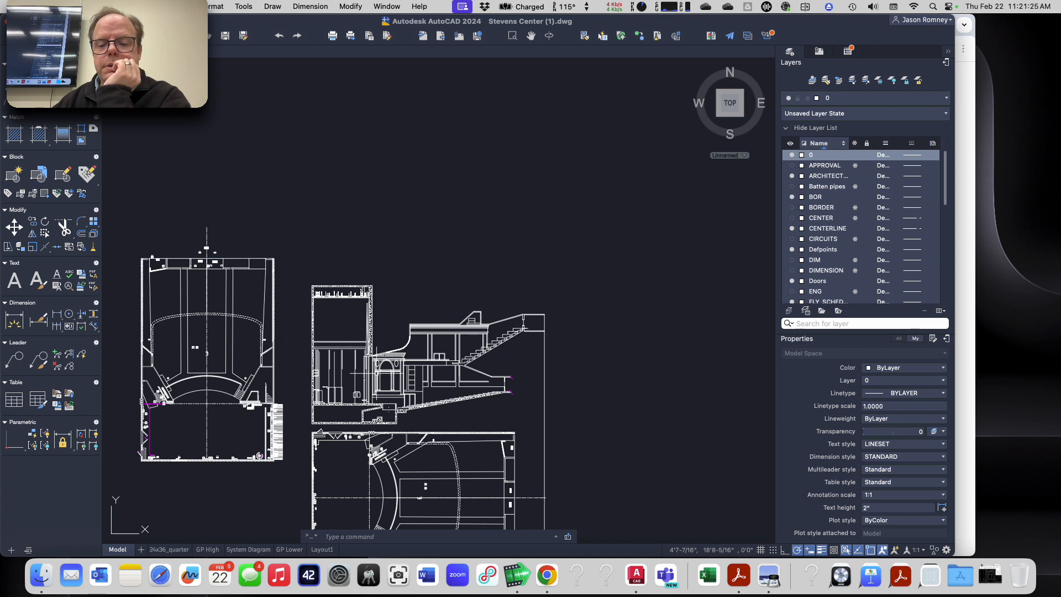
# Step: Change the drawing's length unit type from Architectural to Decimal in the Drawing Units settings
pyautogui.moveTo(379, 372); pyautogui.dragTo(441, 153, button='middle')
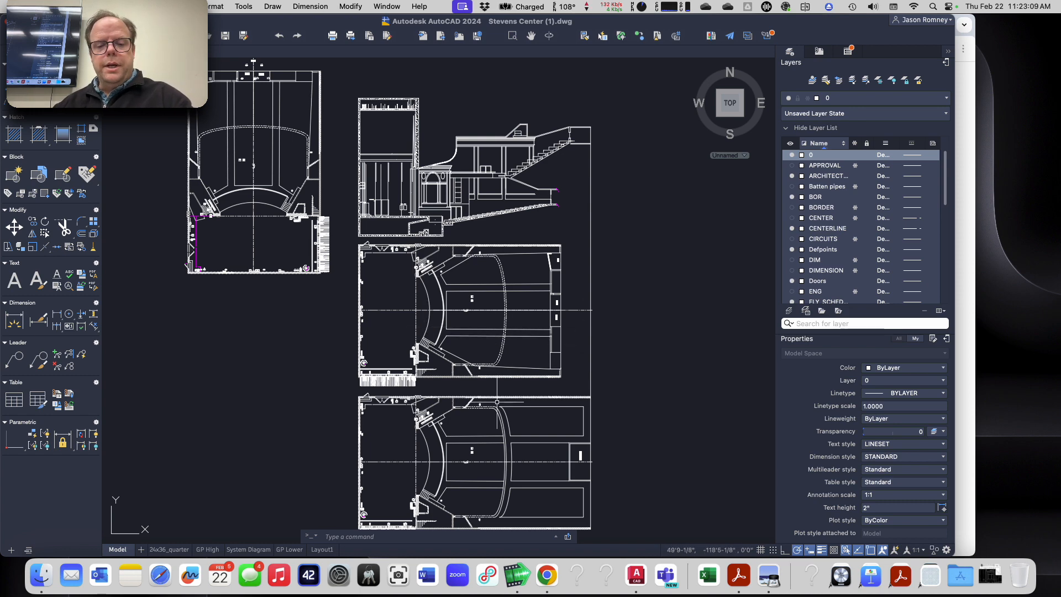
pyautogui.scroll(4, 498, 400)
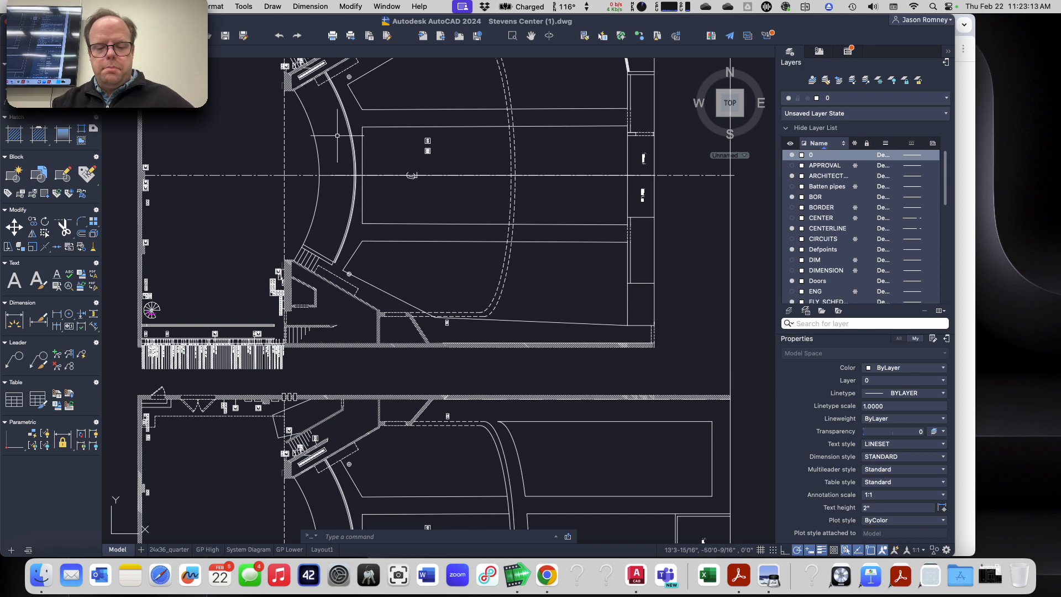
pyautogui.write('unit')
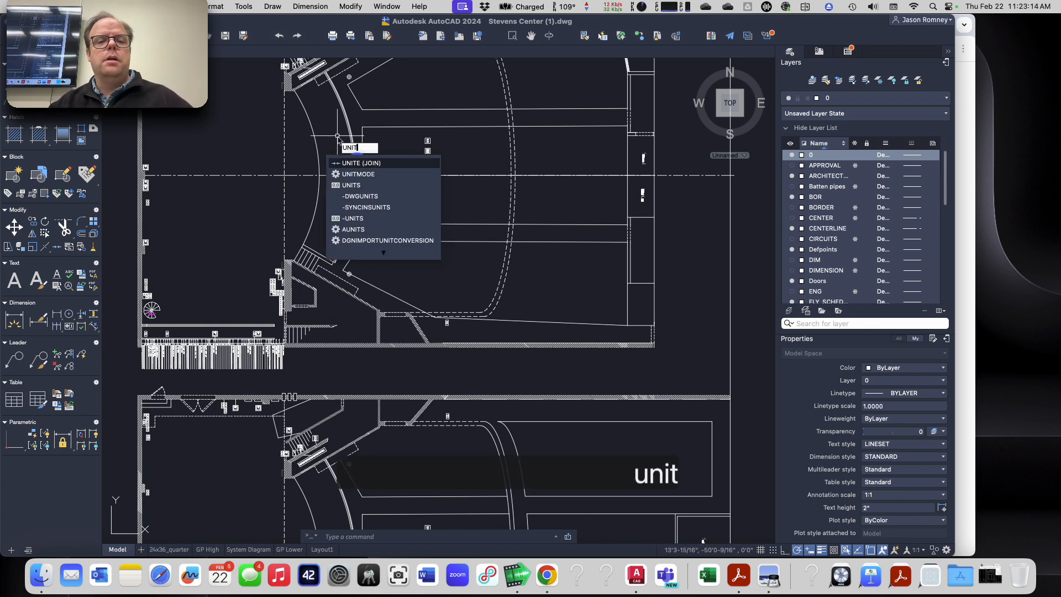
pyautogui.press('Down')
pyautogui.press('Down')
pyautogui.press('Return')
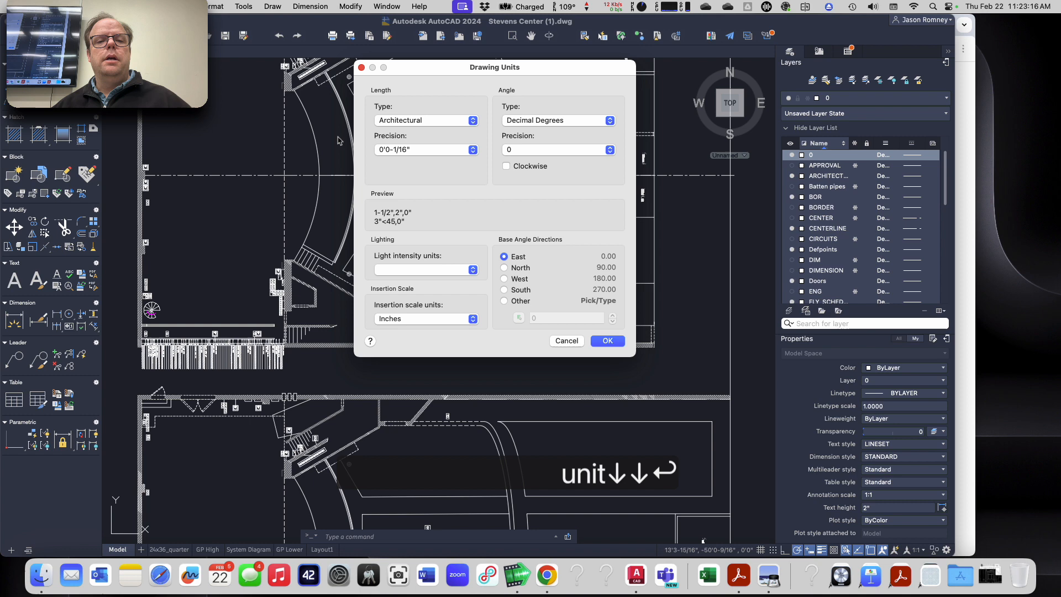
pyautogui.click(386, 118)
pyautogui.click(389, 133)
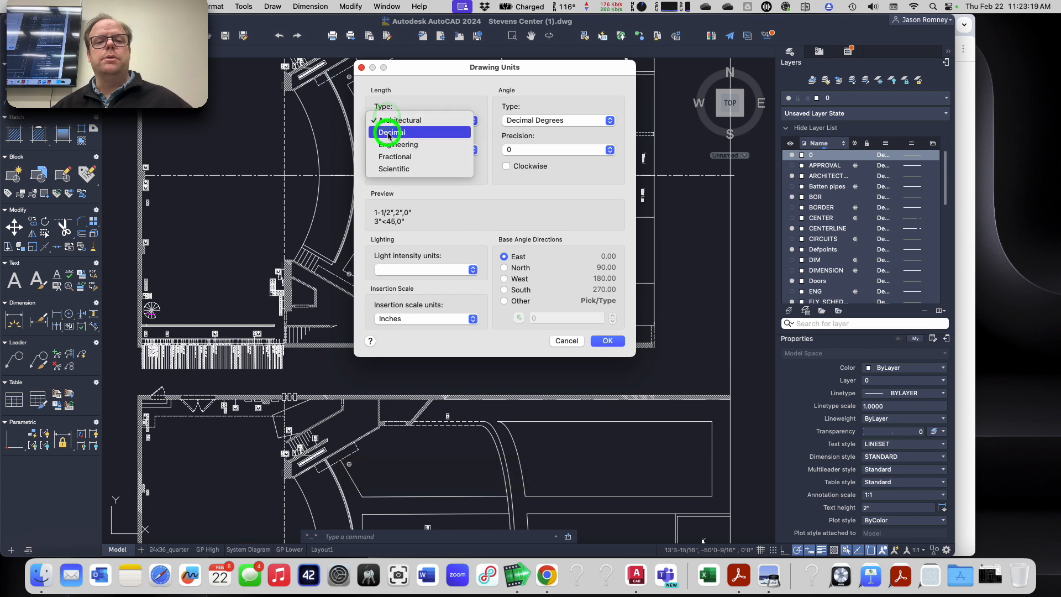
pyautogui.click(607, 341)
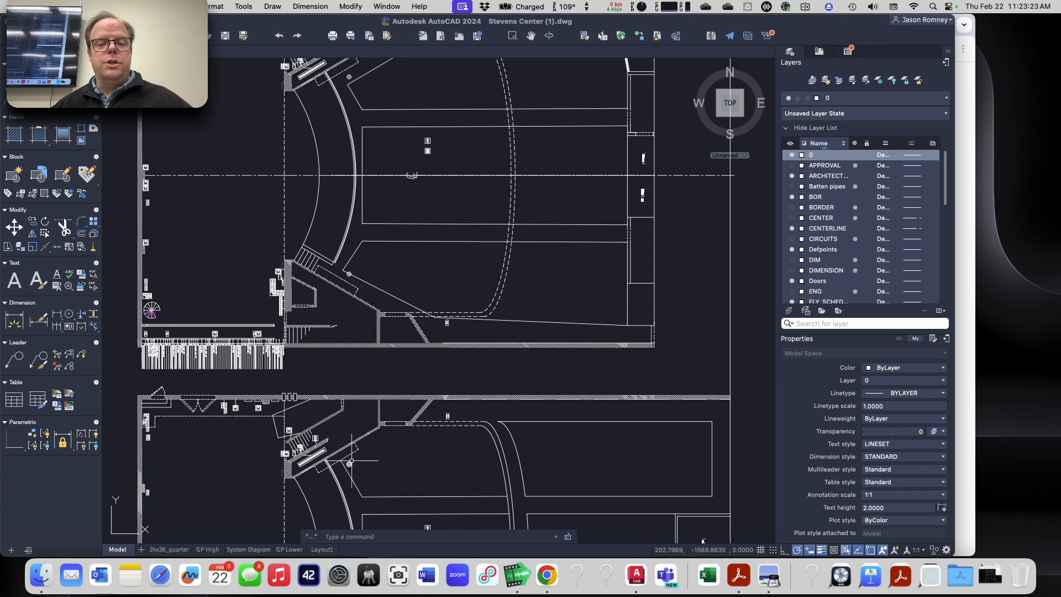
# Step: Measure the door opening near the stair with the MEASUREGEOM quick measure in decimal units
pyautogui.moveTo(350, 465)
pyautogui.mouseDown(button='middle')
pyautogui.moveTo(343, 454)
pyautogui.moveTo(405, 235)
pyautogui.mouseUp(button='middle')
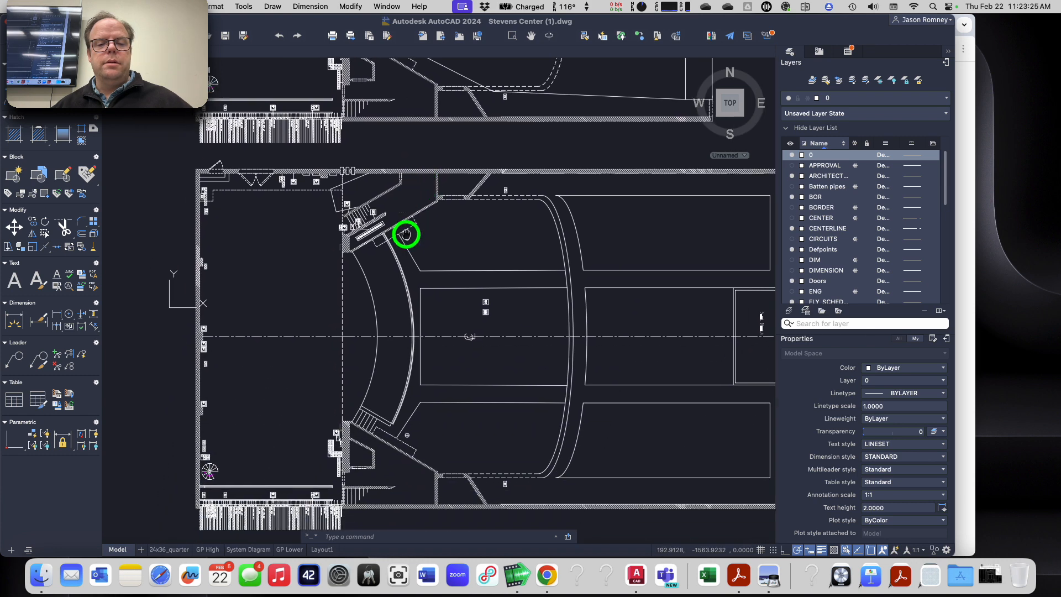
pyautogui.scroll(-5, 404, 249)
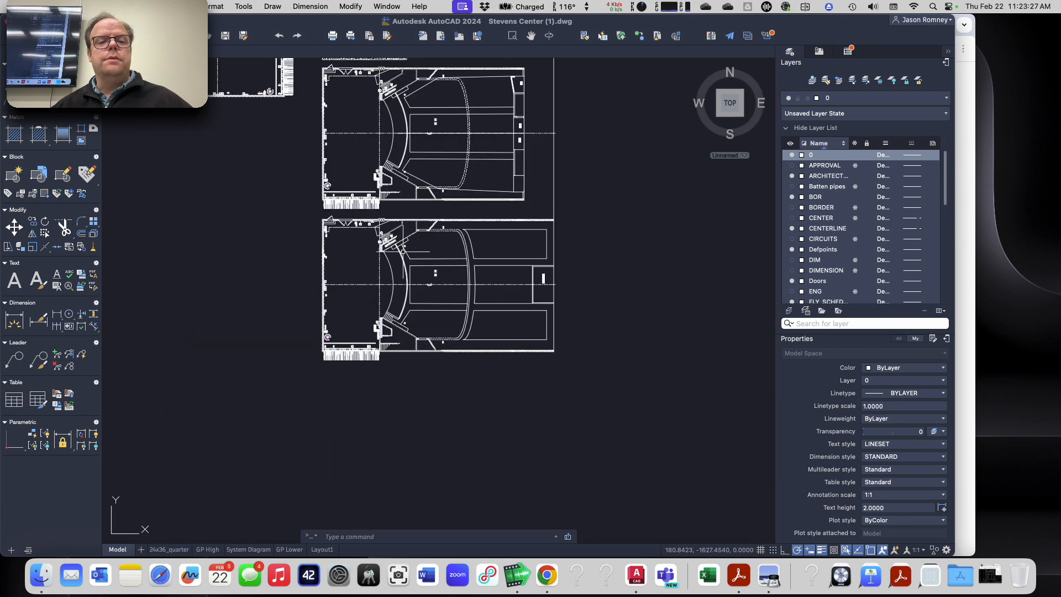
pyautogui.scroll(10, 422, 133)
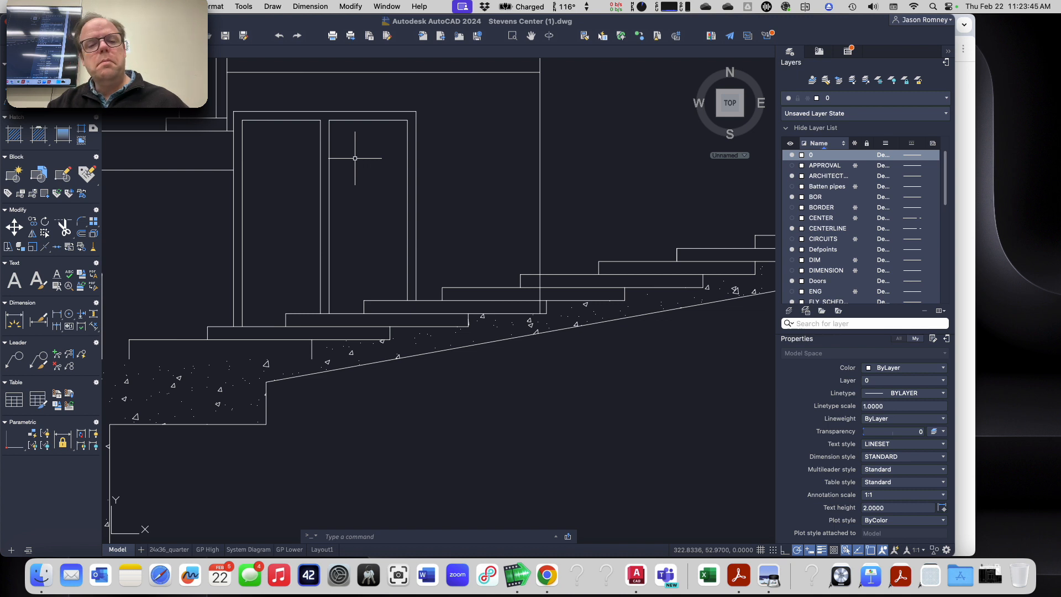
pyautogui.write('mea')
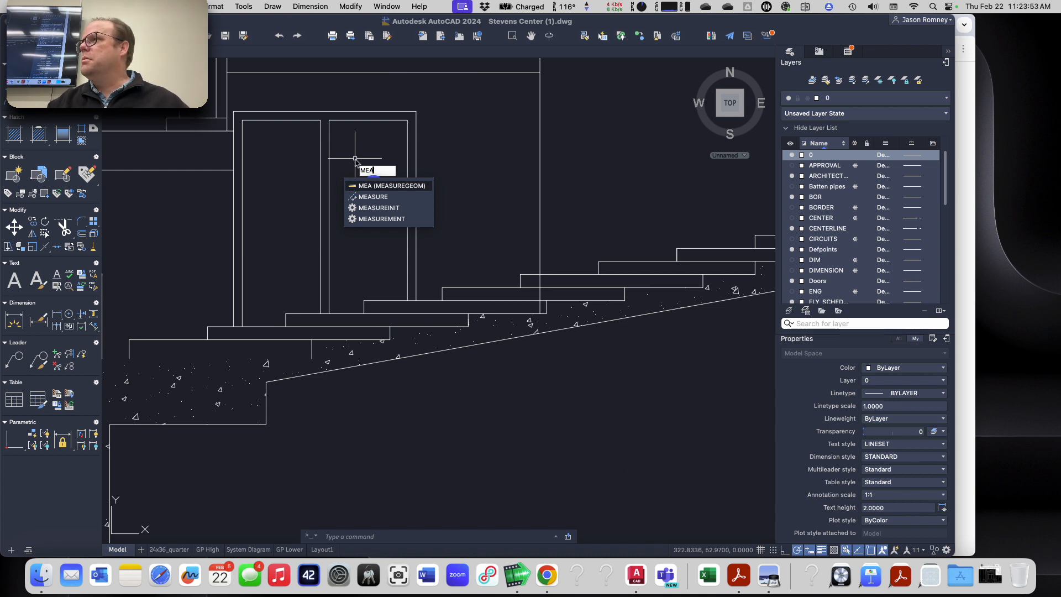
pyautogui.press('Return')
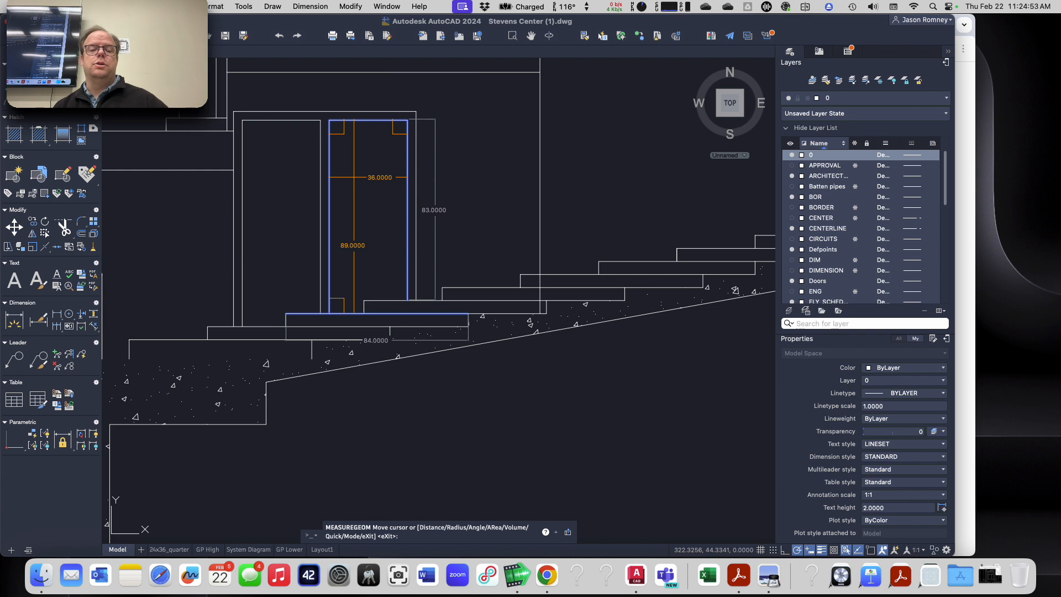
pyautogui.press('Escape')
pyautogui.press('Escape')
pyautogui.write('unit')
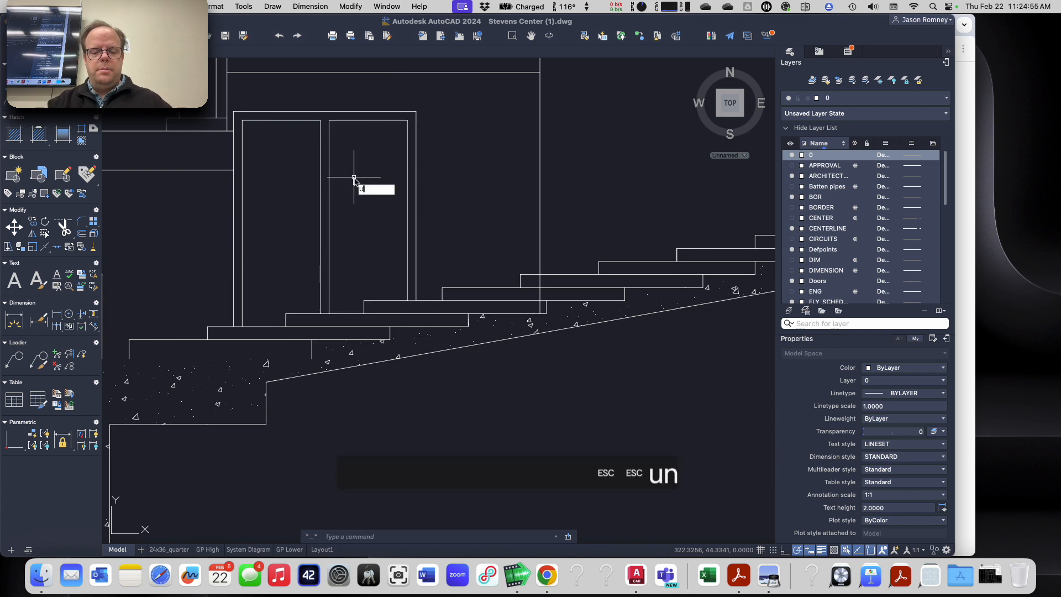
pyautogui.press('Return')
pyautogui.press('Escape')
pyautogui.press('Escape')
# Step: Set the drawing's length unit type back to Architectural in the Drawing Units settings
pyautogui.write('units')
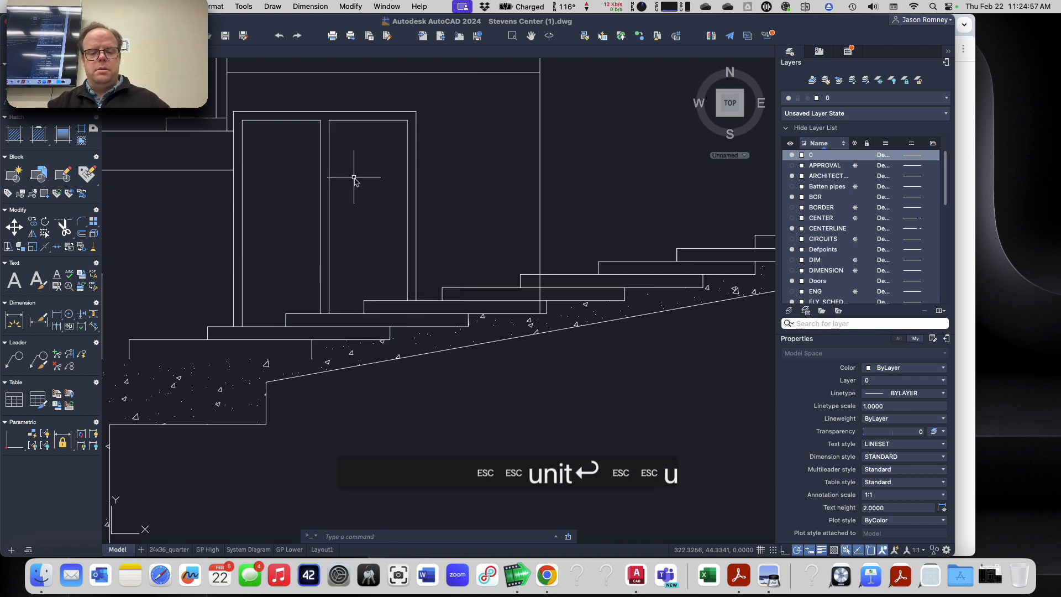
pyautogui.press('Return')
pyautogui.click(448, 121)
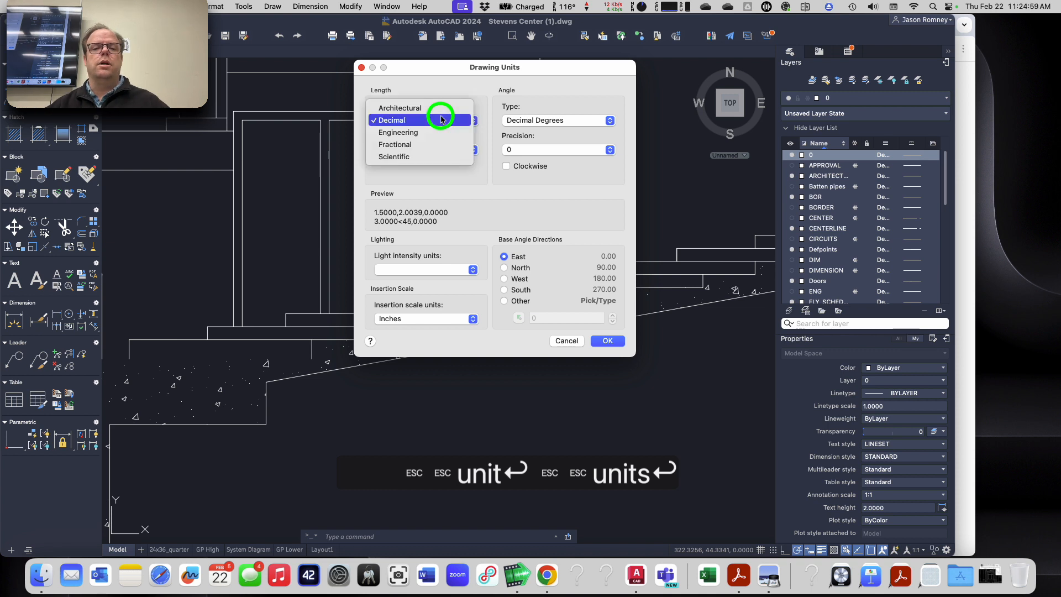
pyautogui.click(439, 106)
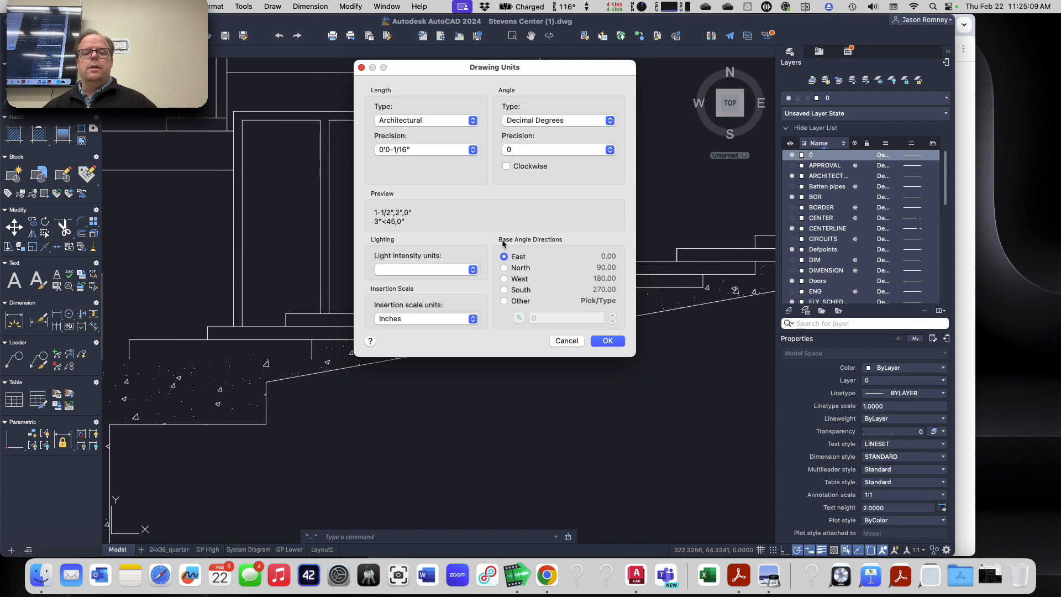
pyautogui.click(618, 341)
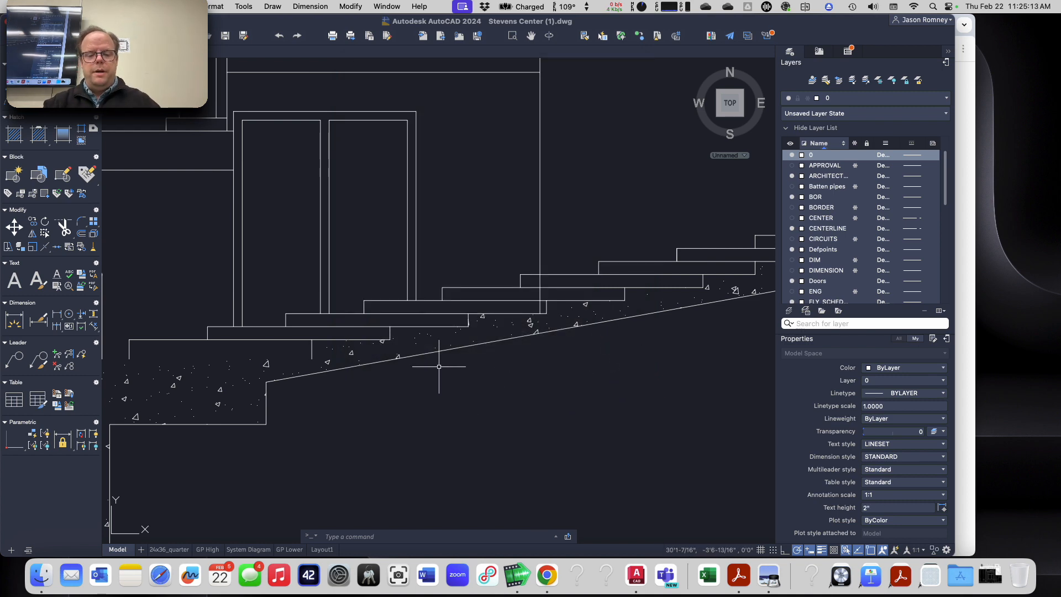
# Step: Measure the door opening again with MEASUREGEOM to read architectural feet-and-inch values
pyautogui.write('mea')
pyautogui.press('Return')
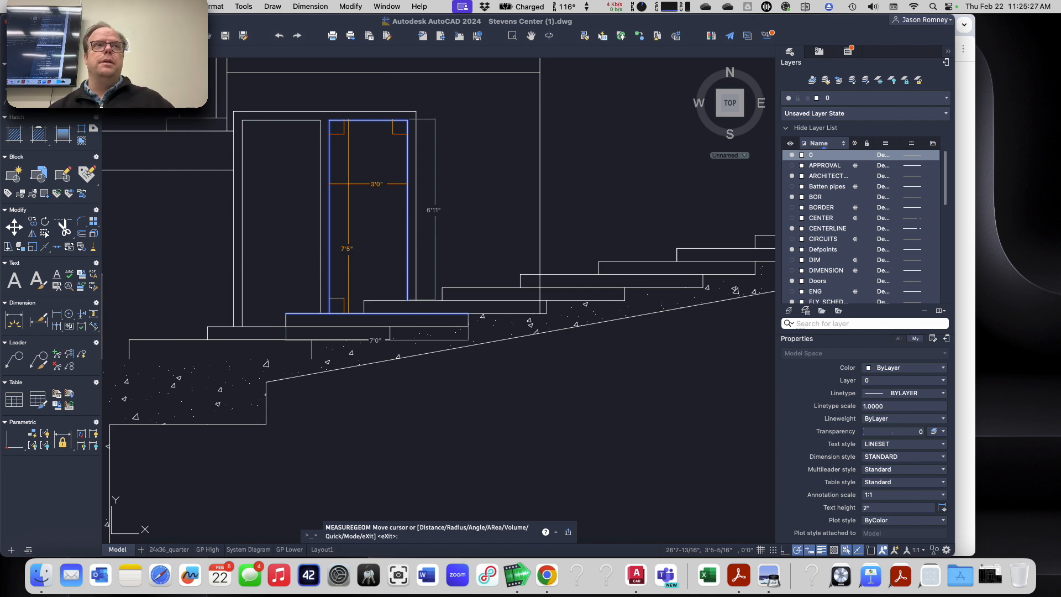
pyautogui.press('Escape')
pyautogui.press('Escape')
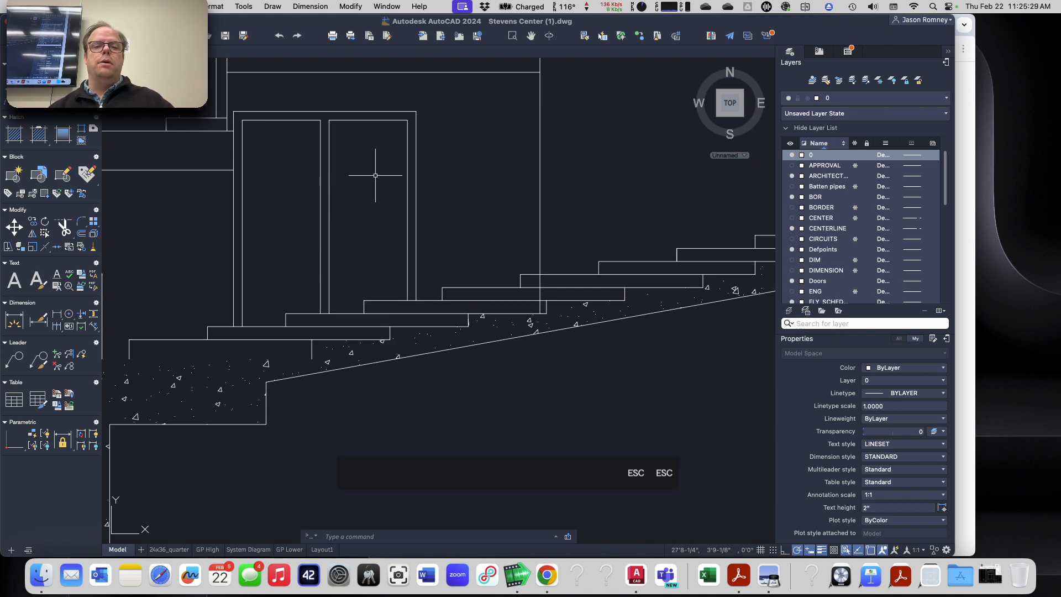
# Step: Draw a horizontal line 3' long in the empty area below the stair section
pyautogui.scroll(-4, 448, 205)
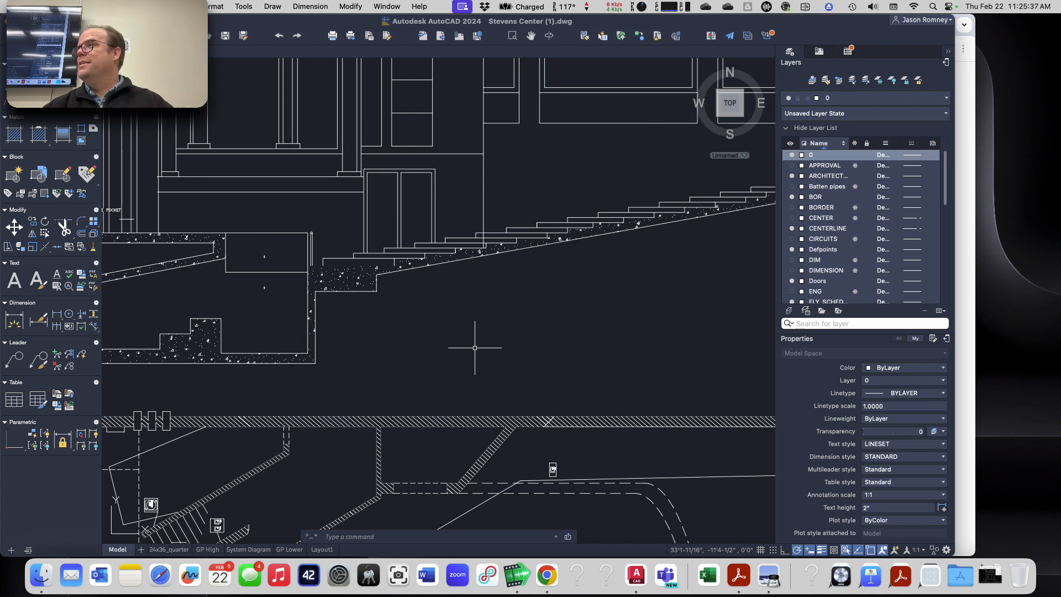
pyautogui.write('l')
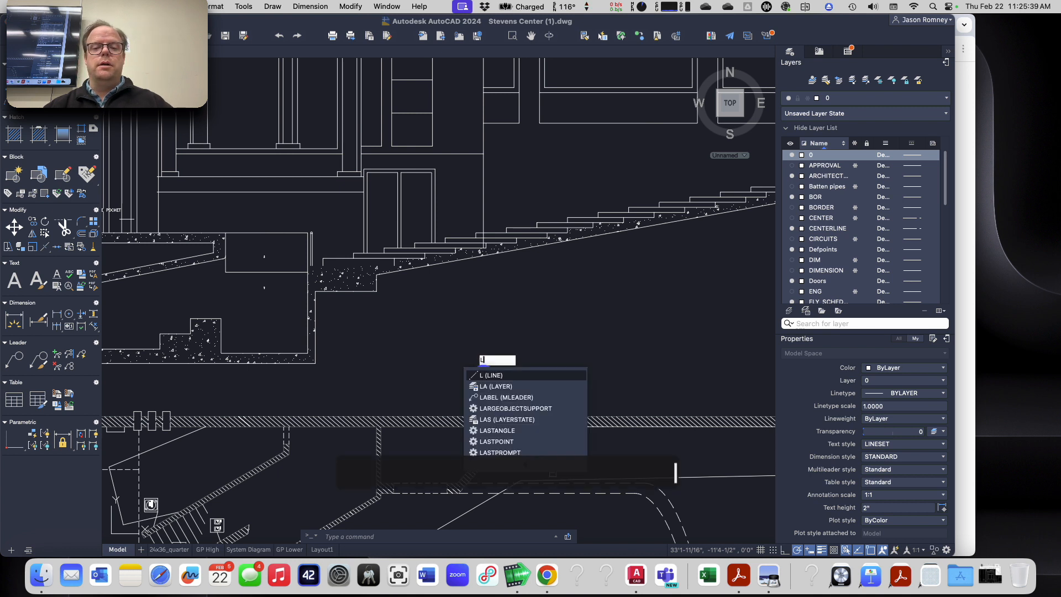
pyautogui.press('Return')
pyautogui.click(475, 348)
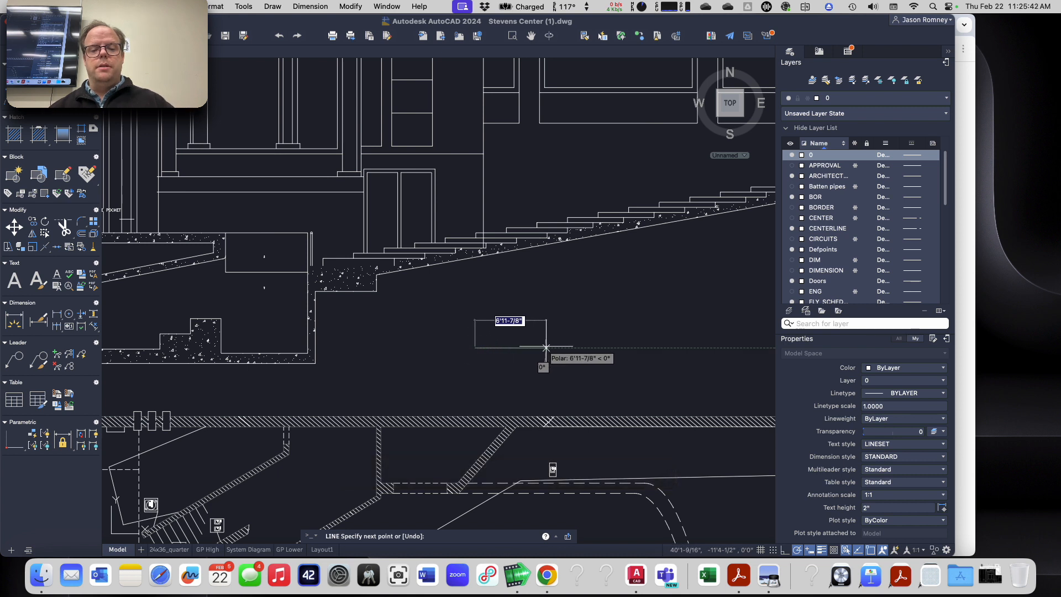
pyautogui.write("3'")
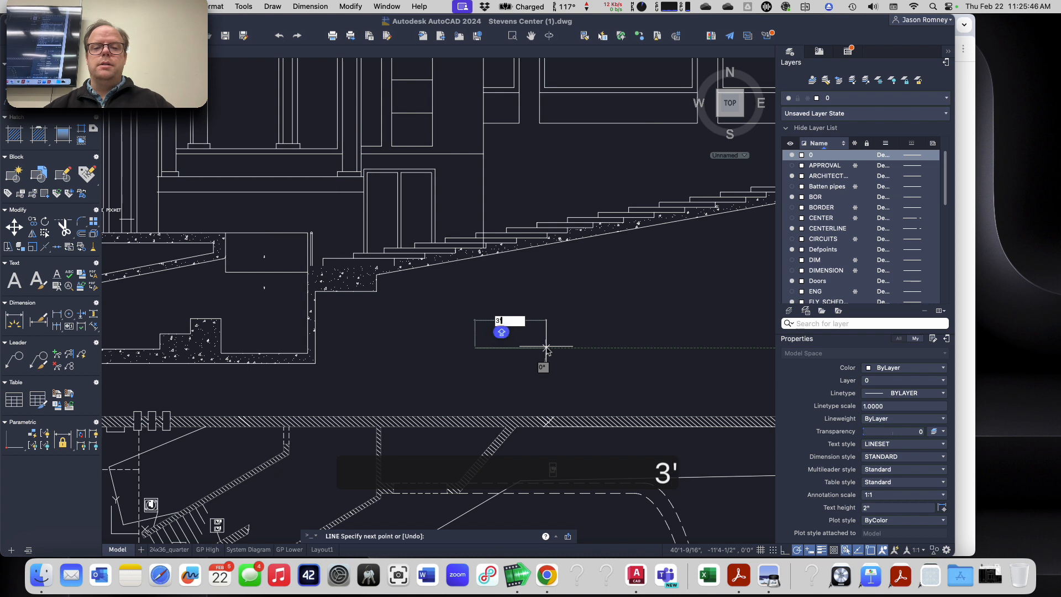
pyautogui.press('Return')
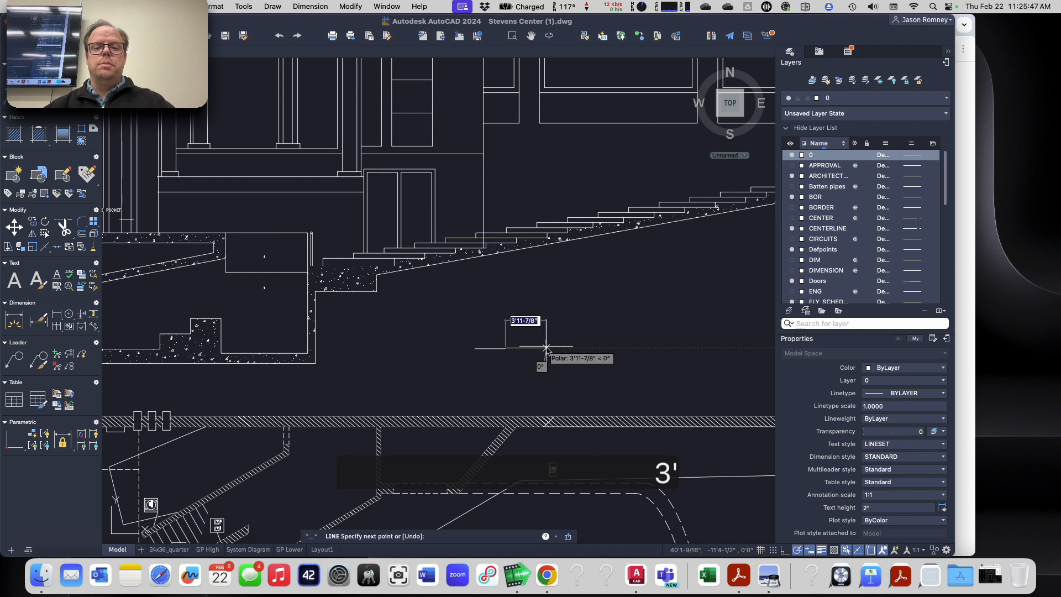
pyautogui.press('Escape')
pyautogui.press('Escape')
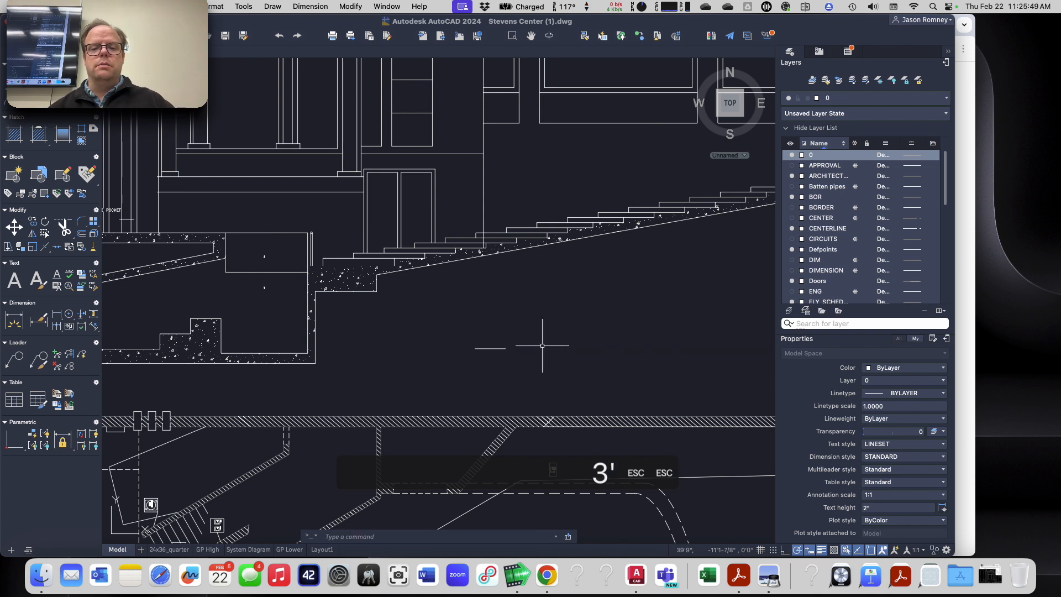
# Step: Select the 3' line and erase it
pyautogui.click(528, 358)
pyautogui.click(489, 341)
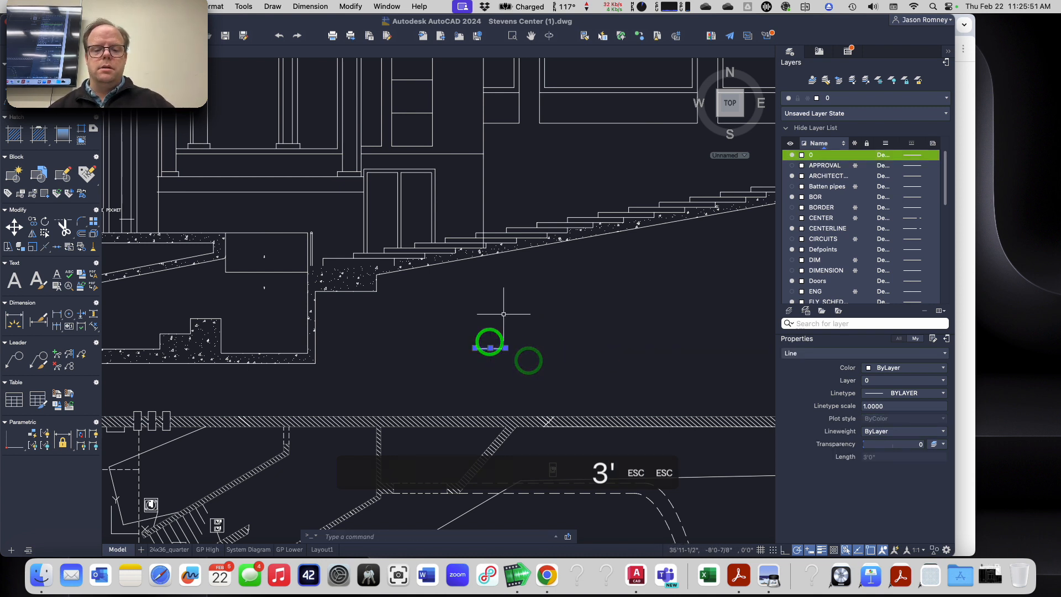
pyautogui.press('Return')
# Step: Draw a horizontal line 3'-6" long in the same empty area
pyautogui.write('l')
pyautogui.press('Return')
pyautogui.click(446, 335)
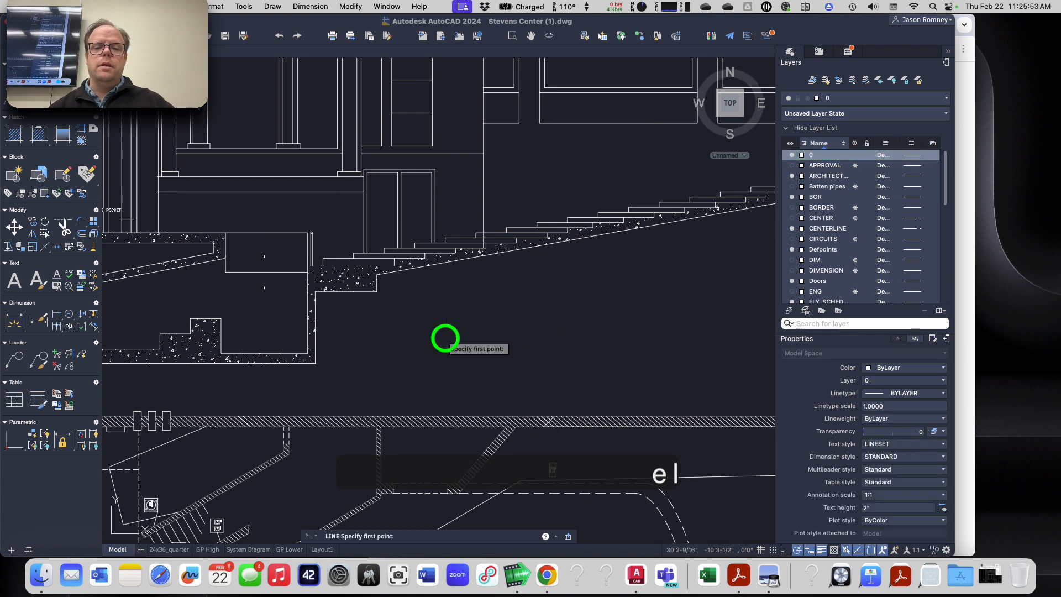
pyautogui.write("3'")
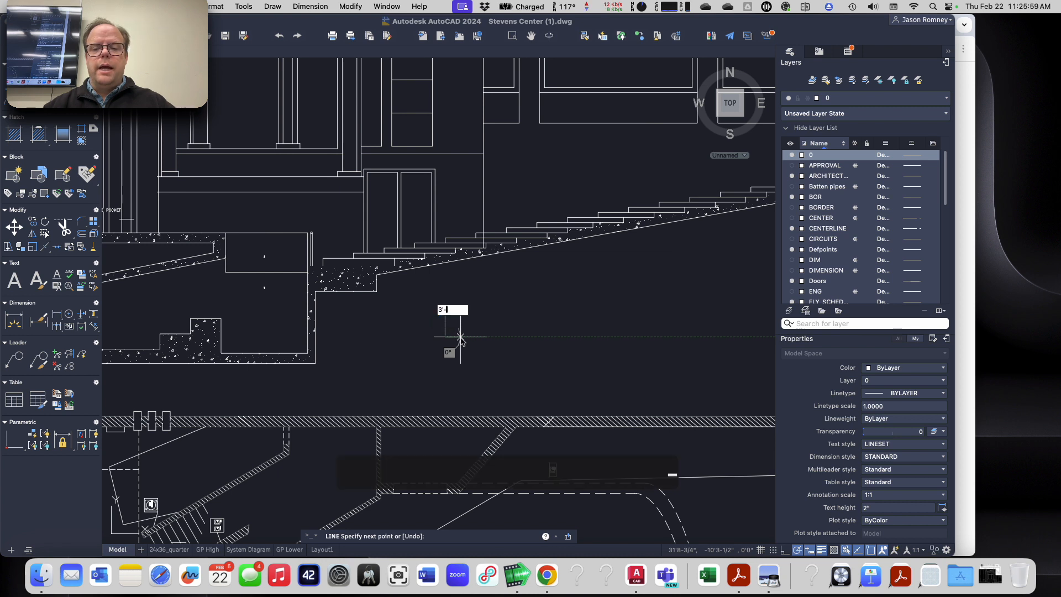
pyautogui.write('-')
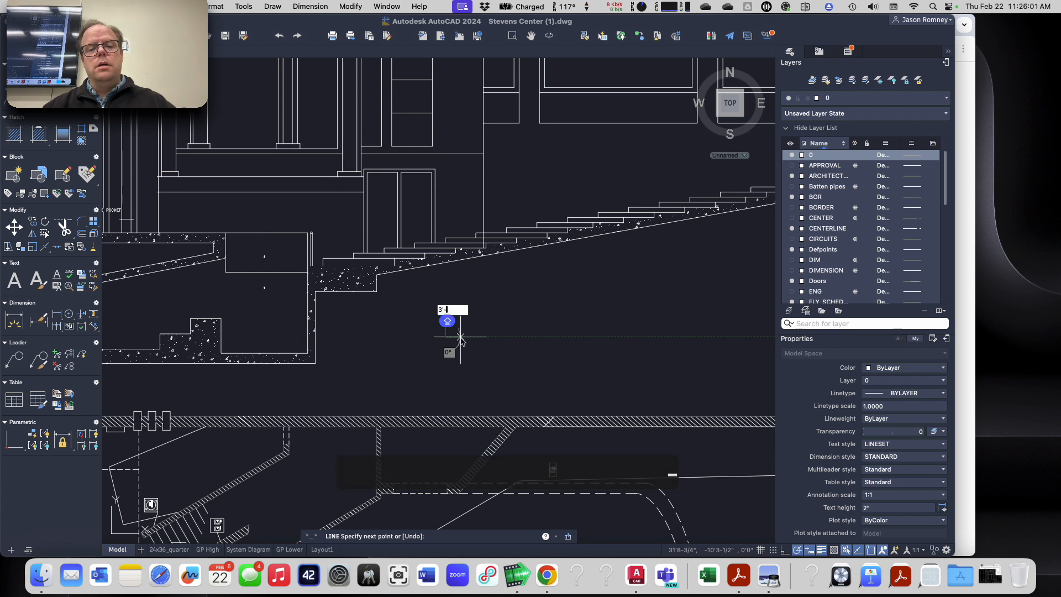
pyautogui.write('6')
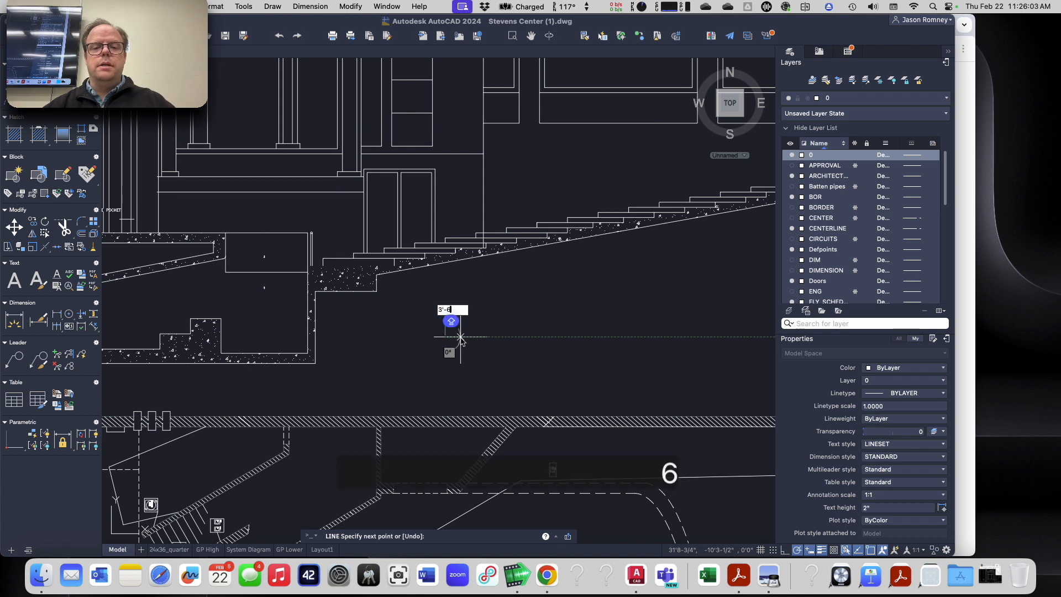
pyautogui.write('"')
pyautogui.press('Return')
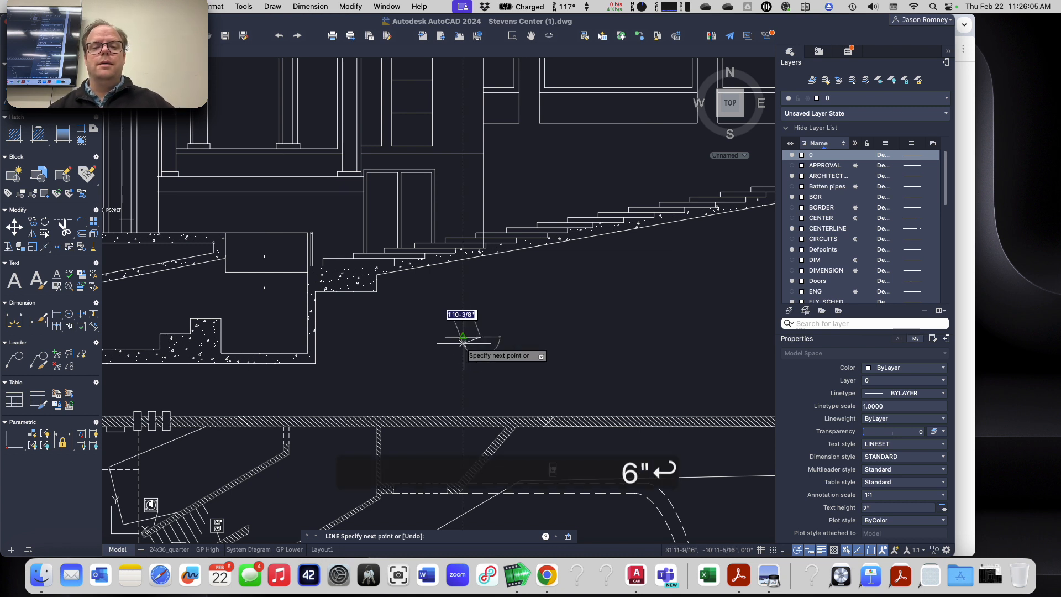
pyautogui.press('Escape')
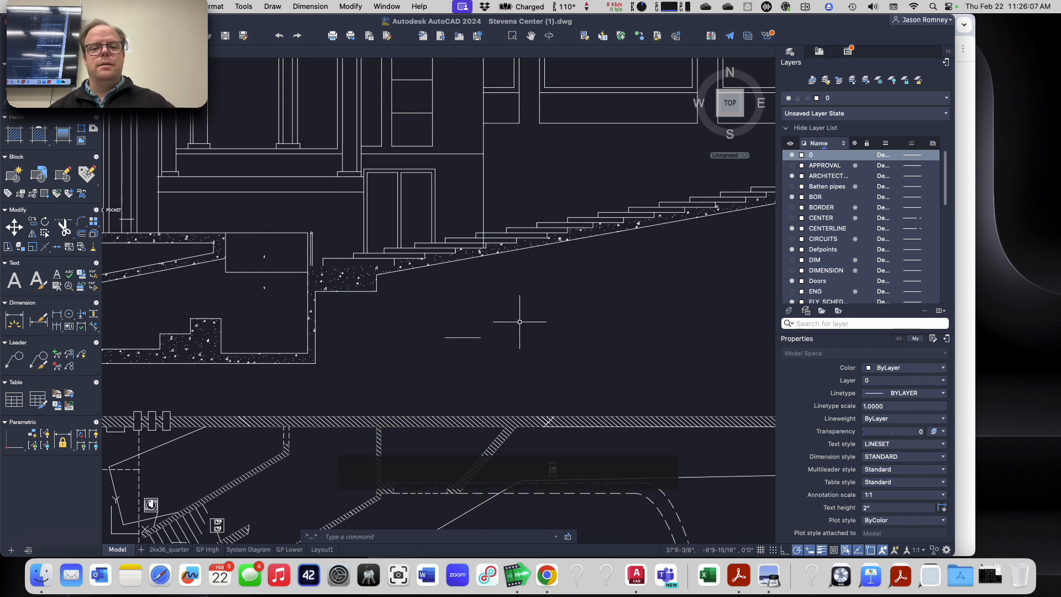
pyautogui.press('Return')
pyautogui.write('mea')
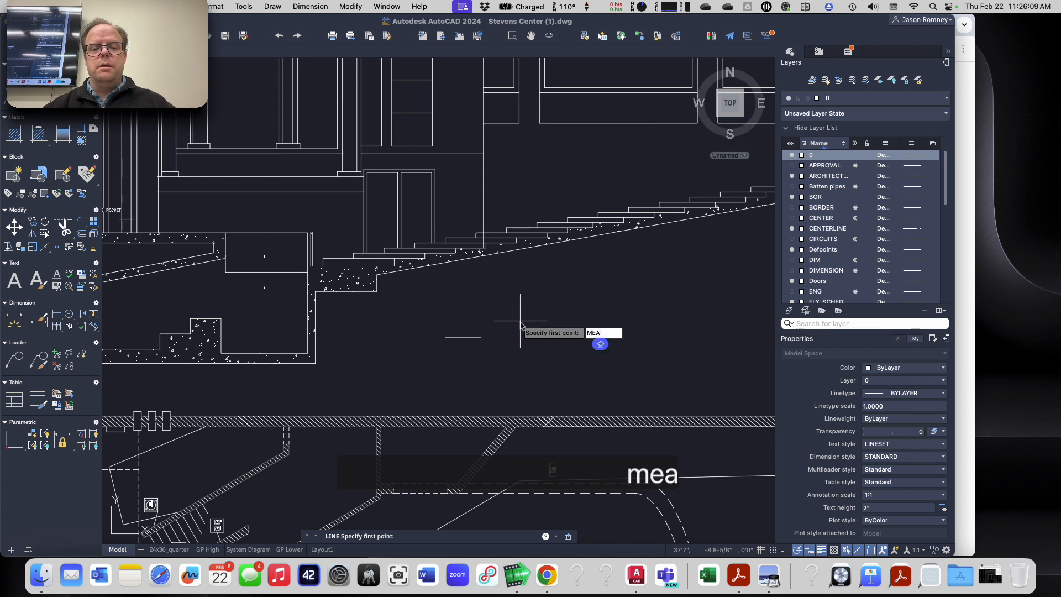
pyautogui.press('Escape')
pyautogui.press('Escape')
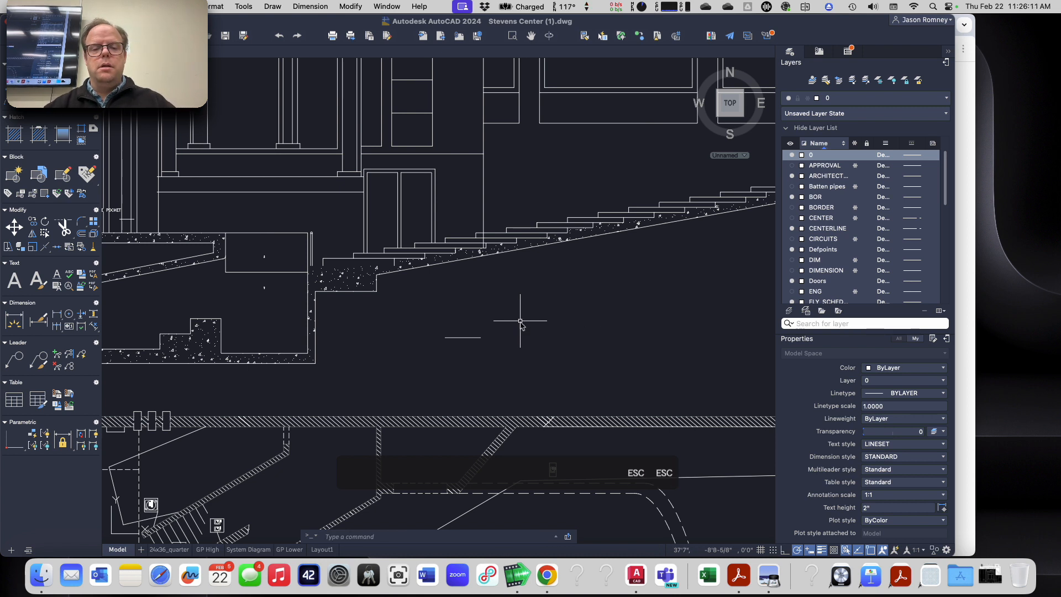
pyautogui.press('Escape')
# Step: Measure the new line with MEASUREGEOM quick measure
pyautogui.write('mea')
pyautogui.press('Return')
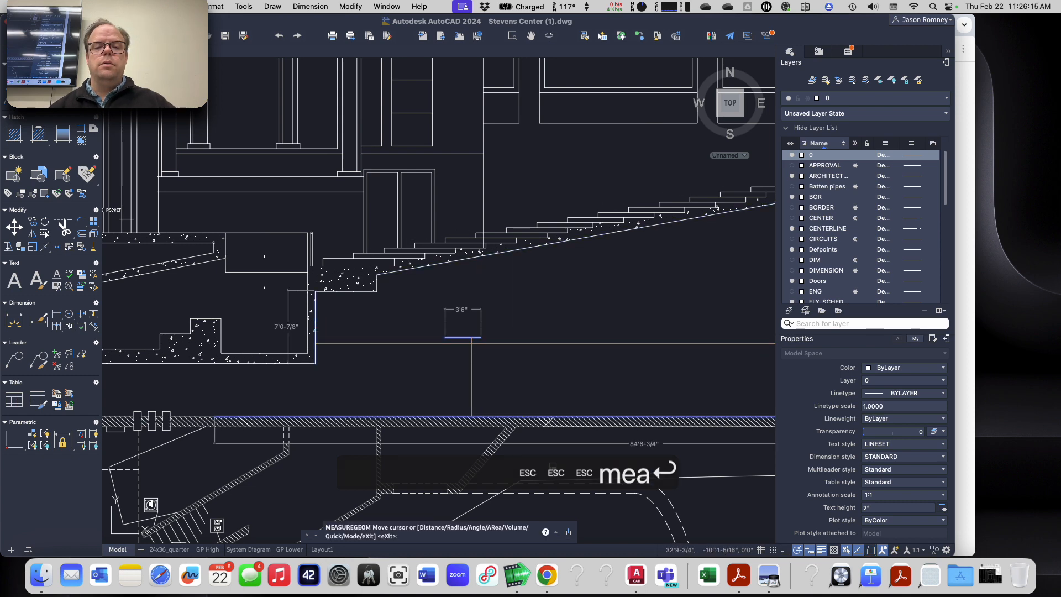
pyautogui.scroll(4, 471, 342)
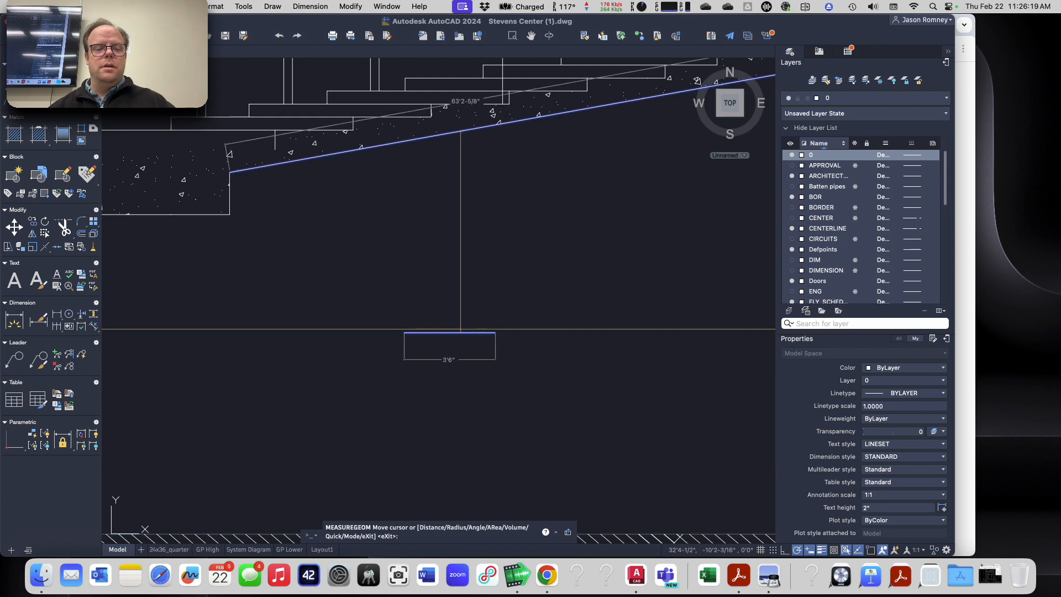
# Step: Exit the measurement, select the 3'-6" line and erase it
pyautogui.press('Escape')
pyautogui.press('Escape')
pyautogui.click(523, 353)
pyautogui.click(467, 328)
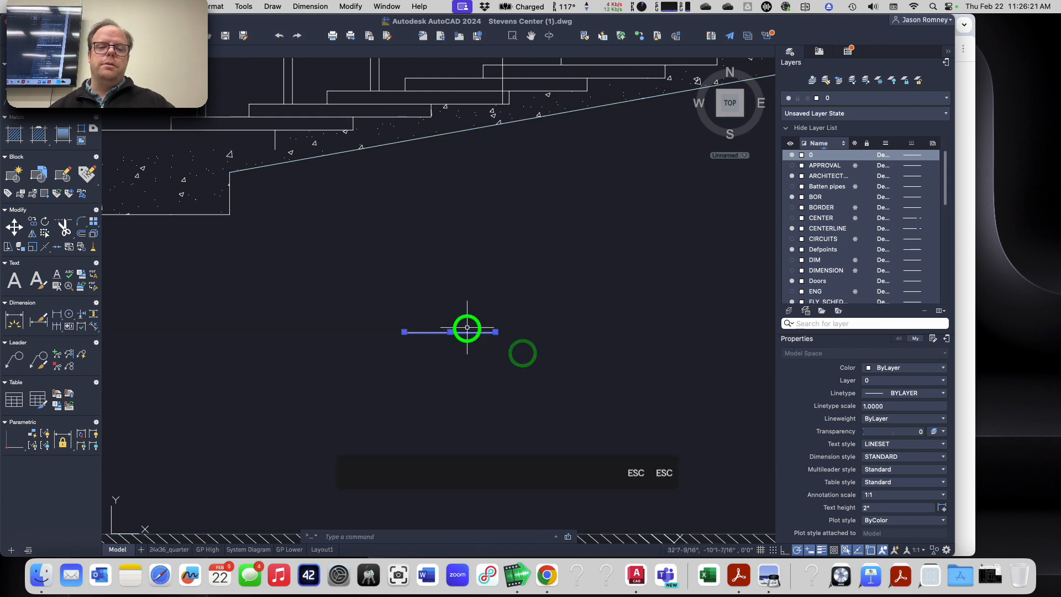
pyautogui.press('e')
# Step: Zoom out to the whole drawing and switch to the browser to view the assignment's example section, then return
pyautogui.scroll(-5, 412, 348)
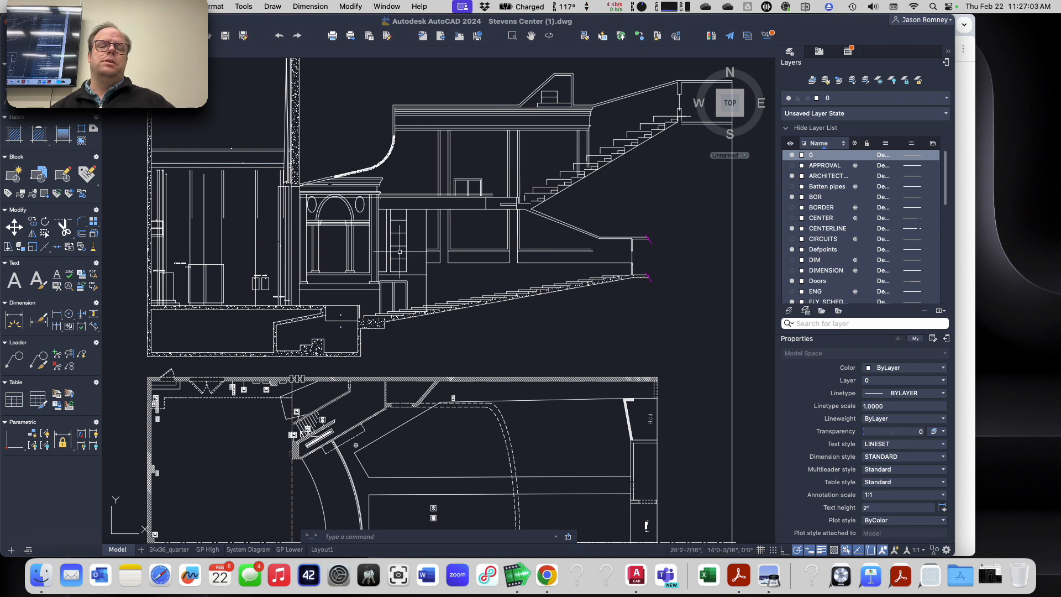
pyautogui.scroll(-4, 372, 416)
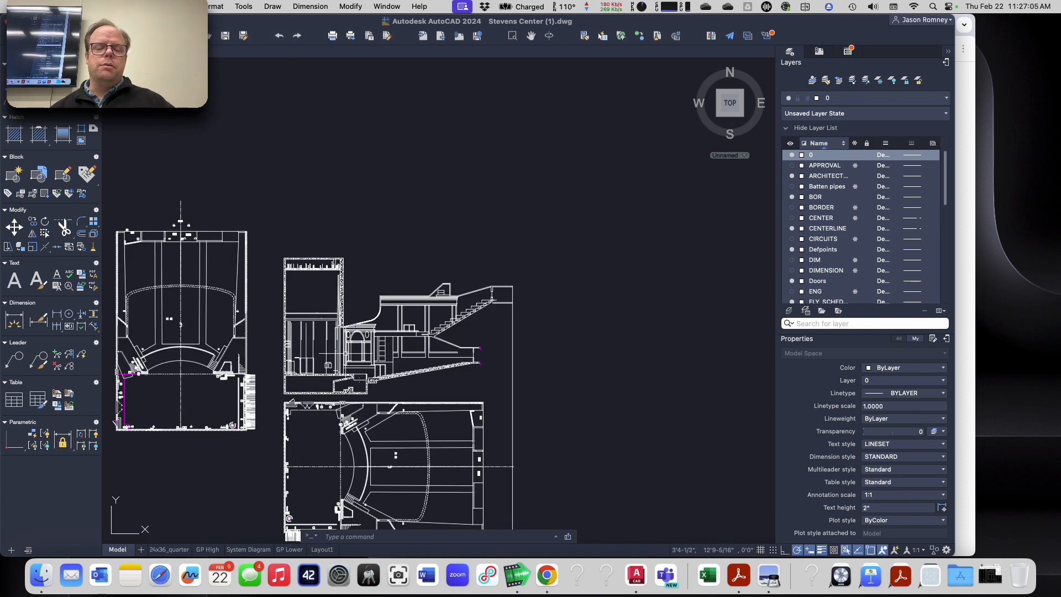
pyautogui.moveTo(373, 318); pyautogui.dragTo(464, 147, button='middle')
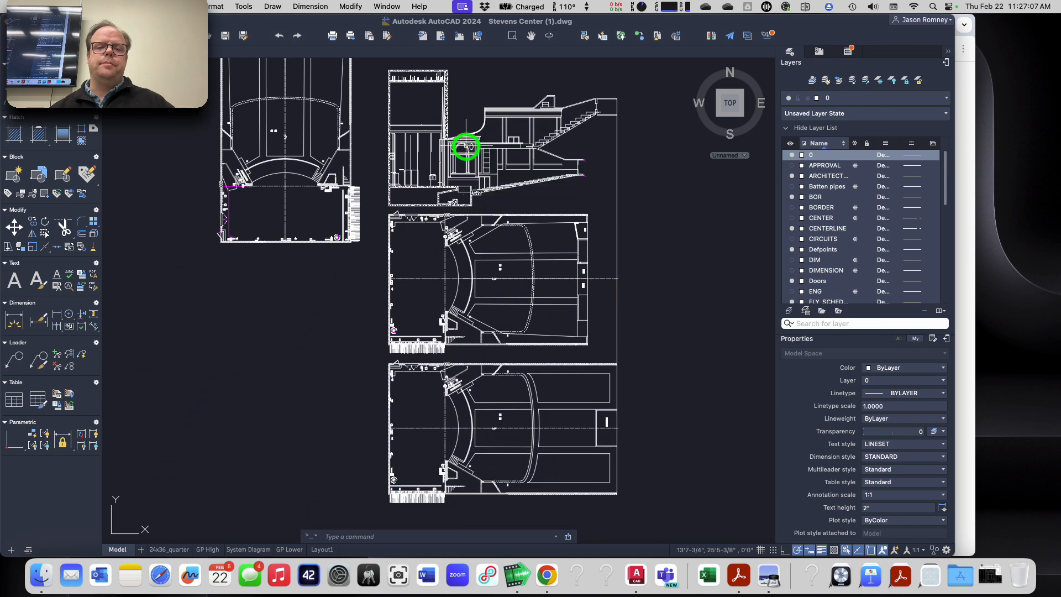
pyautogui.press('super+Tab')
pyautogui.press('super+Tab')
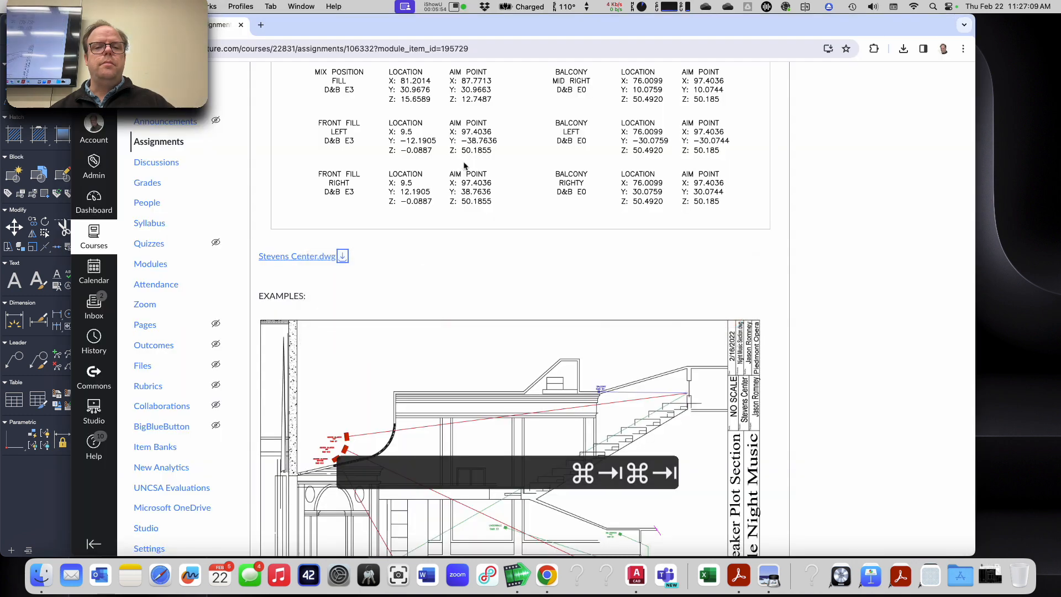
pyautogui.press('super+Tab')
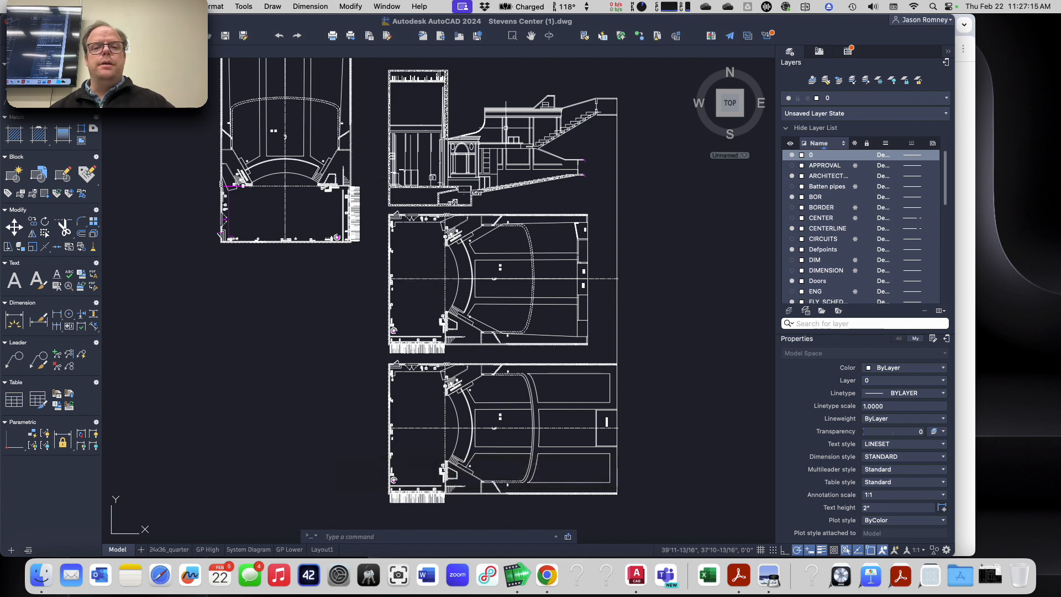
# Step: Zoom and pan around the section and plan views to examine the theatre layout
pyautogui.scroll(4, 529, 86)
pyautogui.scroll(-2, 529, 85)
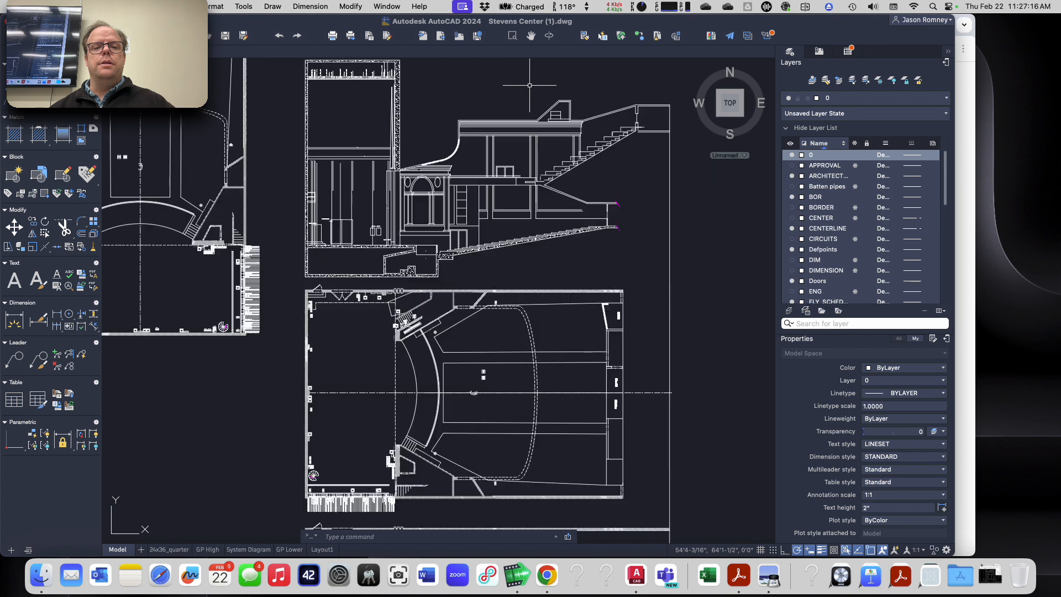
pyautogui.scroll(3, 530, 85)
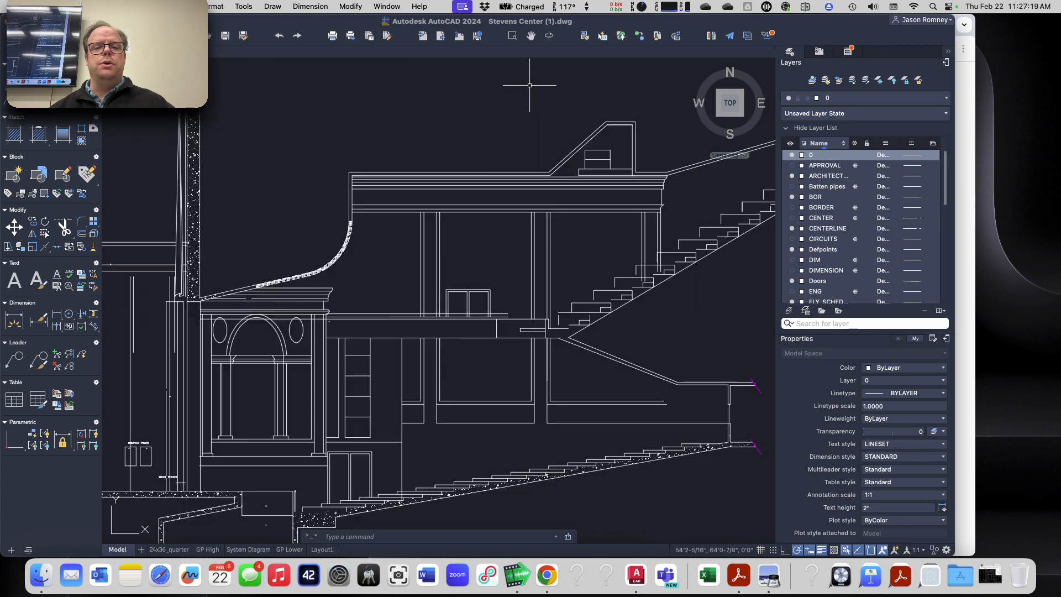
pyautogui.moveTo(530, 86); pyautogui.dragTo(530, 110, button='middle')
pyautogui.scroll(-2, 530, 110)
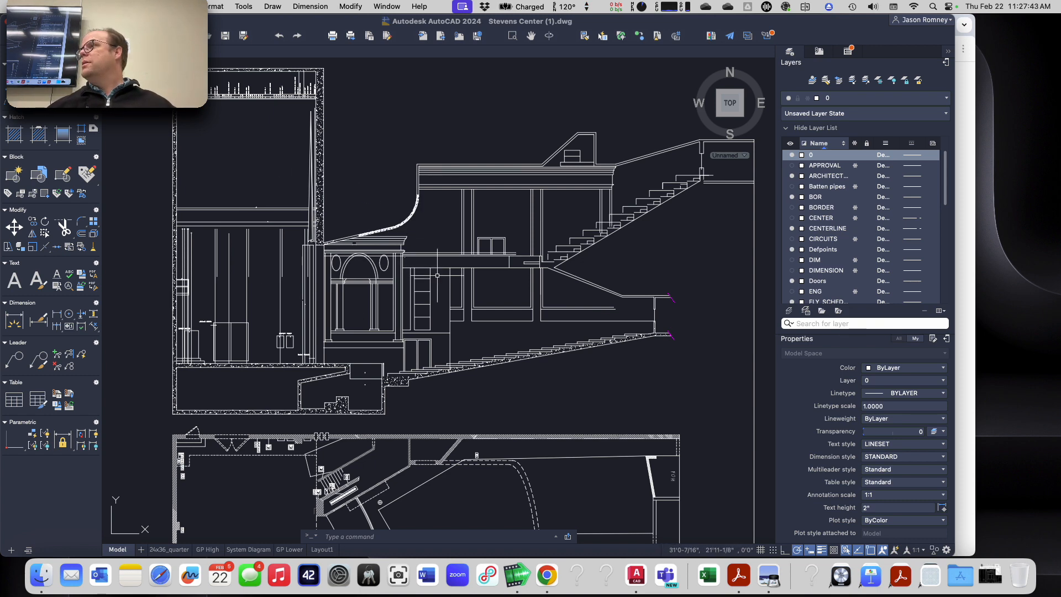
pyautogui.scroll(-2, 368, 333)
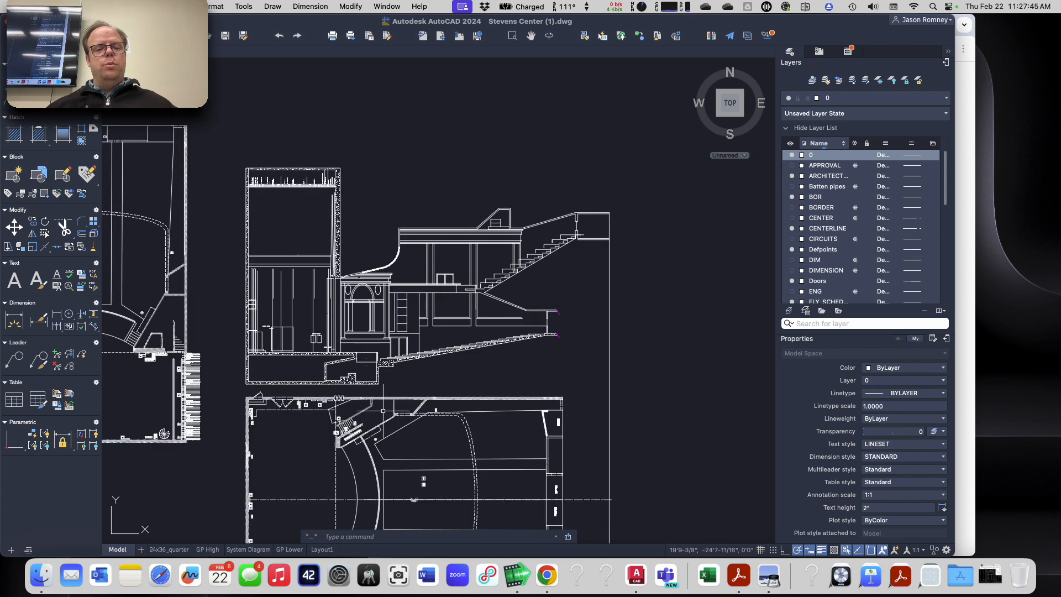
pyautogui.moveTo(365, 384); pyautogui.dragTo(410, 170, button='middle')
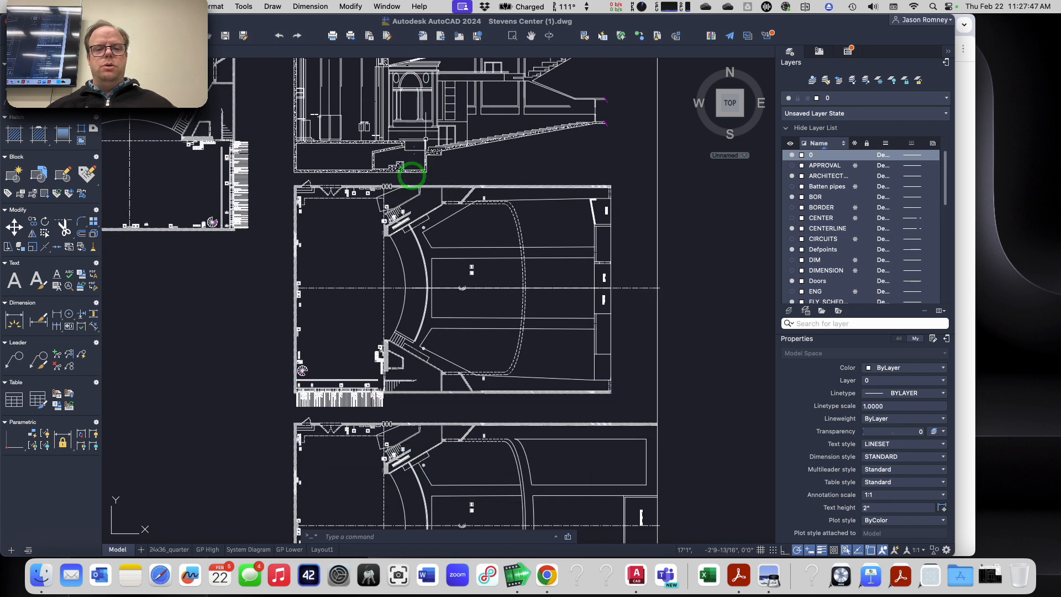
pyautogui.scroll(2, 370, 375)
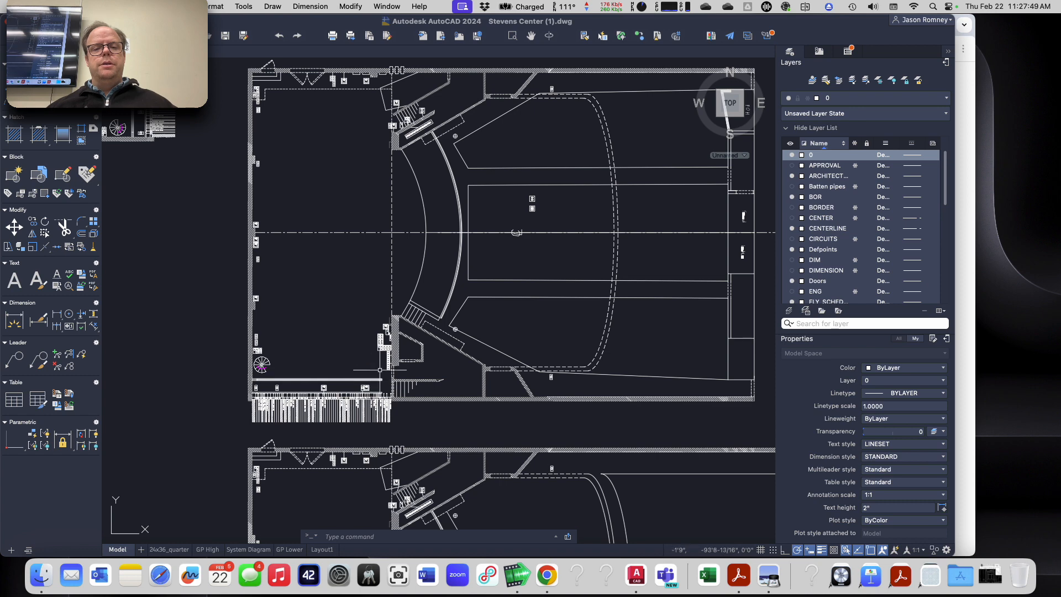
pyautogui.moveTo(509, 300)
pyautogui.mouseDown(button='middle')
pyautogui.moveTo(487, 336)
pyautogui.moveTo(458, 349)
pyautogui.mouseUp(button='middle')
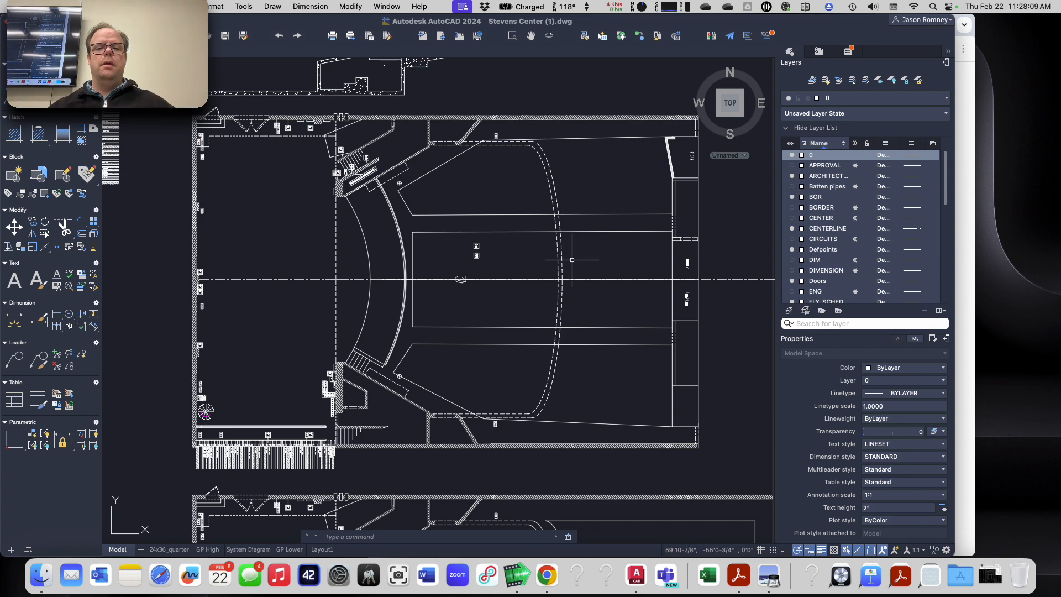
pyautogui.scroll(-4, 570, 256)
pyautogui.scroll(4, 619, 506)
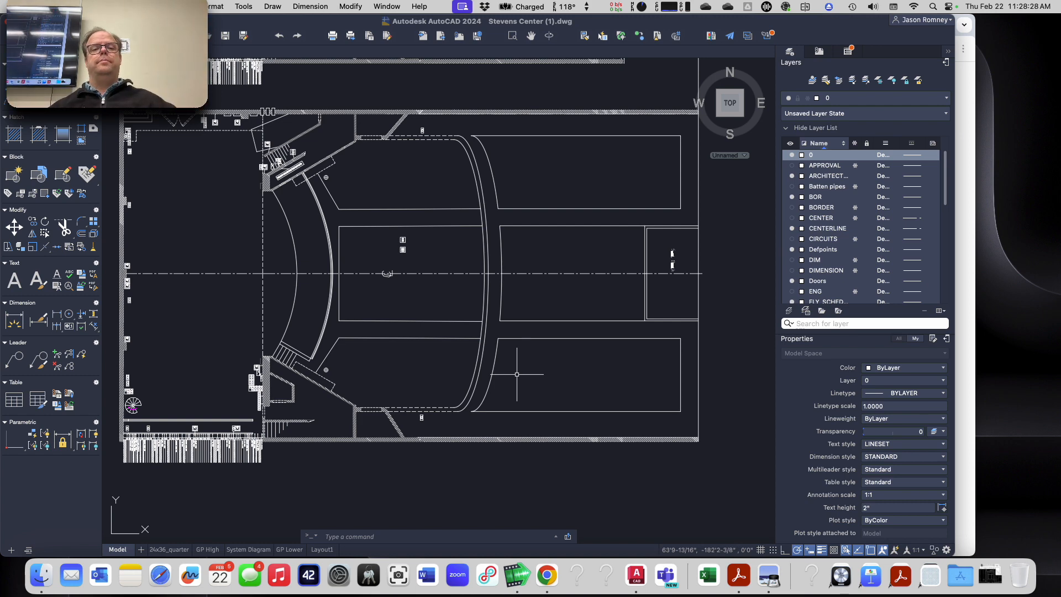
pyautogui.scroll(-2, 506, 283)
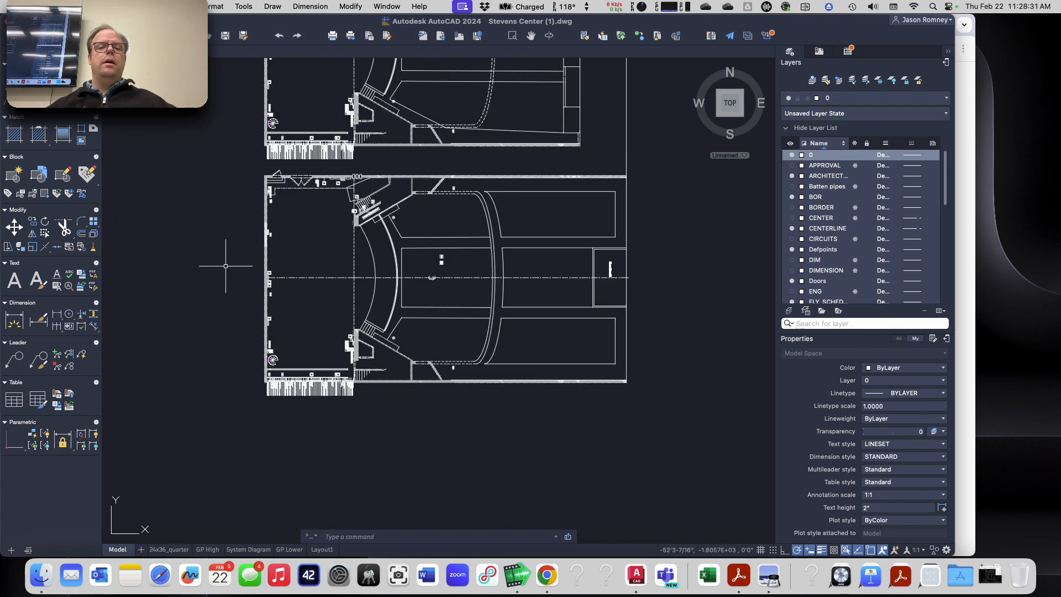
pyautogui.moveTo(221, 237); pyautogui.dragTo(216, 311, button='middle')
pyautogui.scroll(-5, 220, 302)
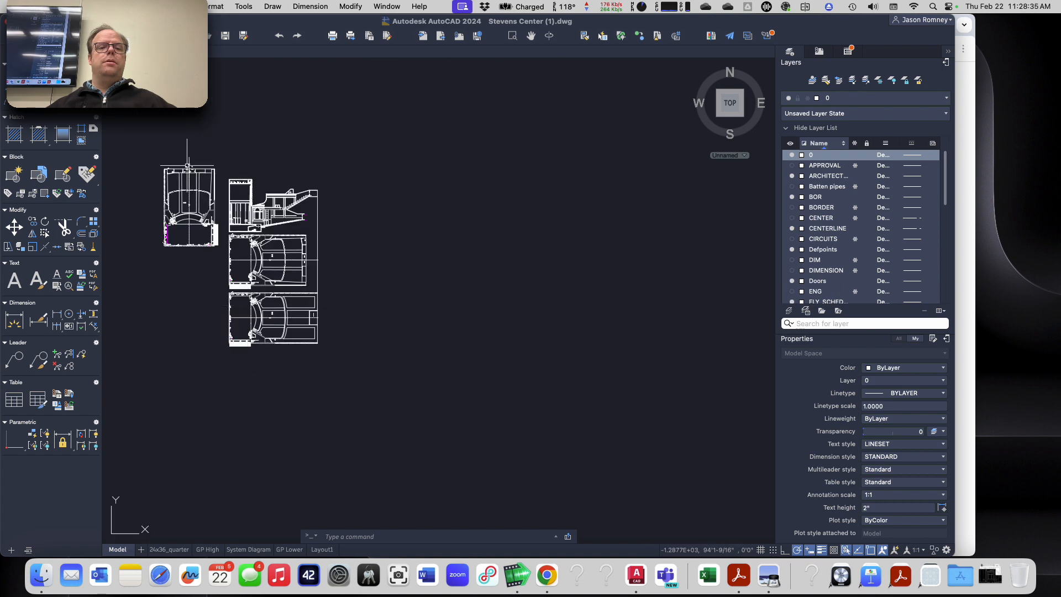
pyautogui.scroll(3, 185, 202)
pyautogui.moveTo(185, 202); pyautogui.dragTo(309, 205, button='middle')
pyautogui.scroll(2, 309, 206)
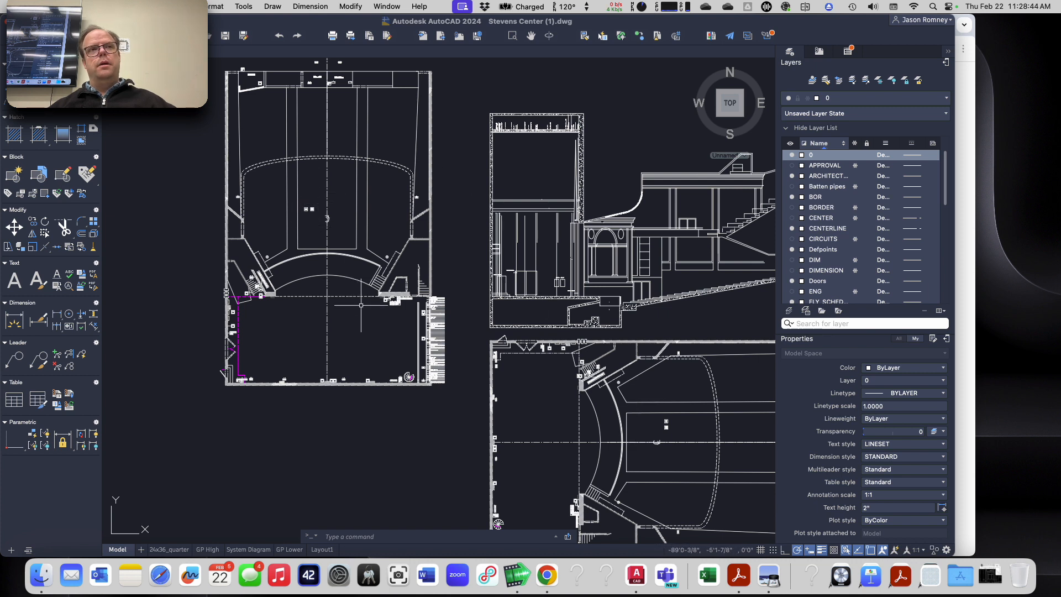
pyautogui.press('Escape')
pyautogui.press('Escape')
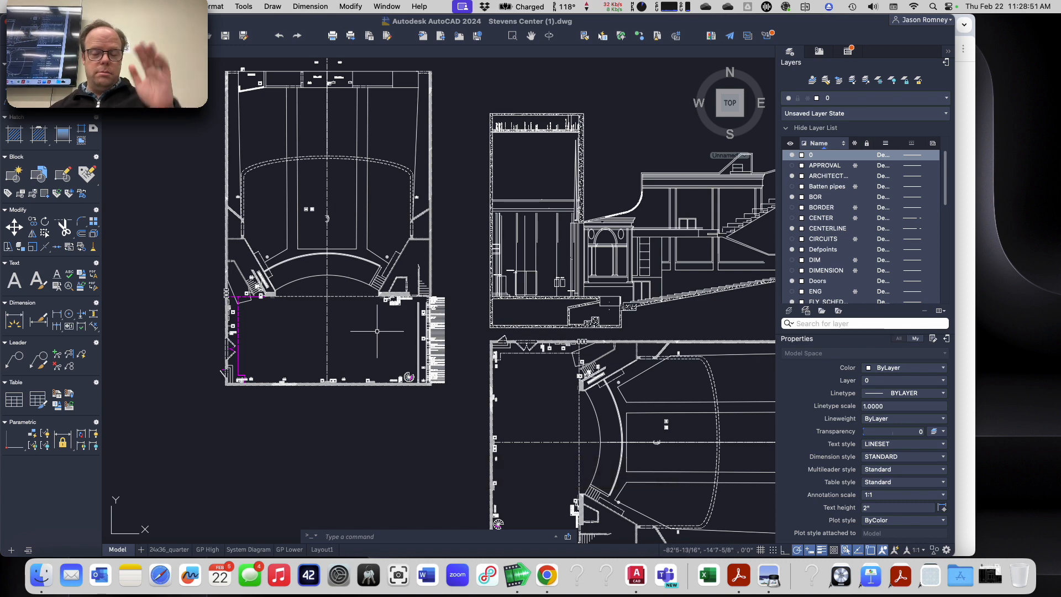
pyautogui.scroll(2, 365, 347)
pyautogui.moveTo(365, 346); pyautogui.dragTo(281, 283, button='middle')
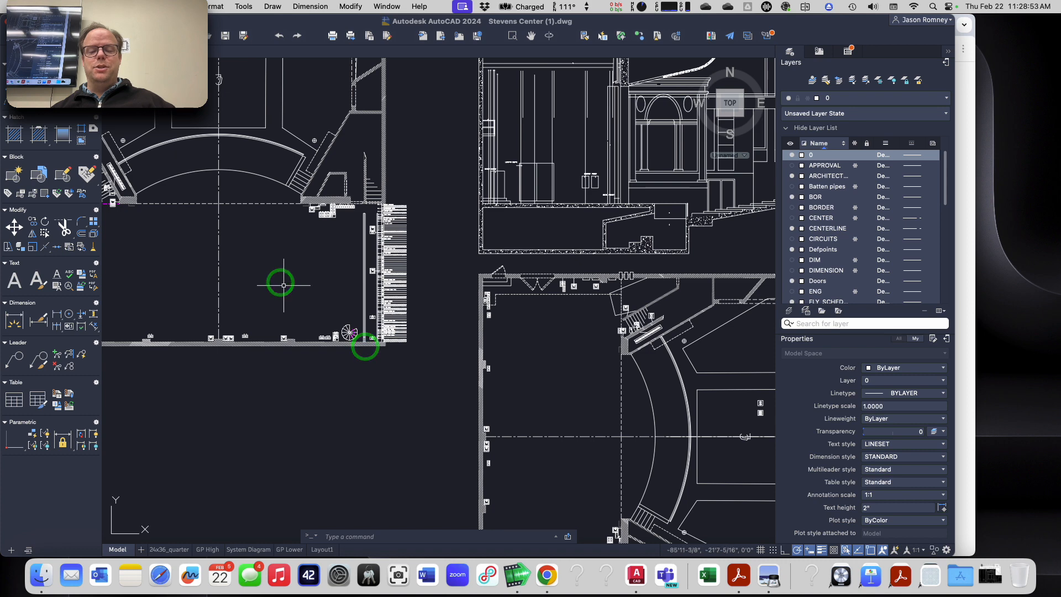
pyautogui.moveTo(573, 386); pyautogui.dragTo(399, 315, button='middle')
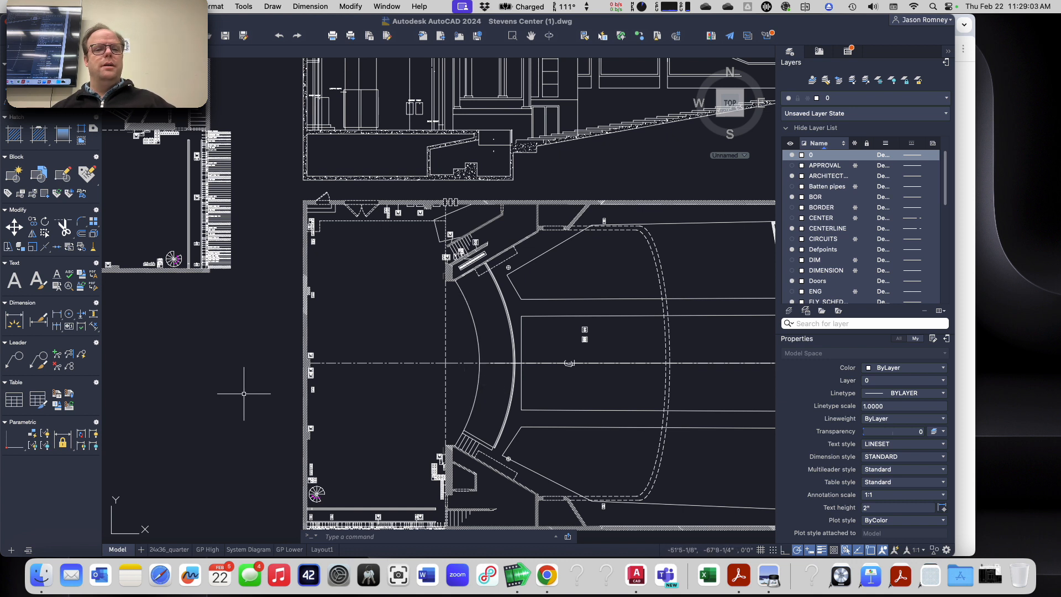
# Step: Select the horizontal centerline in the plan to inspect its layer and properties, then deselect it
pyautogui.click(457, 362)
pyautogui.click(444, 384)
pyautogui.press('Escape')
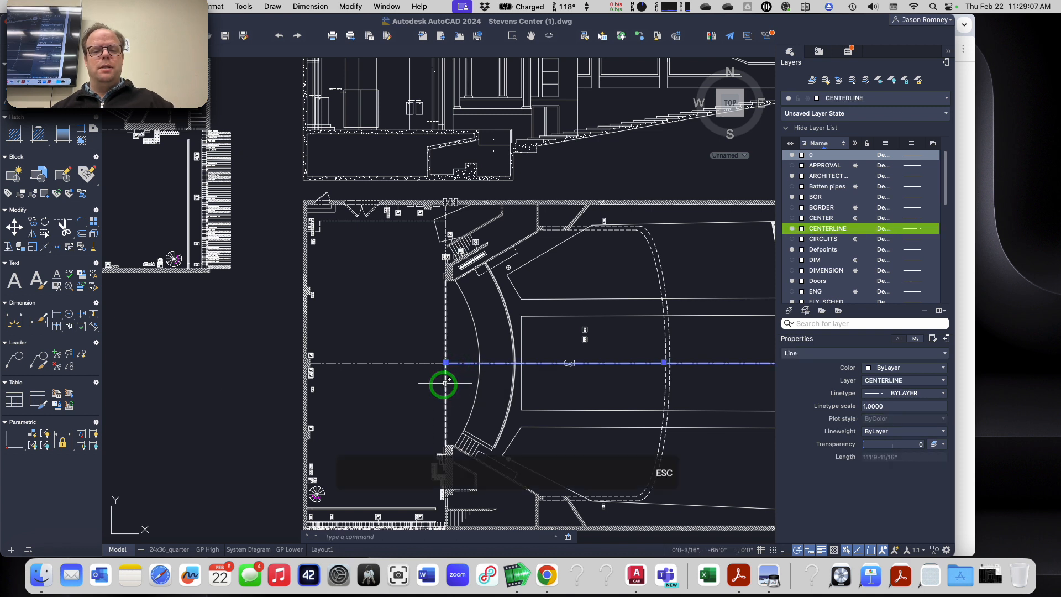
pyautogui.press('Escape')
pyautogui.press('Escape')
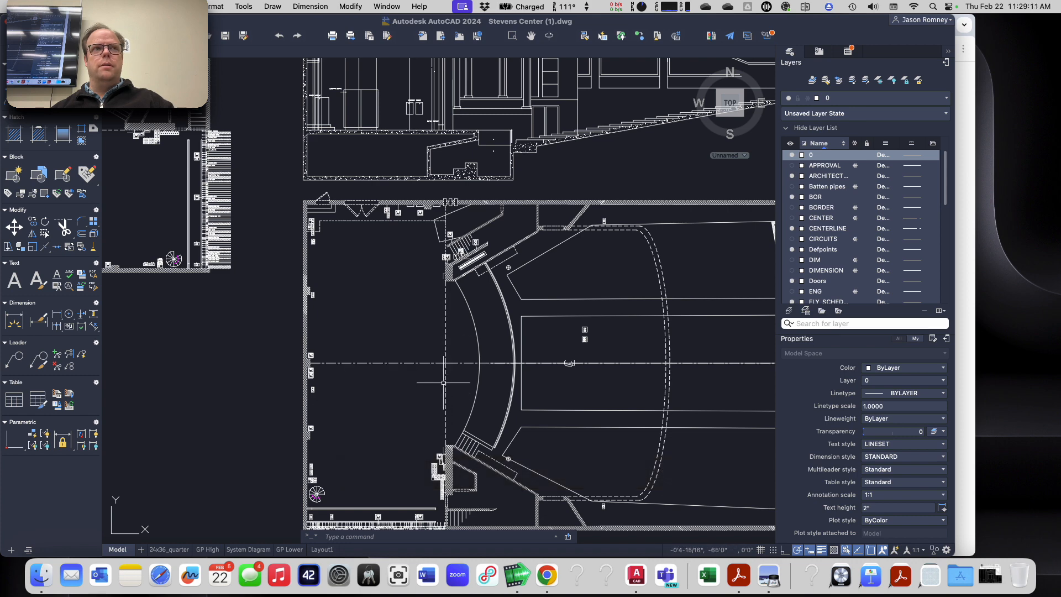
# Step: Zoom in on the stage edge where the plaster line meets the proscenium wall
pyautogui.scroll(4, 444, 373)
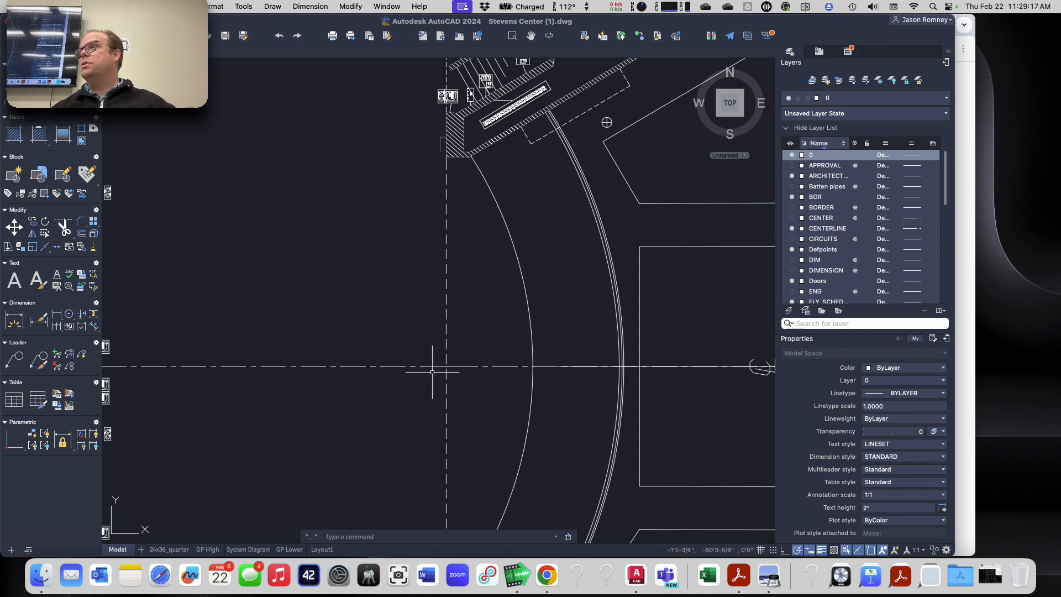
pyautogui.scroll(-2, 431, 371)
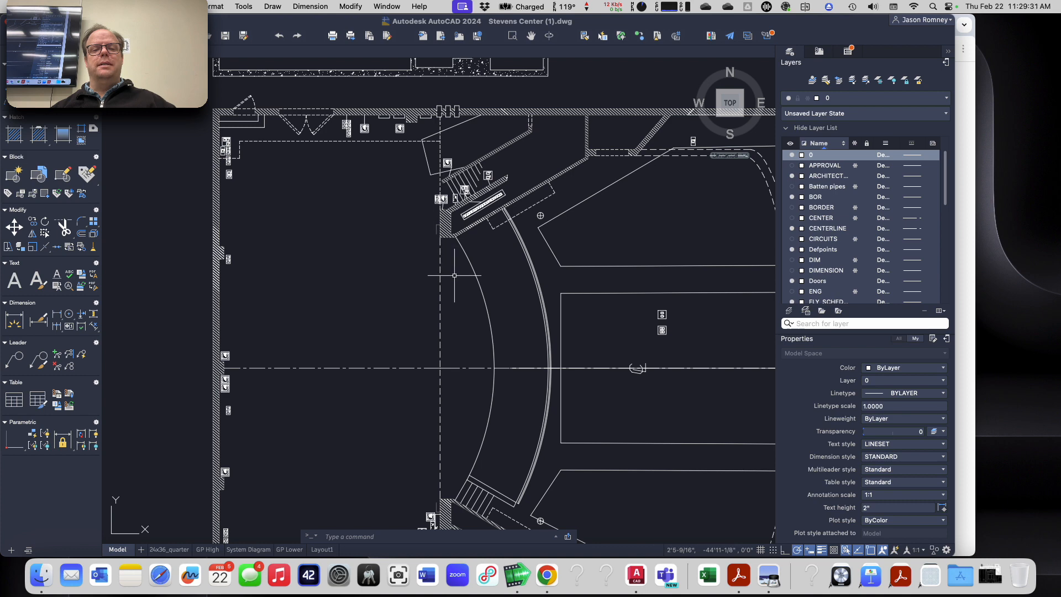
pyautogui.moveTo(454, 275); pyautogui.dragTo(406, 239, button='middle')
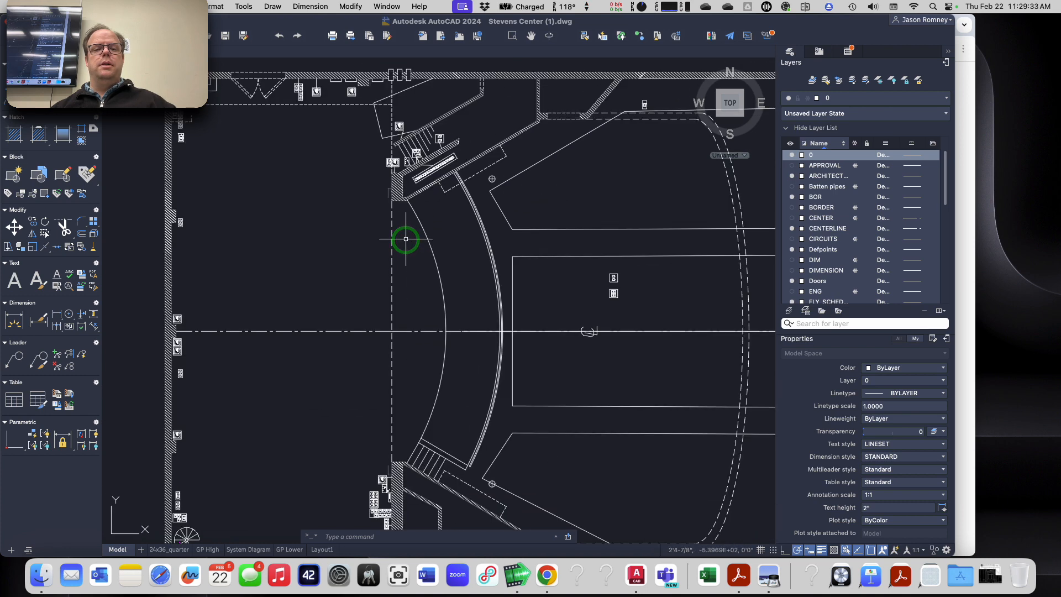
pyautogui.rightClick(356, 207)
pyautogui.press('Escape')
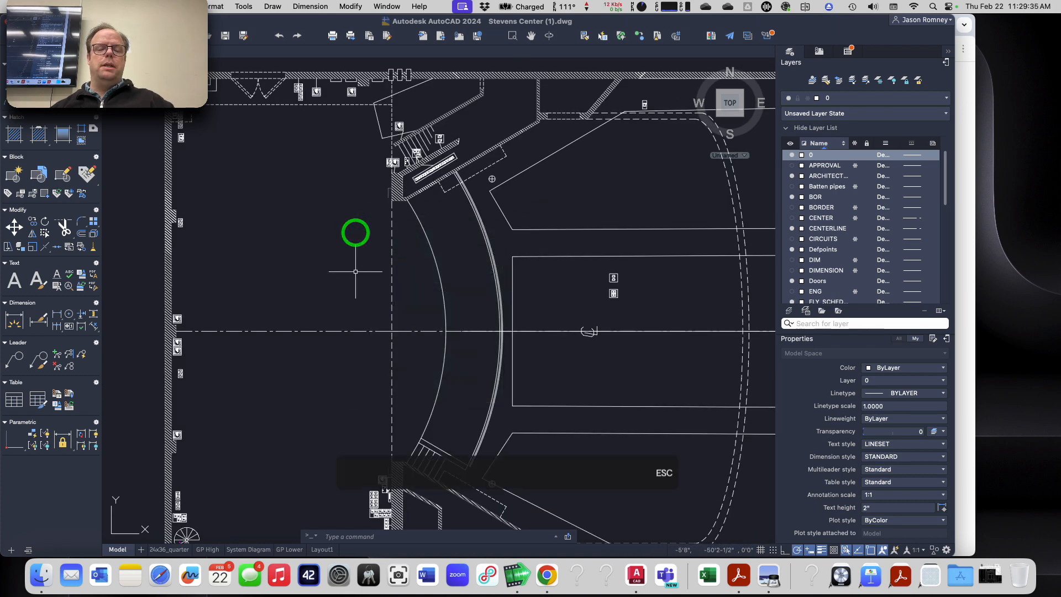
pyautogui.press('Escape')
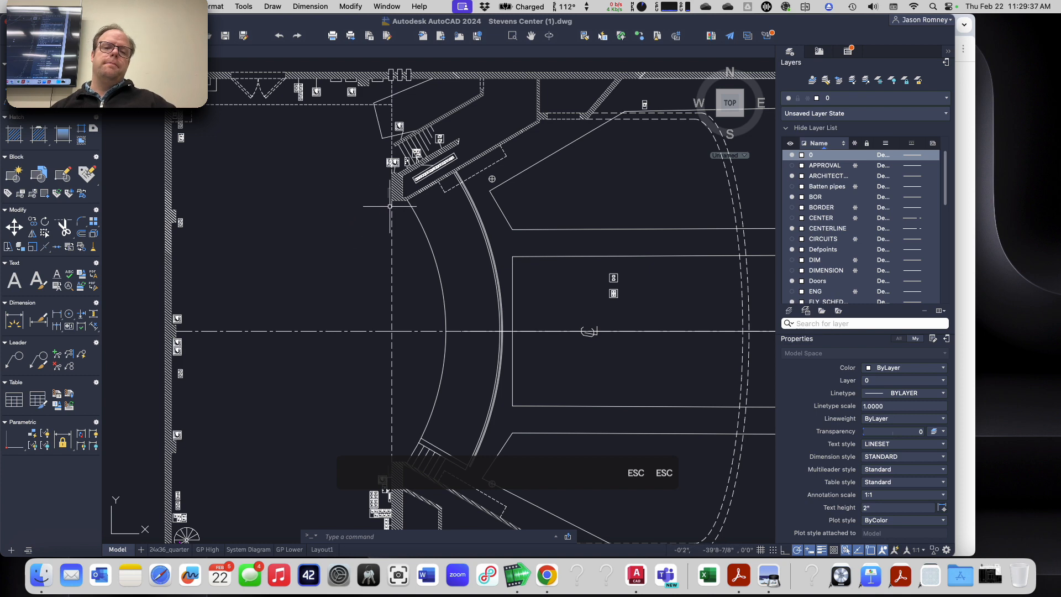
pyautogui.scroll(5, 390, 206)
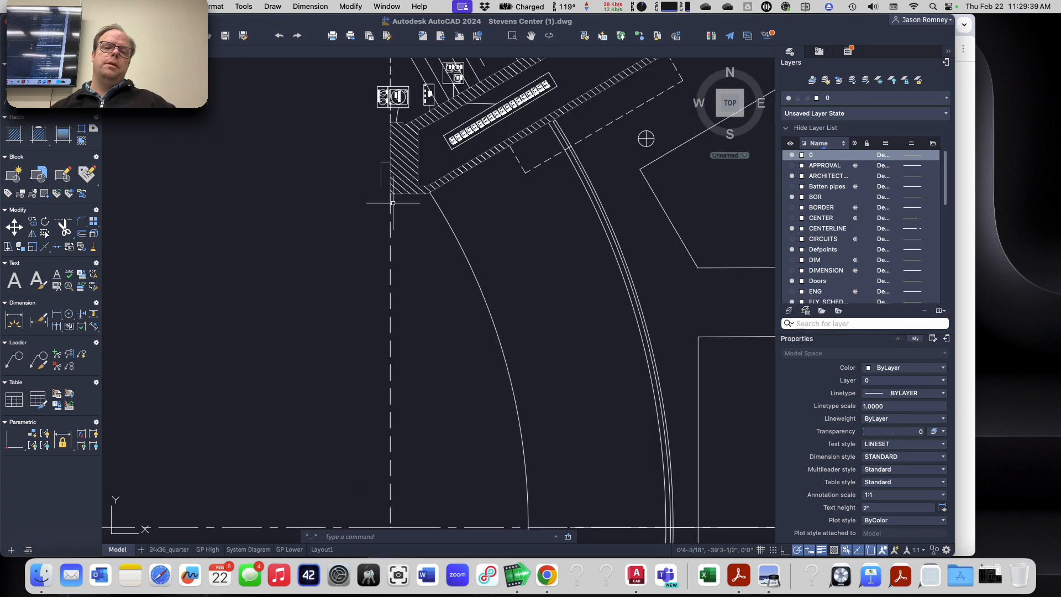
pyautogui.moveTo(390, 190)
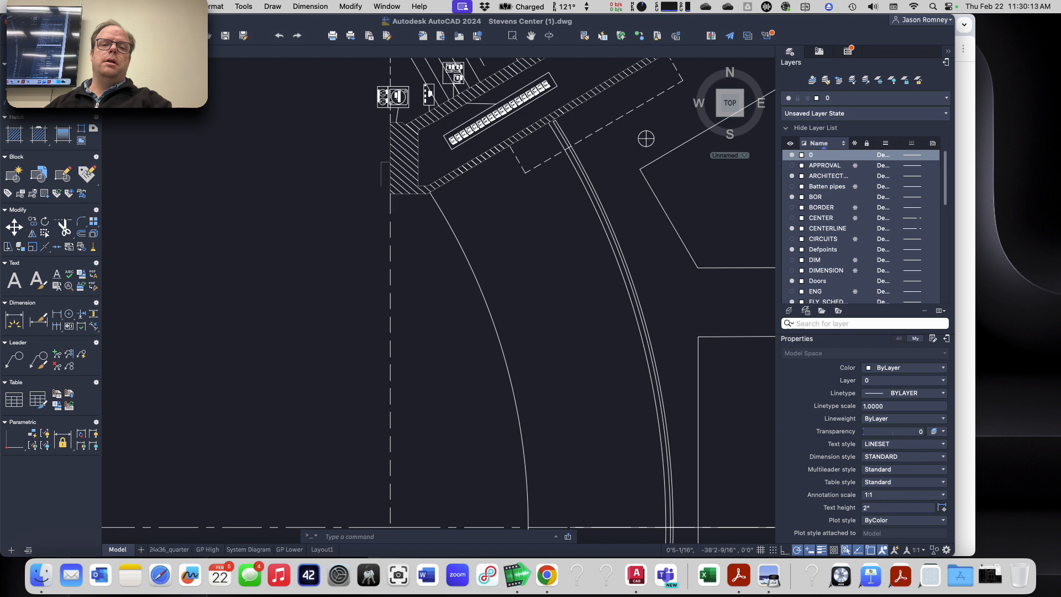
# Step: Select the vertical plaster line at the stage edge to inspect its properties, then deselect it
pyautogui.scroll(3, 409, 166)
pyautogui.click(383, 210)
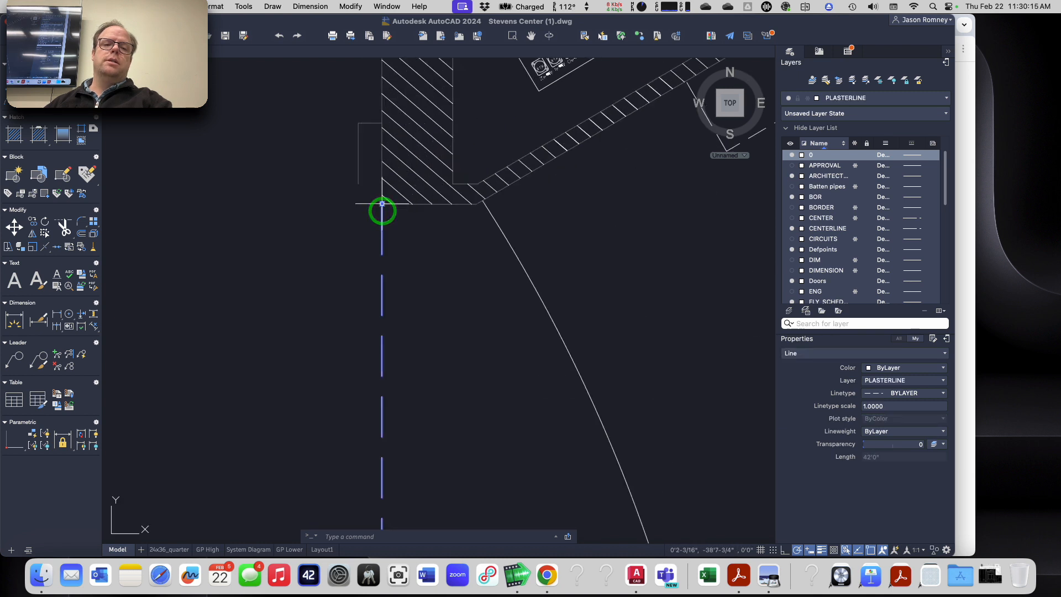
pyautogui.click(382, 187)
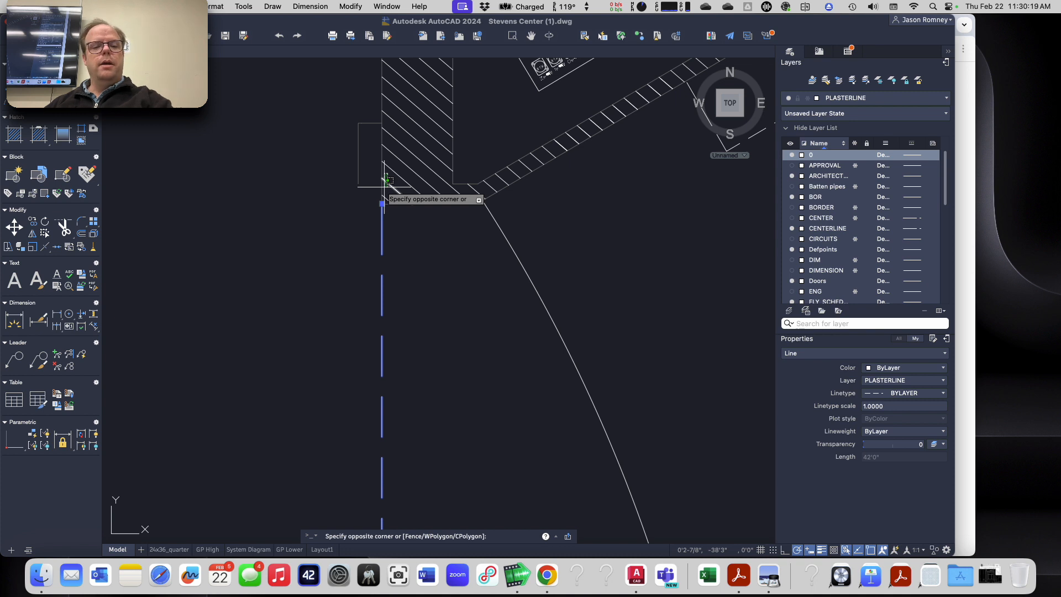
pyautogui.press('Escape')
pyautogui.press('Escape')
pyautogui.press('Escape')
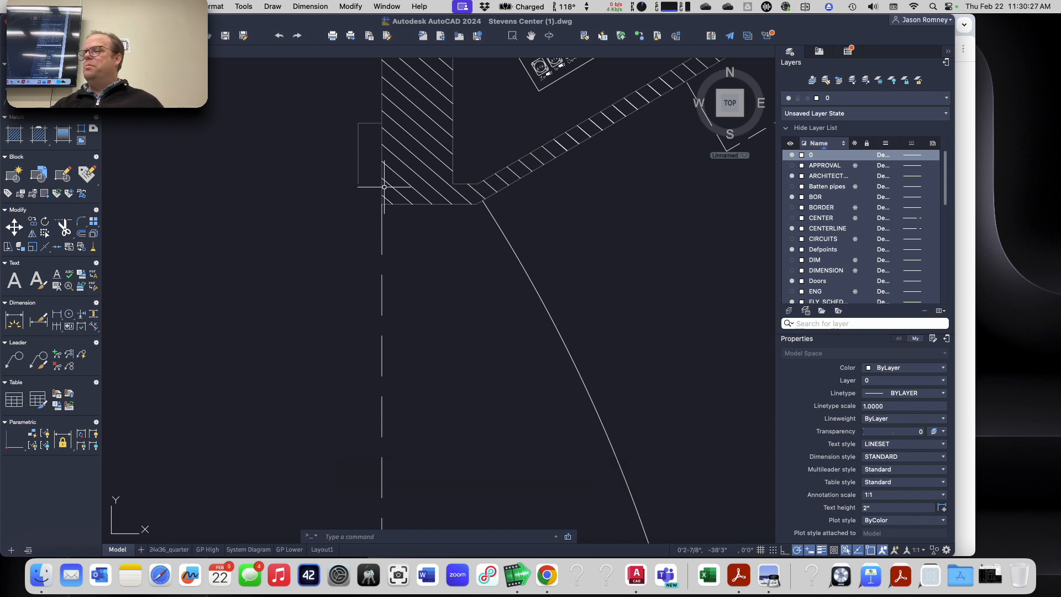
pyautogui.scroll(-5, 318, 240)
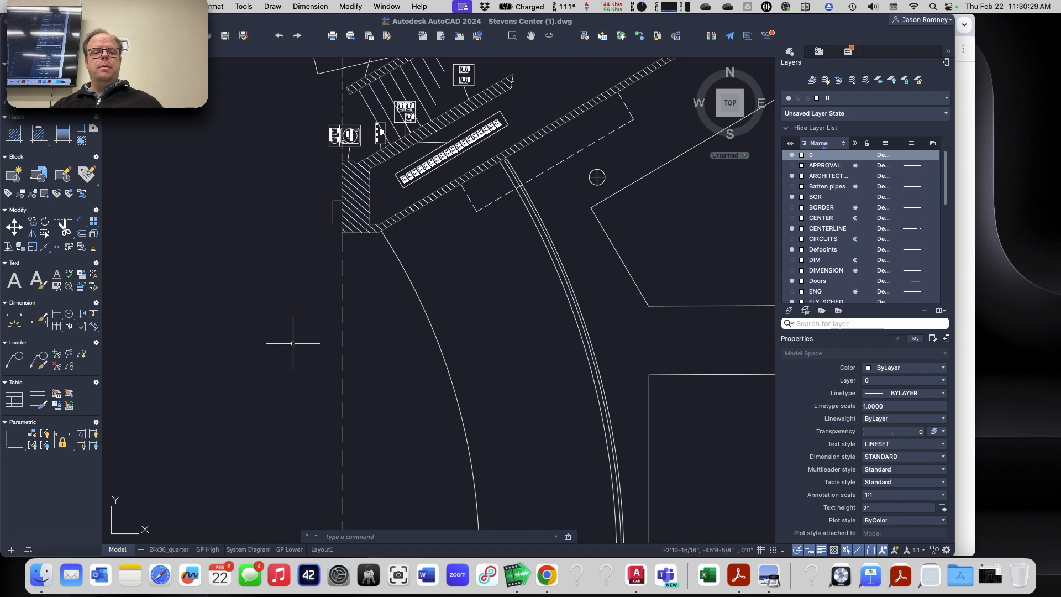
pyautogui.scroll(-3, 293, 343)
pyautogui.moveTo(294, 343)
pyautogui.mouseDown(button='middle')
pyautogui.moveTo(338, 287)
pyautogui.moveTo(389, 177)
pyautogui.mouseUp(button='middle')
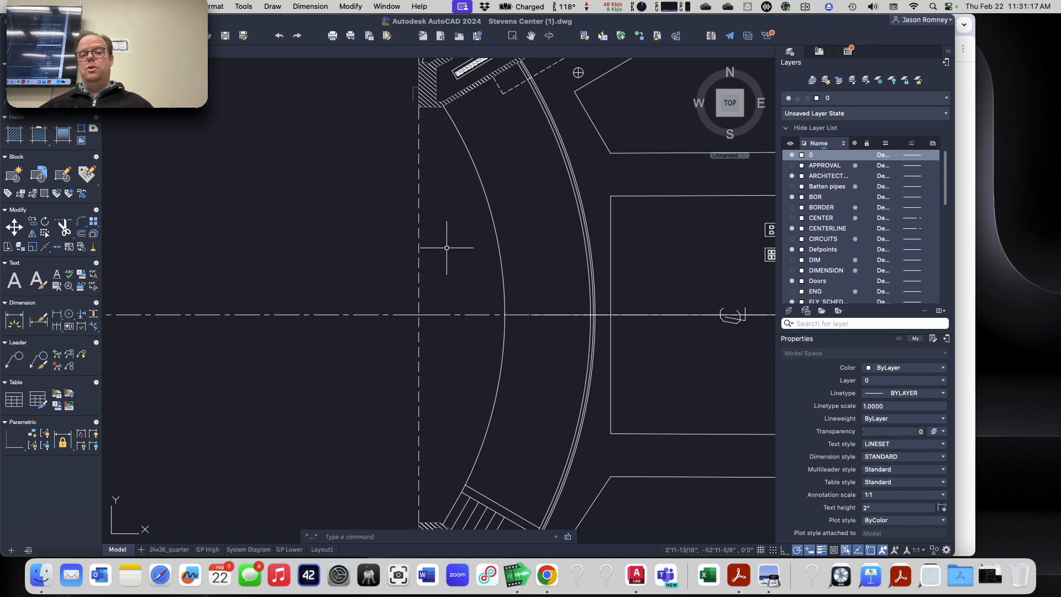
pyautogui.scroll(-2, 430, 268)
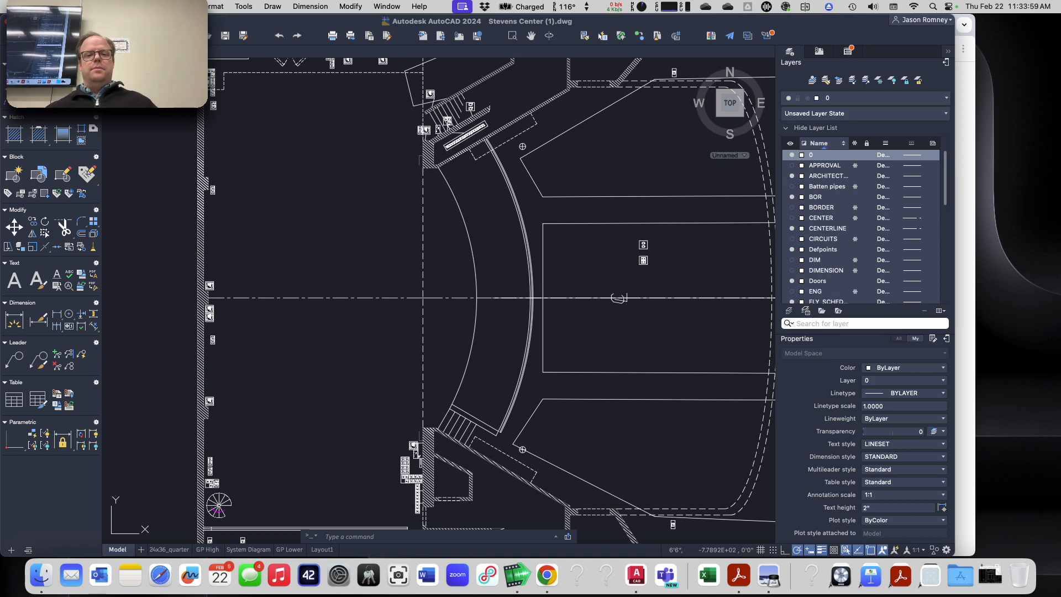
# Step: Select the angled wall line beside the proscenium opening to inspect its layer and length, then deselect it
pyautogui.scroll(4, 524, 167)
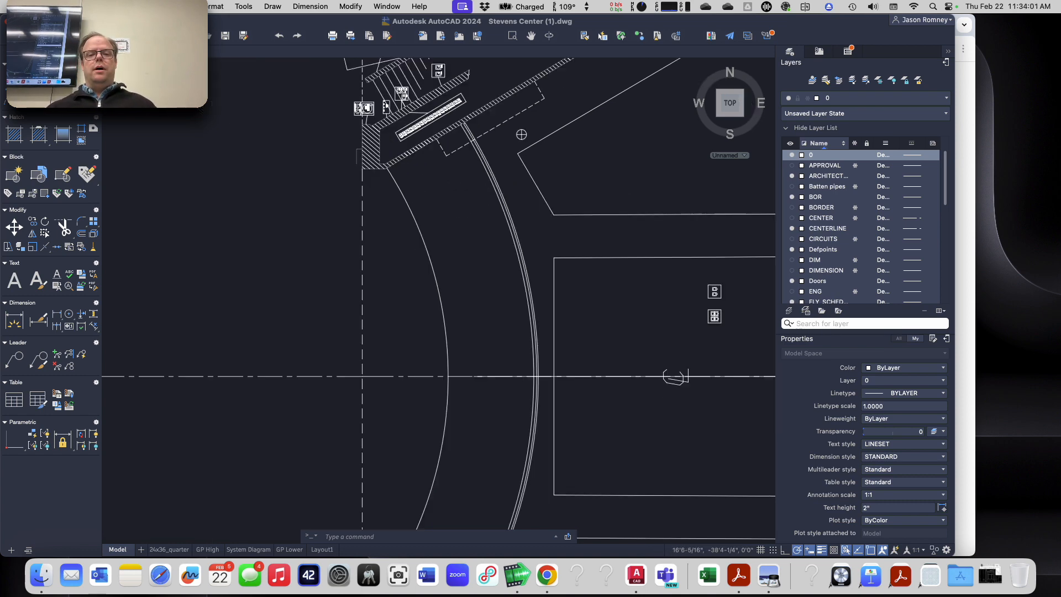
pyautogui.click(522, 158)
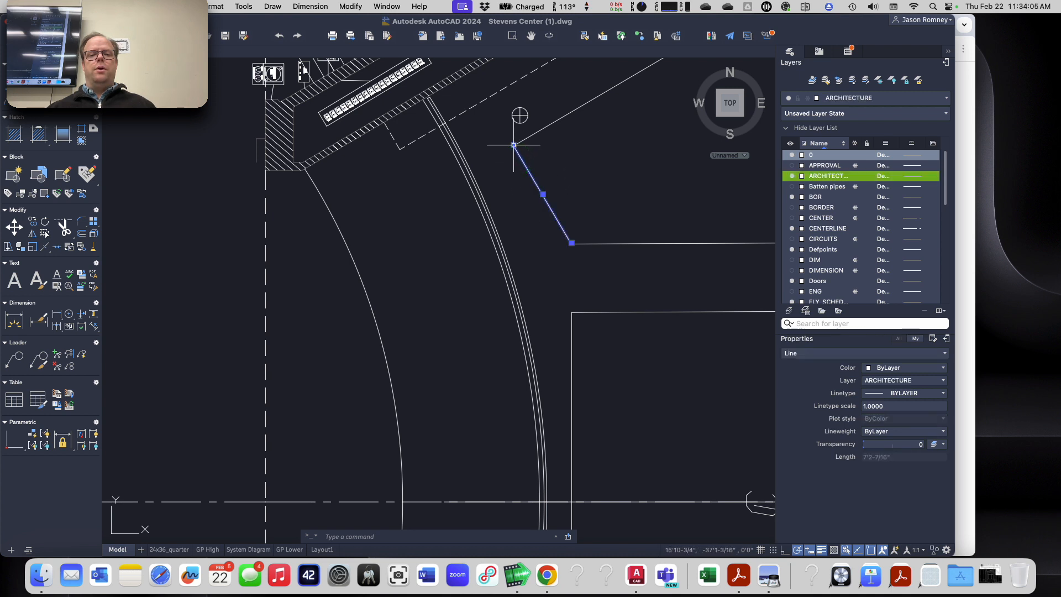
pyautogui.moveTo(515, 146)
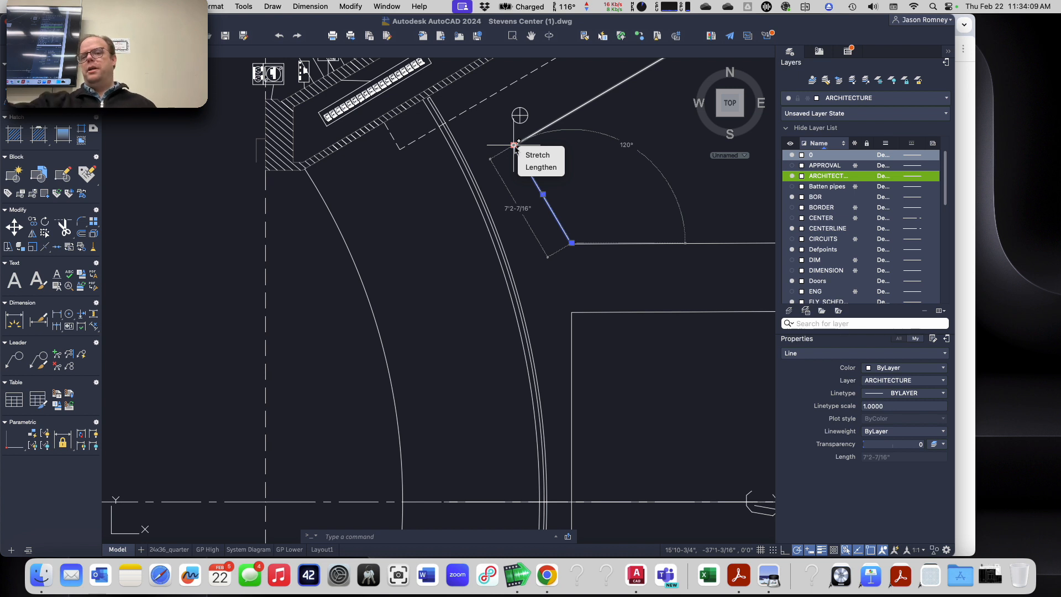
pyautogui.click(529, 210)
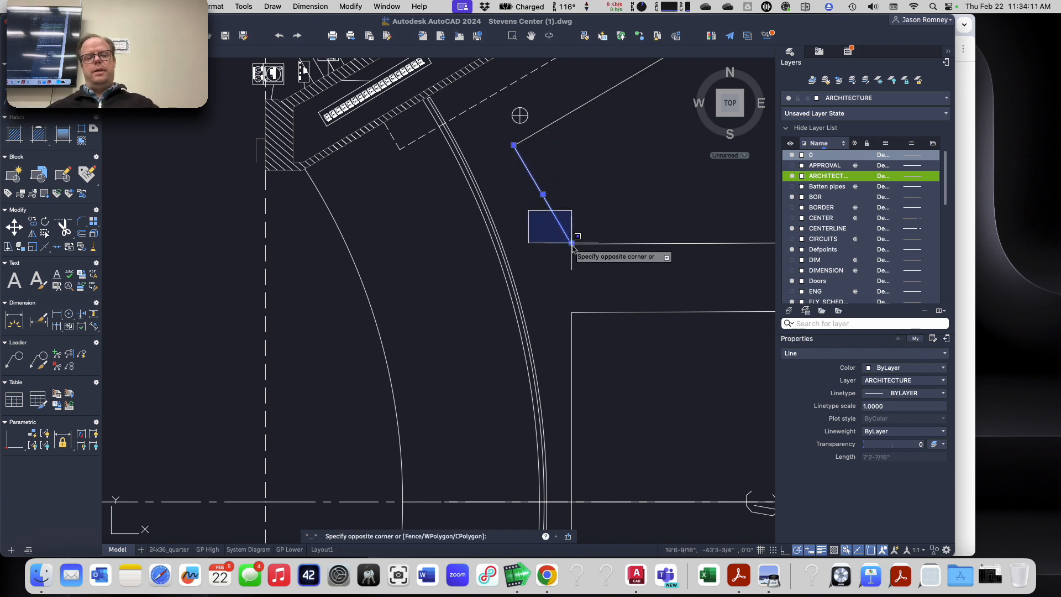
pyautogui.press('Escape')
pyautogui.press('Escape')
pyautogui.moveTo(573, 243)
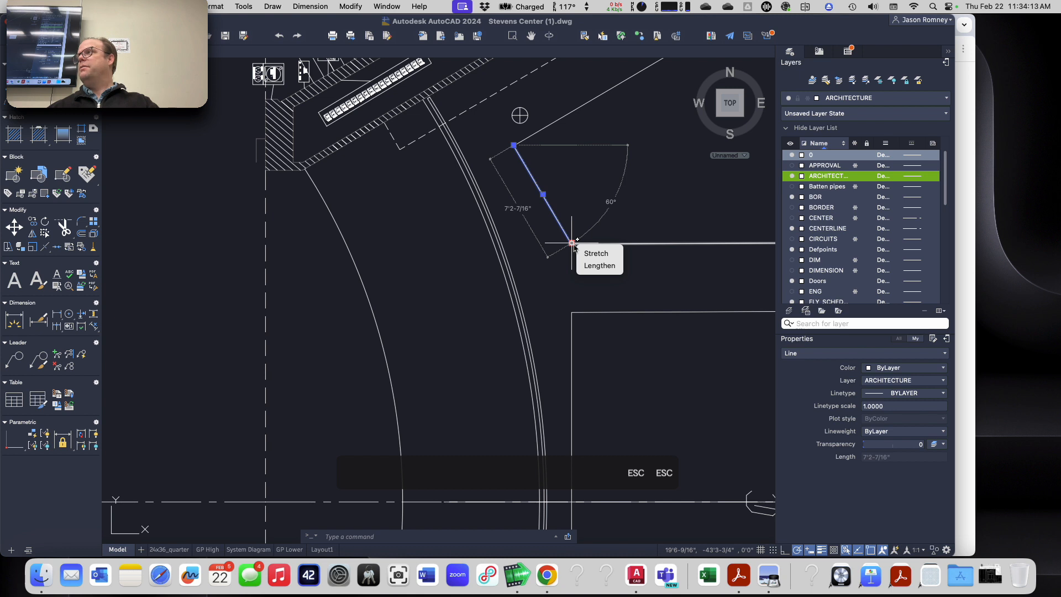
pyautogui.press('Escape')
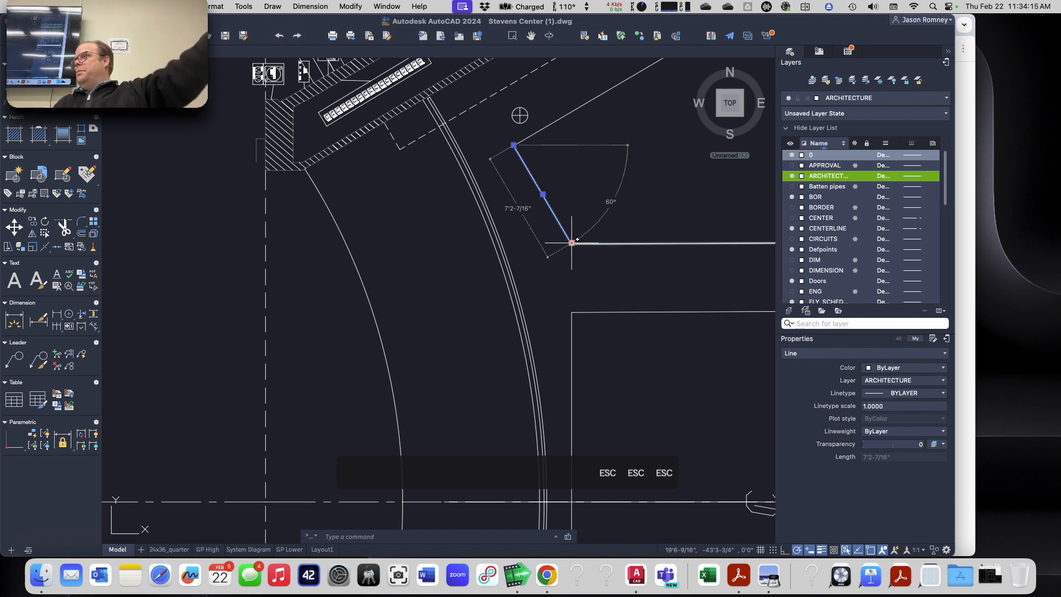
pyautogui.press('Escape')
pyautogui.press('Escape')
pyautogui.press('Escape')
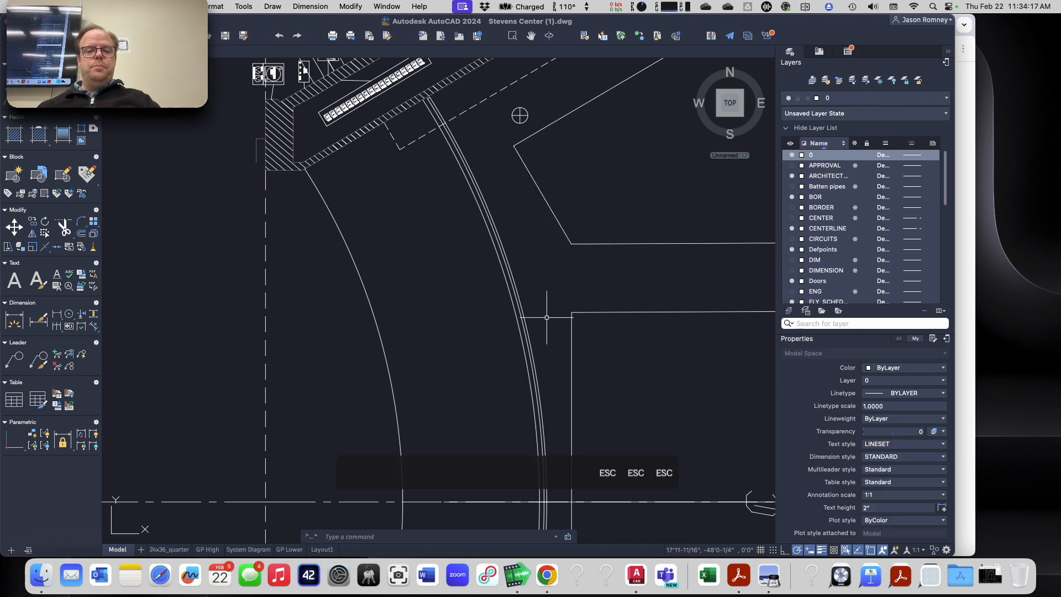
# Step: Start a line from point 0,0 to locate the drawing origin, then cancel the line
pyautogui.scroll(-2, 497, 326)
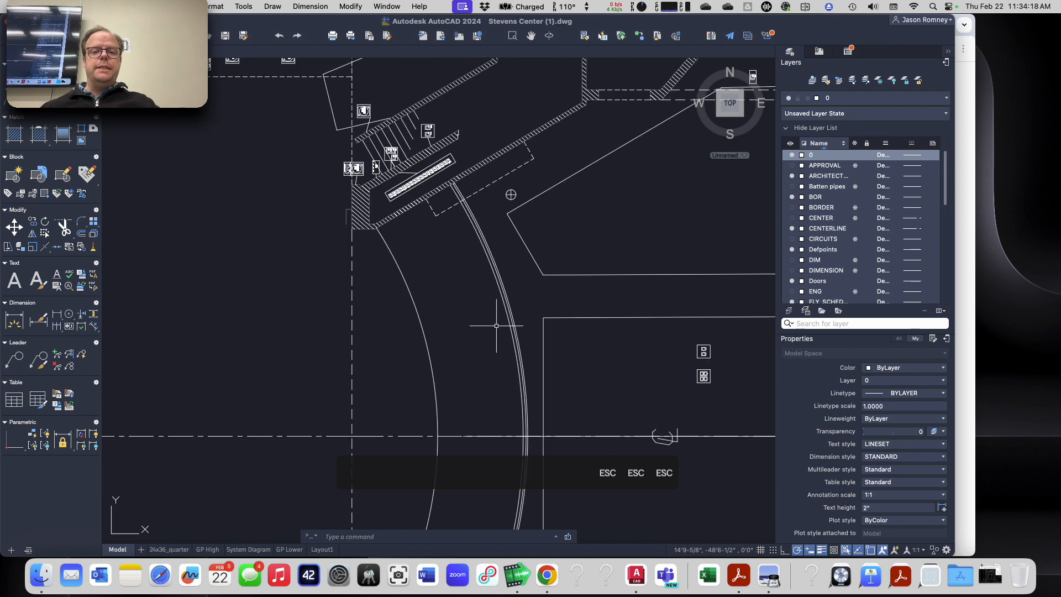
pyautogui.scroll(-3, 480, 374)
pyautogui.moveTo(481, 374); pyautogui.dragTo(512, 252, button='middle')
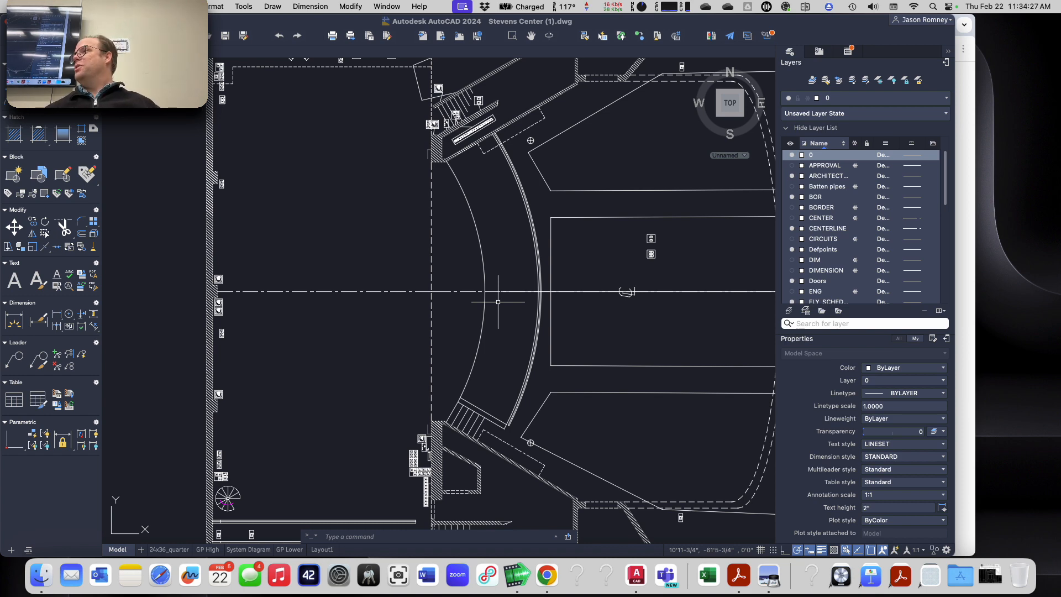
pyautogui.scroll(-3, 359, 297)
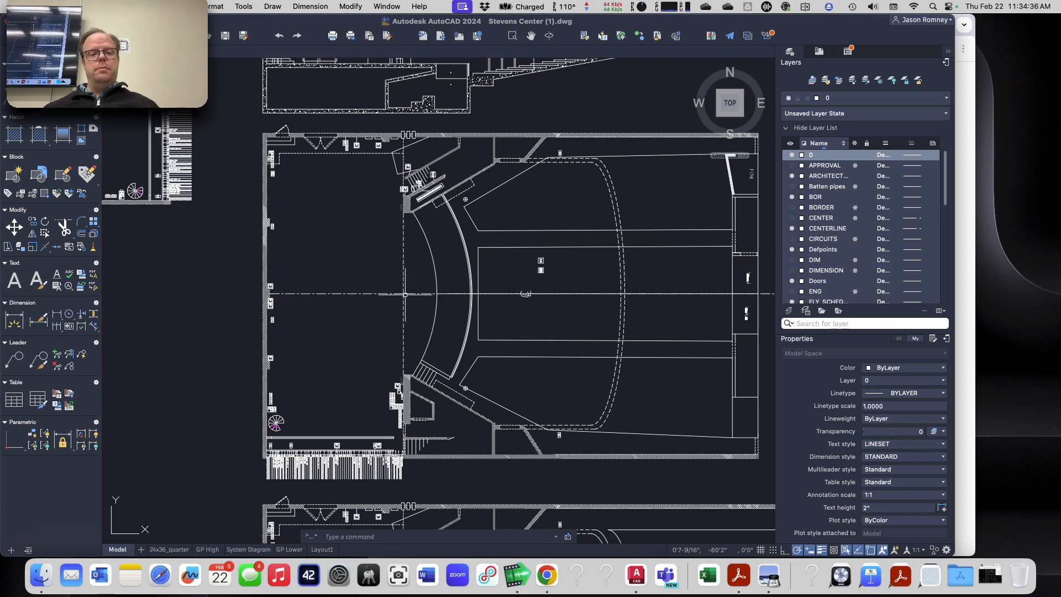
pyautogui.scroll(-8, 405, 294)
pyautogui.scroll(4, 403, 303)
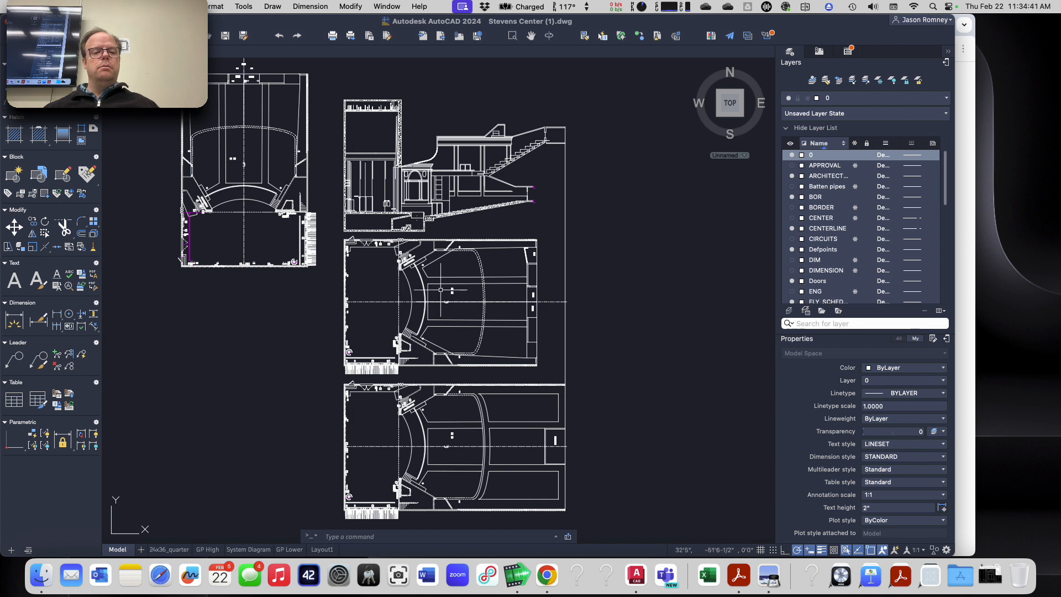
pyautogui.write('l')
pyautogui.press('Return')
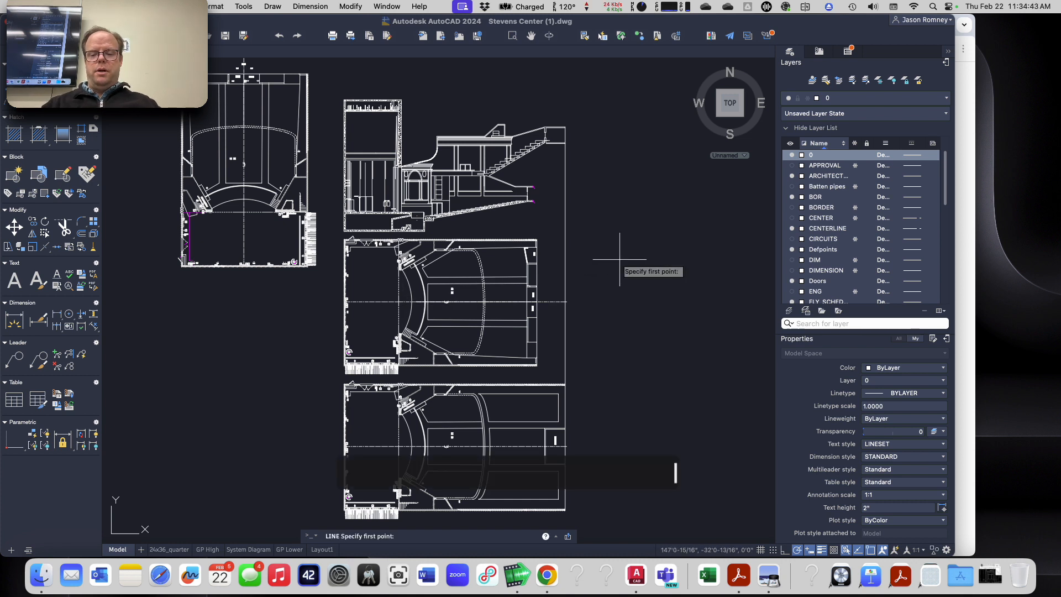
pyautogui.write('0,0')
pyautogui.press('Return')
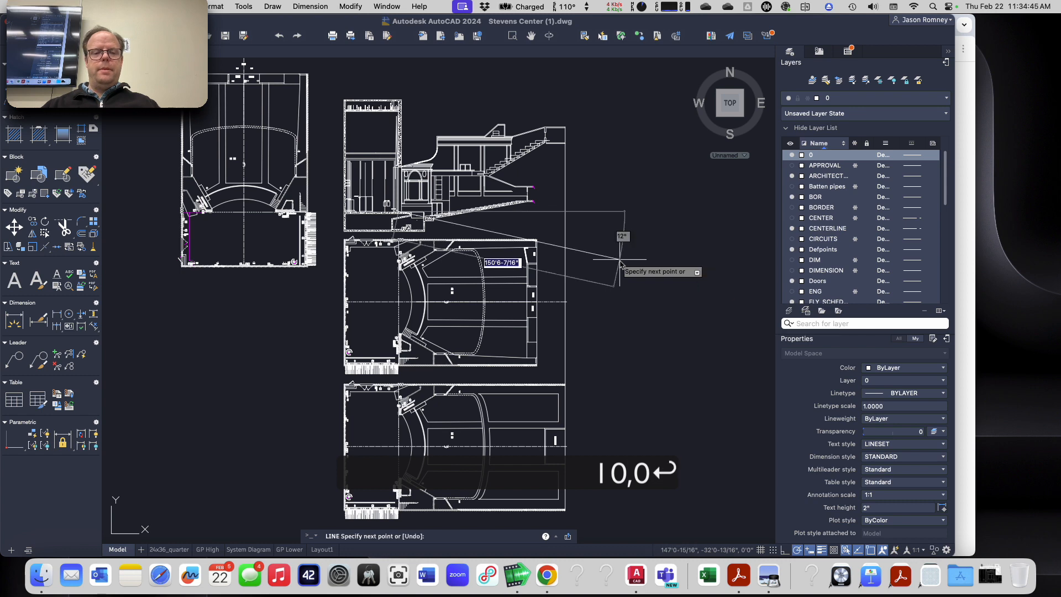
pyautogui.scroll(-2, 405, 194)
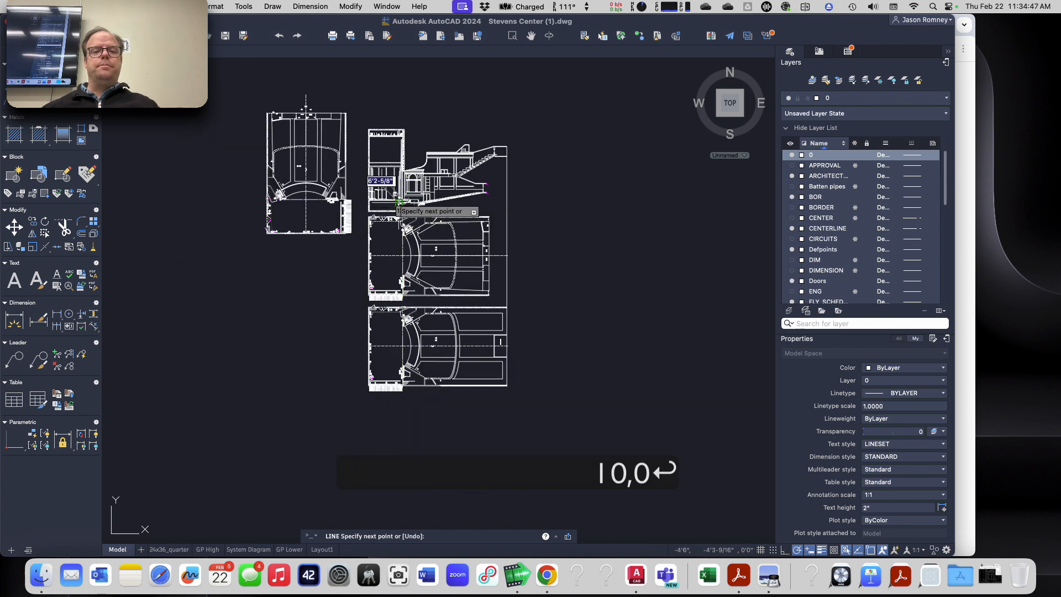
pyautogui.scroll(6, 405, 195)
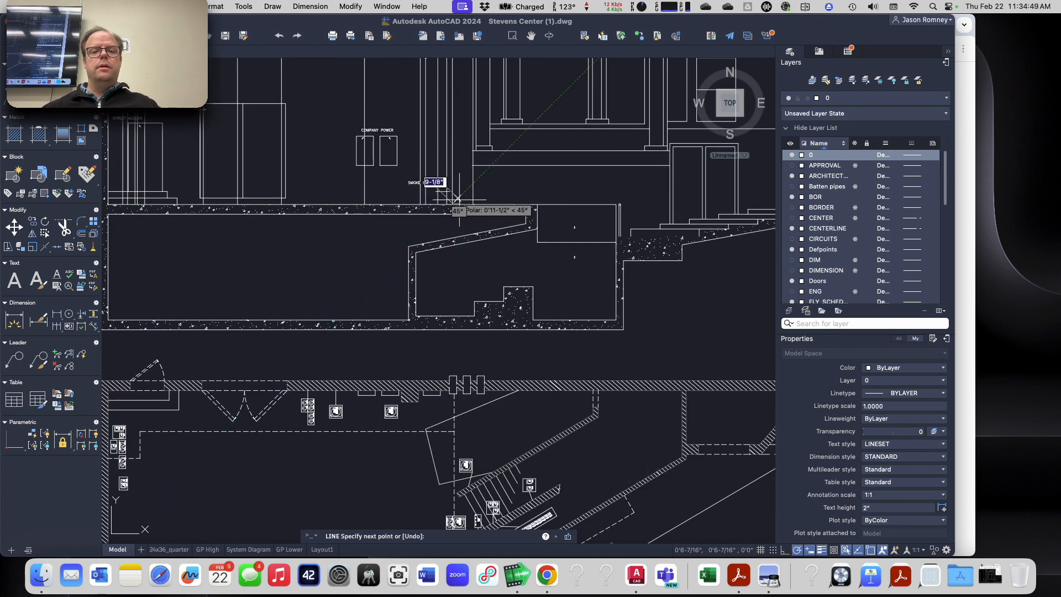
pyautogui.press('Escape')
pyautogui.press('Escape')
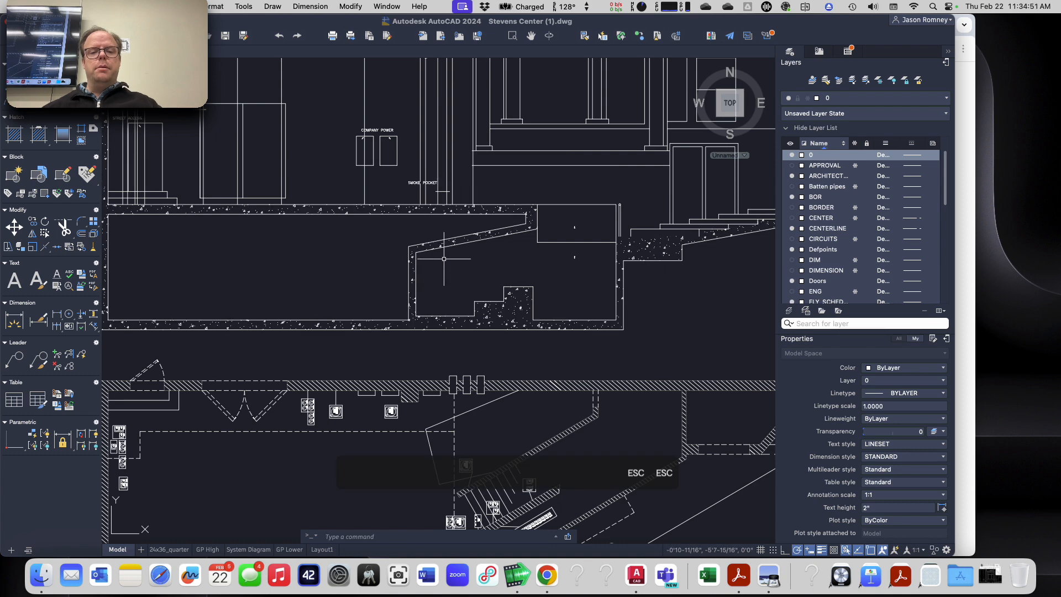
# Step: Define a new UCS with its origin where the centerline meets the plaster line, X along the centerline and Y along the plaster line
pyautogui.scroll(-5, 444, 259)
pyautogui.scroll(4, 442, 408)
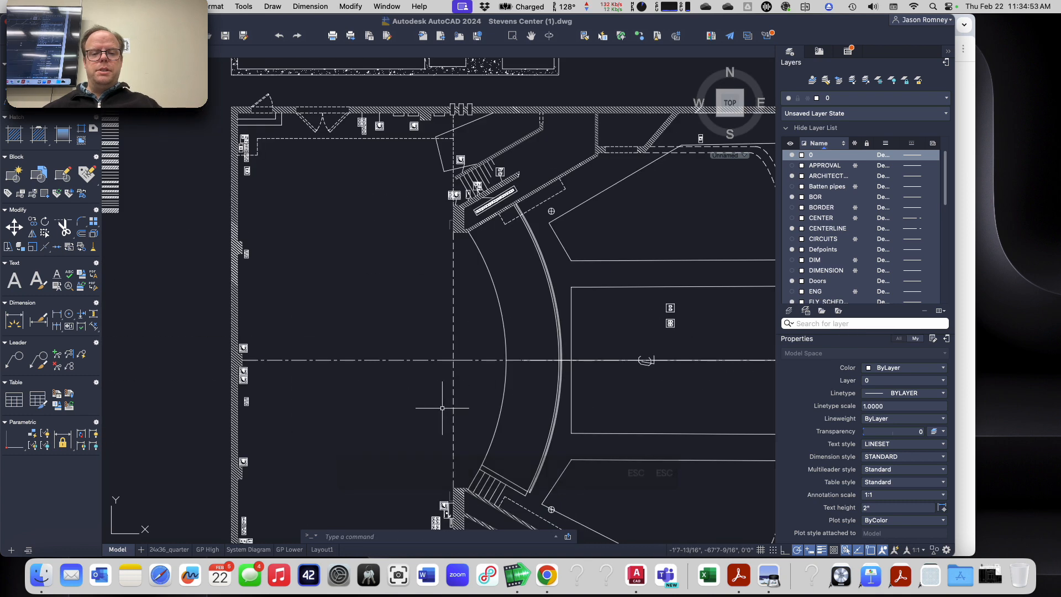
pyautogui.write('UCS')
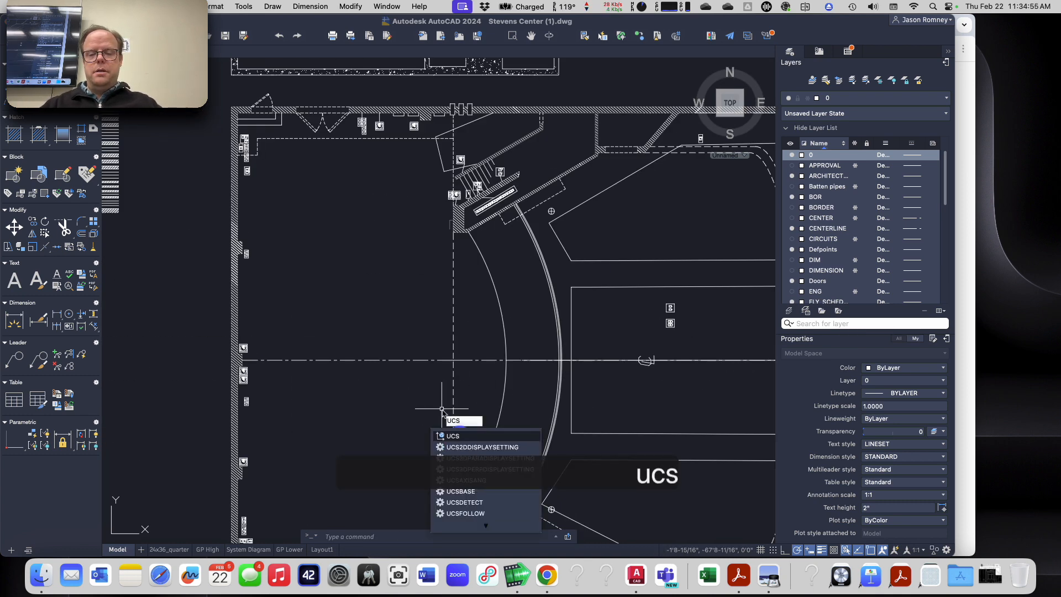
pyautogui.press('Return')
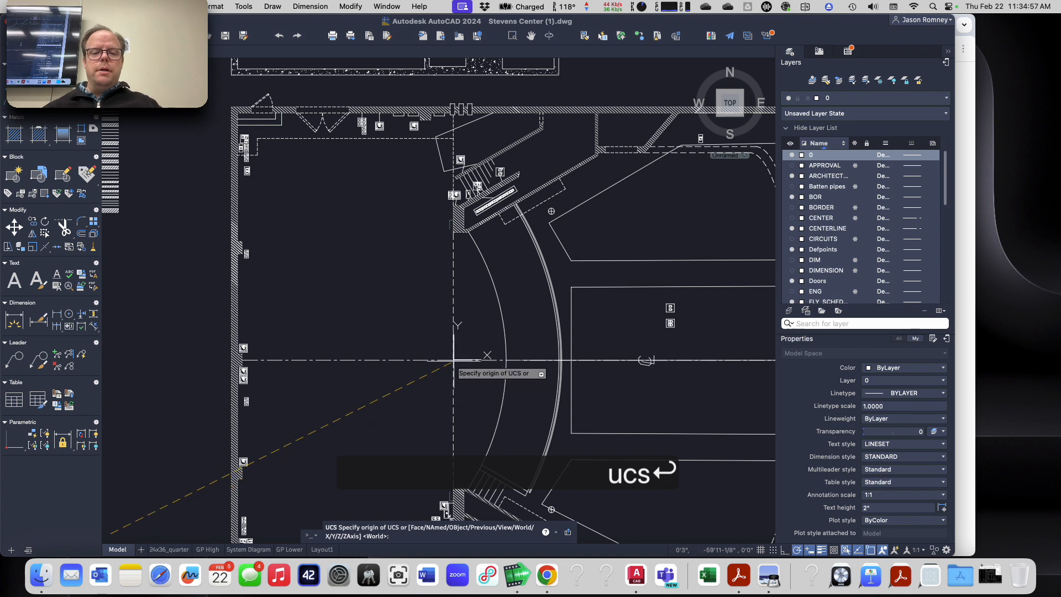
pyautogui.scroll(5, 453, 359)
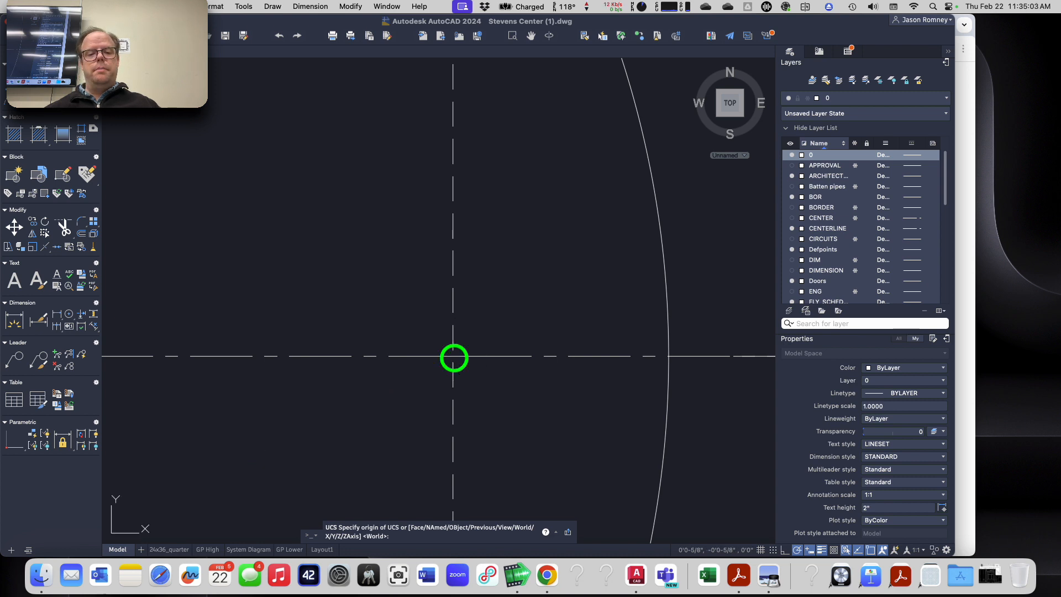
pyautogui.click(453, 356)
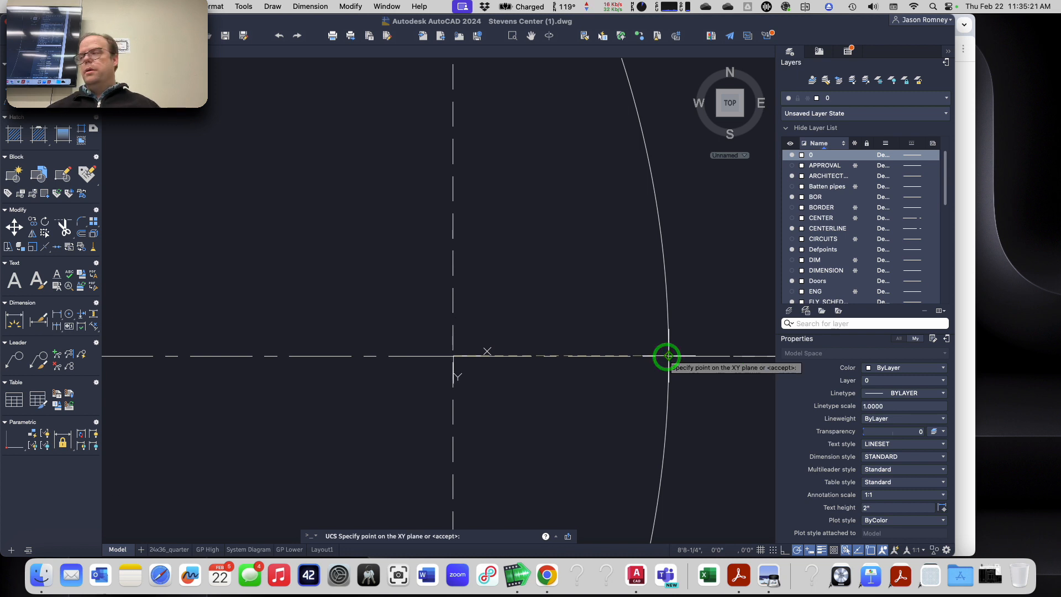
pyautogui.click(669, 355)
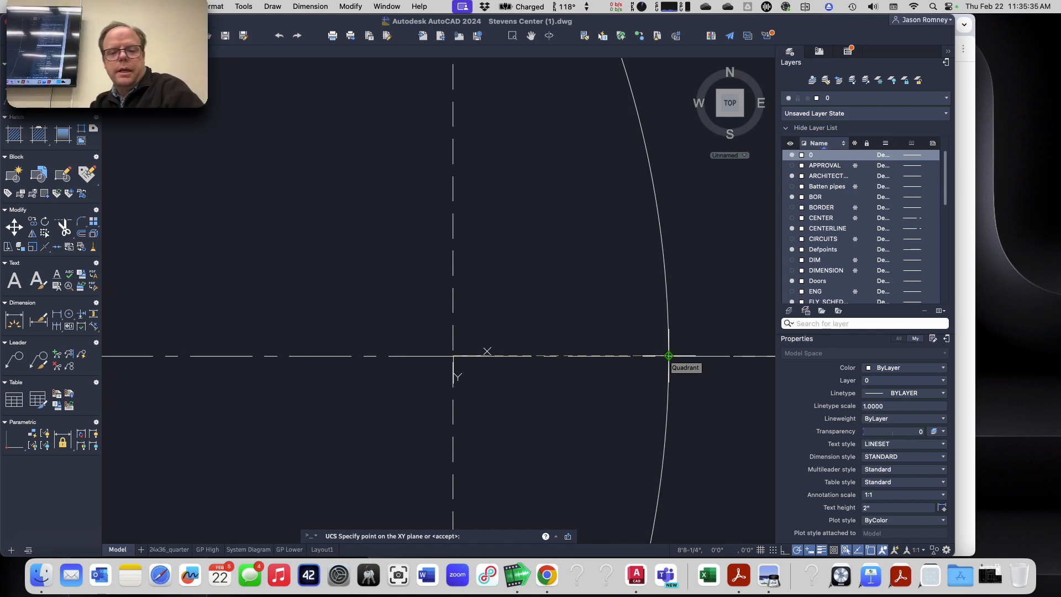
pyautogui.click(452, 201)
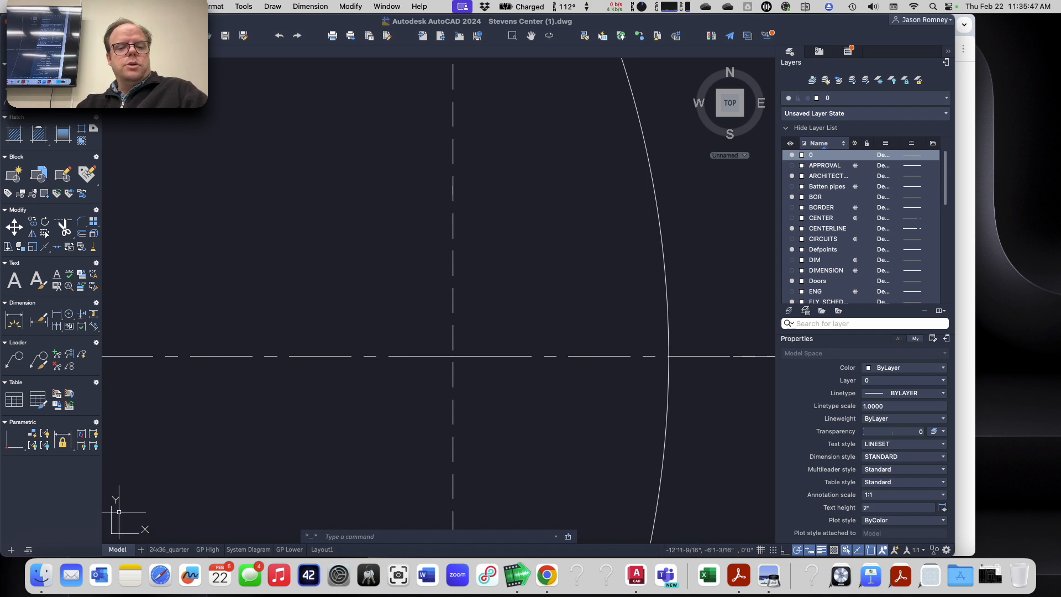
# Step: Select the angled wall line at the proscenium again to inspect its properties, then deselect it
pyautogui.scroll(-2, 526, 304)
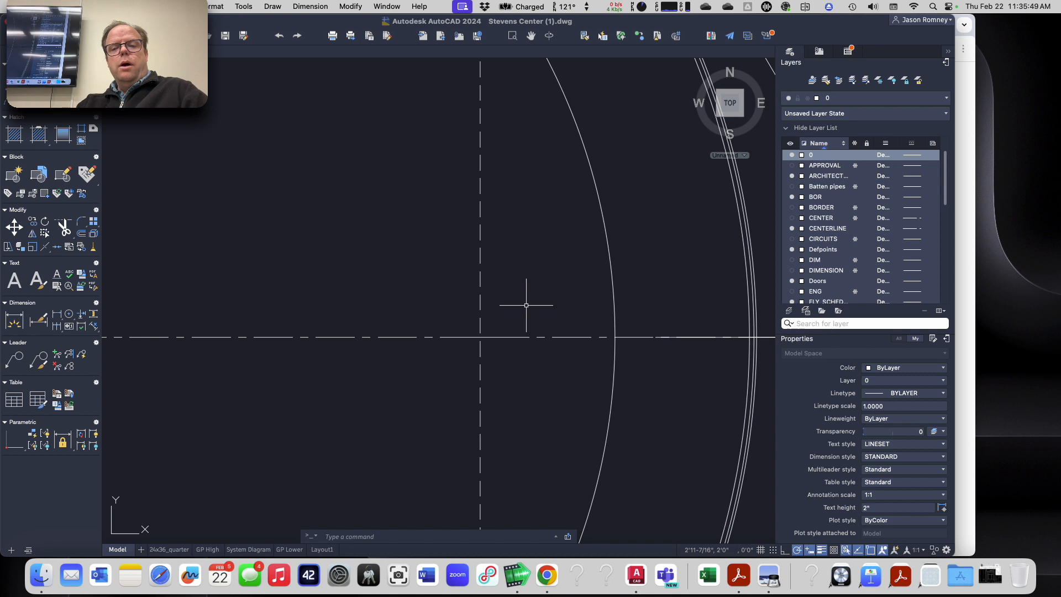
pyautogui.moveTo(526, 305); pyautogui.dragTo(318, 371, button='middle')
pyautogui.scroll(-3, 319, 371)
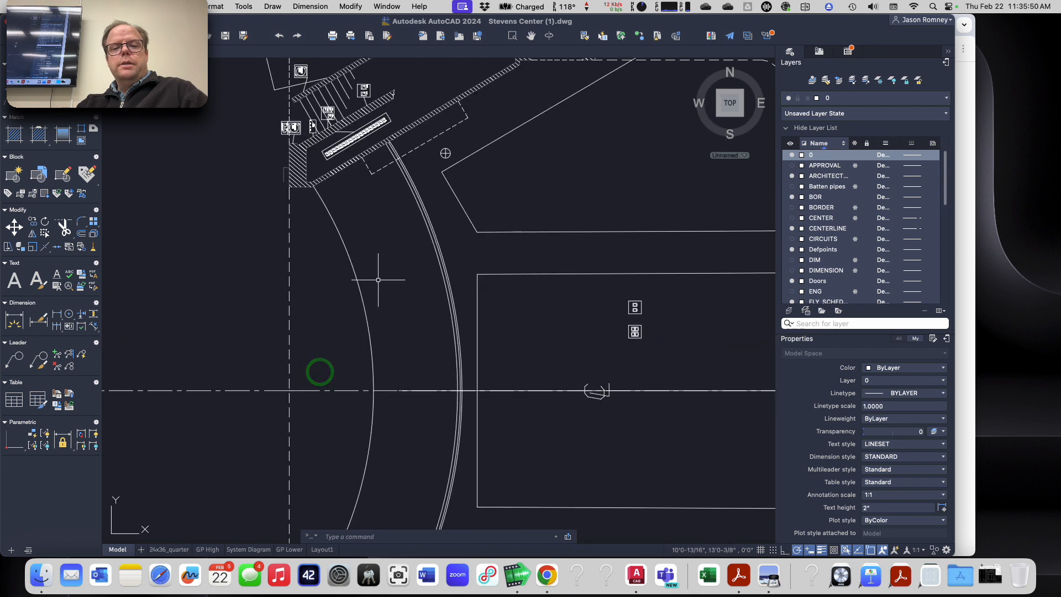
pyautogui.click(449, 183)
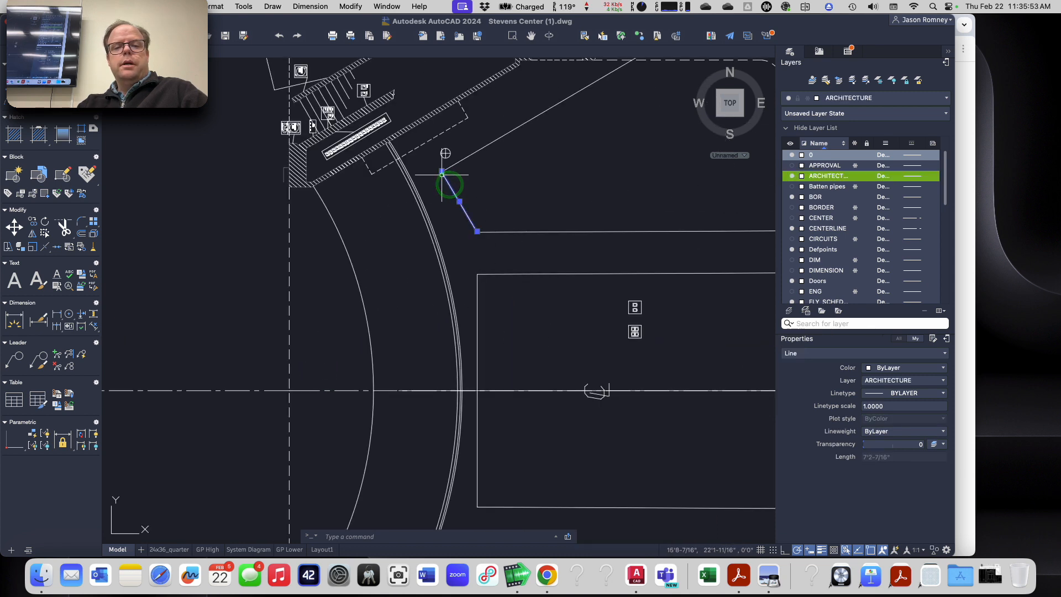
pyautogui.moveTo(442, 174)
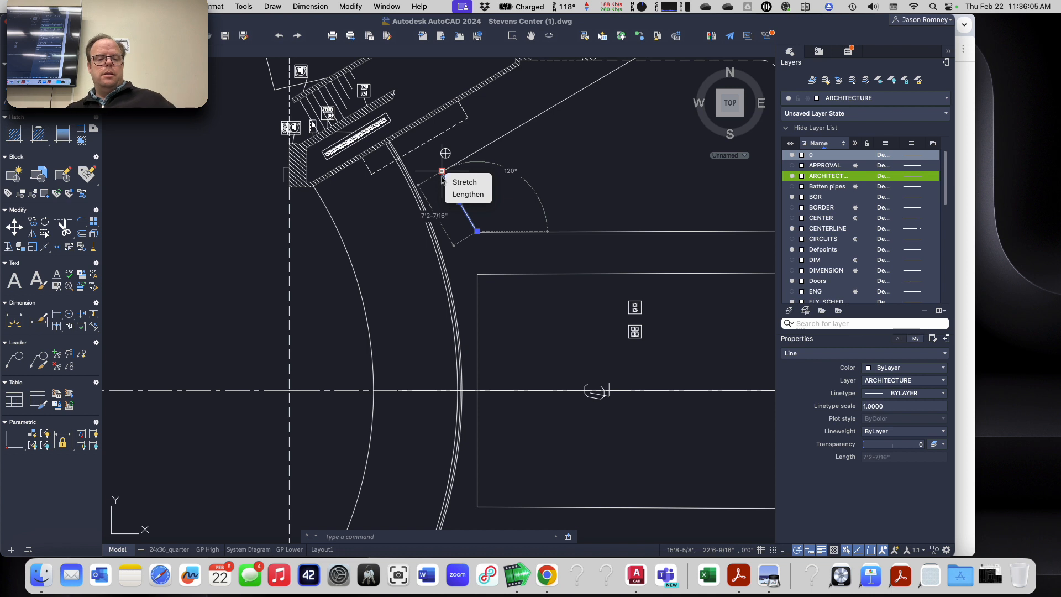
pyautogui.press('Escape')
pyautogui.press('Escape')
pyautogui.press('Escape')
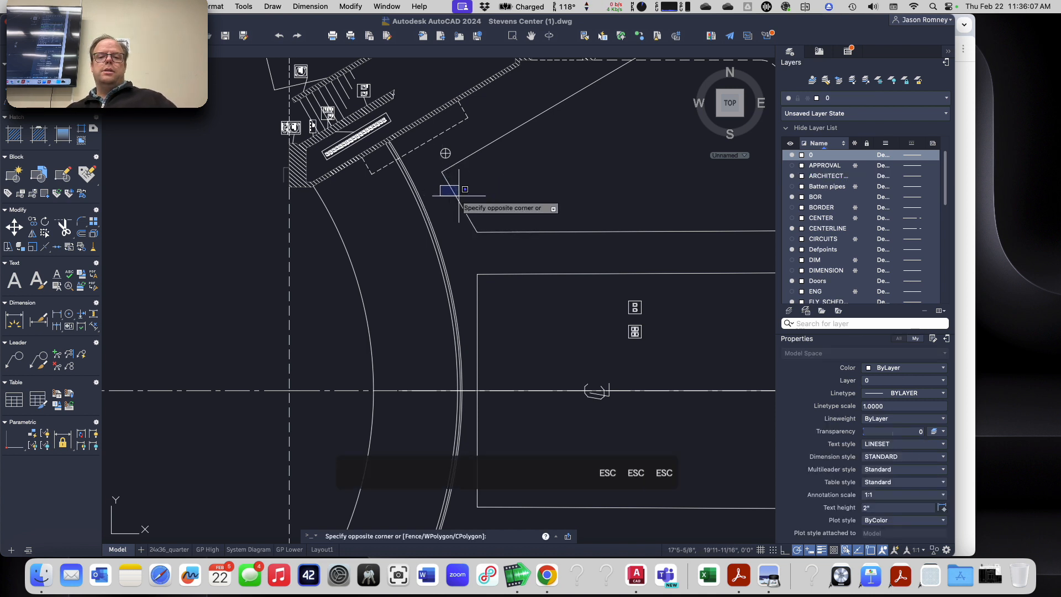
pyautogui.click(457, 198)
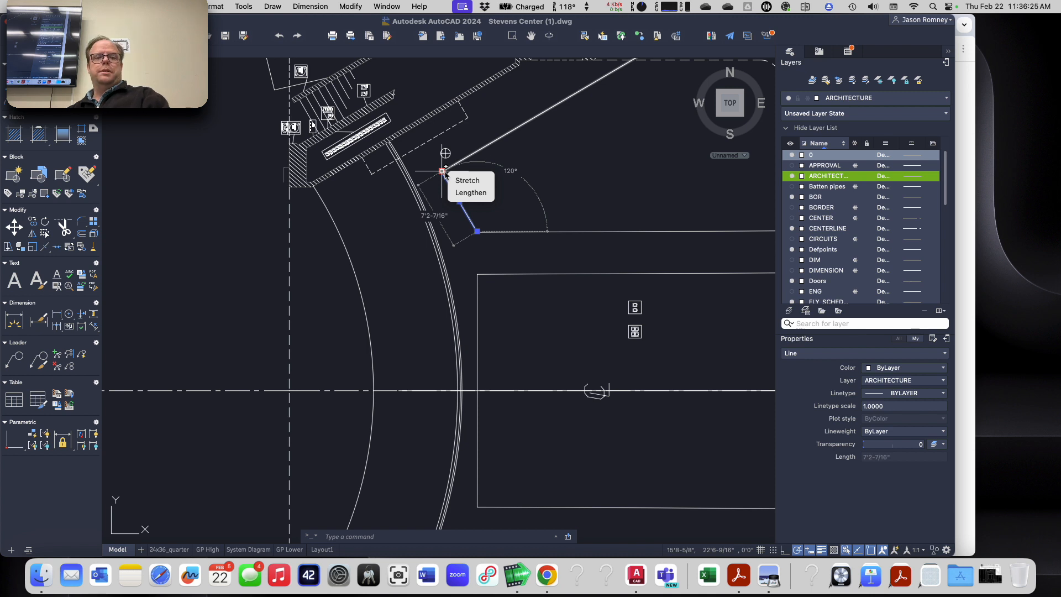
pyautogui.press('Escape')
pyautogui.press('Escape')
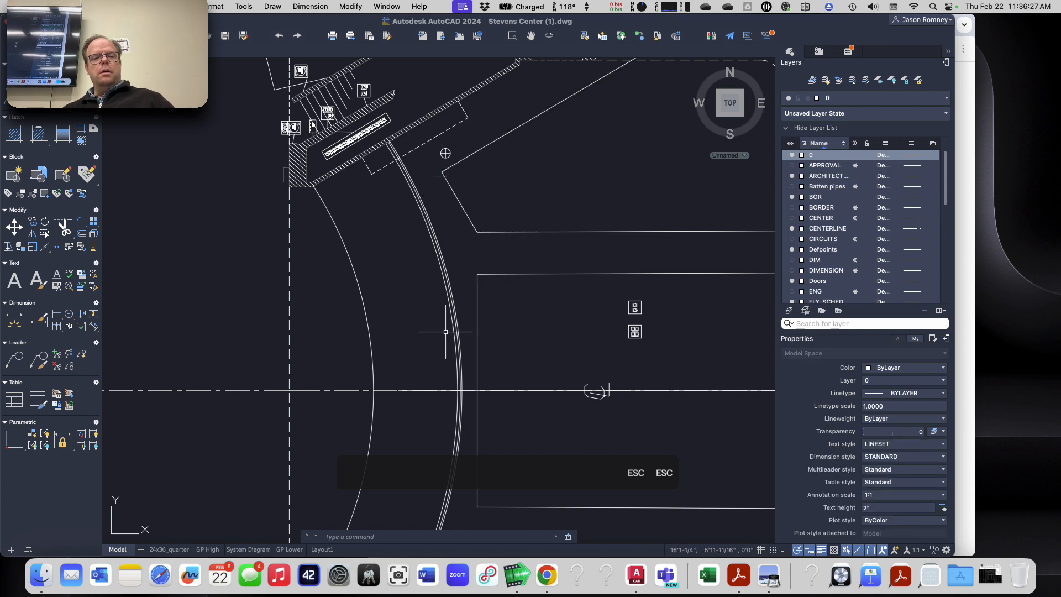
# Step: Try to start a line on the horizontal line above the proscenium arch in the section view, then cancel it
pyautogui.scroll(-5, 445, 341)
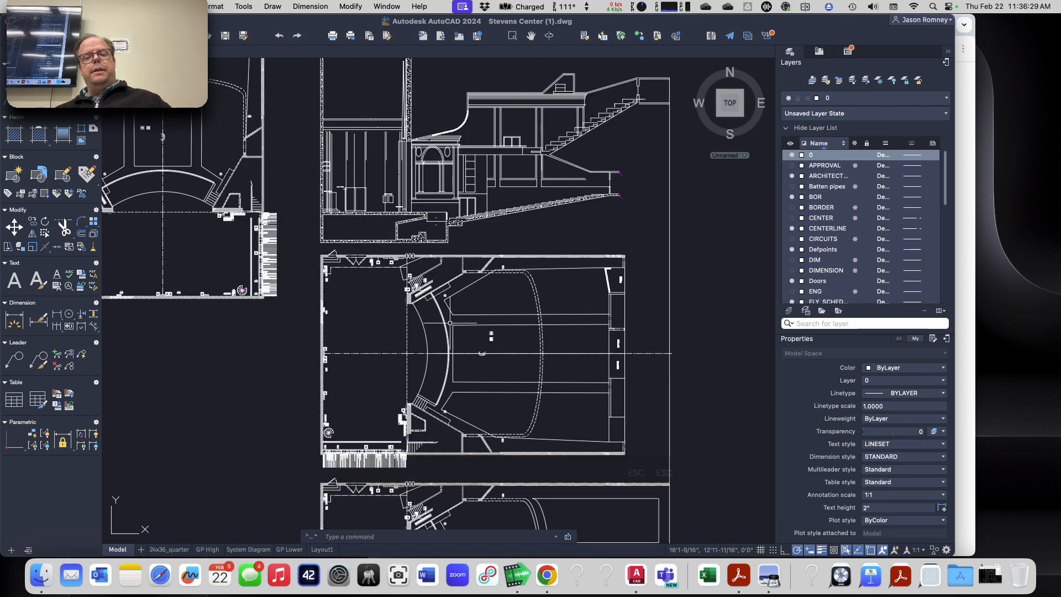
pyautogui.press('Escape')
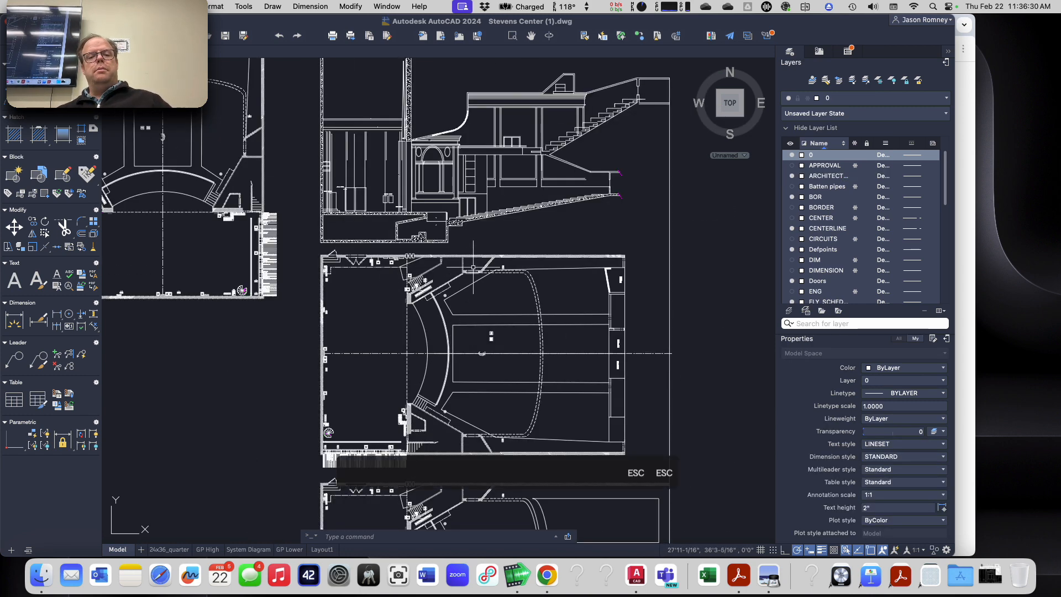
pyautogui.scroll(-3, 452, 135)
pyautogui.scroll(-2, 452, 135)
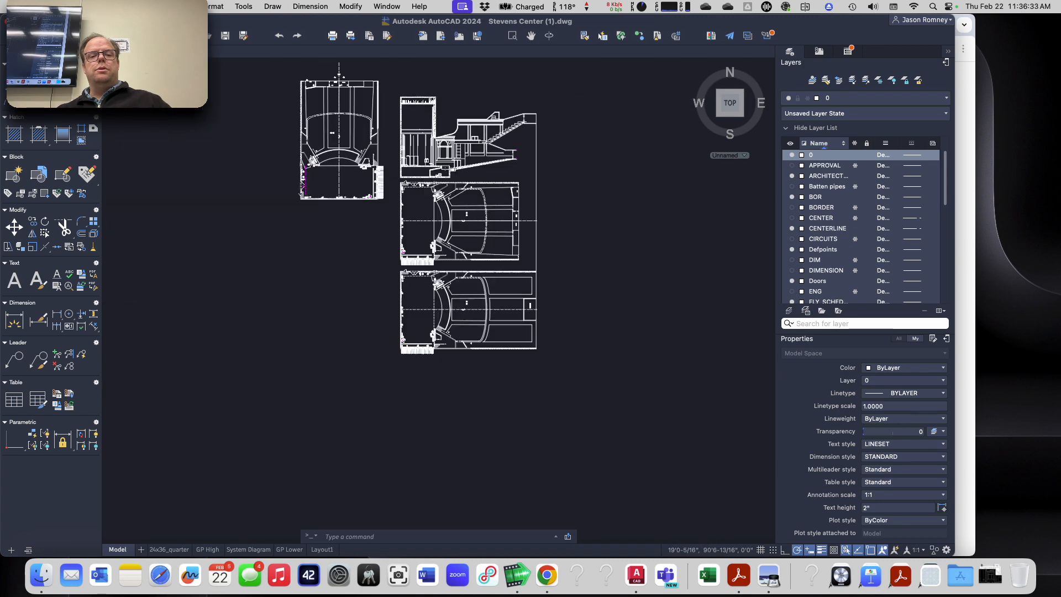
pyautogui.scroll(6, 452, 135)
pyautogui.scroll(5, 452, 135)
pyautogui.scroll(6, 376, 142)
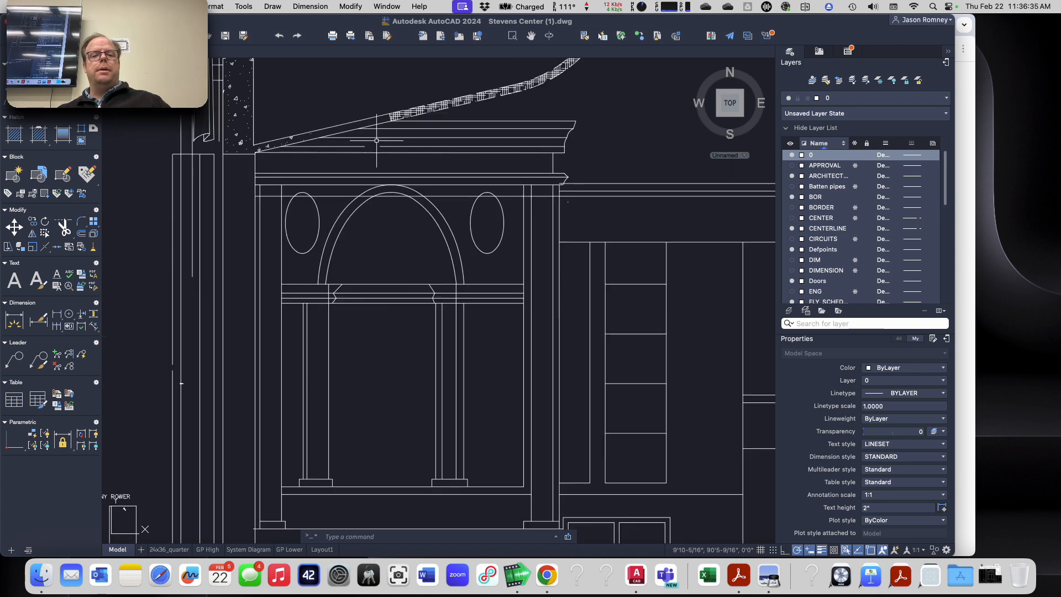
pyautogui.write('l')
pyautogui.press('Return')
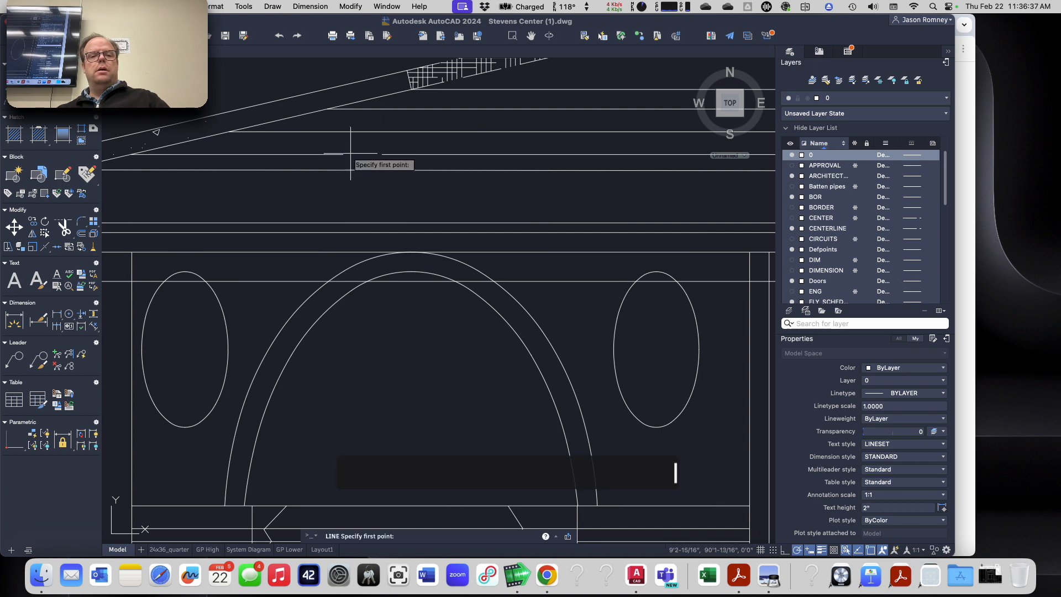
pyautogui.click(344, 154)
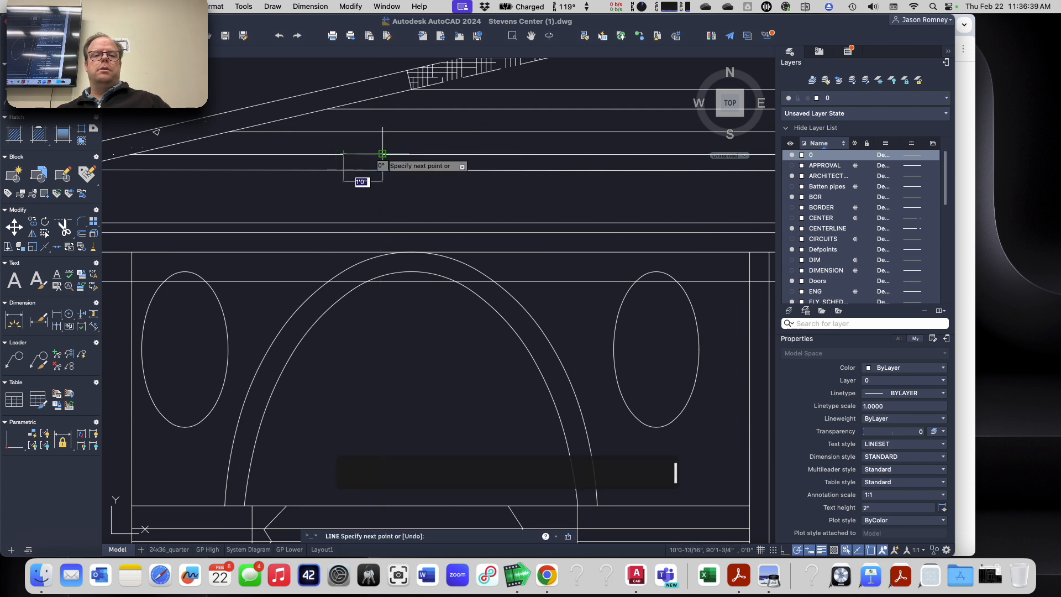
pyautogui.press('Escape')
# Step: Place a point on the horizontal line above the proscenium arch in the section view
pyautogui.write('point')
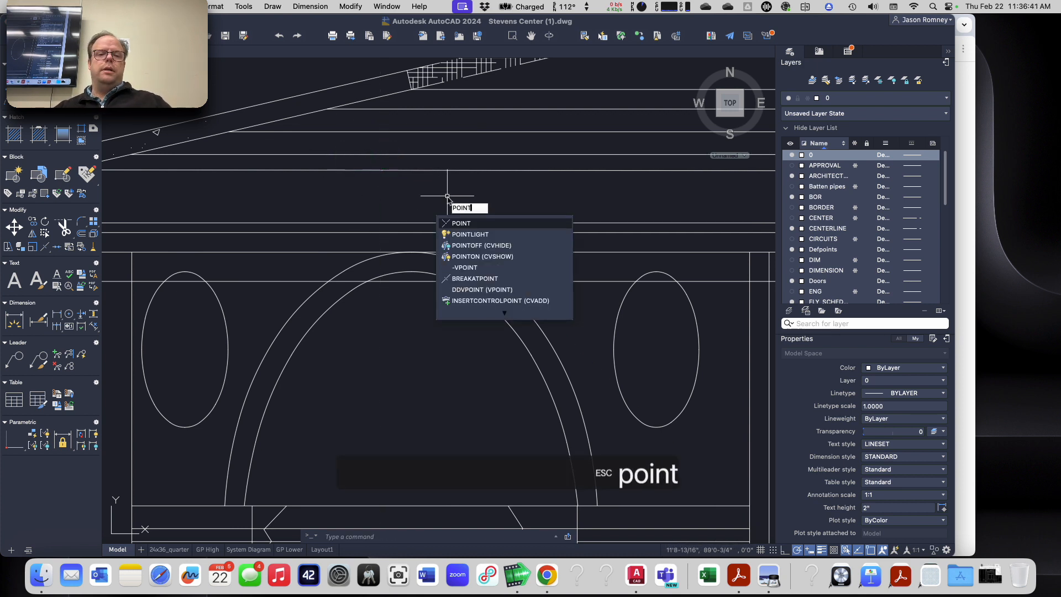
pyautogui.press('Return')
pyautogui.click(363, 155)
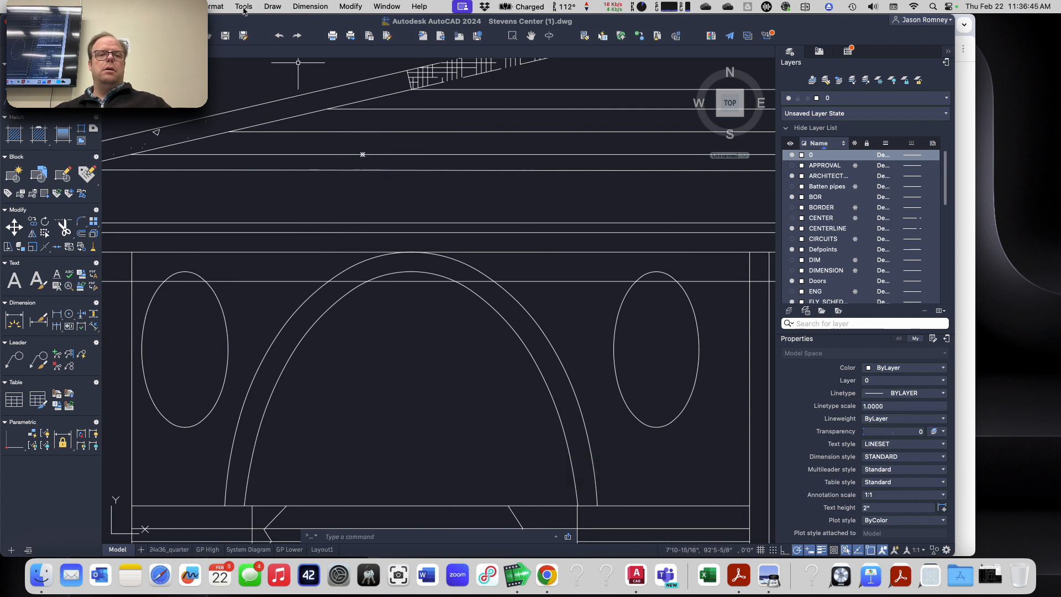
# Step: Set the point style to a circled X with a size of 12" in absolute units
pyautogui.click(215, 8)
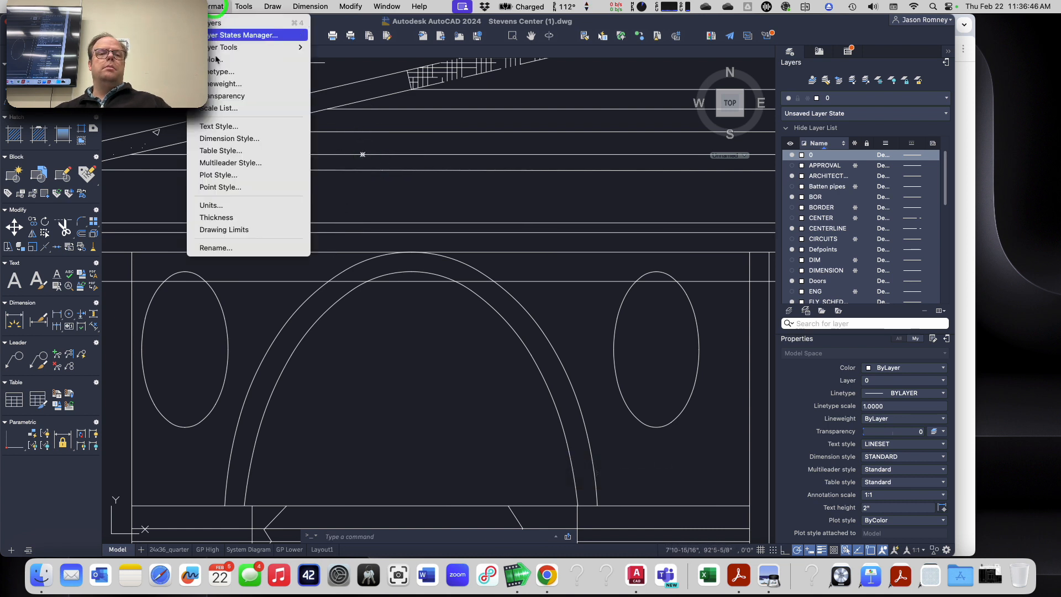
pyautogui.click(240, 187)
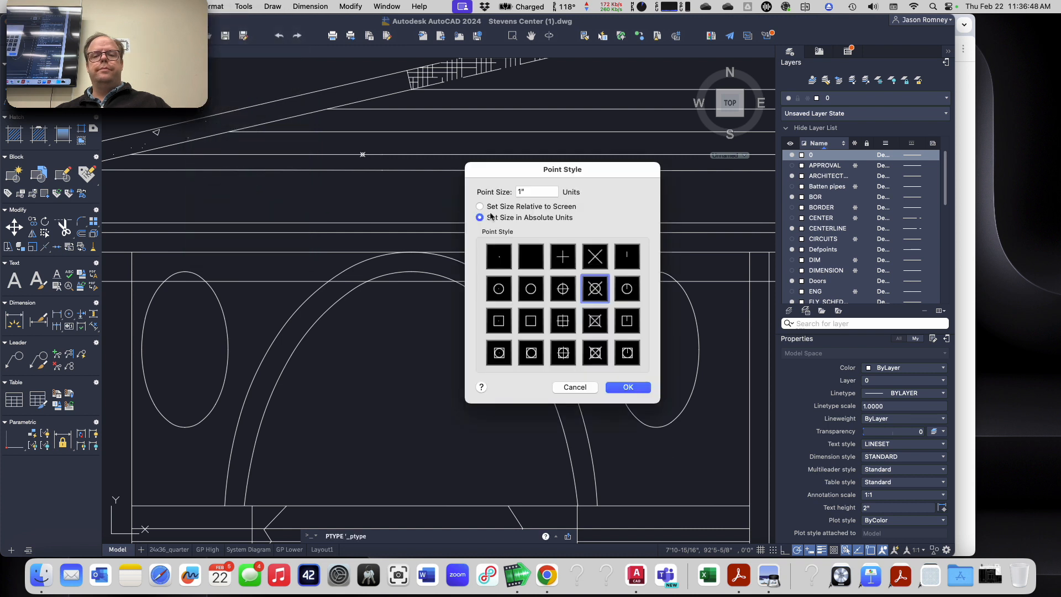
pyautogui.moveTo(529, 191); pyautogui.dragTo(490, 192)
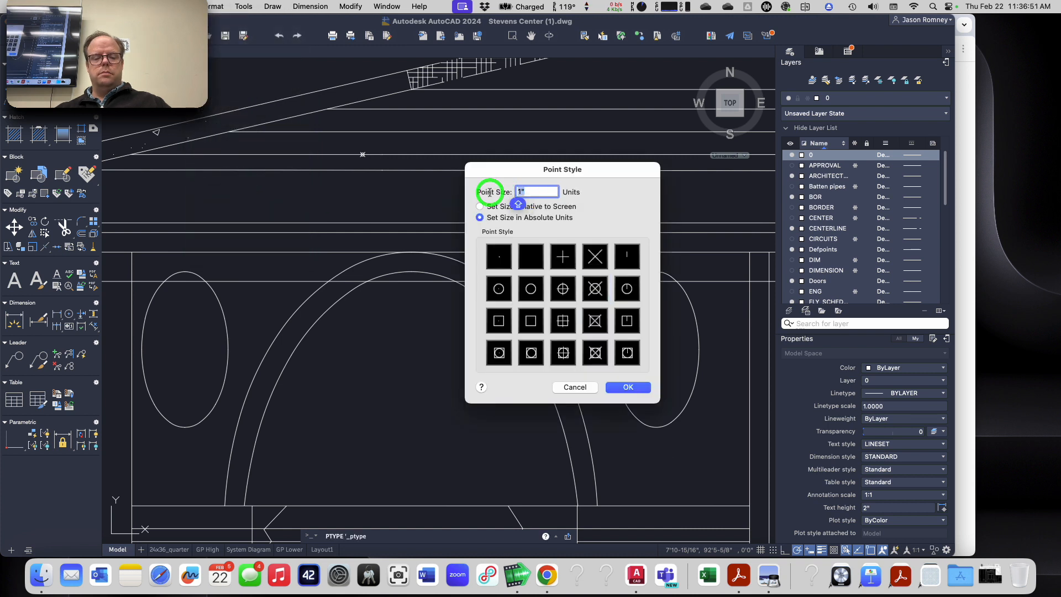
pyautogui.write('12"')
pyautogui.press('Return')
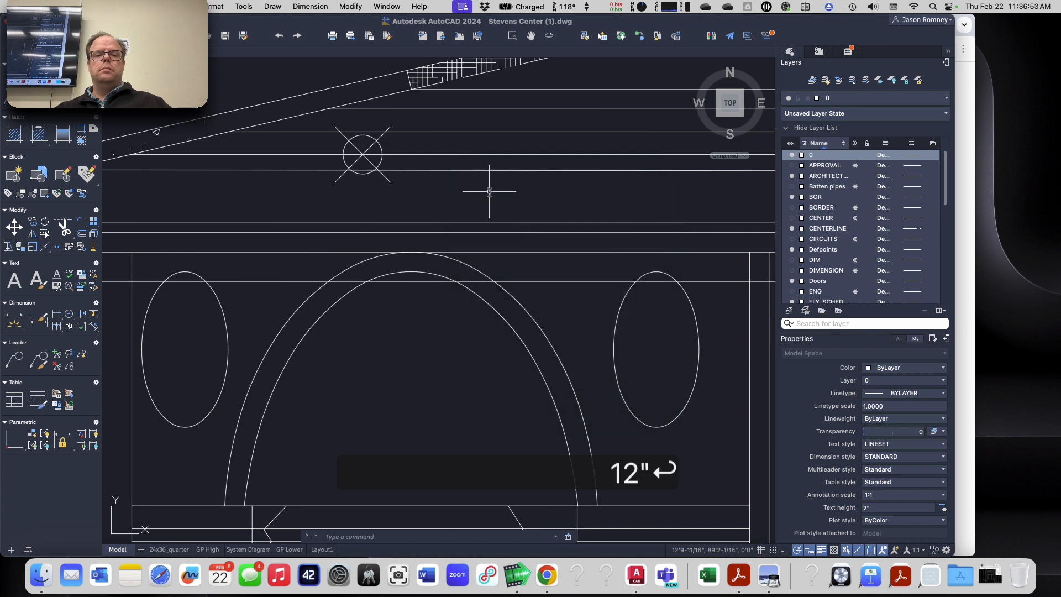
# Step: Select the new point to inspect its properties, then deselect it
pyautogui.click(363, 153)
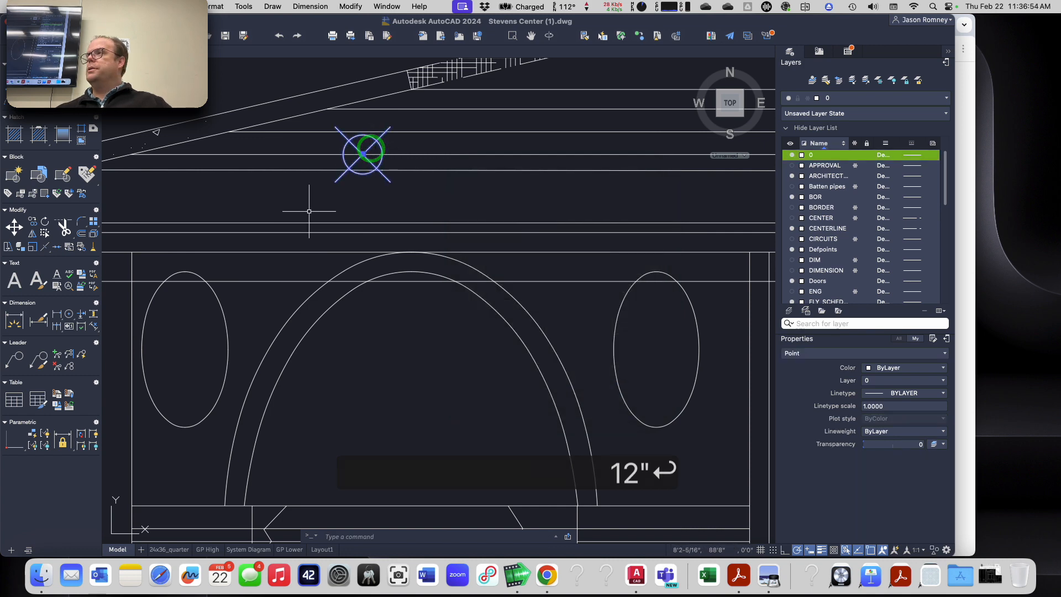
pyautogui.press('Escape')
pyautogui.press('Escape')
pyautogui.press('Escape')
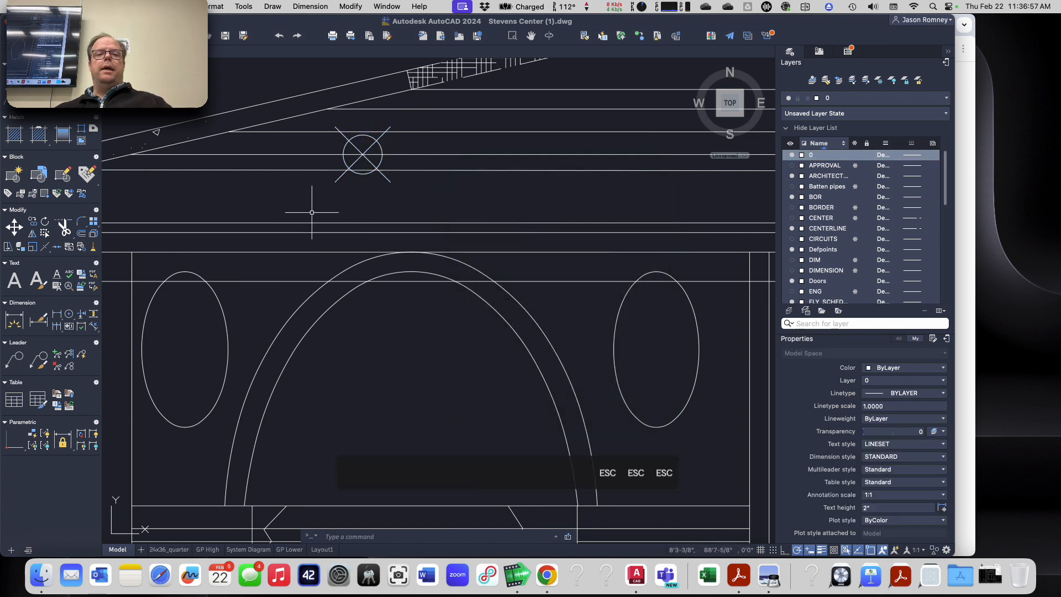
# Step: Examine the point's location in the section view and compare it with the plan view
pyautogui.scroll(-5, 312, 212)
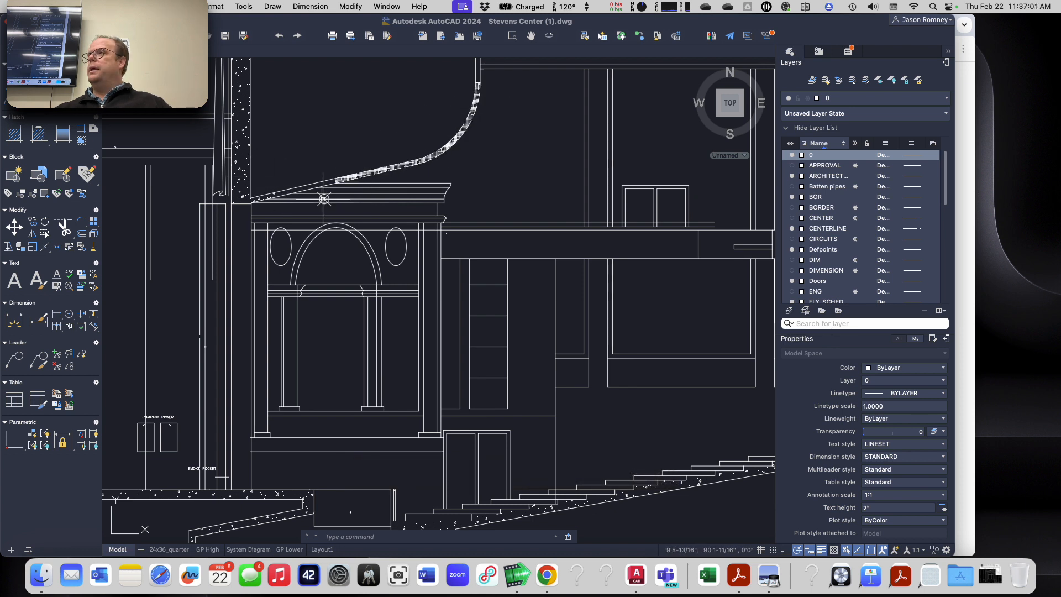
pyautogui.moveTo(325, 199)
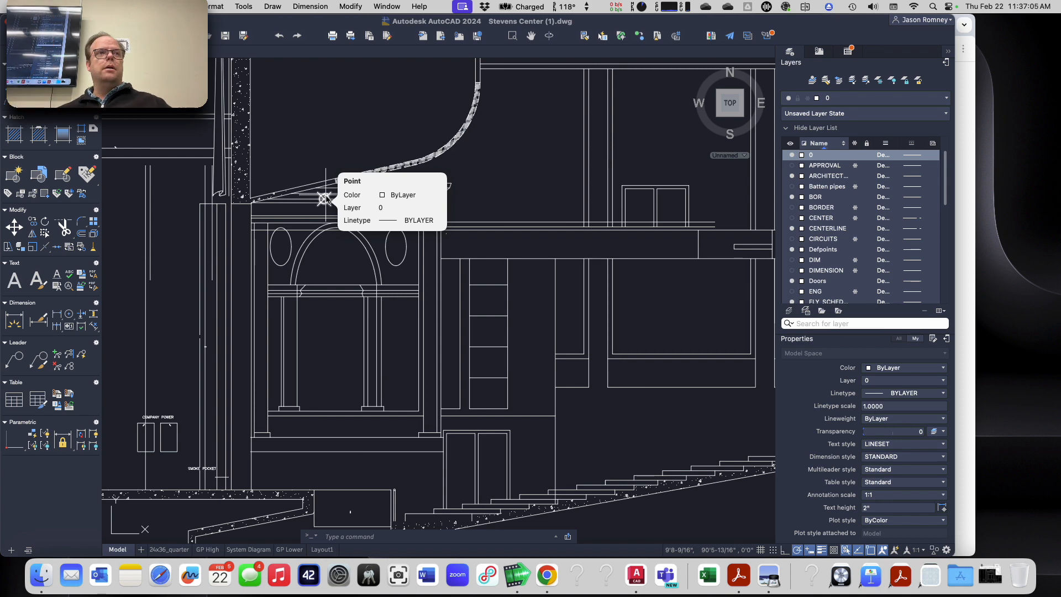
pyautogui.scroll(-6, 252, 338)
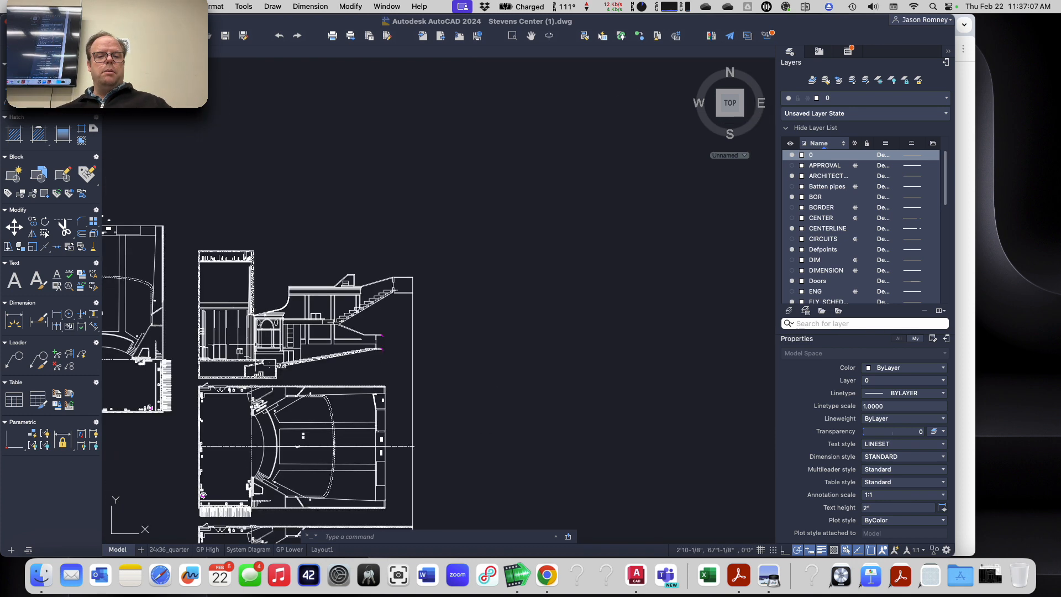
pyautogui.scroll(6, 242, 451)
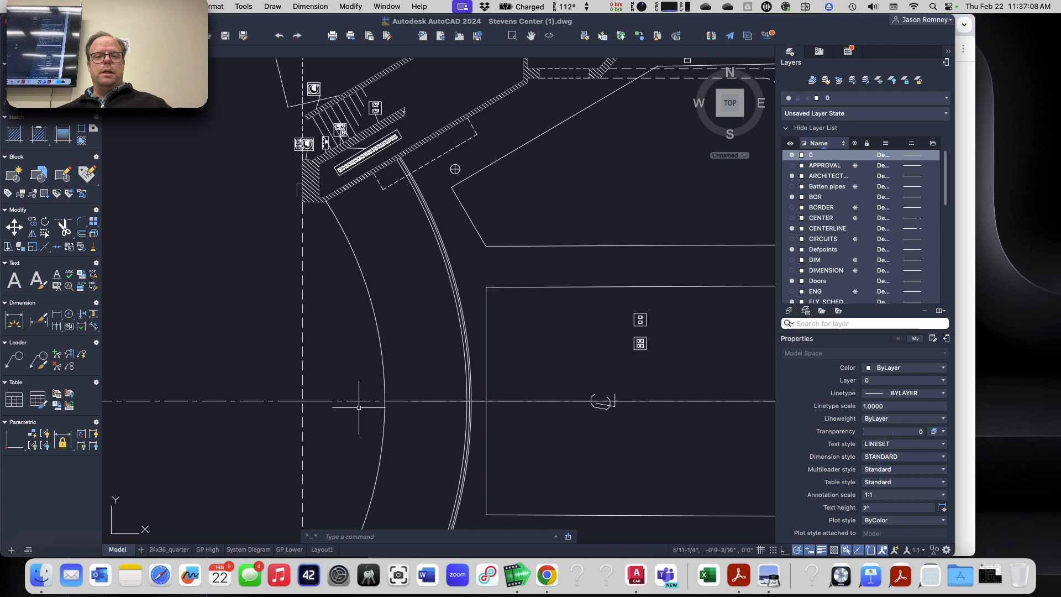
pyautogui.scroll(-6, 358, 407)
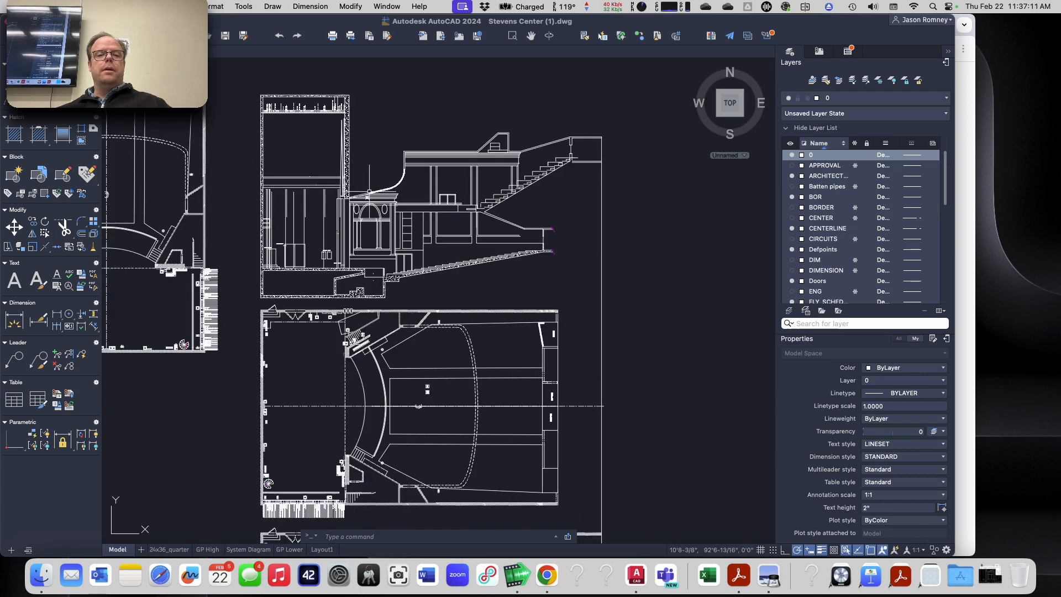
pyautogui.scroll(5, 364, 195)
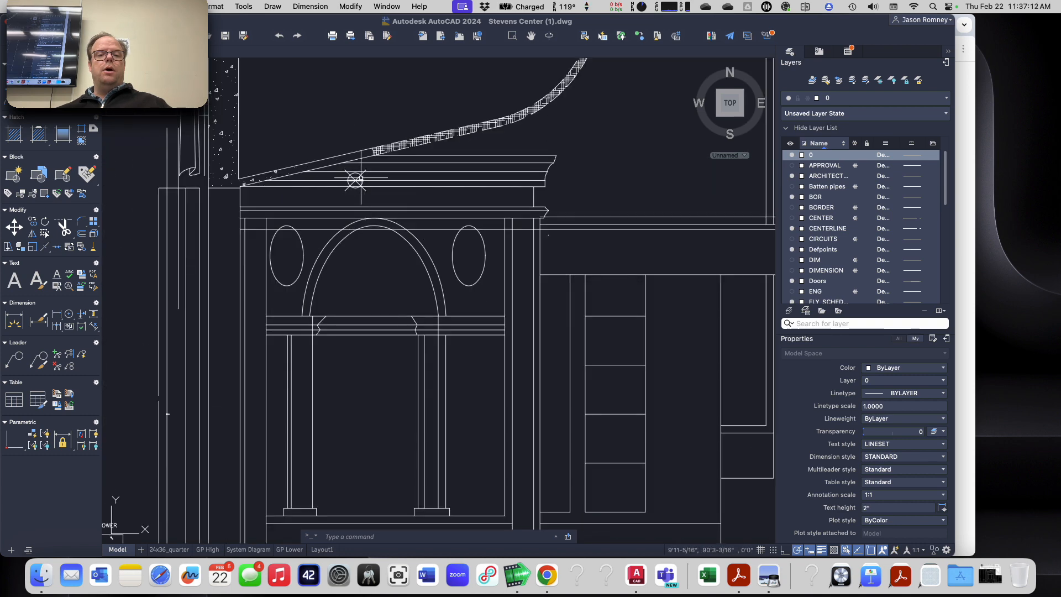
pyautogui.moveTo(357, 181)
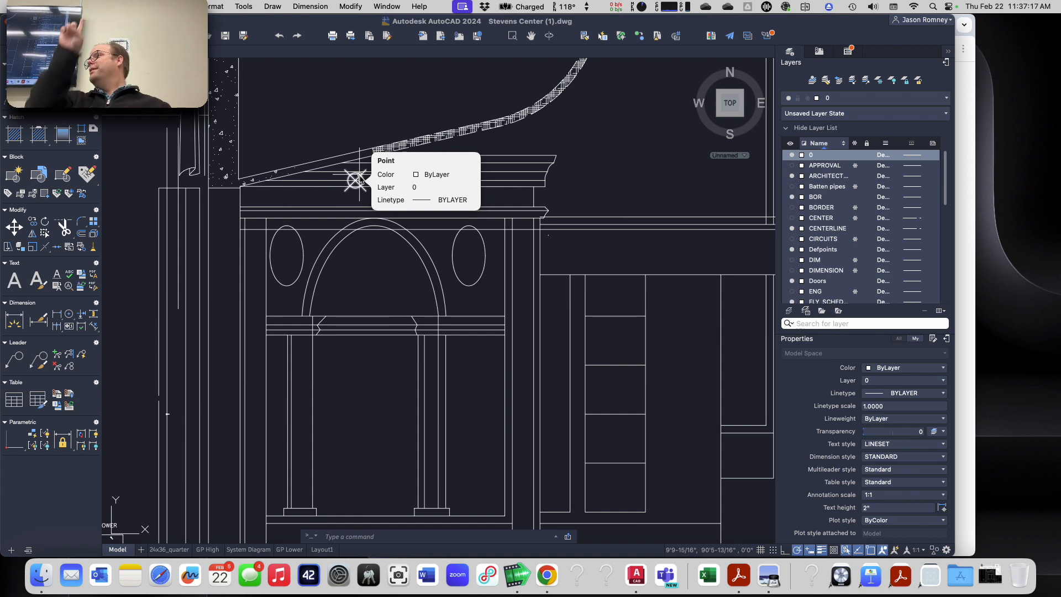
pyautogui.press('Escape')
pyautogui.scroll(-5, 309, 310)
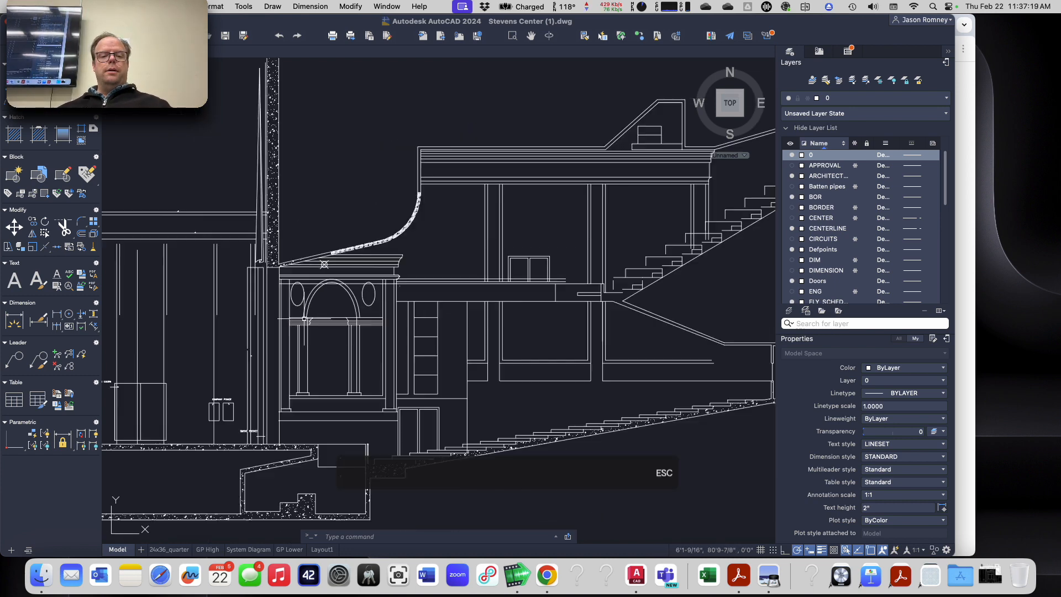
pyautogui.scroll(-2, 304, 320)
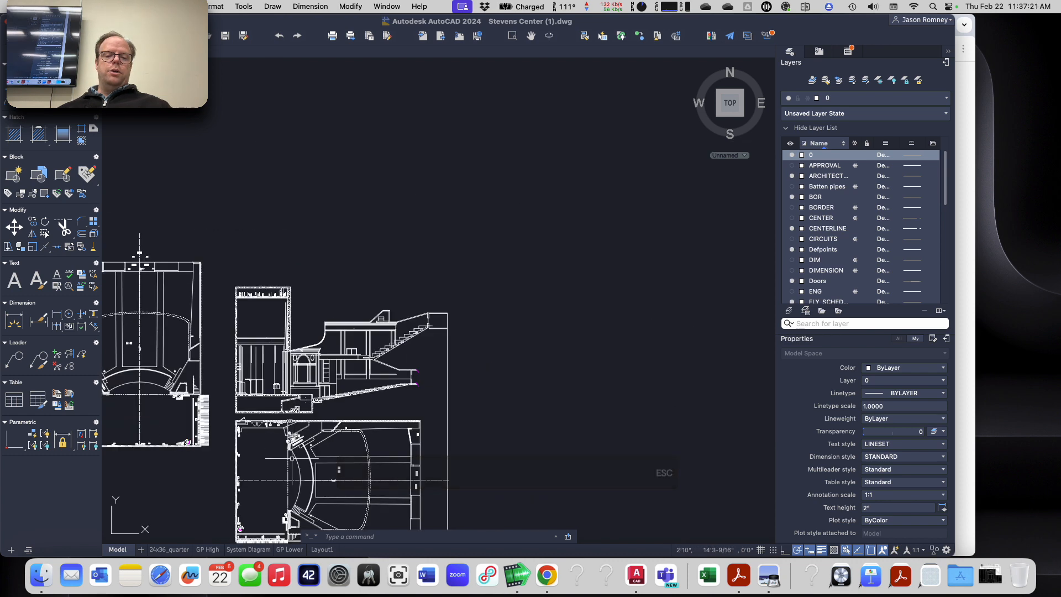
pyautogui.scroll(6, 287, 486)
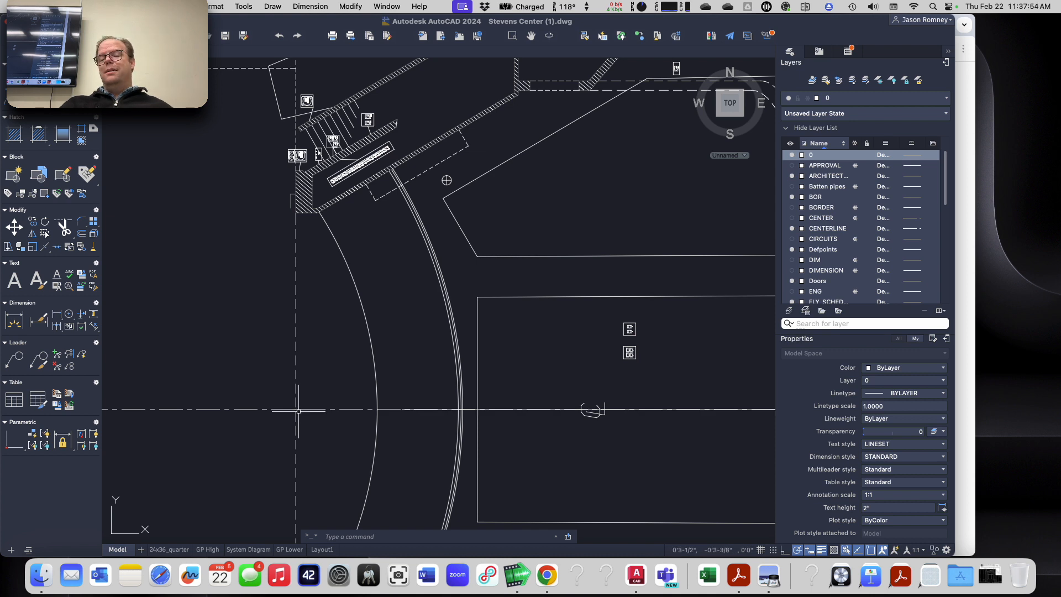
pyautogui.scroll(-5, 299, 411)
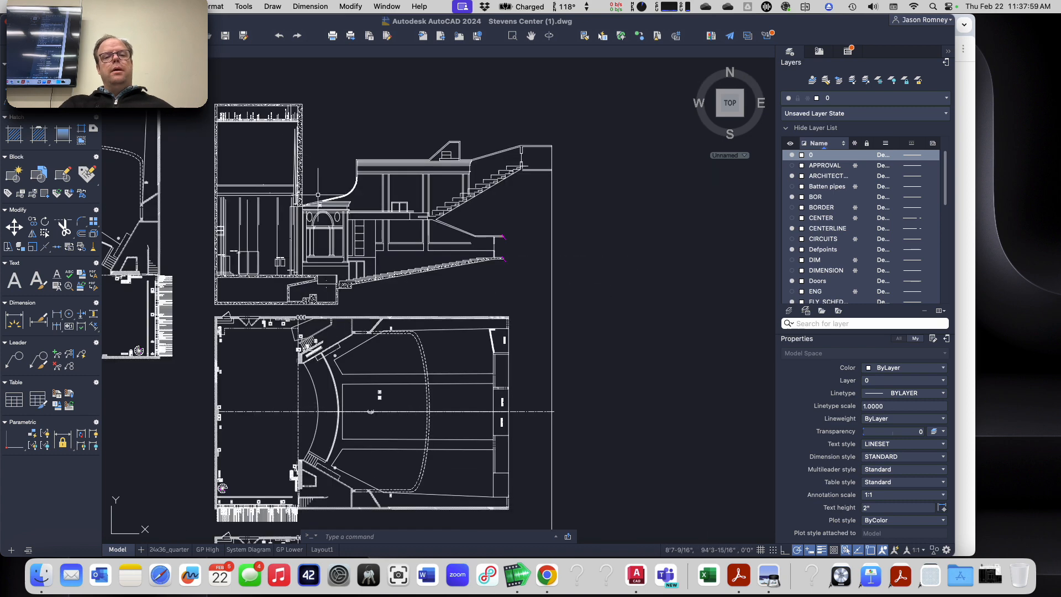
pyautogui.scroll(5, 318, 198)
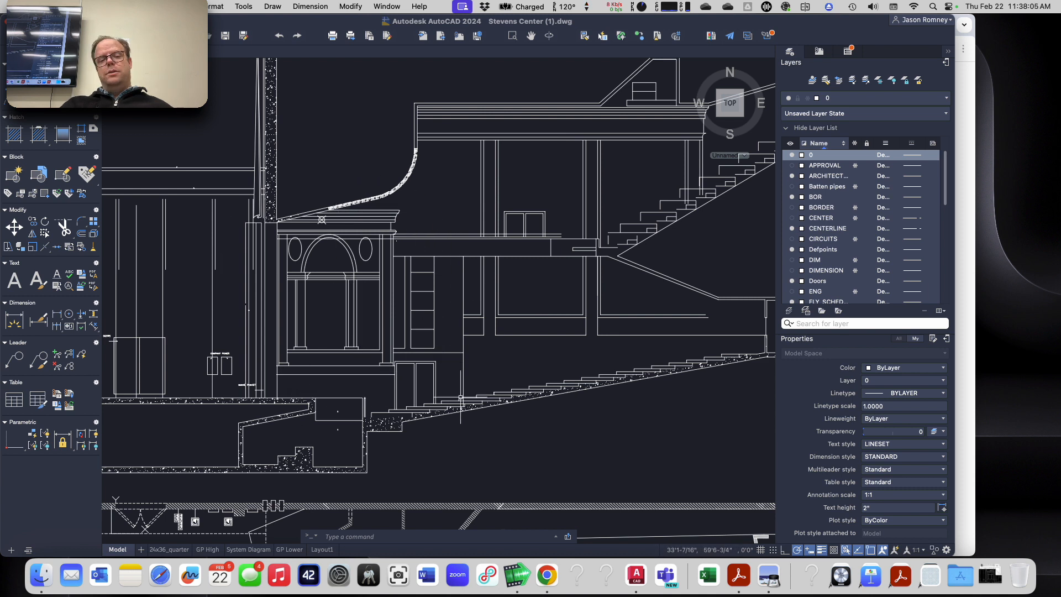
# Step: Try to set a UCS origin at the stage floor in the section view, then cancel
pyautogui.write('ucs')
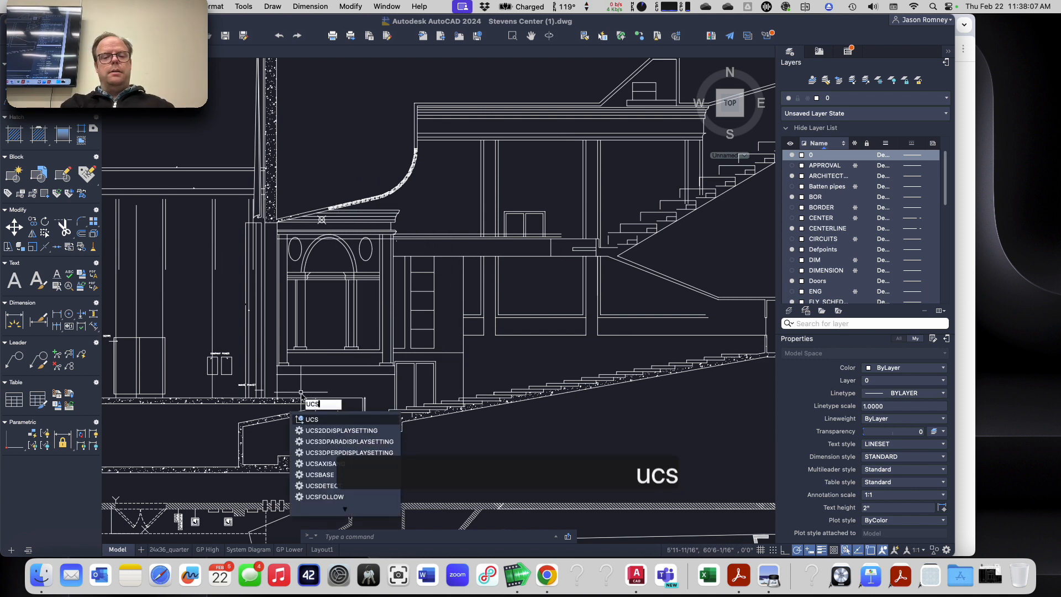
pyautogui.press('Return')
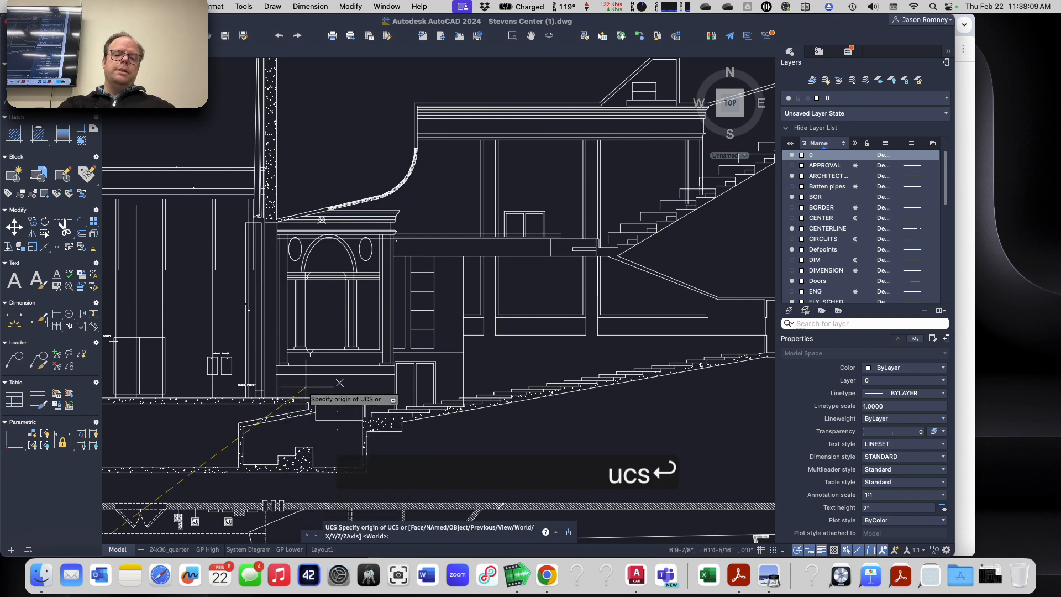
pyautogui.scroll(4, 263, 389)
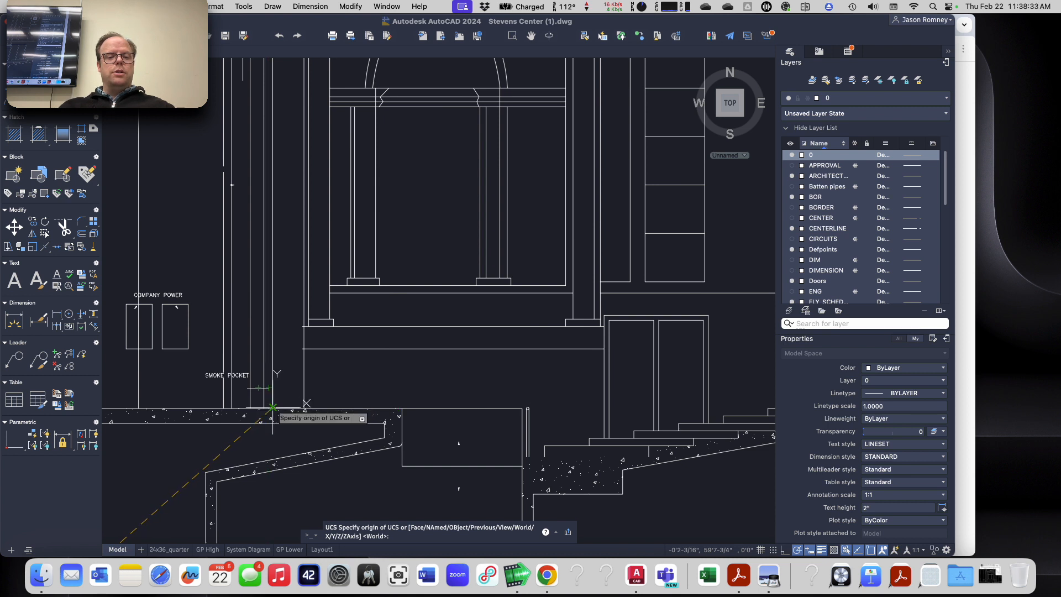
pyautogui.press('Escape')
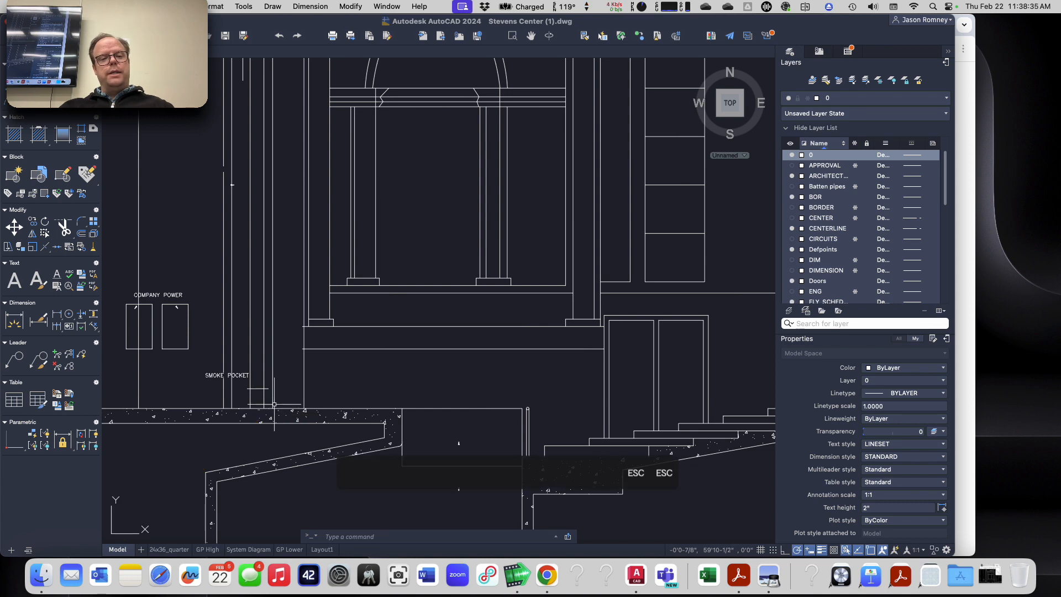
# Step: Draw a vertical construction line through the intersection of the centerline and plaster line in the plan
pyautogui.scroll(-2, 274, 404)
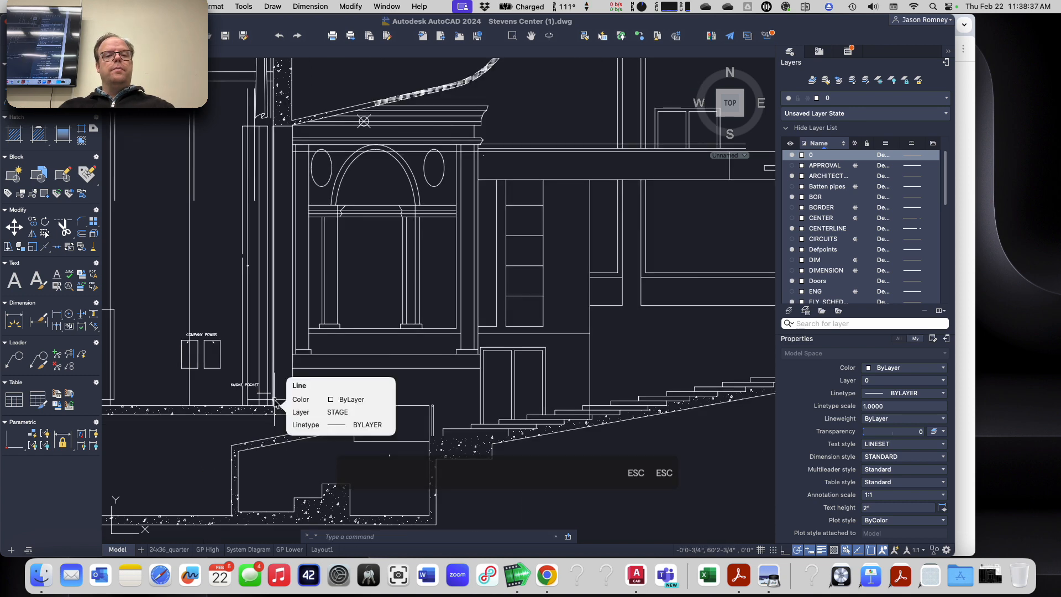
pyautogui.scroll(3, 279, 112)
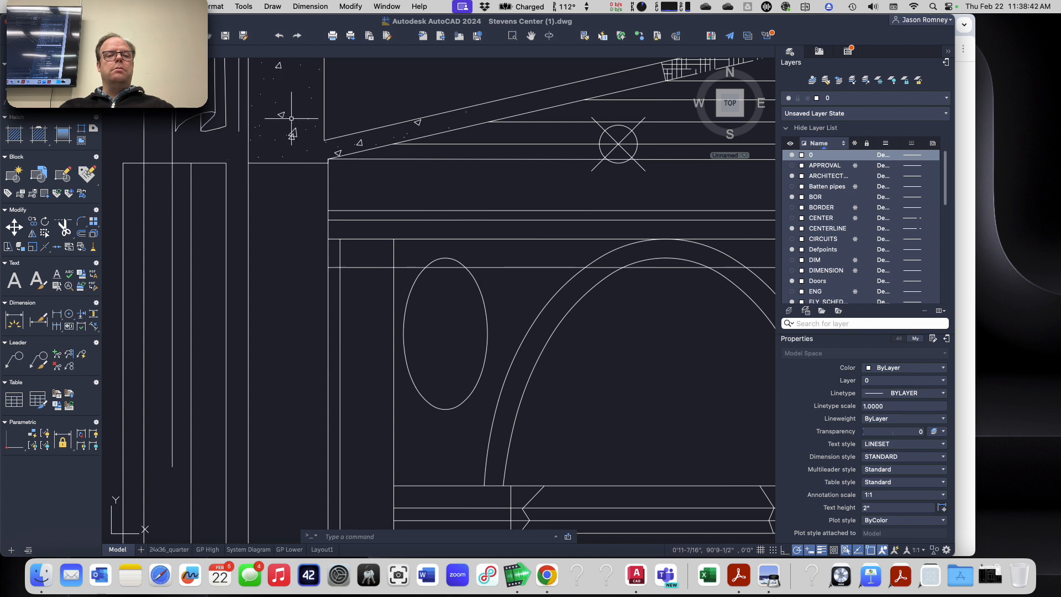
pyautogui.press('Escape')
pyautogui.press('Escape')
pyautogui.scroll(-1, 242, 246)
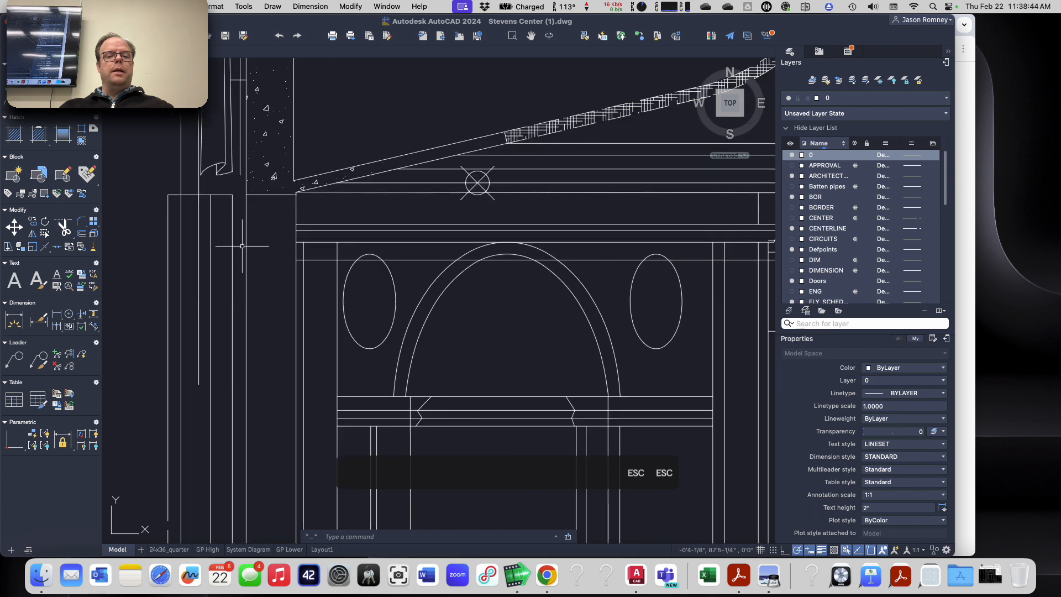
pyautogui.scroll(-5, 242, 246)
pyautogui.scroll(3, 258, 467)
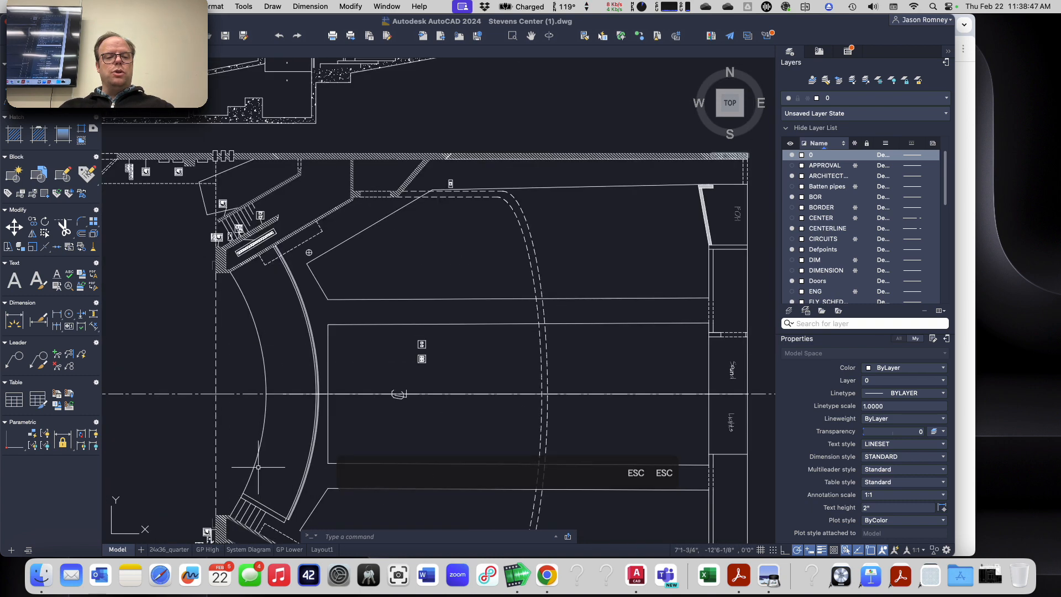
pyautogui.write('x')
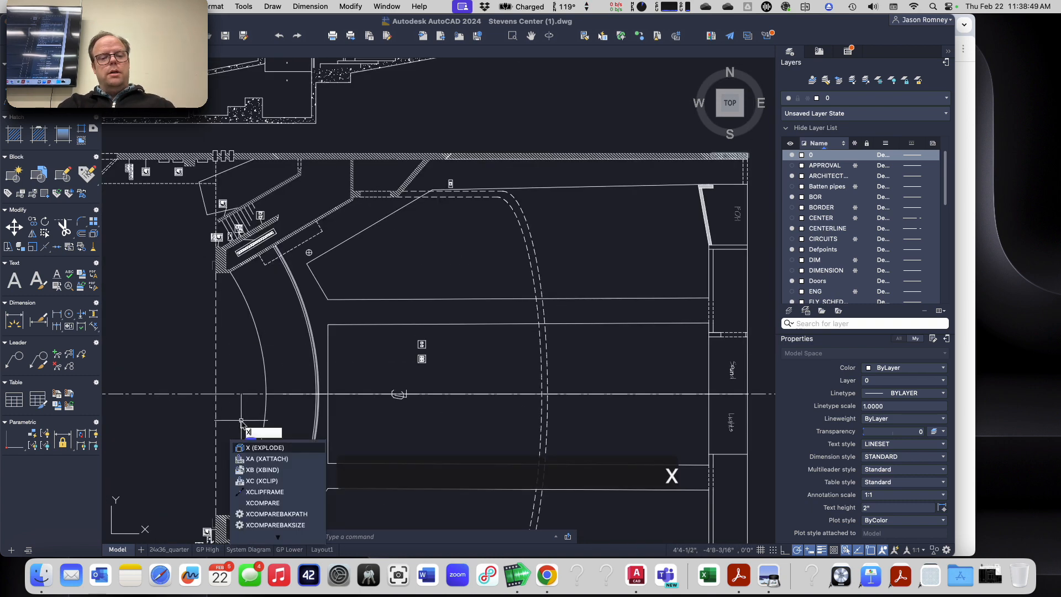
pyautogui.write('l')
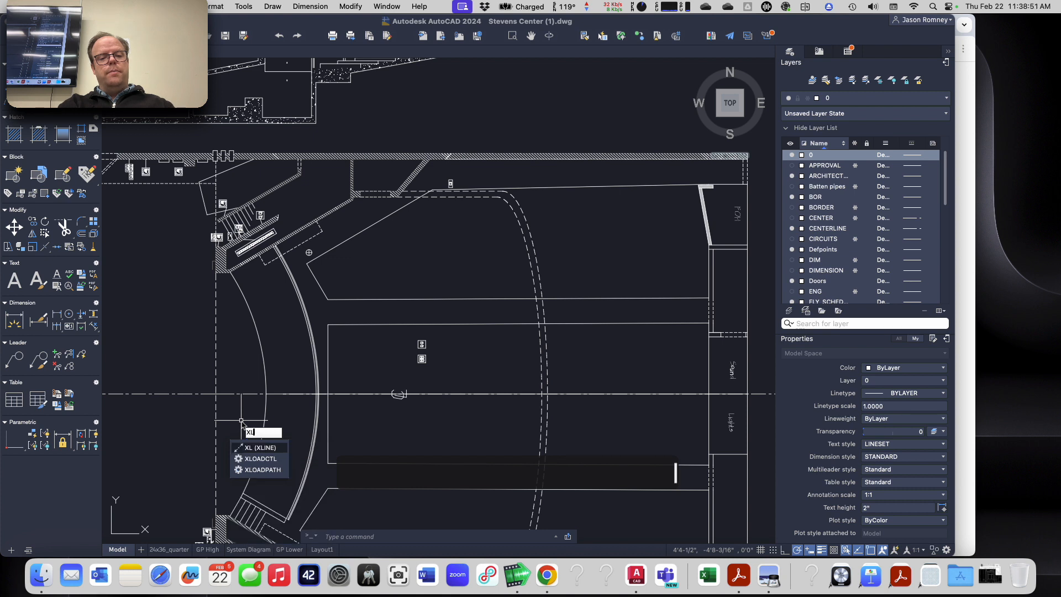
pyautogui.press('Return')
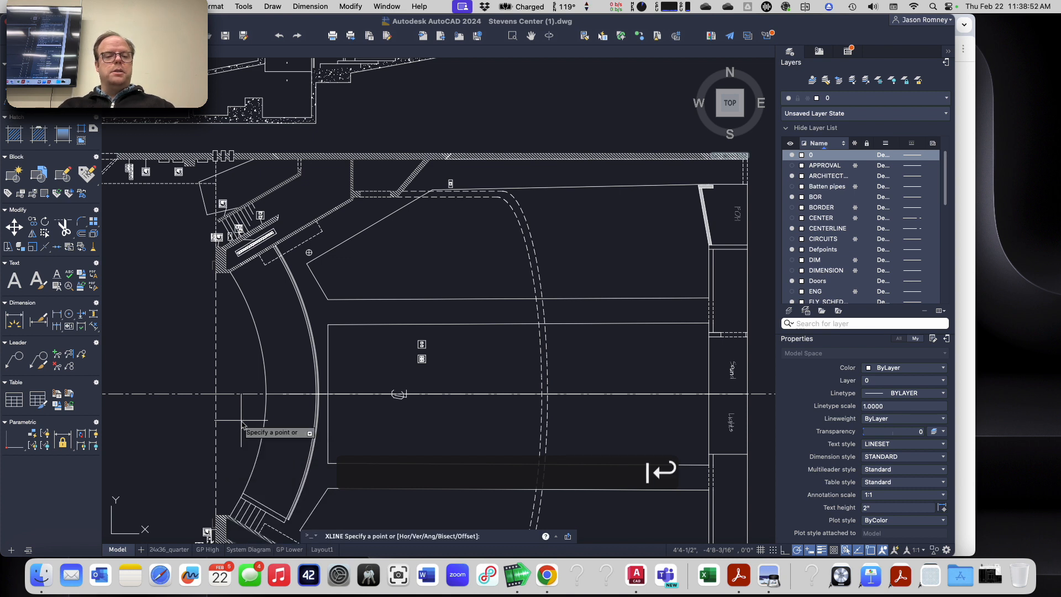
pyautogui.click(216, 394)
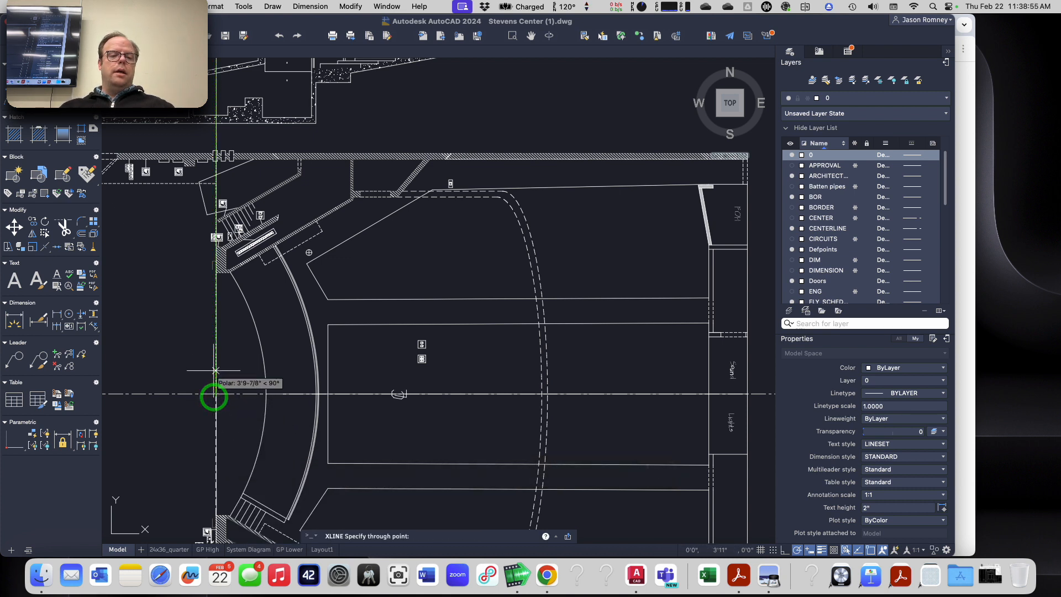
pyautogui.click(216, 366)
pyautogui.press('Return')
# Step: Examine where the vertical construction line crosses the section view
pyautogui.scroll(-10, 231, 360)
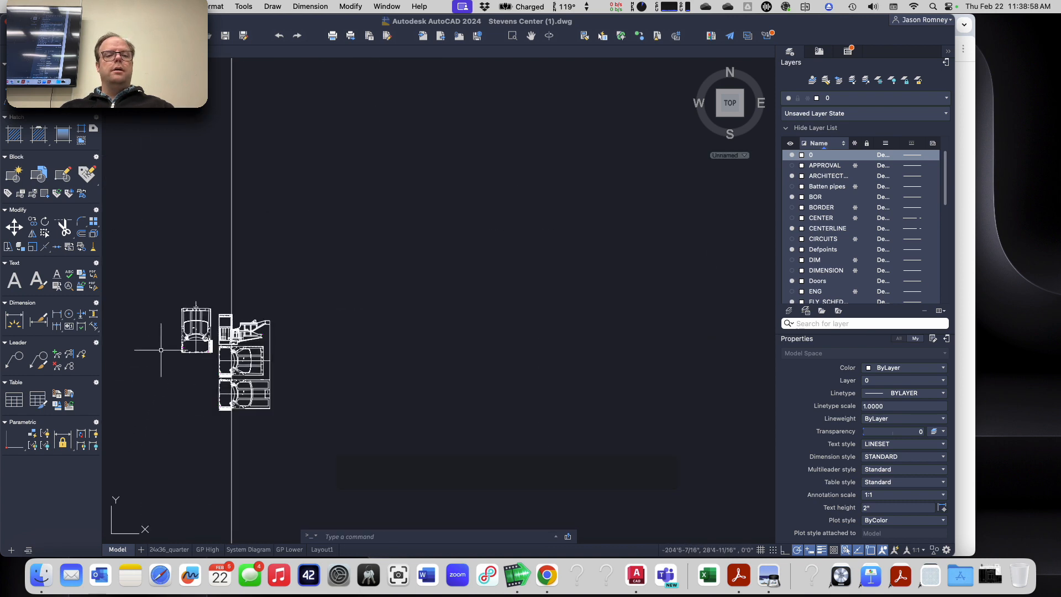
pyautogui.scroll(8, 190, 342)
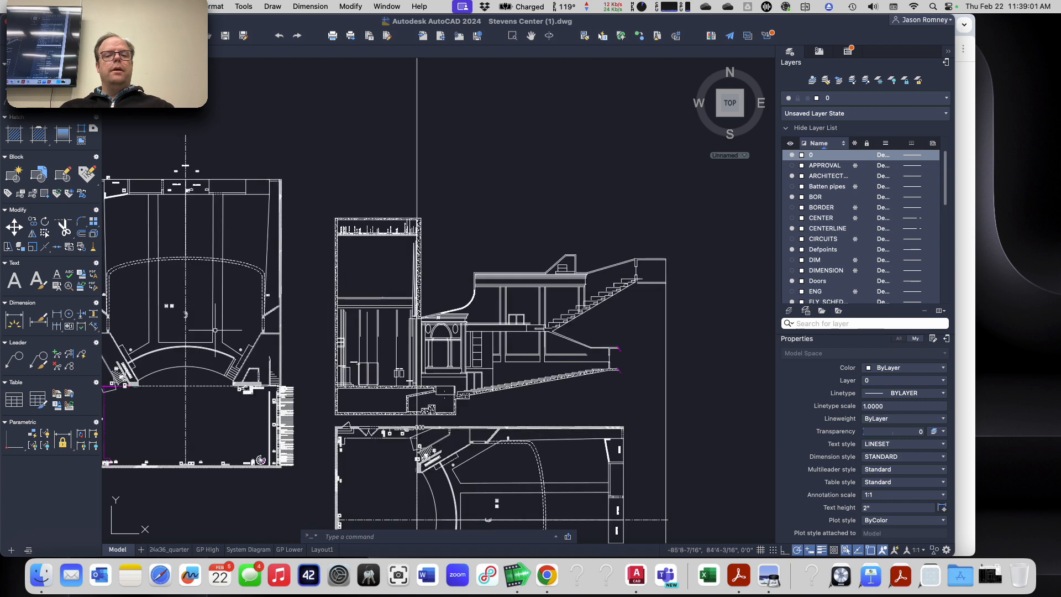
pyautogui.scroll(5, 429, 387)
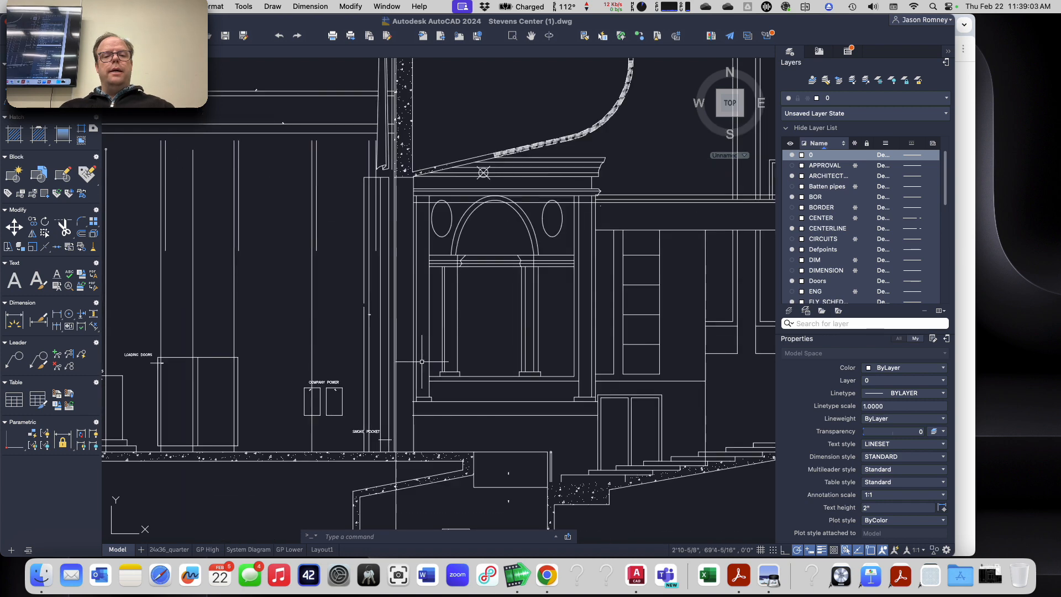
pyautogui.scroll(2, 422, 362)
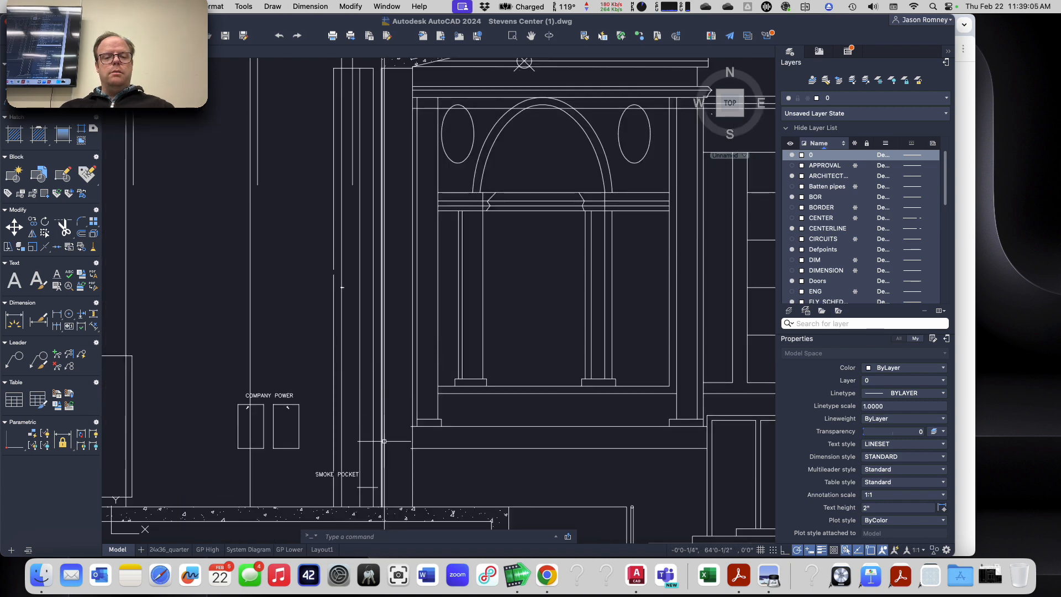
pyautogui.scroll(2, 341, 437)
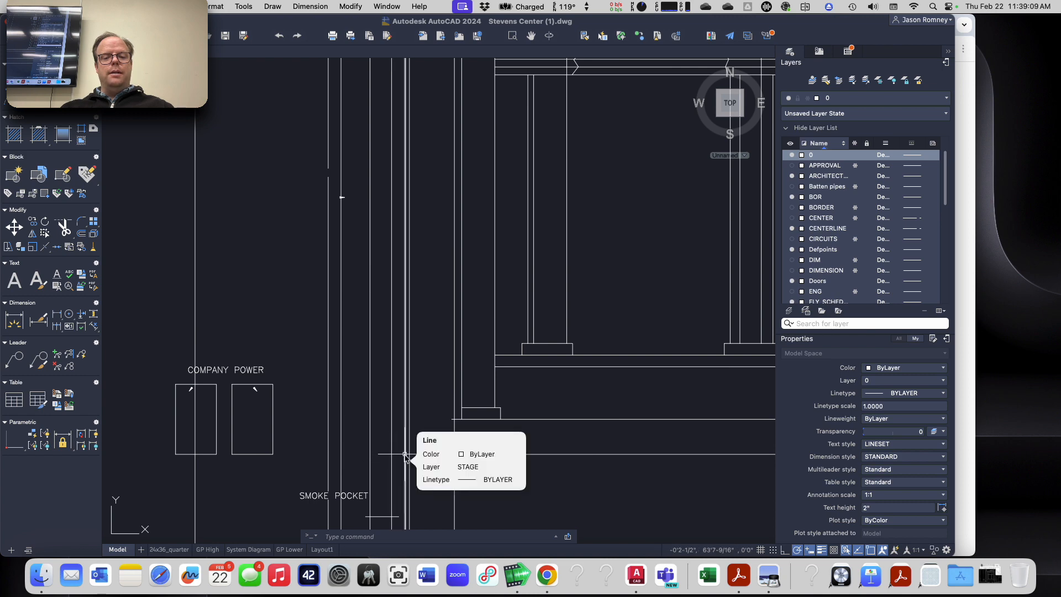
pyautogui.scroll(-5, 406, 456)
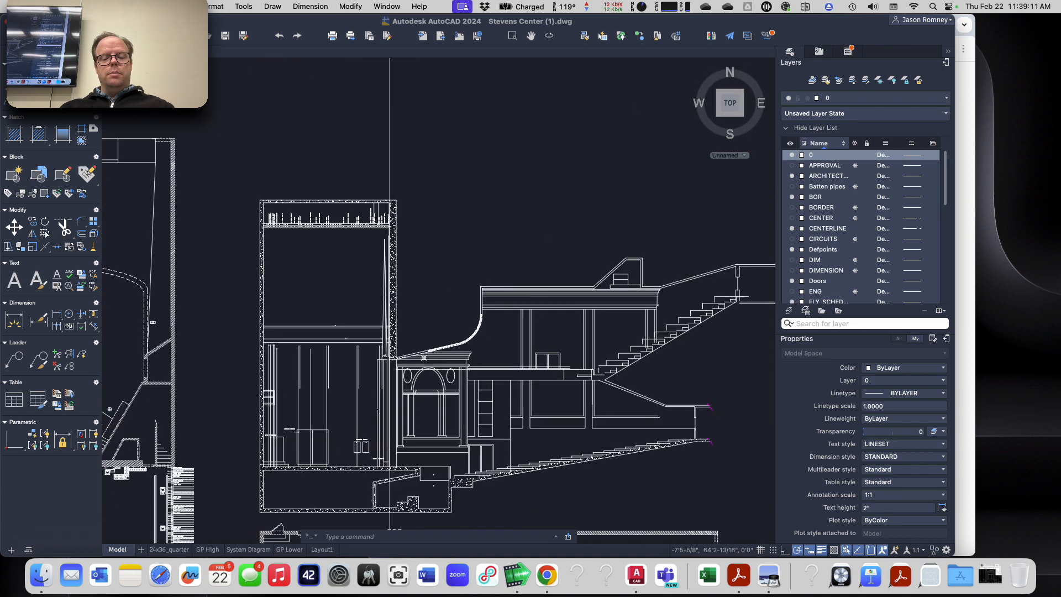
pyautogui.scroll(-3, 362, 447)
pyautogui.scroll(6, 368, 513)
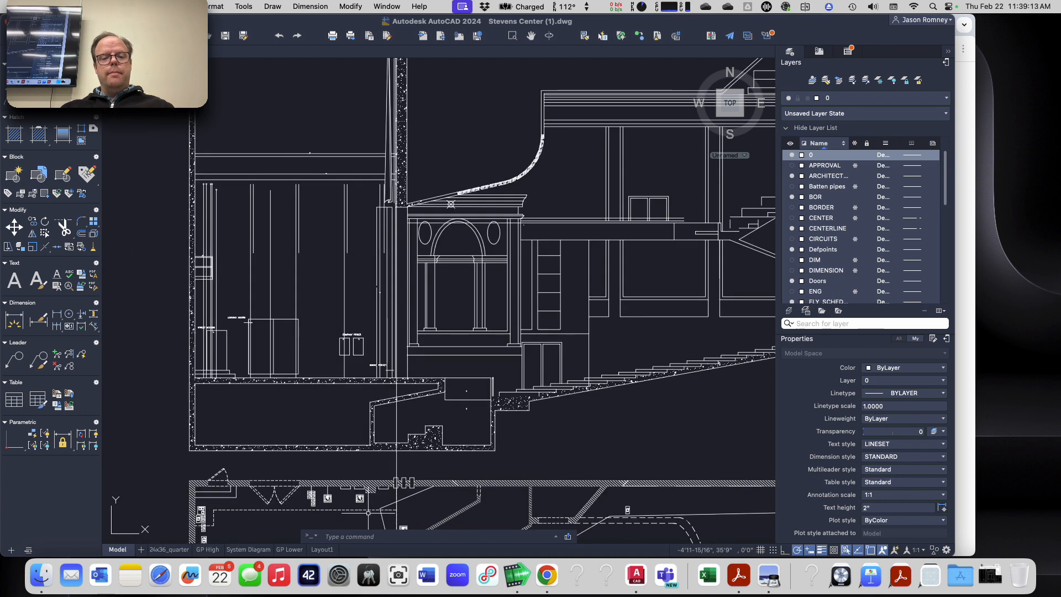
pyautogui.scroll(-3, 369, 512)
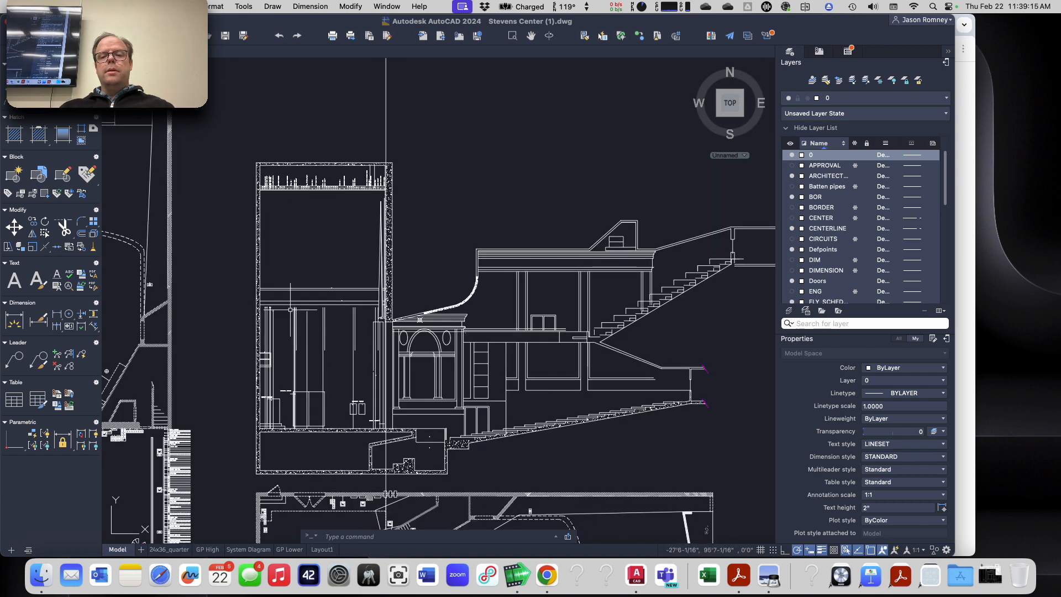
# Step: Try moving the section from its stage floor and plaster line intersection onto the construction line, then undo the move
pyautogui.click(243, 126)
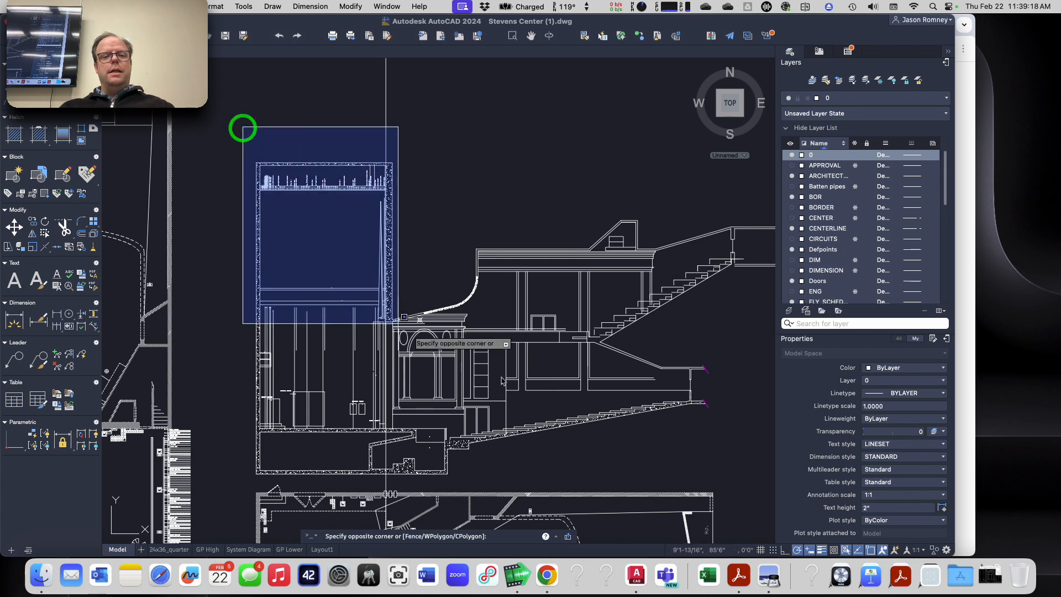
pyautogui.scroll(-6, 622, 365)
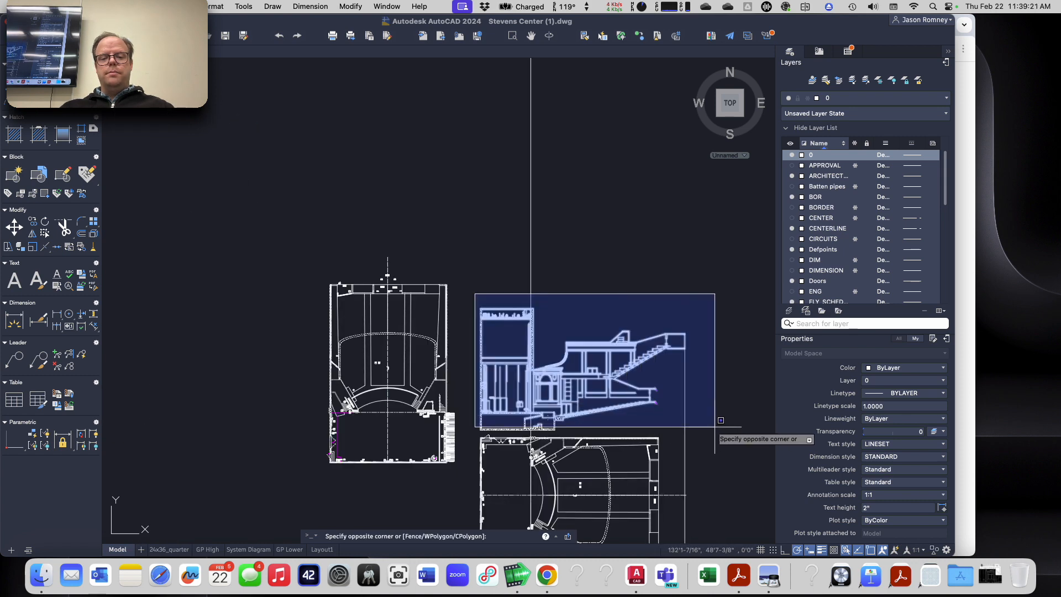
pyautogui.click(725, 425)
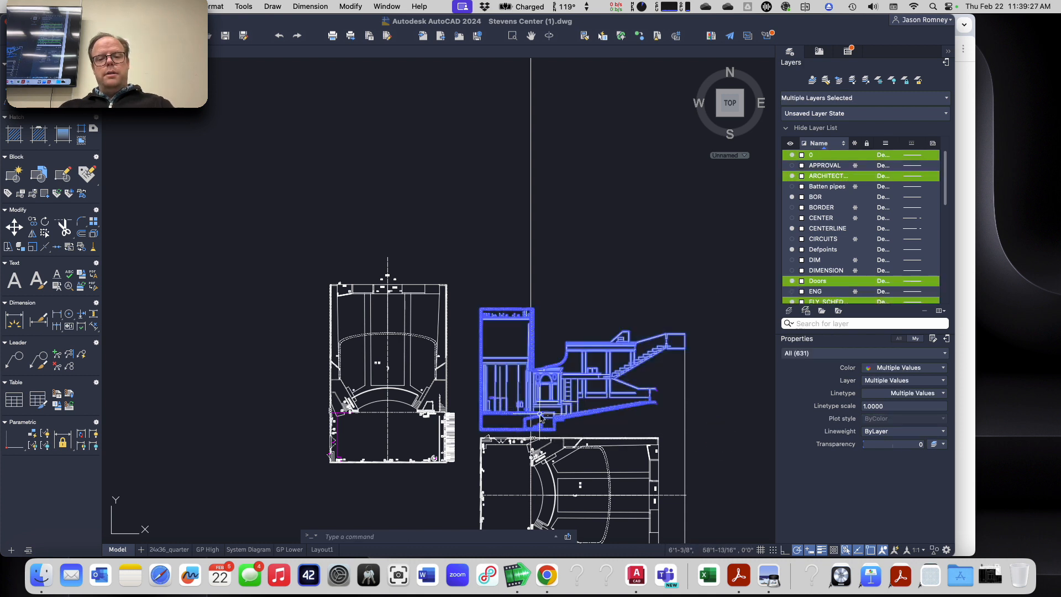
pyautogui.write('m')
pyautogui.press('Return')
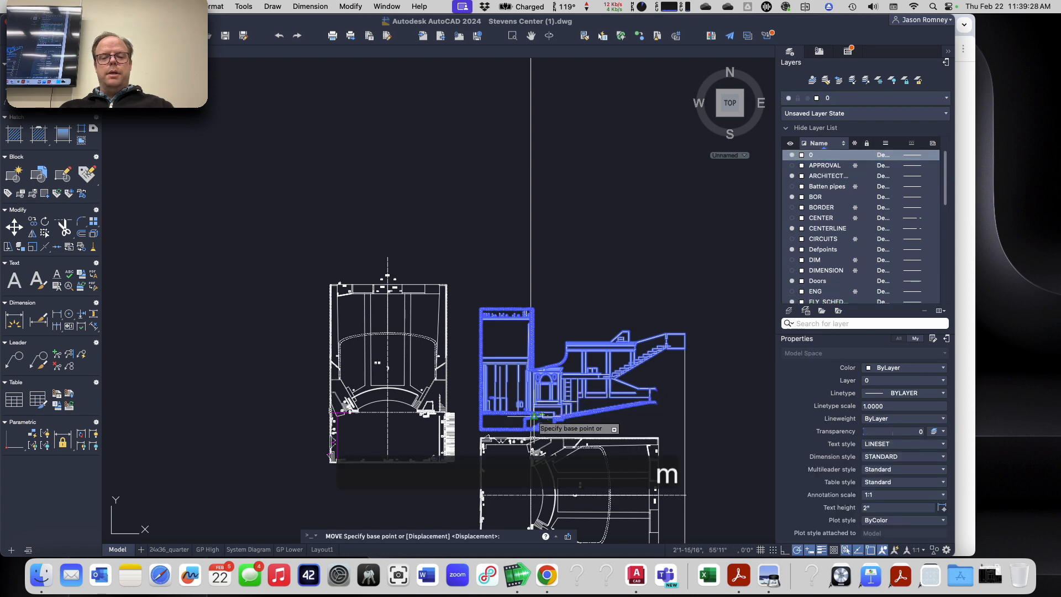
pyautogui.scroll(10, 536, 418)
pyautogui.scroll(6, 535, 417)
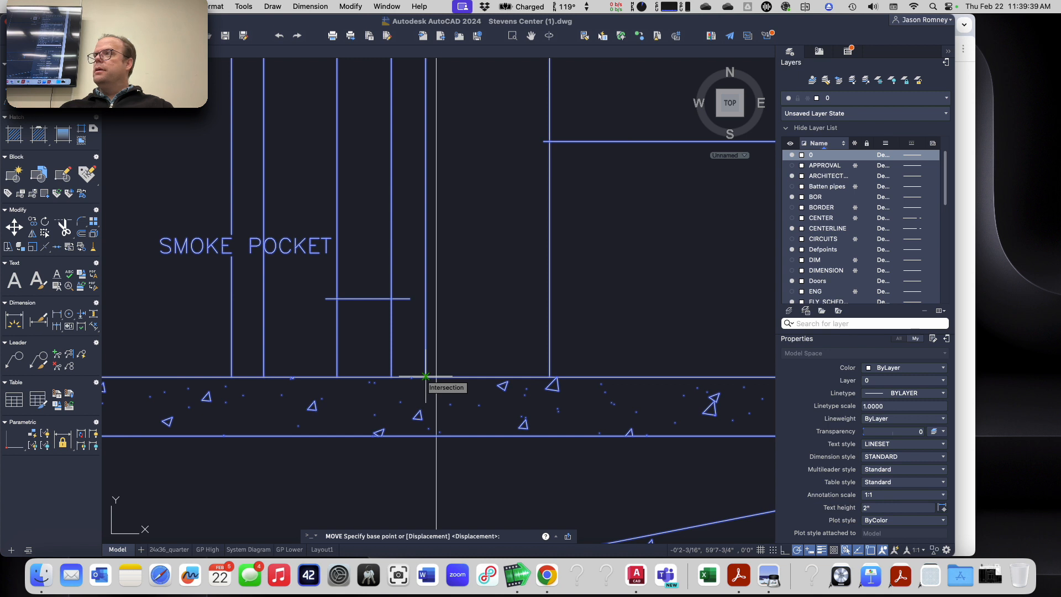
pyautogui.click(425, 376)
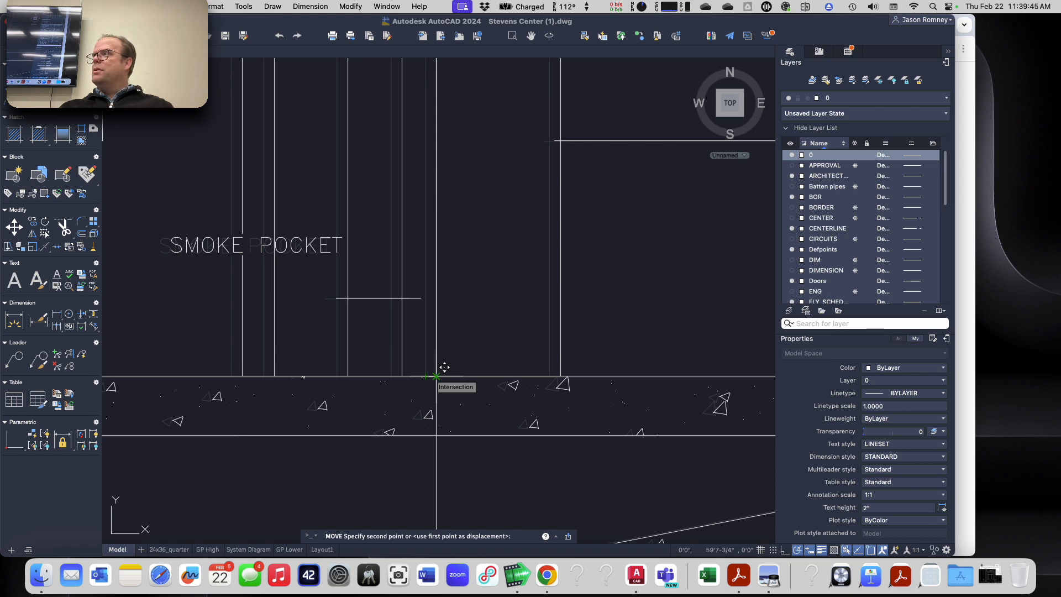
pyautogui.click(436, 376)
pyautogui.scroll(-10, 403, 426)
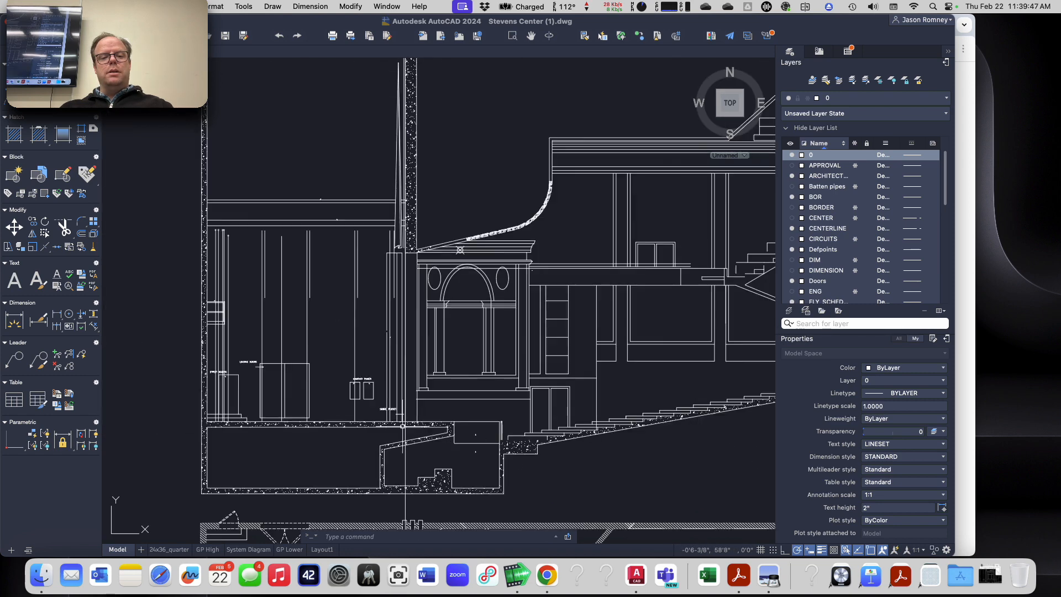
pyautogui.scroll(-5, 403, 426)
pyautogui.moveTo(422, 462); pyautogui.dragTo(451, 302, button='middle')
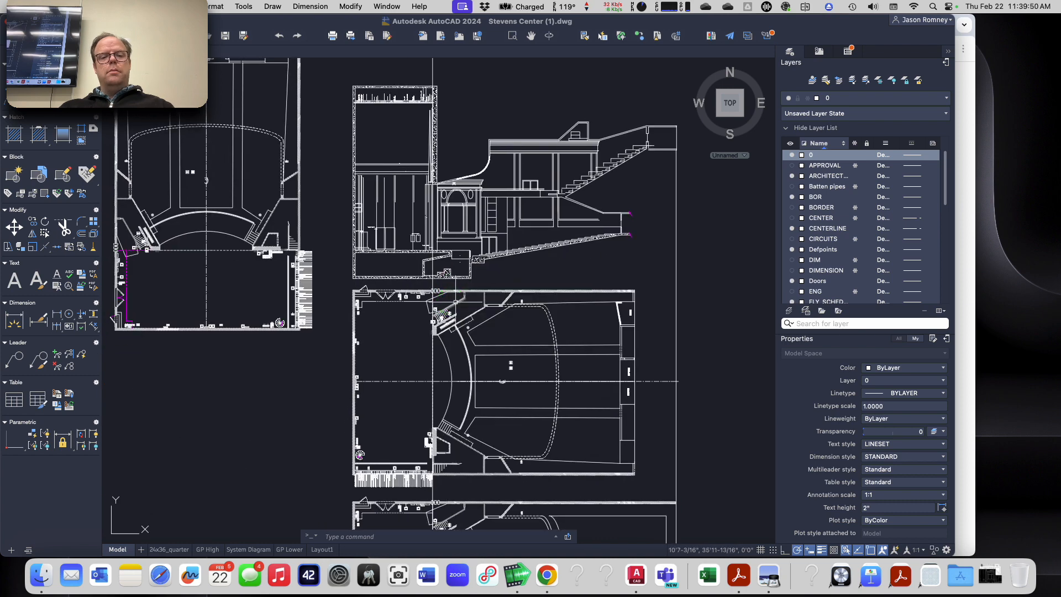
pyautogui.press('super+z')
pyautogui.press('super+z')
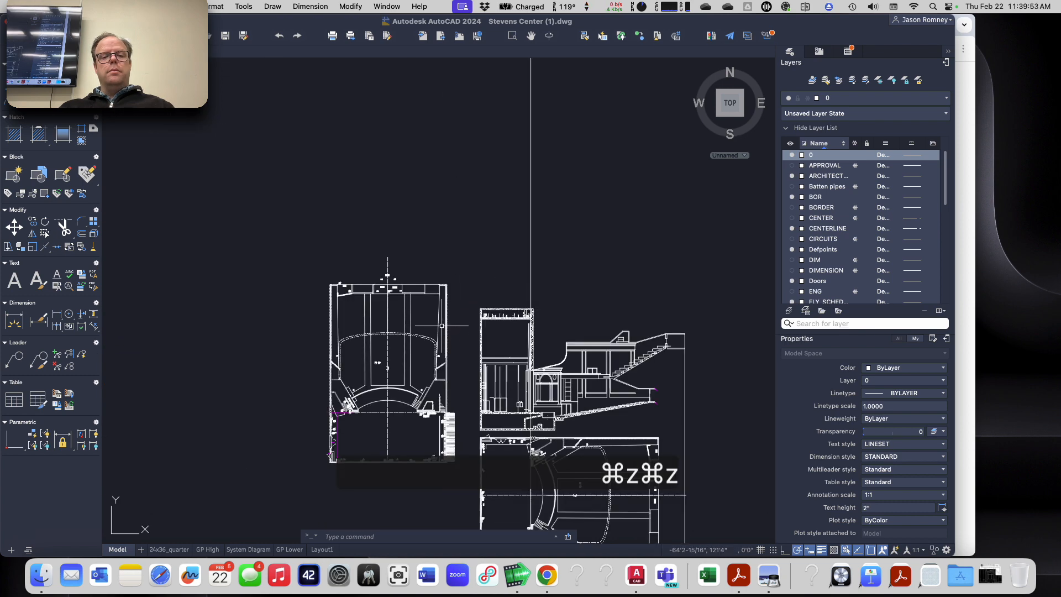
# Step: Examine how the section and plans line up along the vertical construction line
pyautogui.scroll(5, 554, 384)
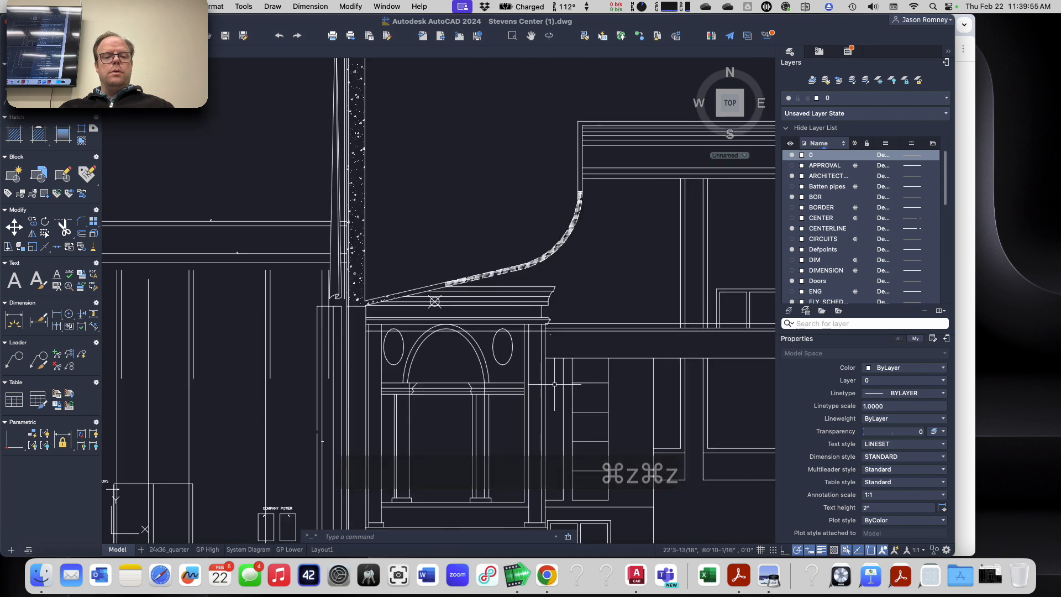
pyautogui.scroll(-3, 365, 438)
pyautogui.scroll(3, 367, 436)
pyautogui.moveTo(382, 398); pyautogui.dragTo(473, 25, button='middle')
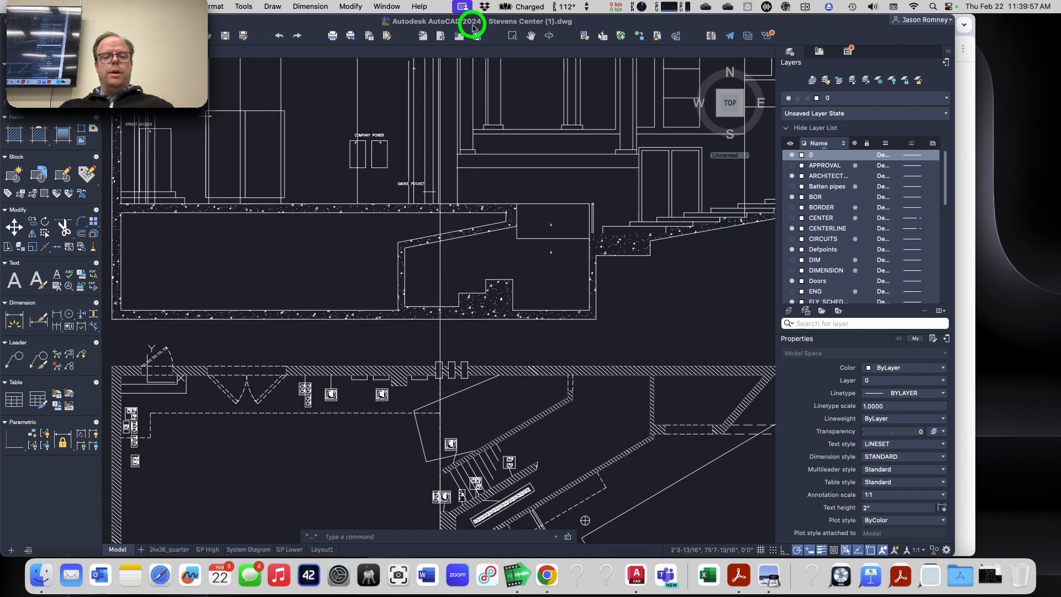
pyautogui.scroll(-5, 462, 382)
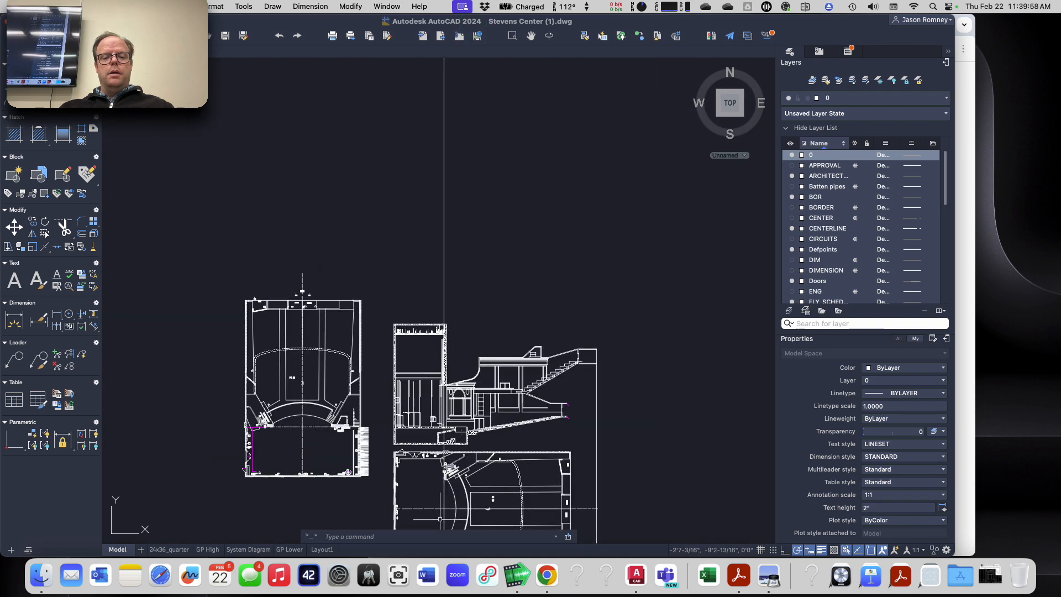
pyautogui.scroll(6, 444, 387)
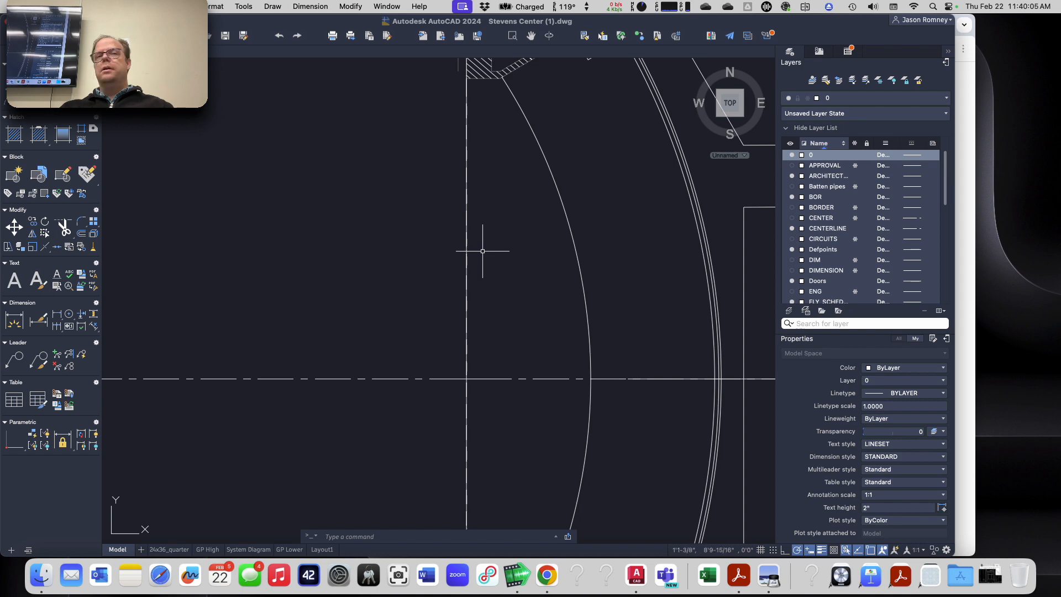
pyautogui.scroll(-6, 482, 251)
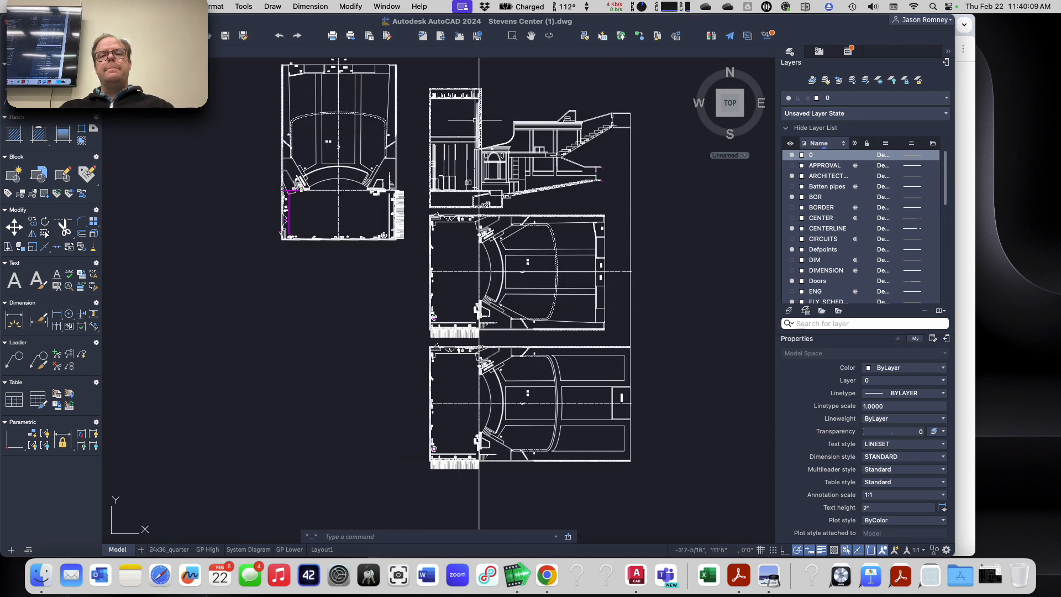
# Step: Move the section from its stage floor and plaster line intersection onto the vertical construction line
pyautogui.click(422, 75)
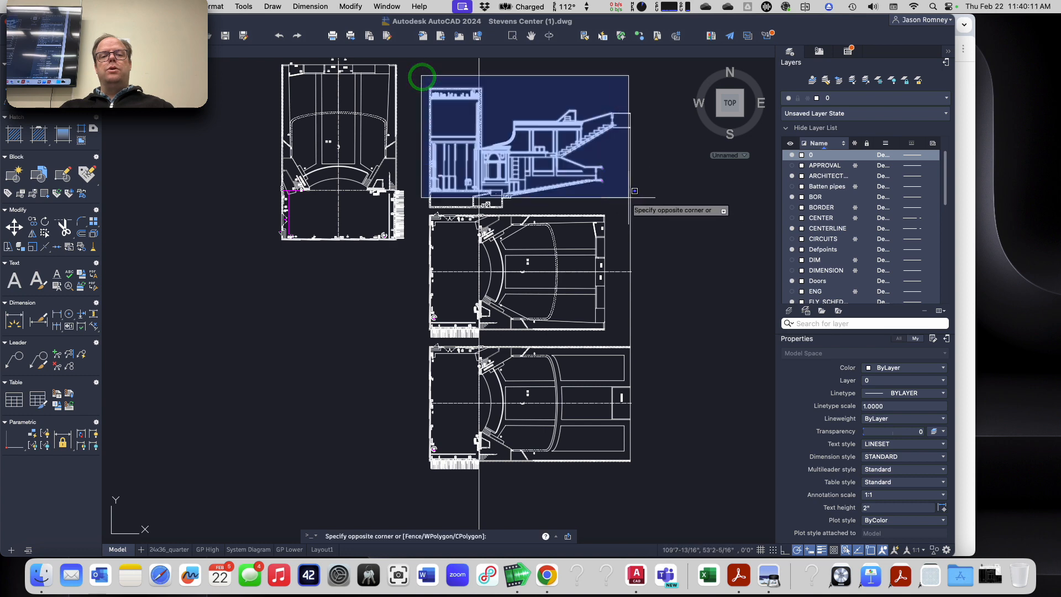
pyautogui.click(664, 211)
pyautogui.scroll(5, 487, 176)
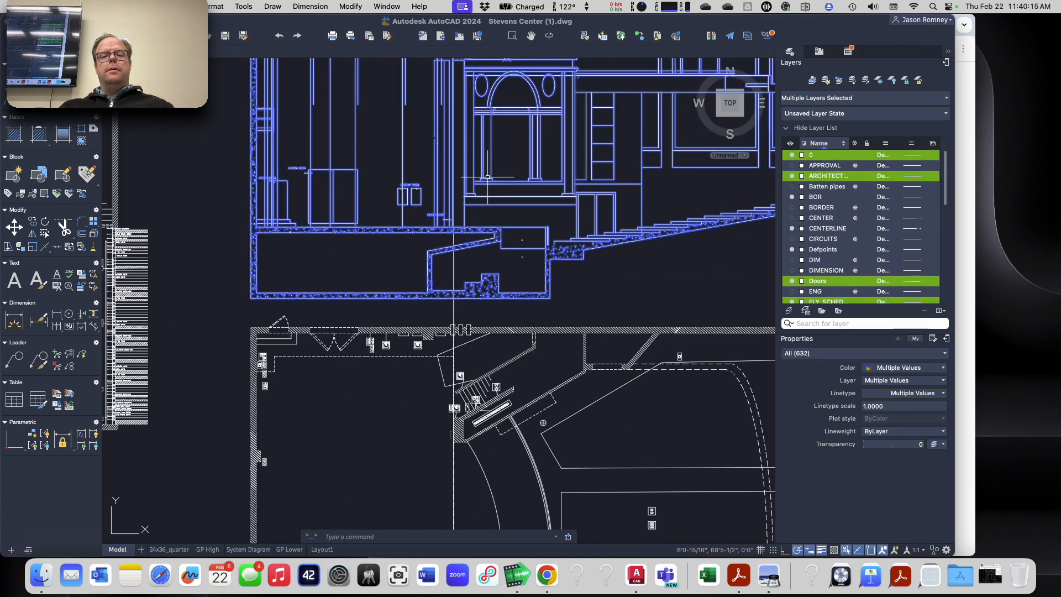
pyautogui.scroll(2, 488, 177)
pyautogui.scroll(3, 428, 197)
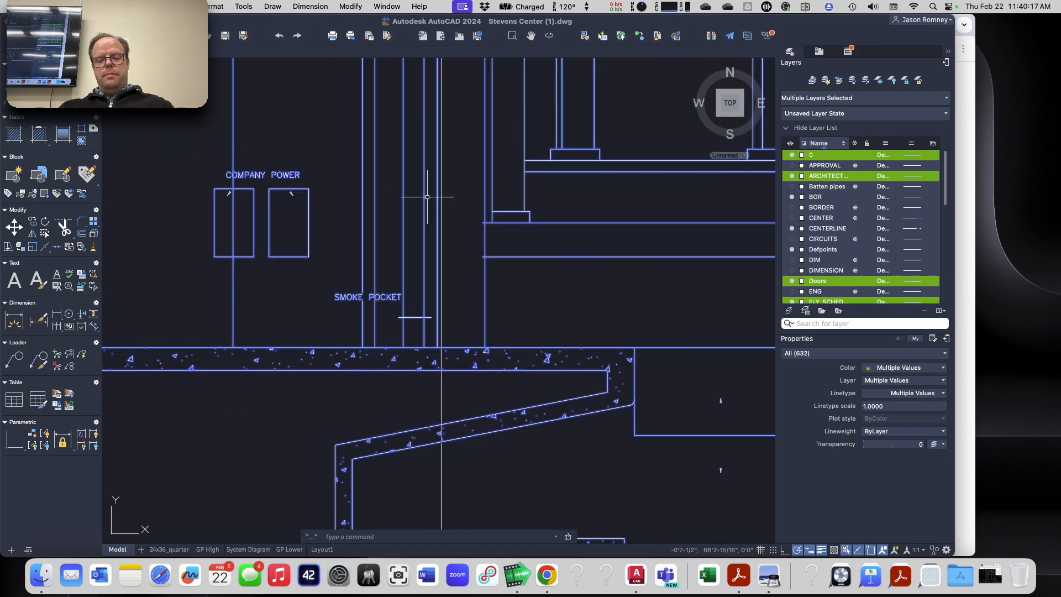
pyautogui.scroll(-6, 428, 197)
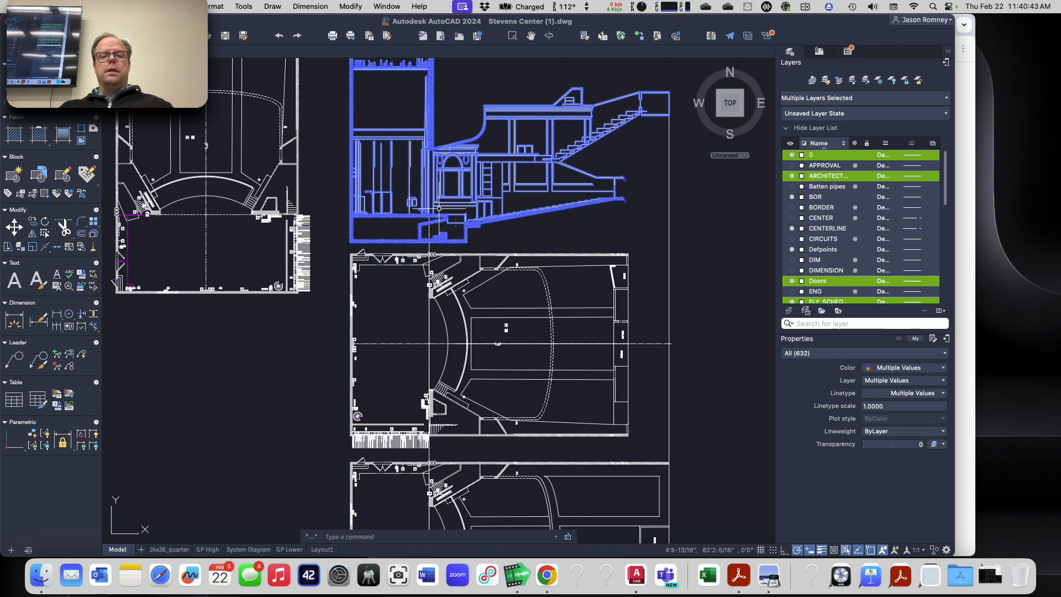
pyautogui.scroll(6, 407, 198)
pyautogui.scroll(2, 379, 277)
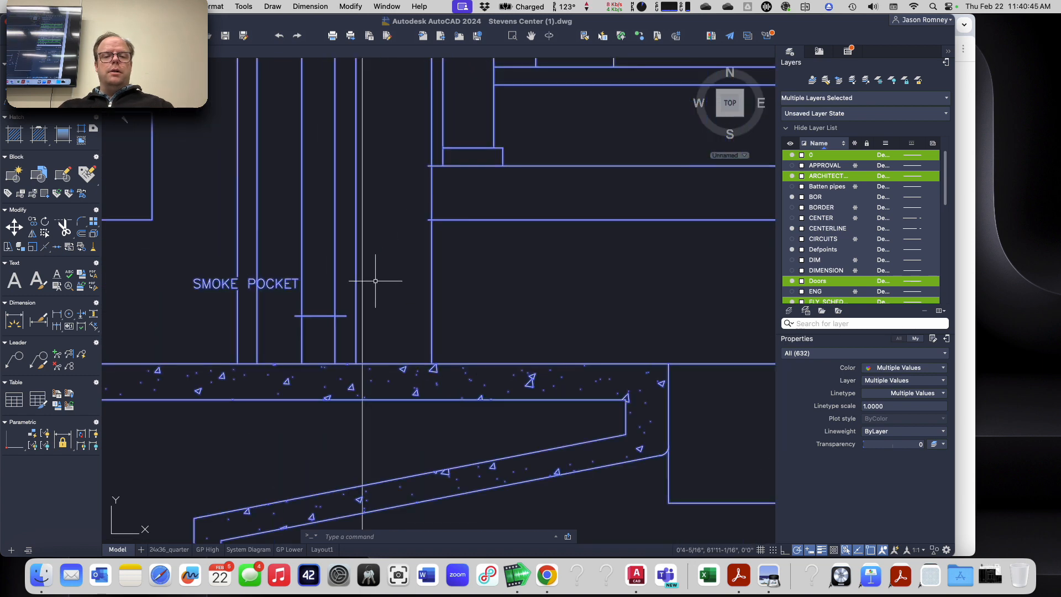
pyautogui.write('m')
pyautogui.press('Return')
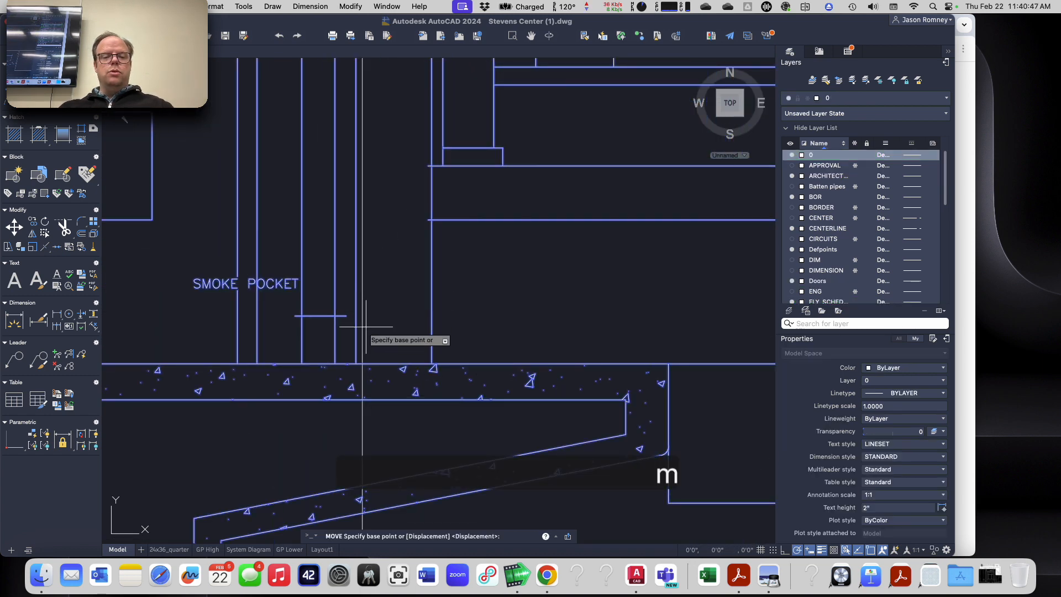
pyautogui.click(355, 363)
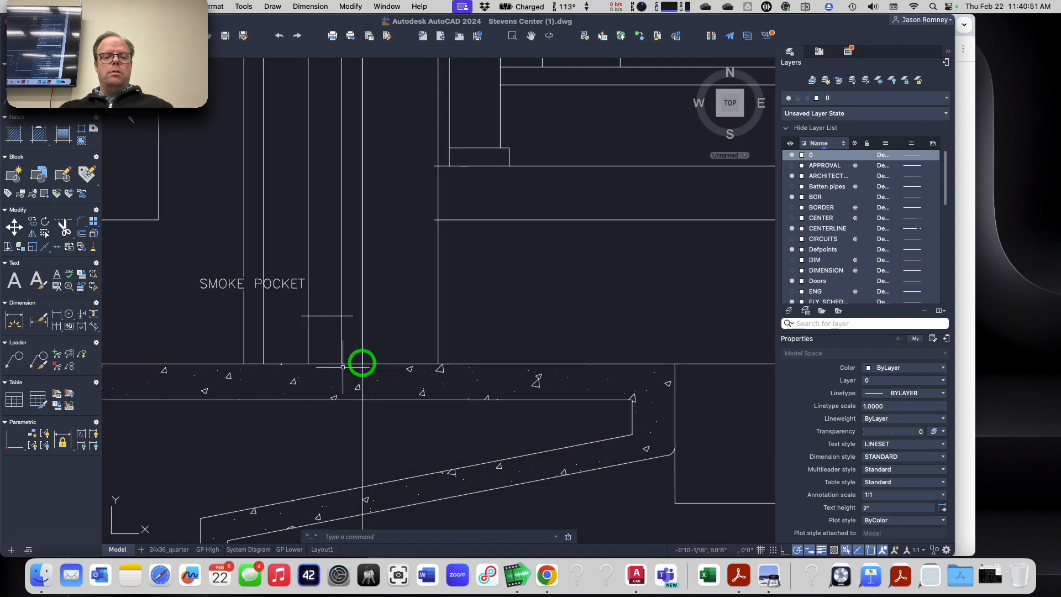
pyautogui.click(360, 362)
pyautogui.scroll(-5, 360, 363)
pyautogui.scroll(-2, 336, 334)
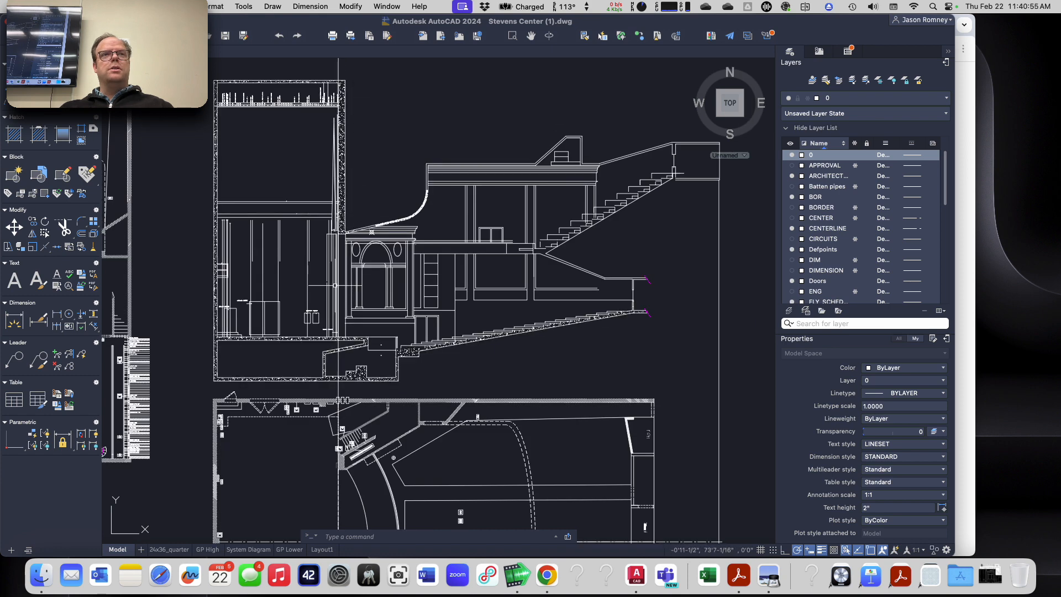
pyautogui.moveTo(337, 300)
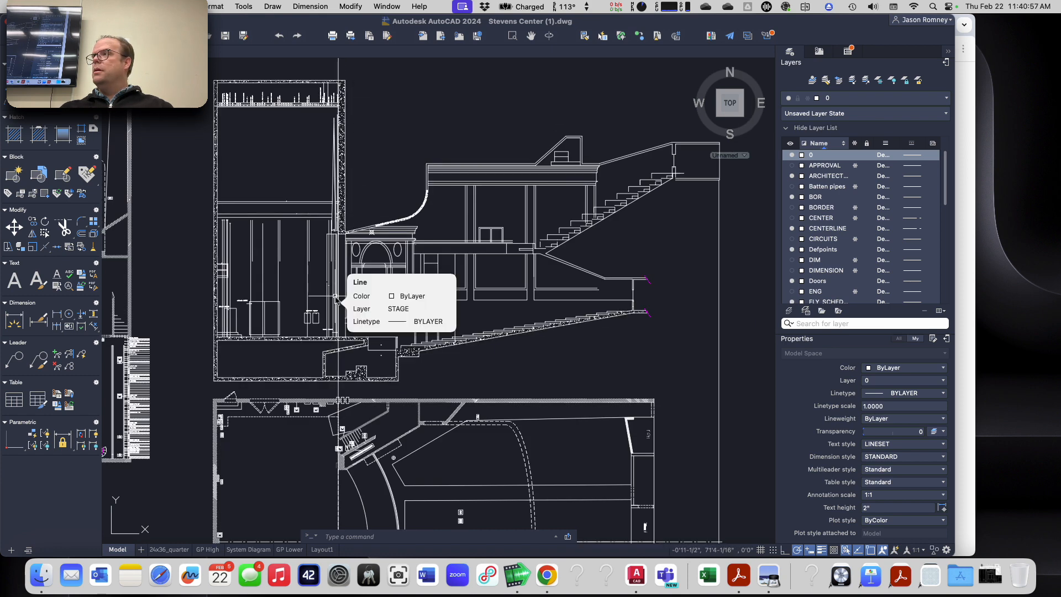
# Step: Erase the long vertical line running down from the section's right edge past the plans
pyautogui.scroll(-2, 336, 300)
pyautogui.moveTo(370, 376); pyautogui.dragTo(444, 70, button='middle')
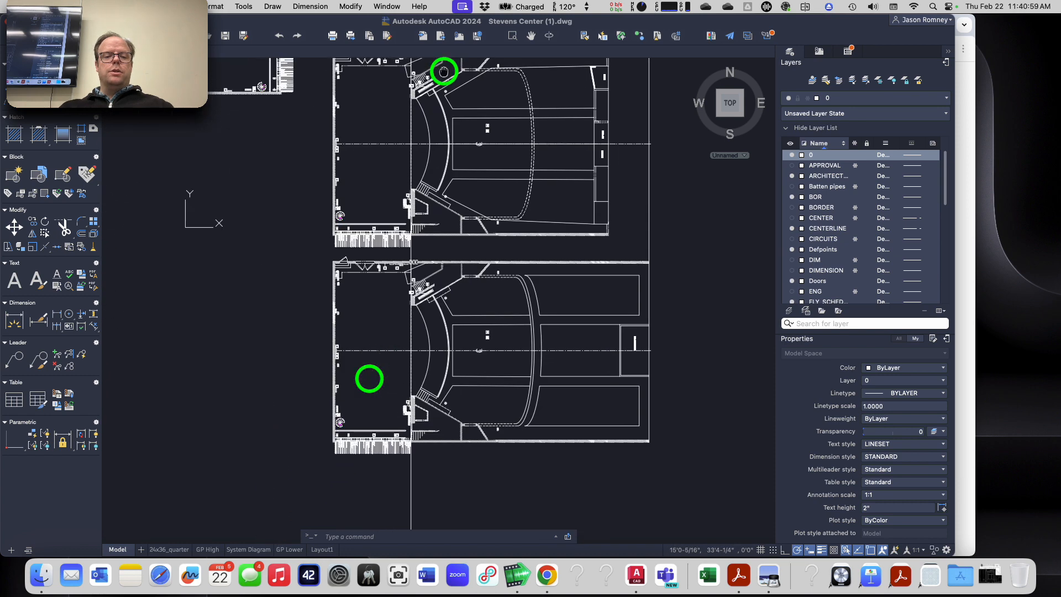
pyautogui.scroll(5, 415, 330)
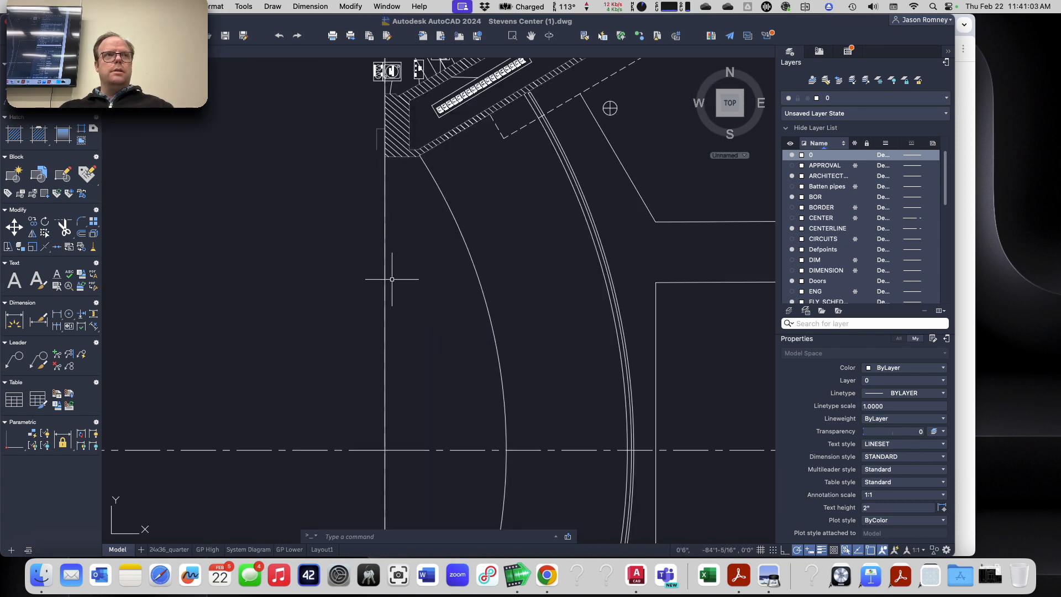
pyautogui.scroll(-5, 383, 277)
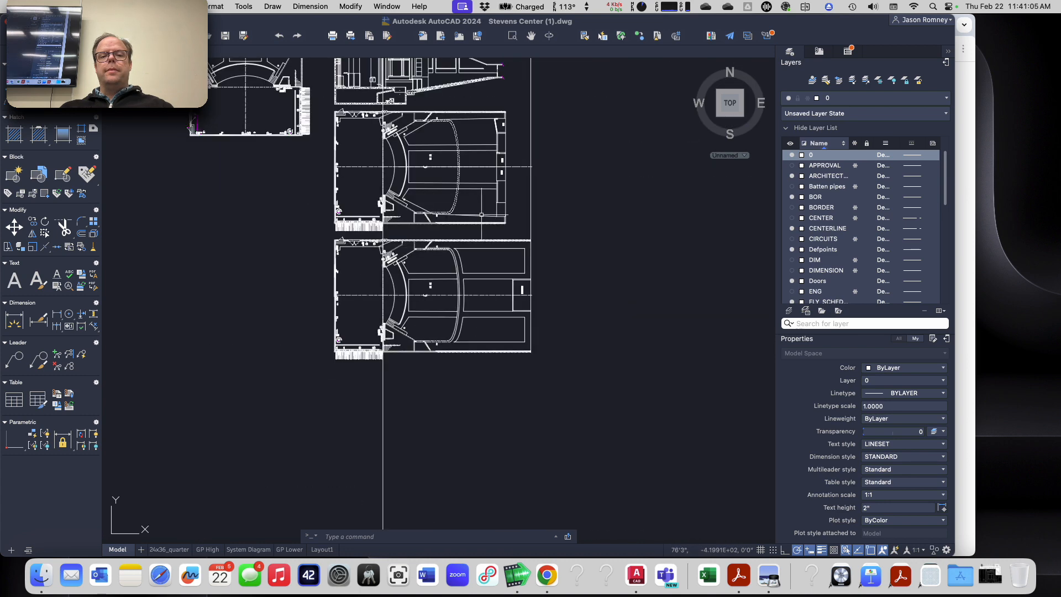
pyautogui.moveTo(578, 149); pyautogui.dragTo(559, 330, button='middle')
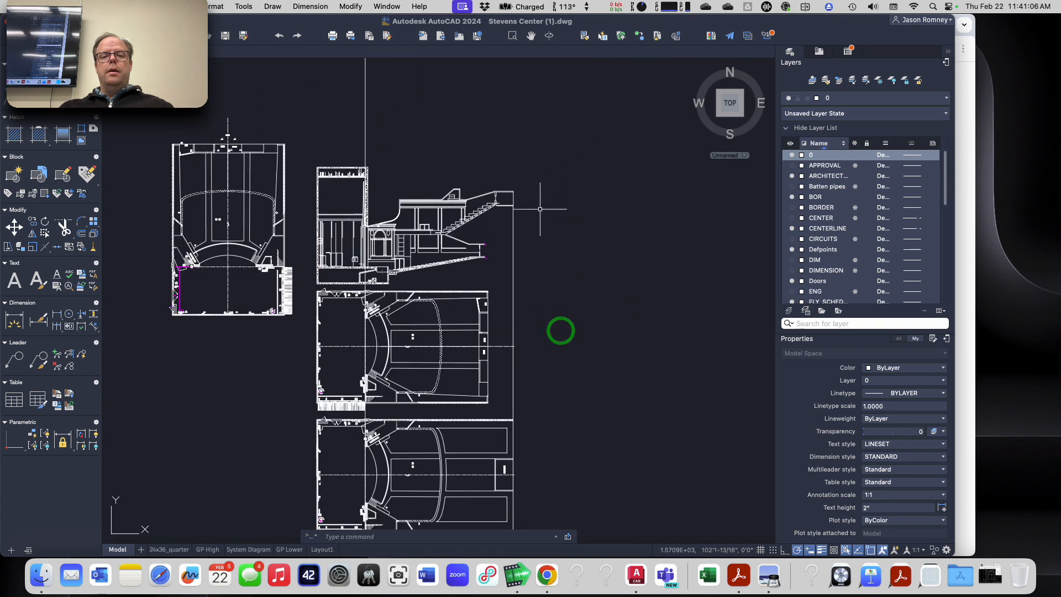
pyautogui.scroll(5, 540, 209)
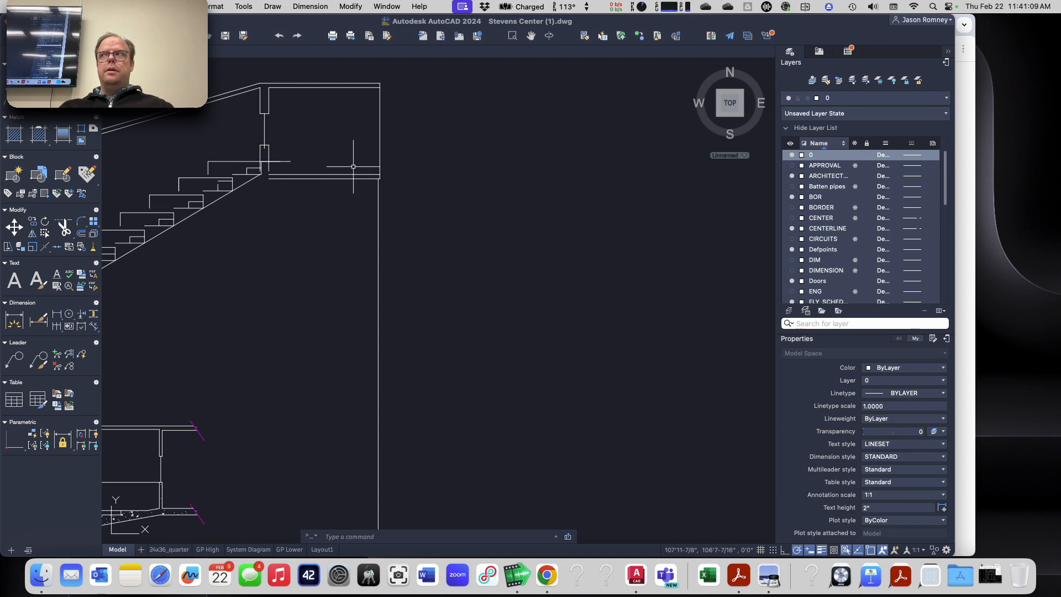
pyautogui.scroll(-3, 404, 265)
pyautogui.moveTo(407, 270); pyautogui.dragTo(469, 56, button='middle')
pyautogui.scroll(-5, 490, 173)
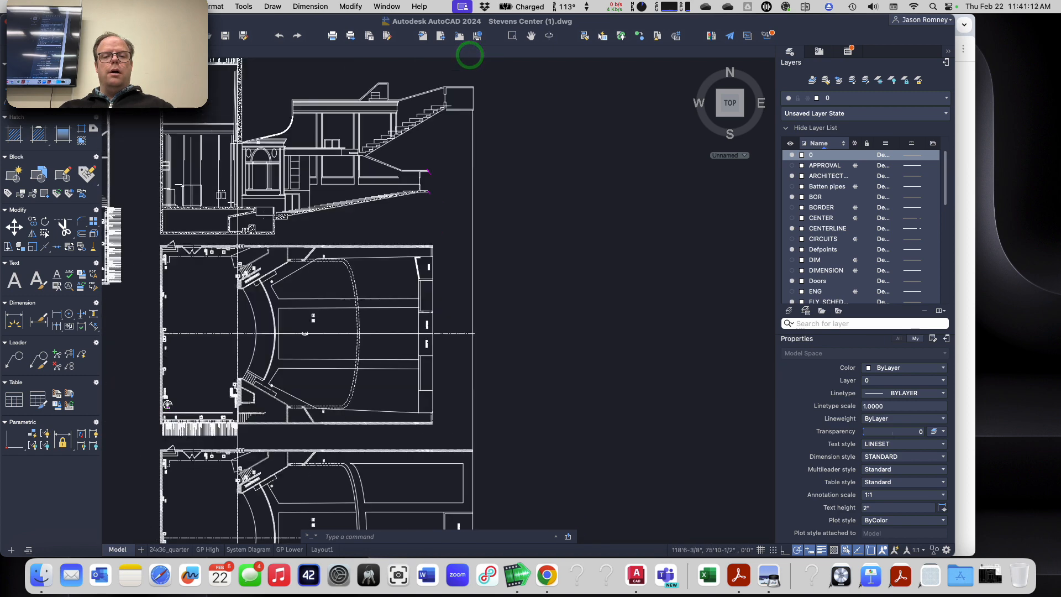
pyautogui.click(468, 237)
pyautogui.press('e')
pyautogui.press('Return')
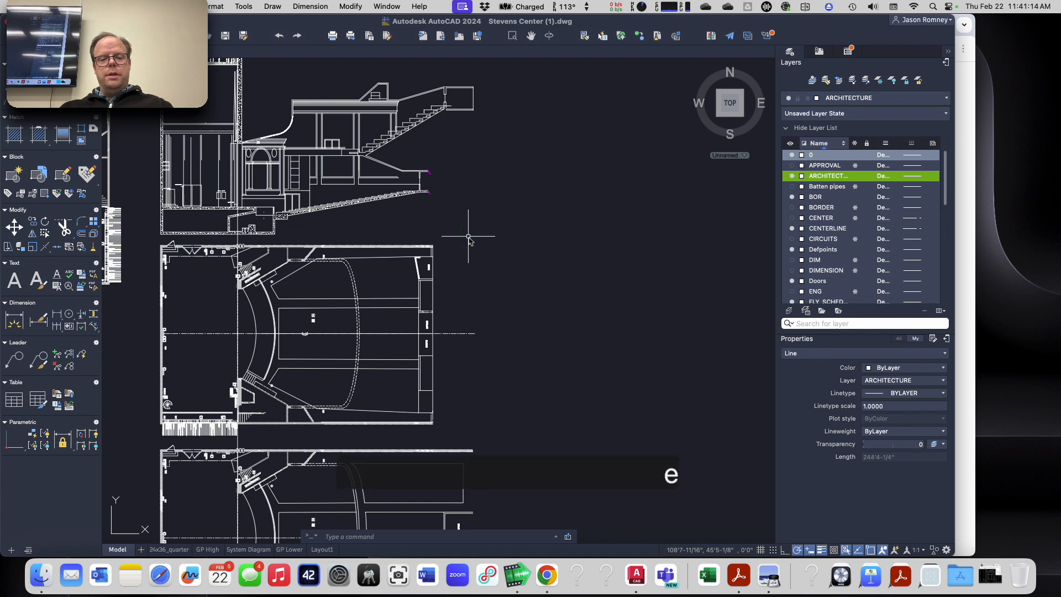
# Step: Draw a vertical construction line through the upper right corner of the section above the stairs
pyautogui.scroll(2, 496, 291)
pyautogui.moveTo(503, 330)
pyautogui.mouseDown(button='middle')
pyautogui.moveTo(495, 147)
pyautogui.moveTo(512, 341)
pyautogui.mouseUp(button='middle')
pyautogui.moveTo(496, 140); pyautogui.dragTo(490, 391, button='middle')
pyautogui.scroll(-2, 490, 391)
pyautogui.scroll(-2, 473, 214)
pyautogui.scroll(6, 497, 286)
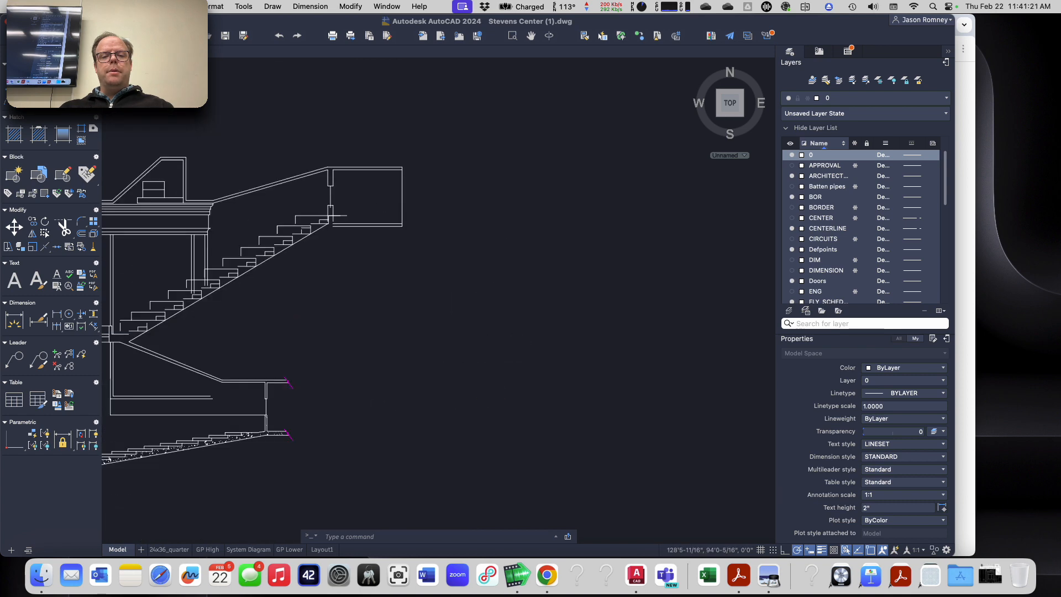
pyautogui.write('xline')
pyautogui.press('Return')
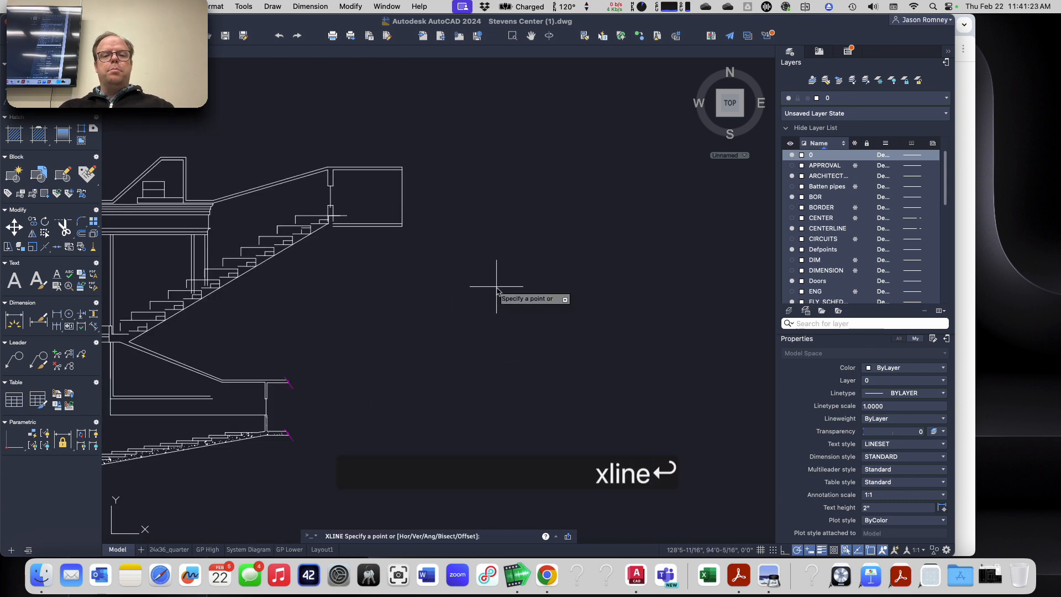
pyautogui.click(403, 226)
pyautogui.click(402, 264)
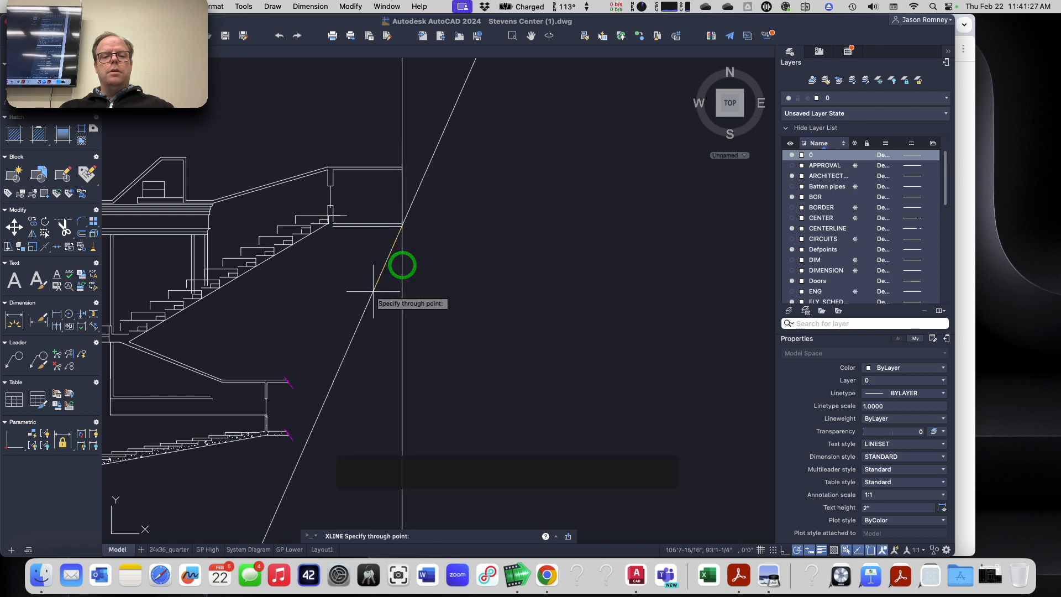
pyautogui.press('Escape')
# Step: Examine where the new vertical construction line crosses the plan views
pyautogui.scroll(-4, 379, 308)
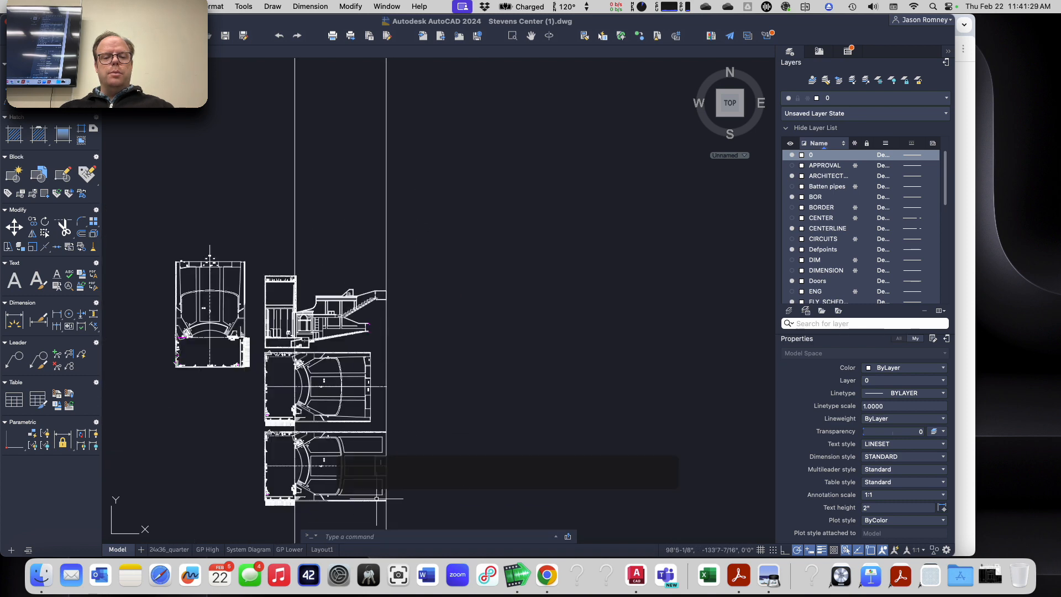
pyautogui.scroll(6, 379, 492)
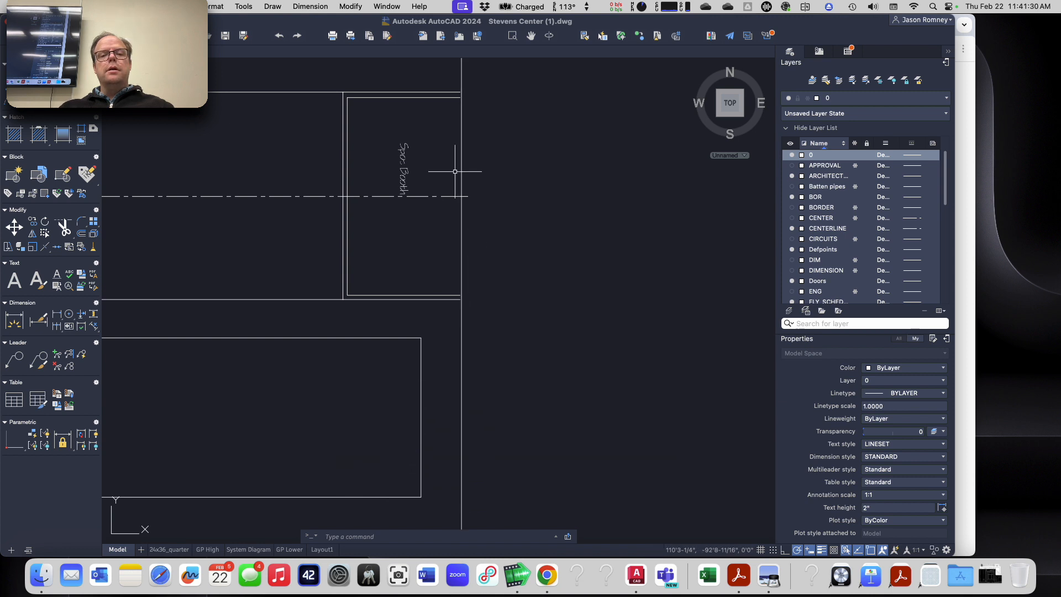
pyautogui.scroll(4, 452, 170)
pyautogui.scroll(-4, 451, 170)
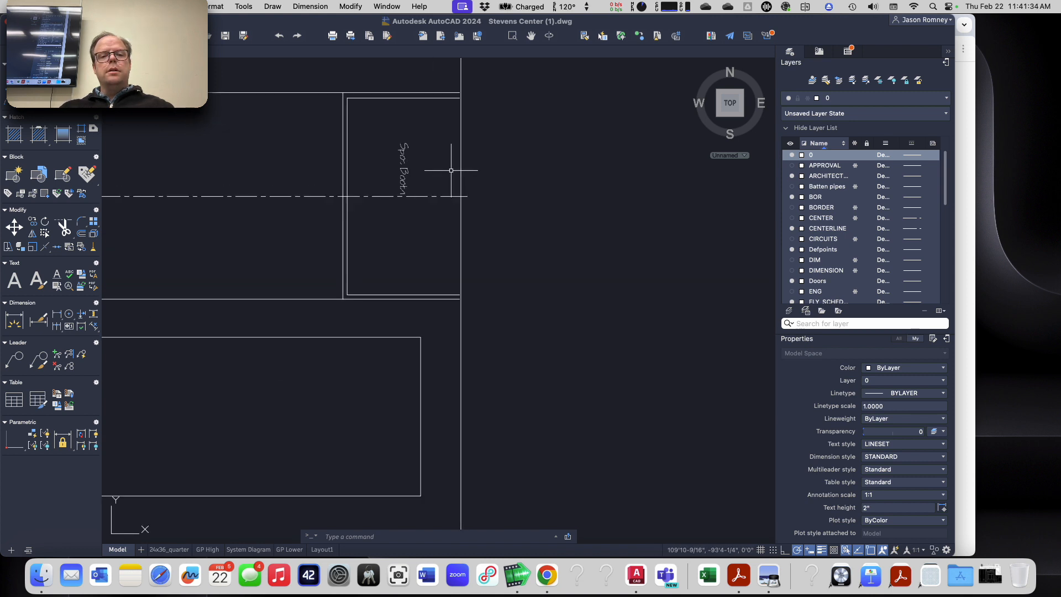
pyautogui.scroll(-5, 452, 170)
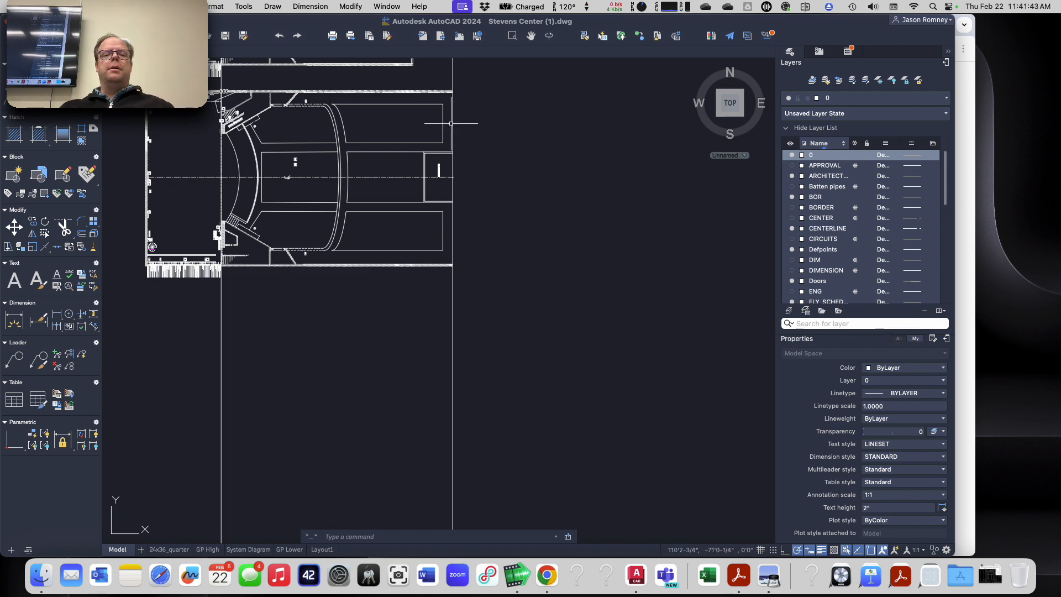
pyautogui.scroll(5, 450, 119)
pyautogui.scroll(-10, 450, 119)
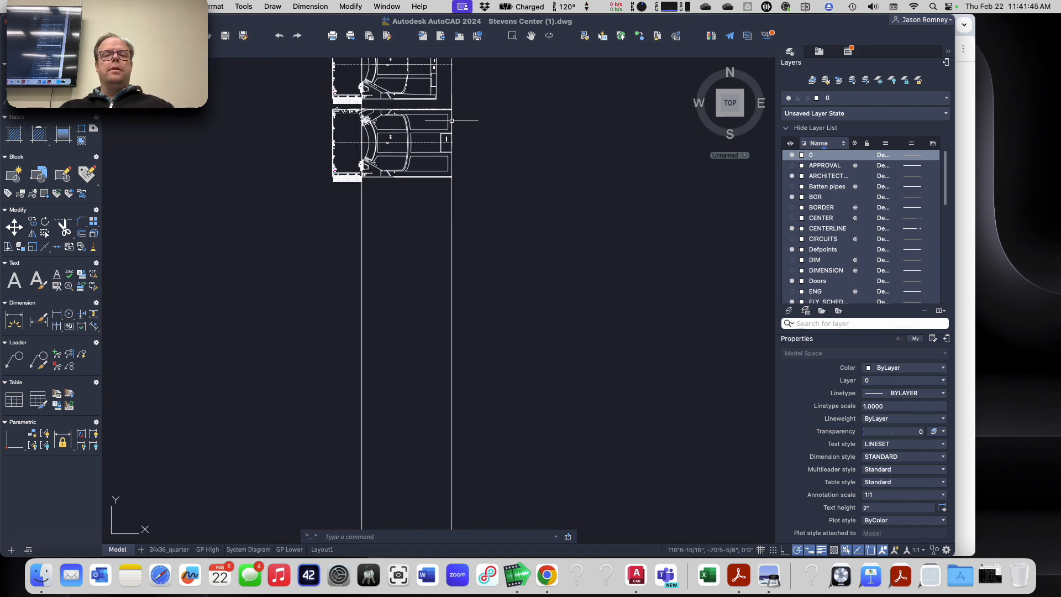
pyautogui.moveTo(440, 121); pyautogui.dragTo(454, 429, button='middle')
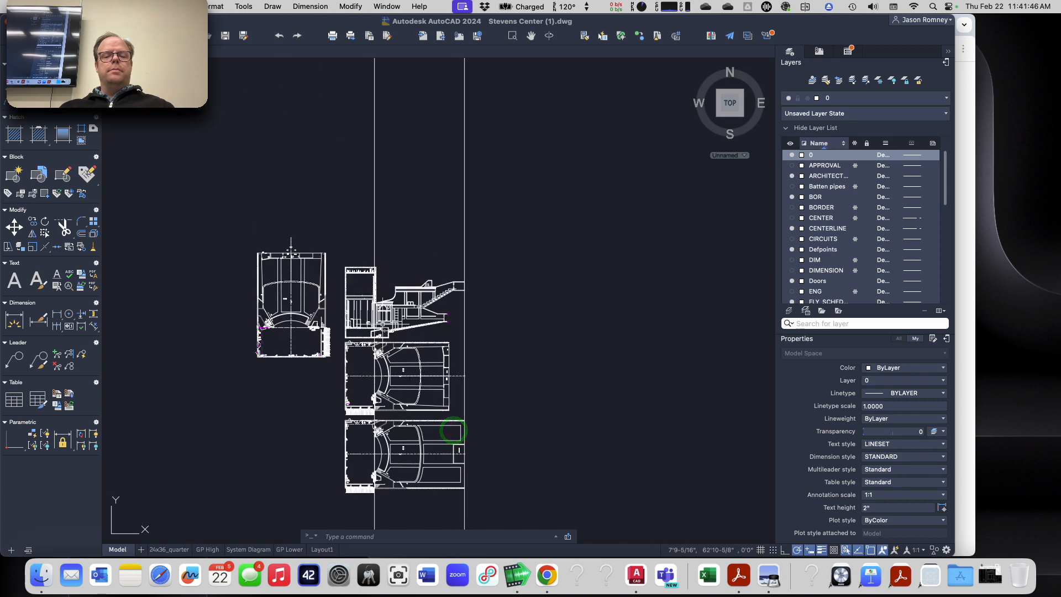
pyautogui.scroll(6, 358, 332)
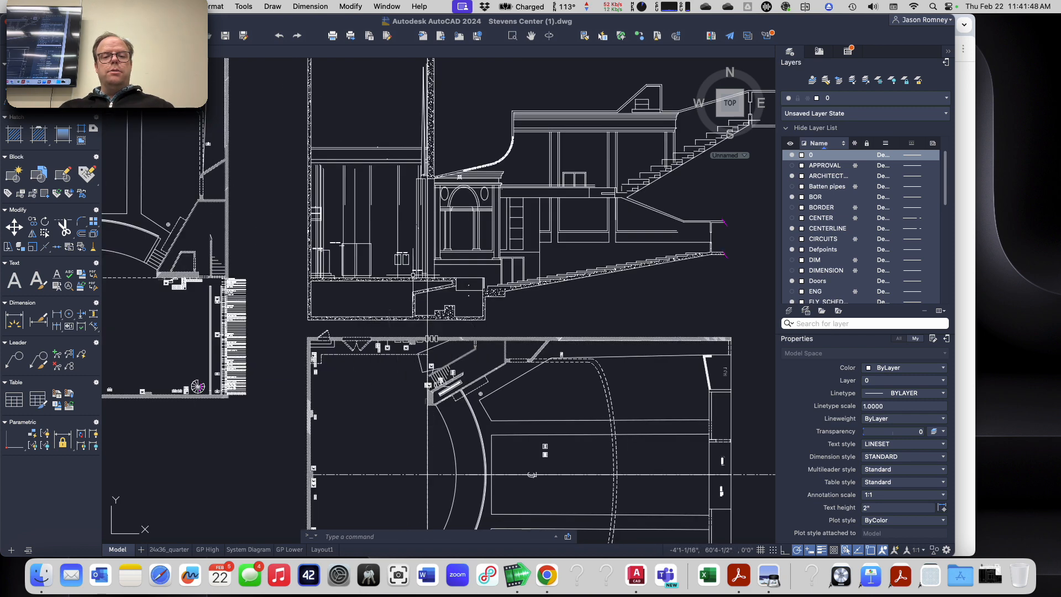
pyautogui.moveTo(293, 233); pyautogui.dragTo(557, 276, button='middle')
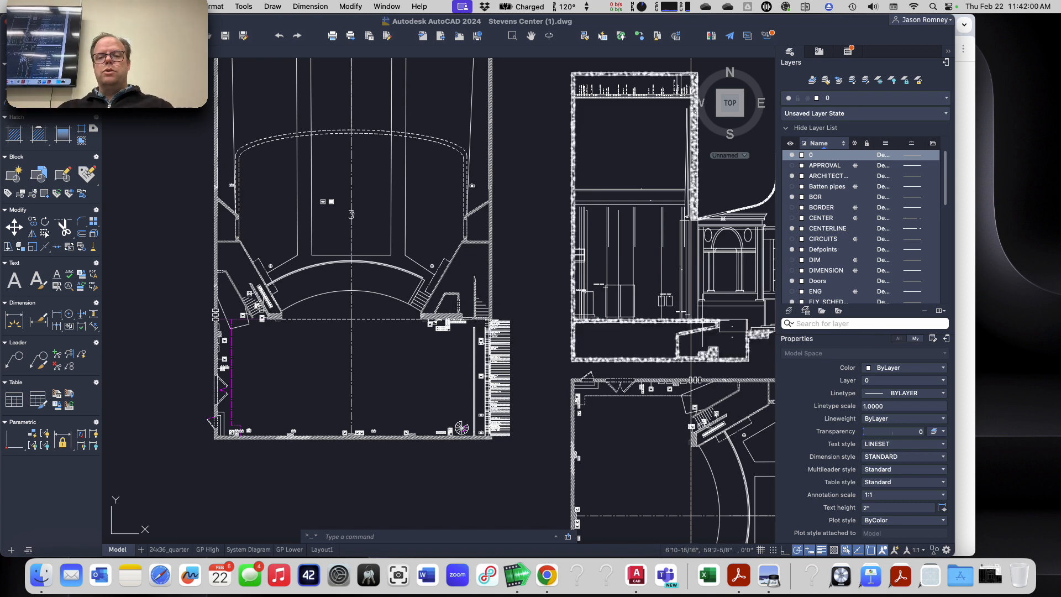
# Step: Draw a horizontal construction line along the section's stage floor line
pyautogui.scroll(6, 702, 316)
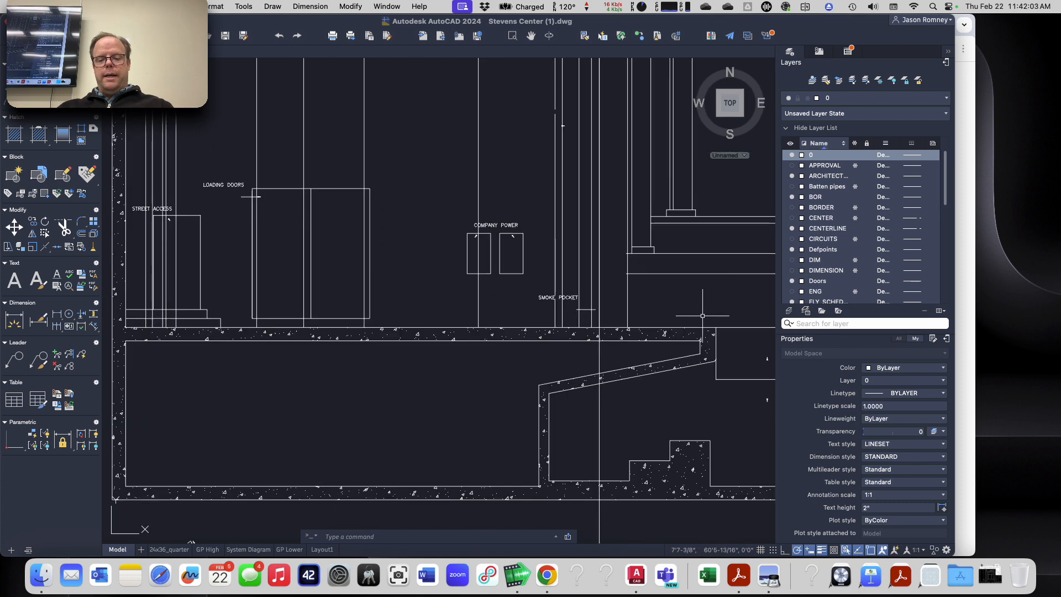
pyautogui.write('xline')
pyautogui.press('Return')
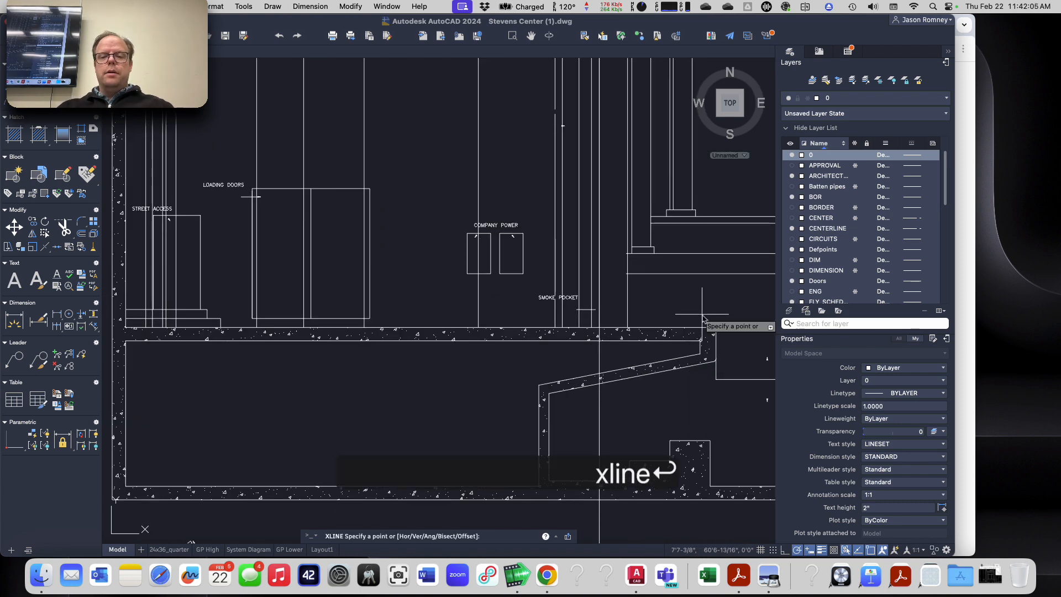
pyautogui.click(599, 327)
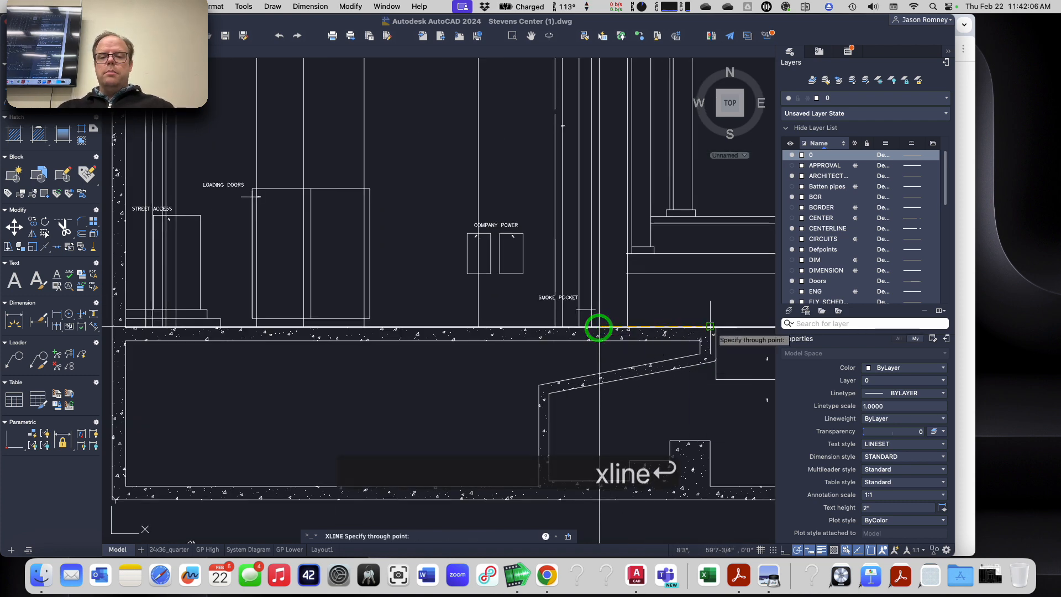
pyautogui.scroll(3, 711, 326)
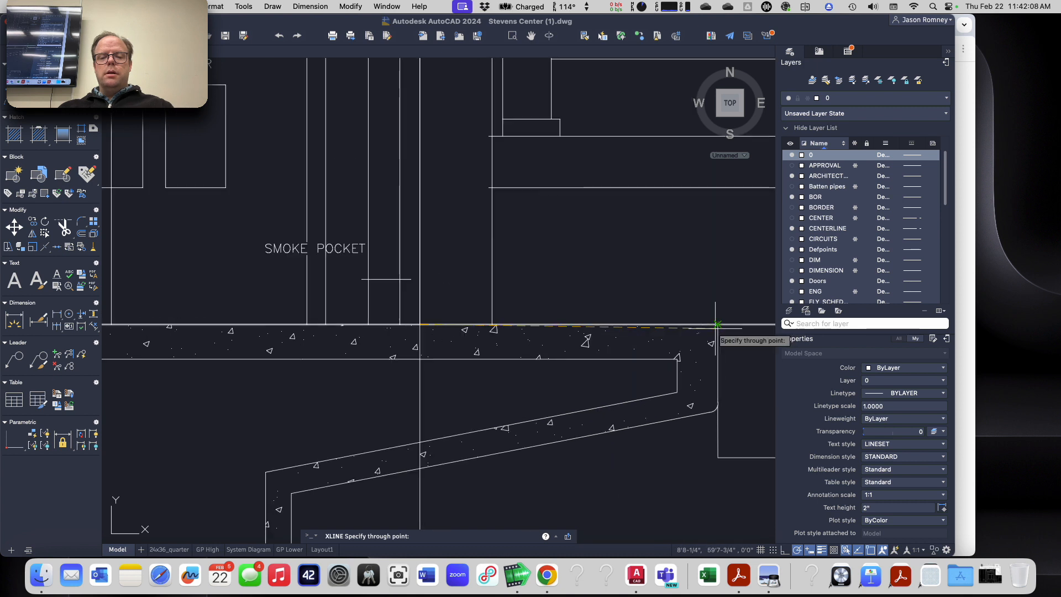
pyautogui.scroll(2, 718, 324)
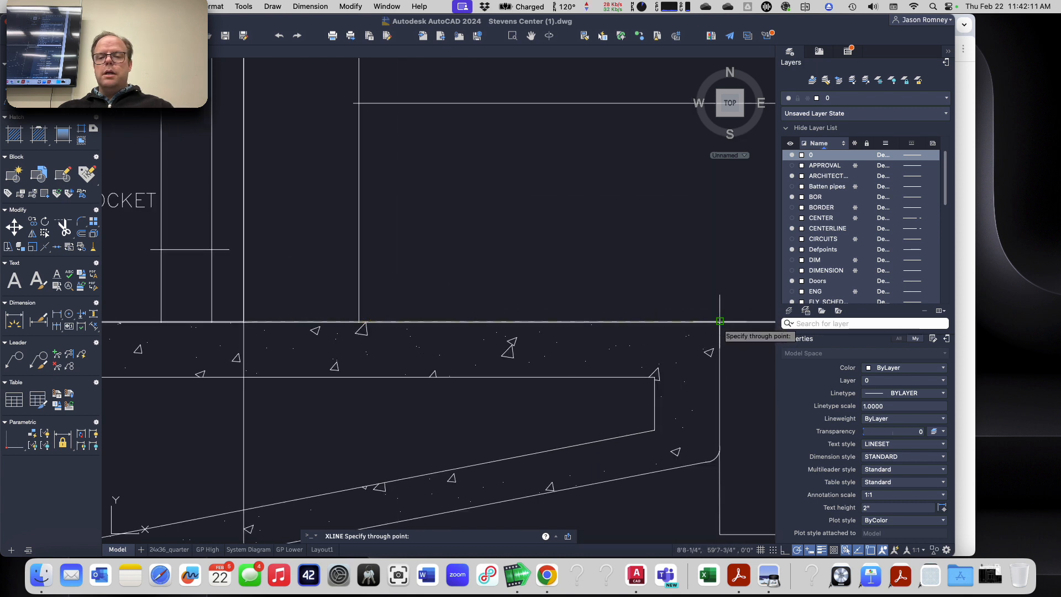
pyautogui.click(719, 321)
pyautogui.press('Escape')
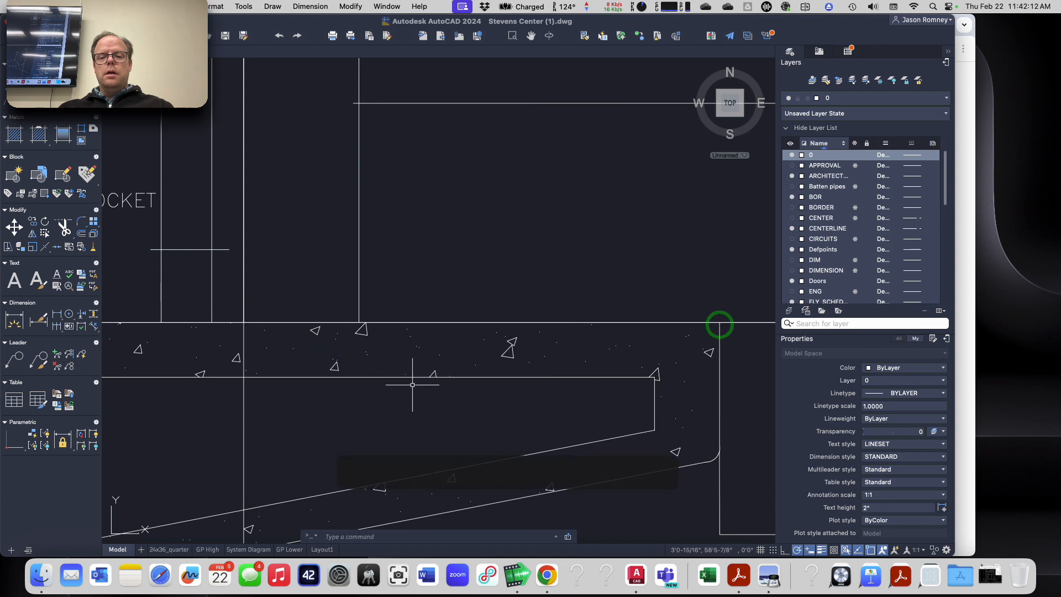
# Step: Erase all three construction lines crossing the plan and section views
pyautogui.scroll(-5, 412, 385)
pyautogui.scroll(4, 413, 385)
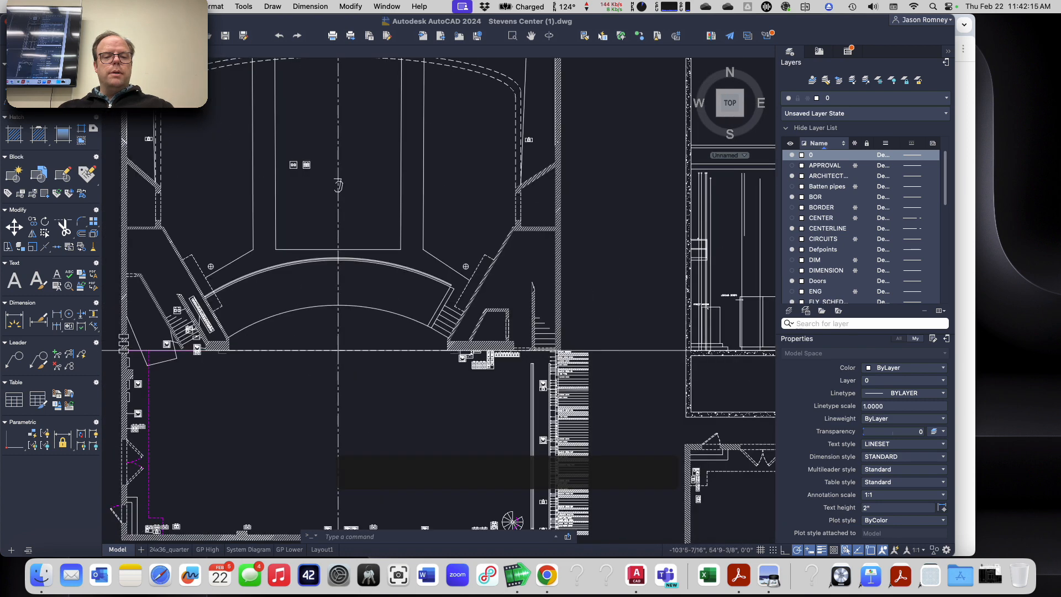
pyautogui.scroll(5, 339, 371)
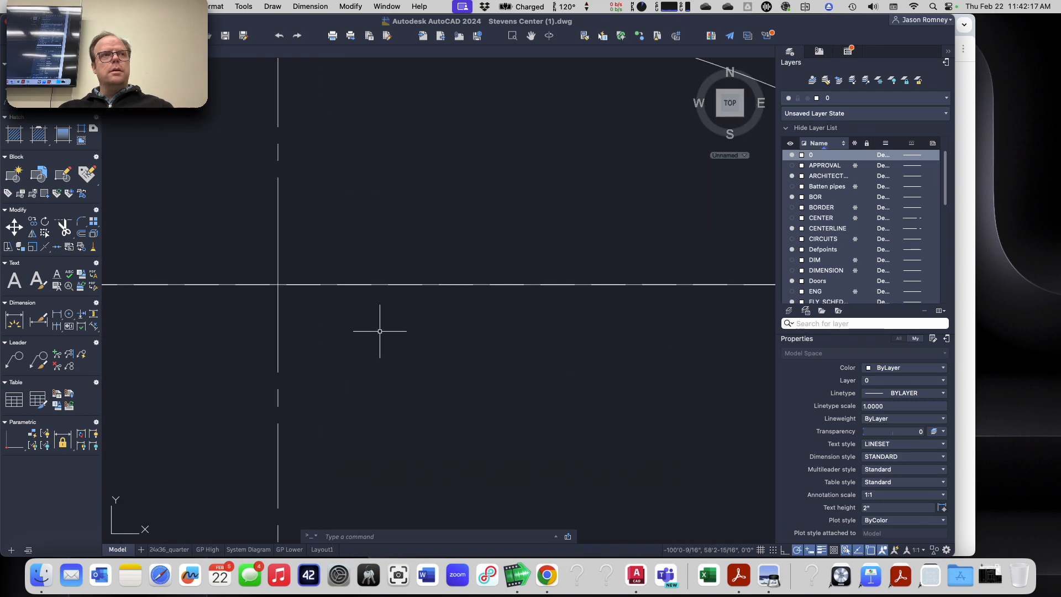
pyautogui.scroll(-7, 380, 332)
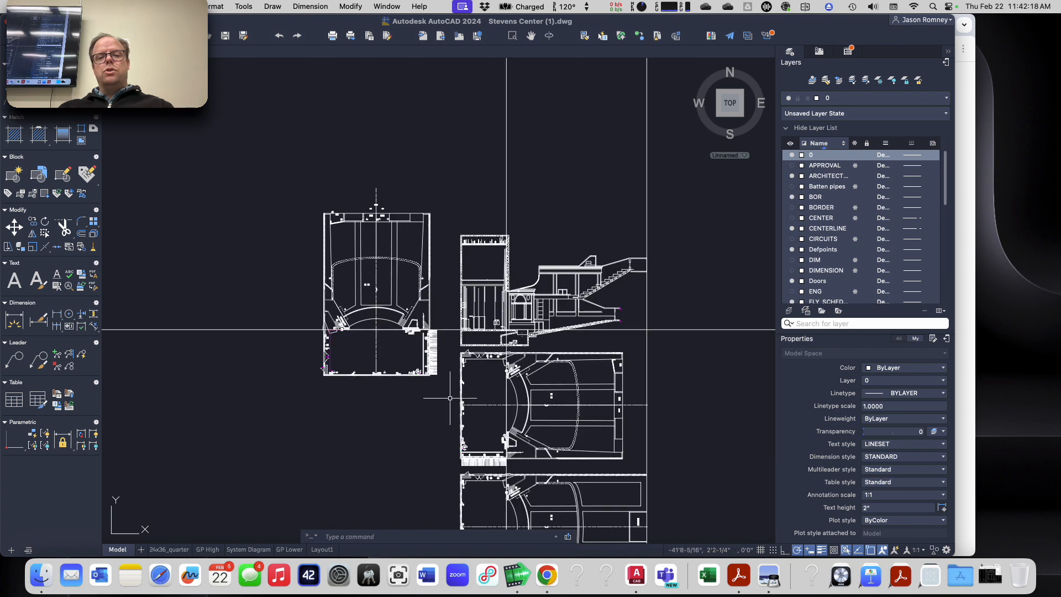
pyautogui.moveTo(679, 386); pyautogui.dragTo(688, 269, button='middle')
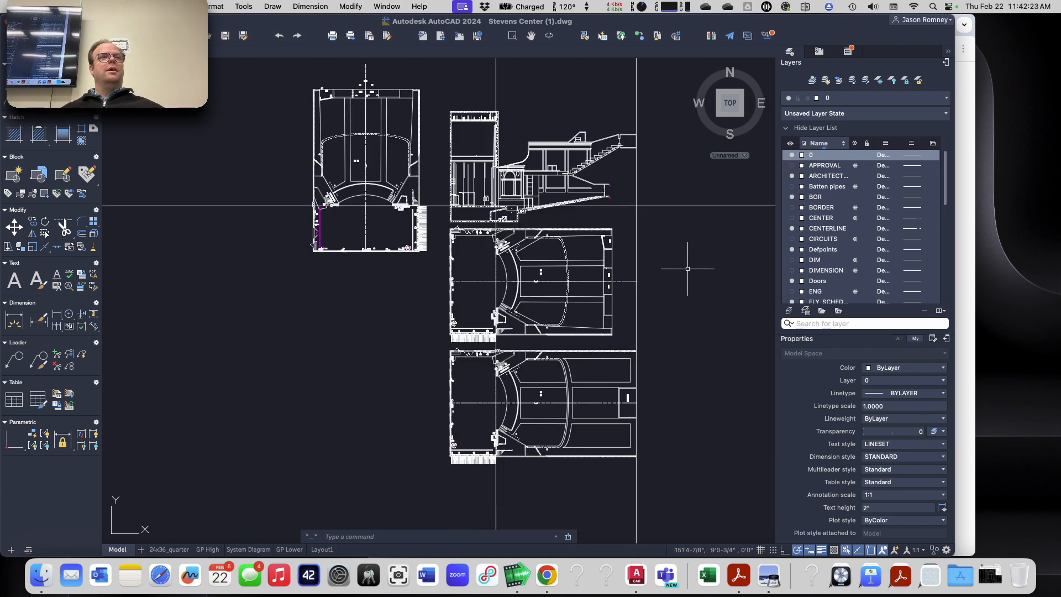
pyautogui.moveTo(518, 253)
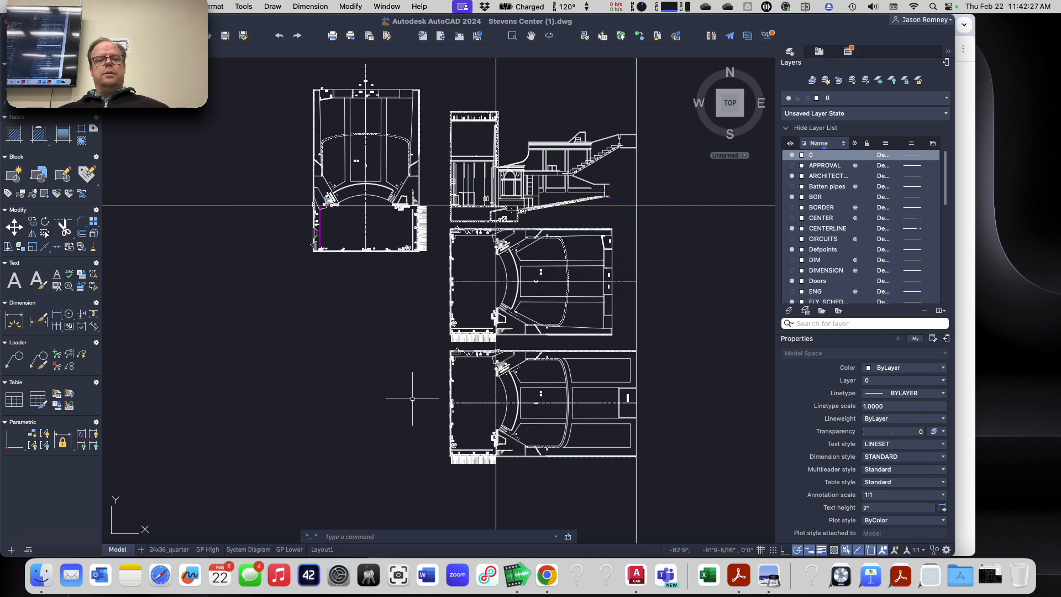
pyautogui.click(237, 228)
pyautogui.click(219, 194)
pyautogui.write('e')
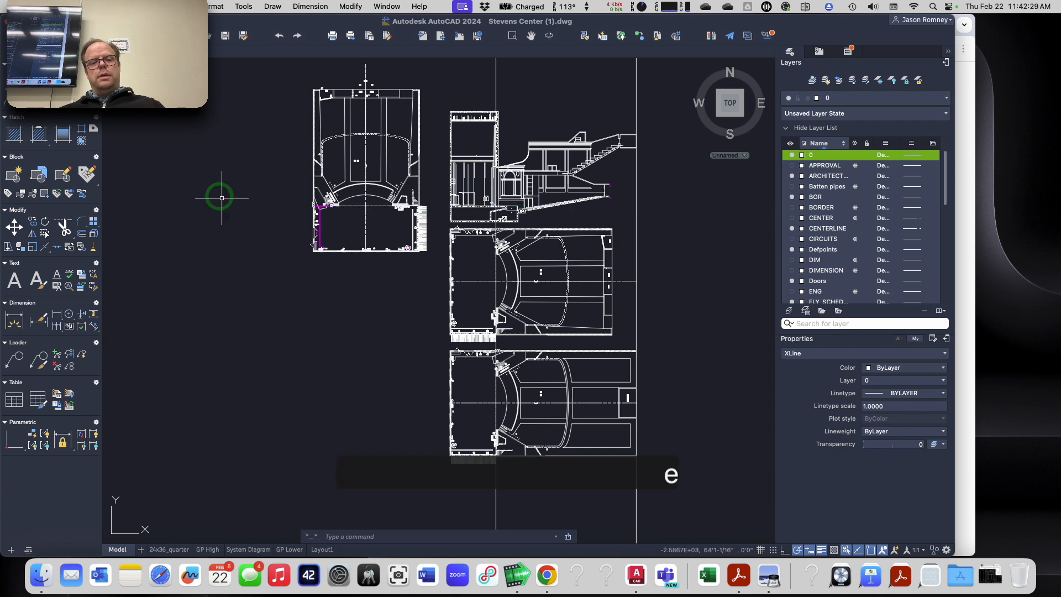
pyautogui.press('Return')
pyautogui.click(524, 81)
pyautogui.click(473, 81)
pyautogui.press('e')
pyautogui.press('Return')
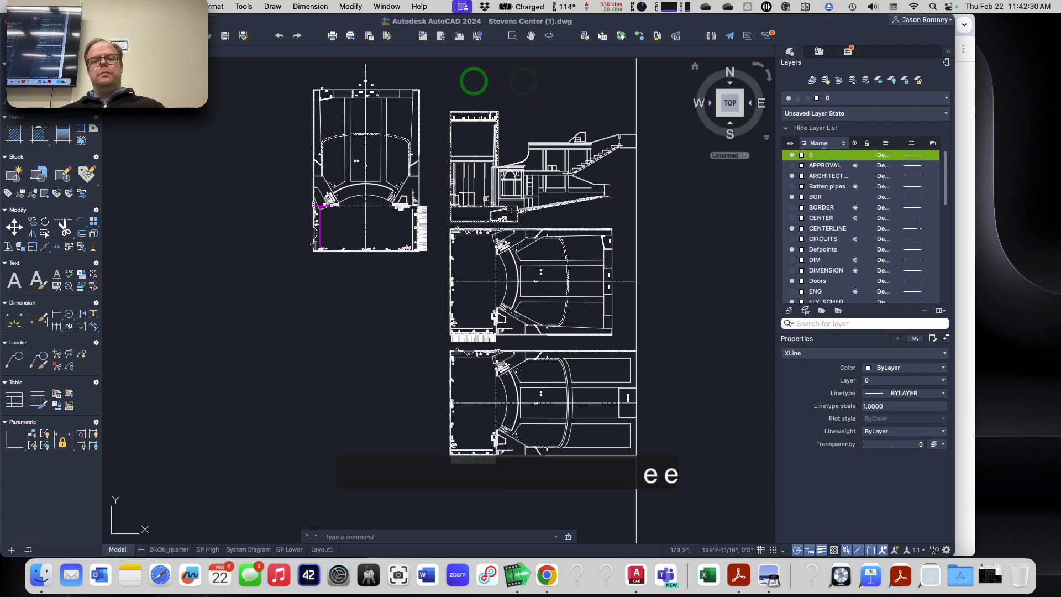
pyautogui.click(646, 101)
pyautogui.click(620, 95)
pyautogui.press('e')
pyautogui.press('Return')
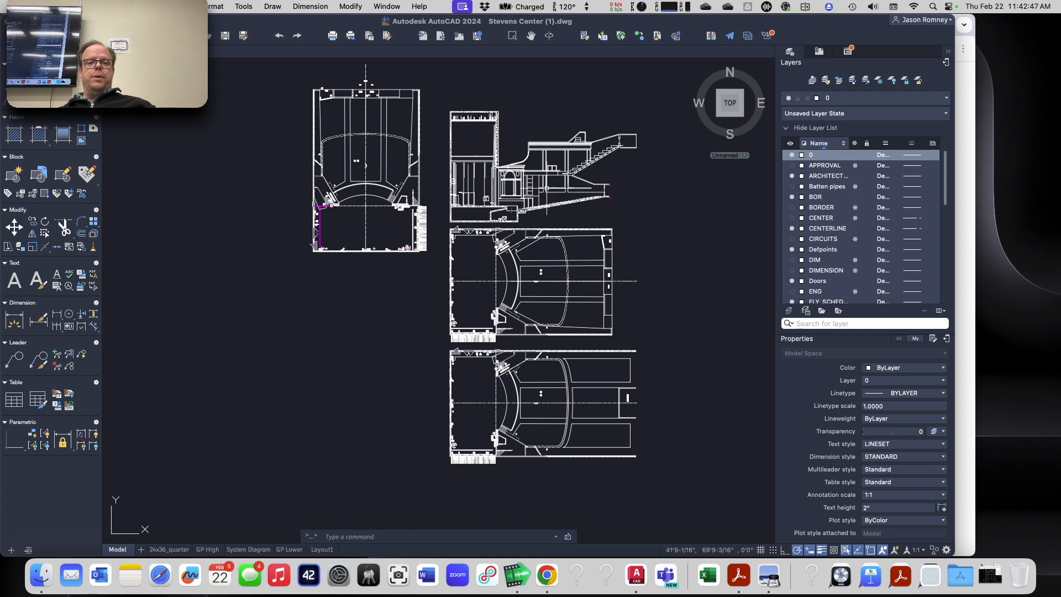
pyautogui.scroll(3, 524, 178)
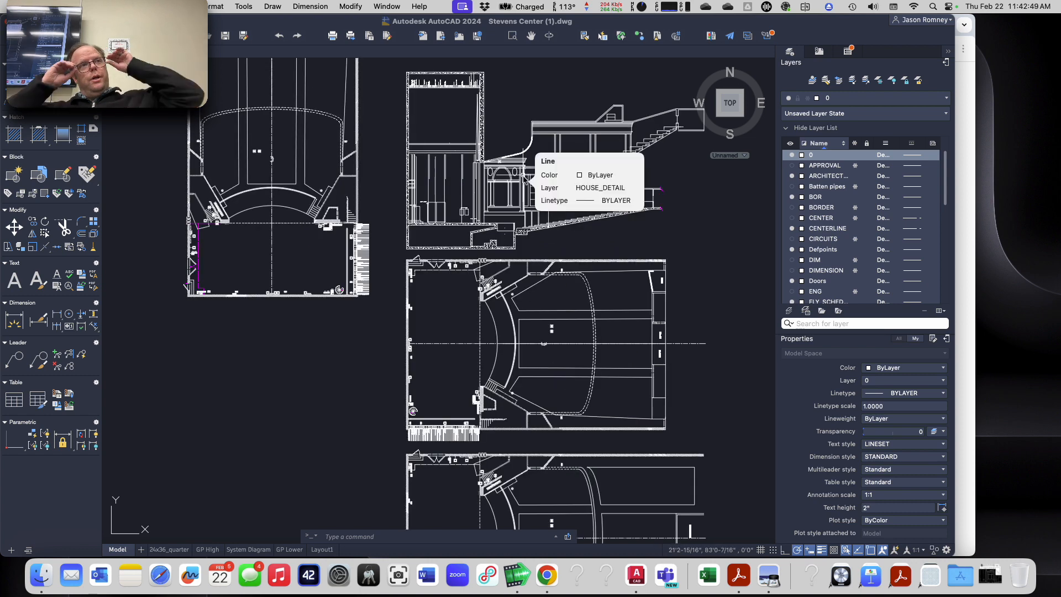
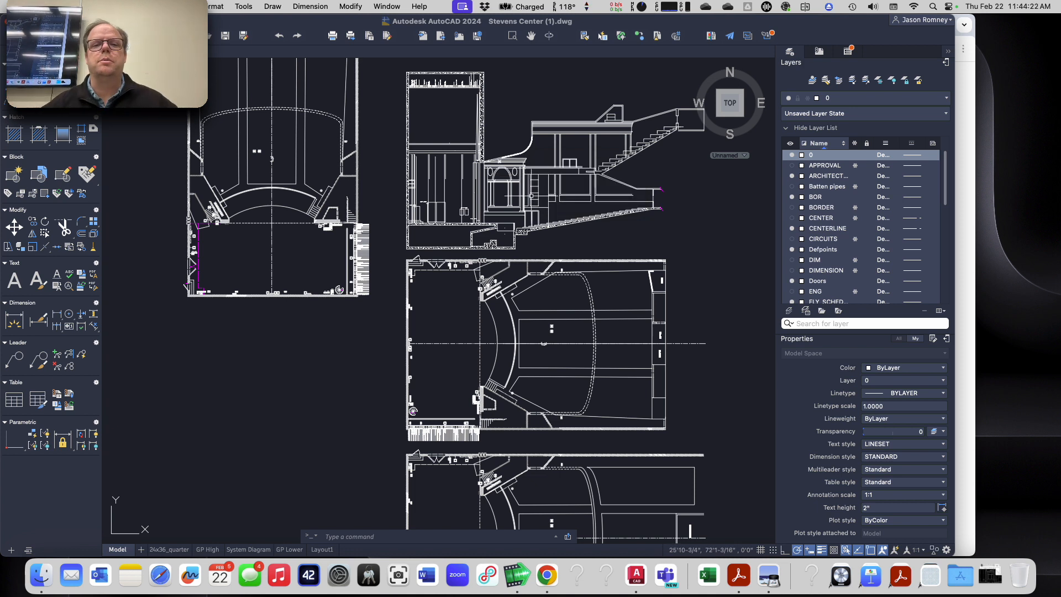
# Step: Switch to Chrome and look through the Loudspeaker Plot Assignment's example section, plan views and coordinate list
pyautogui.moveTo(535, 209)
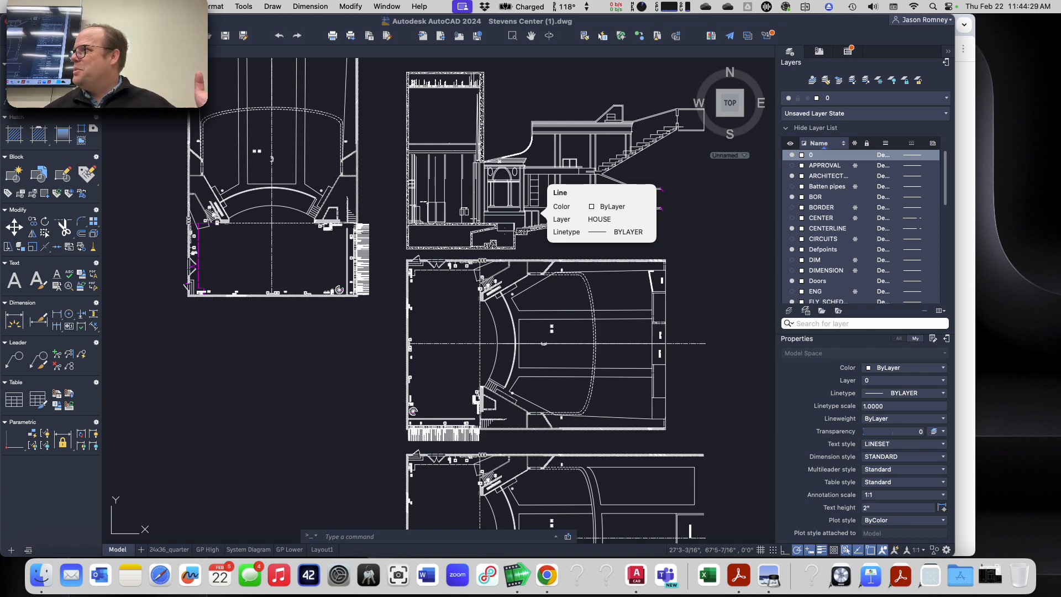
pyautogui.scroll(2, 514, 200)
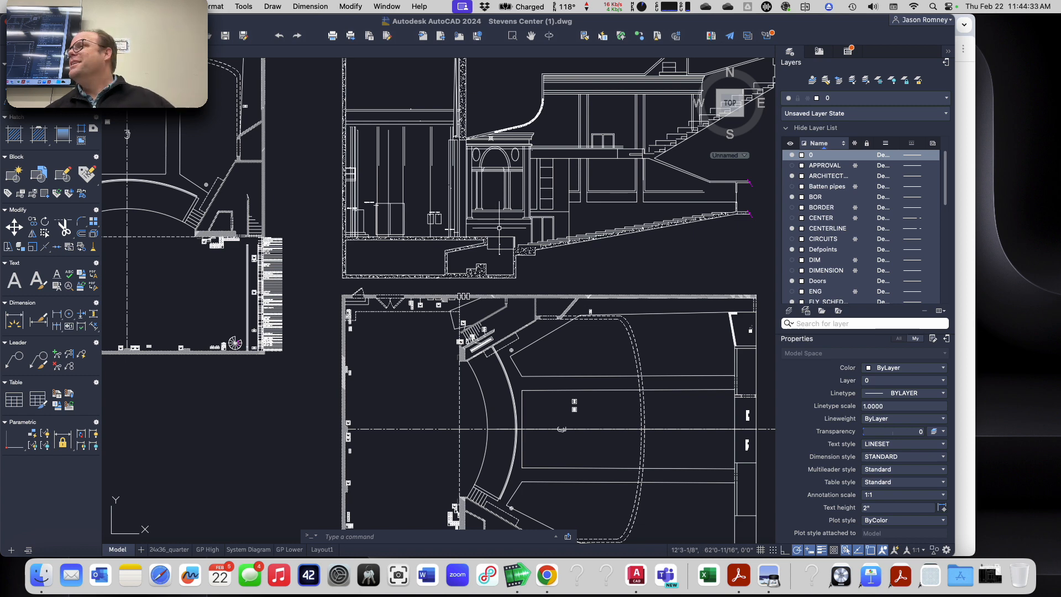
pyautogui.press('super+Tab')
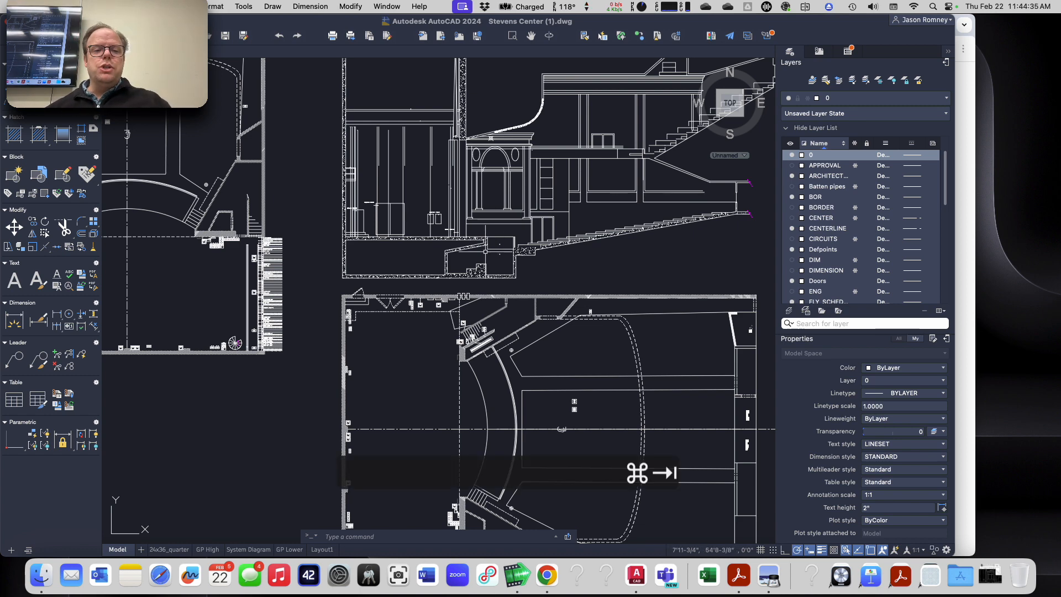
pyautogui.press('super+shift+Tab')
pyautogui.press('super+Tab')
pyautogui.press('super+Tab')
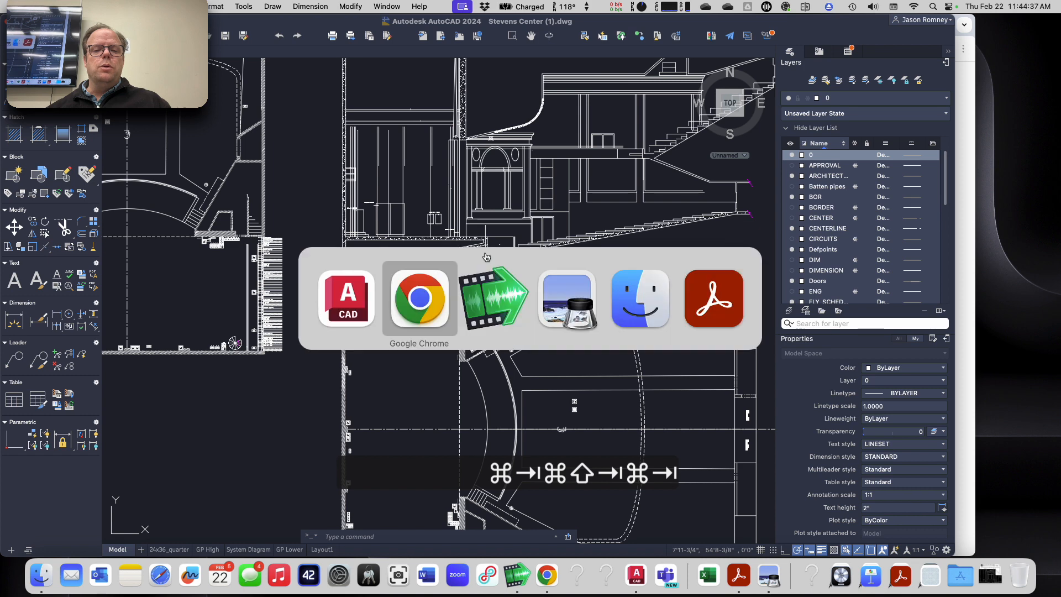
pyautogui.scroll(-3, 476, 288)
pyautogui.scroll(-3, 478, 295)
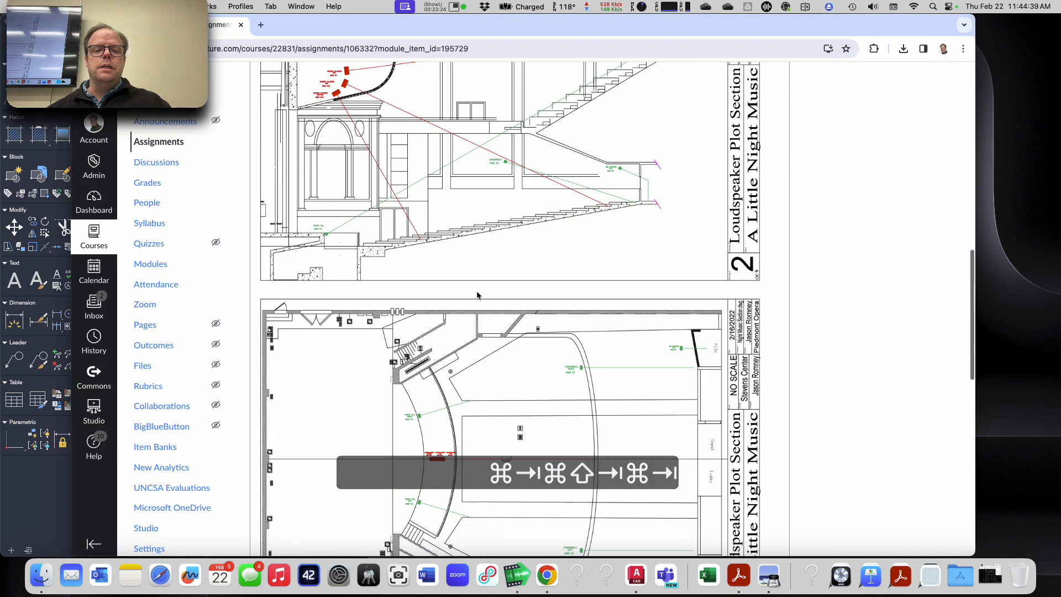
pyautogui.scroll(2, 477, 296)
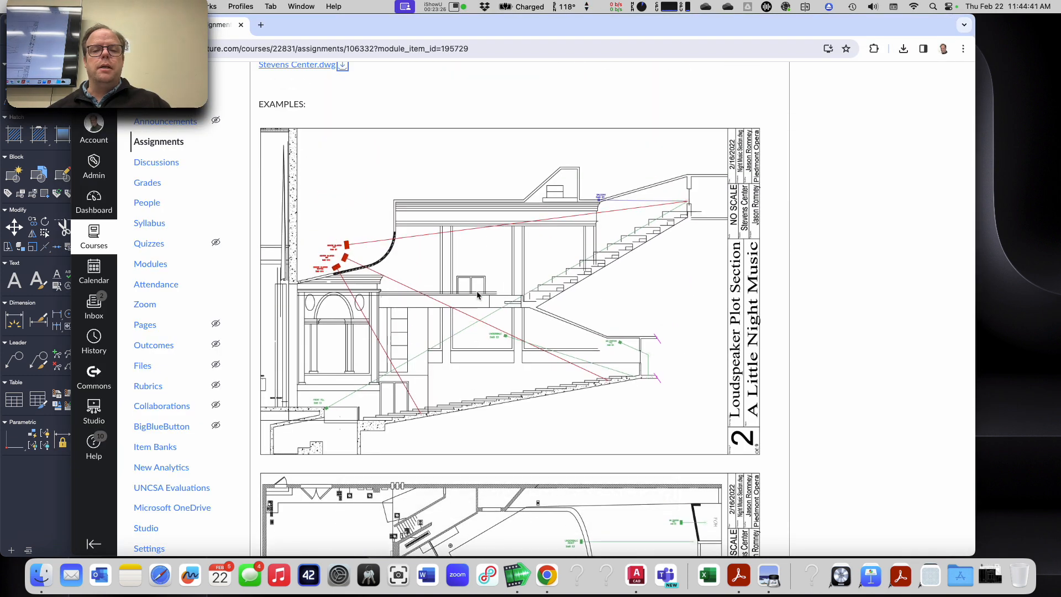
pyautogui.scroll(-1, 477, 295)
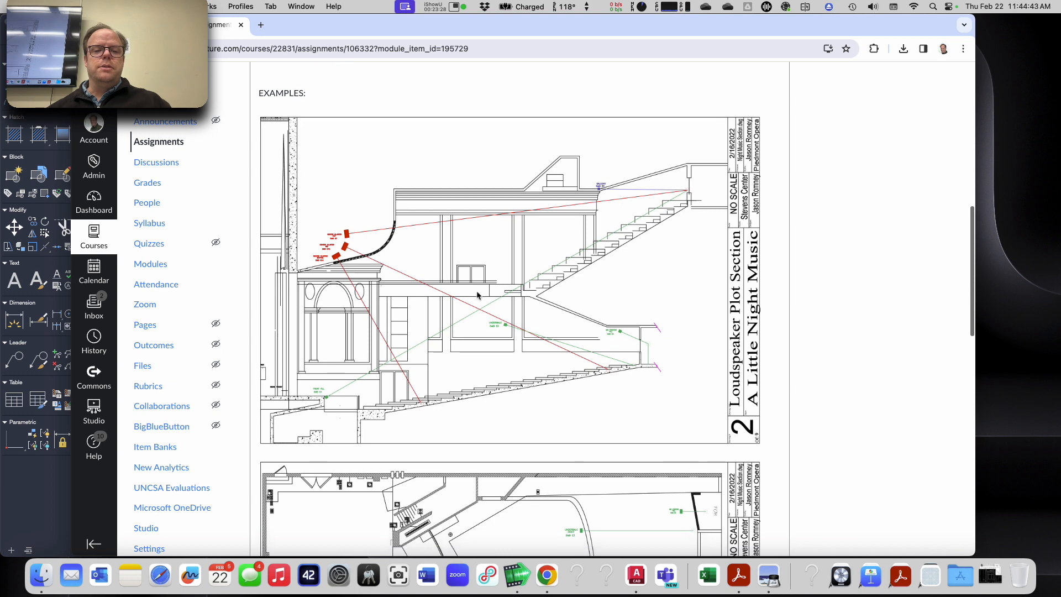
pyautogui.scroll(-1, 477, 295)
pyautogui.scroll(-2, 478, 295)
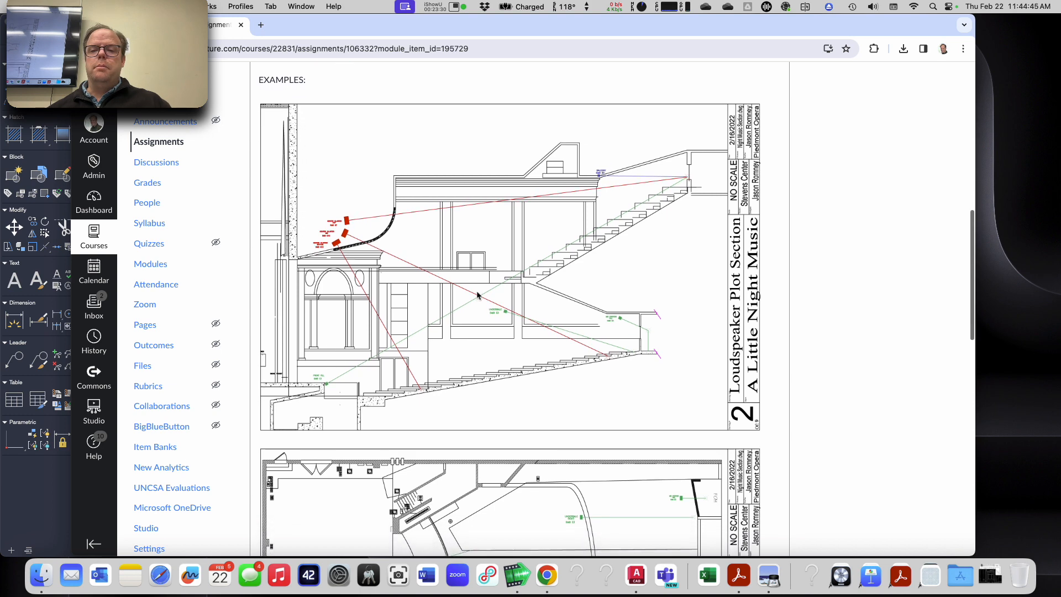
pyautogui.scroll(-10, 477, 295)
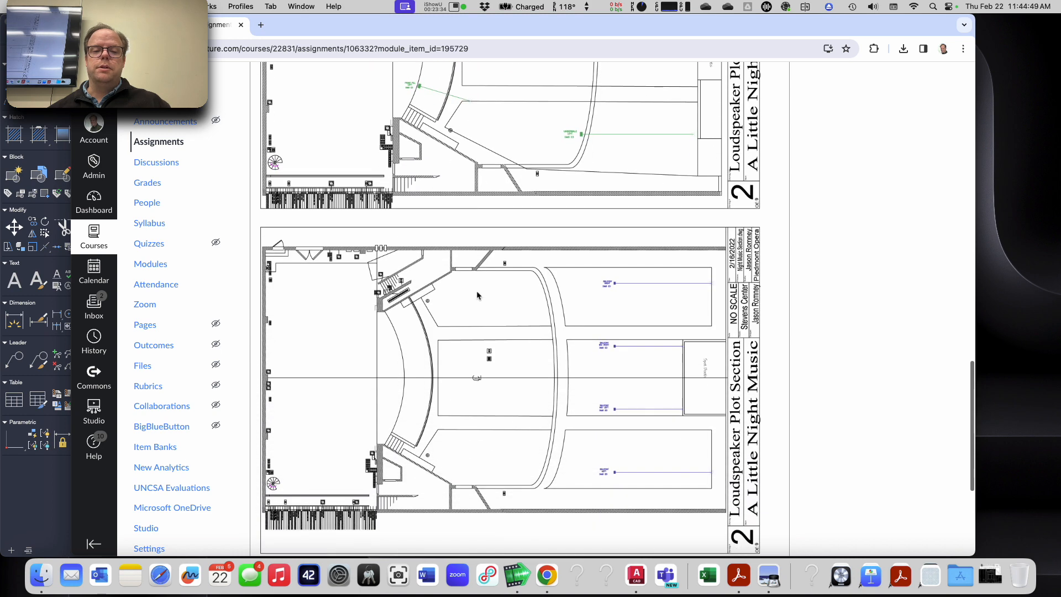
pyautogui.scroll(-1, 477, 295)
pyautogui.scroll(14, 477, 295)
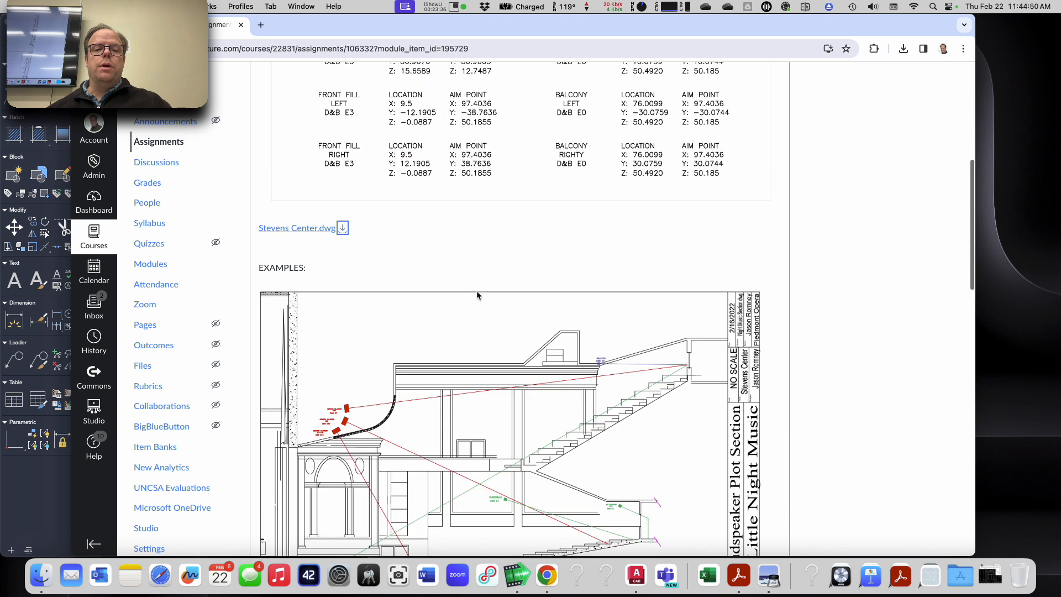
pyautogui.scroll(-6, 478, 294)
pyautogui.scroll(1, 478, 295)
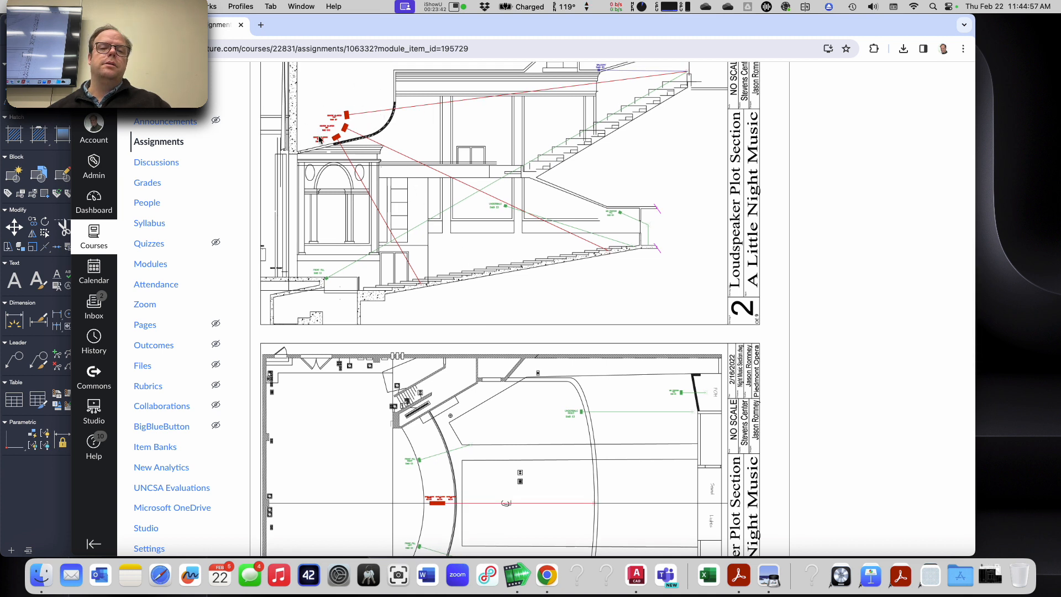
# Step: Compare the loudspeaker positions and aim lines in the example section with those in the orchestra and balcony plan examples
pyautogui.scroll(-1, 347, 125)
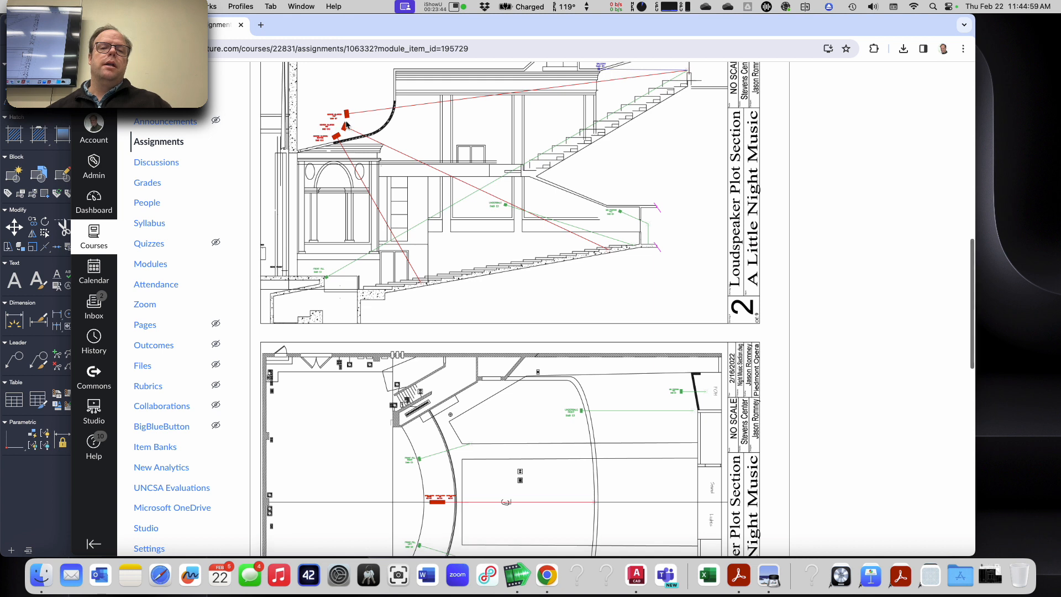
pyautogui.scroll(-2, 347, 126)
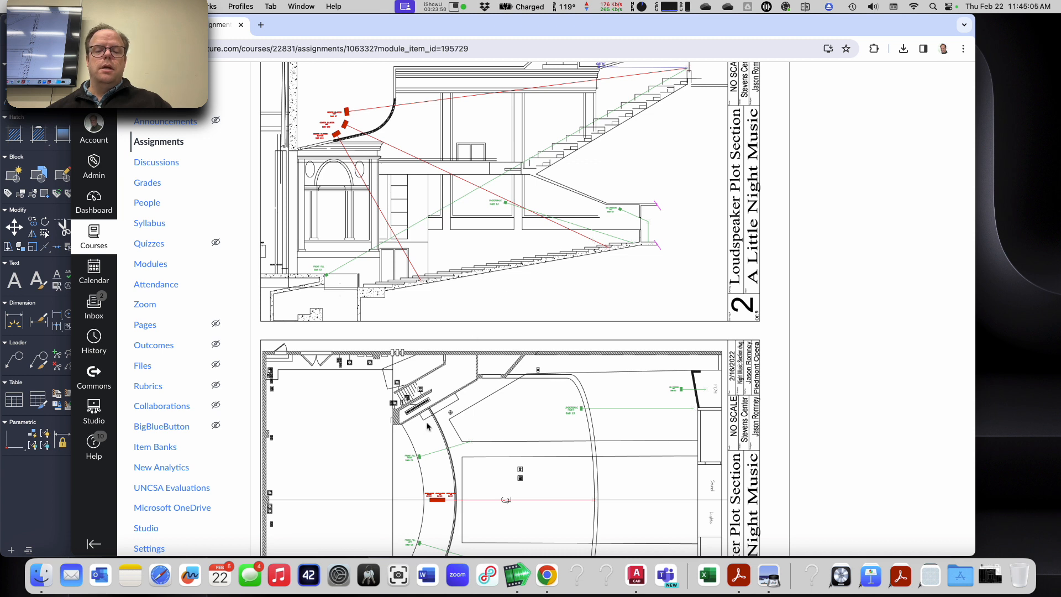
pyautogui.scroll(-2, 329, 271)
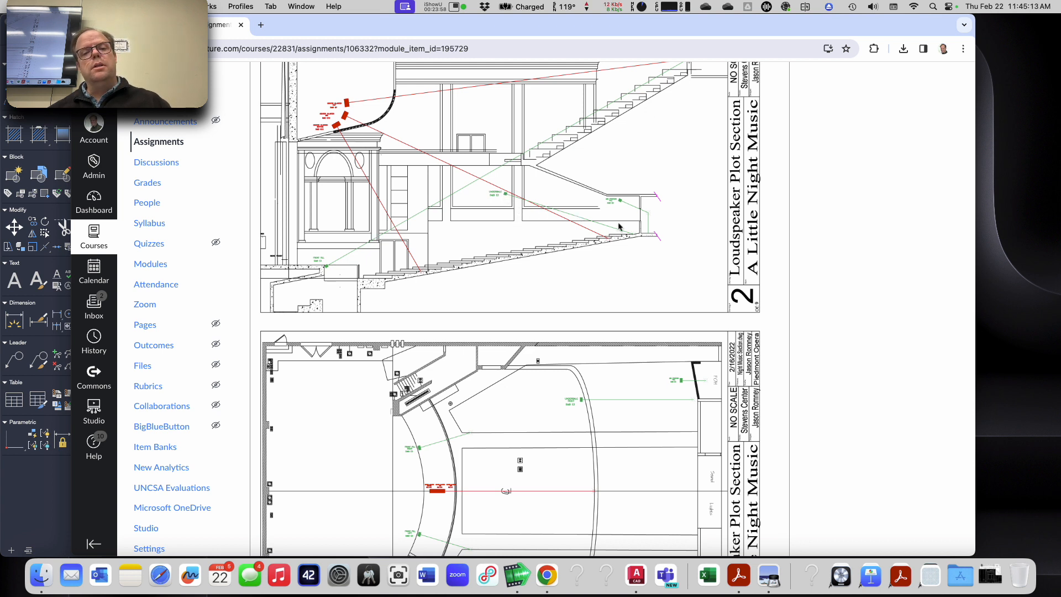
pyautogui.scroll(5, 571, 266)
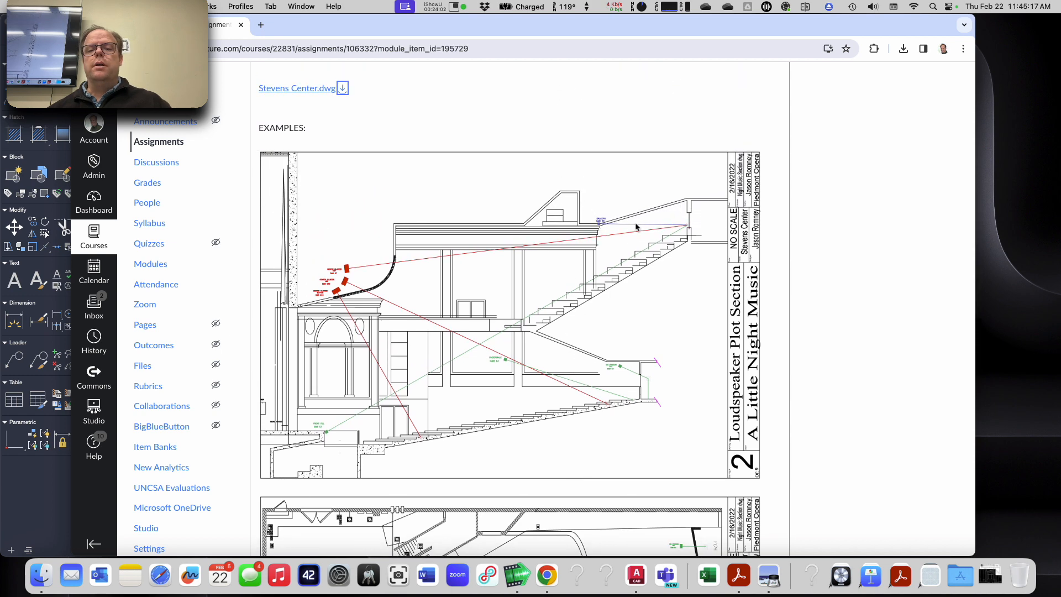
pyautogui.scroll(-10, 607, 300)
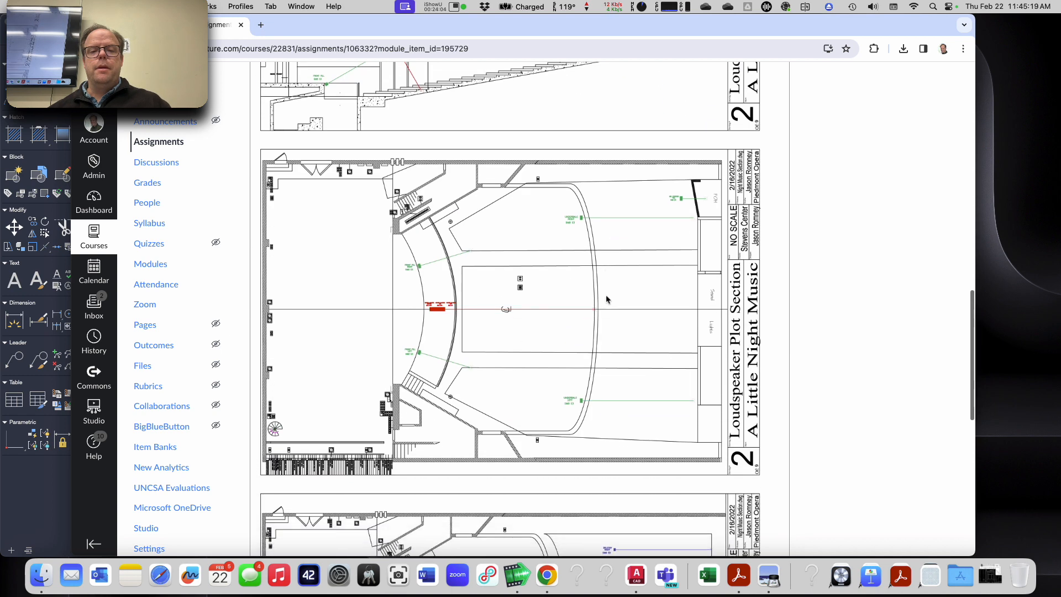
pyautogui.scroll(-2, 604, 297)
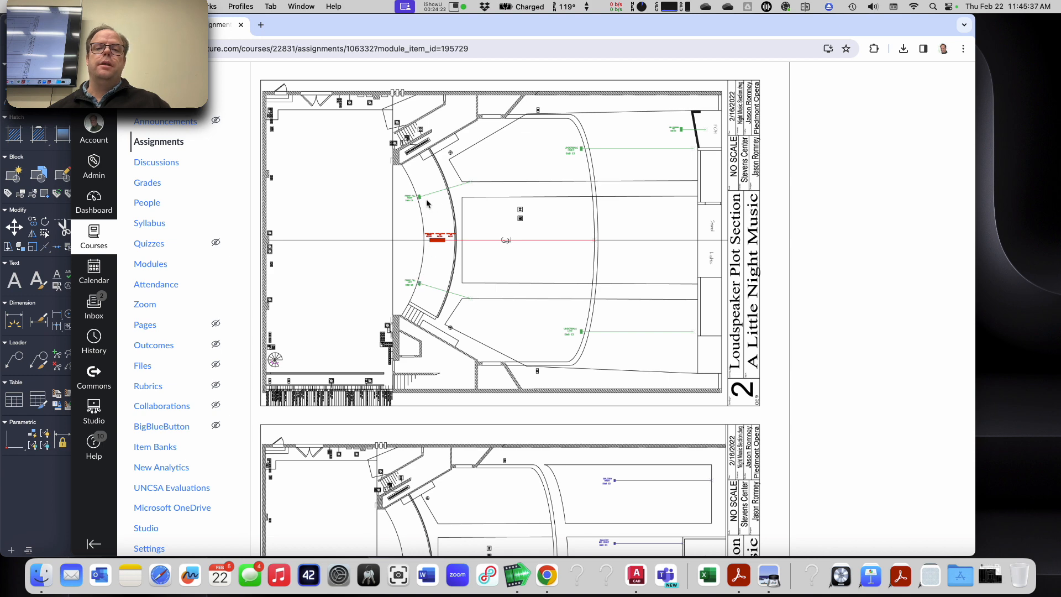
pyautogui.scroll(10, 434, 257)
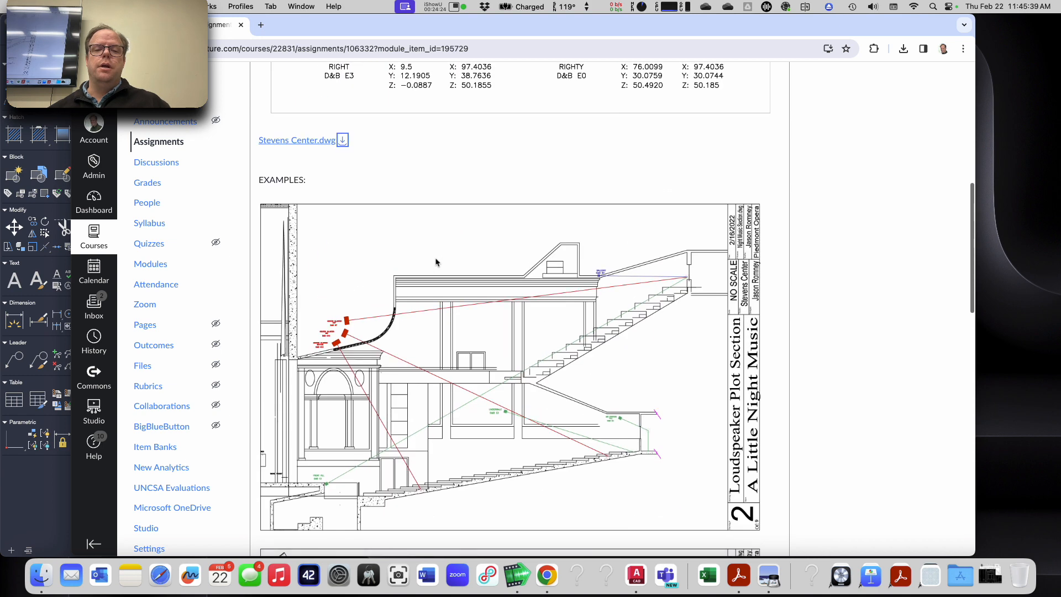
pyautogui.scroll(-5, 630, 290)
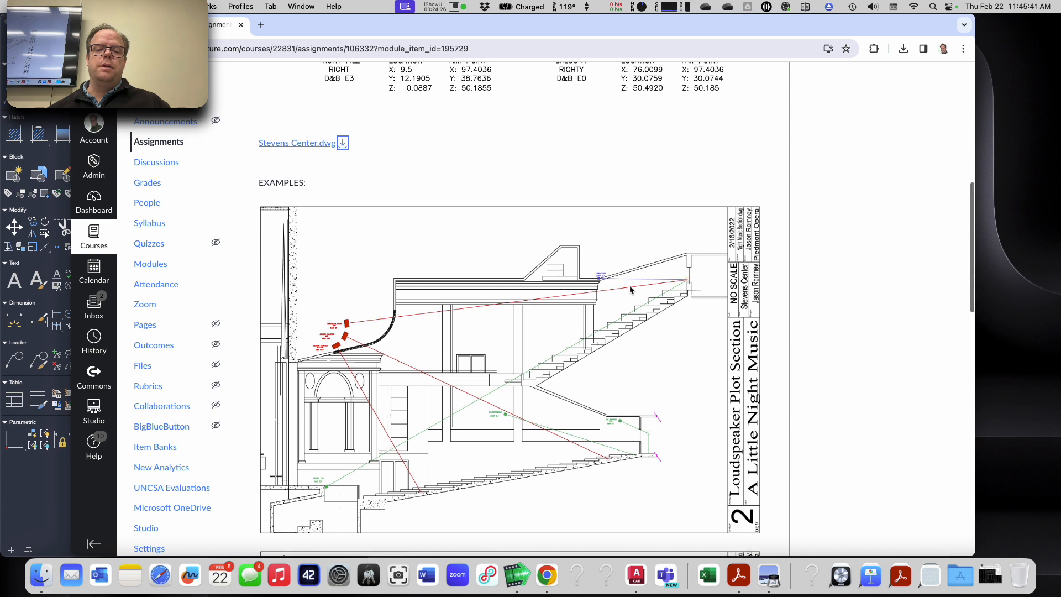
pyautogui.scroll(-6, 630, 290)
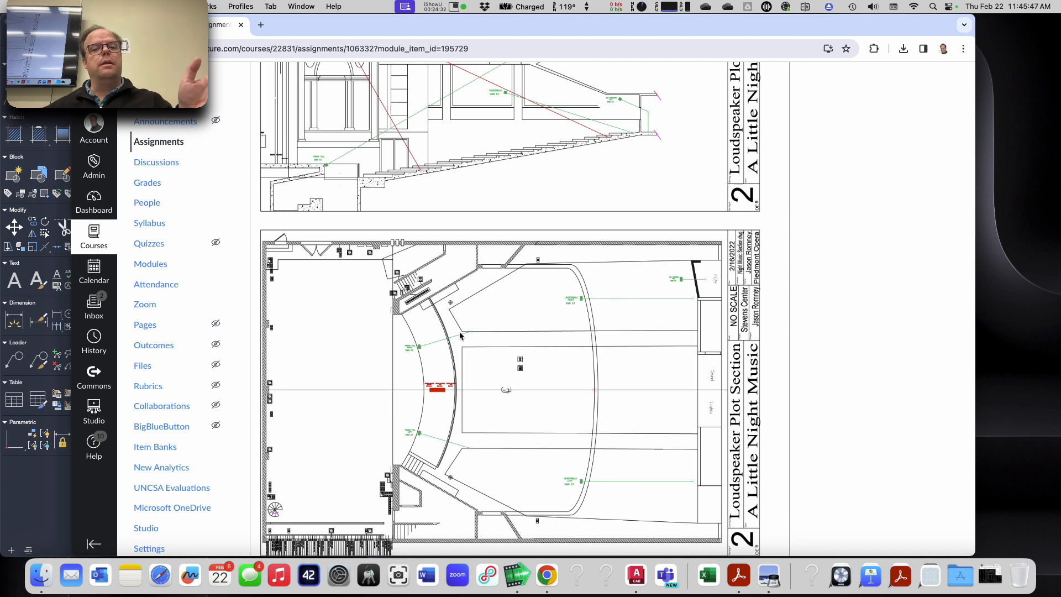
pyautogui.scroll(-1, 459, 337)
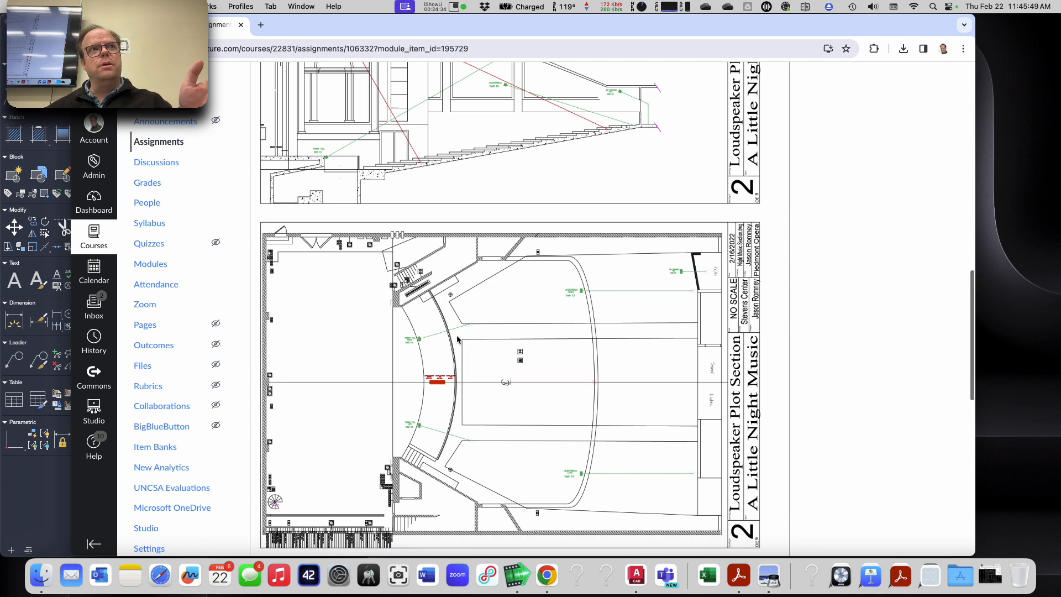
pyautogui.scroll(-10, 458, 340)
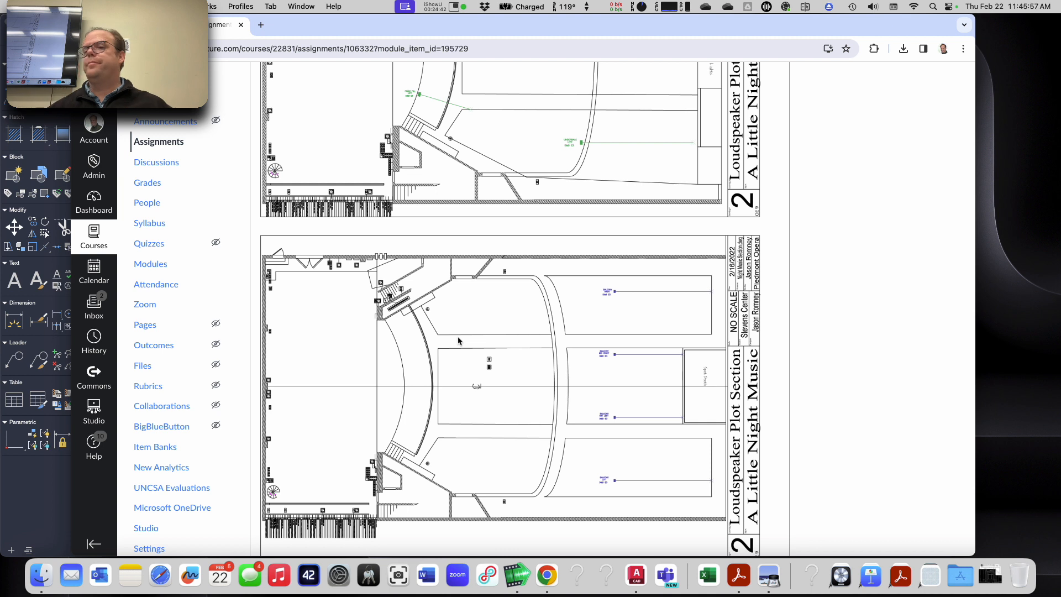
pyautogui.scroll(3, 464, 346)
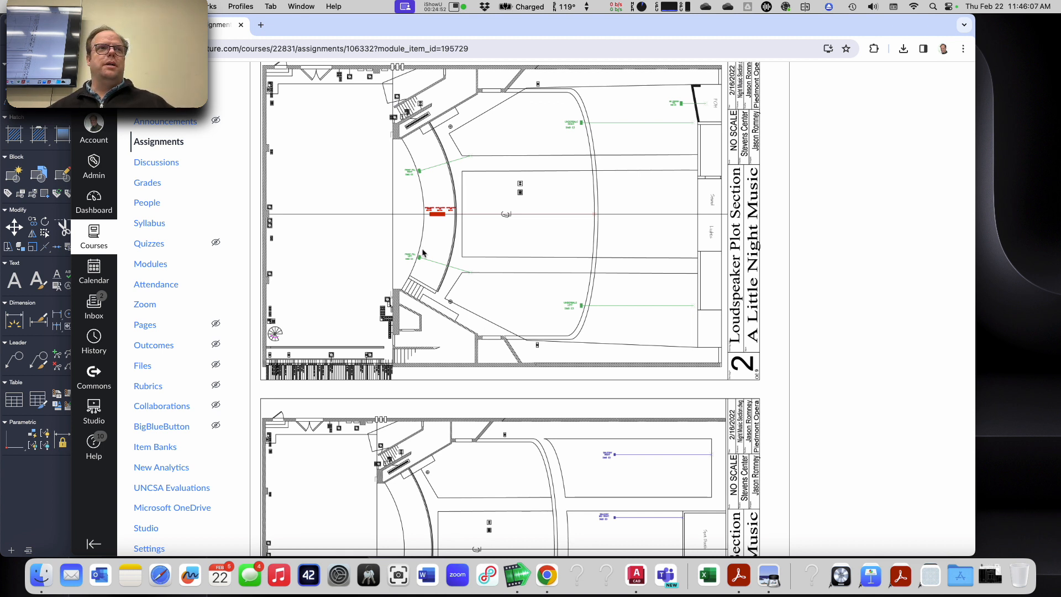
pyautogui.scroll(1, 374, 279)
pyautogui.scroll(15, 373, 279)
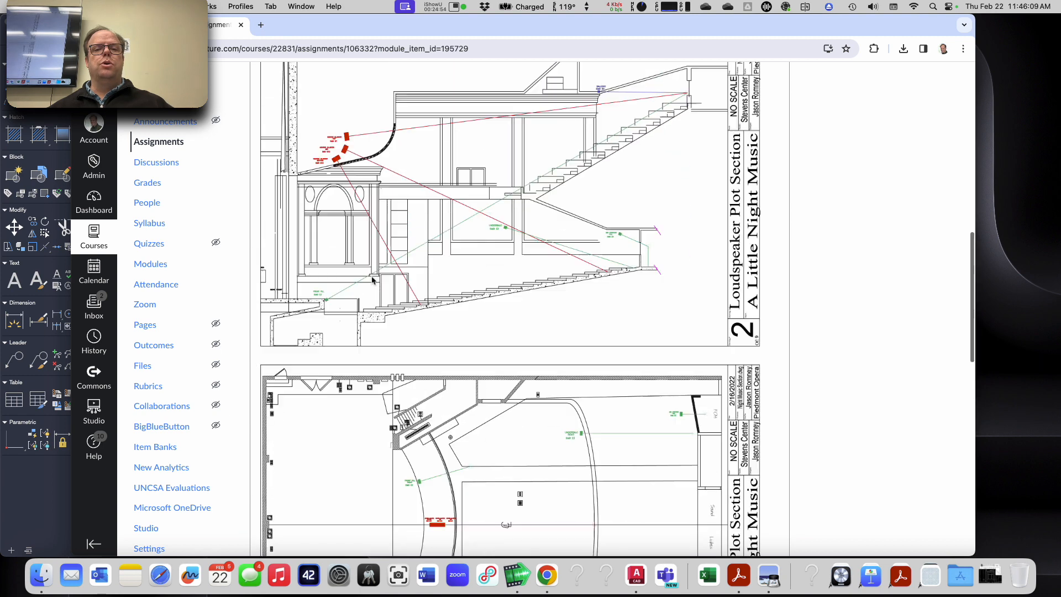
# Step: Review the assignment's list of loudspeaker labels, XYZ locations and aim points against the example plots and the AutoCAD drawing
pyautogui.scroll(1, 370, 282)
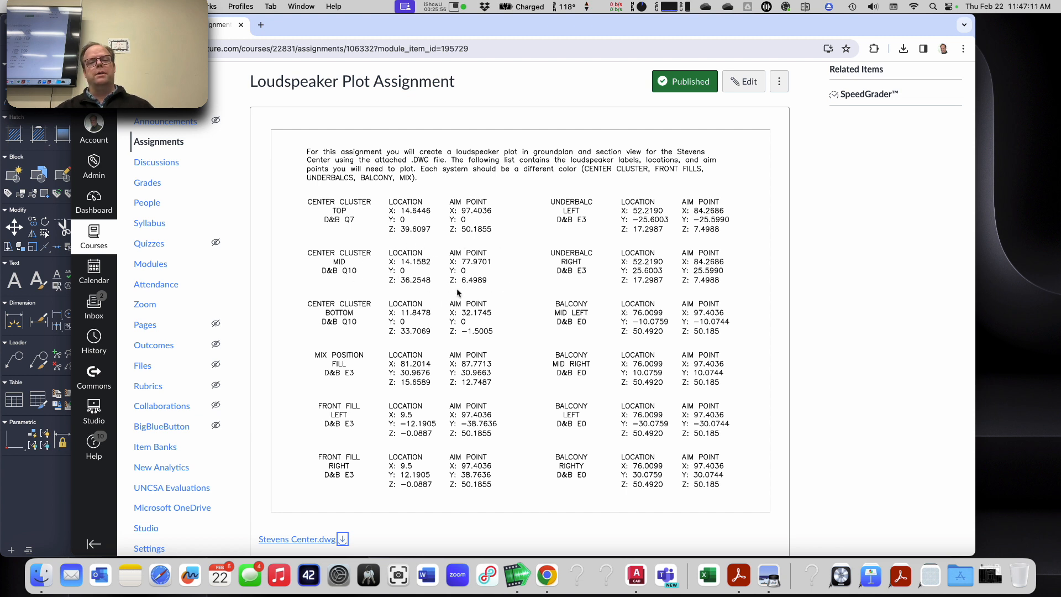
pyautogui.scroll(-8, 453, 308)
pyautogui.scroll(-3, 453, 308)
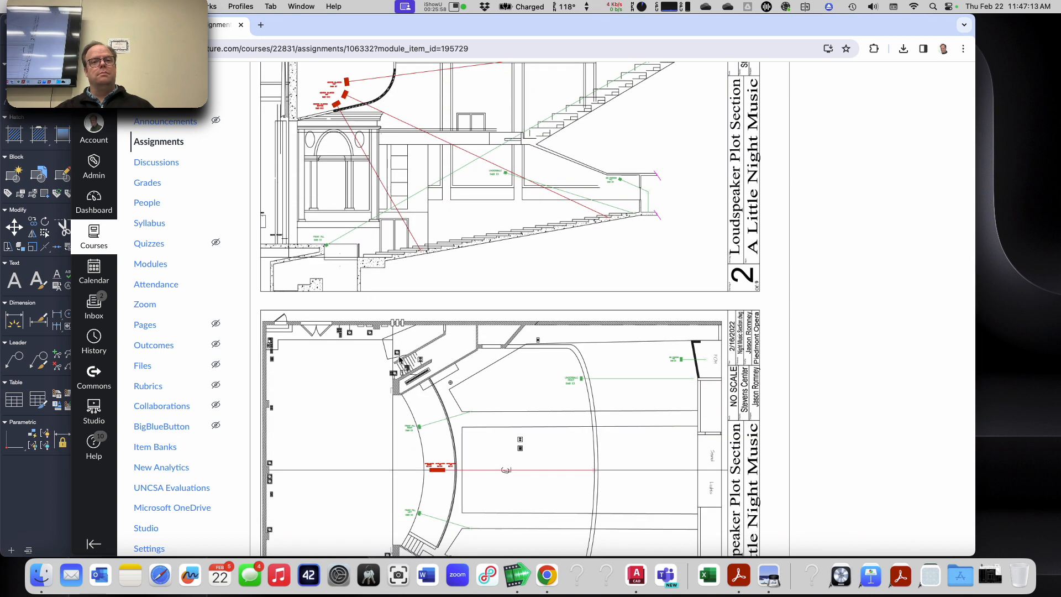
pyautogui.scroll(6, 442, 492)
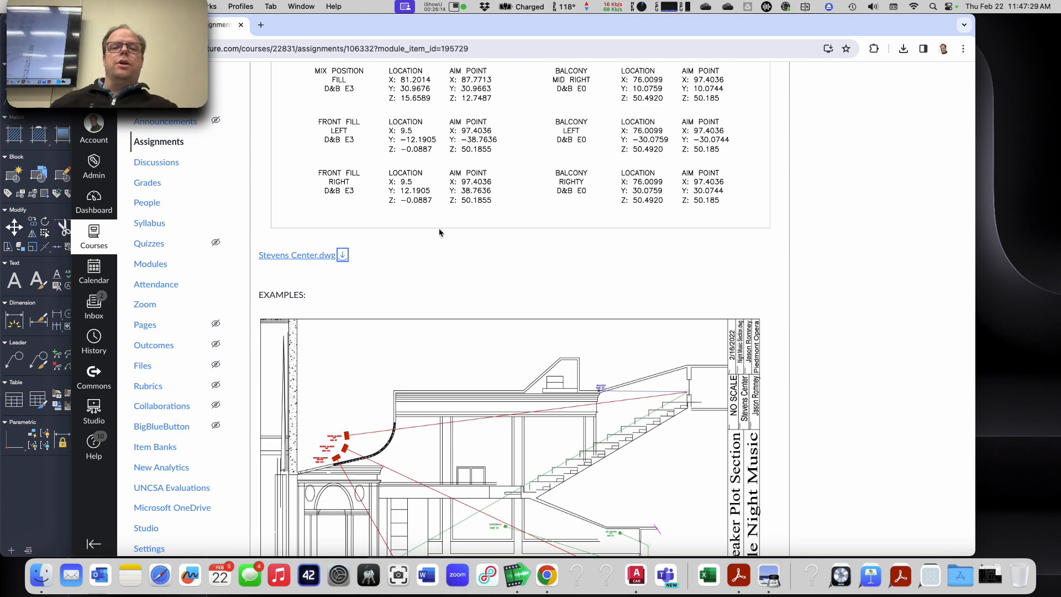
pyautogui.scroll(5, 440, 238)
pyautogui.scroll(5, 439, 238)
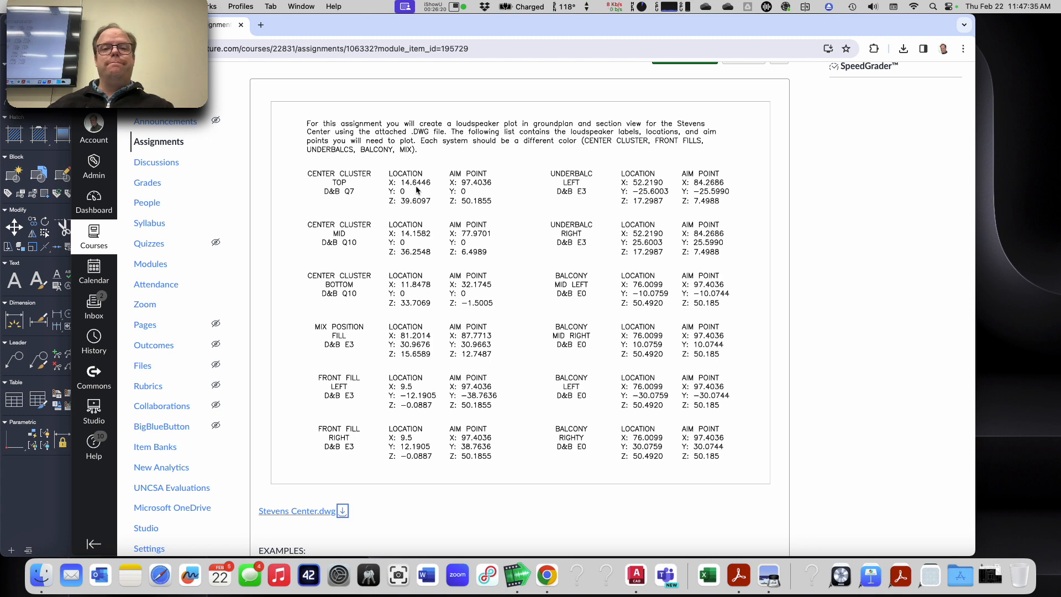
pyautogui.press('super+Tab')
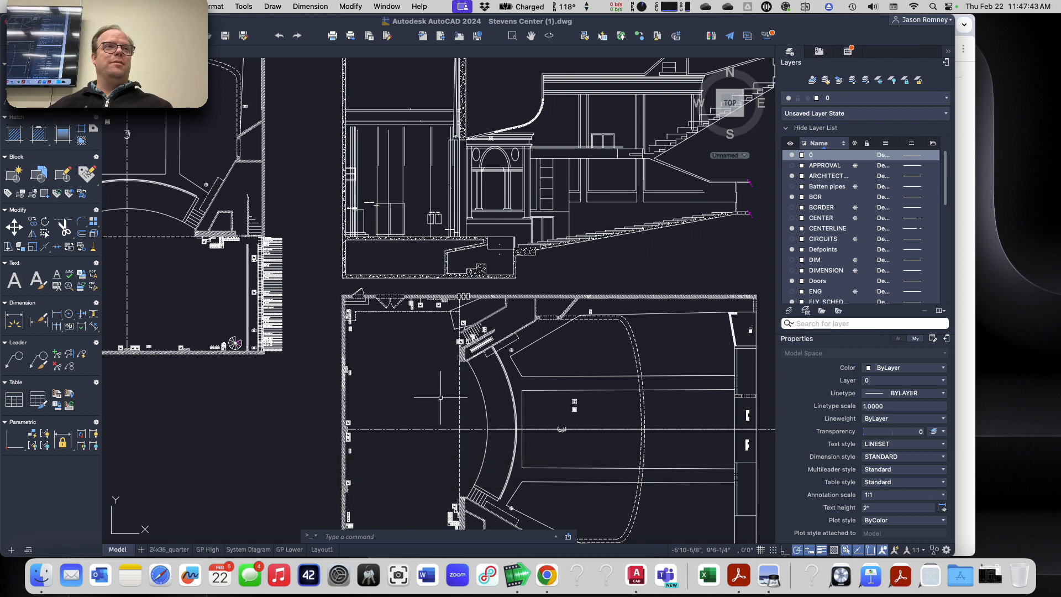
pyautogui.press('super+Tab')
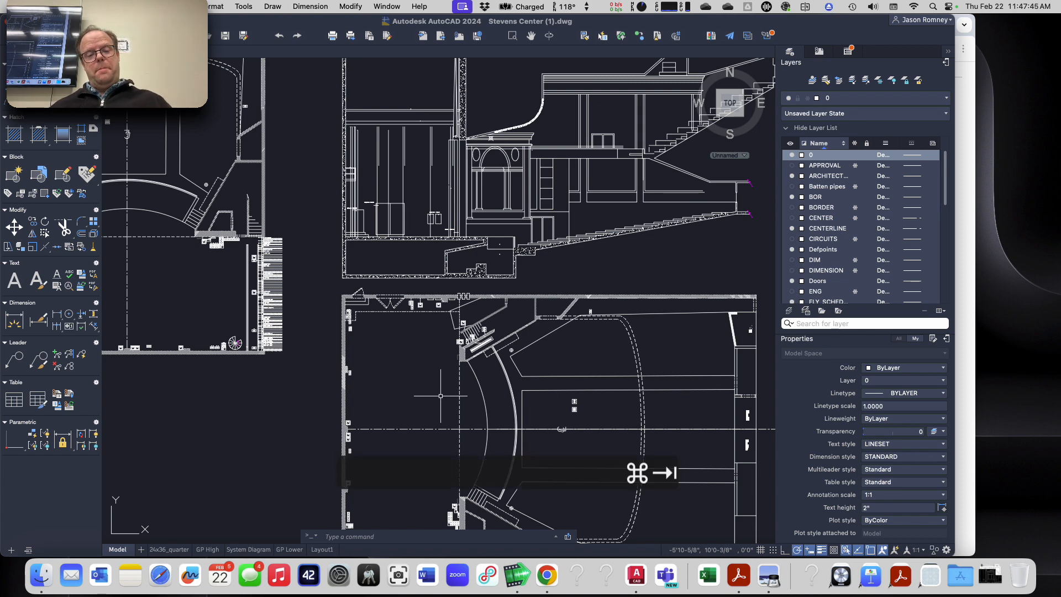
pyautogui.press('super+shift+Tab')
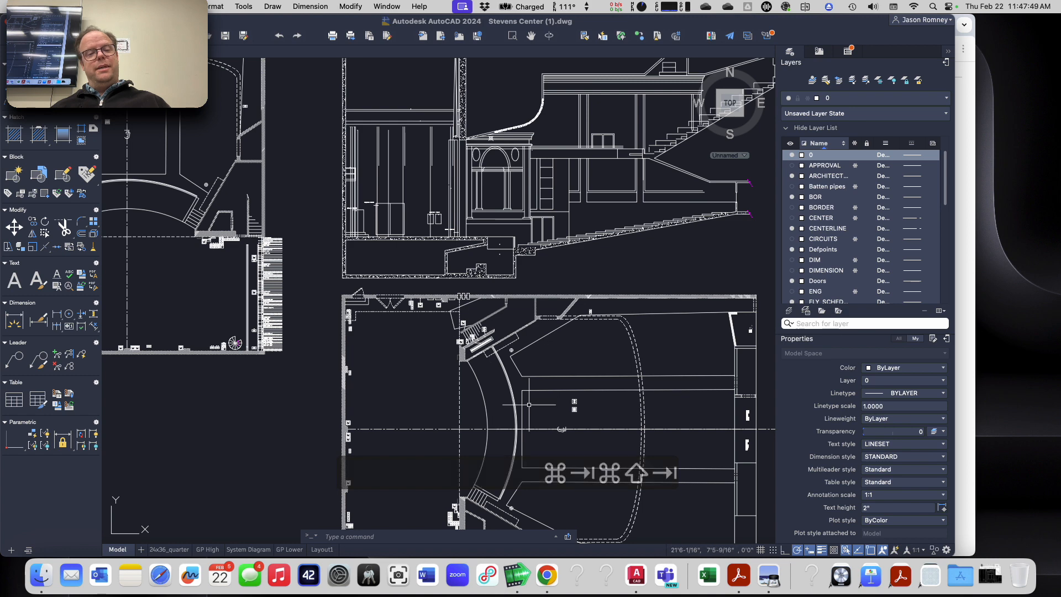
pyautogui.press('super+Tab')
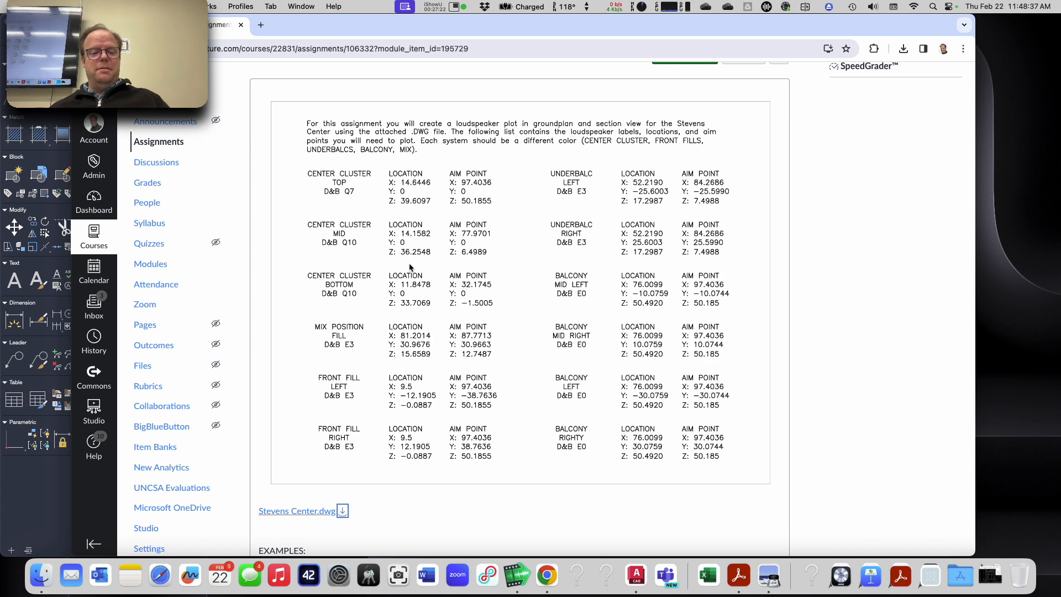
# Step: Switch to AutoCAD and set the drawing's length units to Decimal
pyautogui.press('super+Tab')
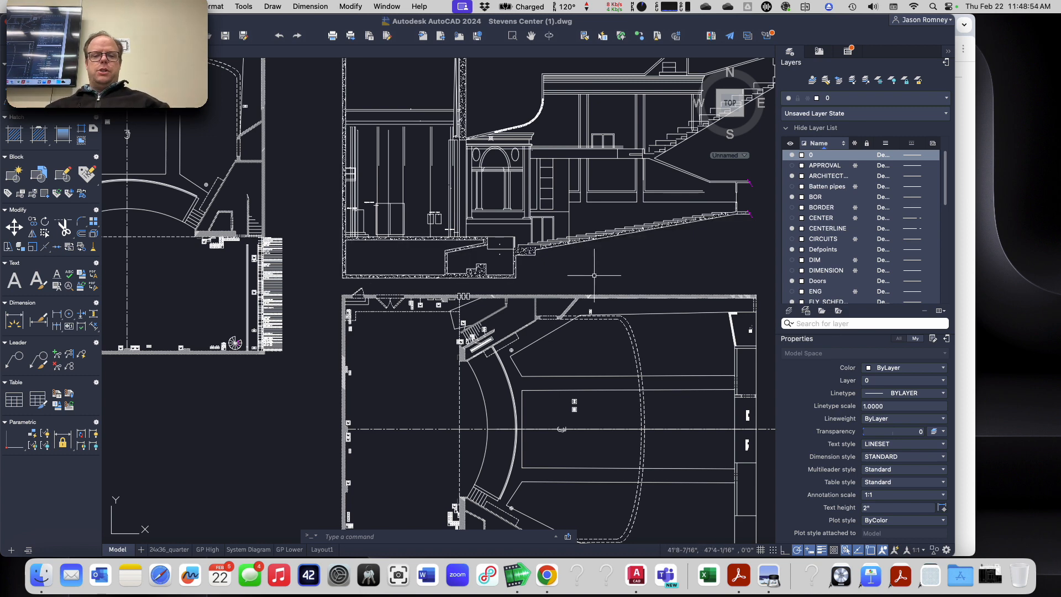
pyautogui.write('units')
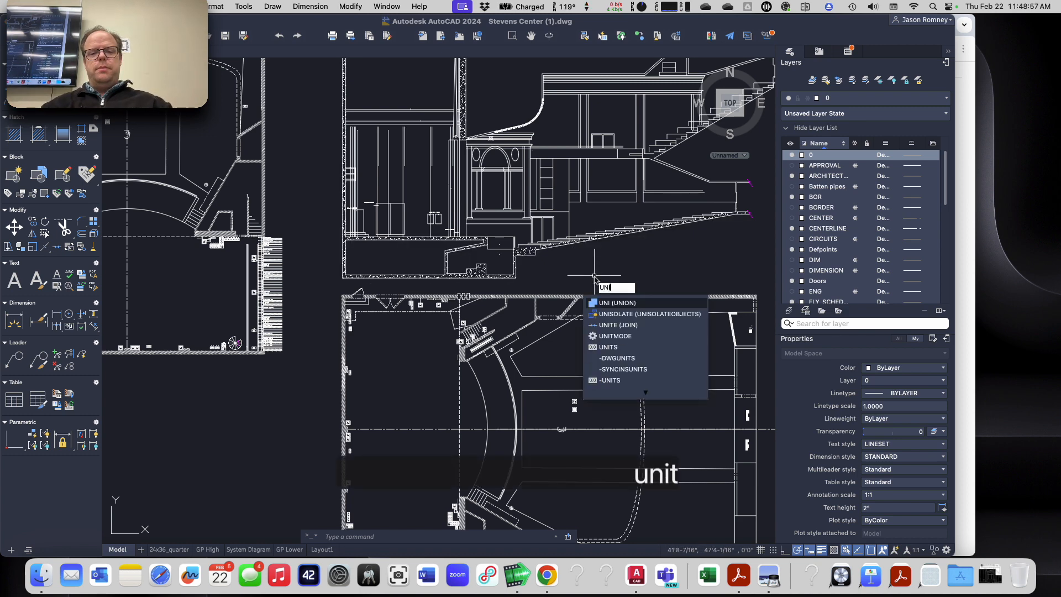
pyautogui.press('Return')
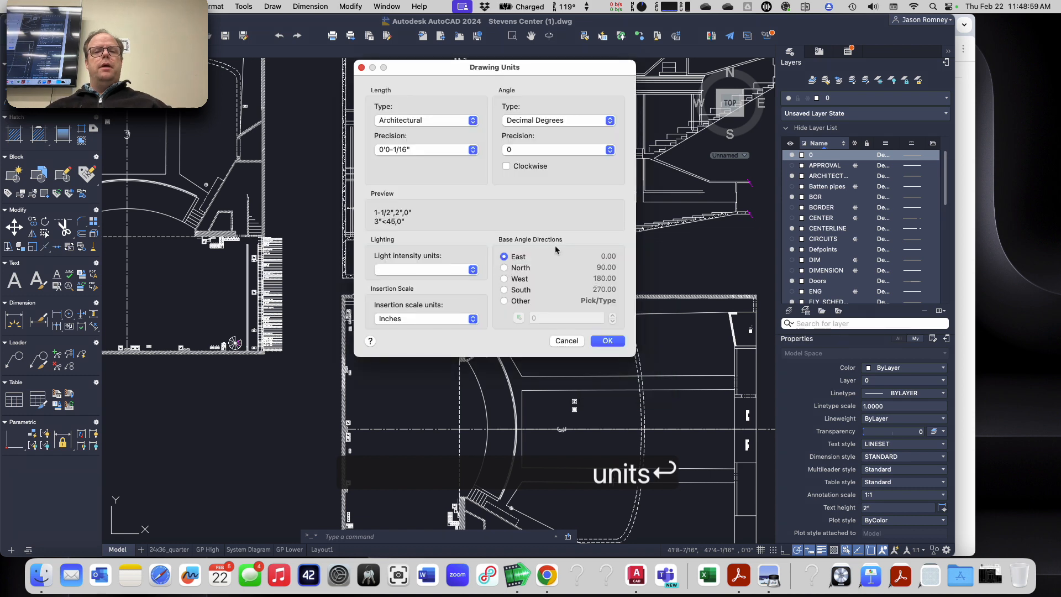
pyautogui.click(456, 124)
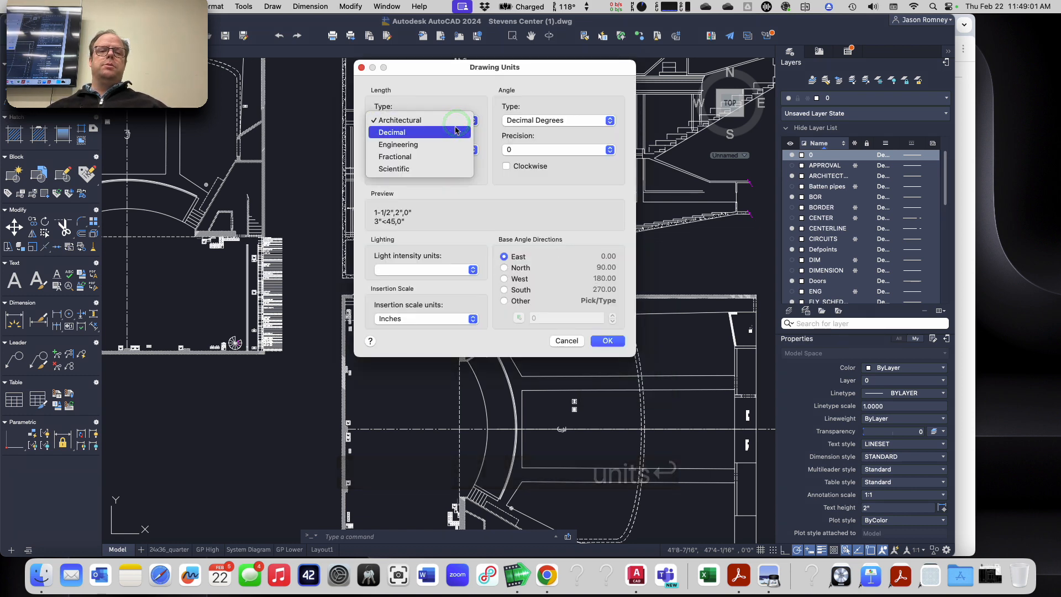
pyautogui.click(456, 131)
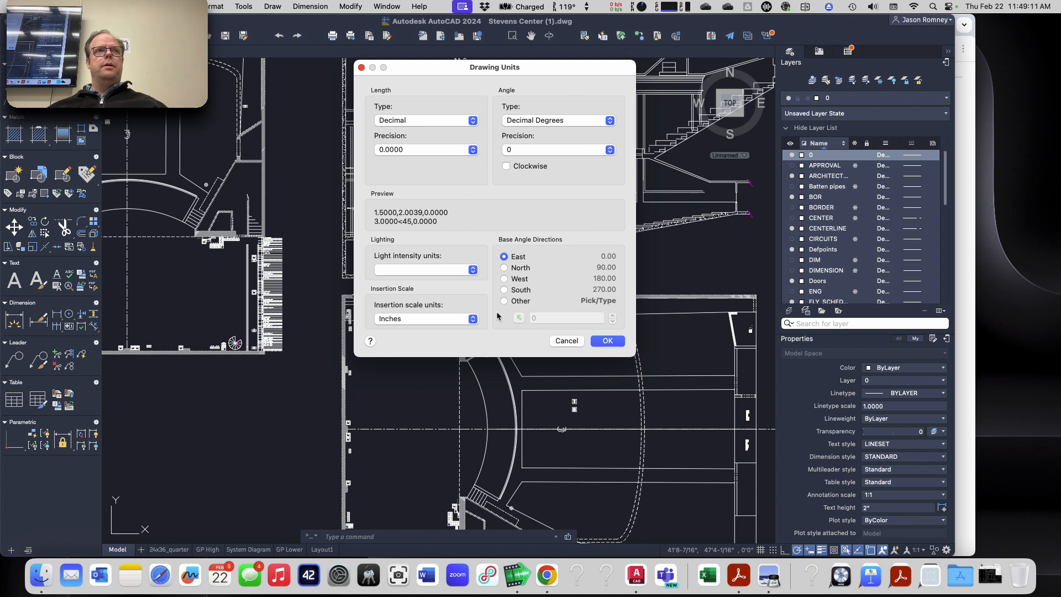
pyautogui.click(605, 341)
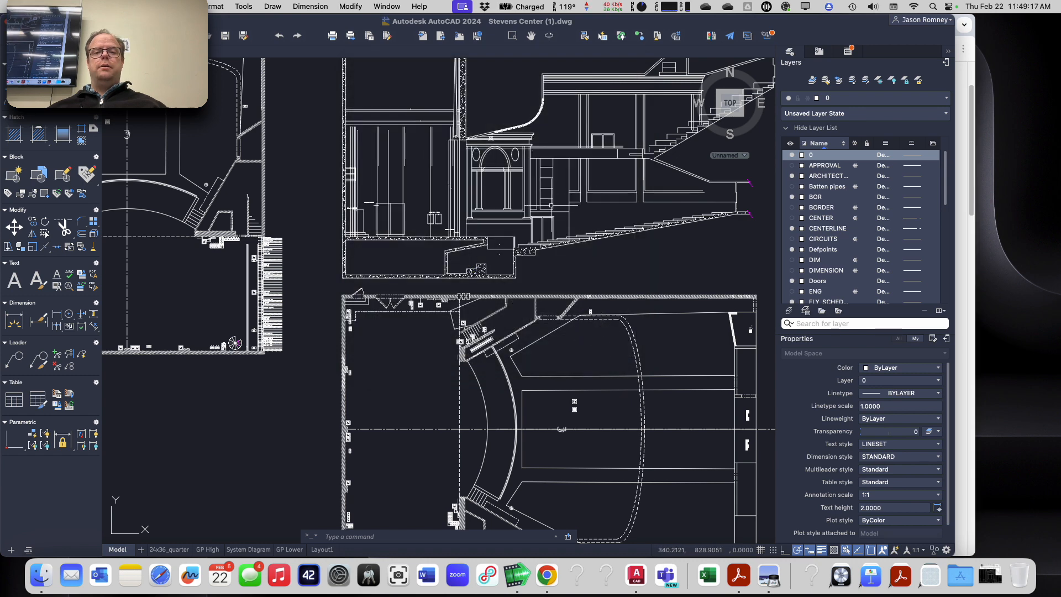
# Step: Measure the width and height of the door above the seating steps in the section view
pyautogui.scroll(5, 549, 232)
pyautogui.write('MEA')
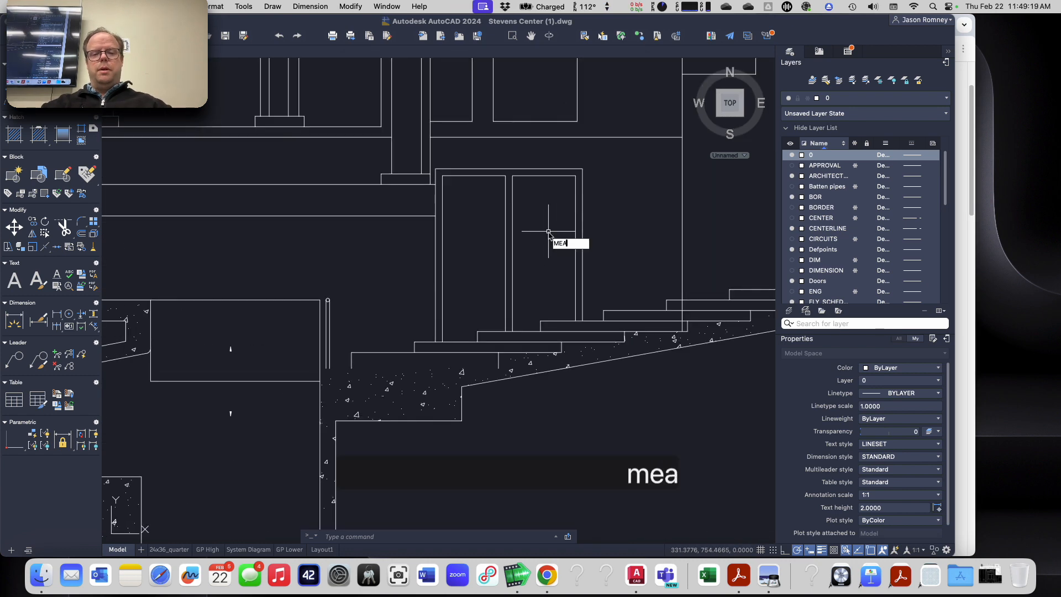
pyautogui.press('Return')
pyautogui.scroll(4, 549, 233)
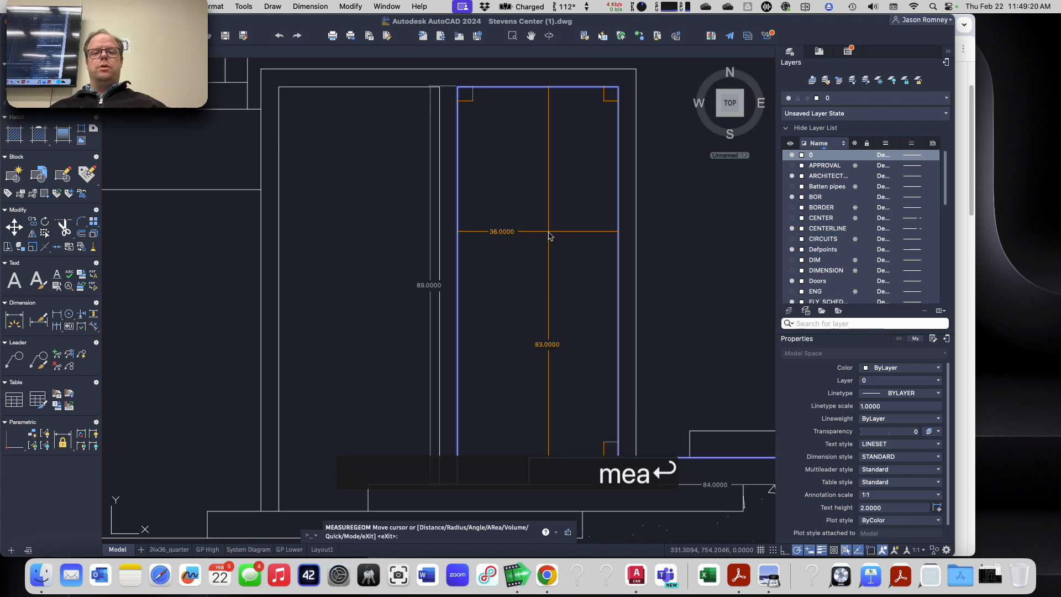
pyautogui.scroll(2, 549, 236)
pyautogui.scroll(-4, 516, 288)
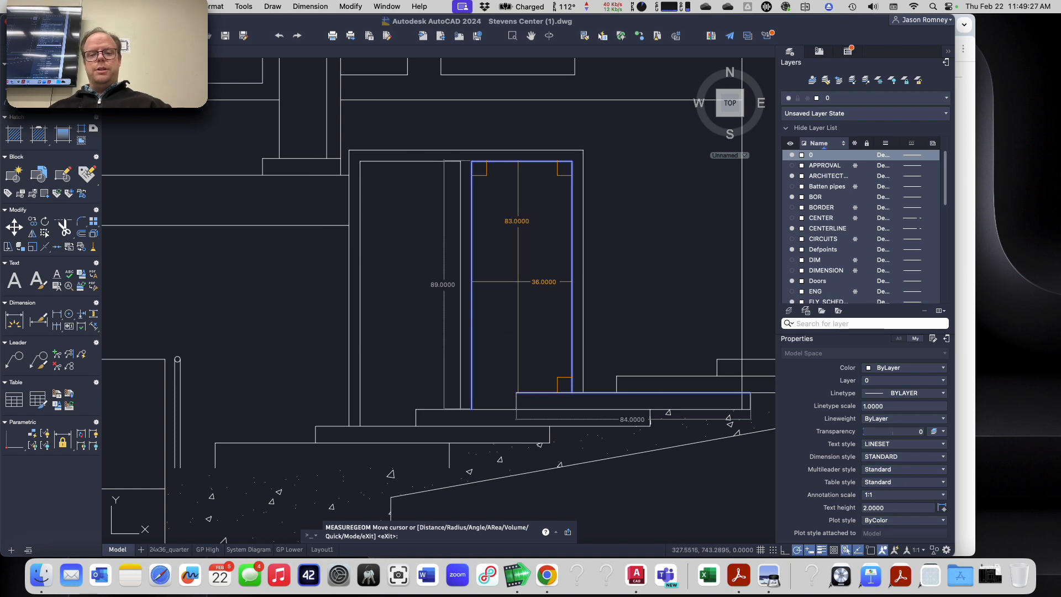
pyautogui.press('Escape')
pyautogui.press('Escape')
# Step: Check the length of the short angled seating line near the stage in the plan below the section
pyautogui.scroll(-4, 508, 303)
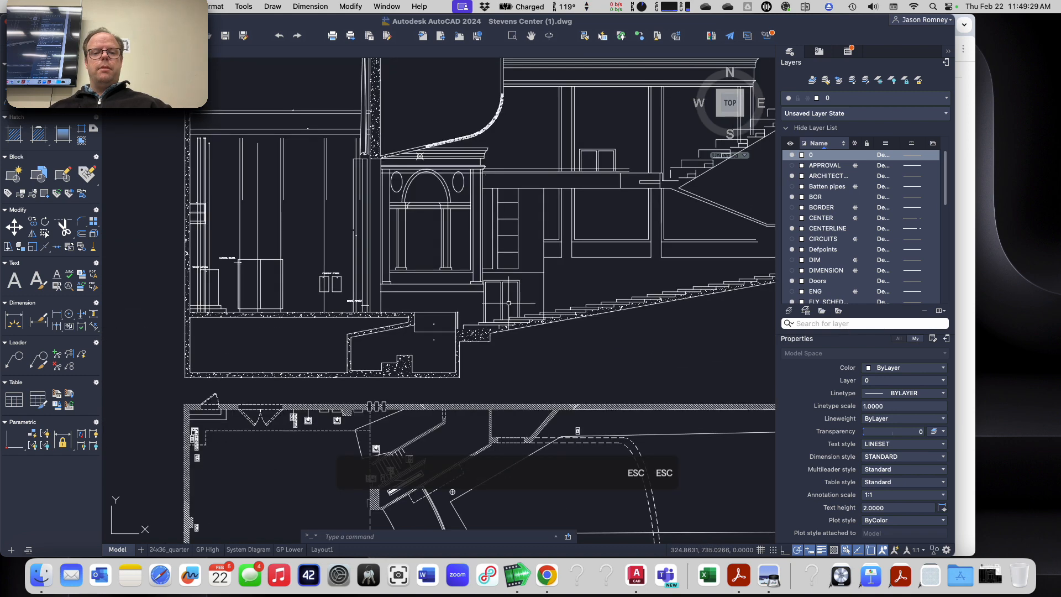
pyautogui.scroll(-5, 508, 303)
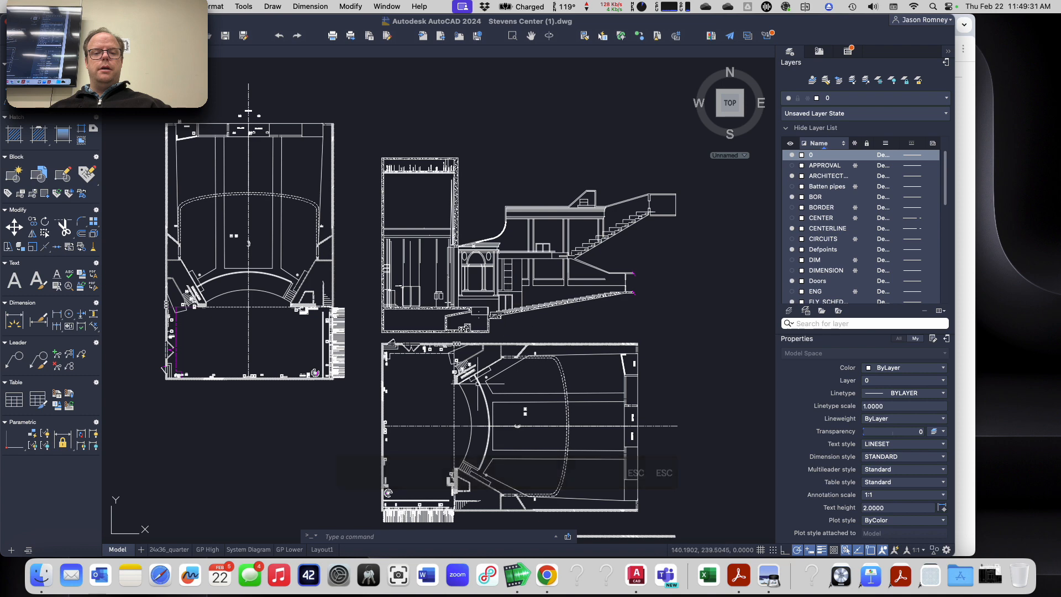
pyautogui.scroll(8, 484, 389)
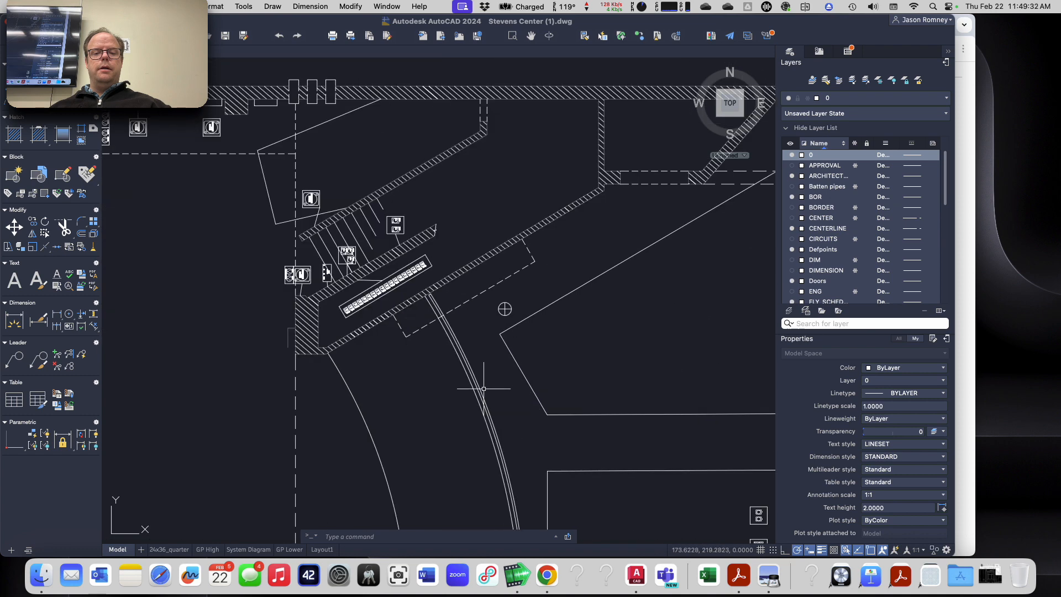
pyautogui.click(513, 357)
pyautogui.moveTo(501, 333)
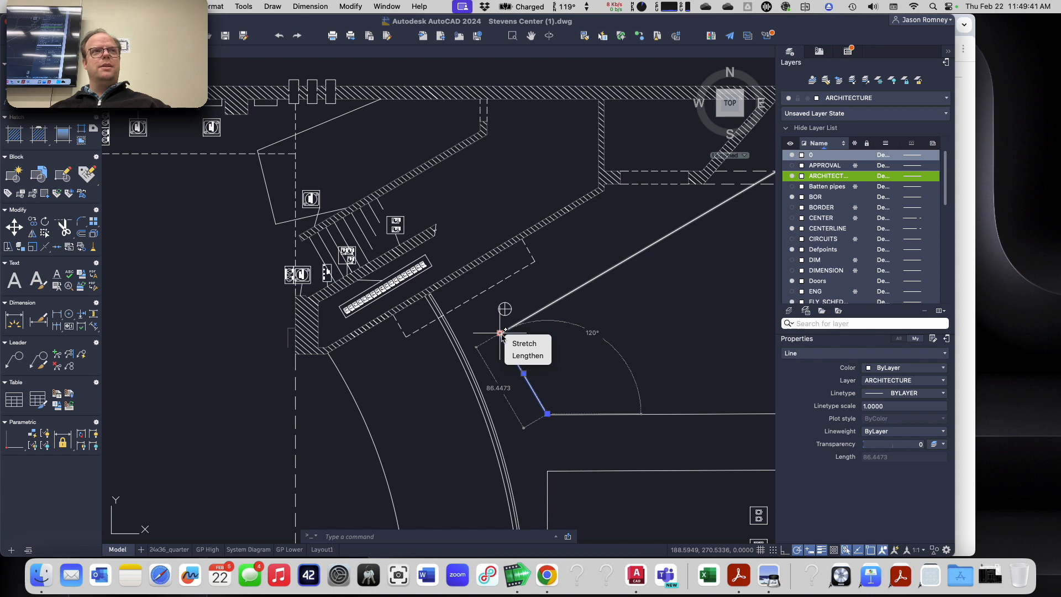
pyautogui.press('Escape')
pyautogui.press('Escape')
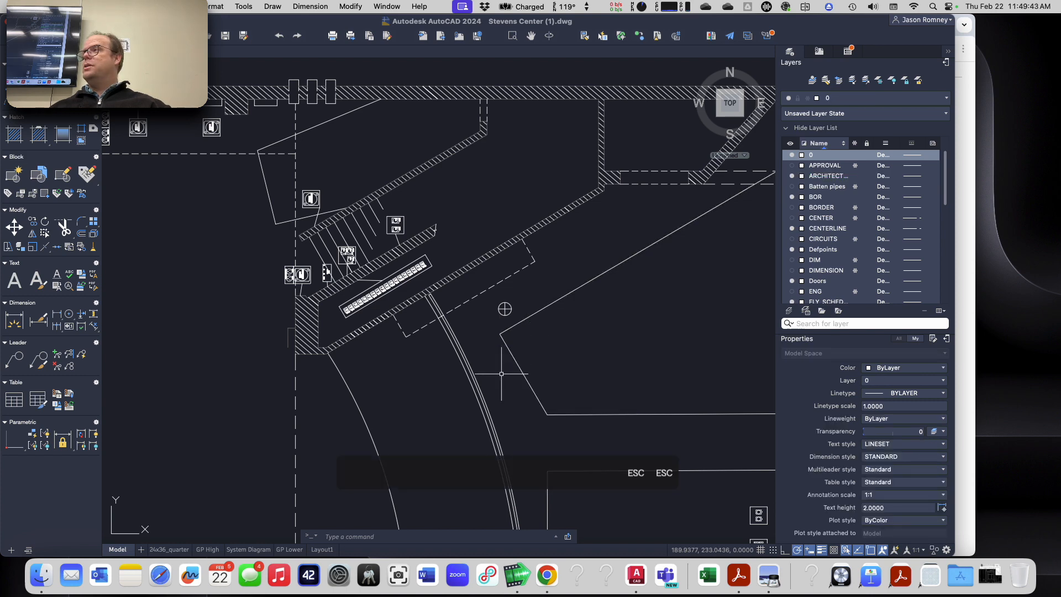
# Step: Switch to Chrome to glance at the loudspeaker coordinate list and return to AutoCAD
pyautogui.scroll(-2, 501, 374)
pyautogui.press('super+Tab')
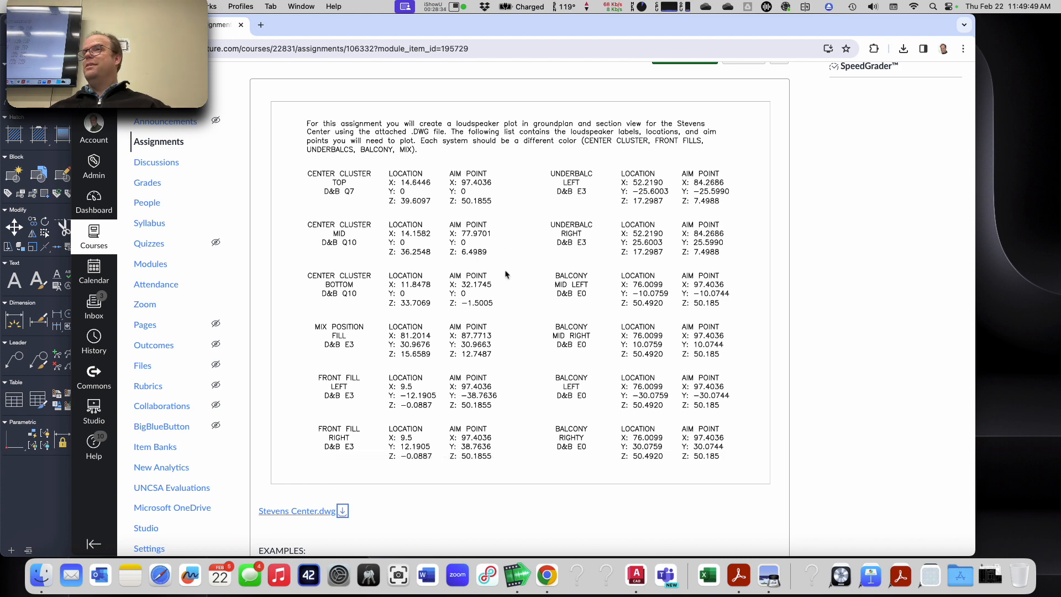
pyautogui.press('super+Tab')
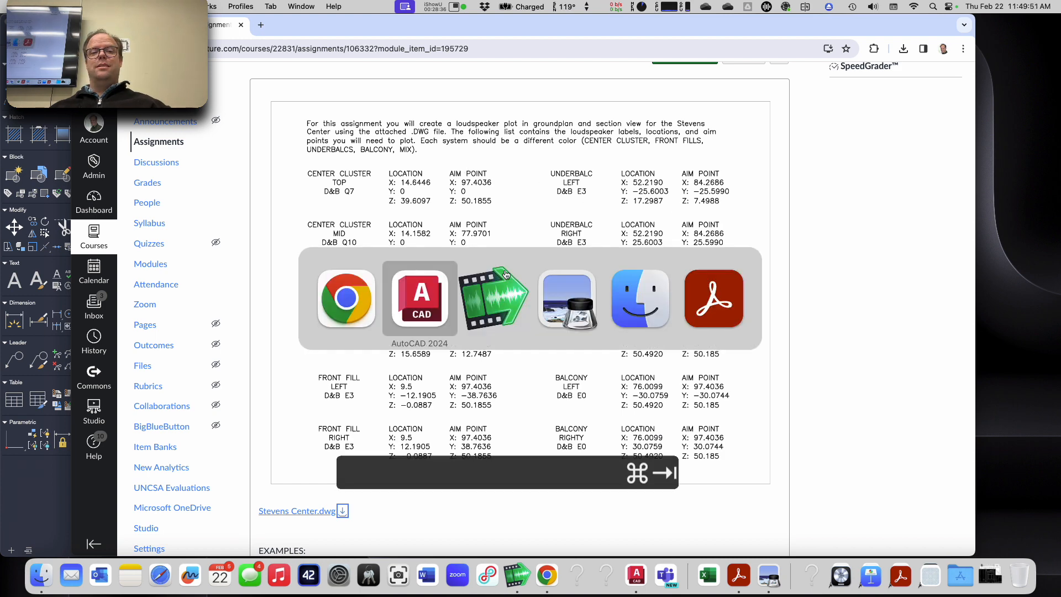
# Step: Scale all objects in the drawing by a factor of 1/12 about the base point 0,0
pyautogui.scroll(-3, 424, 374)
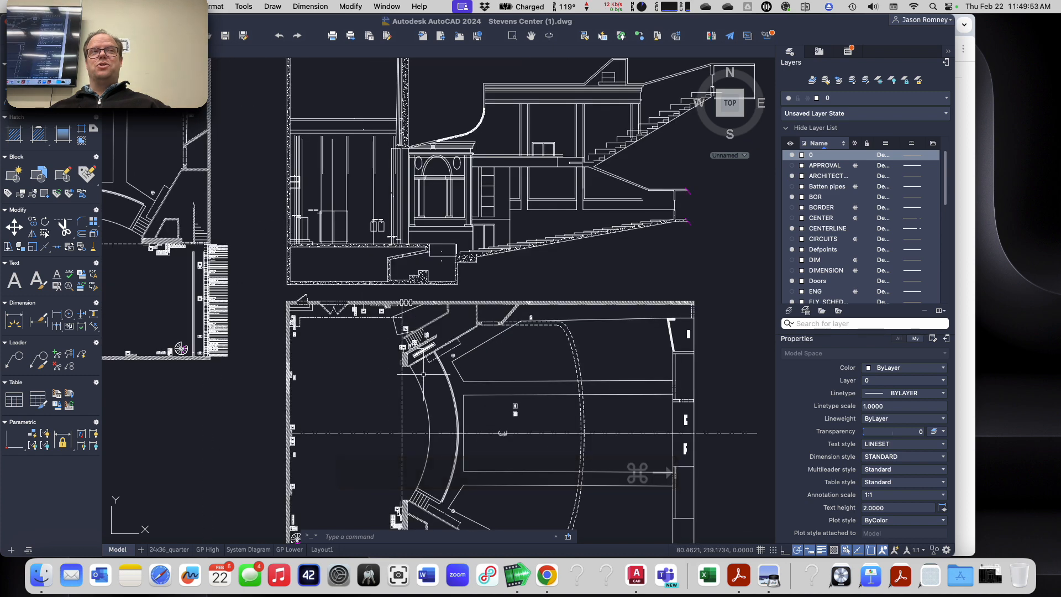
pyautogui.moveTo(423, 374); pyautogui.dragTo(475, 279, button='middle')
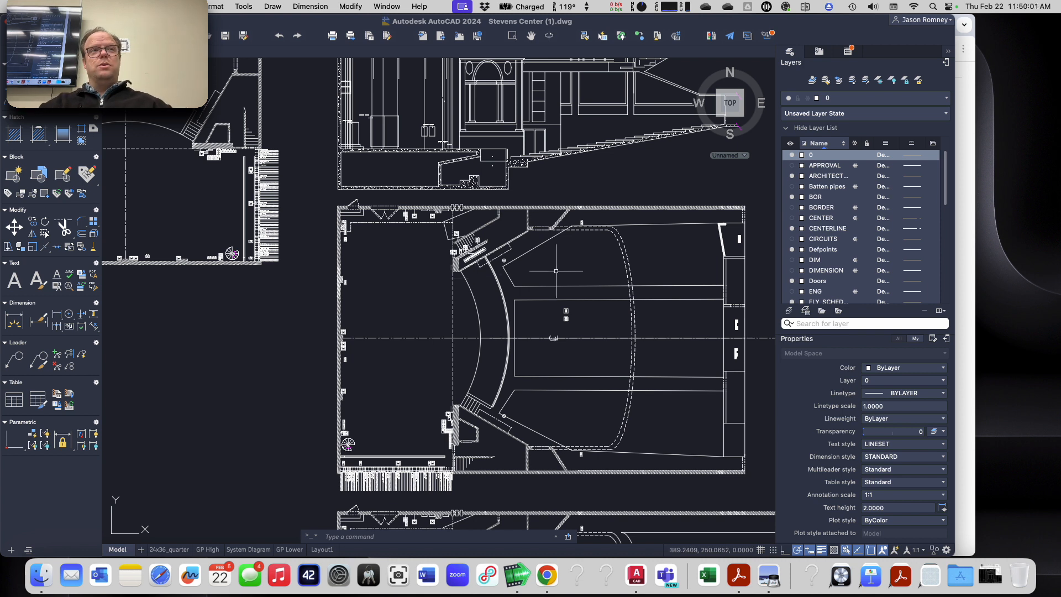
pyautogui.write('scale')
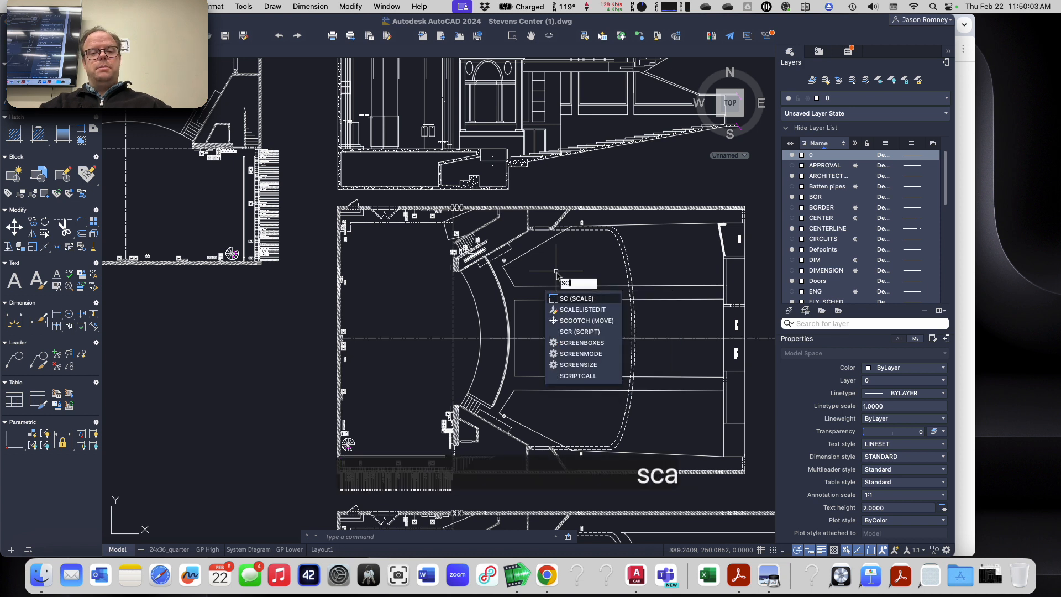
pyautogui.press('Return')
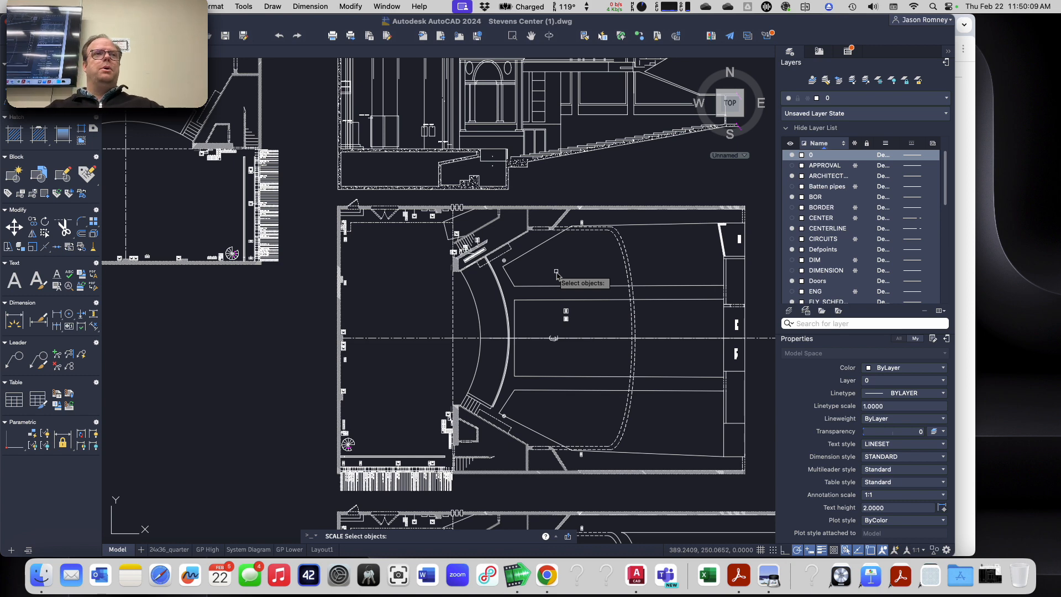
pyautogui.write('all')
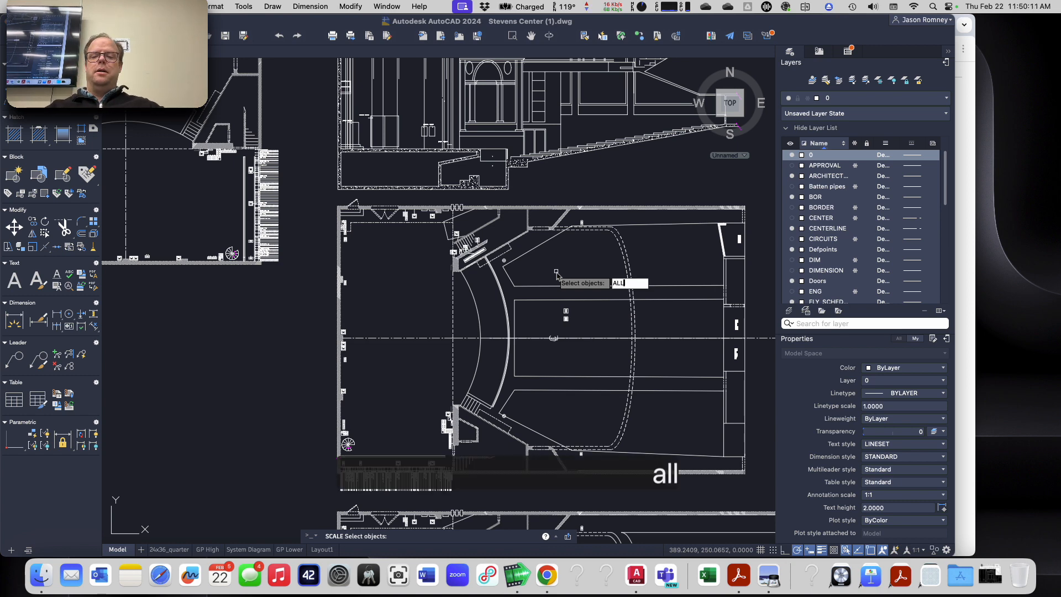
pyautogui.press('Return')
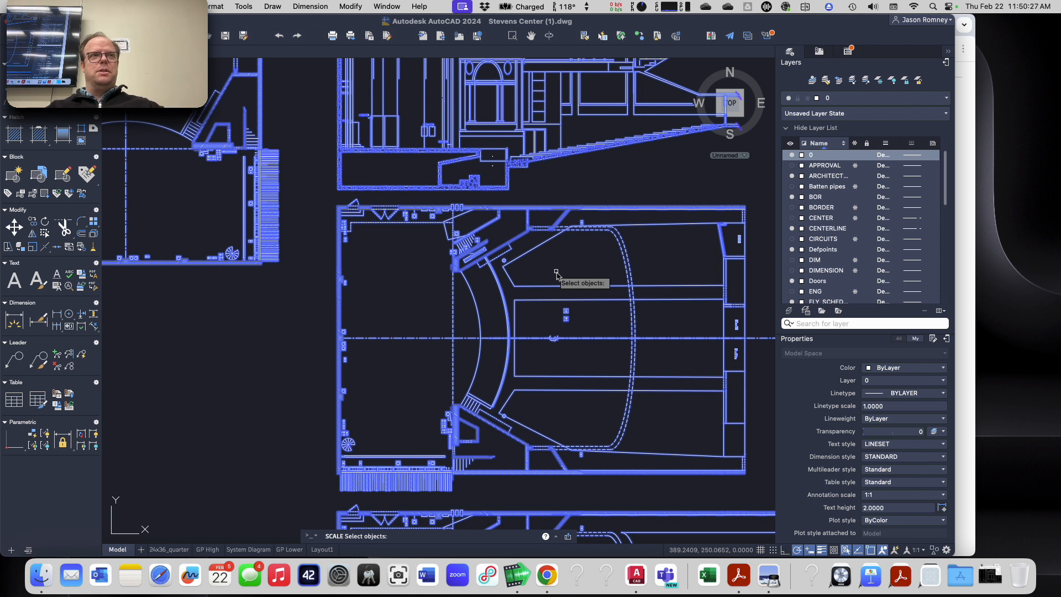
pyautogui.press('Return')
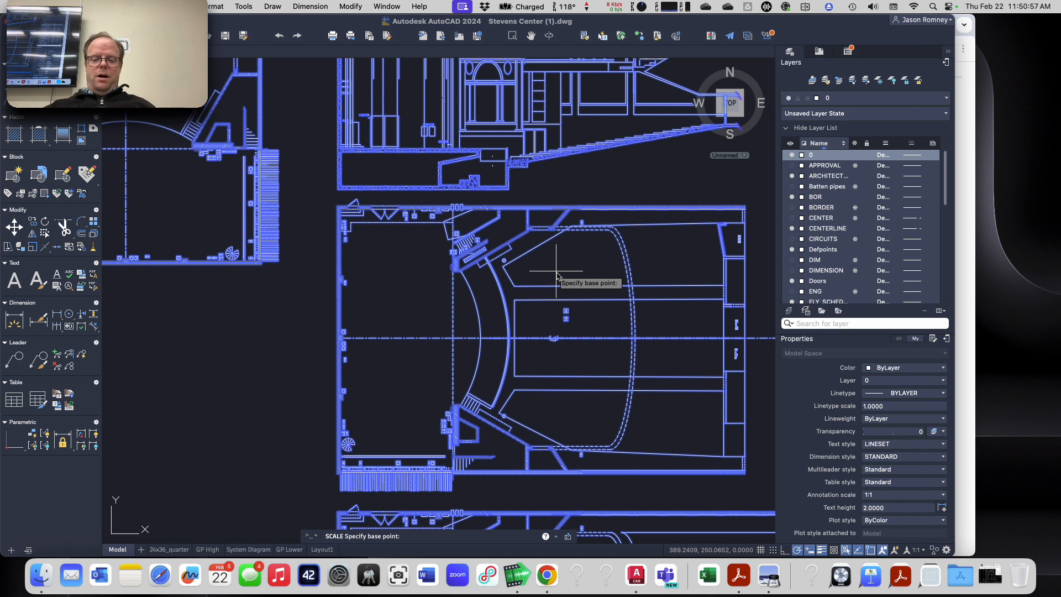
pyautogui.write('0,0')
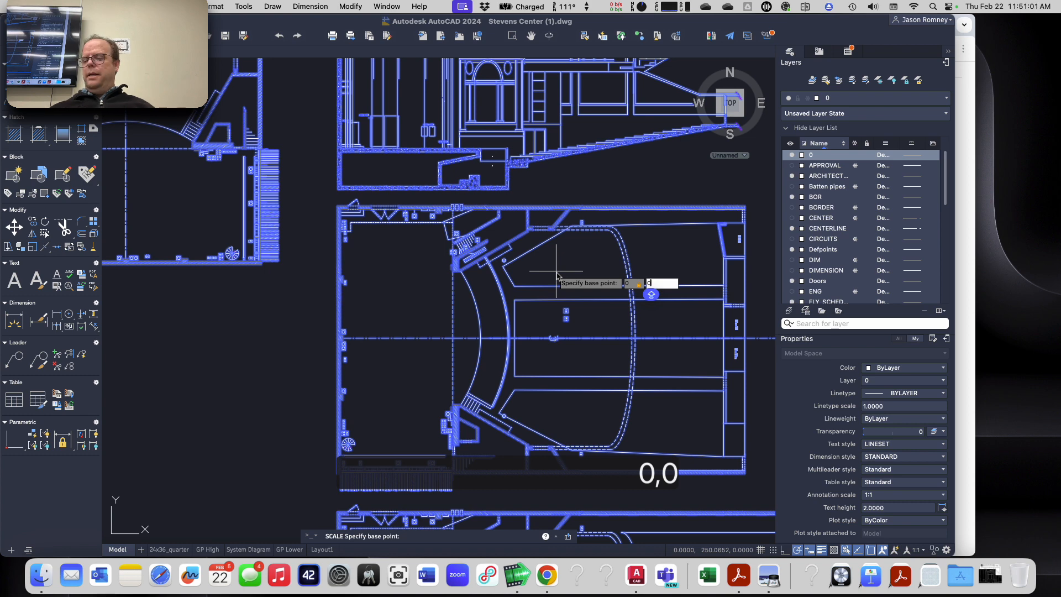
pyautogui.press('Return')
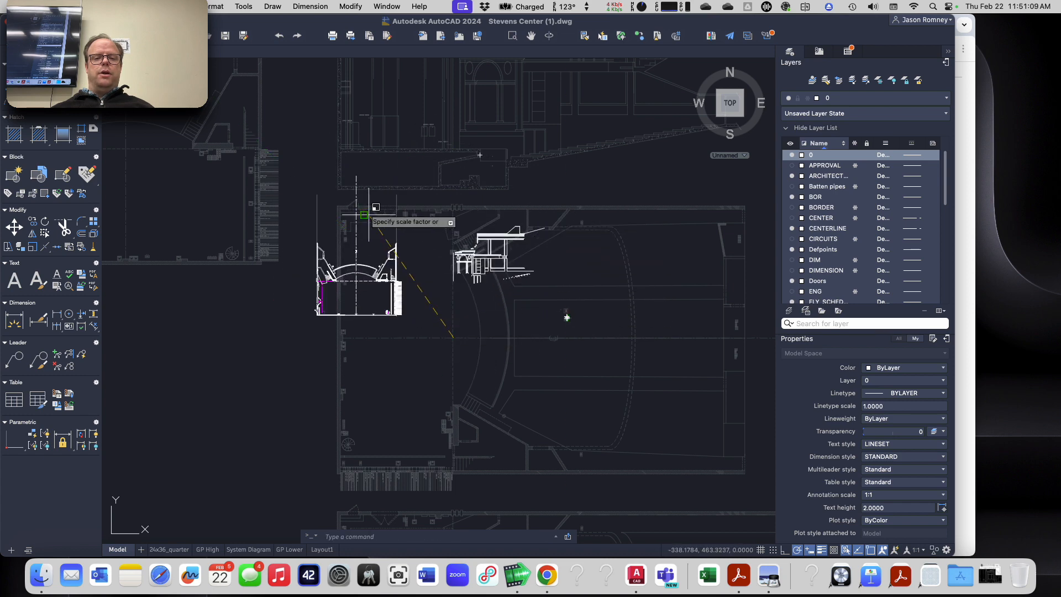
pyautogui.click(582, 222)
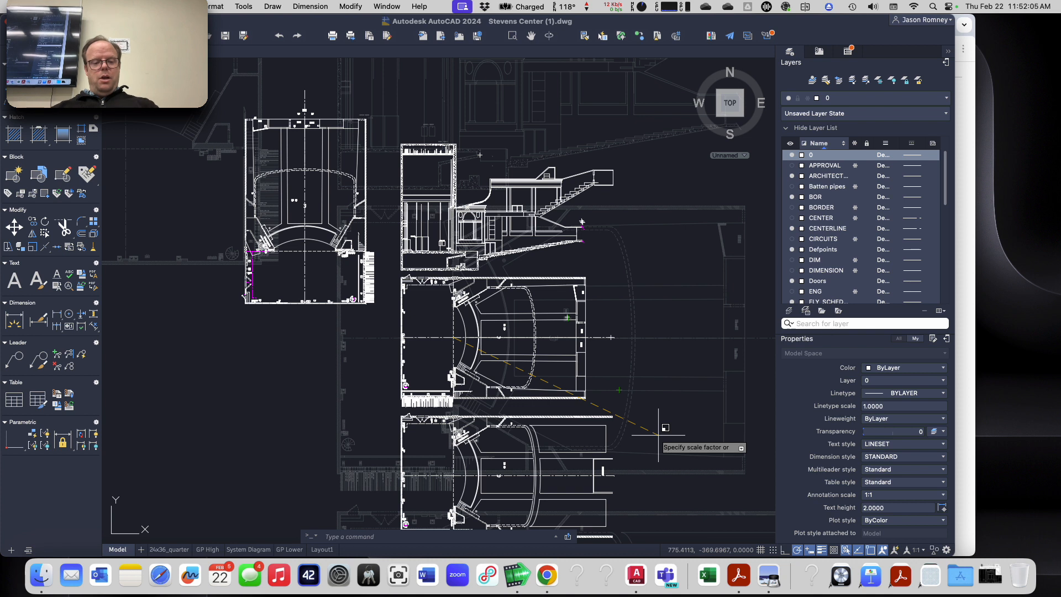
pyautogui.write('1/12')
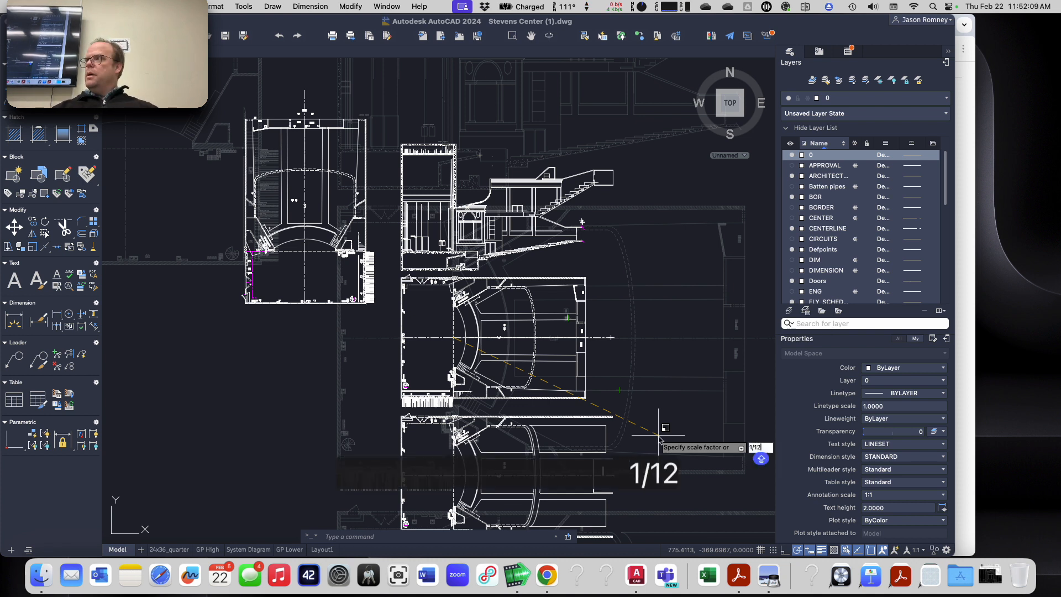
pyautogui.press('Return')
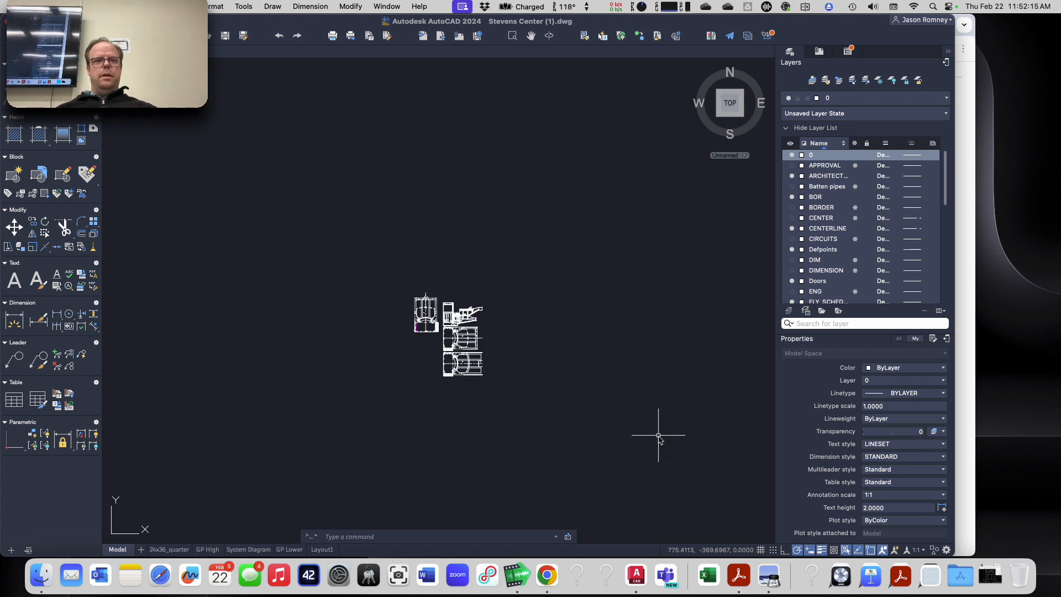
# Step: Zoom to the drawing's extents and recheck the length of the same angled seating line in the scaled plan
pyautogui.write('z')
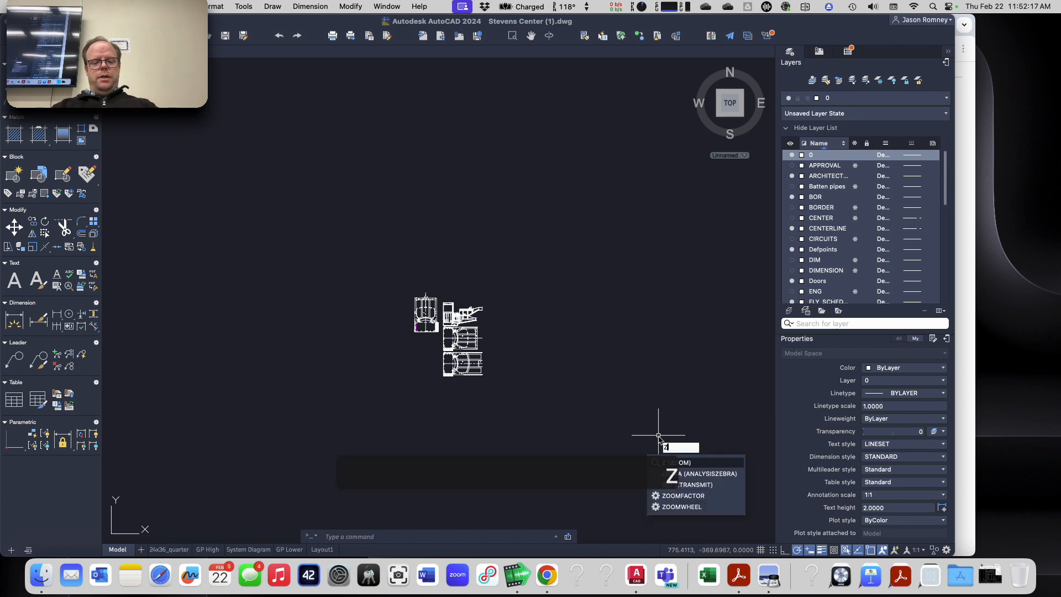
pyautogui.press('space')
pyautogui.write('e')
pyautogui.press('space')
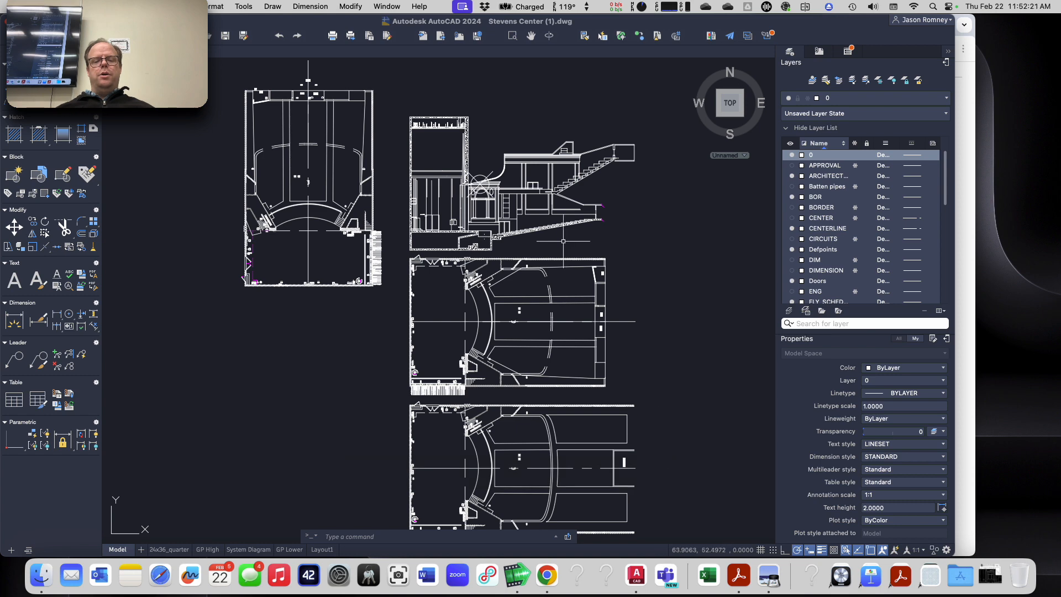
pyautogui.scroll(7, 483, 311)
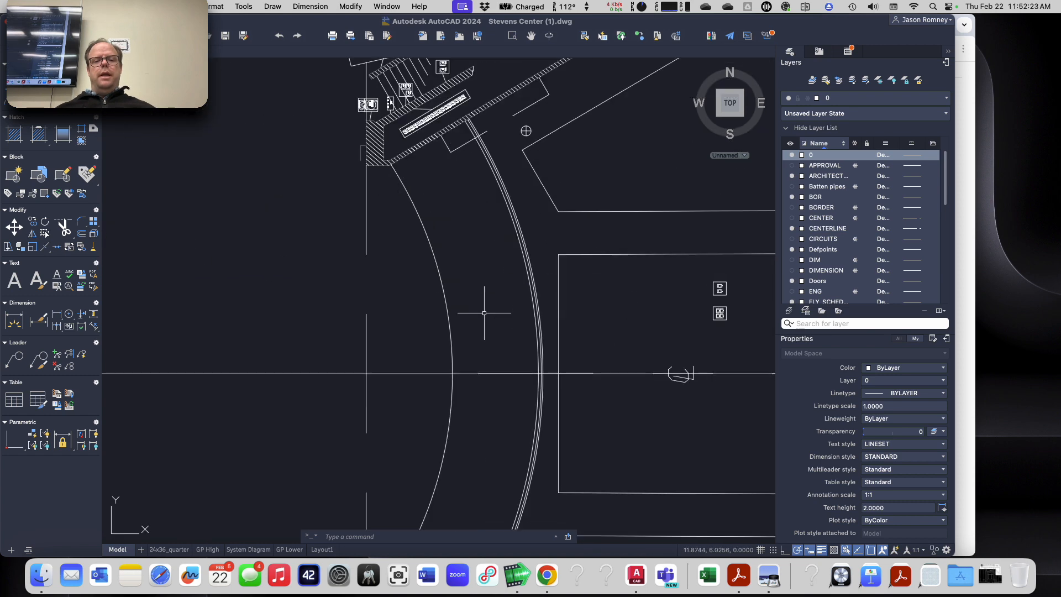
pyautogui.click(541, 176)
pyautogui.moveTo(522, 149)
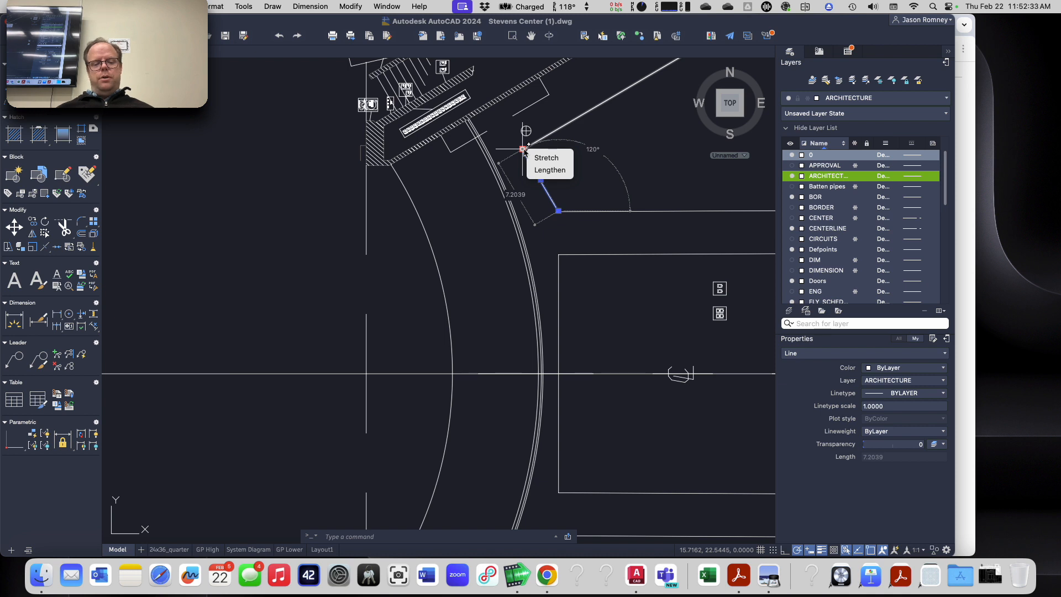
pyautogui.press('Escape')
pyautogui.press('Escape')
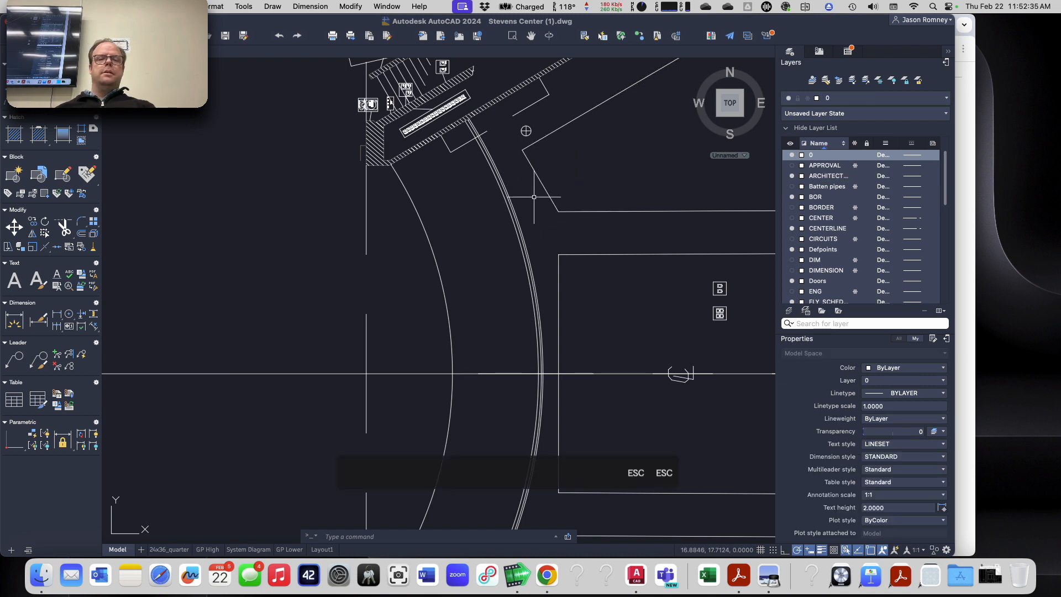
pyautogui.scroll(-2, 534, 197)
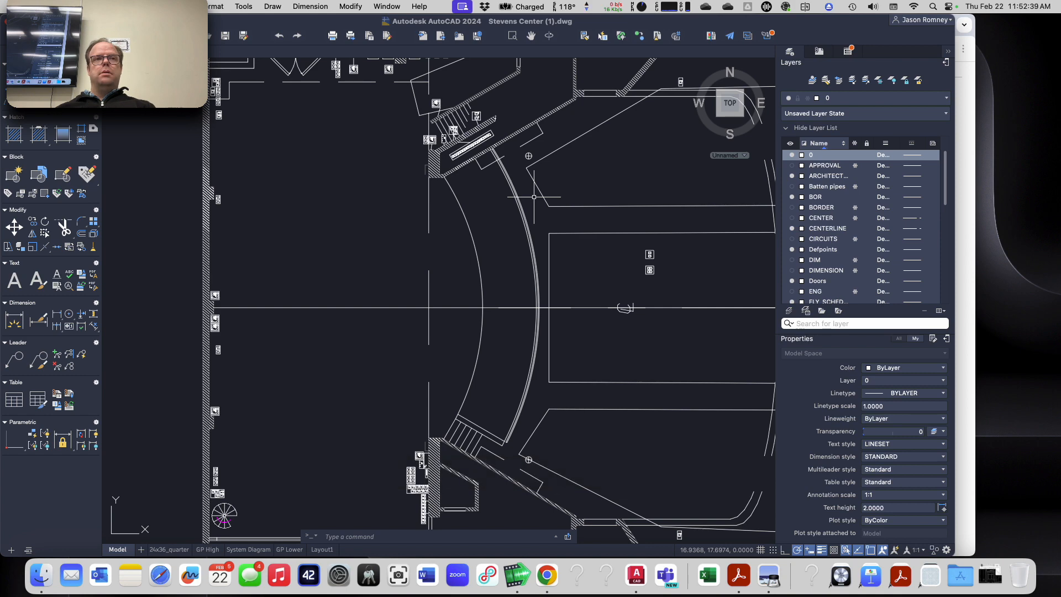
pyautogui.scroll(-3, 533, 197)
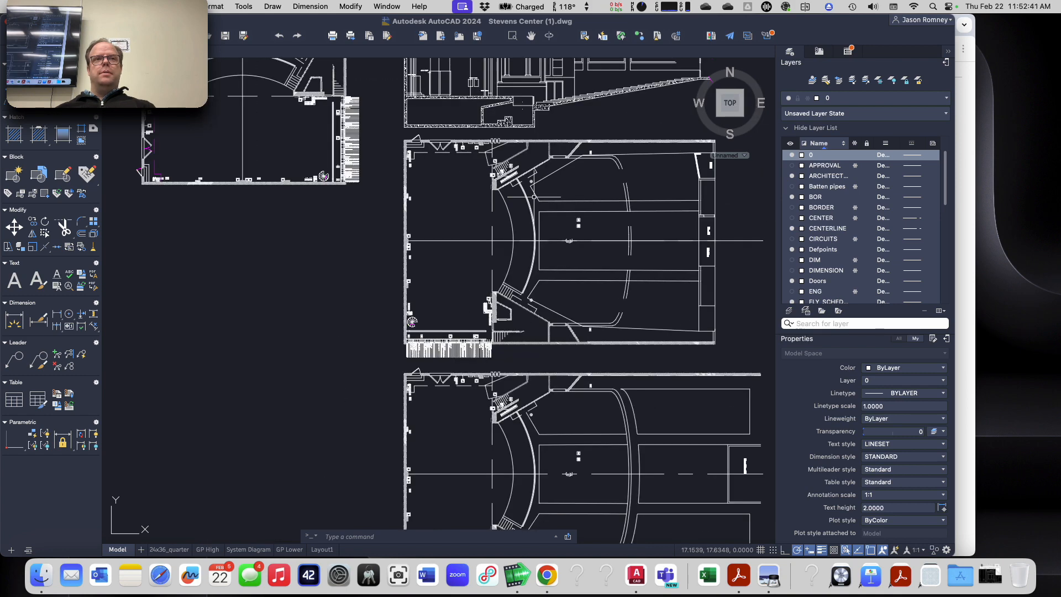
# Step: Turn on the grid display in model space
pyautogui.scroll(3, 534, 197)
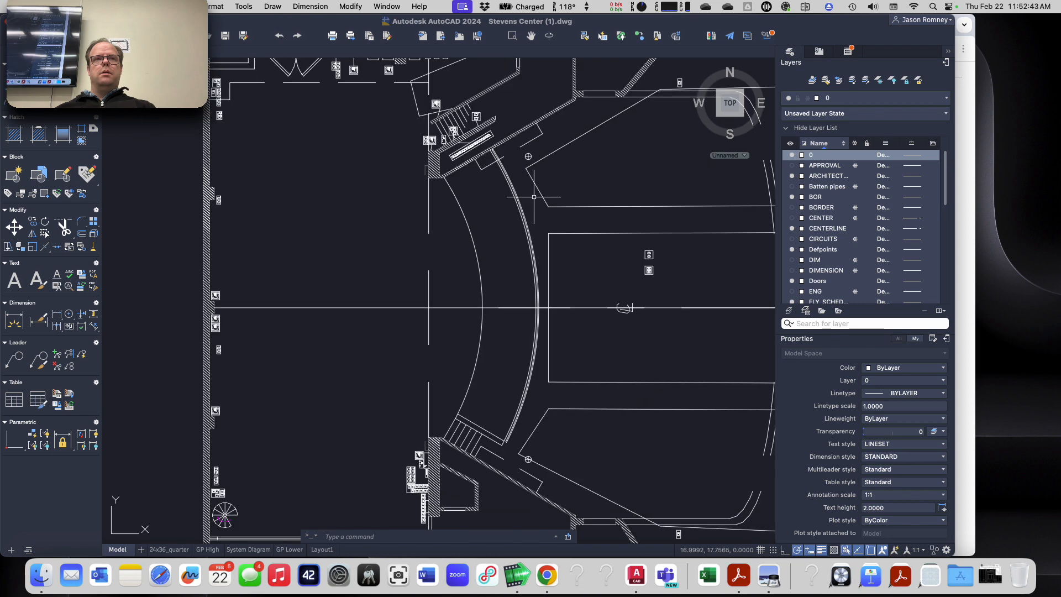
pyautogui.scroll(-2, 534, 197)
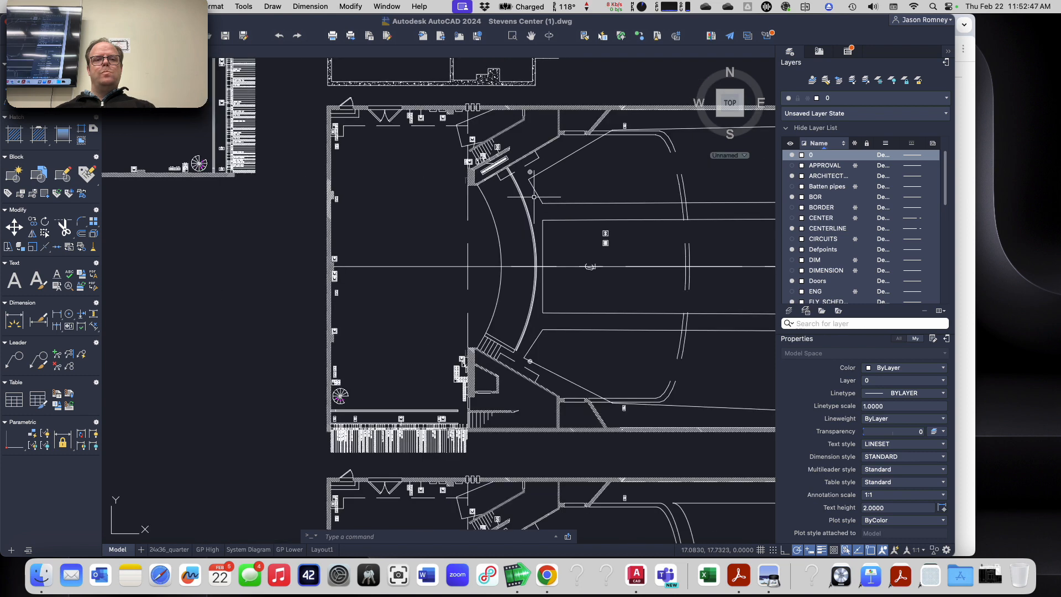
pyautogui.scroll(-5, 534, 197)
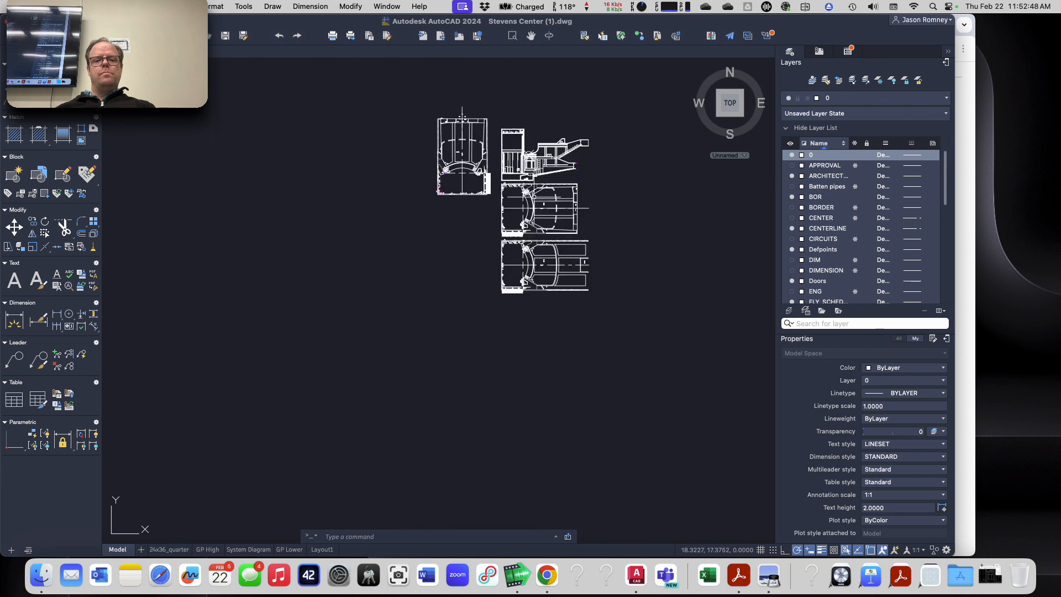
pyautogui.scroll(6, 534, 197)
pyautogui.scroll(-2, 534, 197)
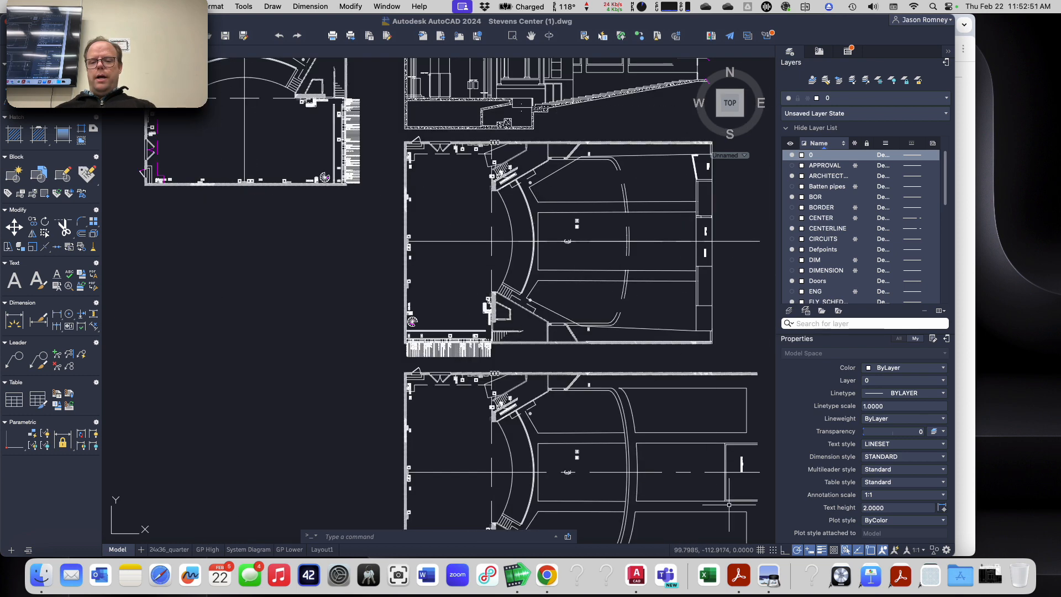
pyautogui.click(761, 550)
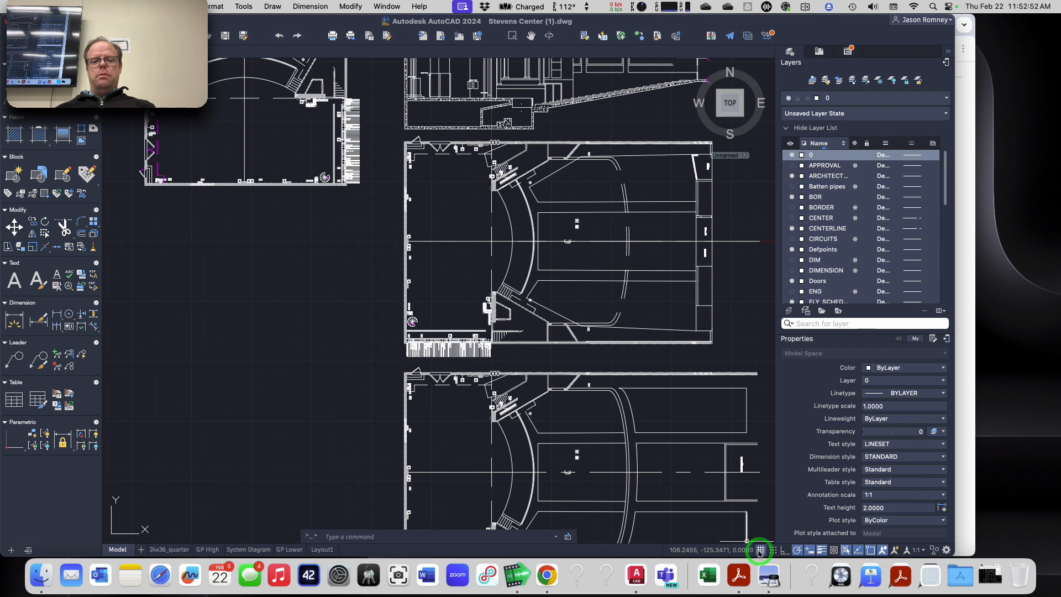
pyautogui.scroll(-2, 303, 310)
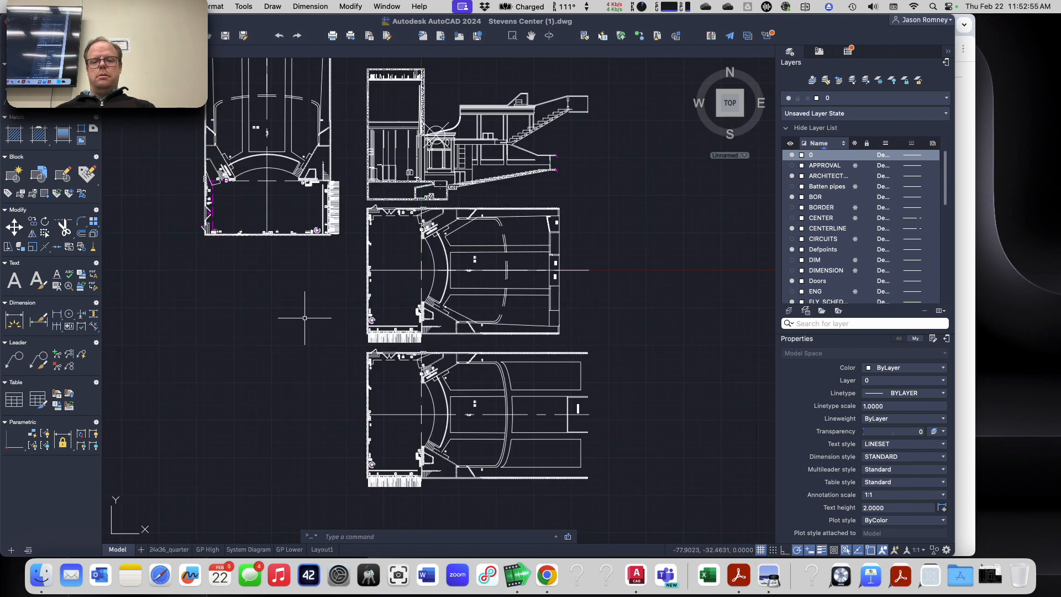
# Step: Measure the width and height of the door opening beside the lower seating steps in the section view
pyautogui.scroll(2, 303, 310)
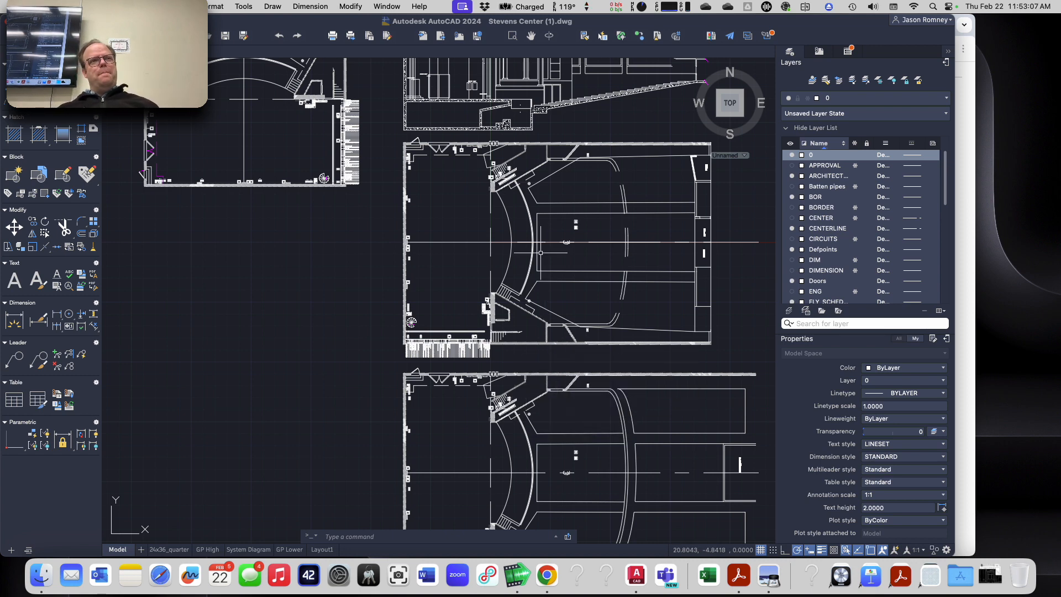
pyautogui.scroll(-4, 542, 256)
pyautogui.scroll(4, 541, 256)
pyautogui.scroll(-2, 536, 277)
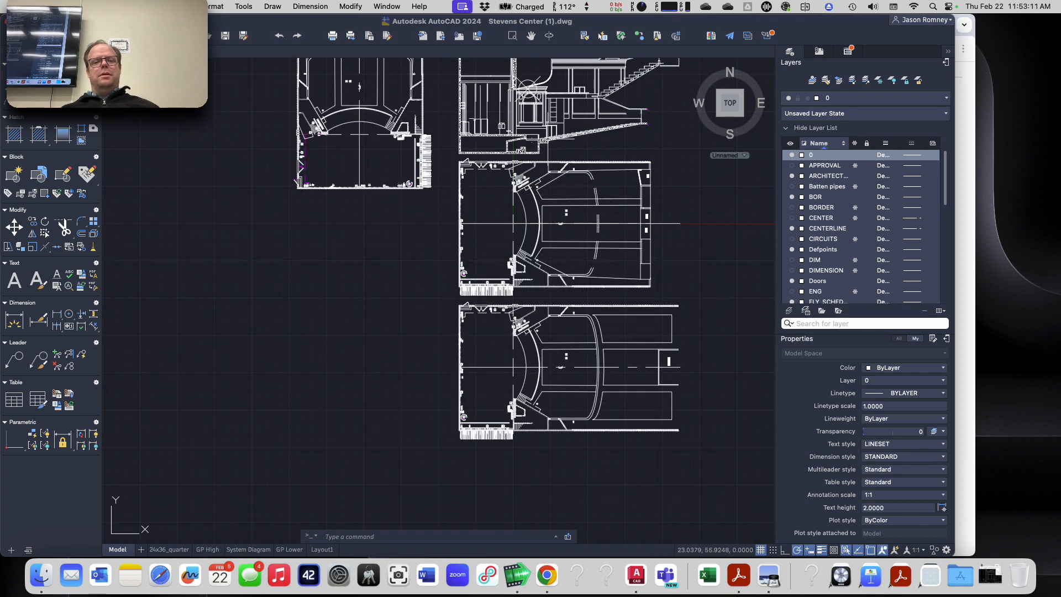
pyautogui.scroll(3, 547, 122)
pyautogui.scroll(4, 572, 83)
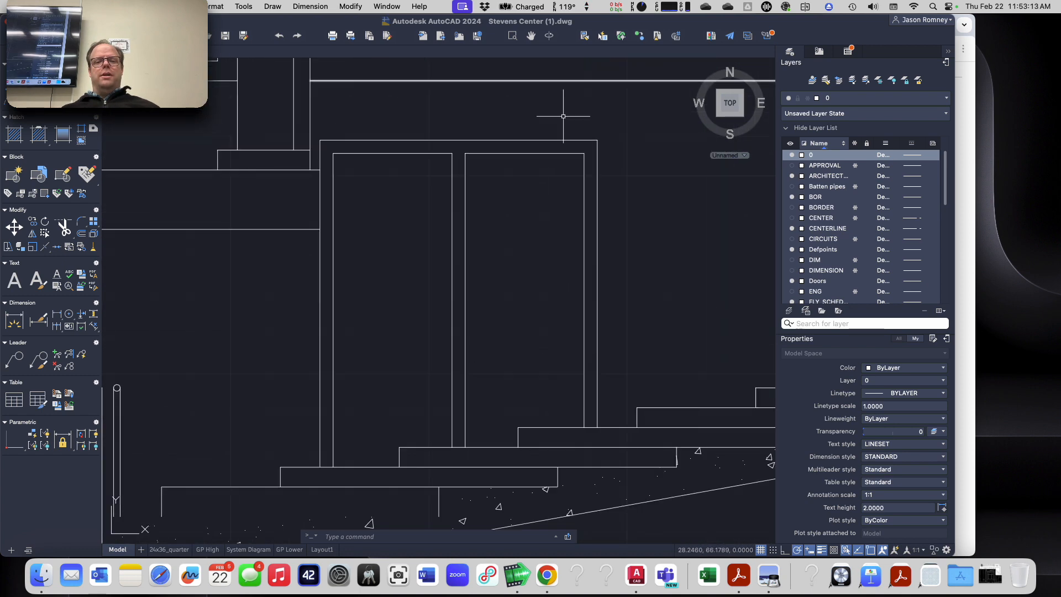
pyautogui.write('mea')
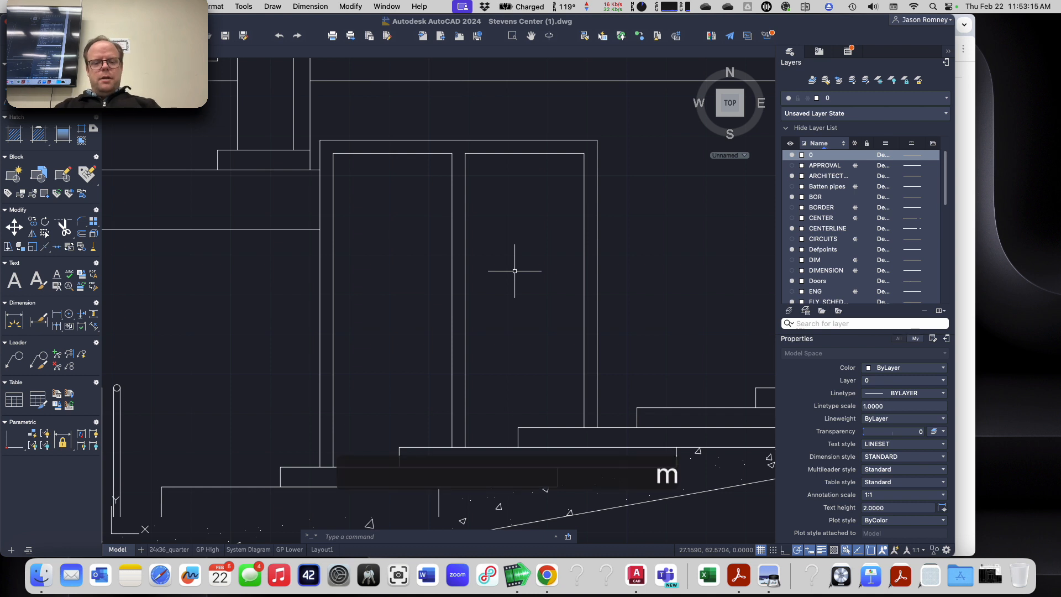
pyautogui.press('Return')
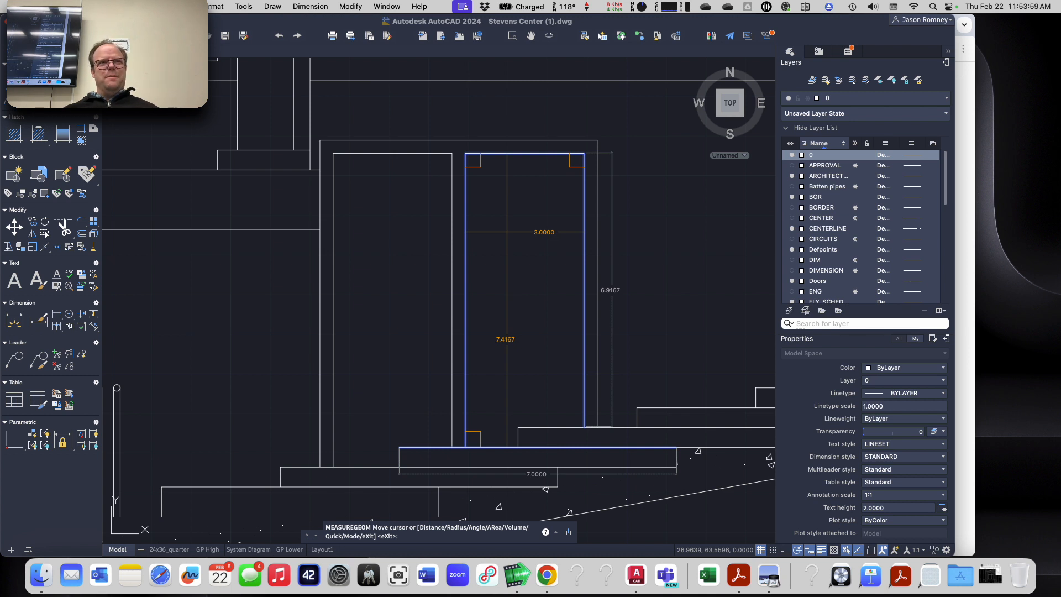
pyautogui.press('Escape')
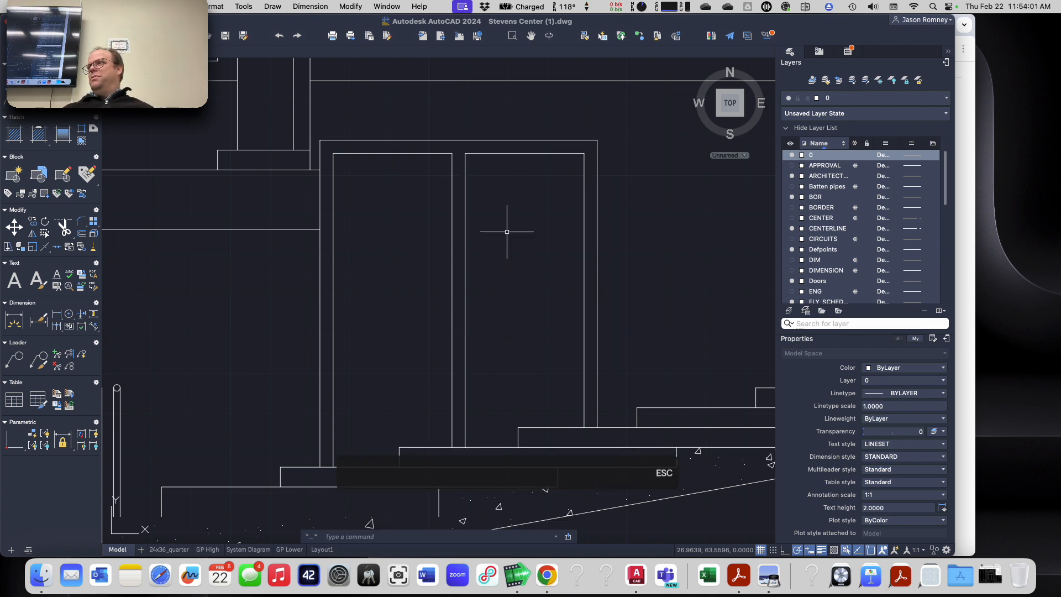
# Step: Switch to Chrome to review the loudspeaker locations and aim points in the assignment, and return to AutoCAD
pyautogui.scroll(-10, 521, 237)
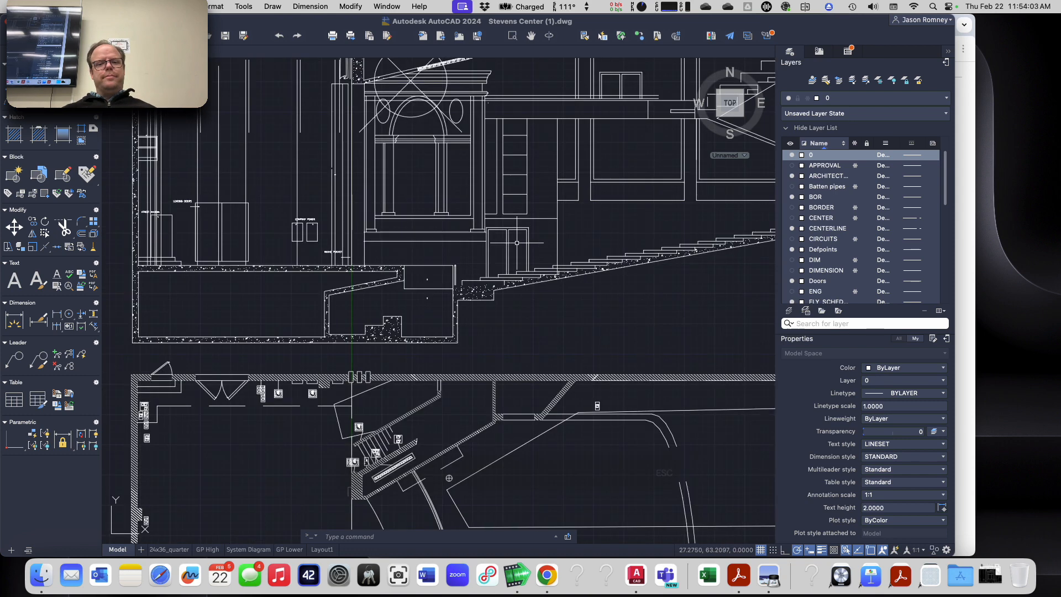
pyautogui.scroll(4, 505, 422)
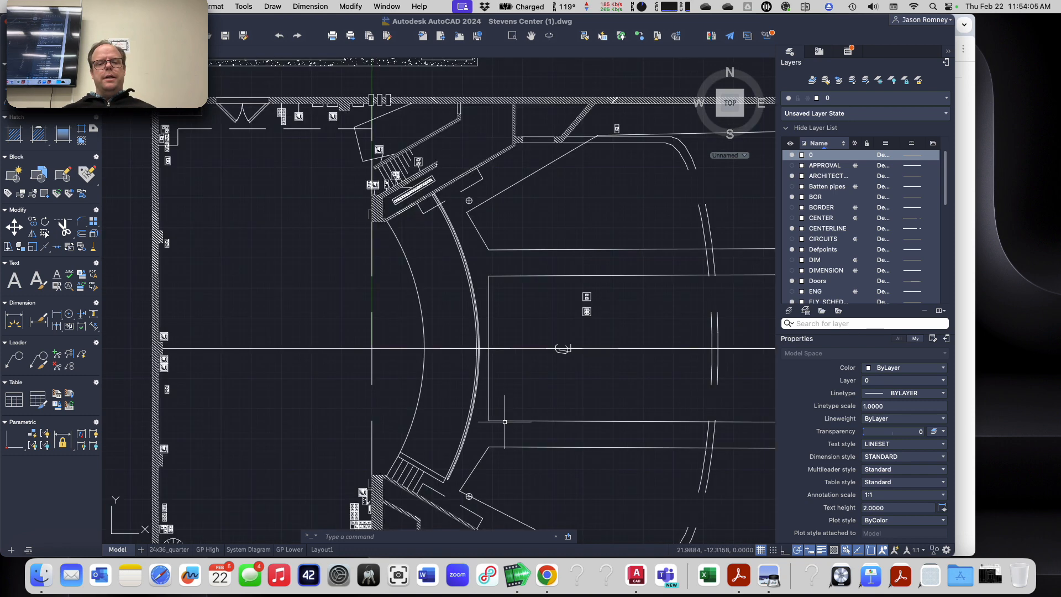
pyautogui.press('super+Tab')
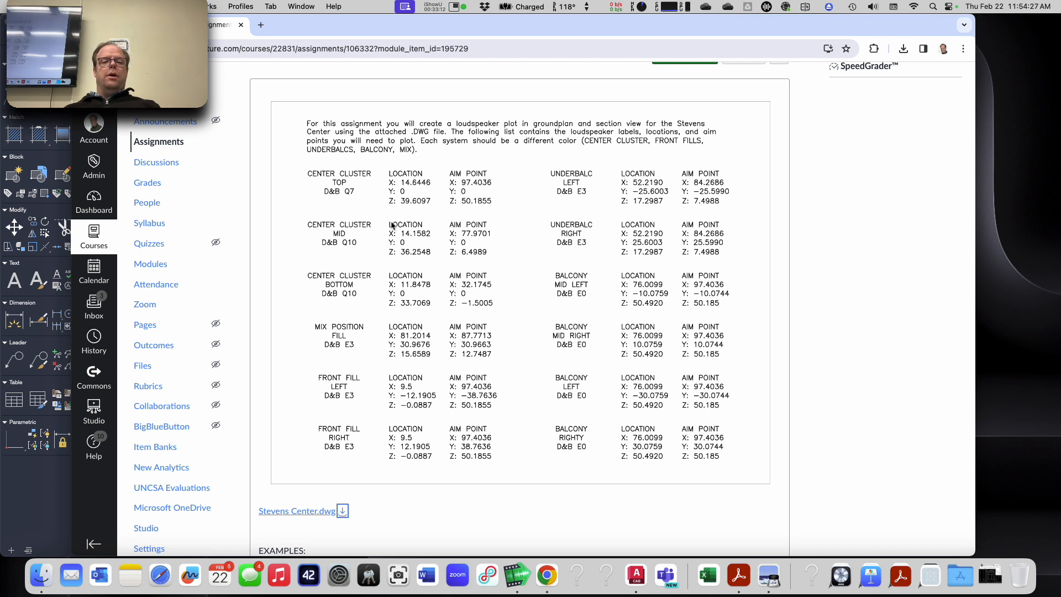
pyautogui.press('super+Tab')
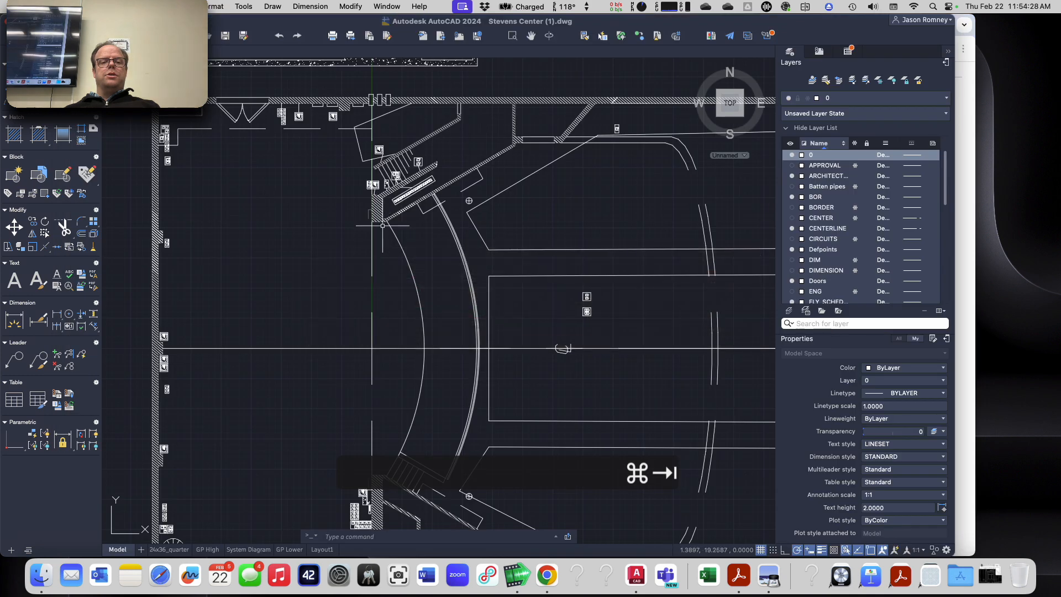
# Step: Set the UCS origin in the section where the vertical line beside the smoke pocket meets the stage floor, with X along the floor and Y straight up
pyautogui.scroll(-5, 364, 271)
pyautogui.scroll(6, 365, 201)
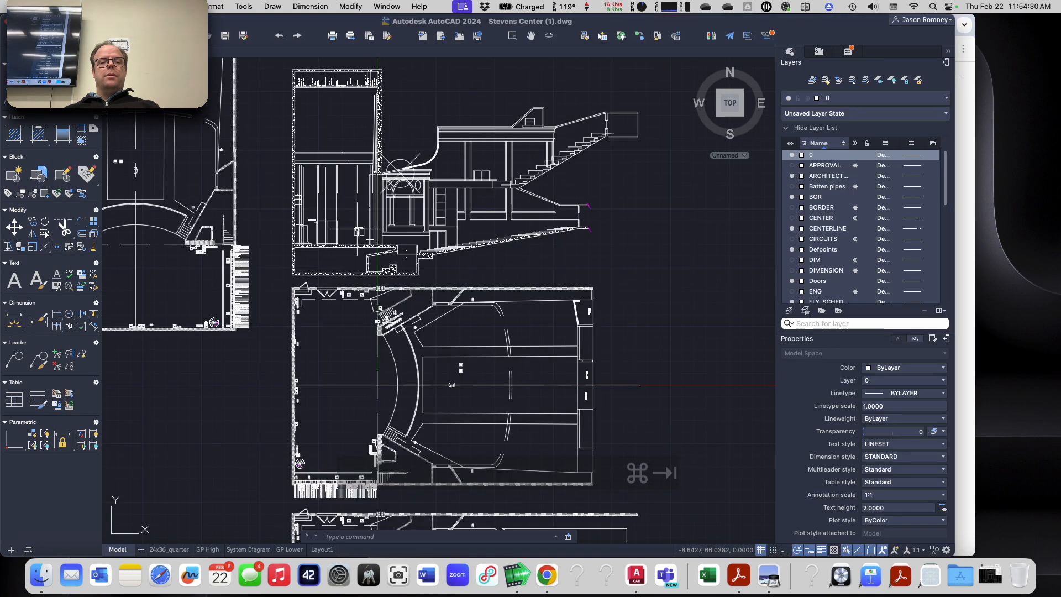
pyautogui.scroll(3, 427, 194)
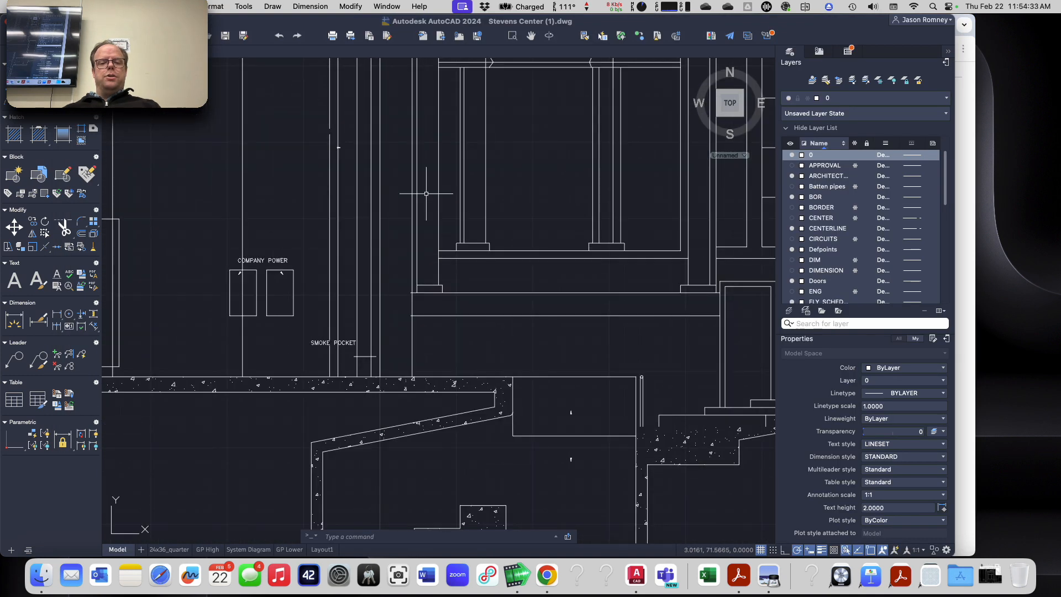
pyautogui.write('ucs')
pyautogui.press('Return')
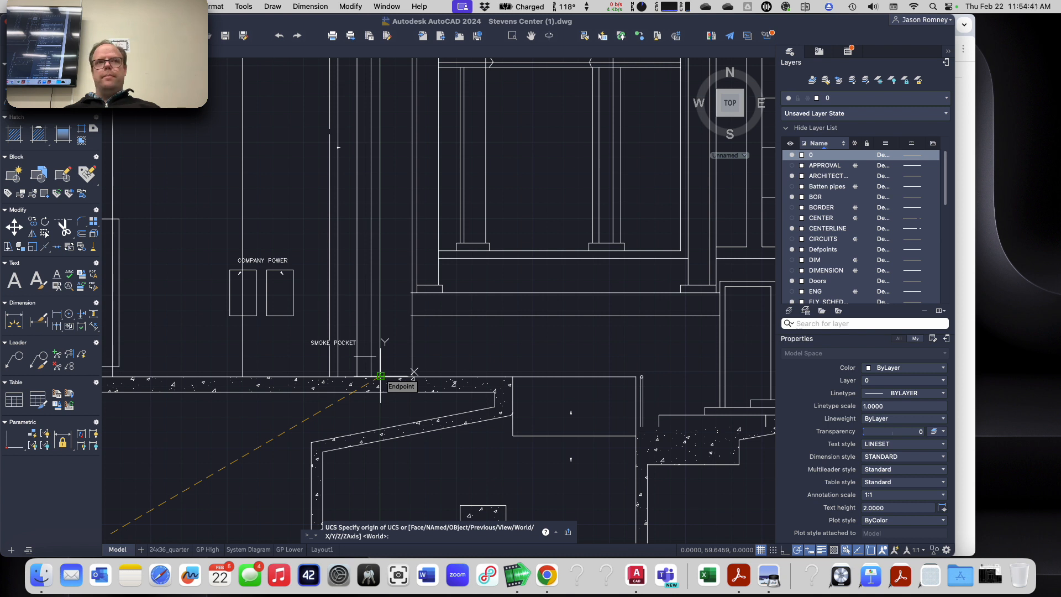
pyautogui.click(381, 376)
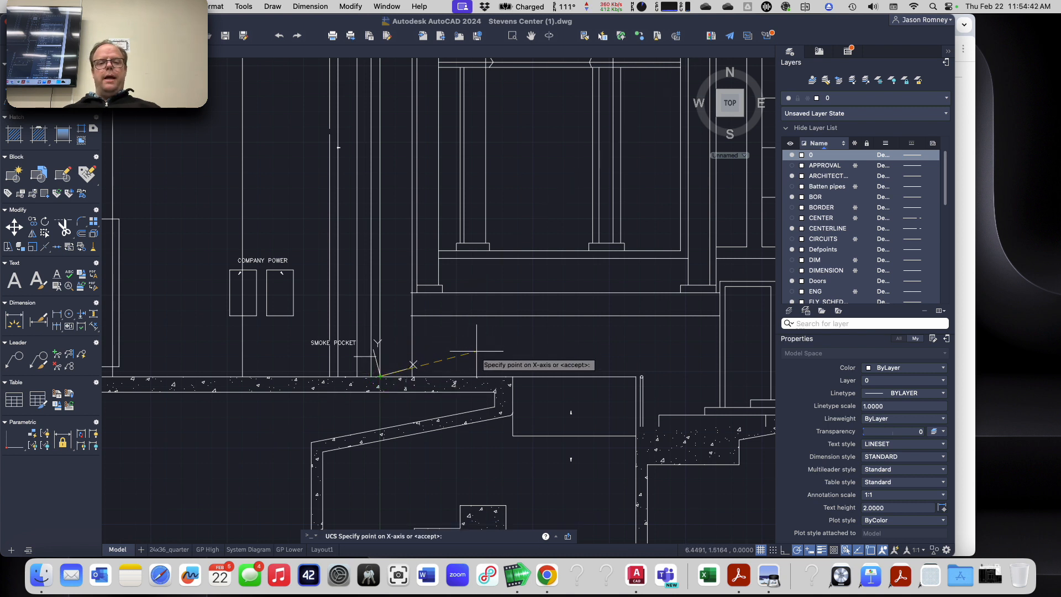
pyautogui.click(513, 376)
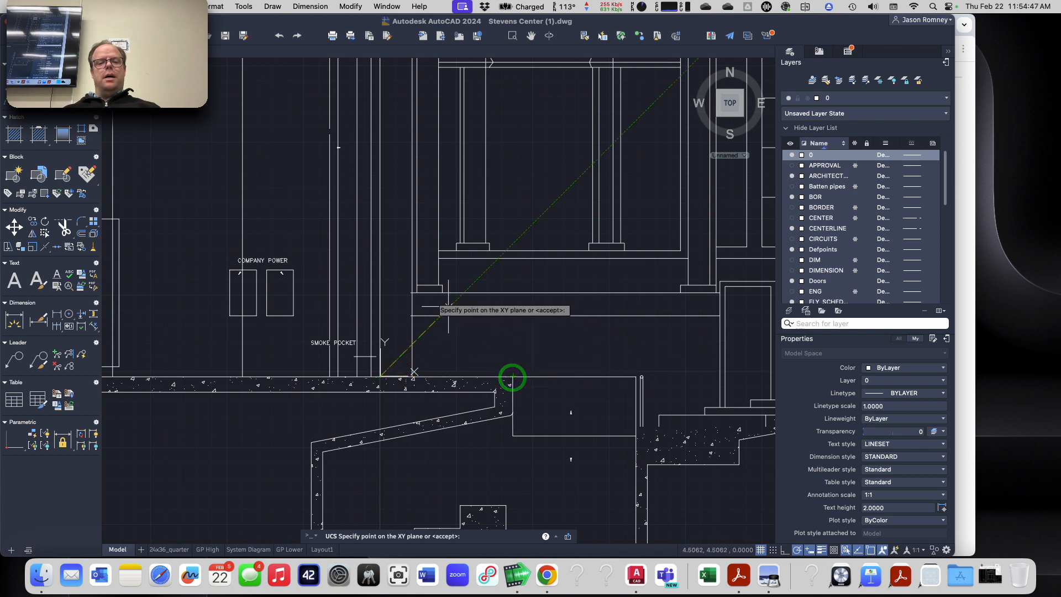
pyautogui.click(380, 240)
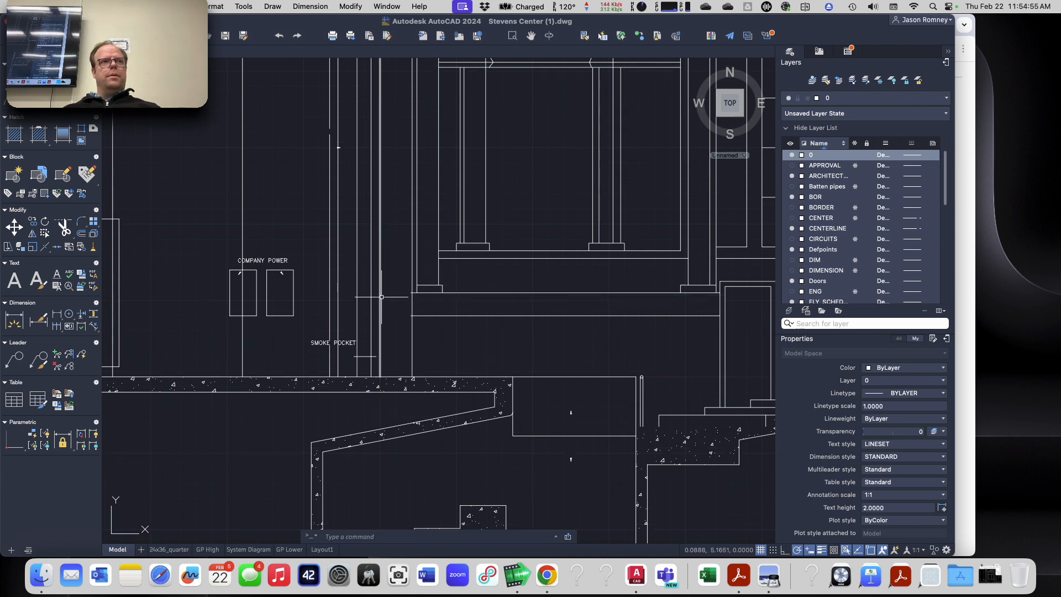
# Step: Erase the oversized point marker above the proscenium arch in the section view
pyautogui.scroll(-2, 383, 300)
pyautogui.scroll(-2, 384, 293)
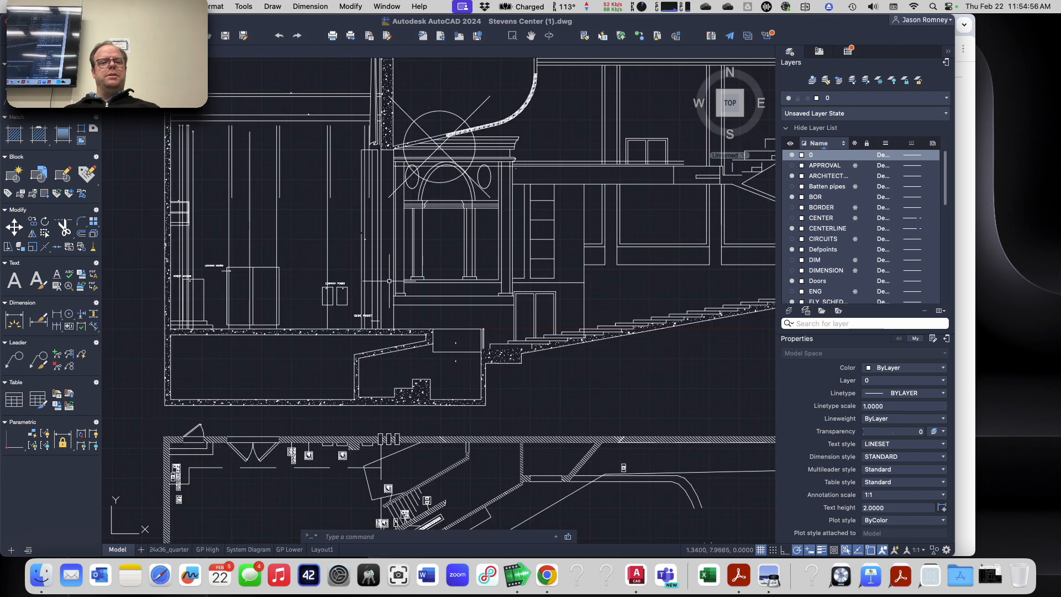
pyautogui.moveTo(391, 279); pyautogui.dragTo(337, 376, button='middle')
pyautogui.click(422, 206)
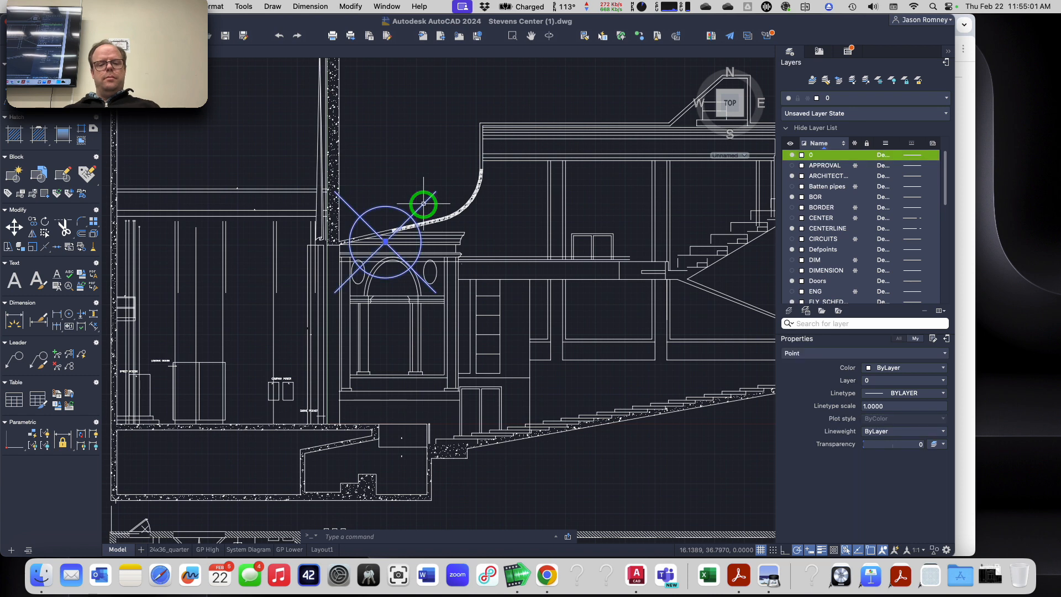
pyautogui.press('e')
pyautogui.press('Return')
pyautogui.scroll(-2, 378, 316)
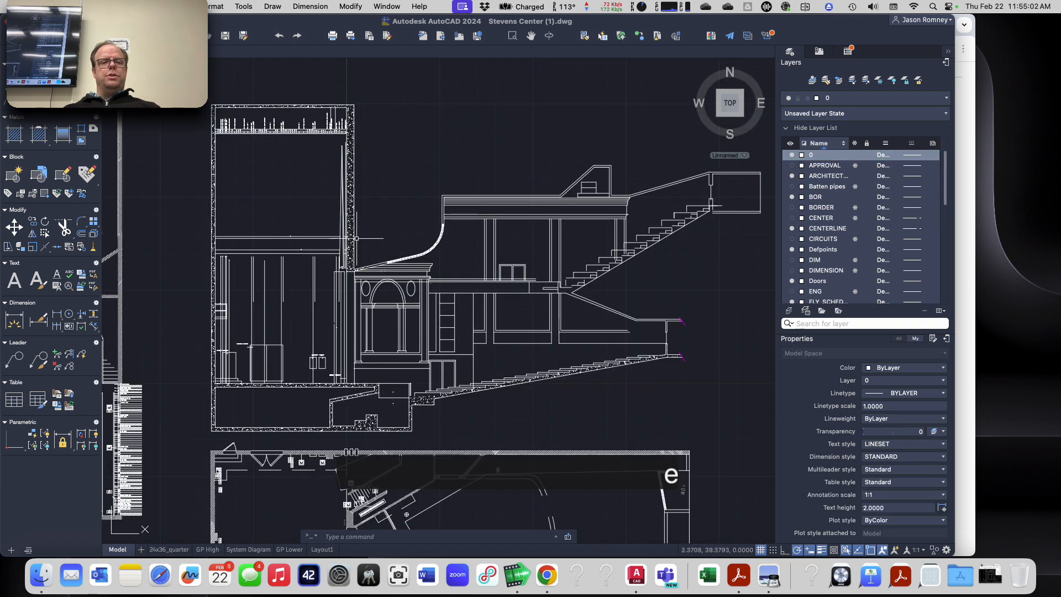
# Step: Set the point style to a circle with an X and the point size to 1 in absolute units
pyautogui.scroll(3, 338, 231)
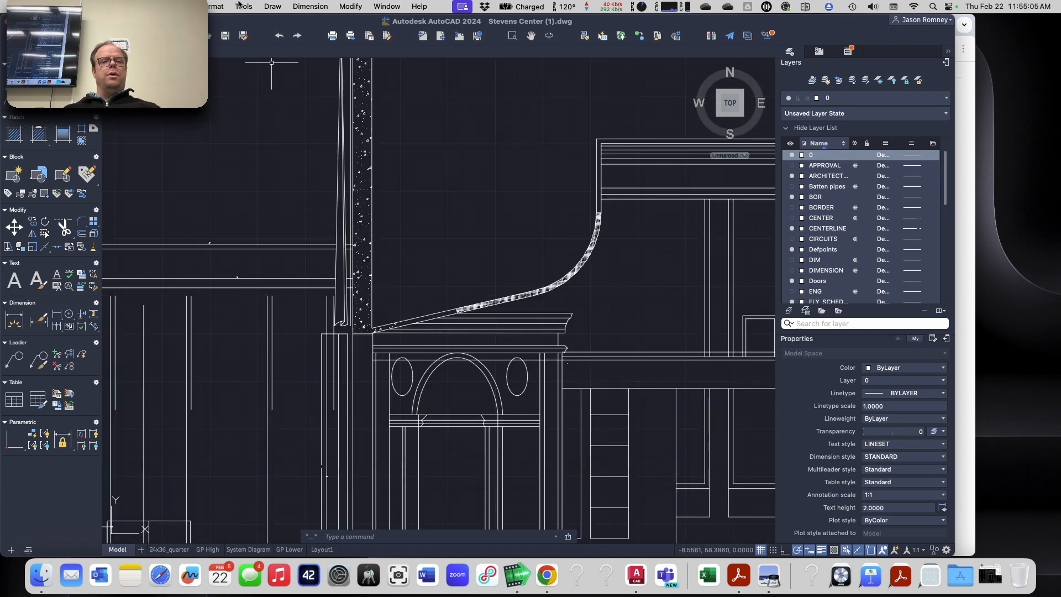
pyautogui.click(211, 6)
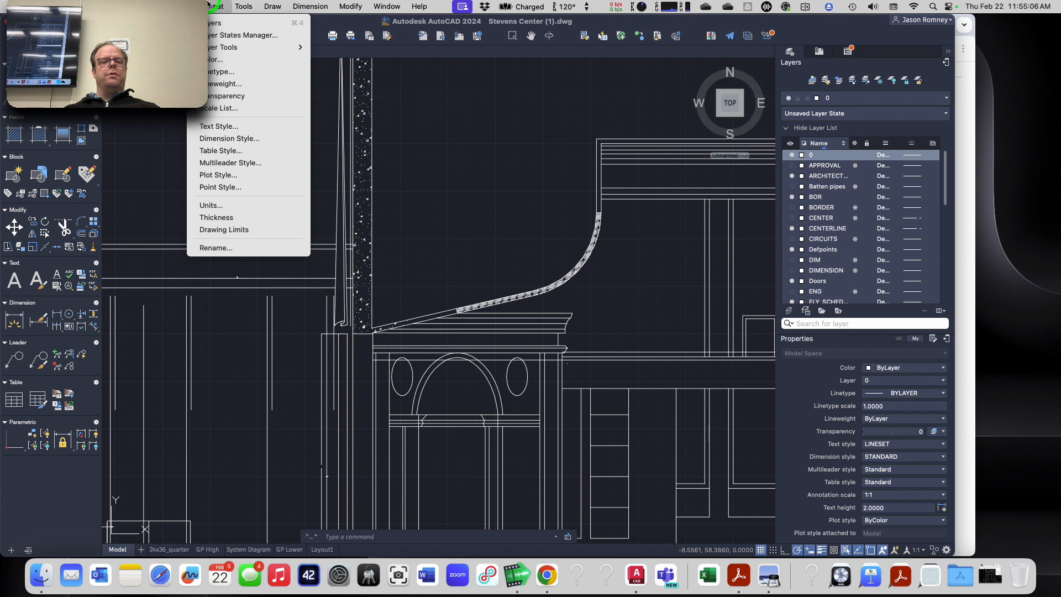
pyautogui.click(242, 187)
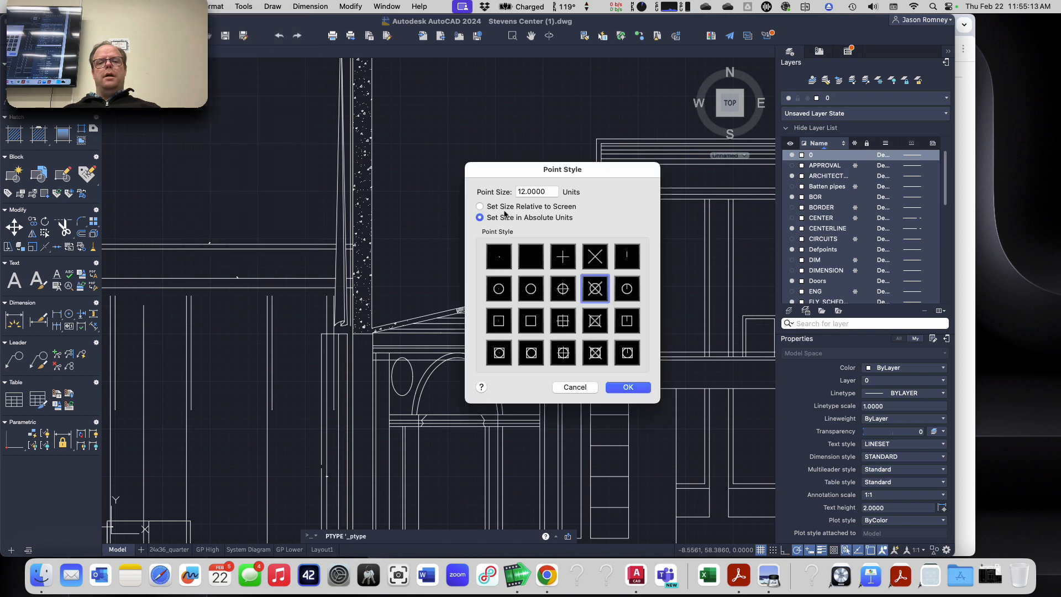
pyautogui.click(597, 290)
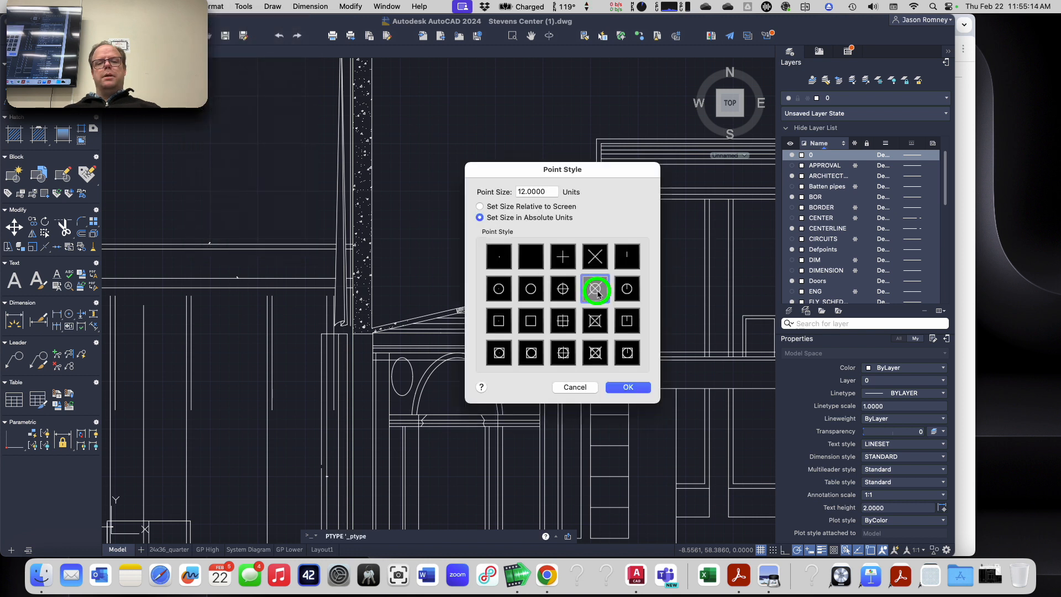
pyautogui.click(568, 325)
pyautogui.click(596, 288)
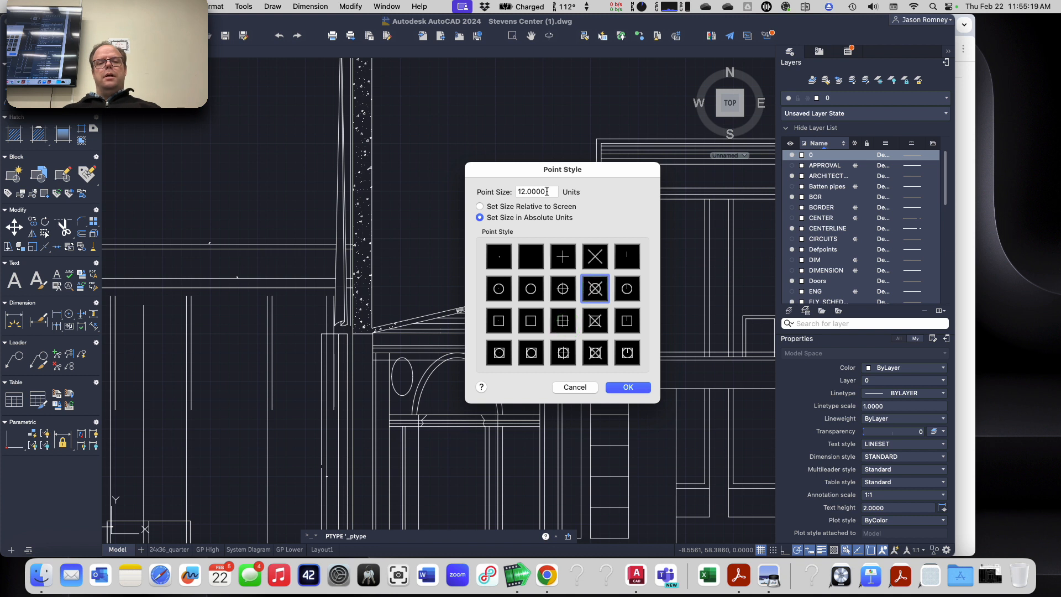
pyautogui.click(524, 195)
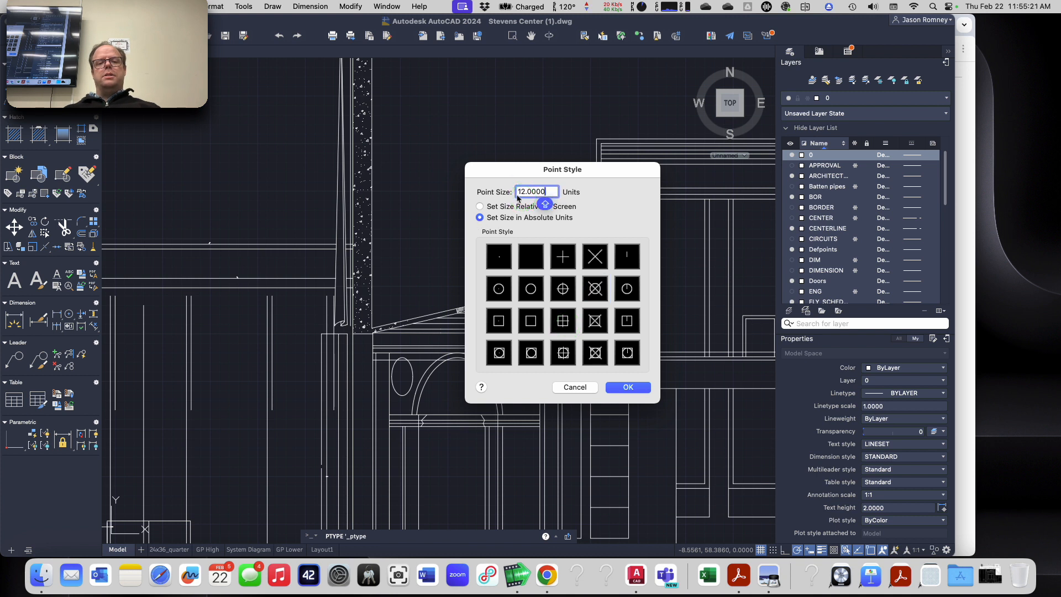
pyautogui.moveTo(545, 188); pyautogui.dragTo(519, 193)
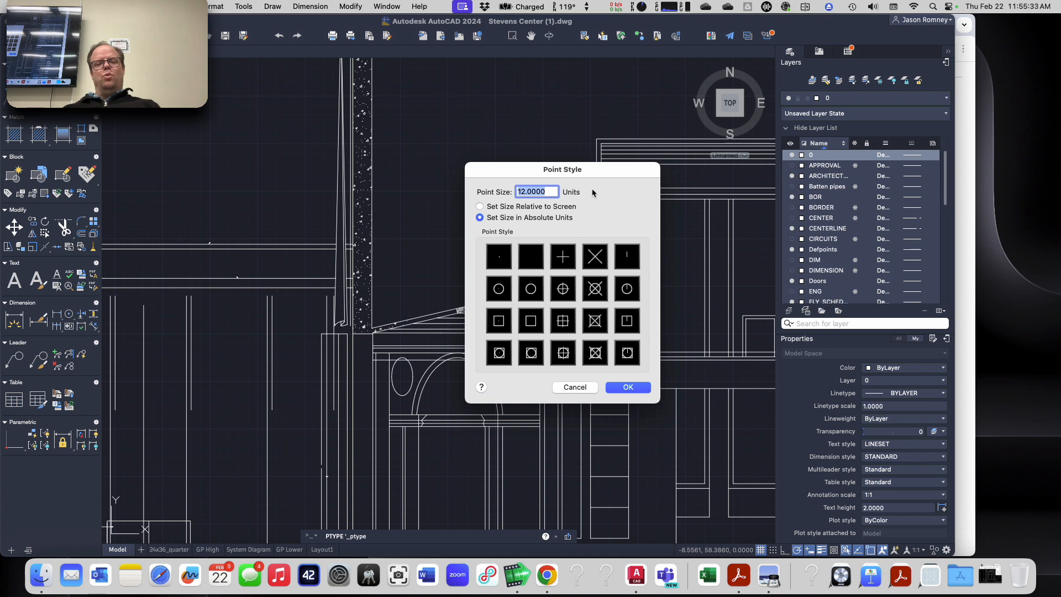
pyautogui.write('1')
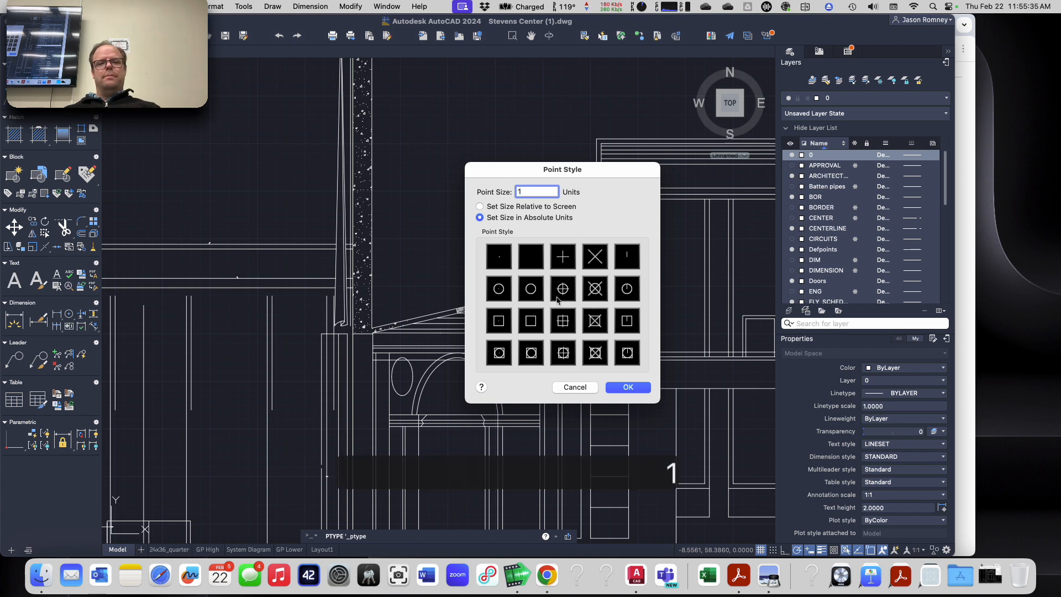
pyautogui.click(624, 389)
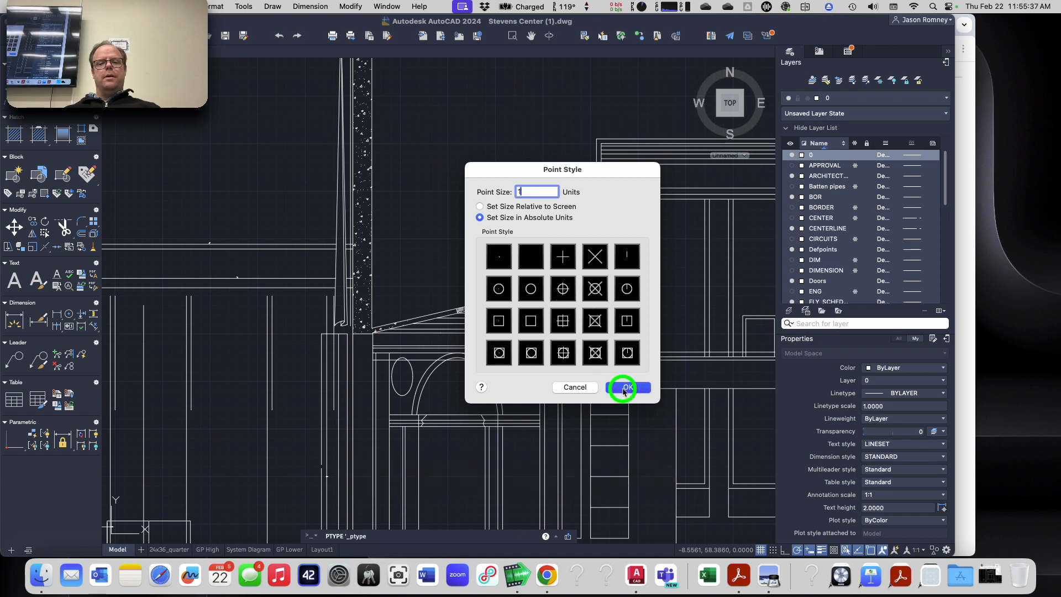
pyautogui.scroll(-5, 622, 387)
pyautogui.scroll(8, 374, 452)
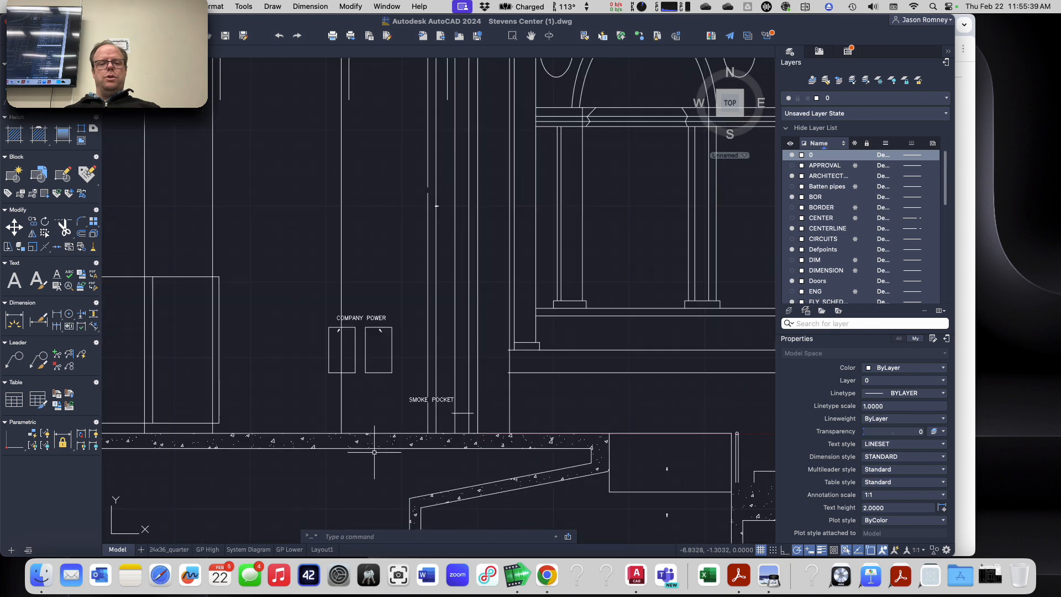
# Step: Set the UCS origin again where the vertical line beside the smoke pocket meets the stage floor, with X along the floor and Y straight up
pyautogui.write('ucs')
pyautogui.press('Return')
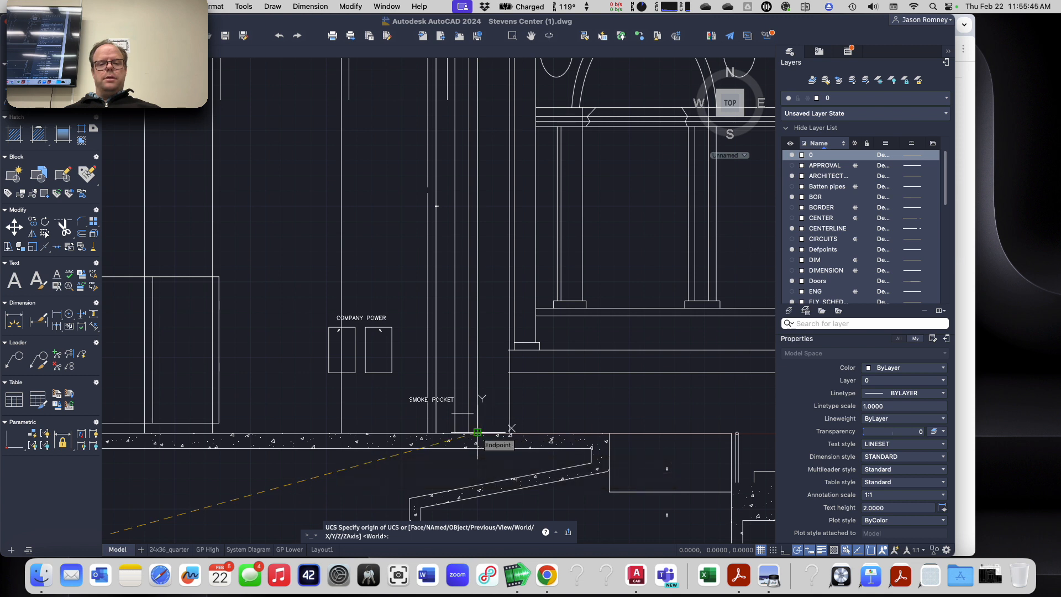
pyautogui.click(478, 432)
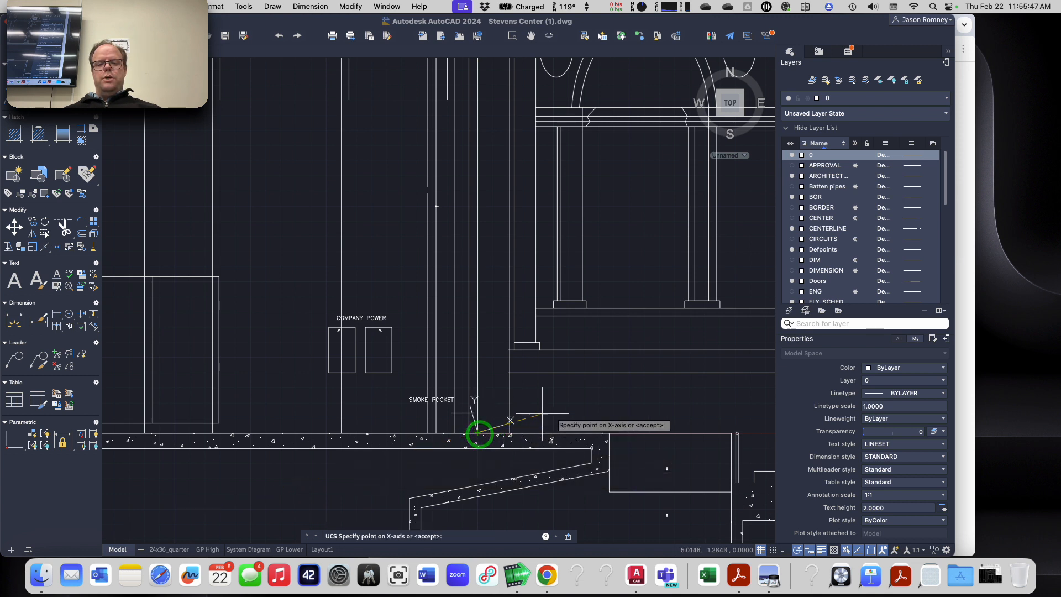
pyautogui.click(610, 432)
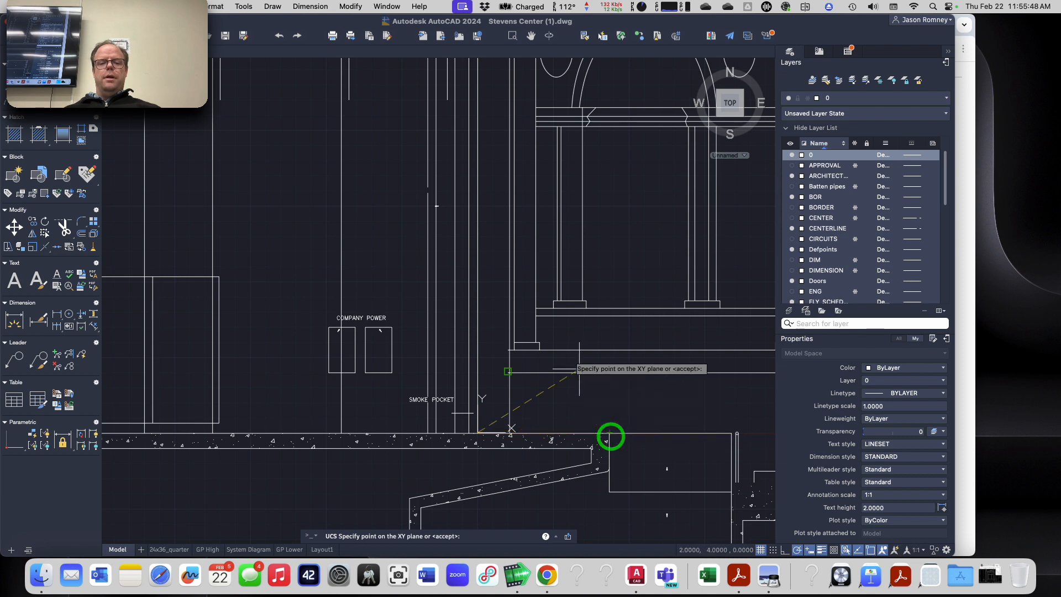
pyautogui.click(478, 262)
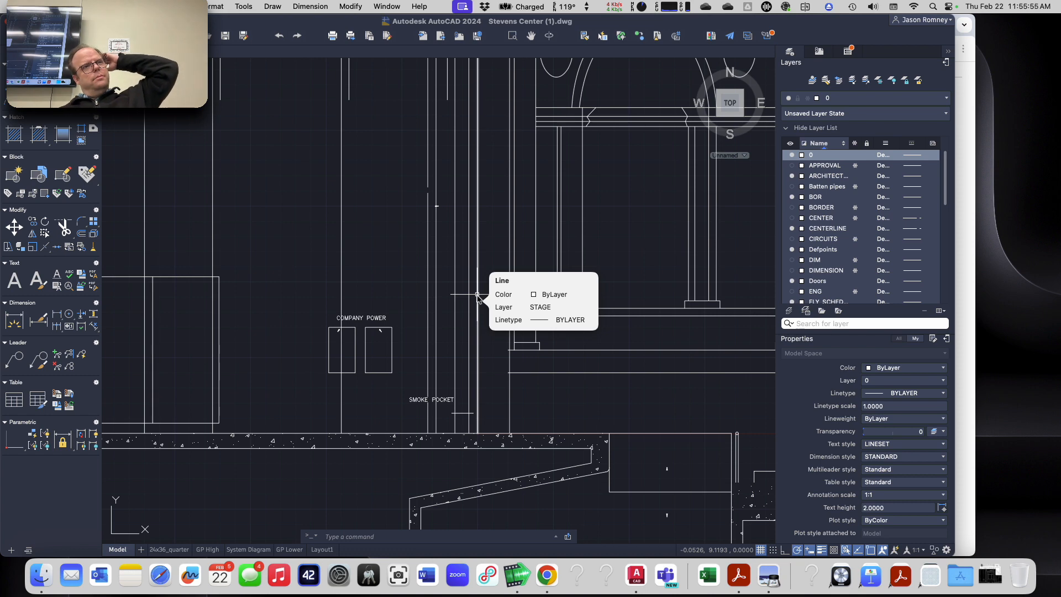
# Step: Switch to Chrome to look up the center cluster loudspeaker coordinates in the assignment, and return to the section view in AutoCAD
pyautogui.scroll(-3, 482, 282)
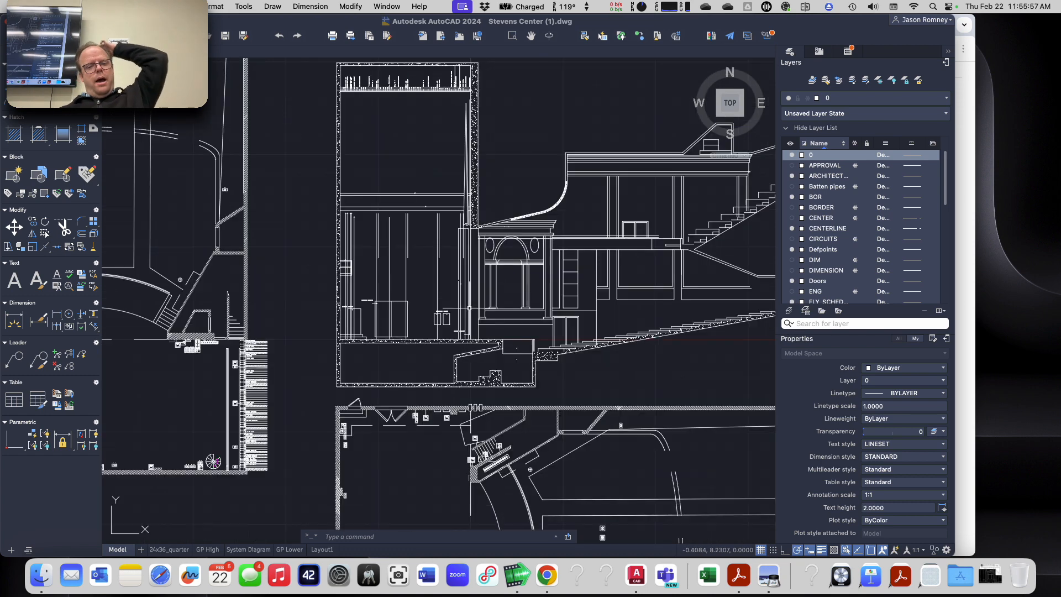
pyautogui.scroll(5, 487, 267)
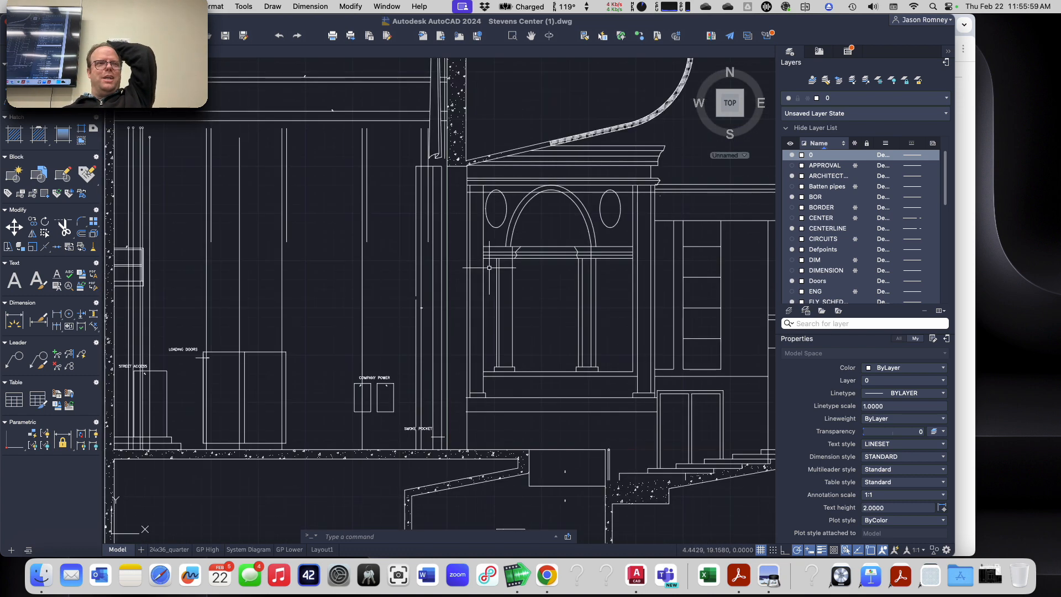
pyautogui.scroll(-2, 443, 302)
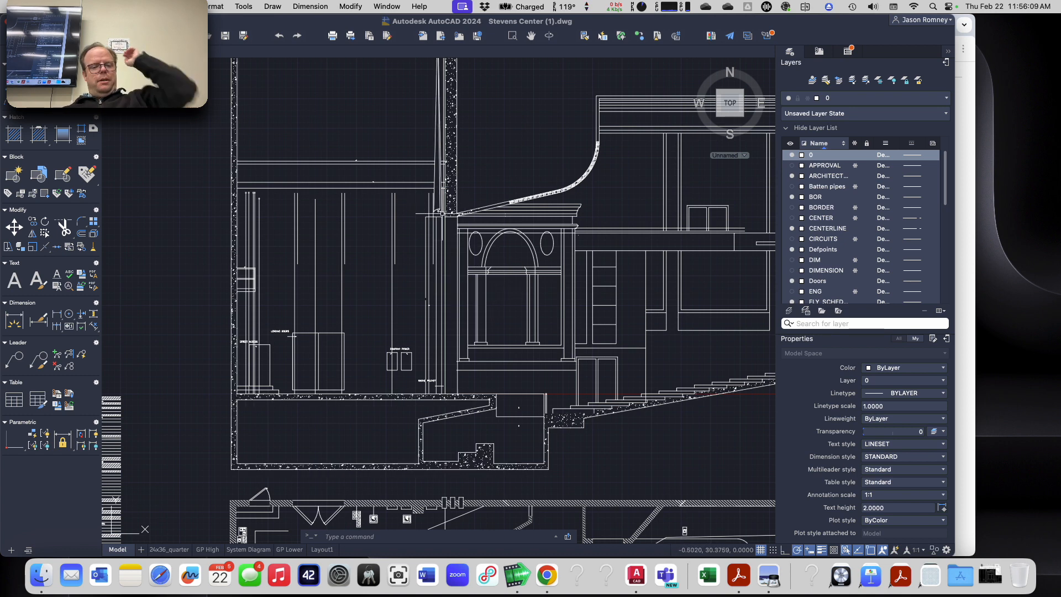
pyautogui.press('super+Tab')
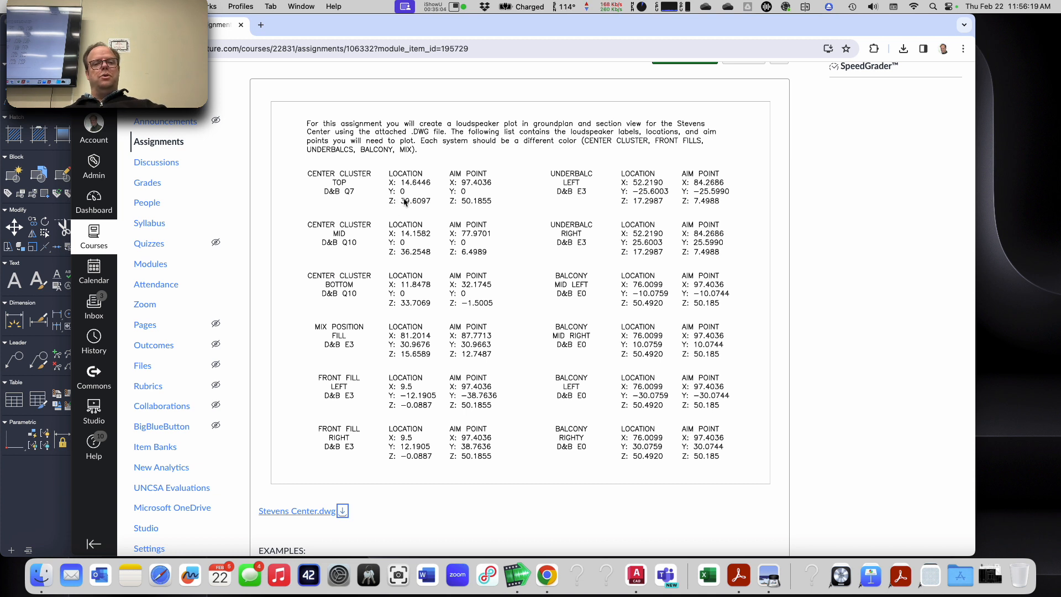
pyautogui.press('super+Tab')
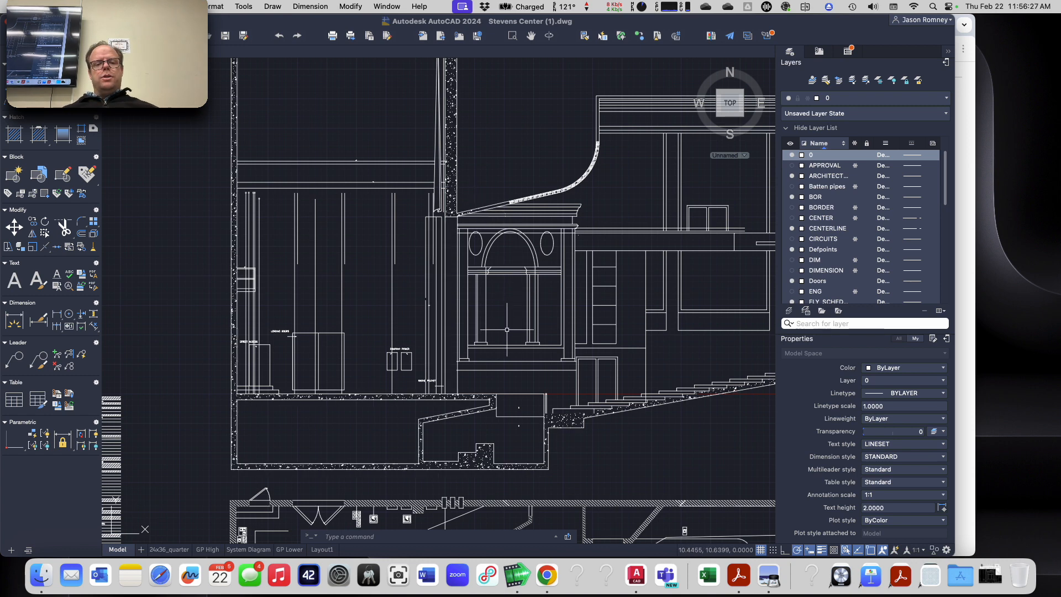
pyautogui.scroll(6, 458, 225)
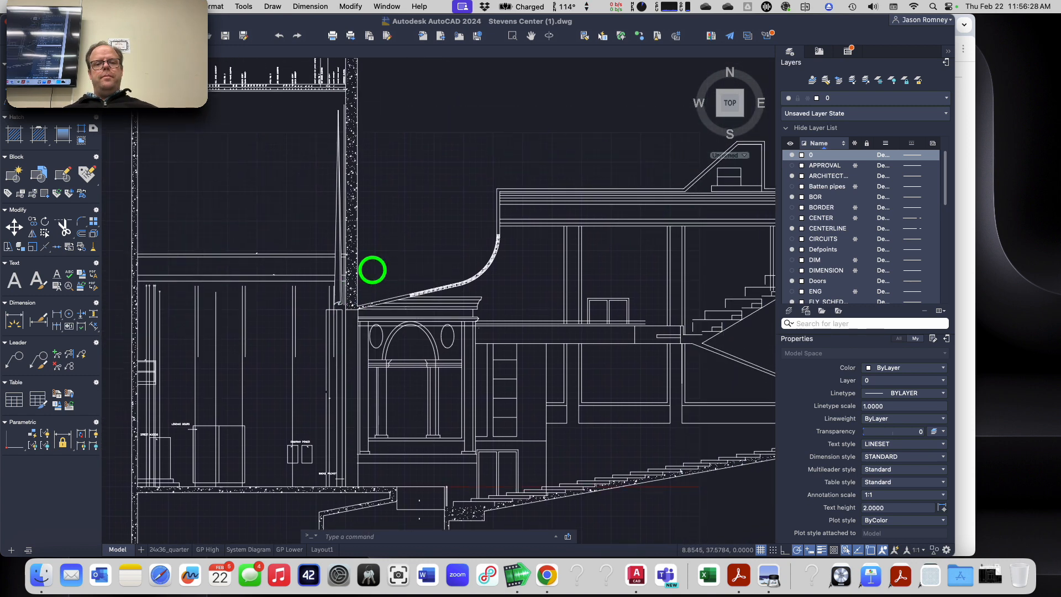
pyautogui.moveTo(383, 247); pyautogui.dragTo(398, 171, button='middle')
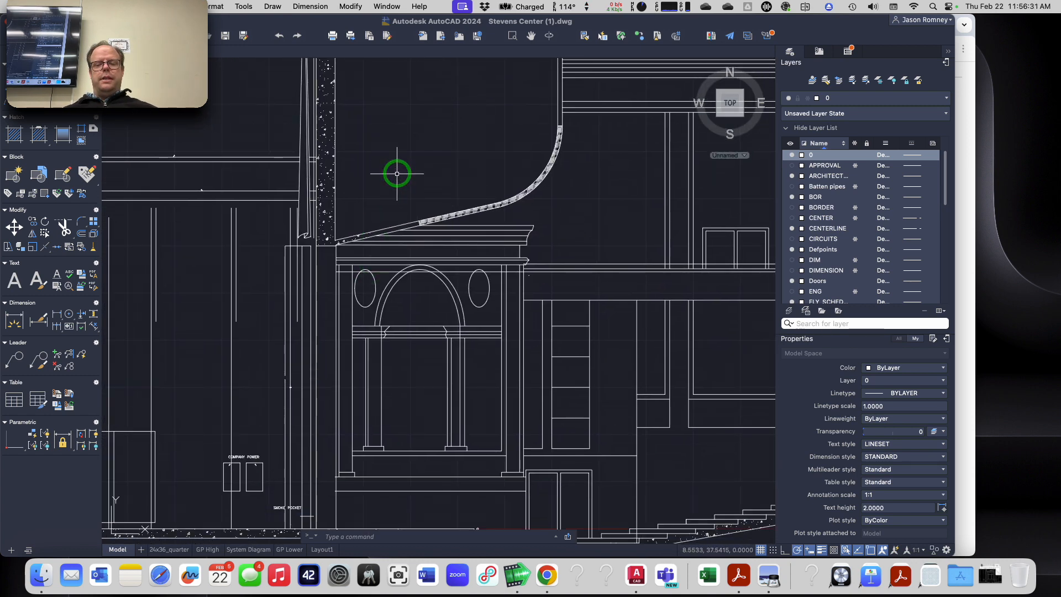
# Step: Create a new layer named Sound Center Cluster
pyautogui.scroll(-10, 823, 234)
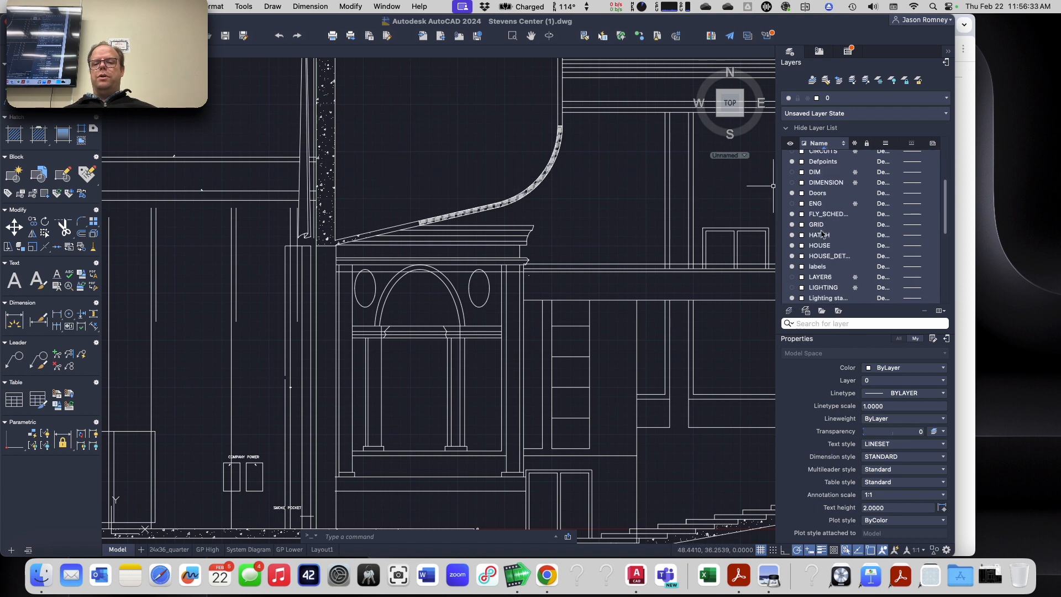
pyautogui.click(790, 311)
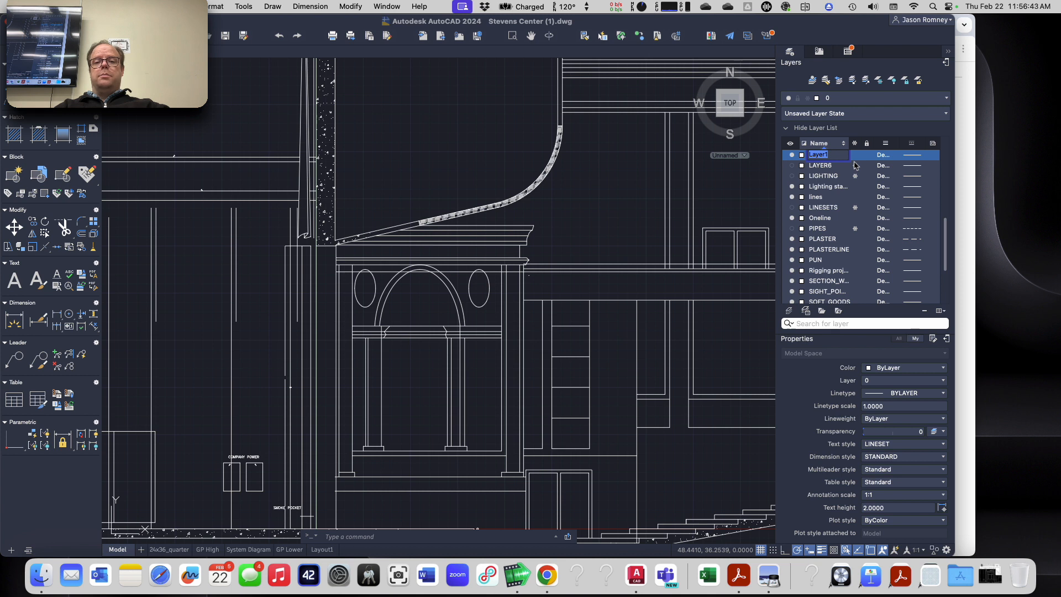
pyautogui.write('C')
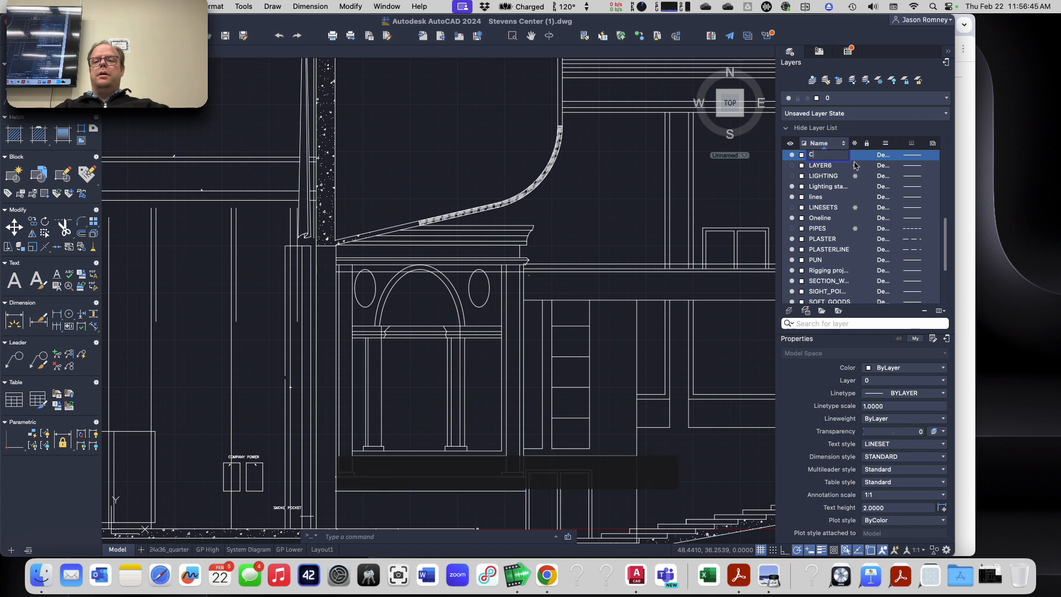
pyautogui.write('enSound Cente')
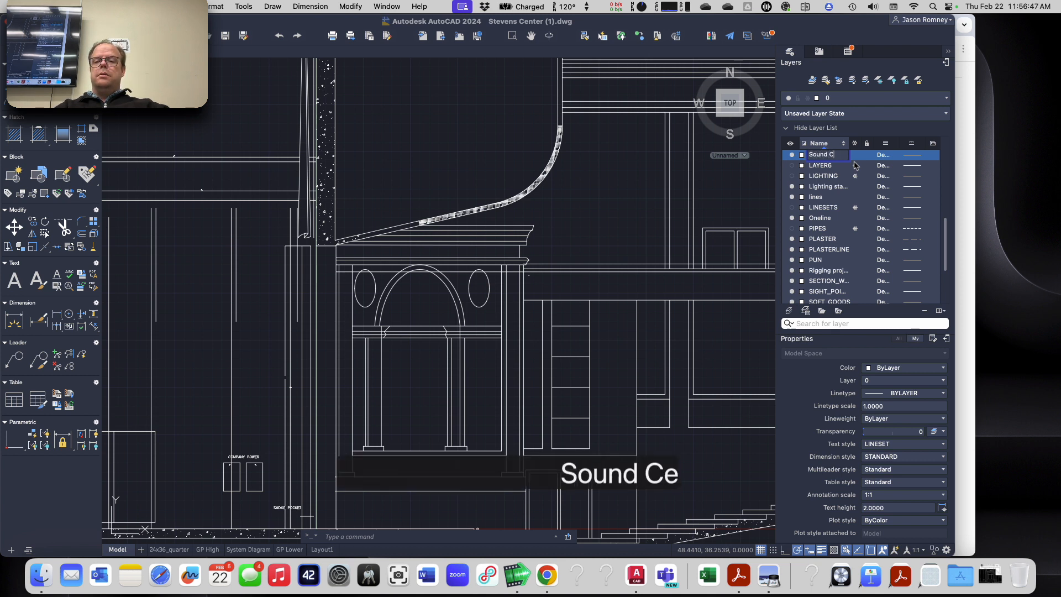
pyautogui.write('r Cluster')
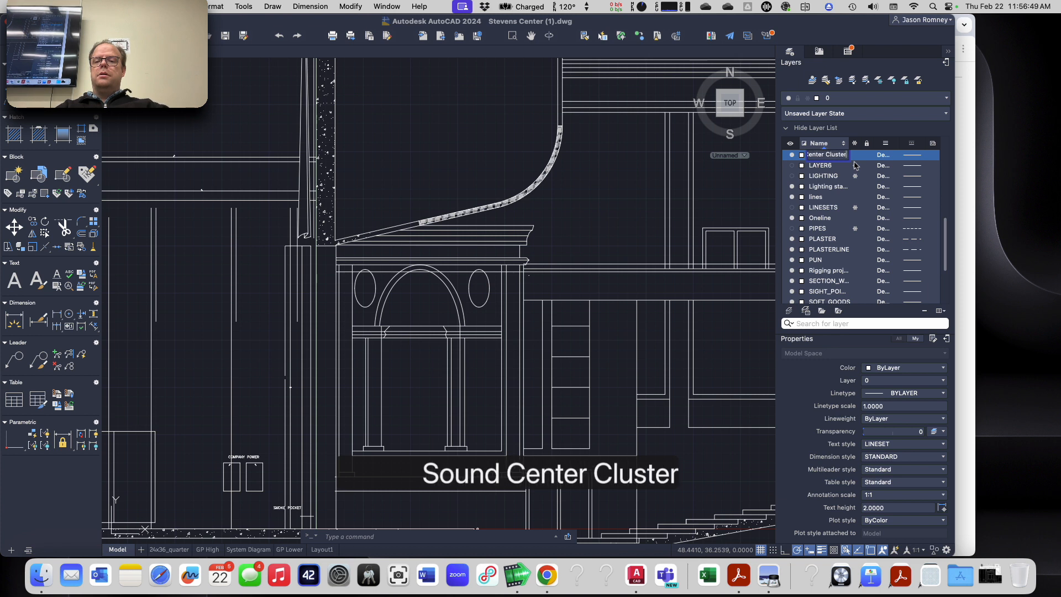
pyautogui.press('Return')
pyautogui.scroll(-1, 829, 275)
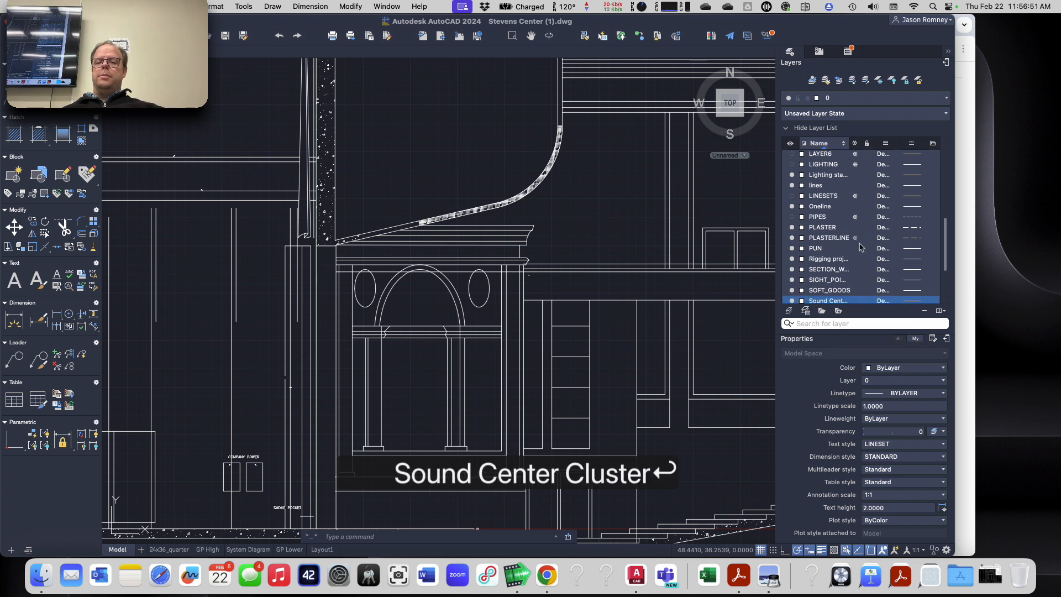
# Step: Set the Sound Center Cluster layer's color to dark red, index color 12
pyautogui.click(802, 291)
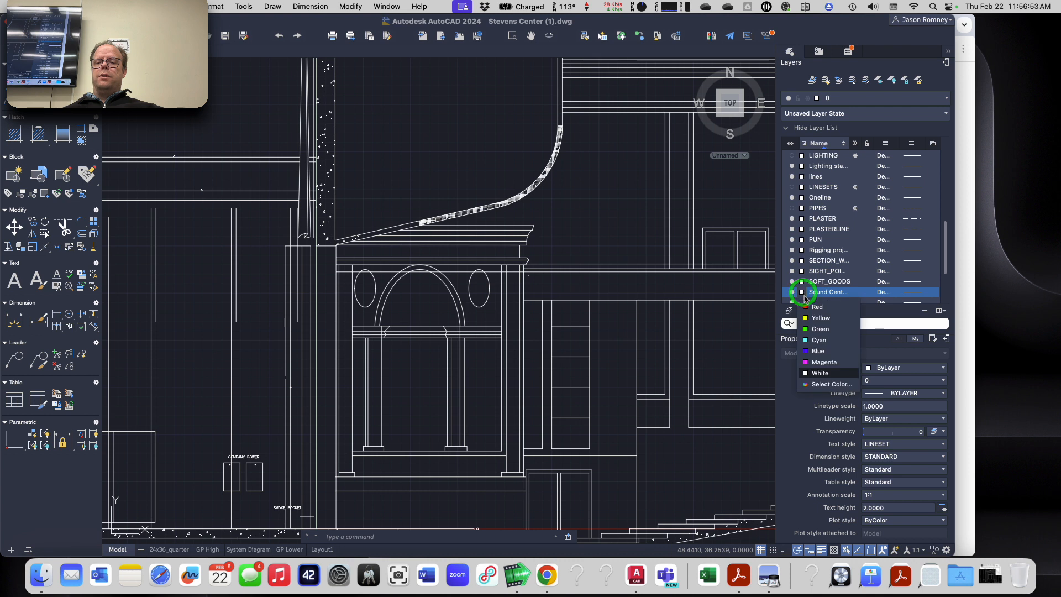
pyautogui.click(830, 384)
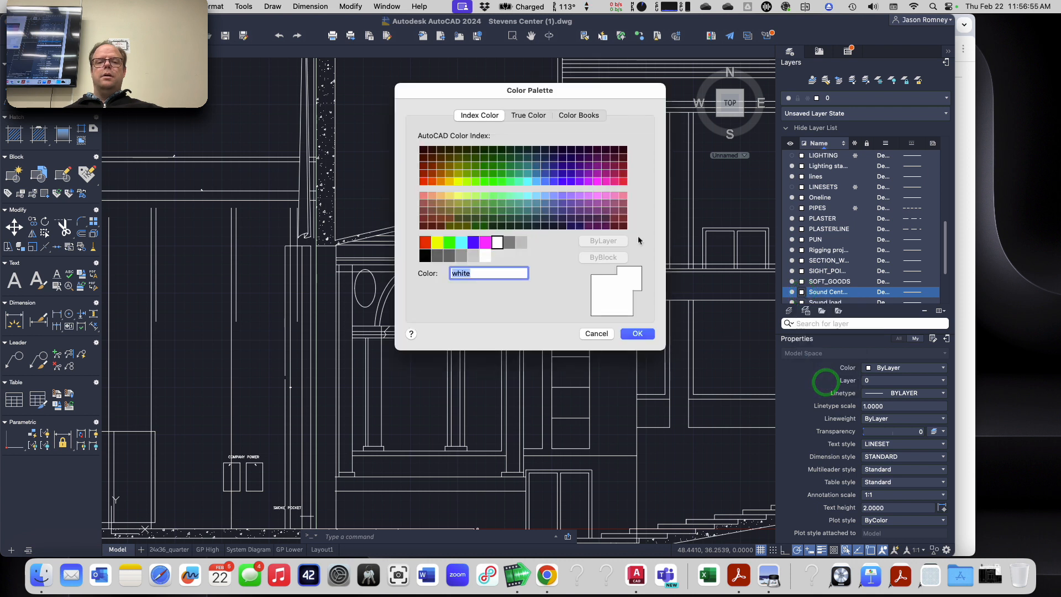
pyautogui.click(423, 173)
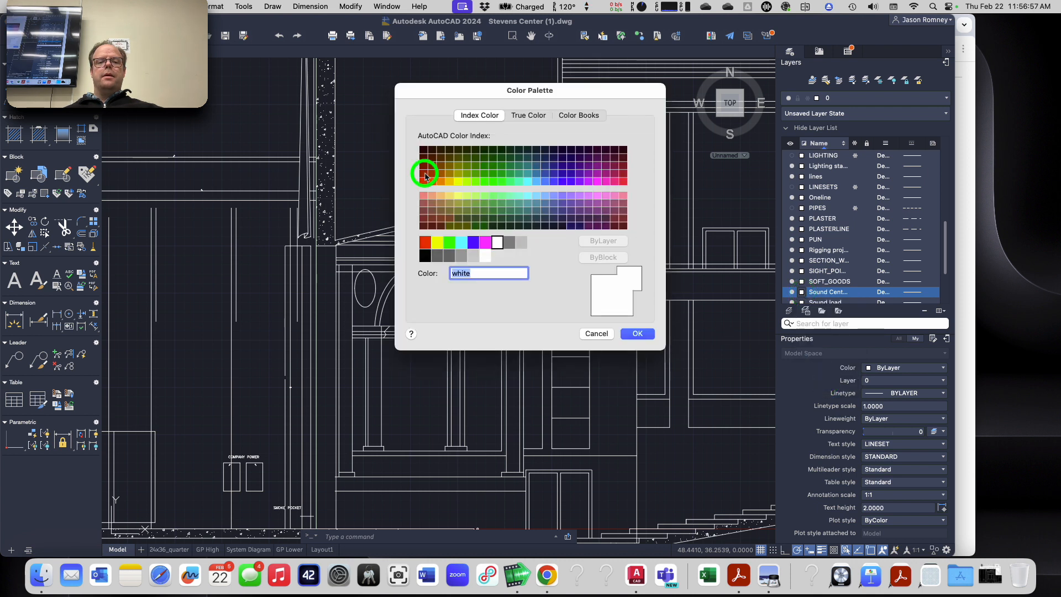
pyautogui.click(635, 333)
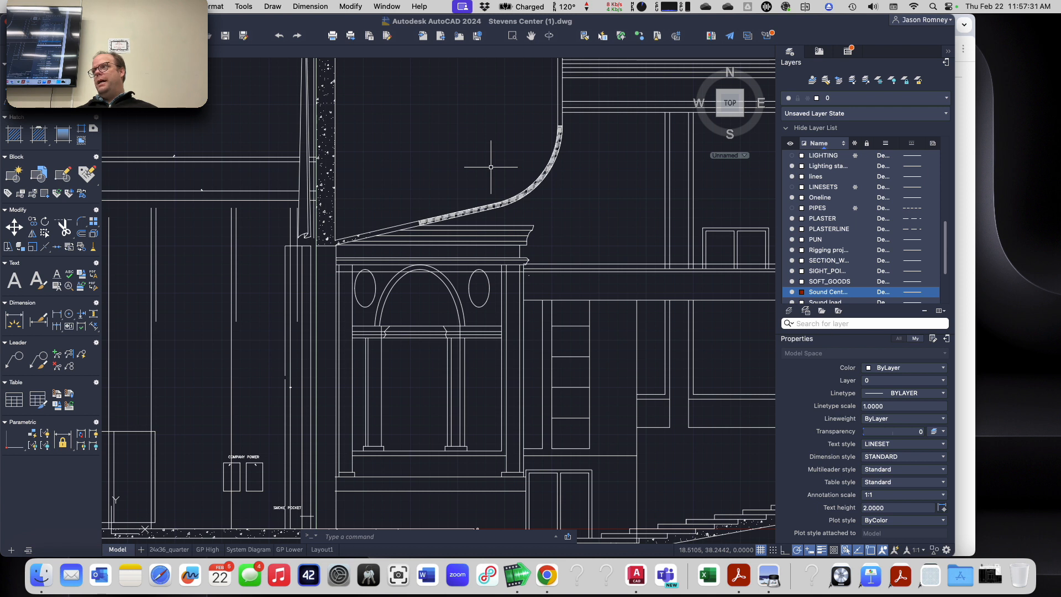
pyautogui.click(802, 292)
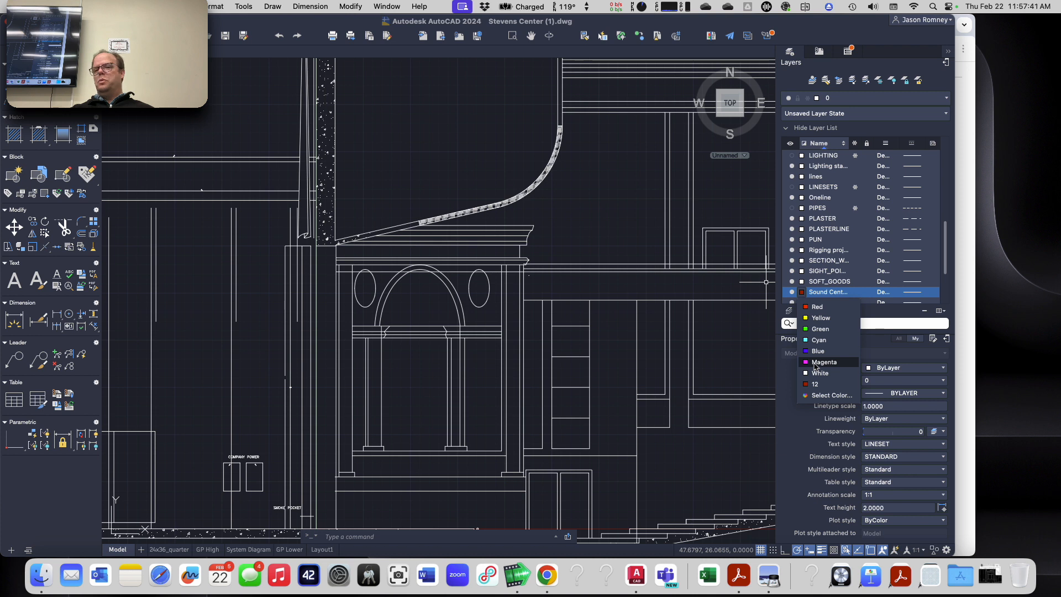
pyautogui.click(784, 360)
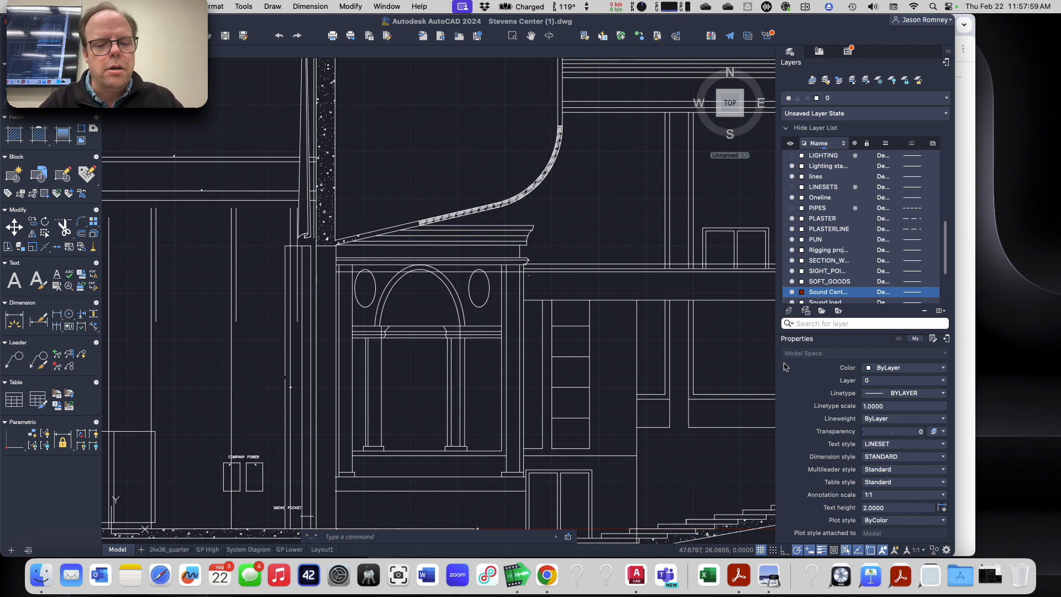
pyautogui.write('point')
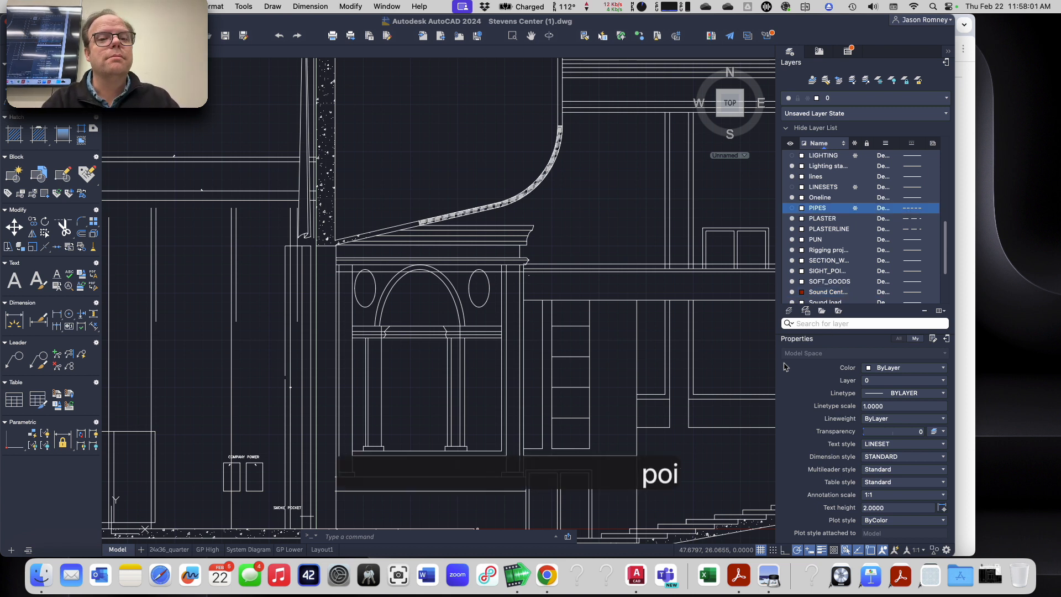
pyautogui.press('Escape')
pyautogui.press('Escape')
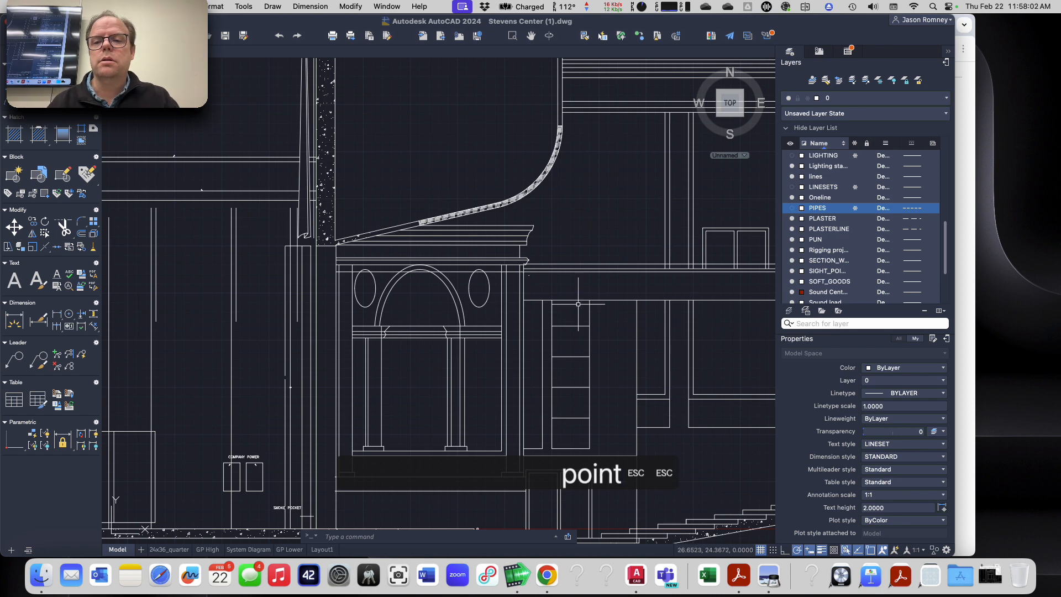
# Step: Make Sound Center Cluster the current layer
pyautogui.click(837, 100)
pyautogui.click(838, 103)
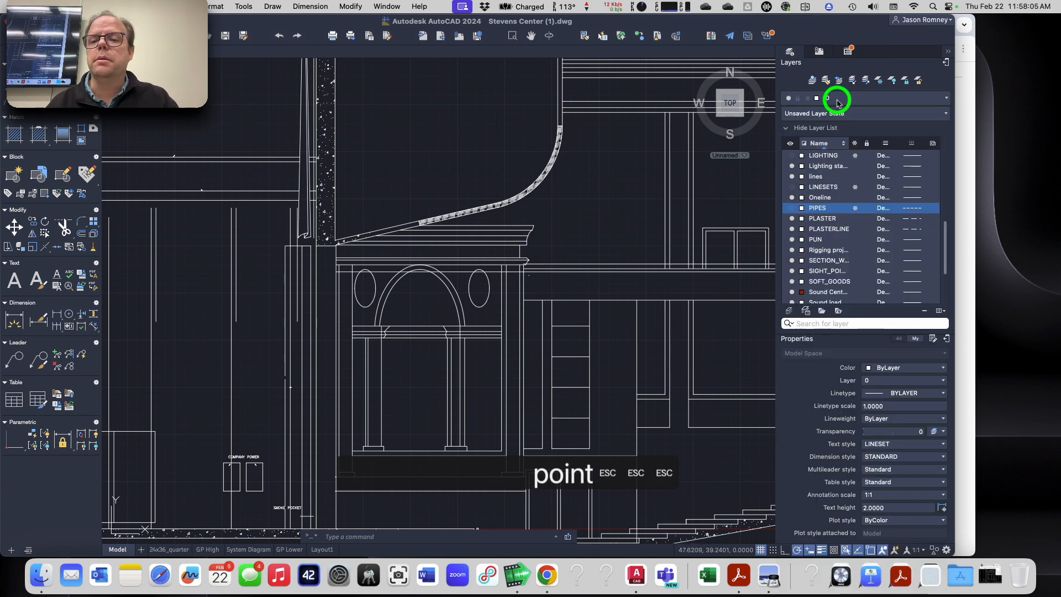
pyautogui.click(837, 102)
pyautogui.click(867, 492)
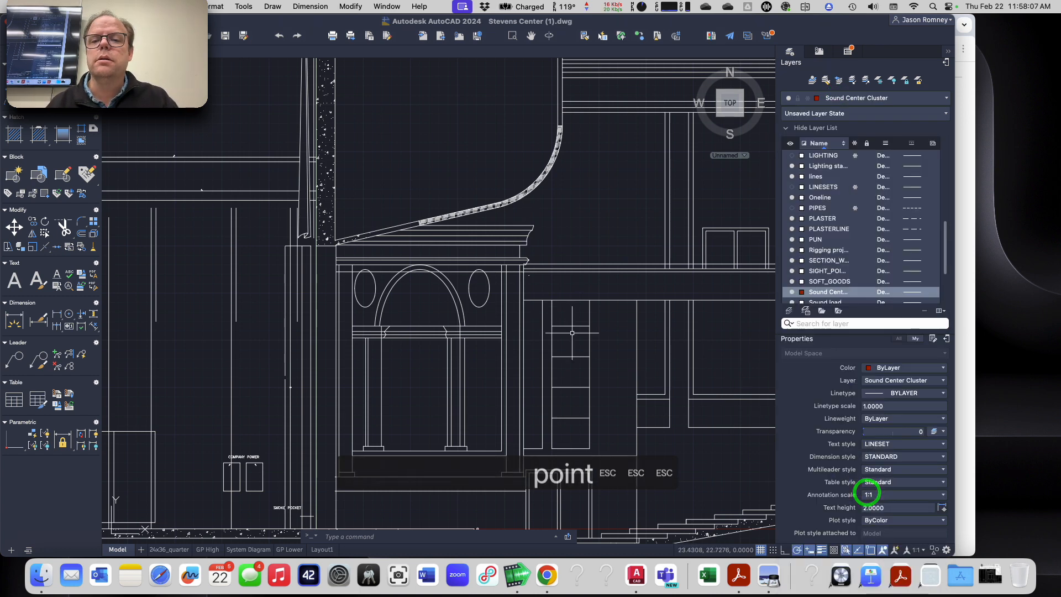
# Step: Place a point at 14.6446,39.6097 for the Center Cluster Top loudspeaker location, consulting the assignment's coordinate list in Chrome for the values
pyautogui.write('point')
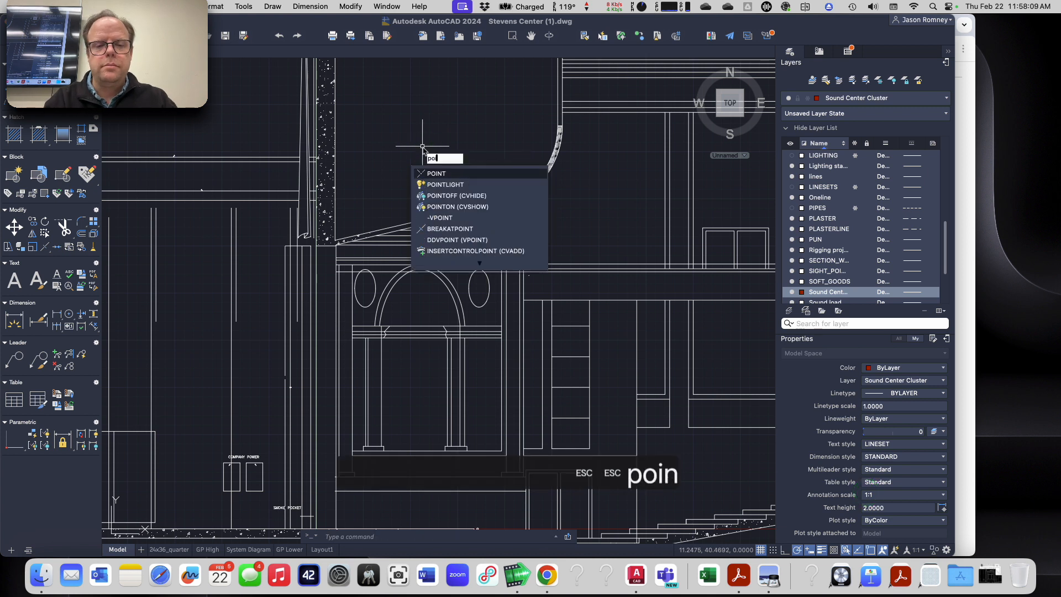
pyautogui.press('Return')
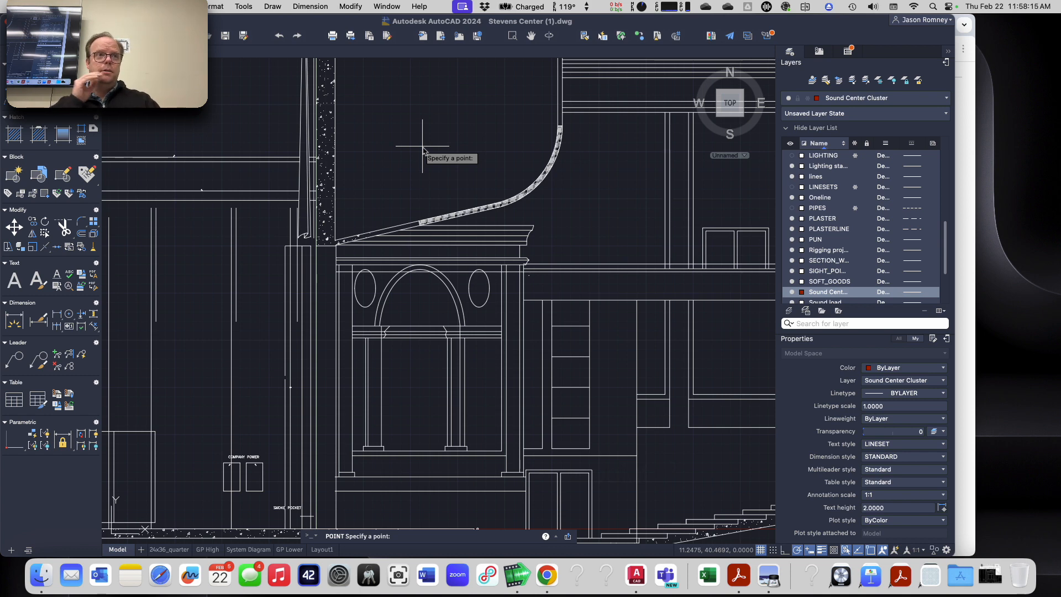
pyautogui.press('super+Tab')
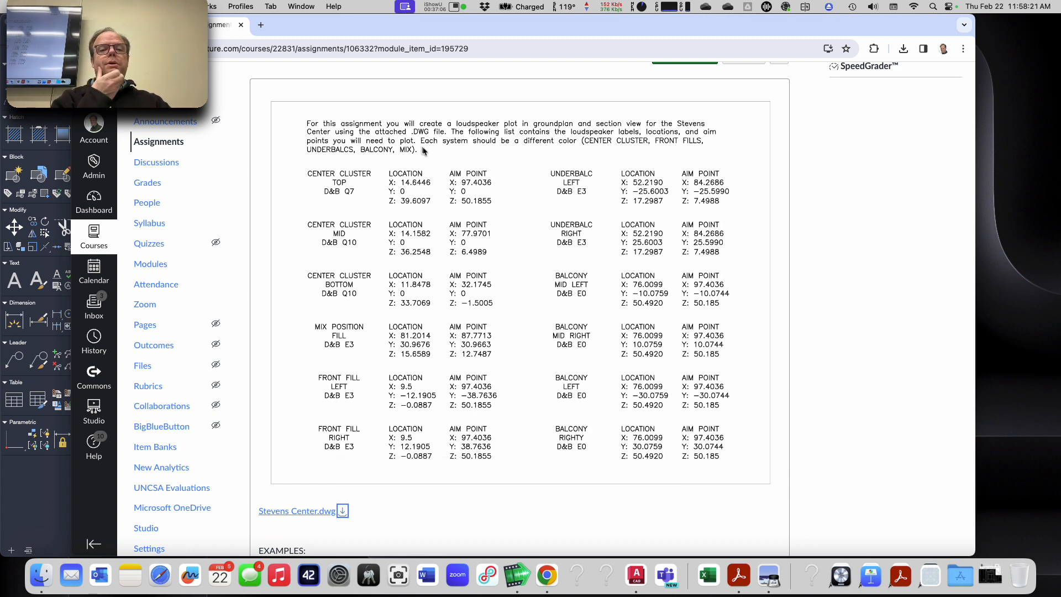
pyautogui.press('super+Tab')
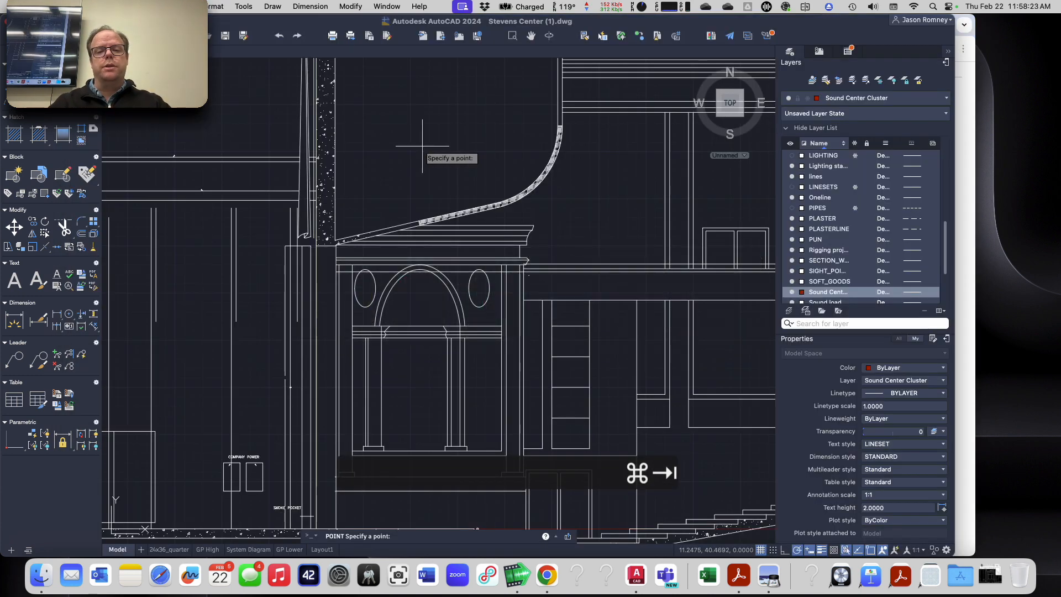
pyautogui.write('14')
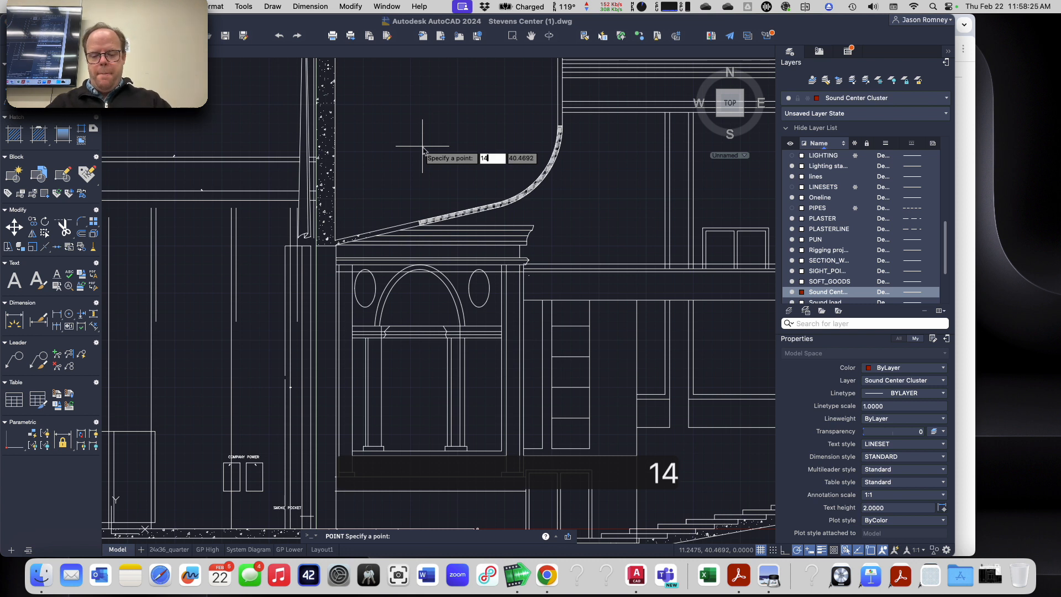
pyautogui.write('.6')
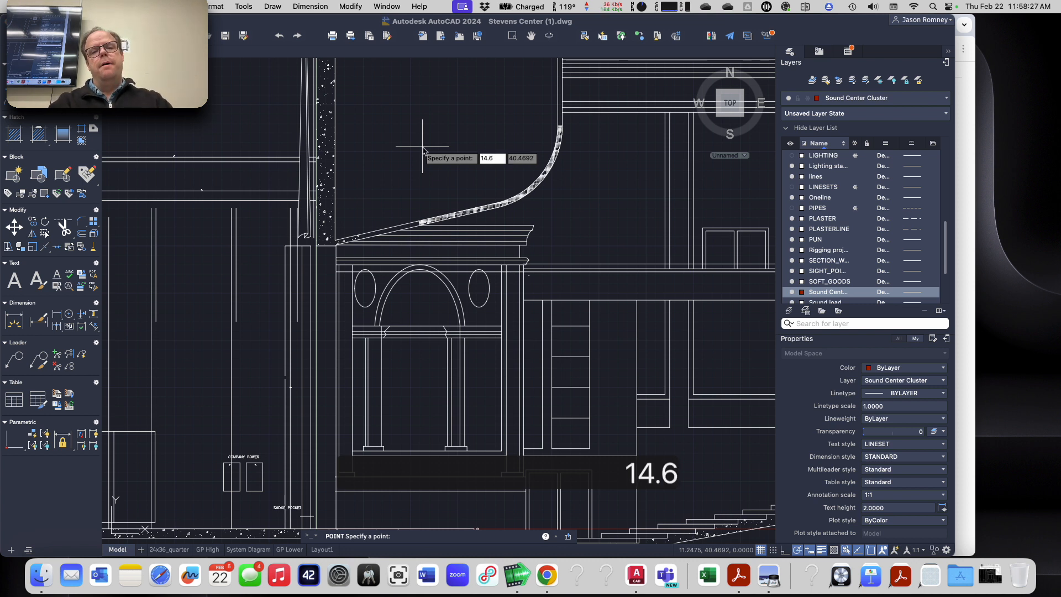
pyautogui.write('446')
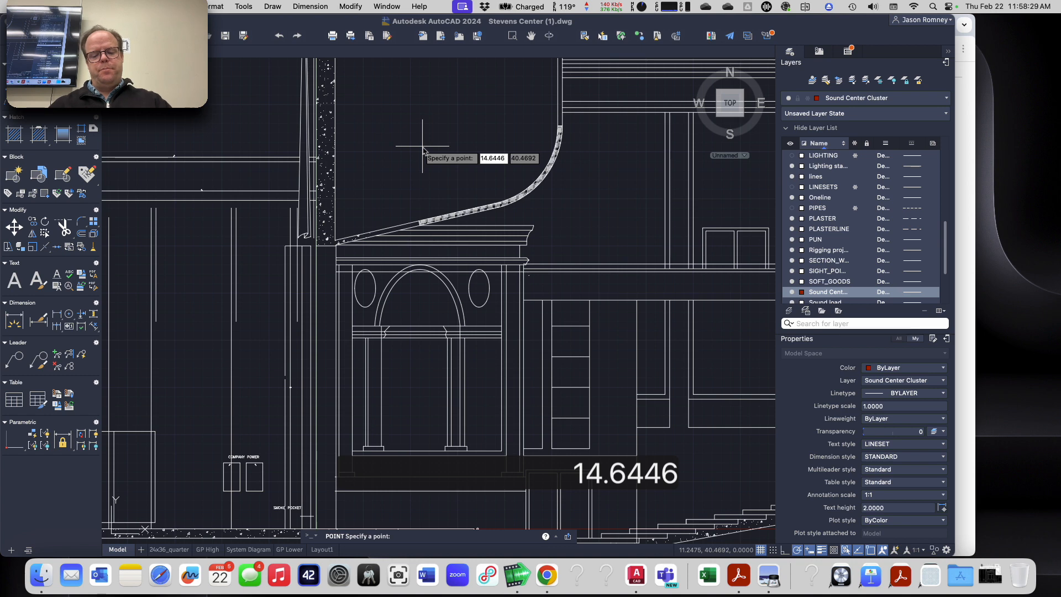
pyautogui.write(',')
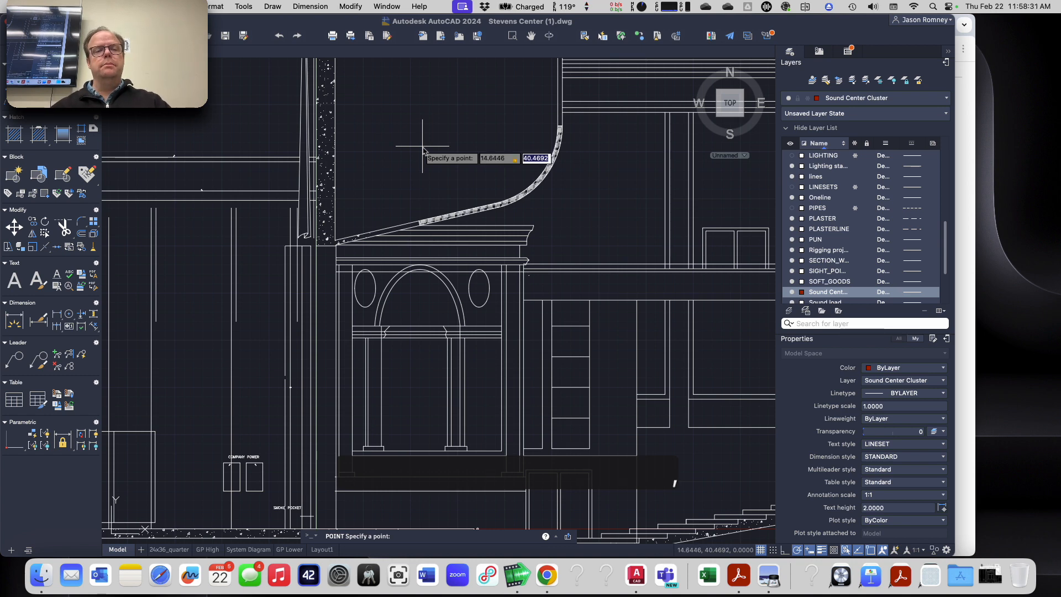
pyautogui.press('super+Tab')
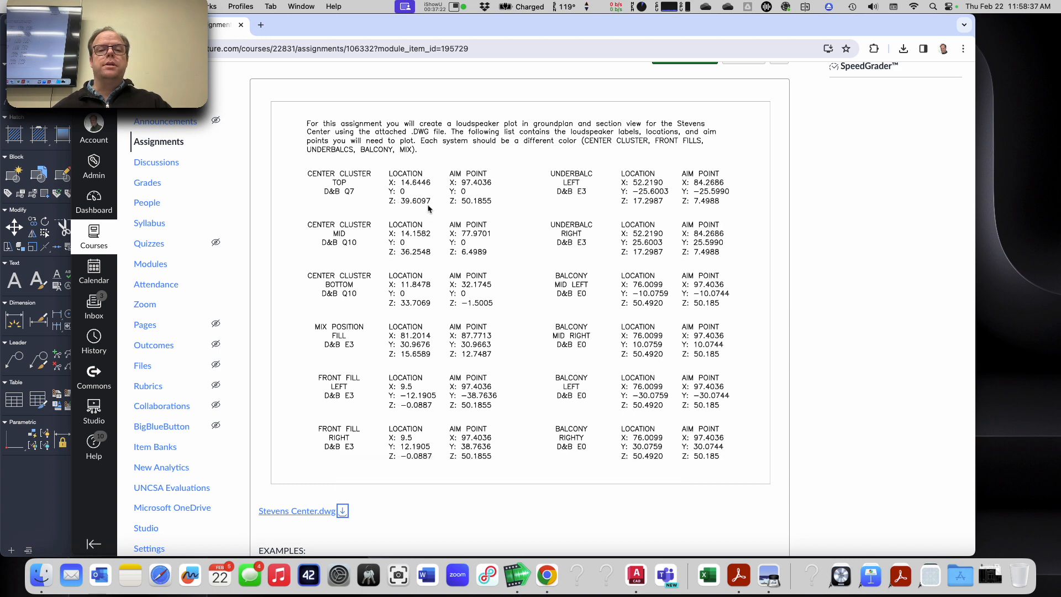
pyautogui.press('super+Tab')
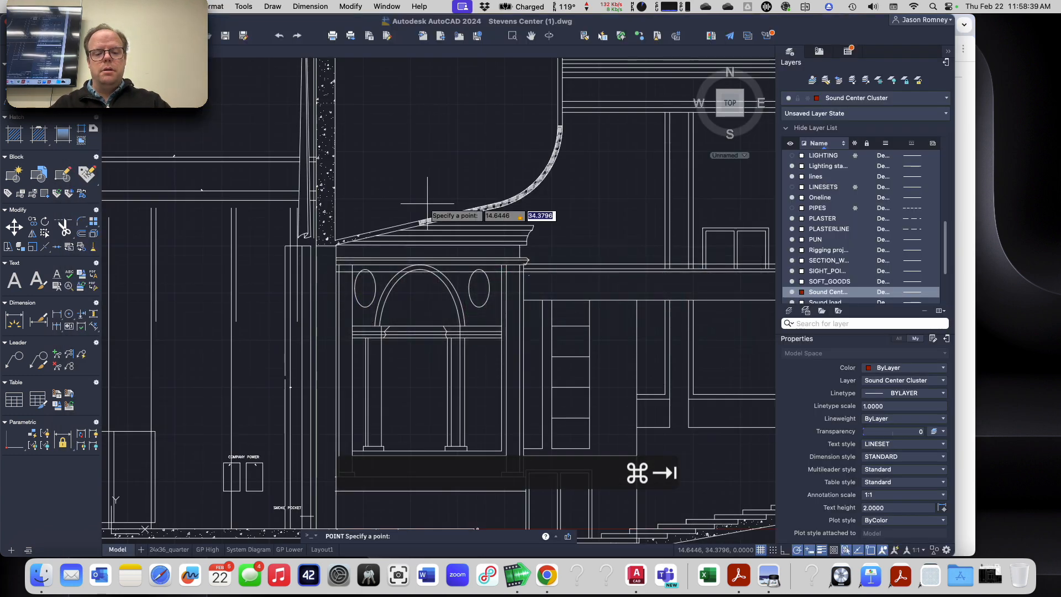
pyautogui.write('39')
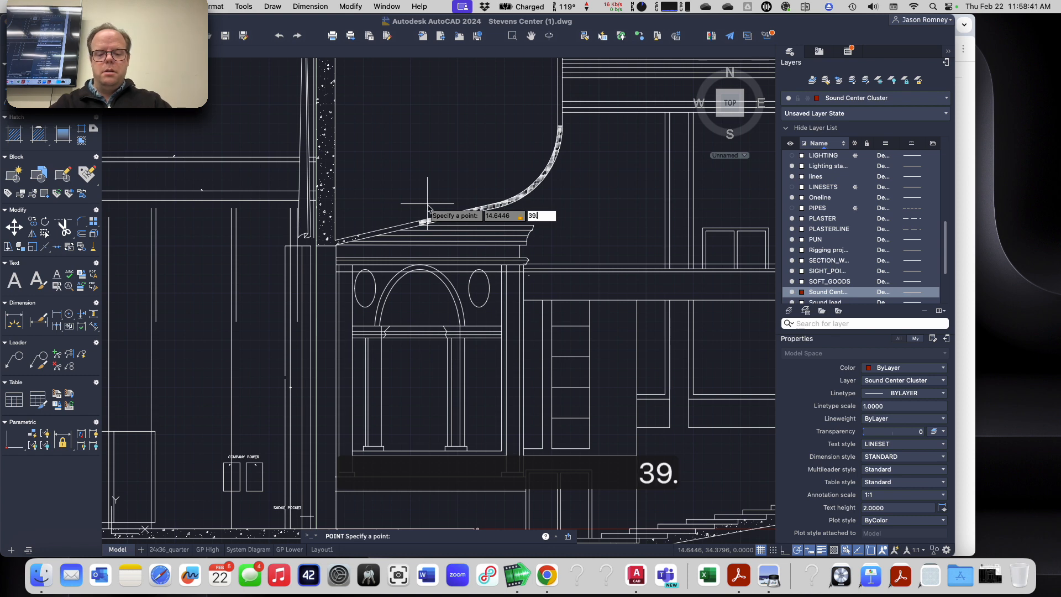
pyautogui.write('.6097')
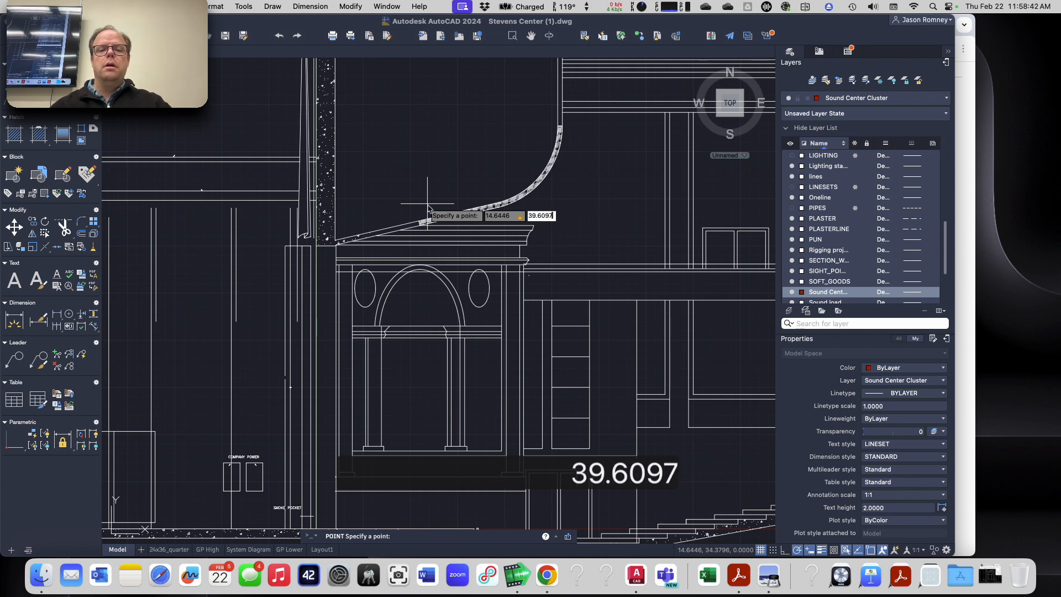
pyautogui.press('super+Tab')
pyautogui.press('super+Tab')
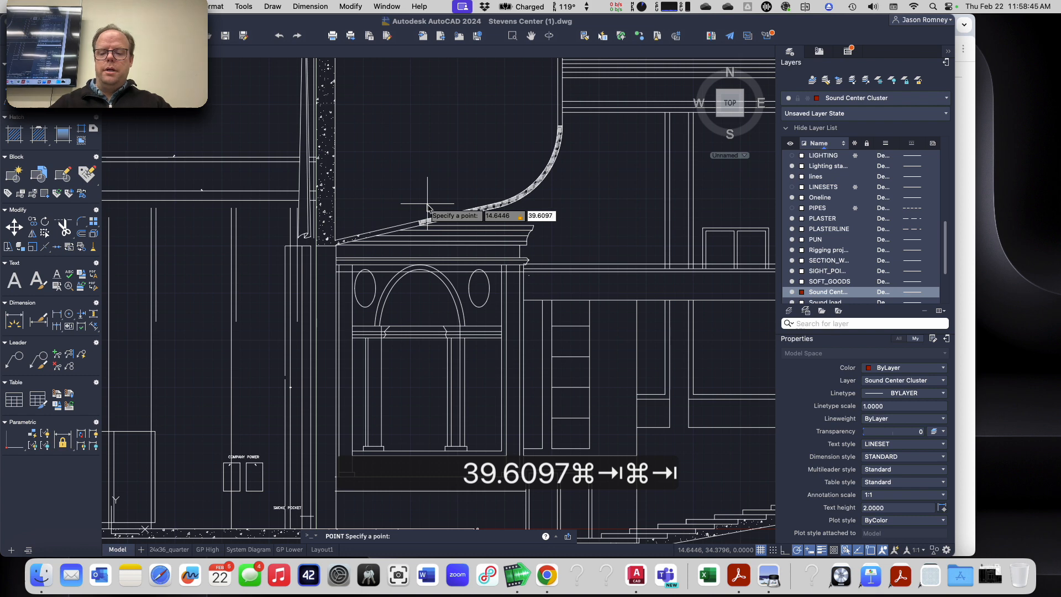
pyautogui.press('Return')
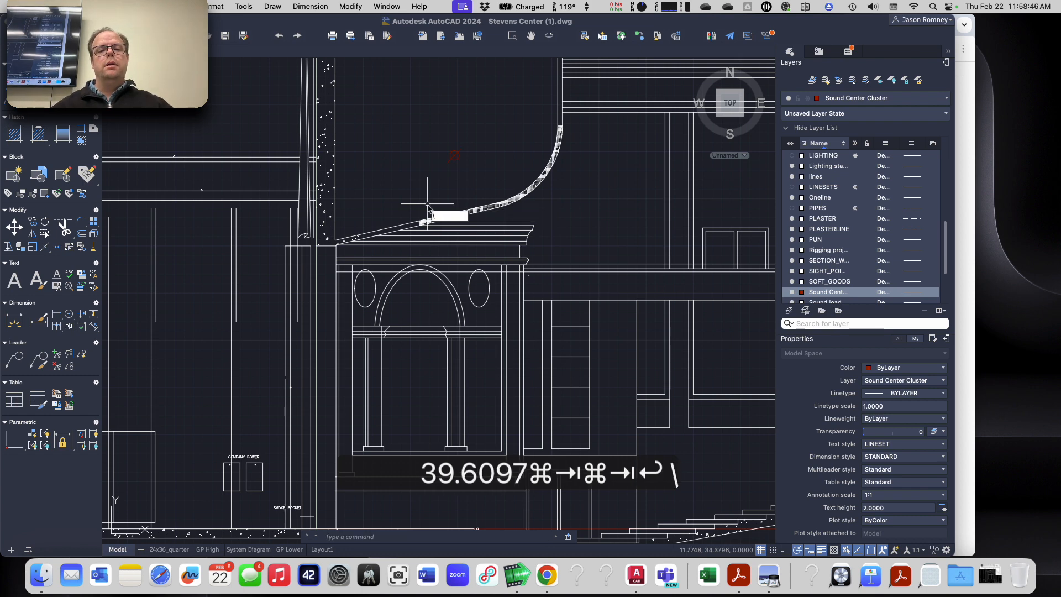
pyautogui.click(457, 183)
pyautogui.press('Escape')
pyautogui.press('Escape')
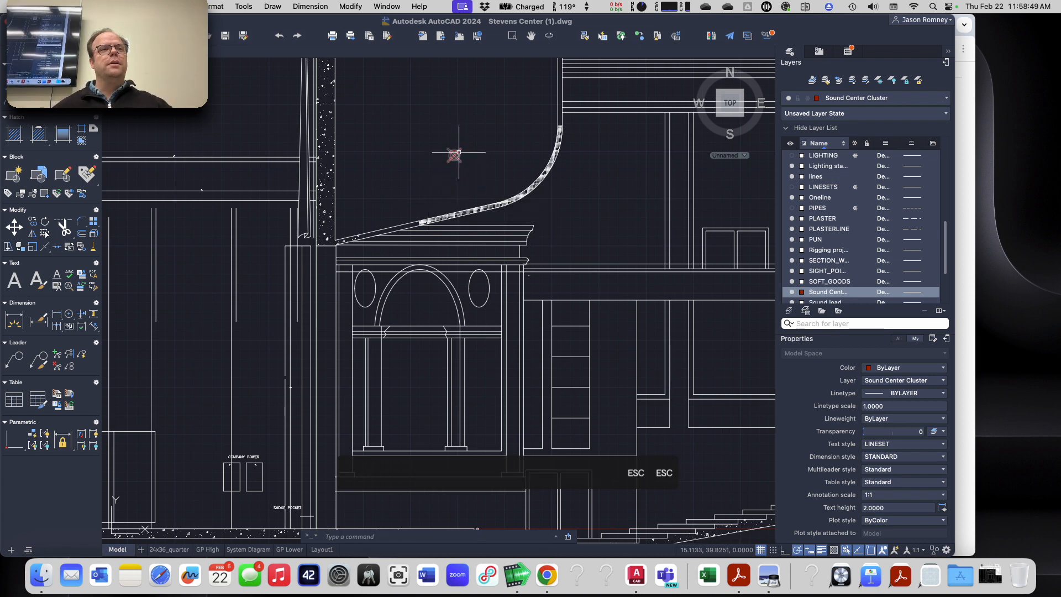
pyautogui.scroll(5, 460, 164)
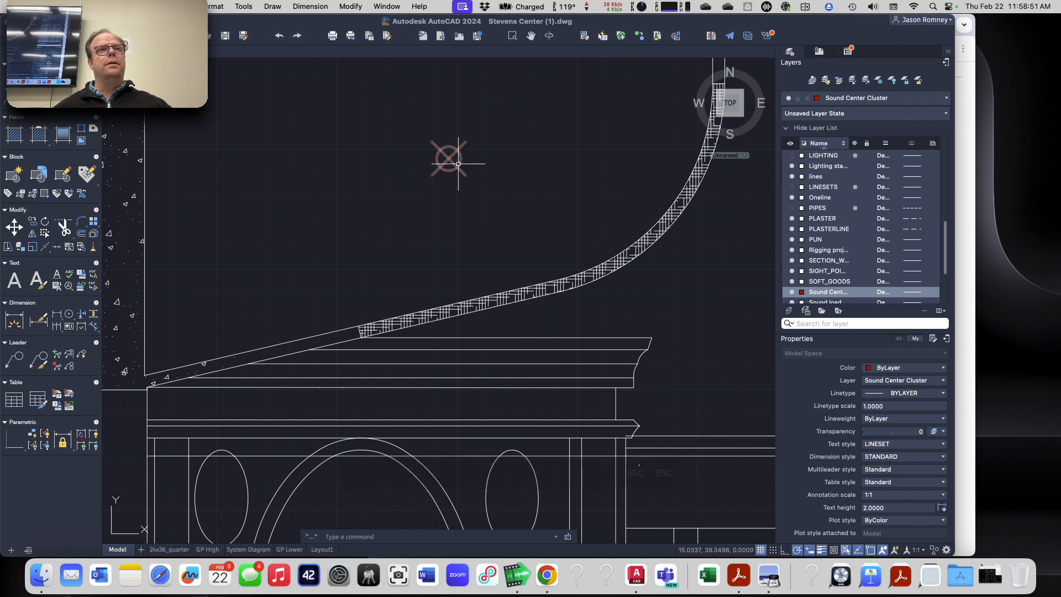
pyautogui.moveTo(459, 164)
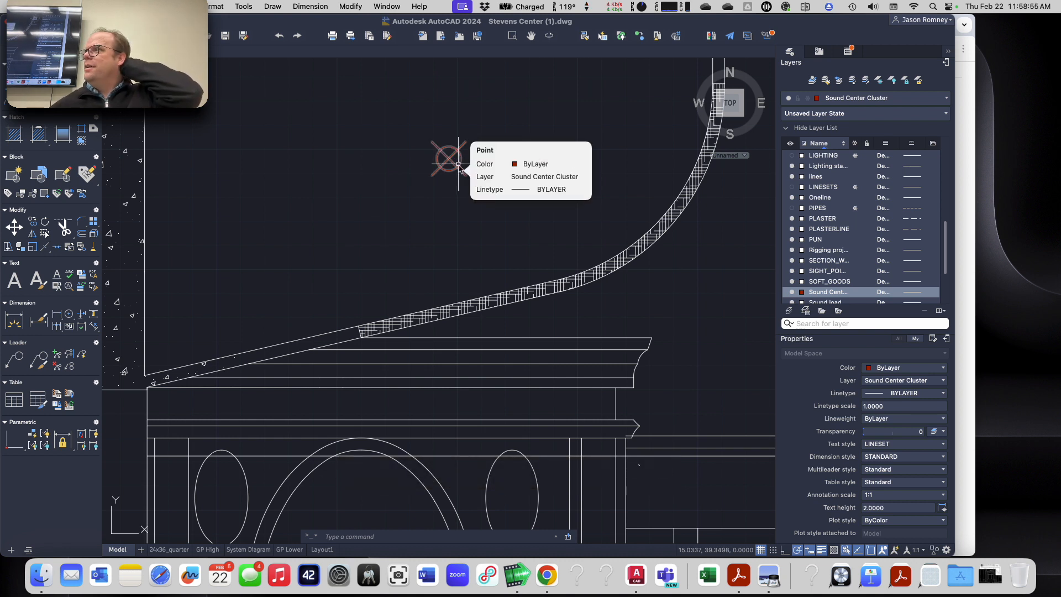
pyautogui.scroll(-4, 449, 237)
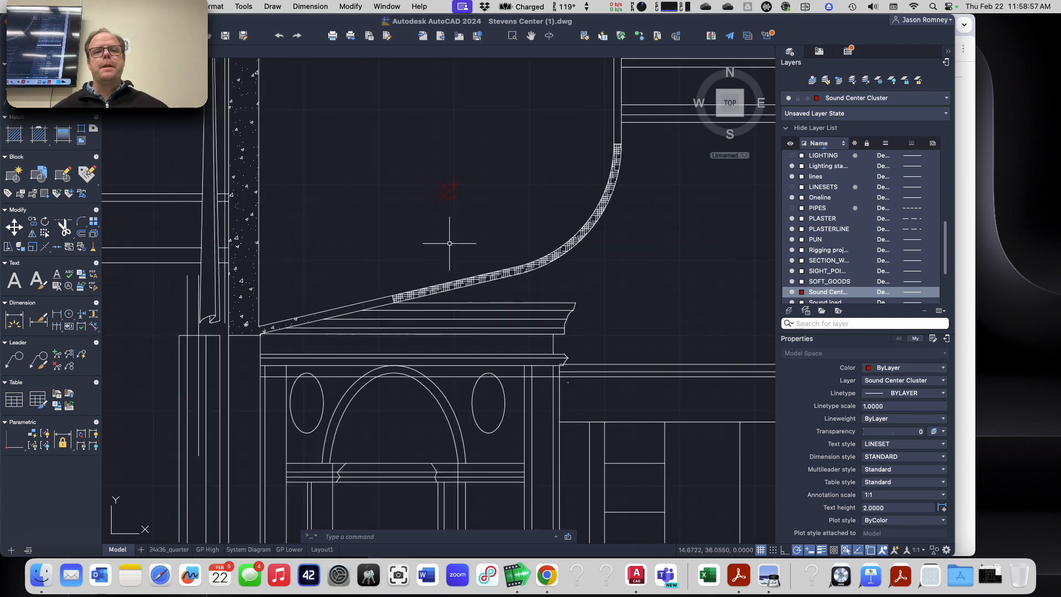
# Step: Place a point at 97.4036,50.1855 for the Center Cluster Top aim point, taking the X and Z values from the assignment in Chrome
pyautogui.press('super+Tab')
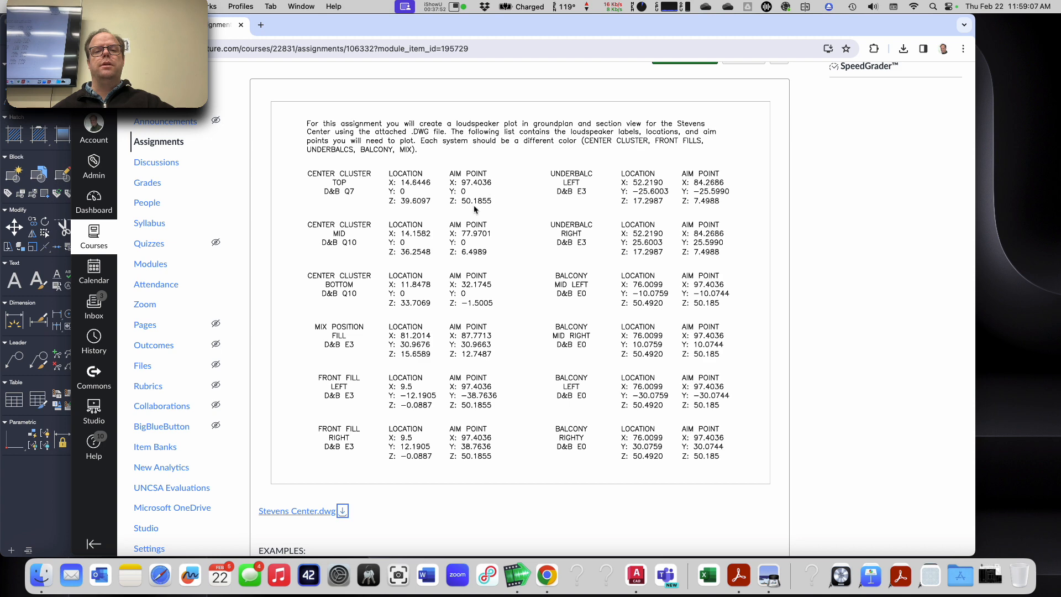
pyautogui.press('super+Tab')
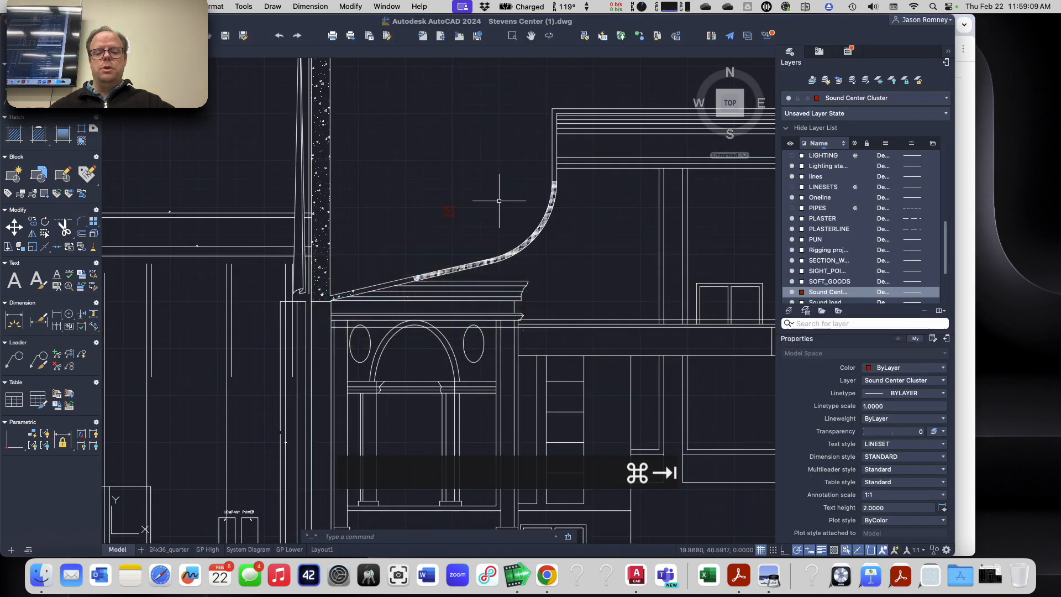
pyautogui.write('point')
pyautogui.press('Return')
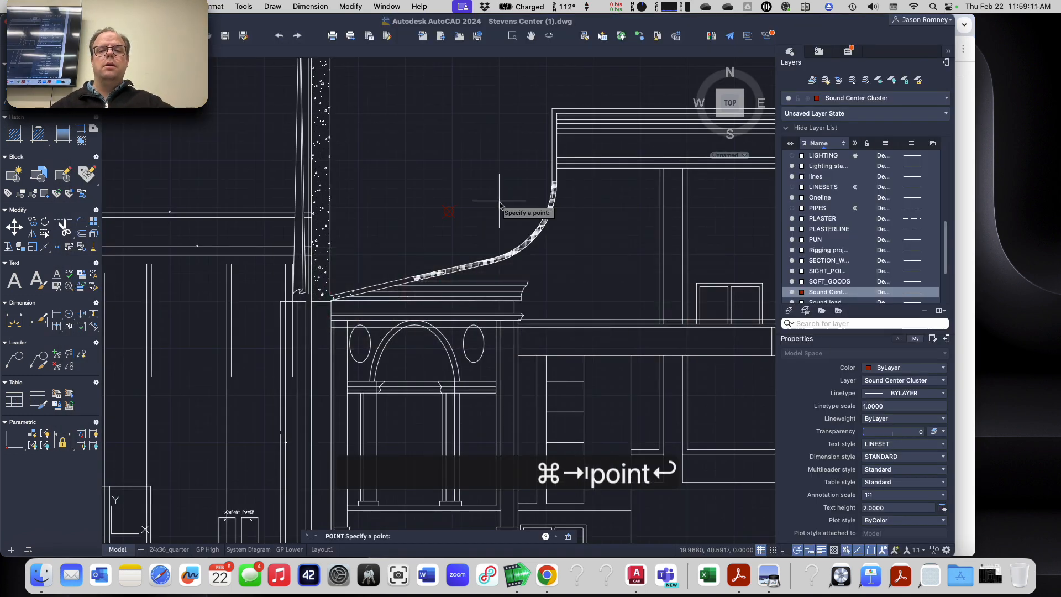
pyautogui.press('super+Tab')
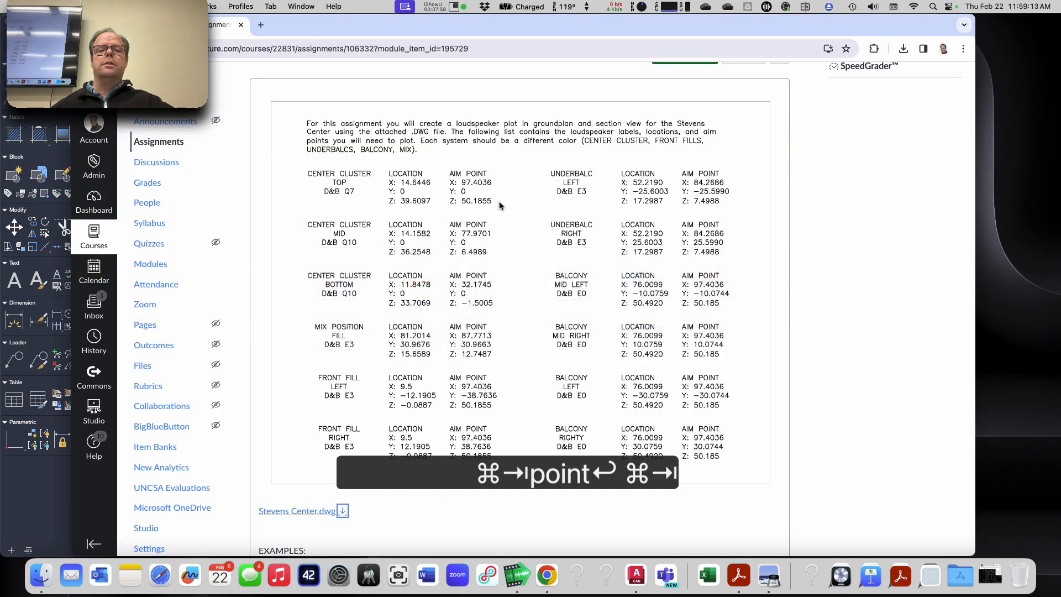
pyautogui.press('super+Tab')
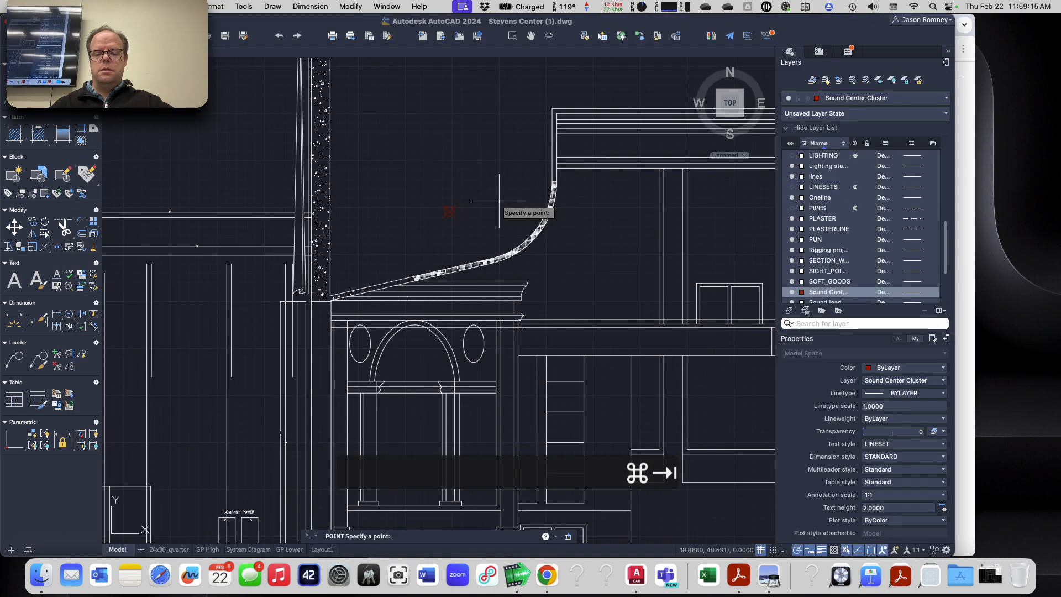
pyautogui.write('97.4')
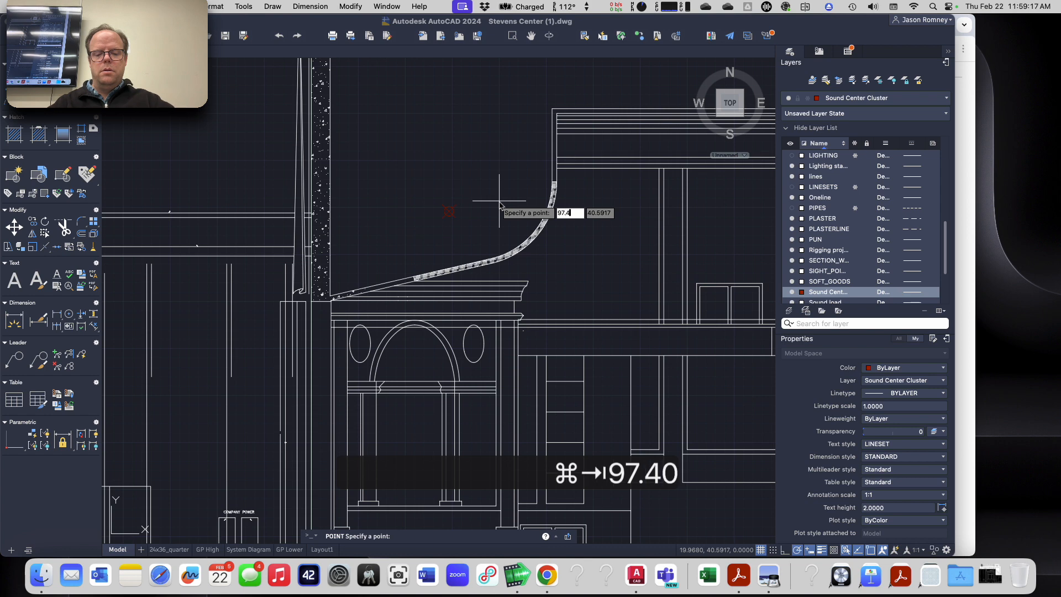
pyautogui.write('036,')
pyautogui.press('super+Tab')
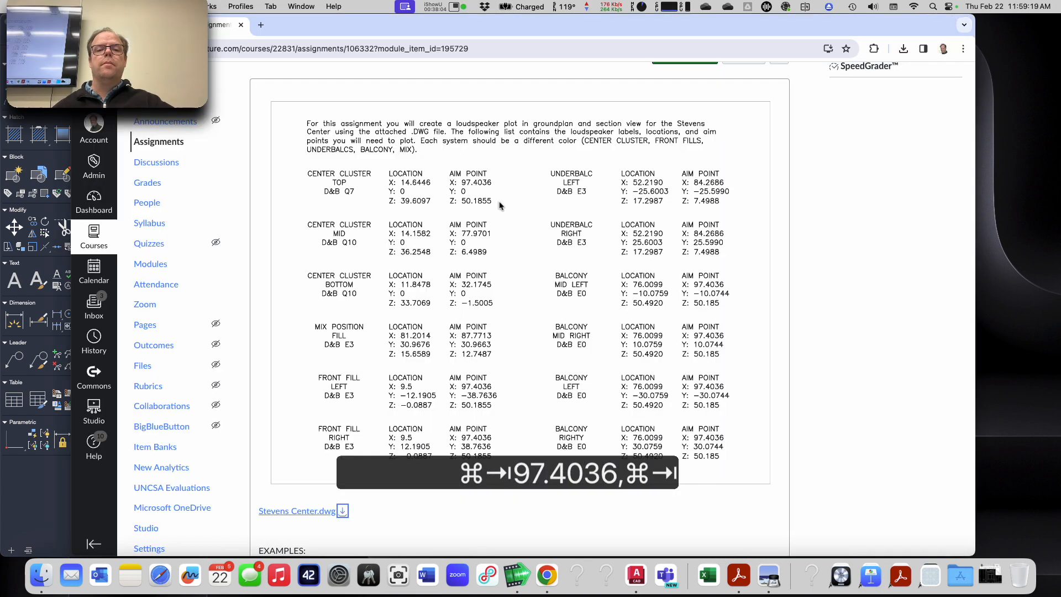
pyautogui.press('super+Tab')
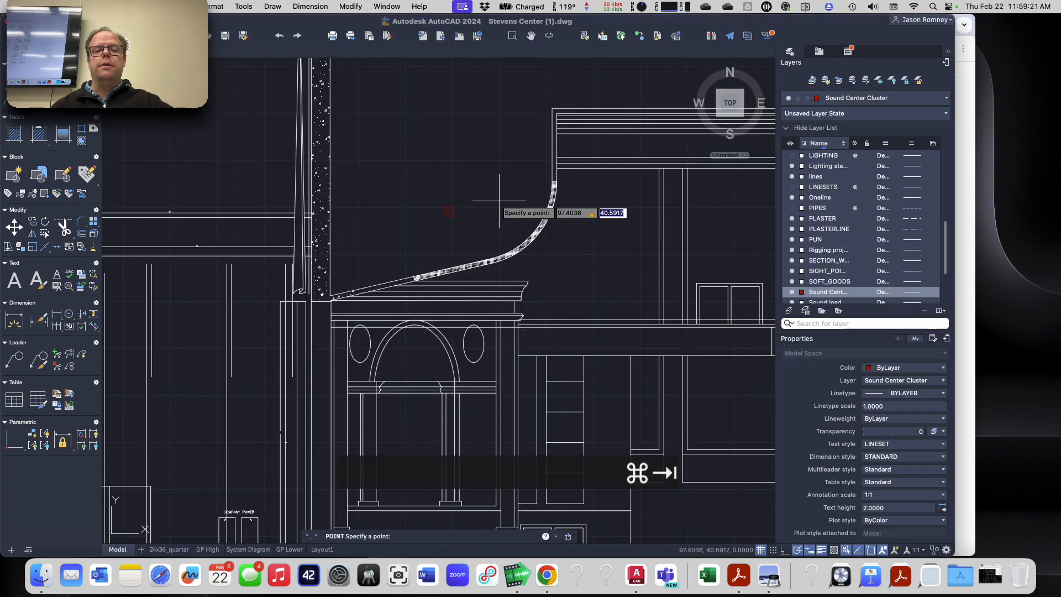
pyautogui.write('50.1855')
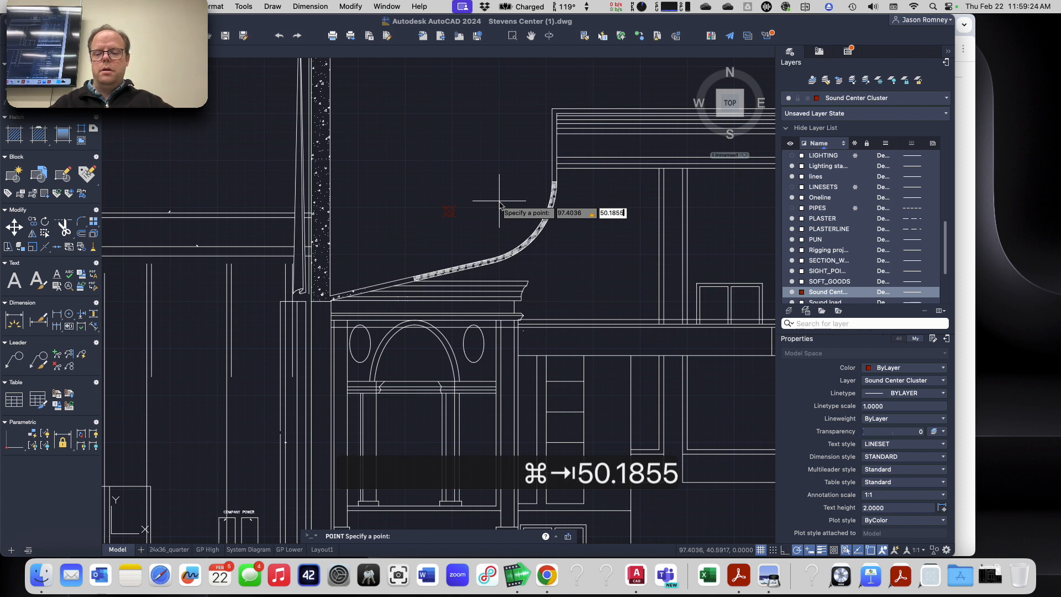
pyautogui.press('Return')
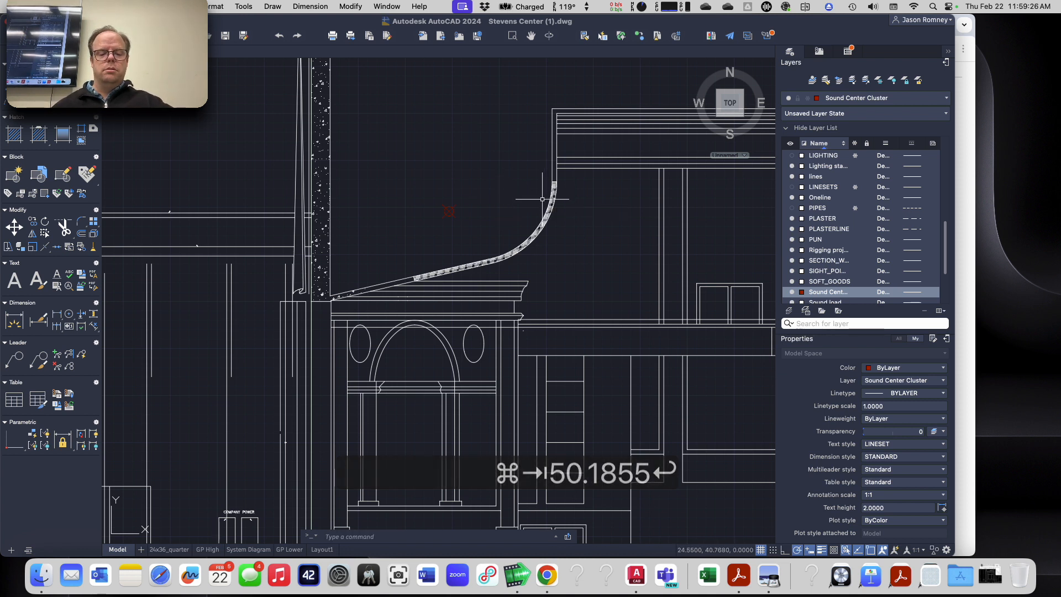
pyautogui.scroll(-5, 545, 200)
pyautogui.scroll(10, 655, 190)
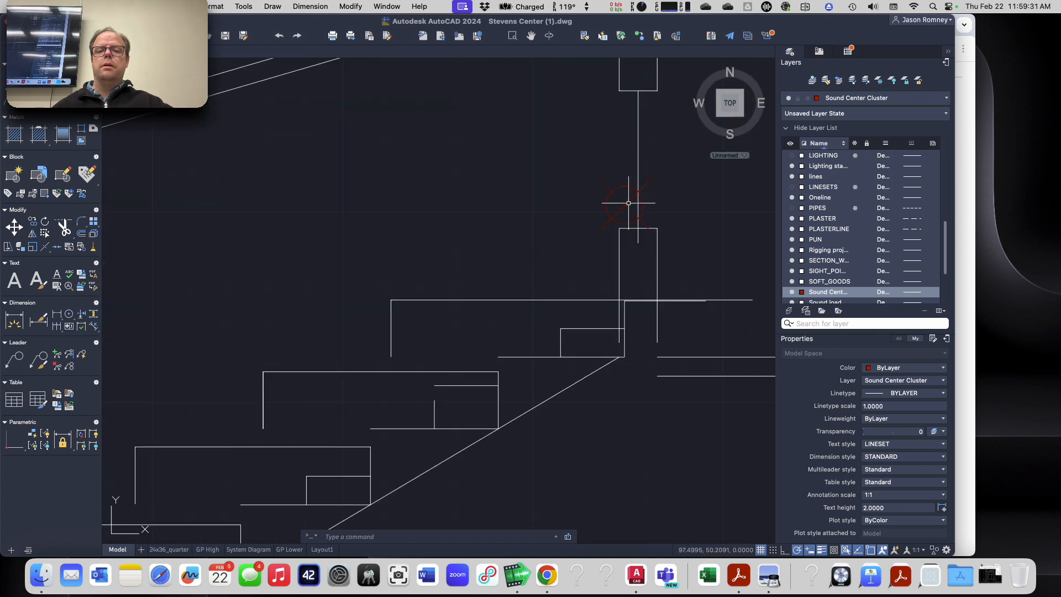
pyautogui.scroll(-6, 630, 202)
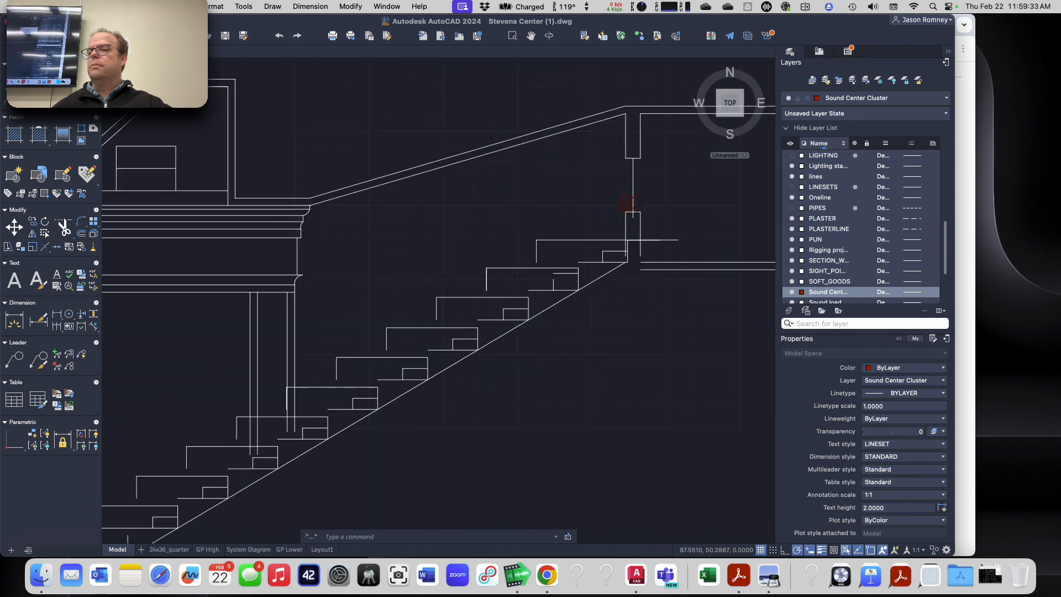
pyautogui.press('super+Tab')
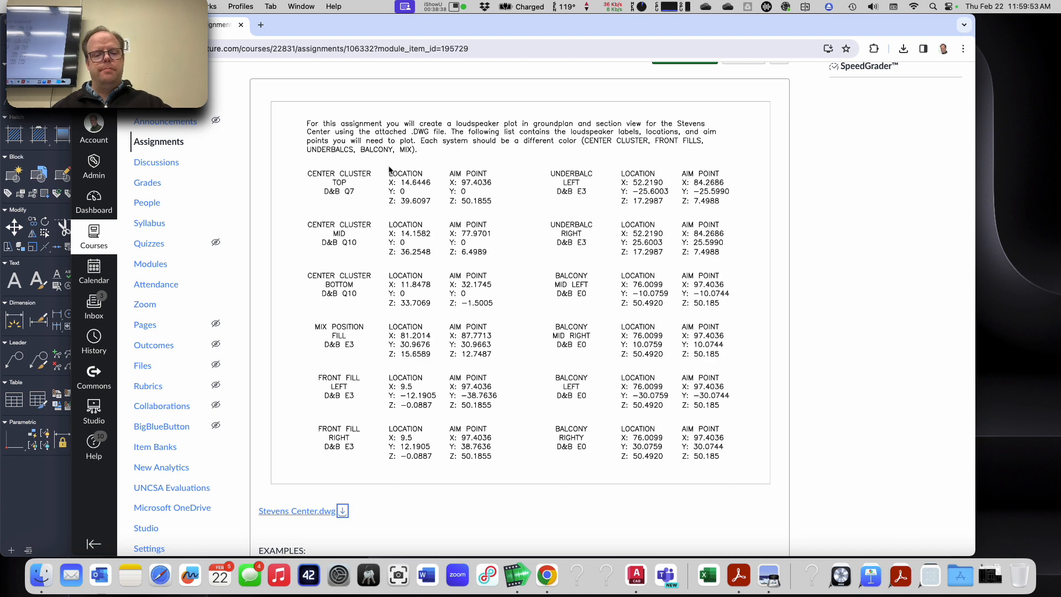
pyautogui.press('super+Tab')
pyautogui.press('Escape')
pyautogui.press('Escape')
pyautogui.press('Escape')
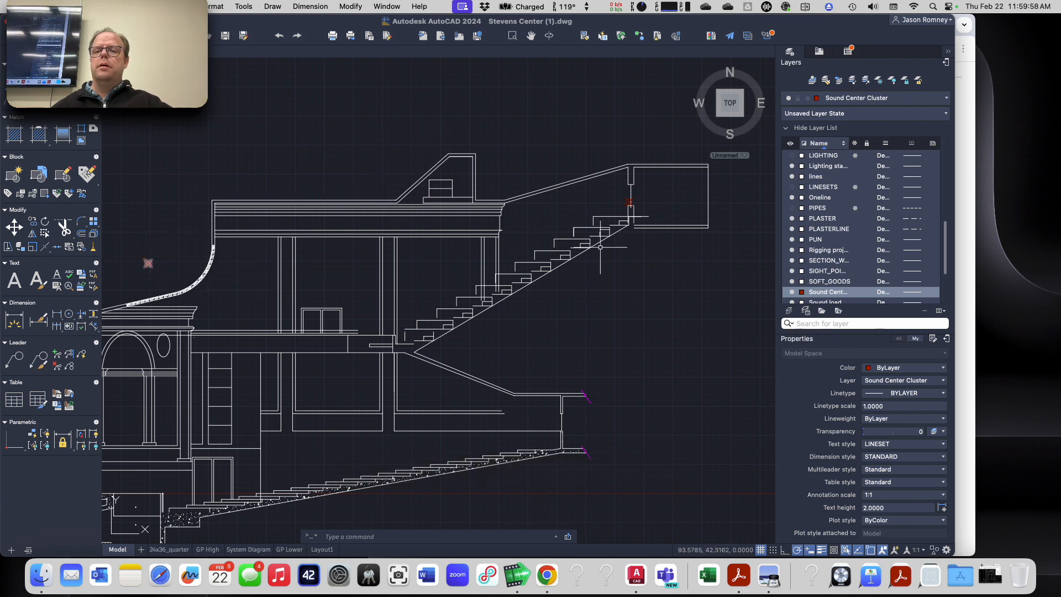
pyautogui.scroll(10, 870, 217)
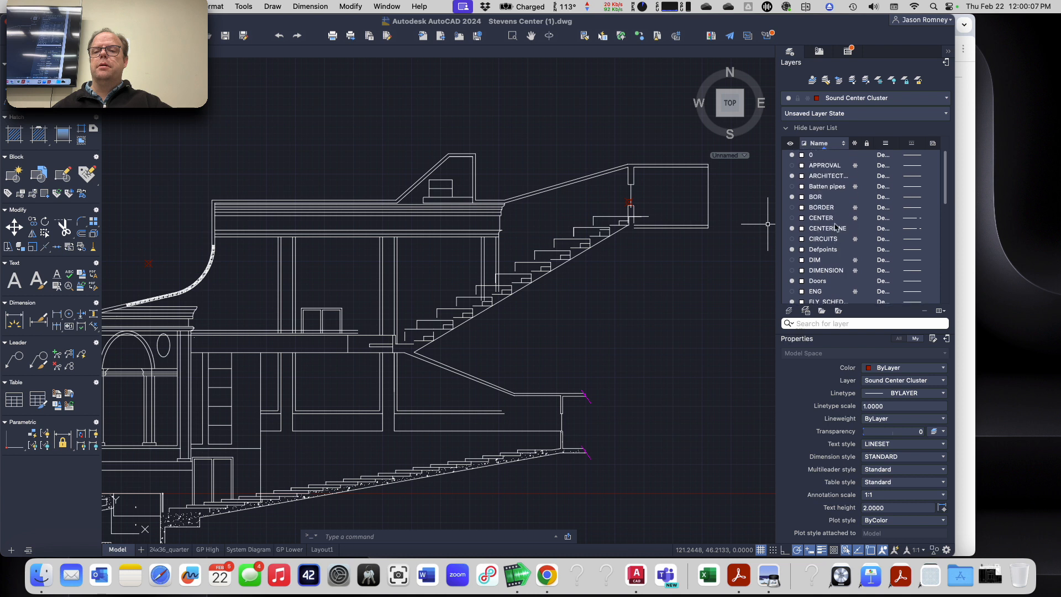
pyautogui.press('Escape')
pyautogui.press('Escape')
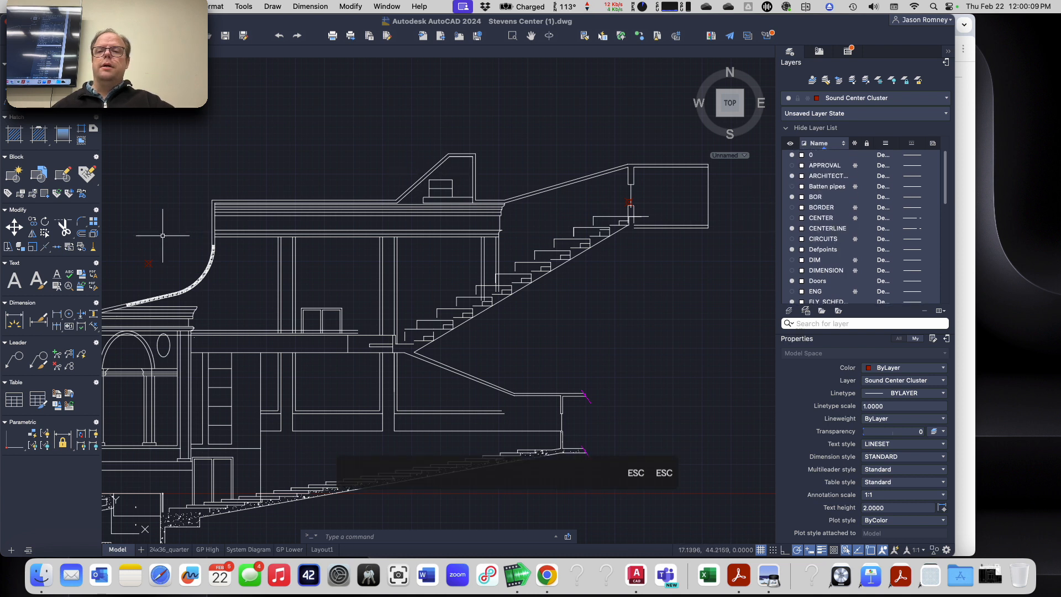
pyautogui.press('Escape')
pyautogui.press('Escape')
pyautogui.press('Escape')
pyautogui.press('Escape')
pyautogui.press('Escape')
pyautogui.press('Escape')
pyautogui.press('Escape')
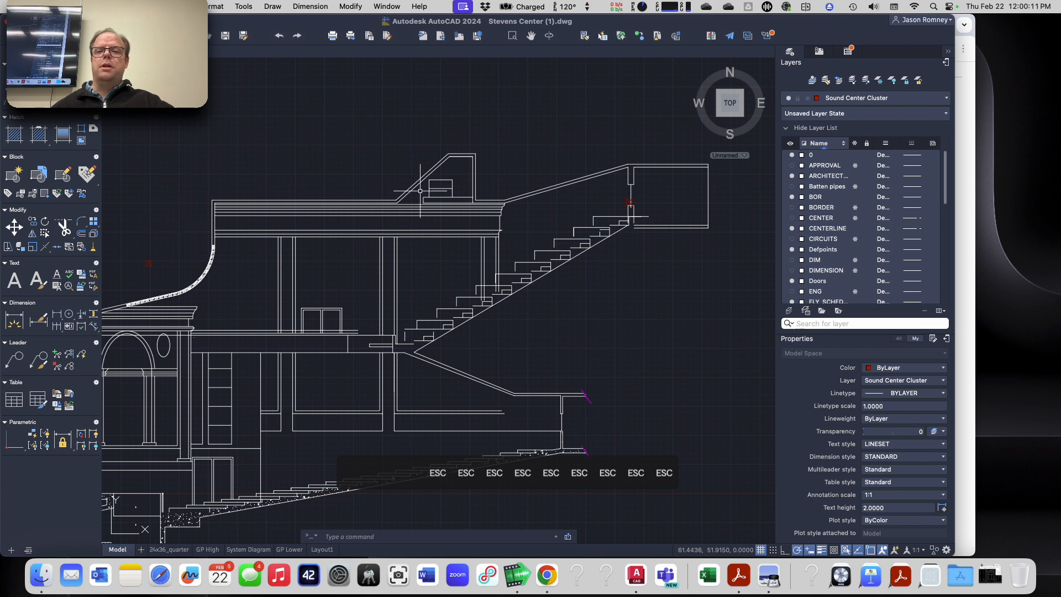
pyautogui.press('Escape')
pyautogui.press('Escape')
pyautogui.press('Escape')
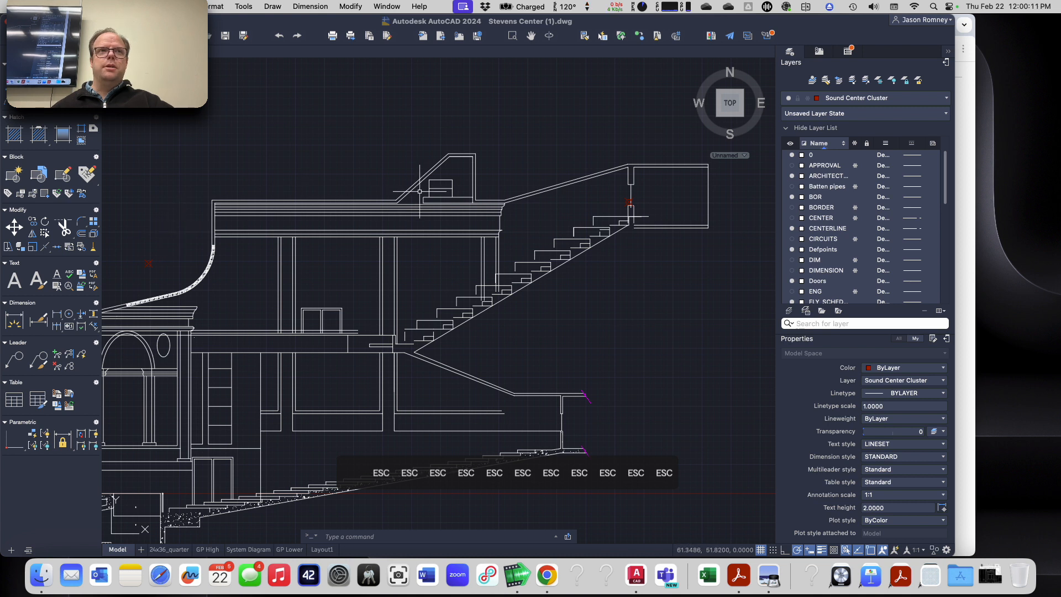
pyautogui.click(871, 100)
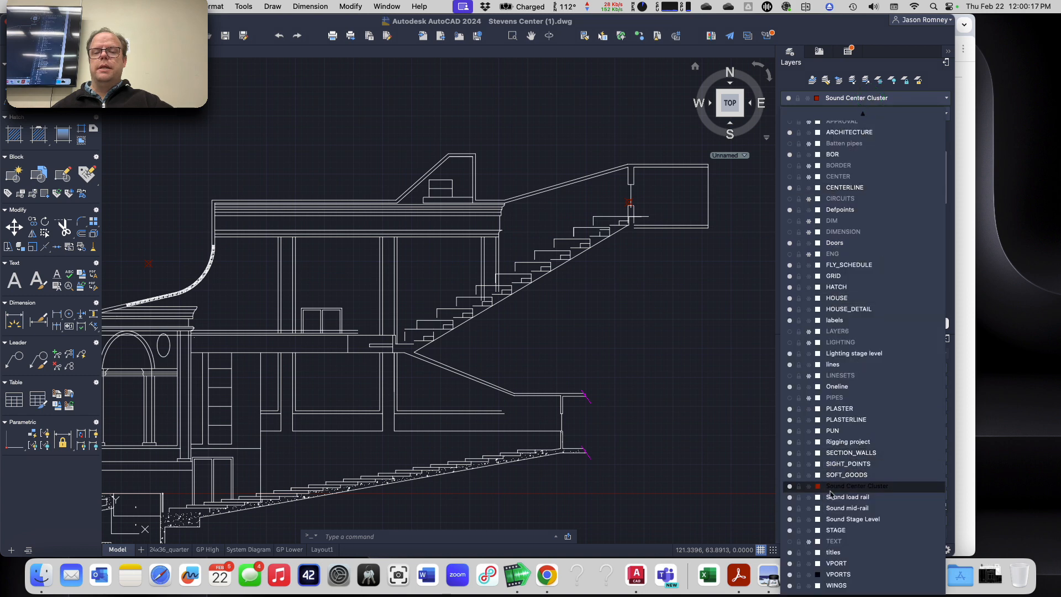
pyautogui.click(833, 491)
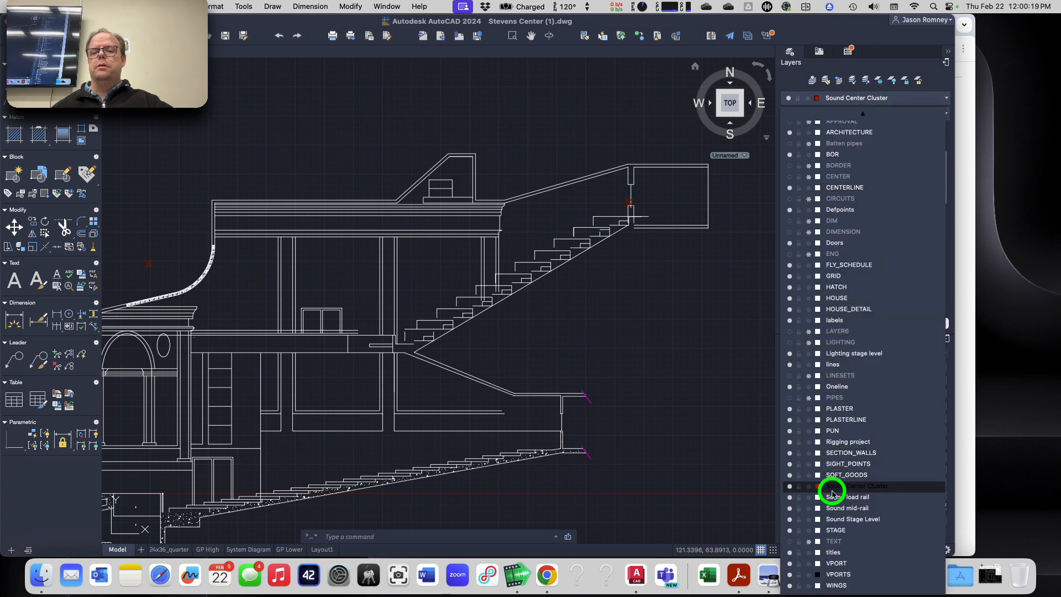
pyautogui.press('Escape')
pyautogui.press('Escape')
pyautogui.press('Escape')
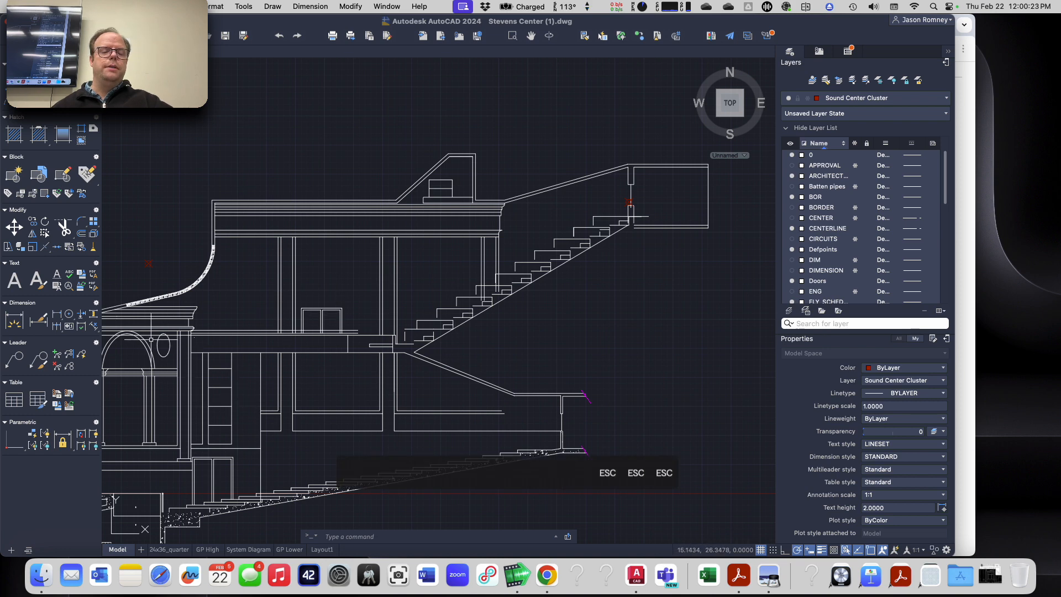
# Step: Check which layer the oval ornament beside the arch is assigned to
pyautogui.scroll(3, 158, 343)
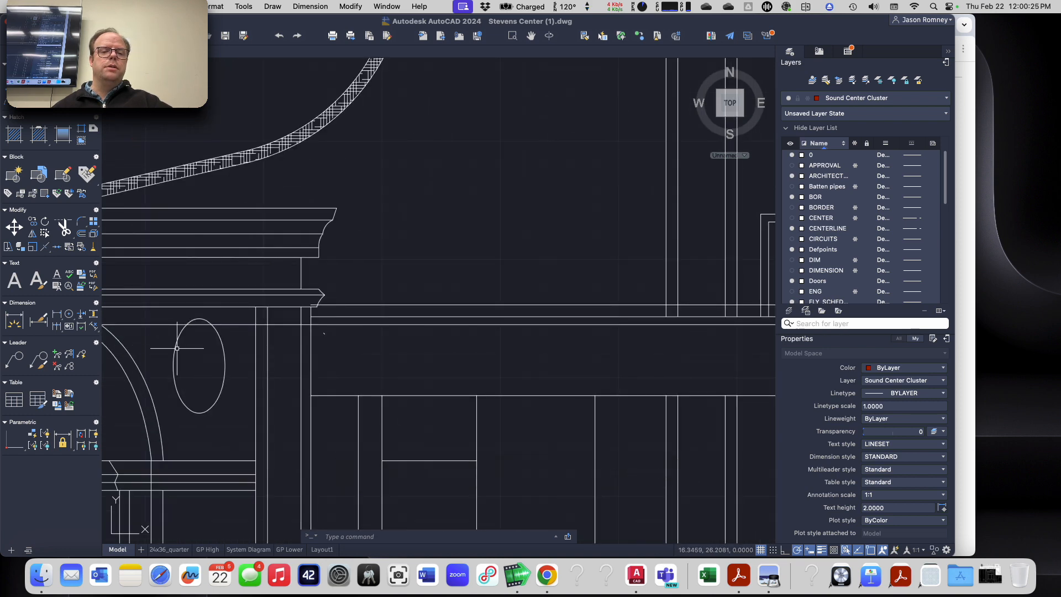
pyautogui.click(175, 348)
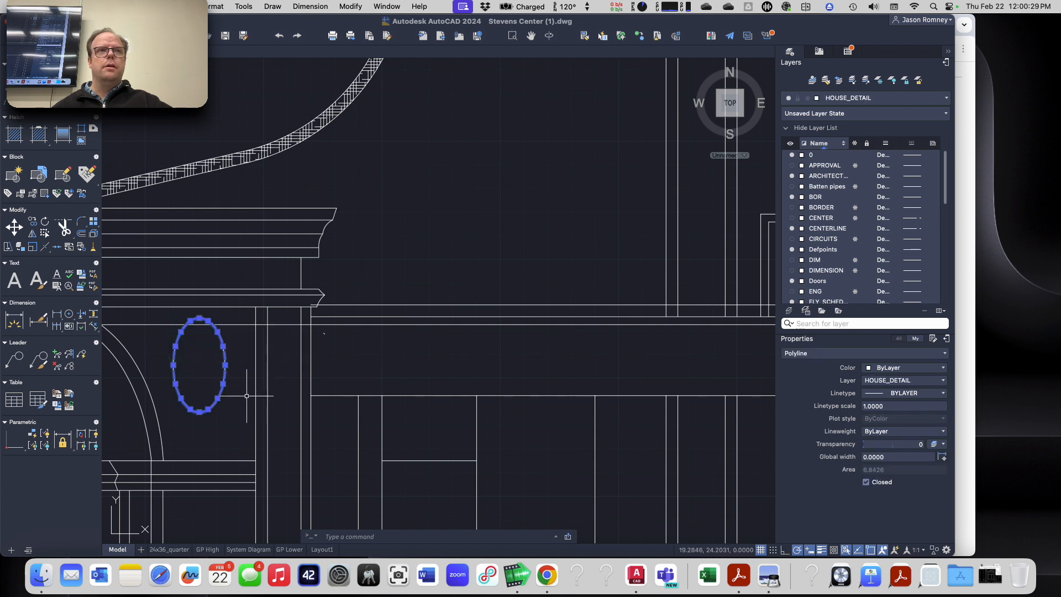
pyautogui.press('Escape')
pyautogui.press('Escape')
pyautogui.press('Escape')
pyautogui.press('Escape')
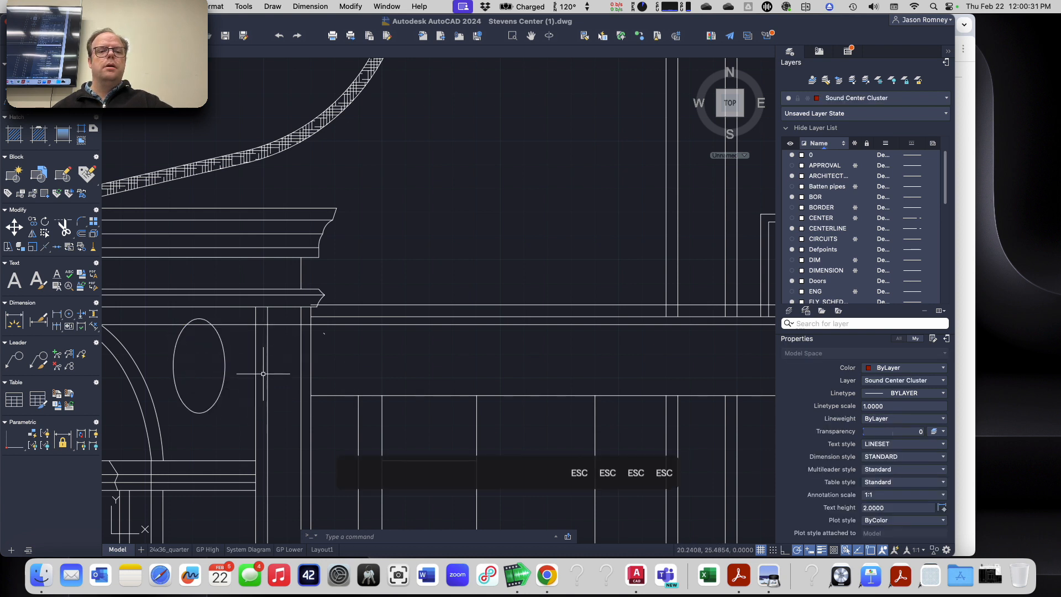
pyautogui.scroll(-6, 269, 355)
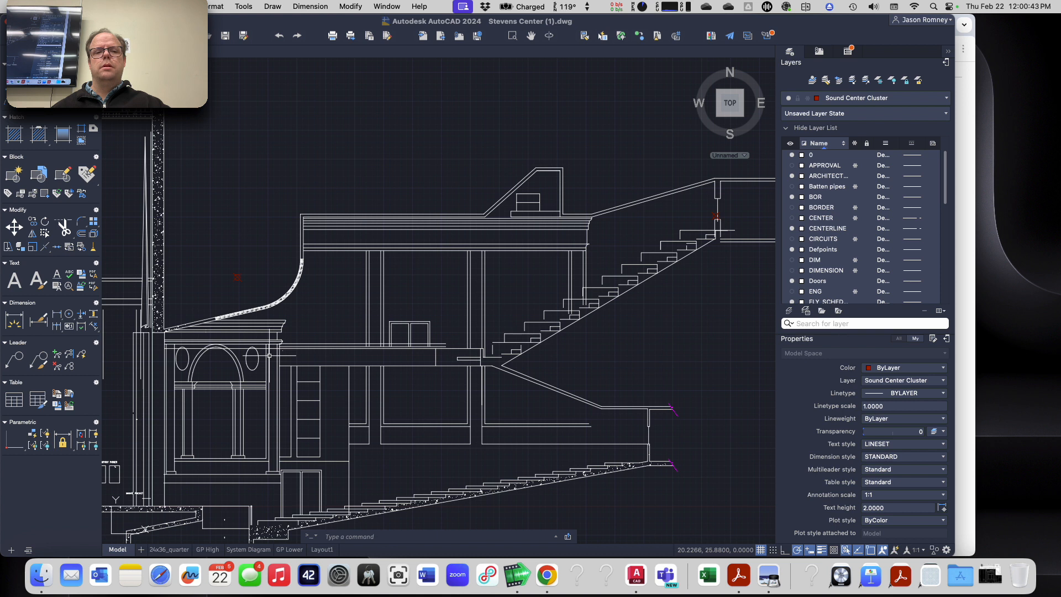
pyautogui.press('Escape')
pyautogui.press('Escape')
pyautogui.press('Escape')
pyautogui.press('Escape')
pyautogui.press('Escape')
pyautogui.press('Escape')
pyautogui.press('Escape')
pyautogui.press('Escape')
pyautogui.press('Escape')
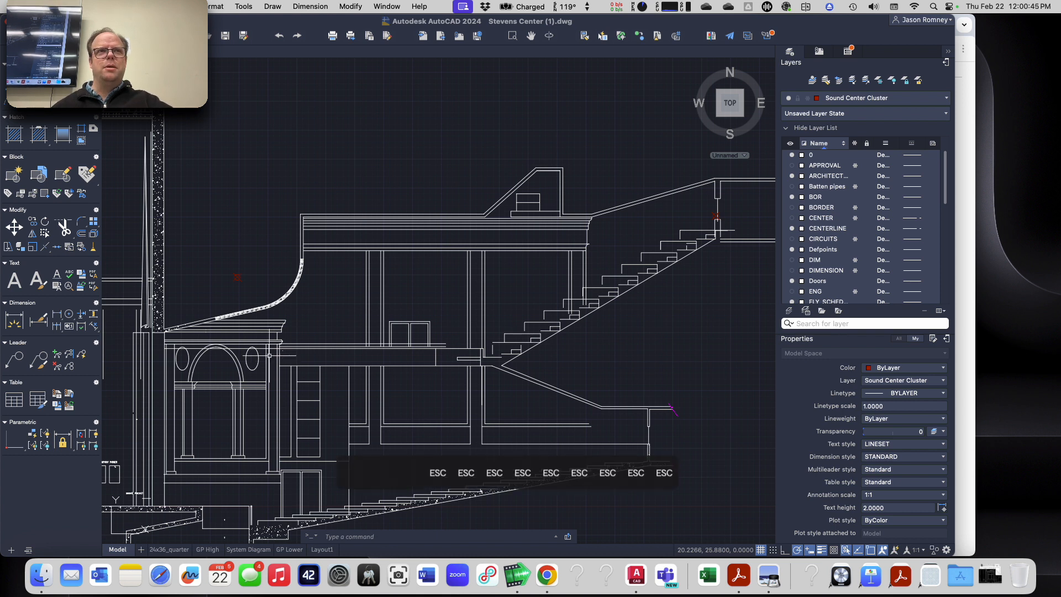
pyautogui.press('Escape')
pyautogui.press('Escape')
pyautogui.press('Escape')
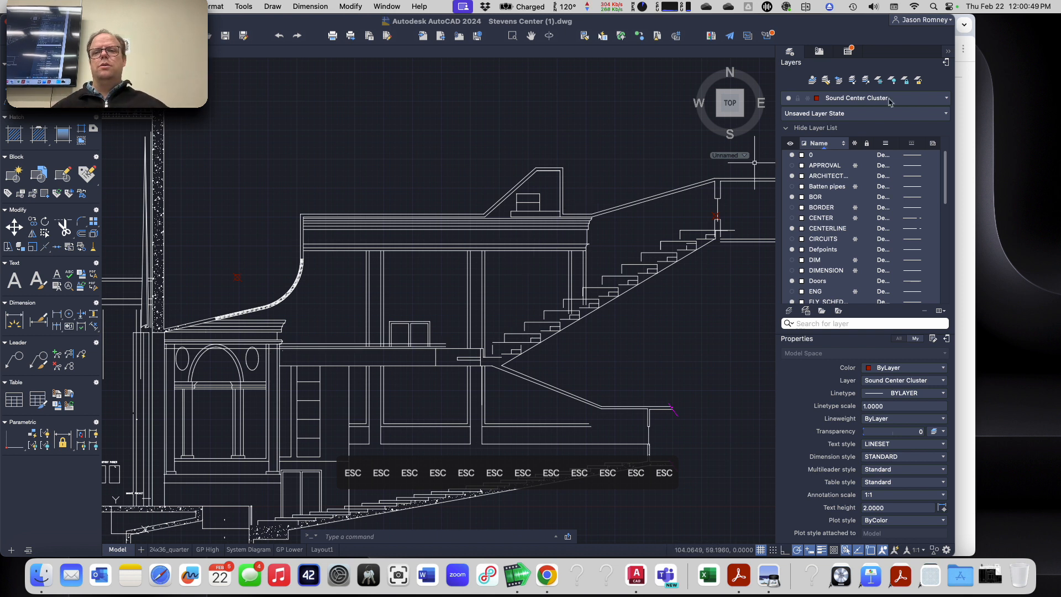
pyautogui.click(907, 101)
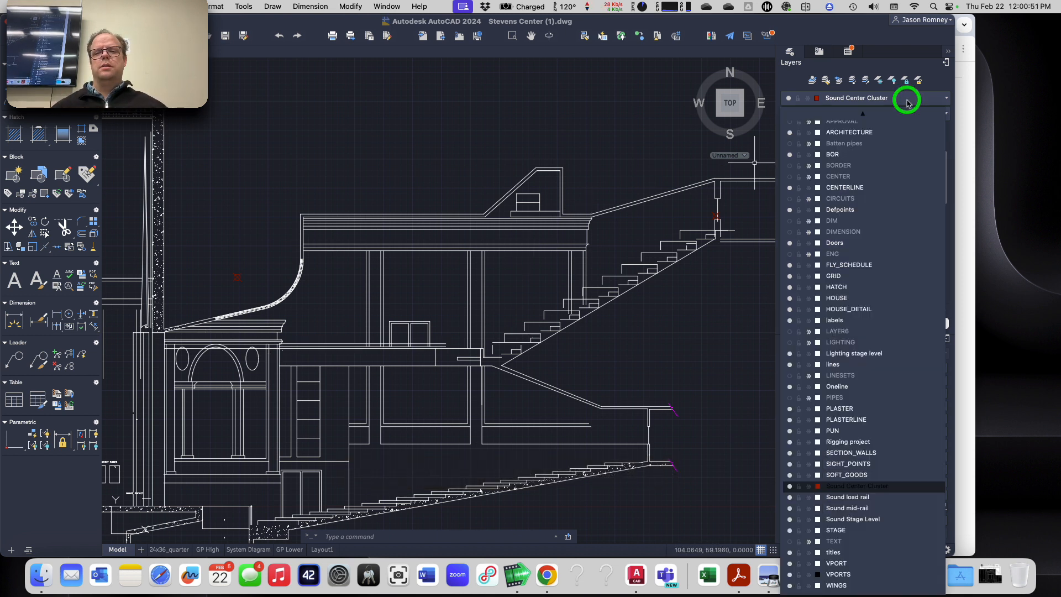
pyautogui.click(884, 489)
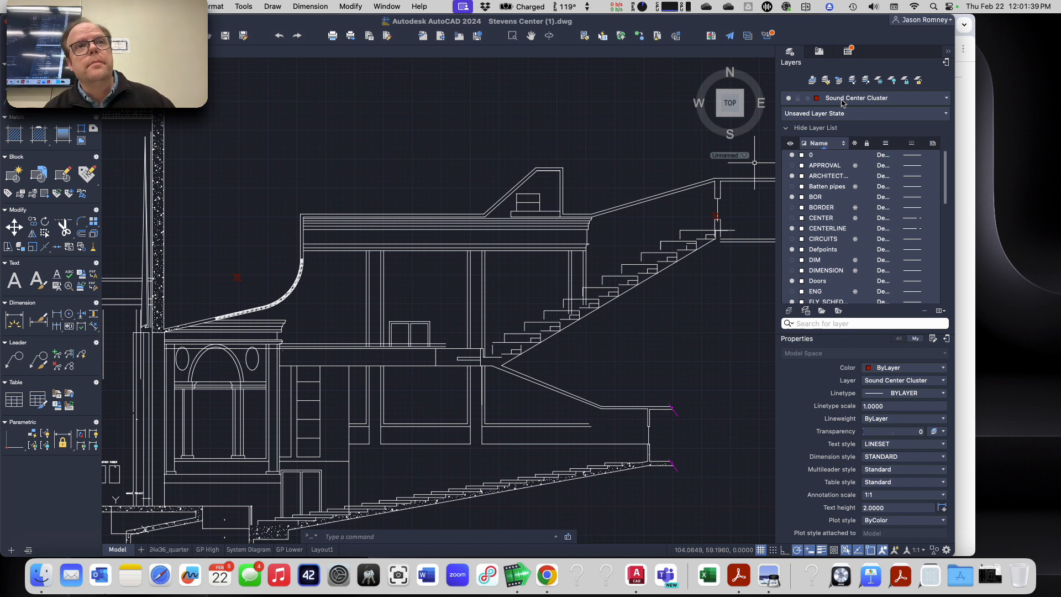
# Step: Draw a rectangle about 1.46 by 2.66 above the Center Cluster Top location point, consulting the assignment's coordinates and example section in Chrome
pyautogui.press('super+Tab')
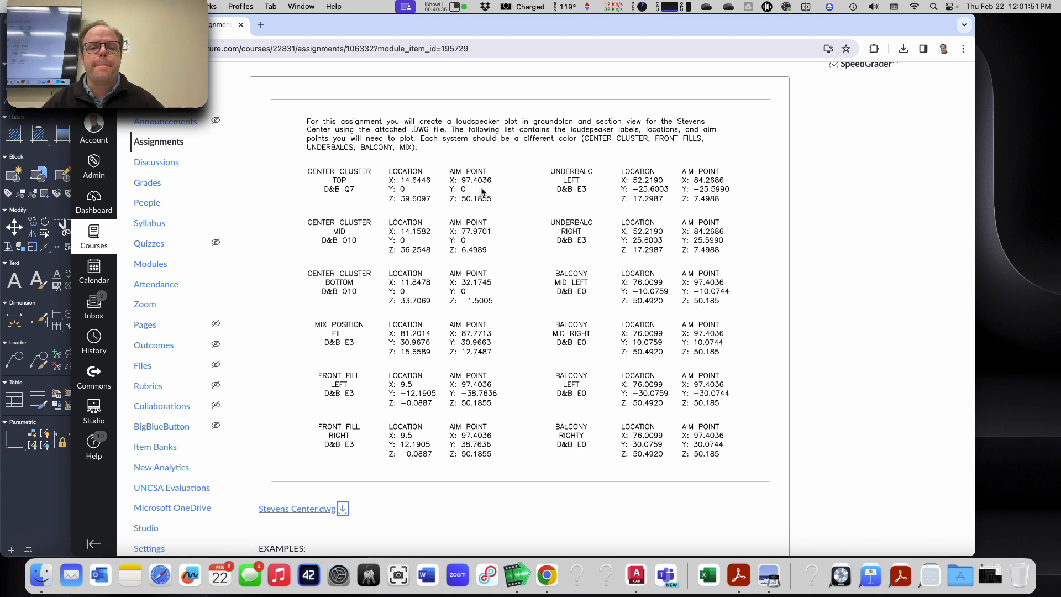
pyautogui.press('super+Tab')
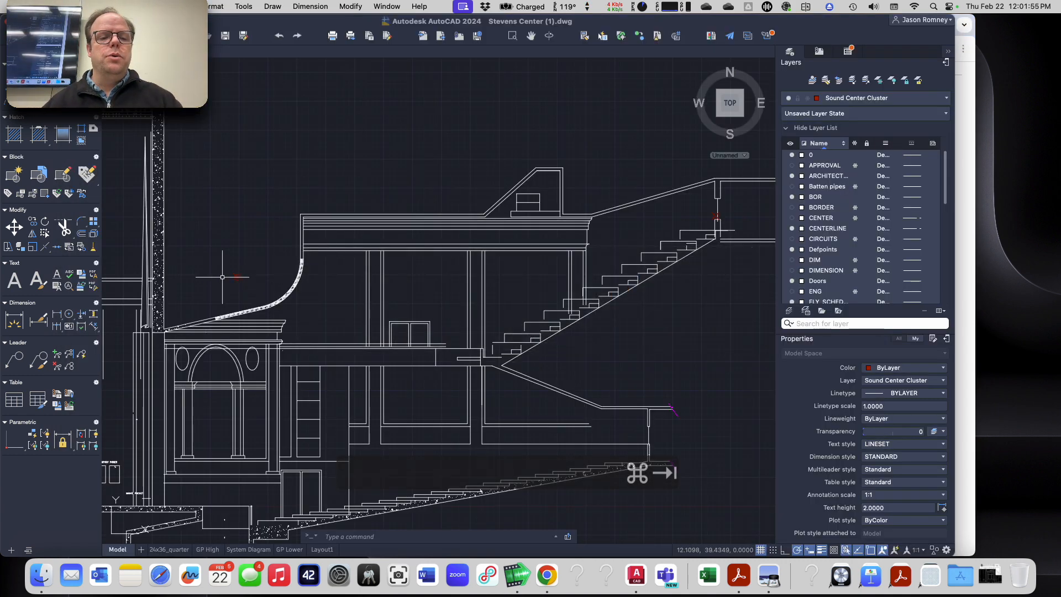
pyautogui.scroll(4, 231, 281)
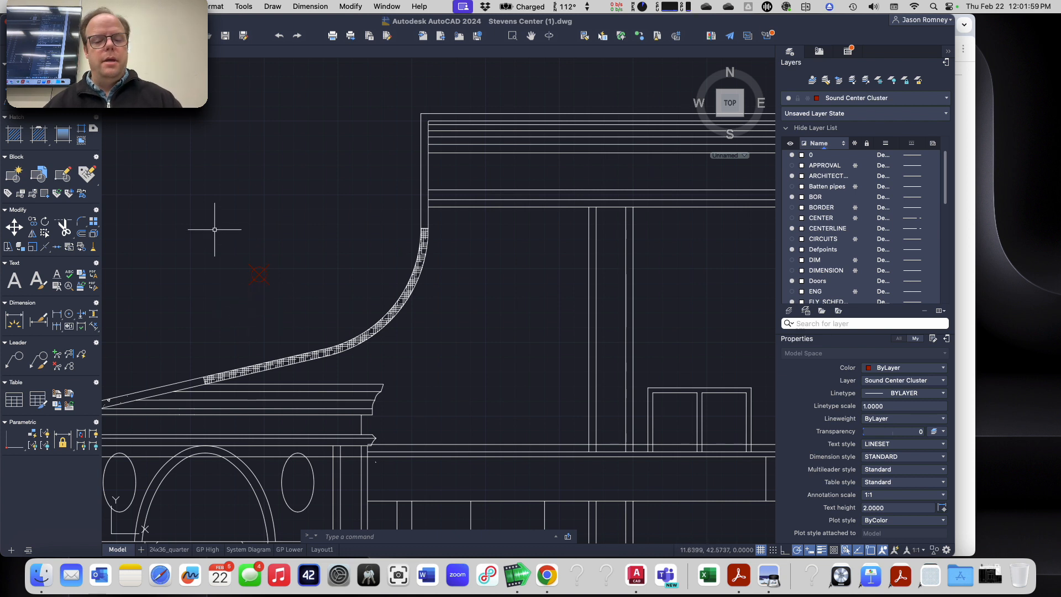
pyautogui.write('rec')
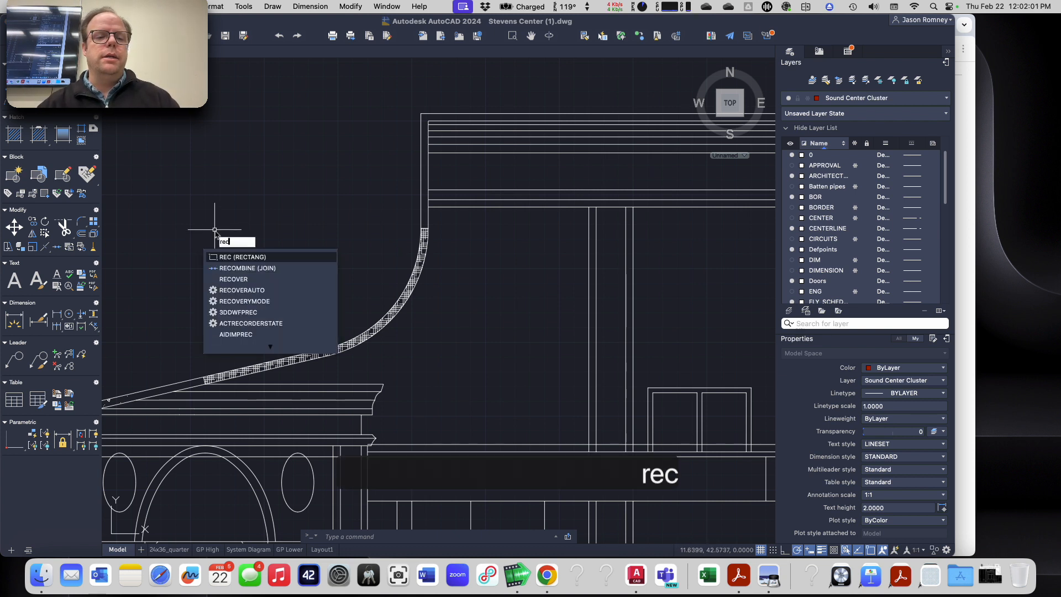
pyautogui.press('Return')
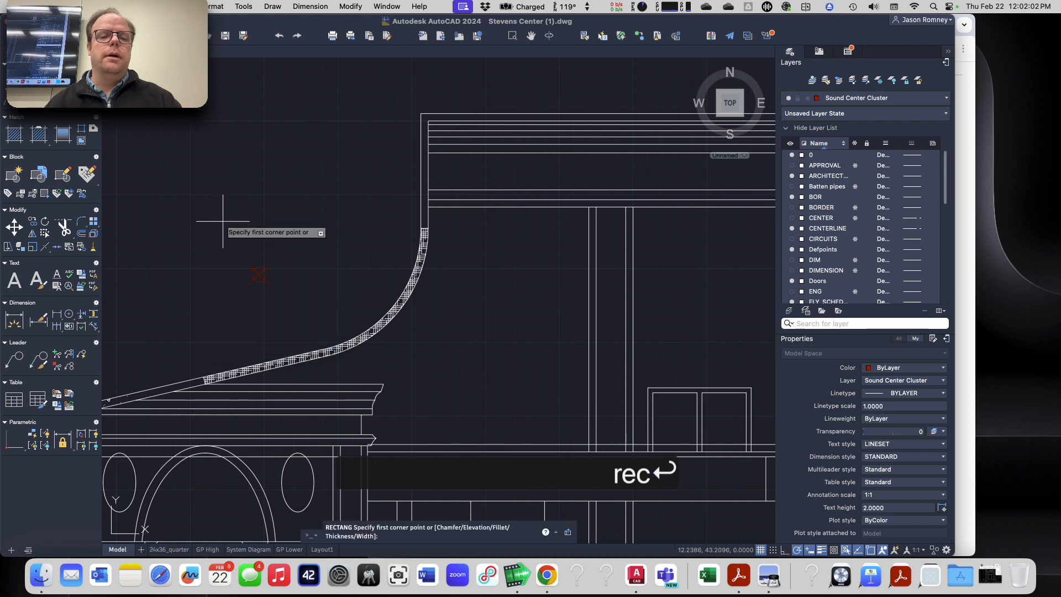
pyautogui.click(228, 176)
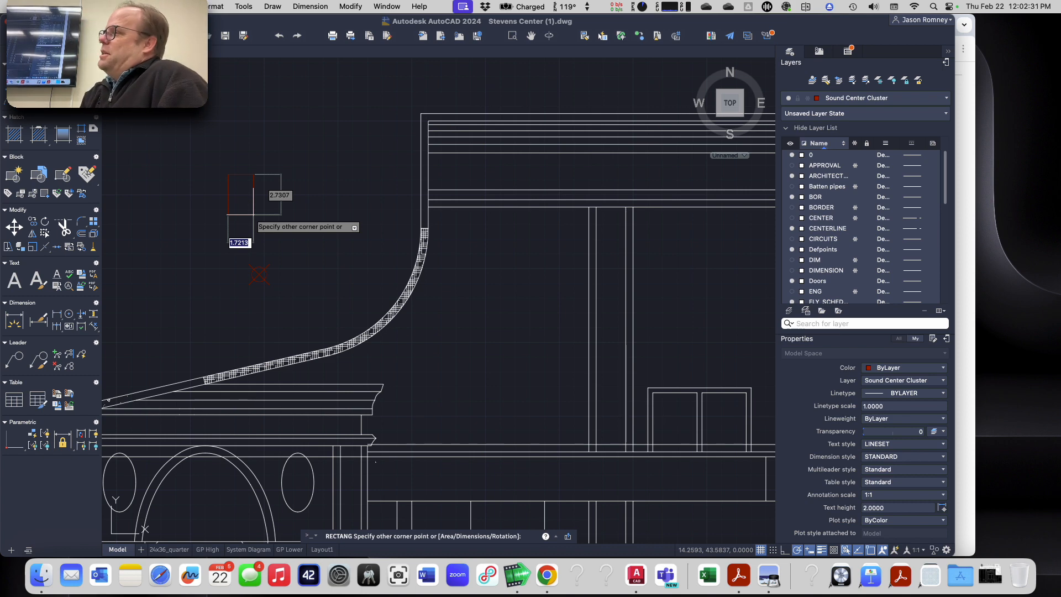
pyautogui.press('super+Tab')
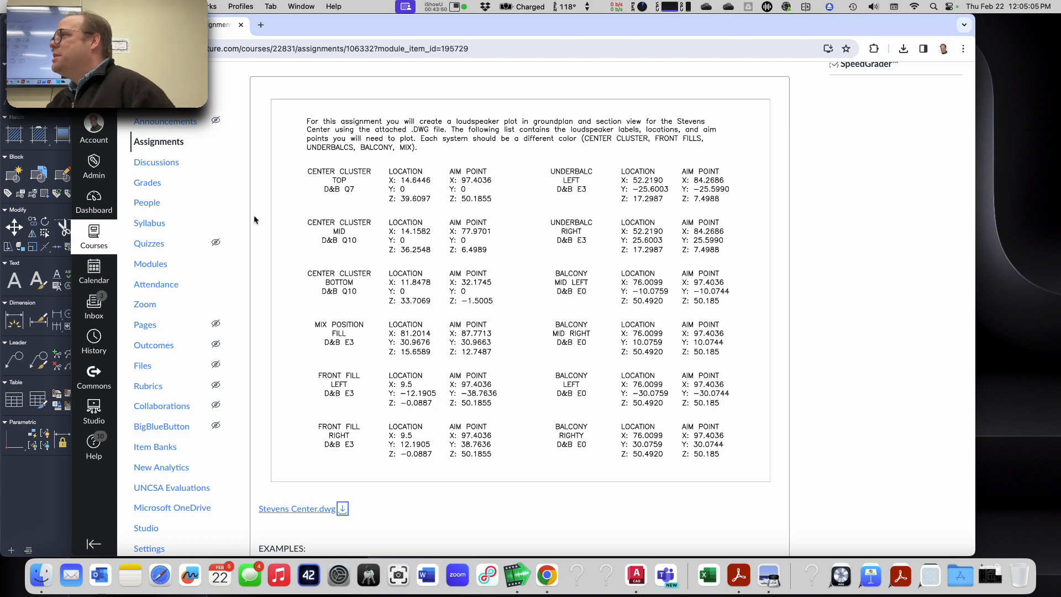
pyautogui.press('super+Tab')
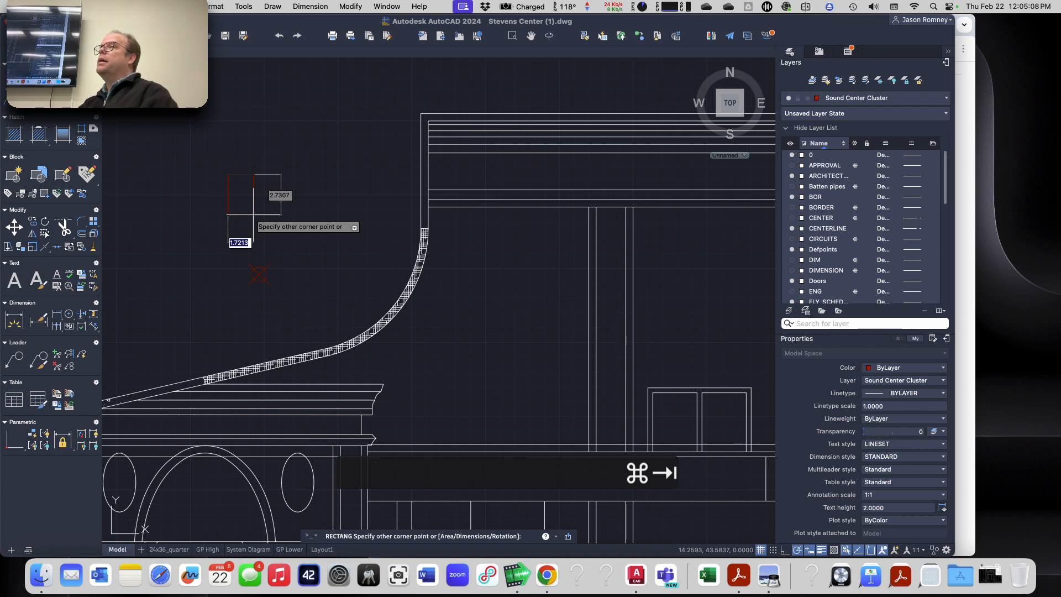
pyautogui.press('super+Tab')
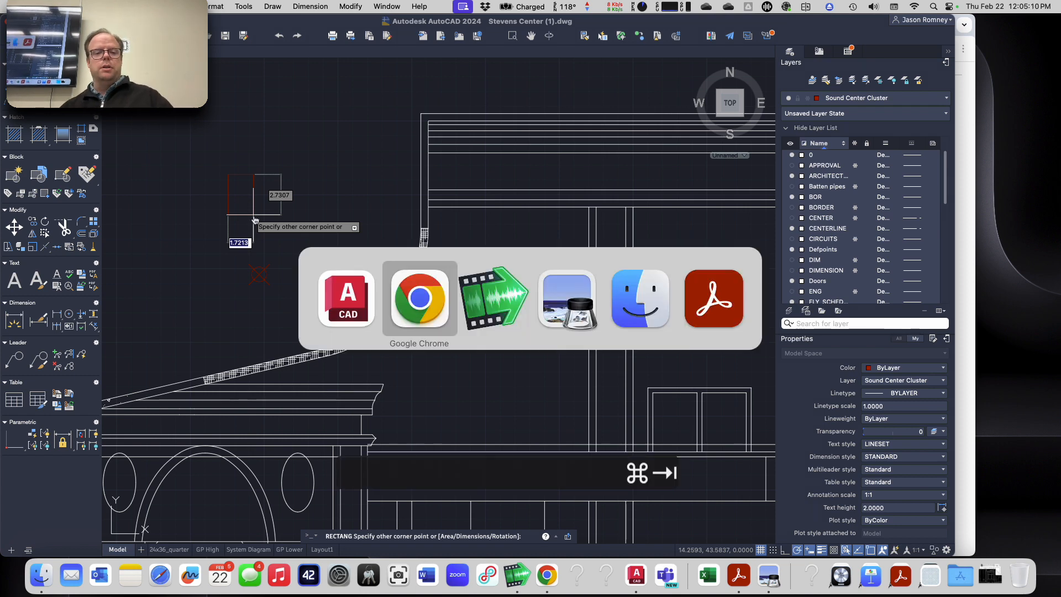
pyautogui.scroll(2, 348, 189)
pyautogui.scroll(-20, 348, 189)
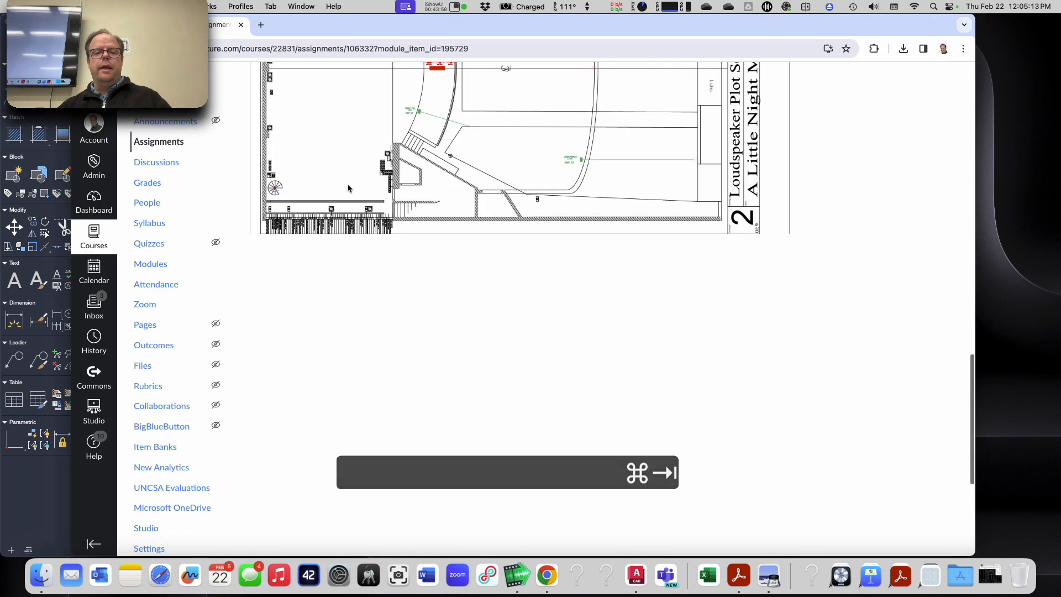
pyautogui.scroll(10, 348, 189)
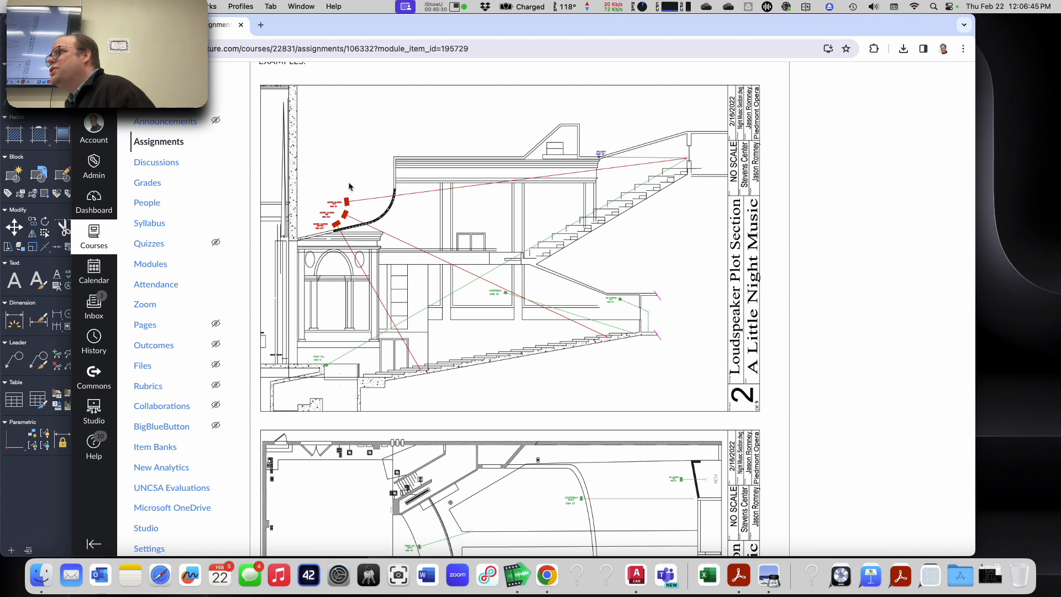
pyautogui.scroll(10, 544, 232)
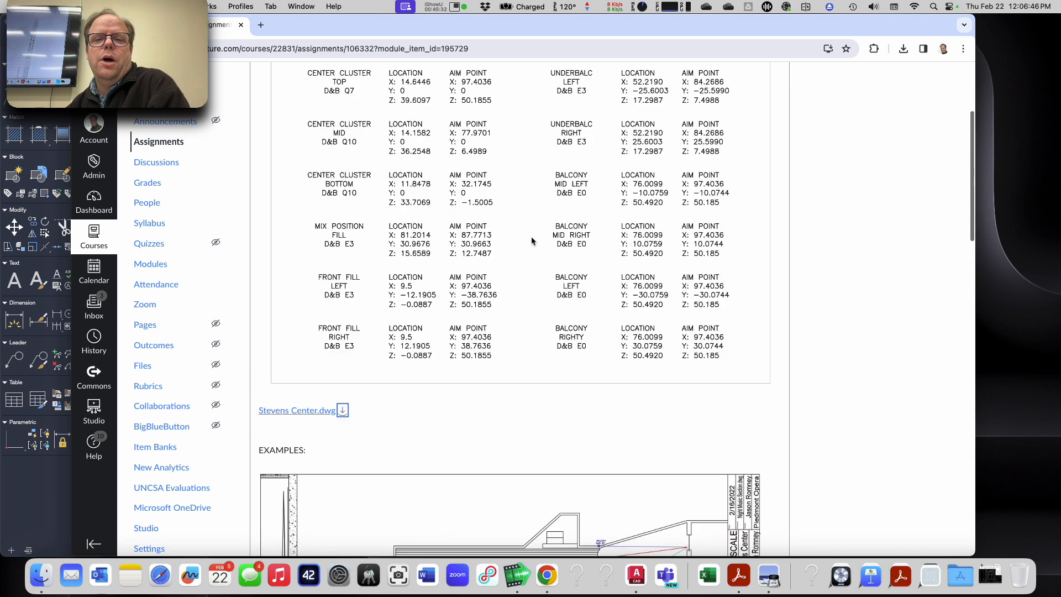
pyautogui.scroll(-2, 522, 204)
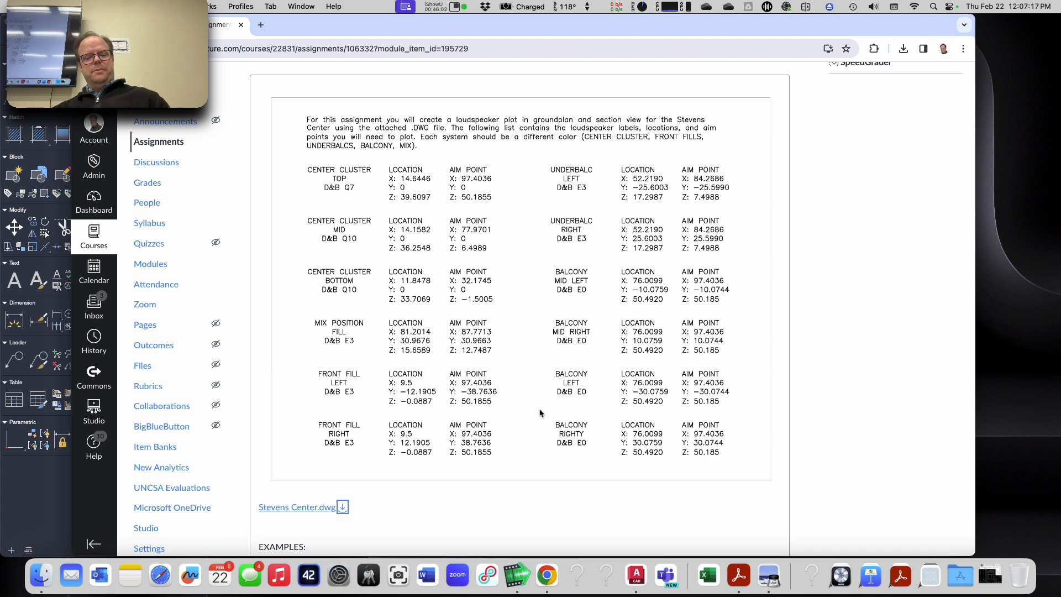
pyautogui.press('super+Tab')
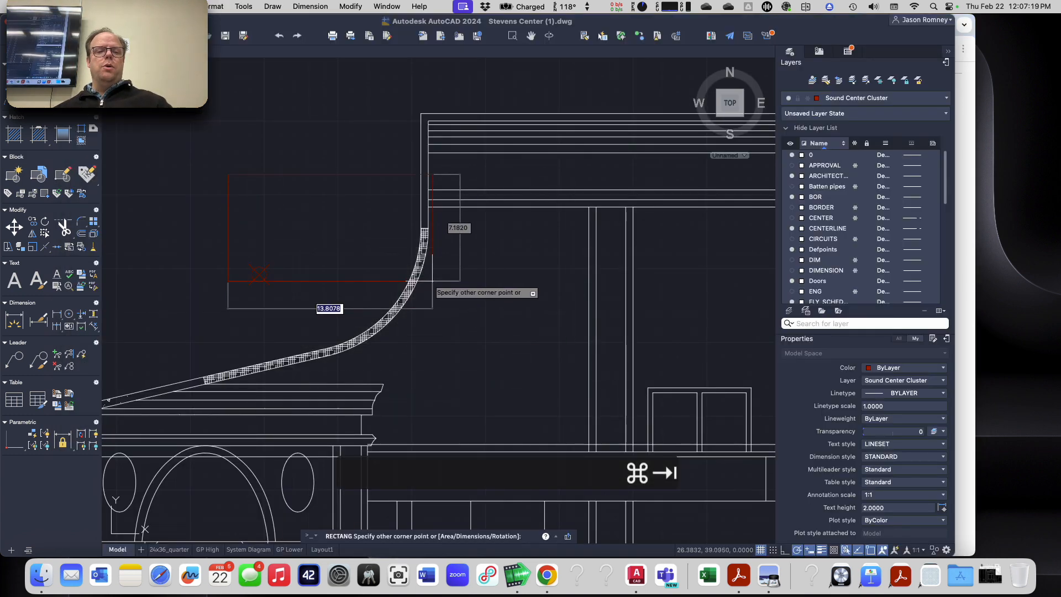
pyautogui.click(250, 213)
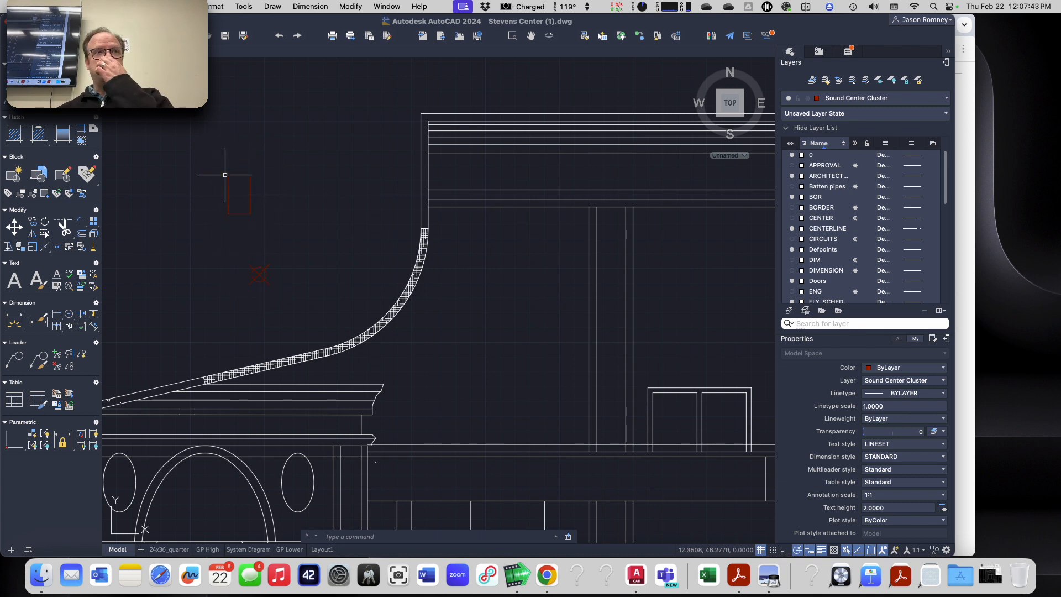
pyautogui.write('m')
pyautogui.press('Return')
pyautogui.click(195, 139)
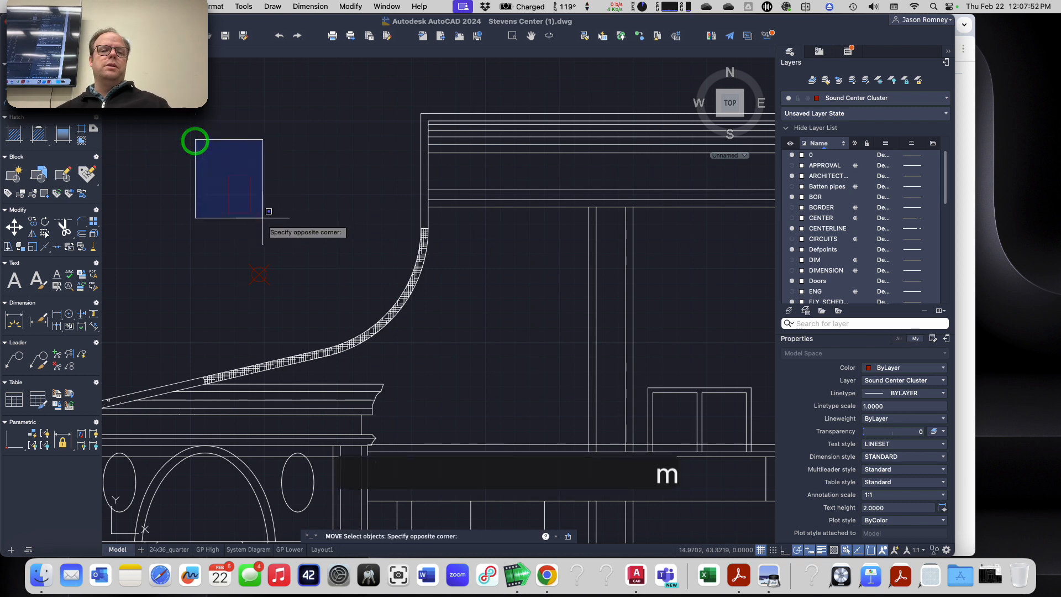
pyautogui.click(277, 232)
pyautogui.press('Return')
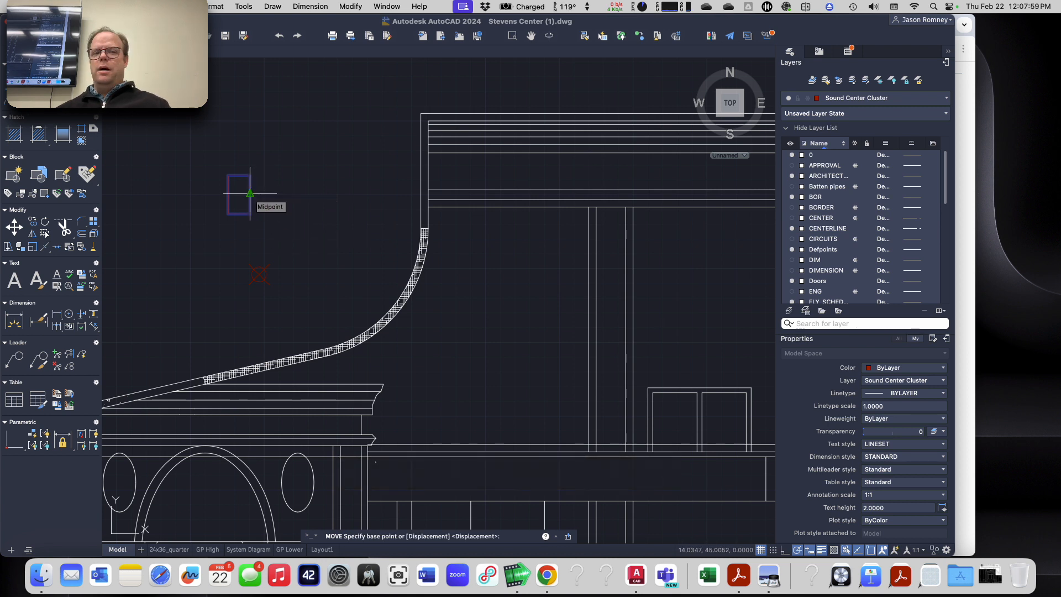
pyautogui.click(250, 193)
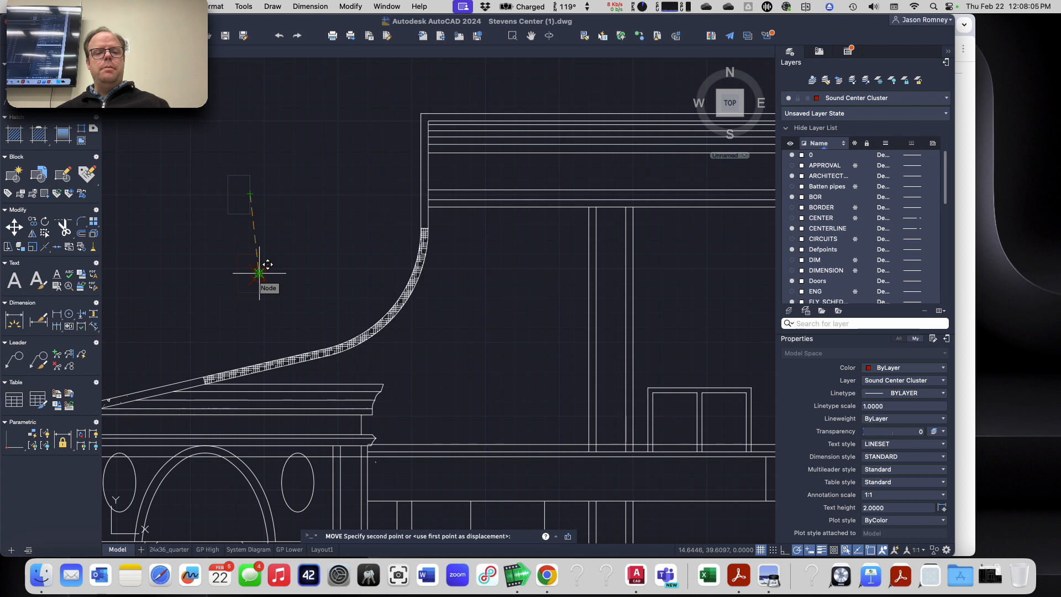
pyautogui.press('Escape')
pyautogui.press('Escape')
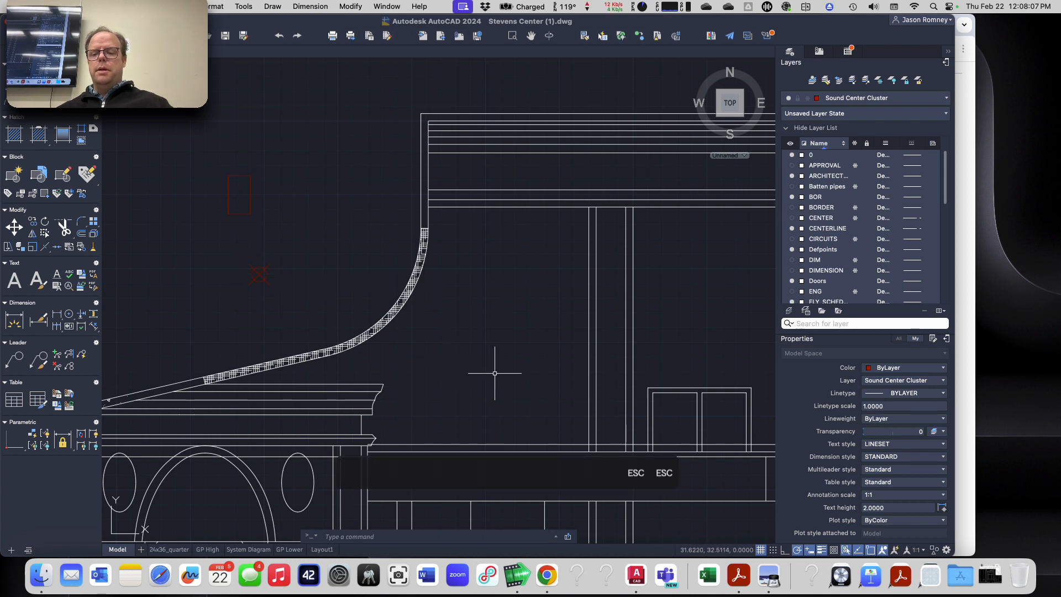
# Step: Check the object snap modes, including whether Node is enabled
pyautogui.click(870, 550)
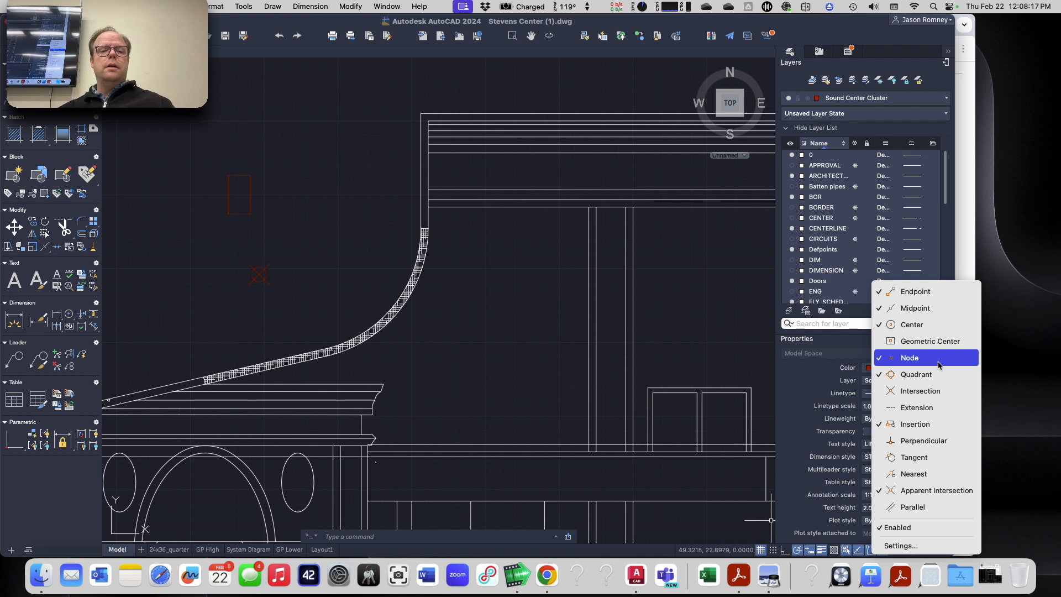
pyautogui.press('Escape')
pyautogui.press('Escape')
# Step: Change the Sound Center Cluster layer's color to Red
pyautogui.scroll(-5, 823, 235)
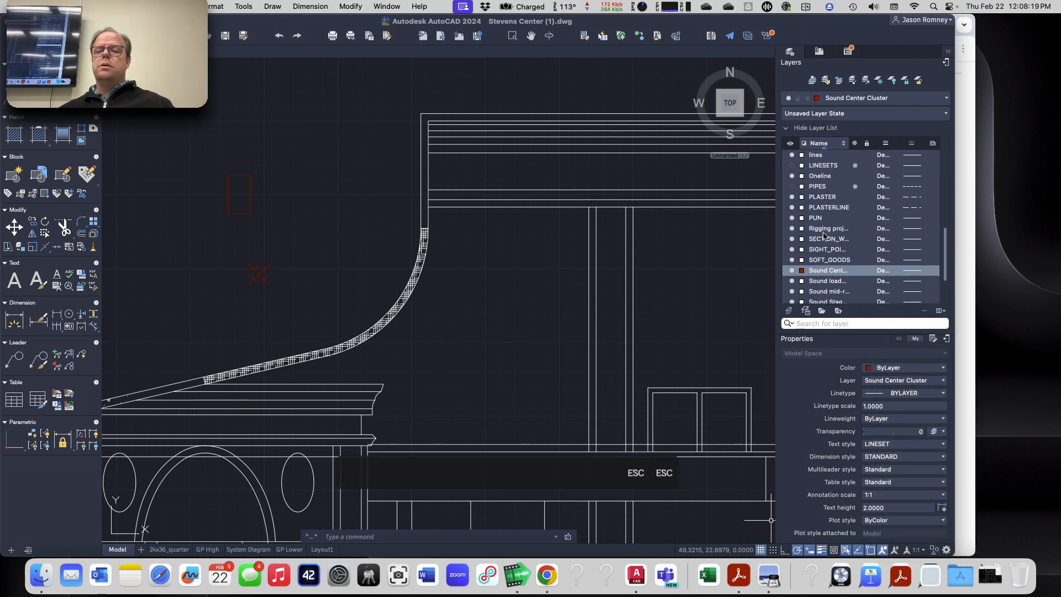
pyautogui.click(802, 271)
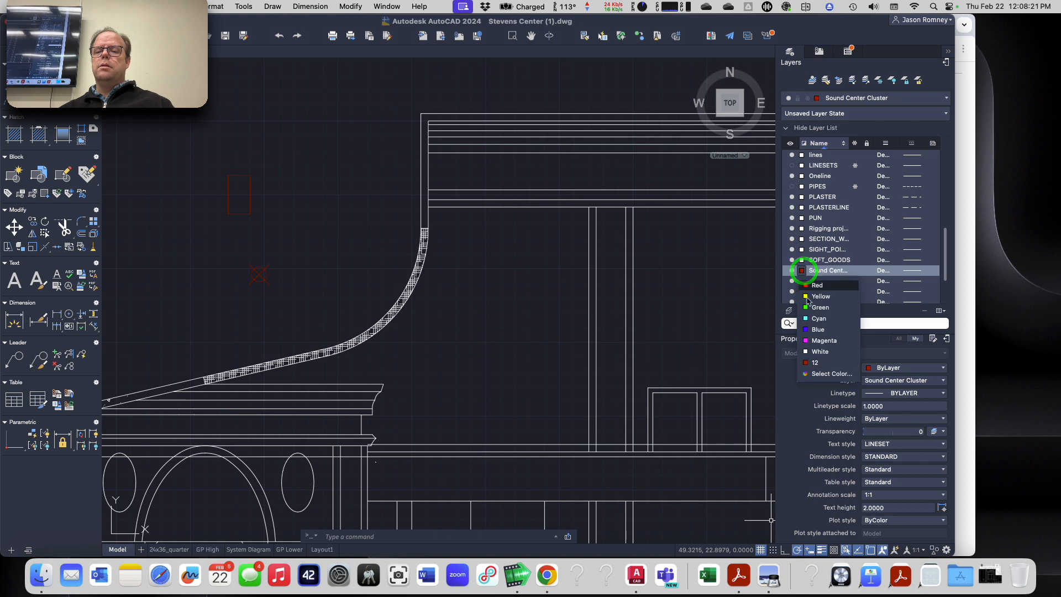
pyautogui.click(817, 285)
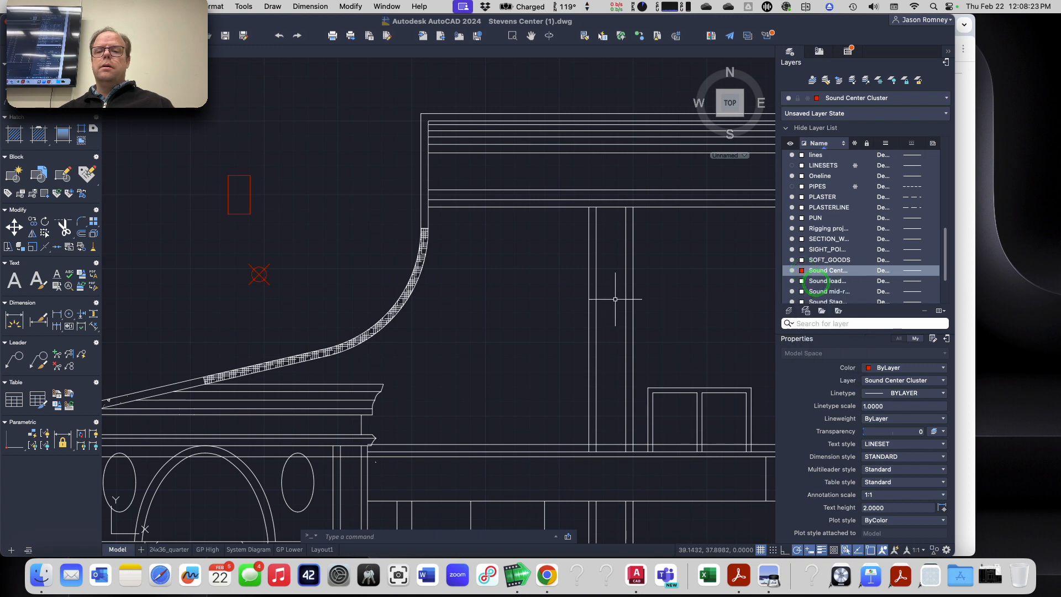
# Step: Check that the Node object snap is enabled, and move the rectangle by its front edge midpoint onto the Center Cluster Top location point
pyautogui.press('Escape')
pyautogui.press('Escape')
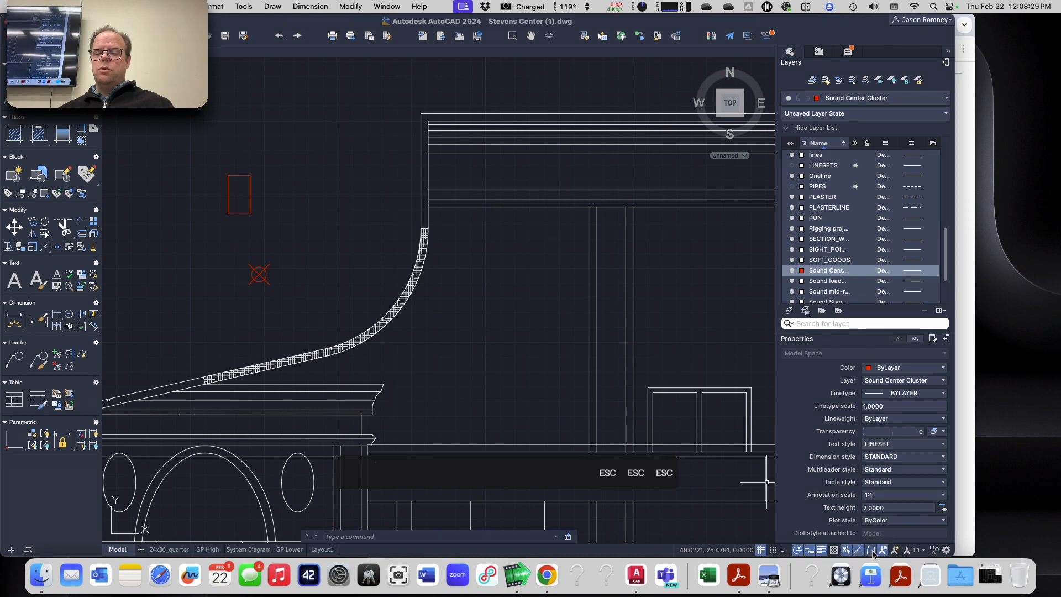
pyautogui.click(871, 553)
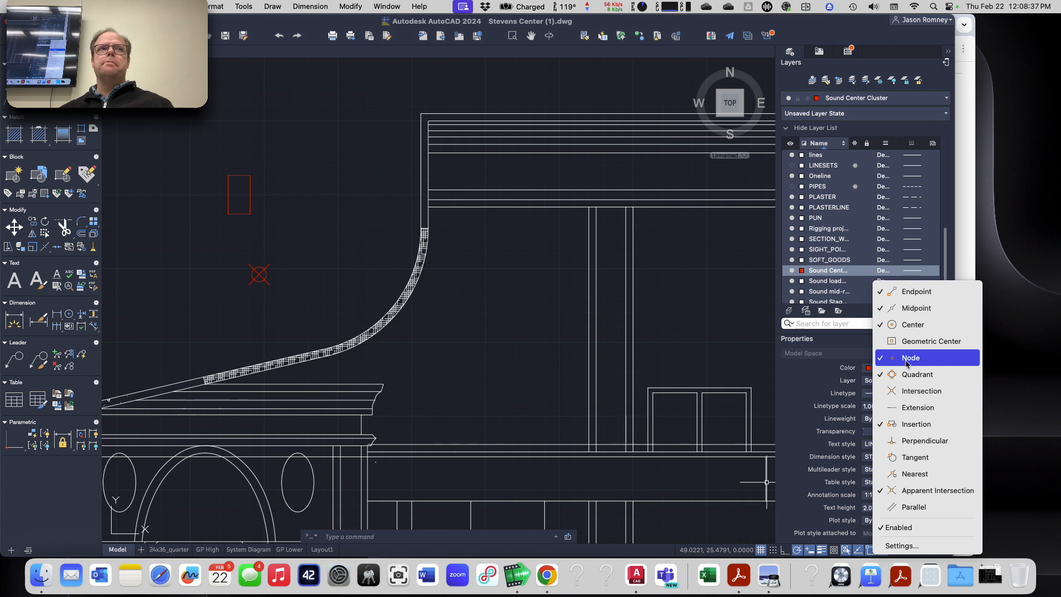
pyautogui.press('Escape')
pyautogui.press('Escape')
pyautogui.write('m')
pyautogui.press('Return')
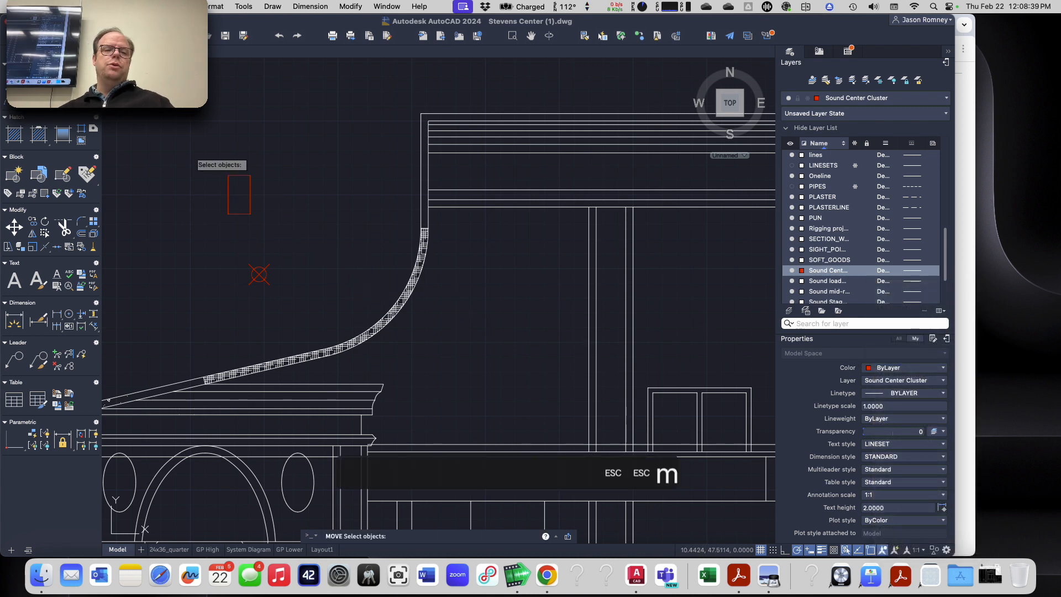
pyautogui.click(178, 133)
pyautogui.click(307, 246)
pyautogui.press('Return')
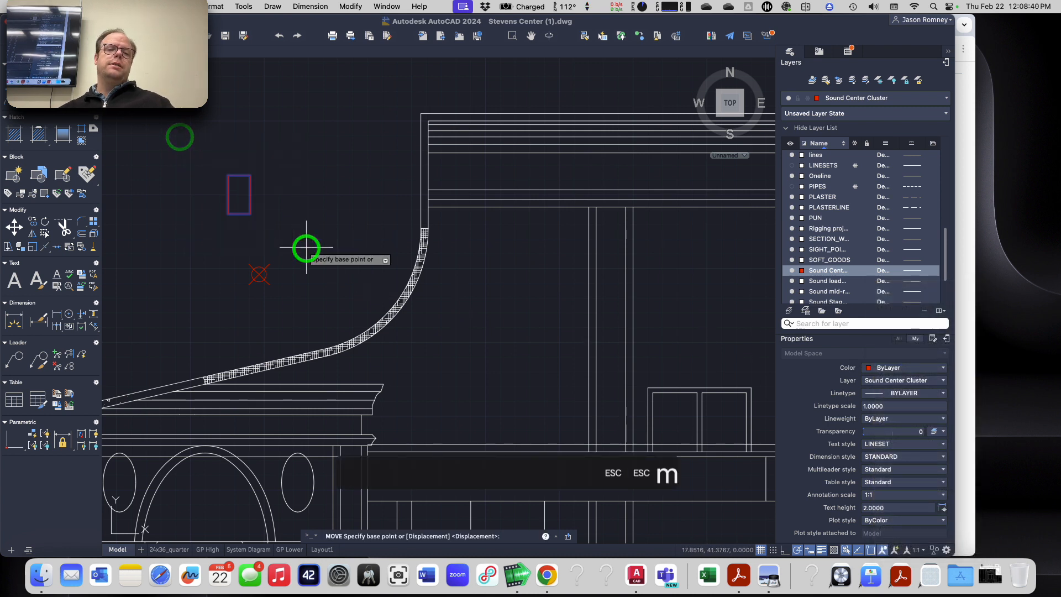
pyautogui.click(250, 193)
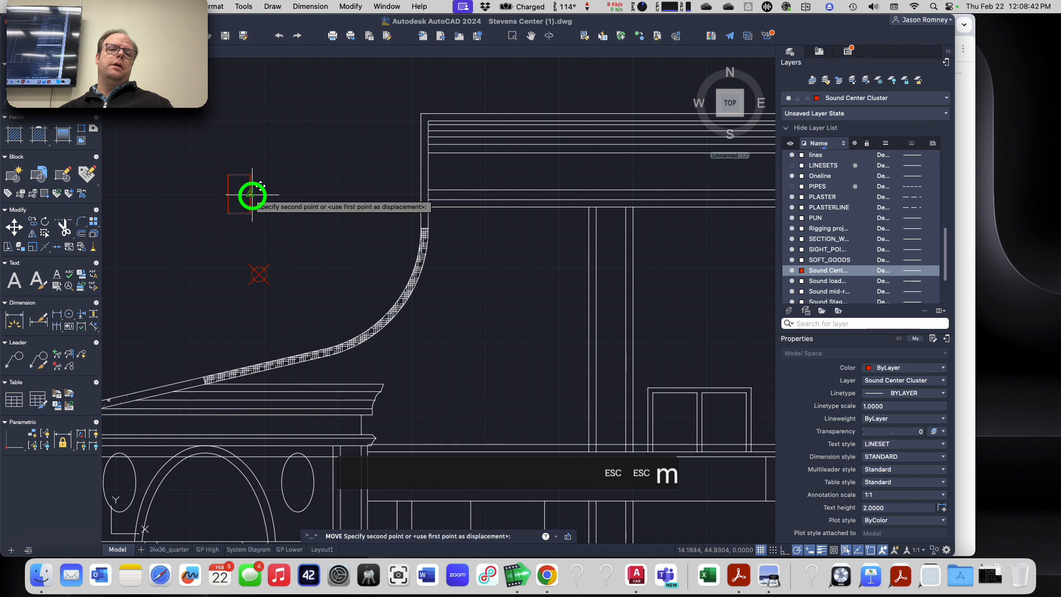
pyautogui.click(258, 273)
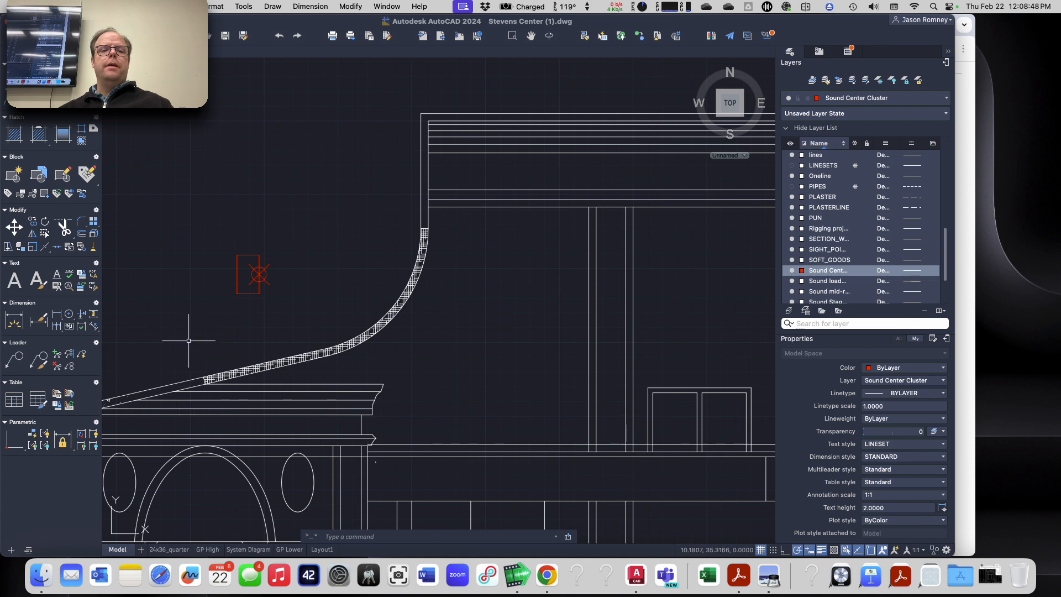
# Step: Examine the section between the center cluster loudspeaker and its aim point at the rear of the upper balcony
pyautogui.scroll(-2, 293, 293)
pyautogui.scroll(2, 335, 270)
pyautogui.moveTo(337, 270); pyautogui.dragTo(246, 282, button='middle')
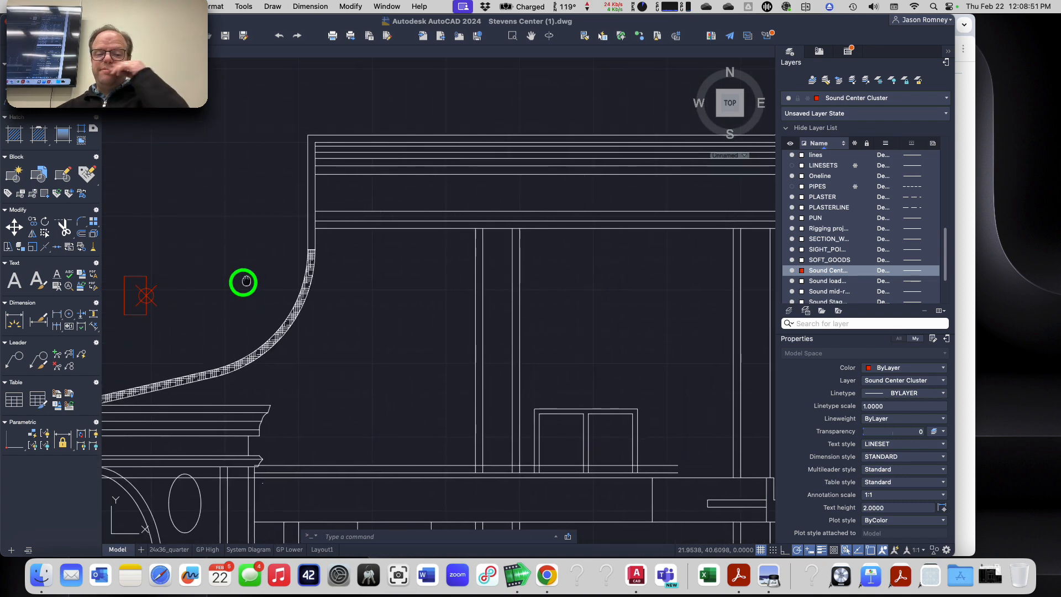
pyautogui.scroll(-3, 243, 282)
pyautogui.scroll(1, 190, 285)
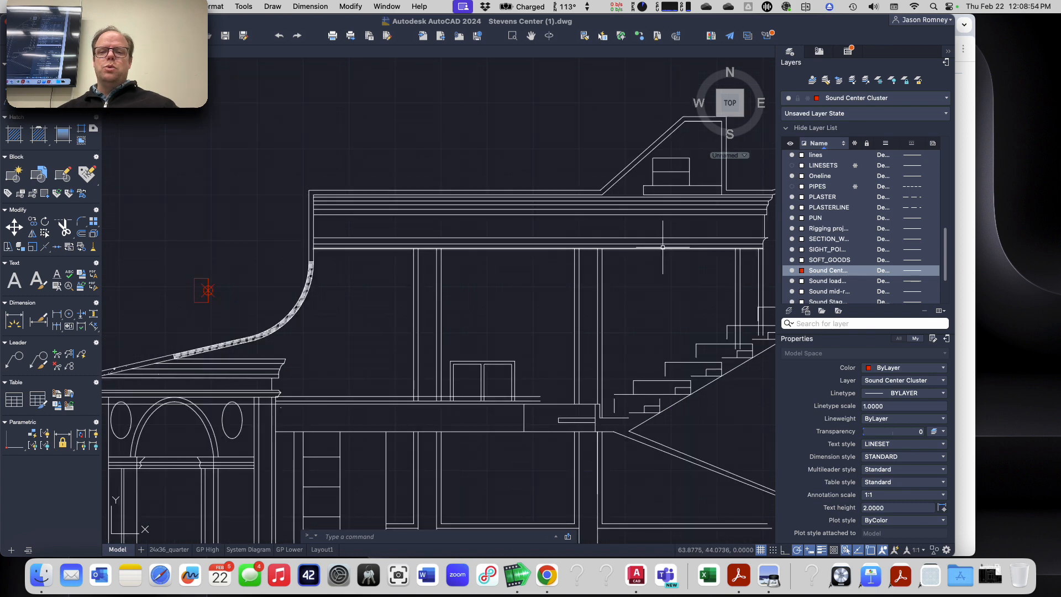
pyautogui.moveTo(647, 252); pyautogui.dragTo(441, 283, button='middle')
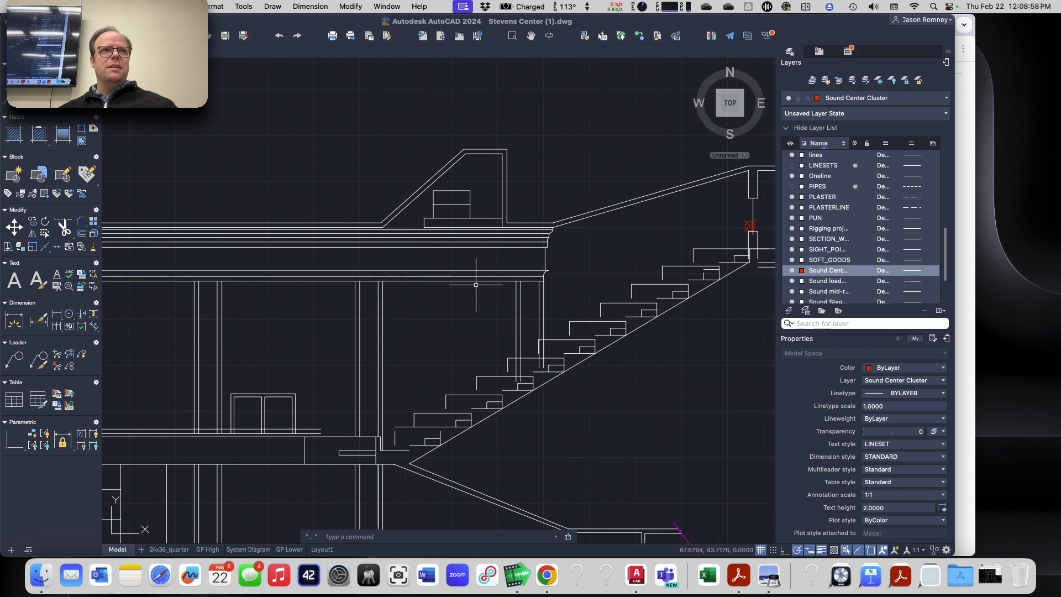
pyautogui.moveTo(477, 284); pyautogui.dragTo(613, 240, button='middle')
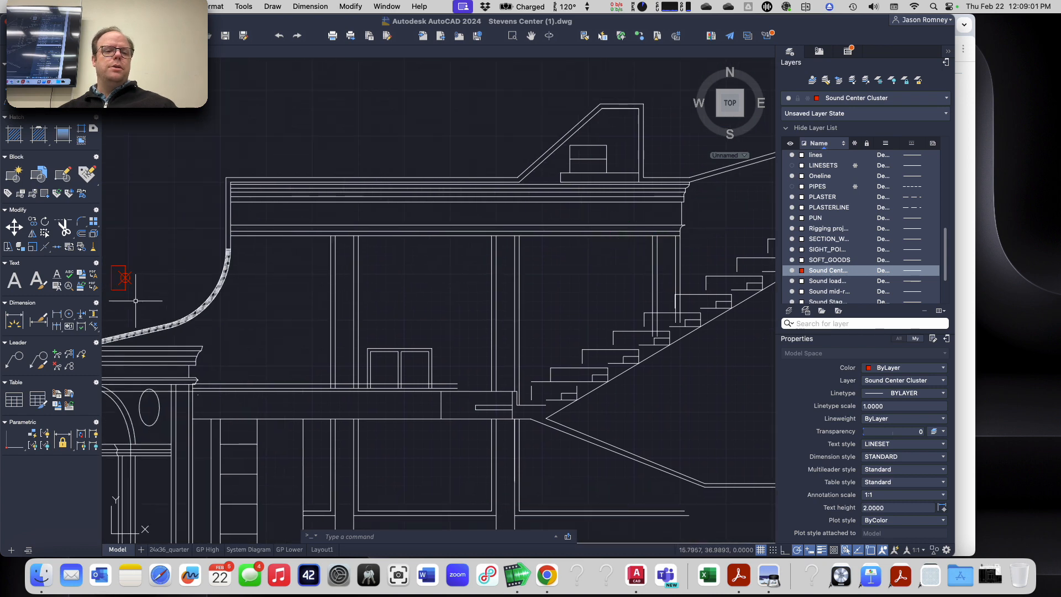
pyautogui.moveTo(135, 302); pyautogui.dragTo(323, 257, button='middle')
# Step: Rotate the loudspeaker rectangle and its location point about the front midpoint, using the rear-to-front midpoints as reference and the balcony aim point as new angle
pyautogui.click(280, 206)
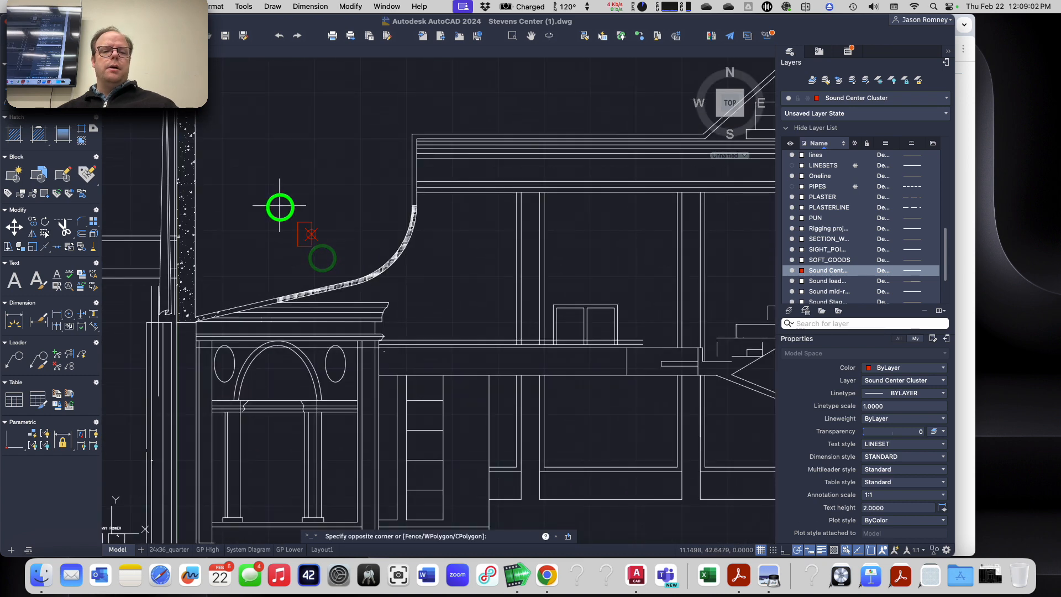
pyautogui.click(325, 266)
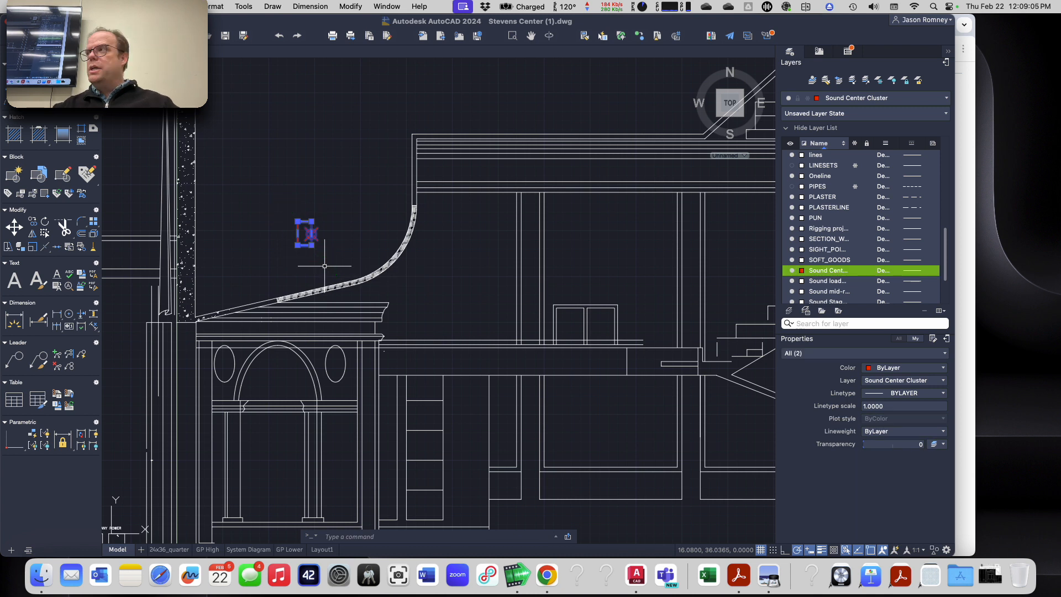
pyautogui.write('ro')
pyautogui.press('Return')
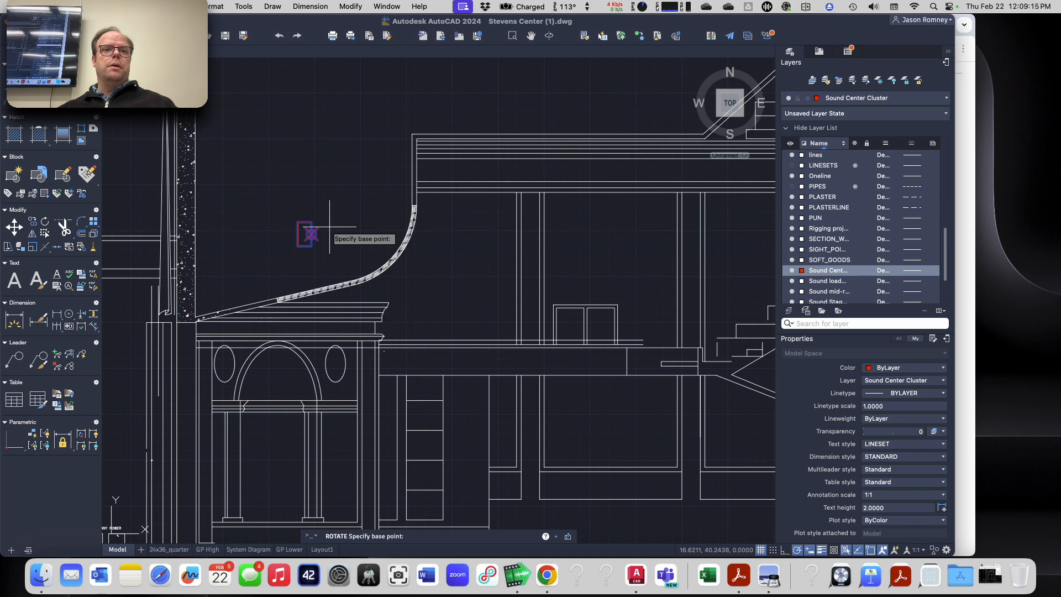
pyautogui.scroll(5, 329, 226)
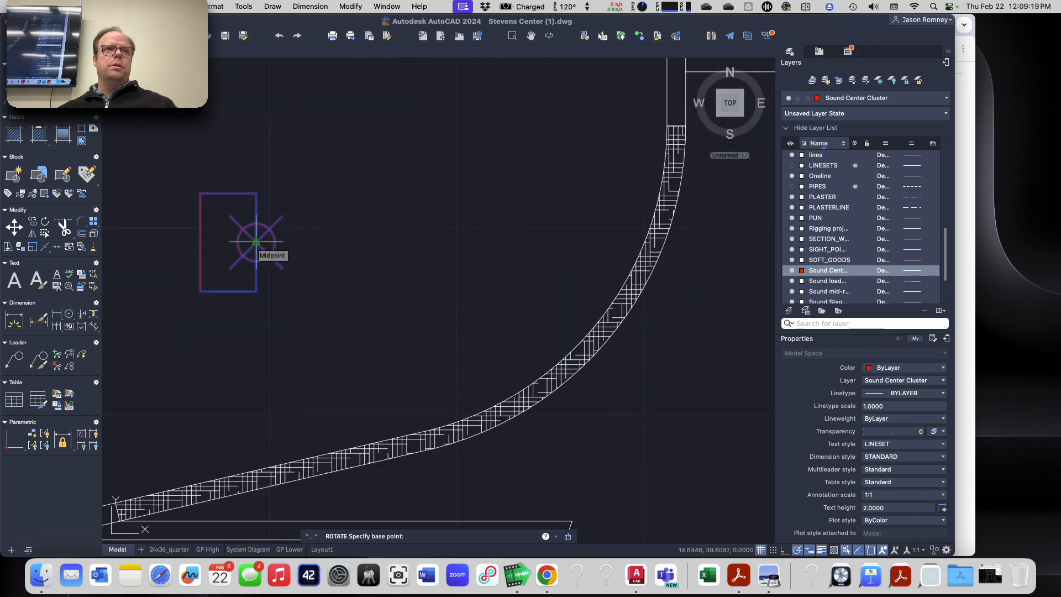
pyautogui.click(256, 241)
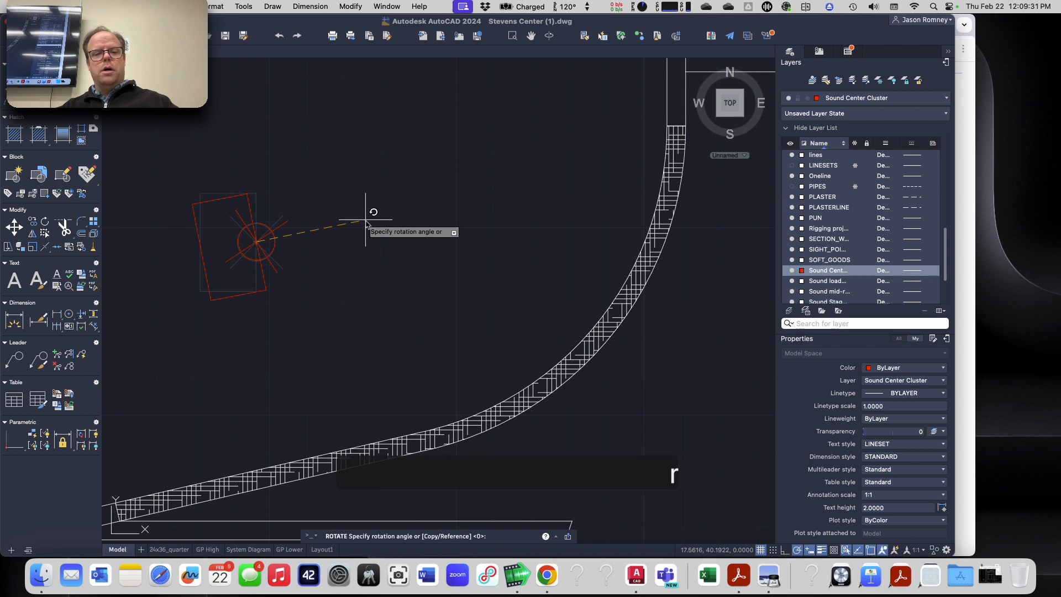
pyautogui.press('Return')
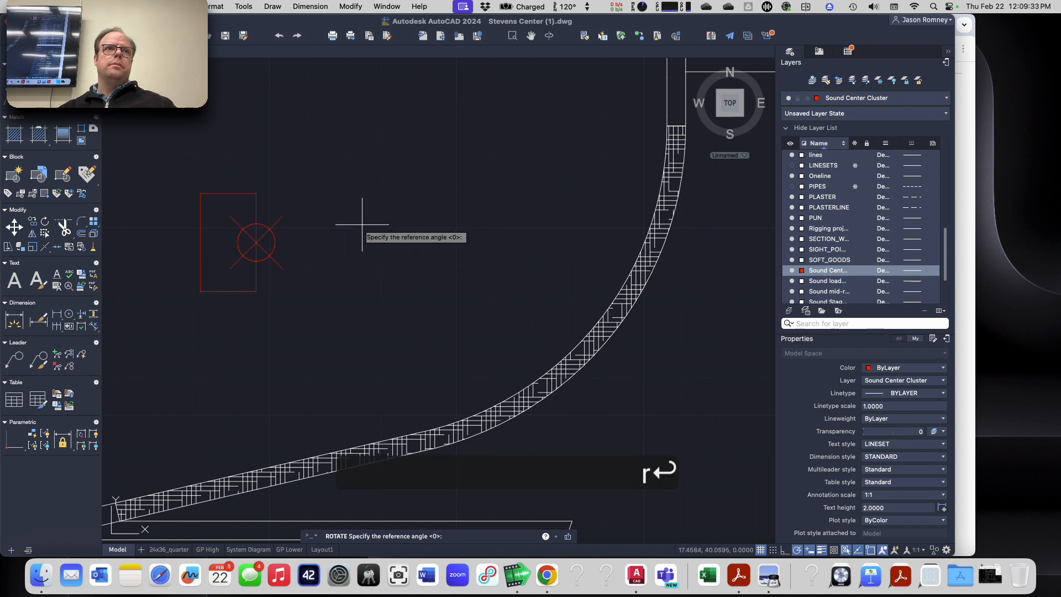
pyautogui.click(200, 241)
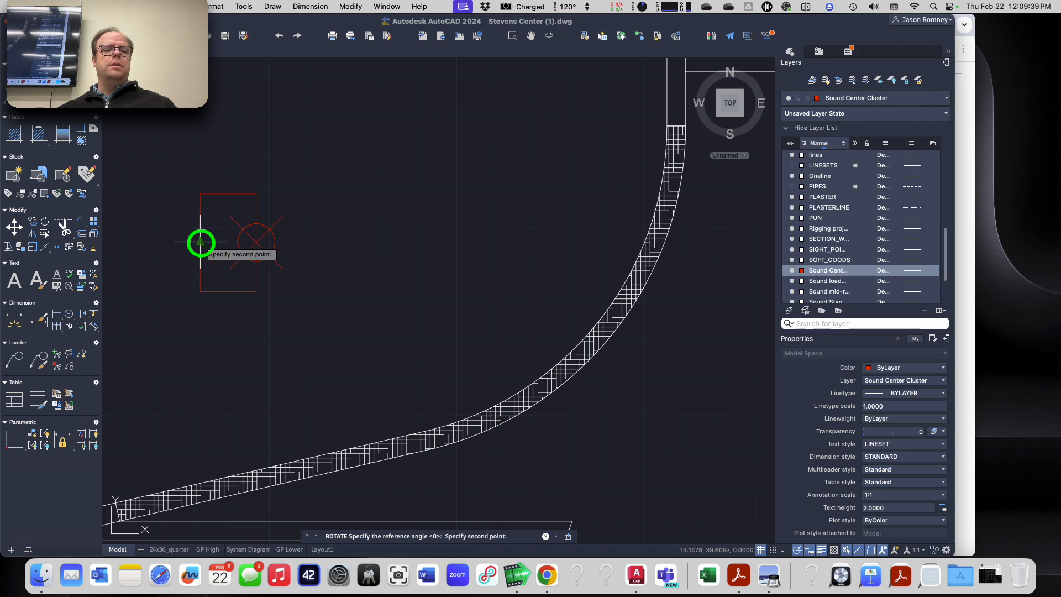
pyautogui.click(256, 242)
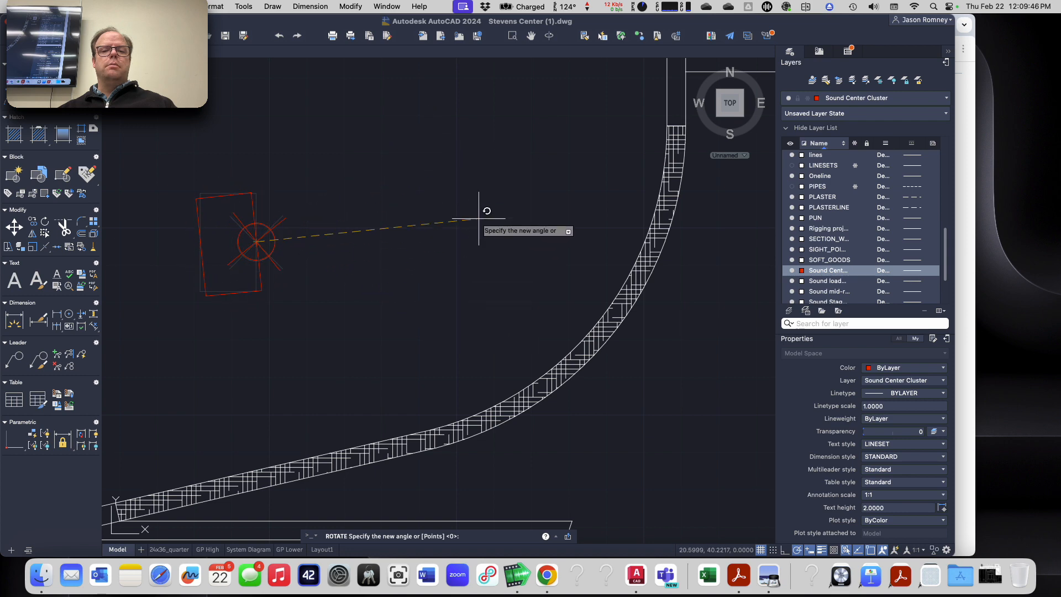
pyautogui.scroll(-5, 481, 218)
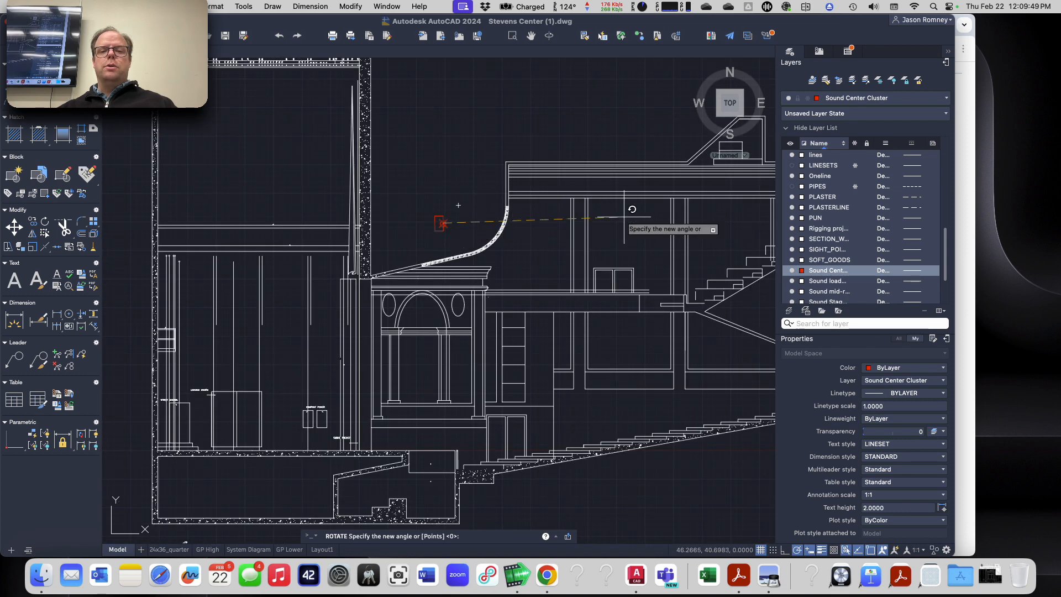
pyautogui.scroll(5, 629, 218)
pyautogui.moveTo(623, 218); pyautogui.dragTo(170, 255, button='middle')
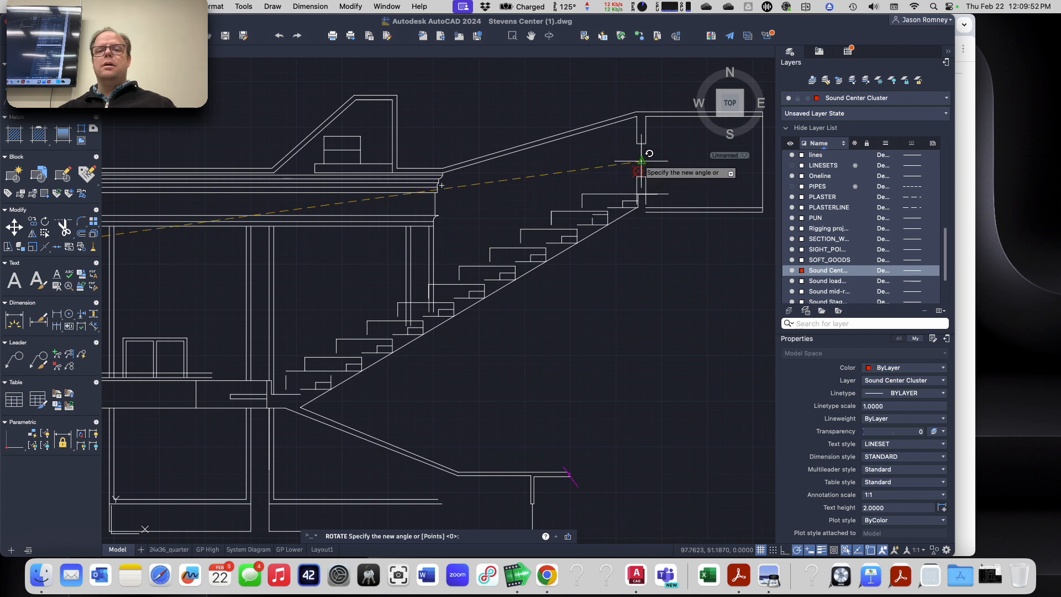
pyautogui.scroll(3, 660, 165)
pyautogui.scroll(5, 660, 165)
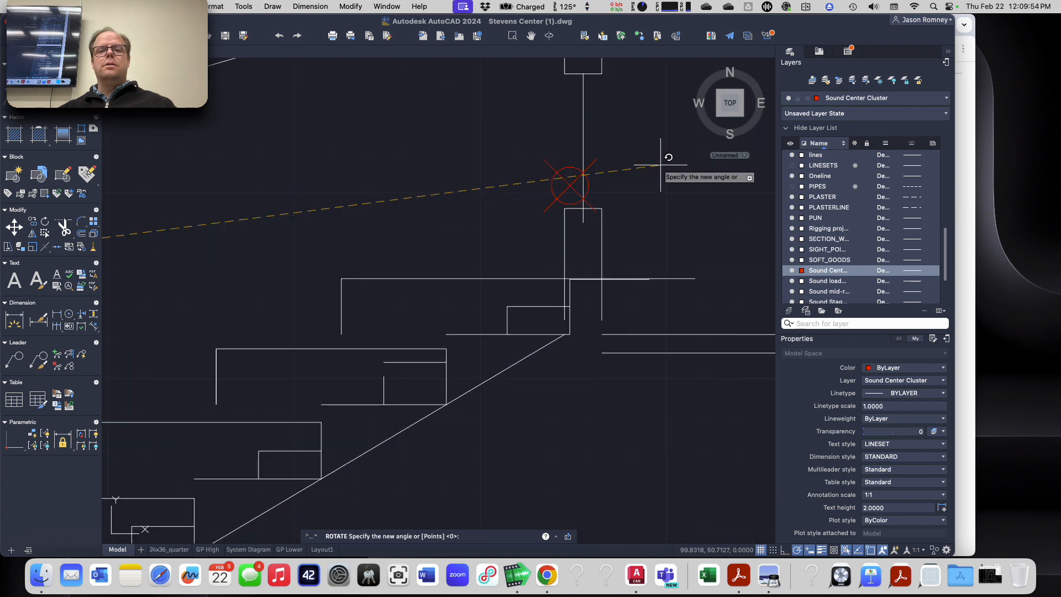
pyautogui.click(570, 184)
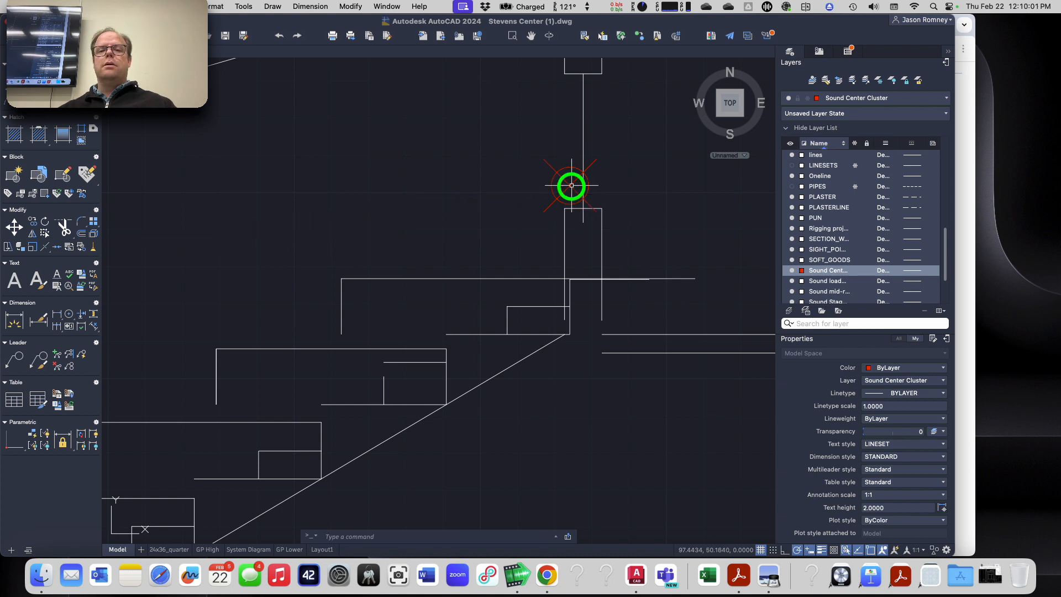
# Step: Inspect the rotated loudspeaker's orientation relative to the aim point at the top of the balcony
pyautogui.scroll(-5, 421, 263)
pyautogui.scroll(-3, 422, 264)
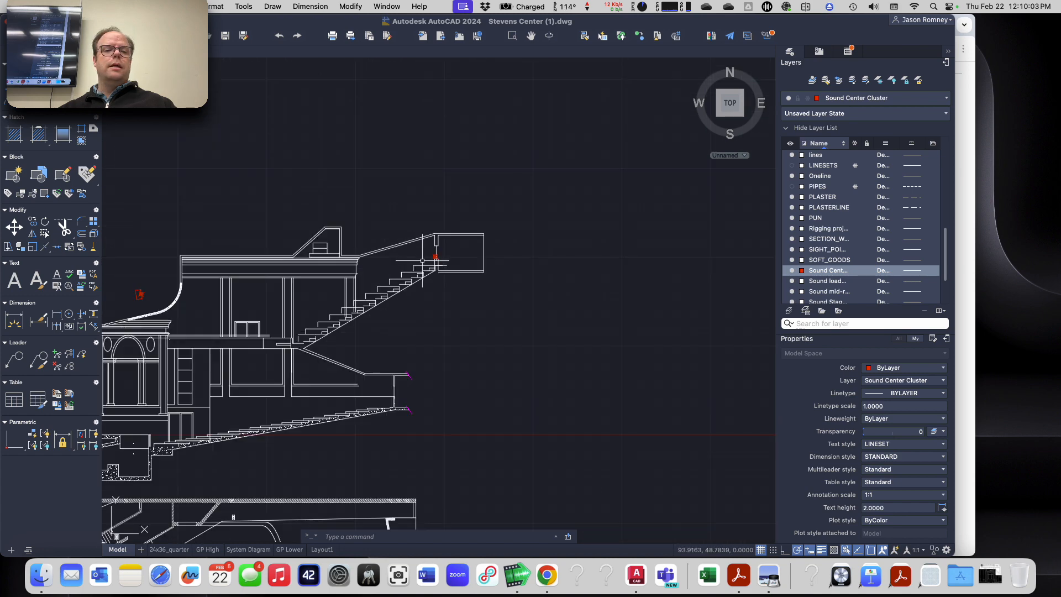
pyautogui.scroll(5, 113, 291)
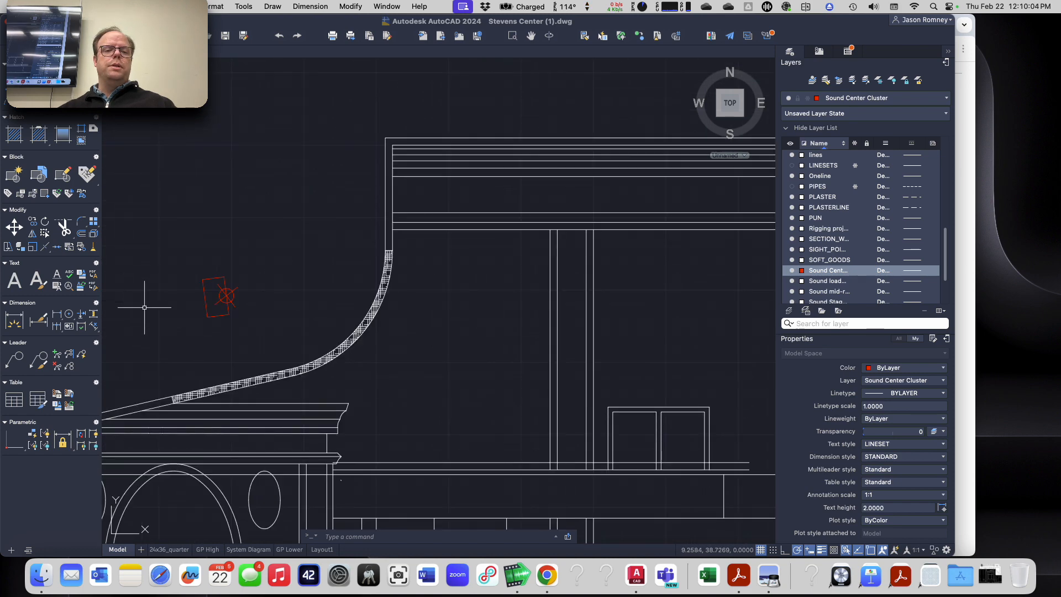
pyautogui.scroll(-5, 198, 306)
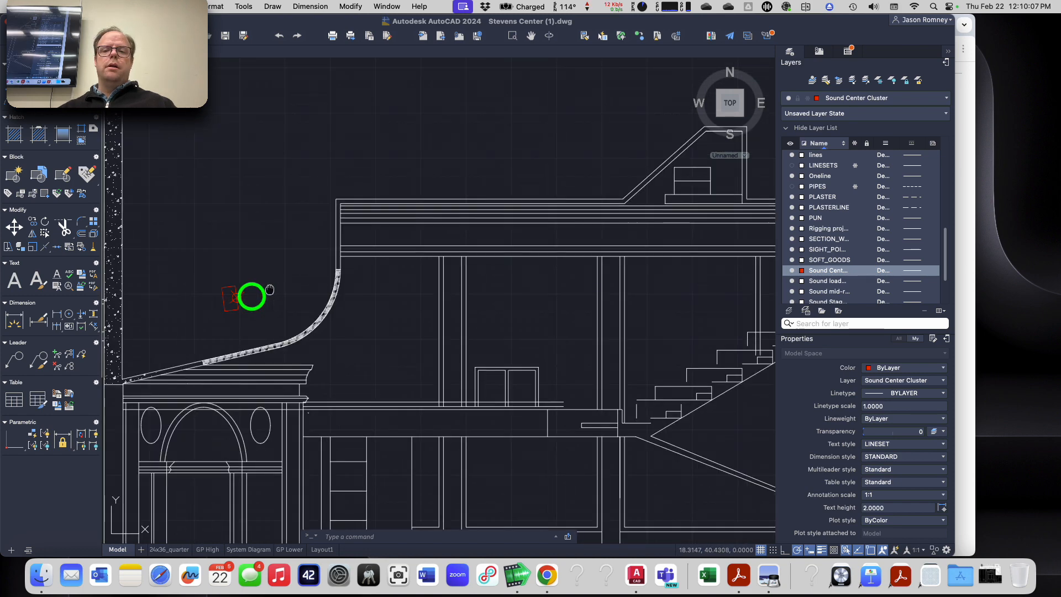
pyautogui.scroll(3, 194, 302)
pyautogui.scroll(-2, 194, 303)
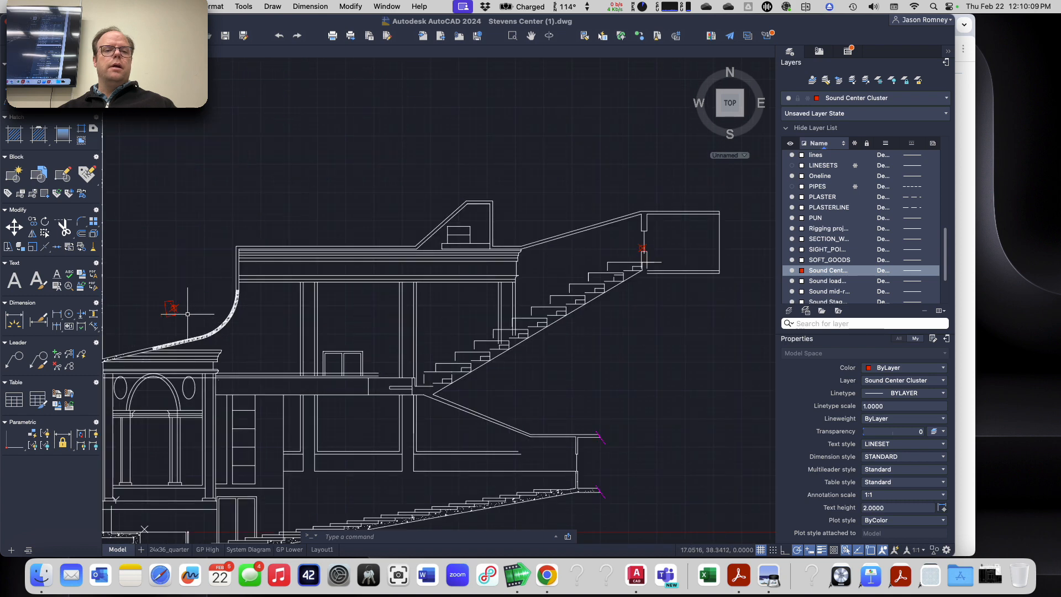
pyautogui.scroll(2, 187, 310)
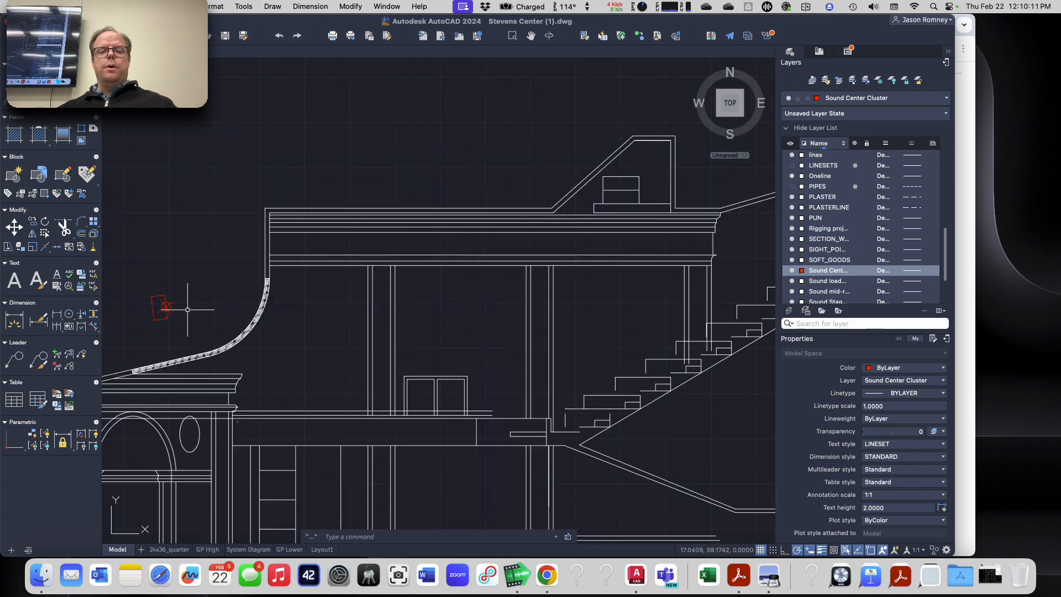
# Step: Draw a line from the center cluster loudspeaker's location point to the aim point at the rear of the upper balcony
pyautogui.write('l')
pyautogui.press('Return')
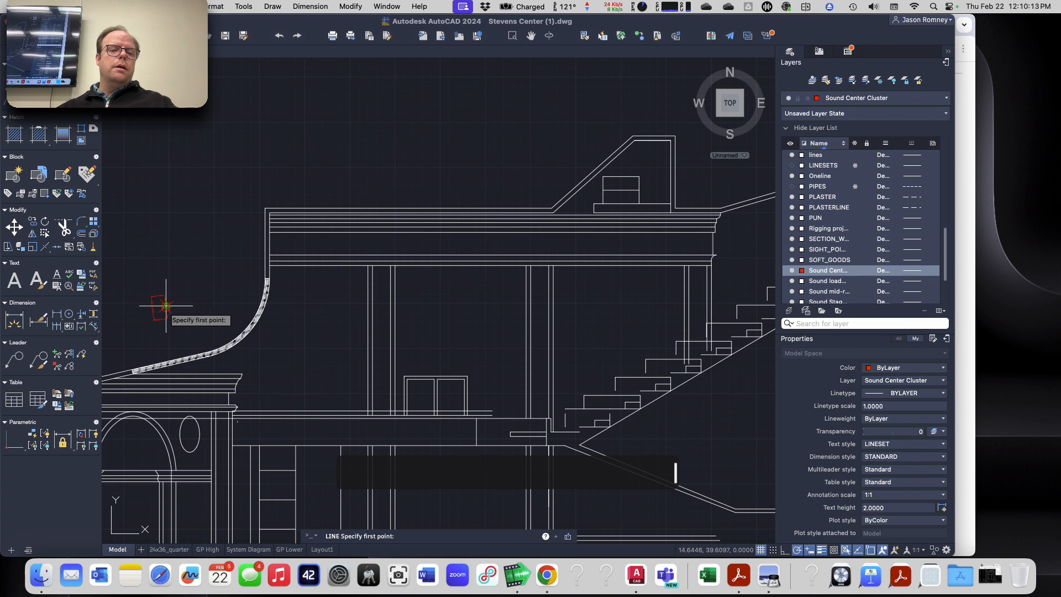
pyautogui.scroll(2, 166, 304)
pyautogui.click(165, 305)
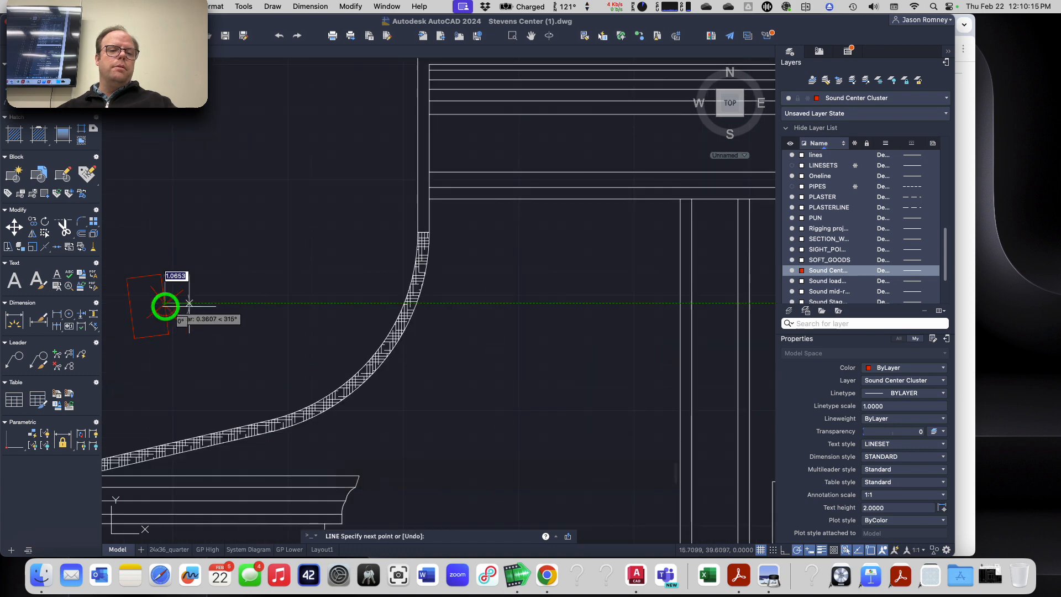
pyautogui.scroll(-2, 266, 300)
pyautogui.scroll(-3, 266, 300)
pyautogui.scroll(6, 497, 262)
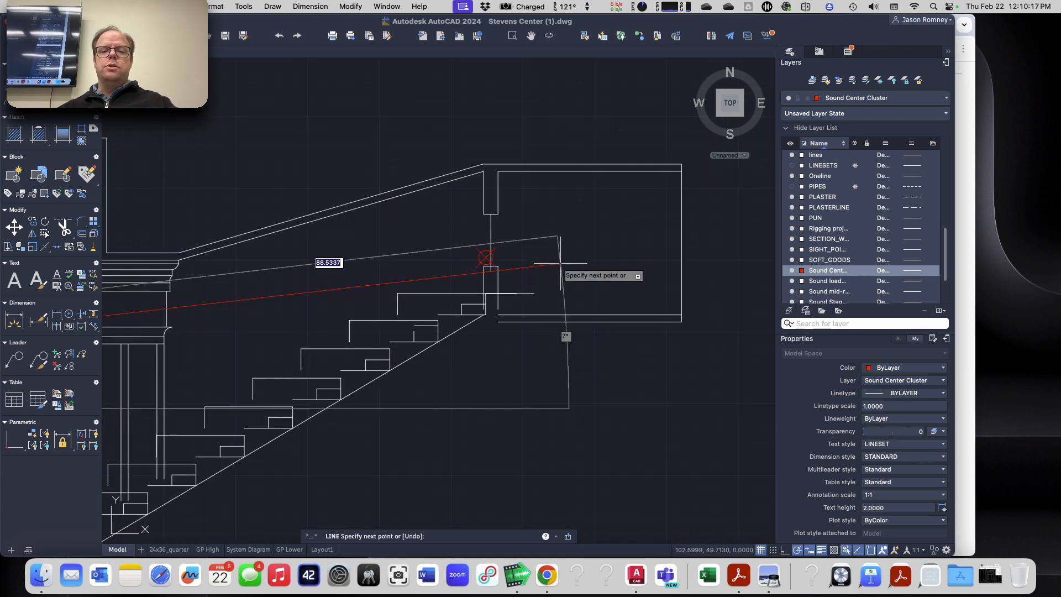
pyautogui.click(485, 257)
pyautogui.press('Return')
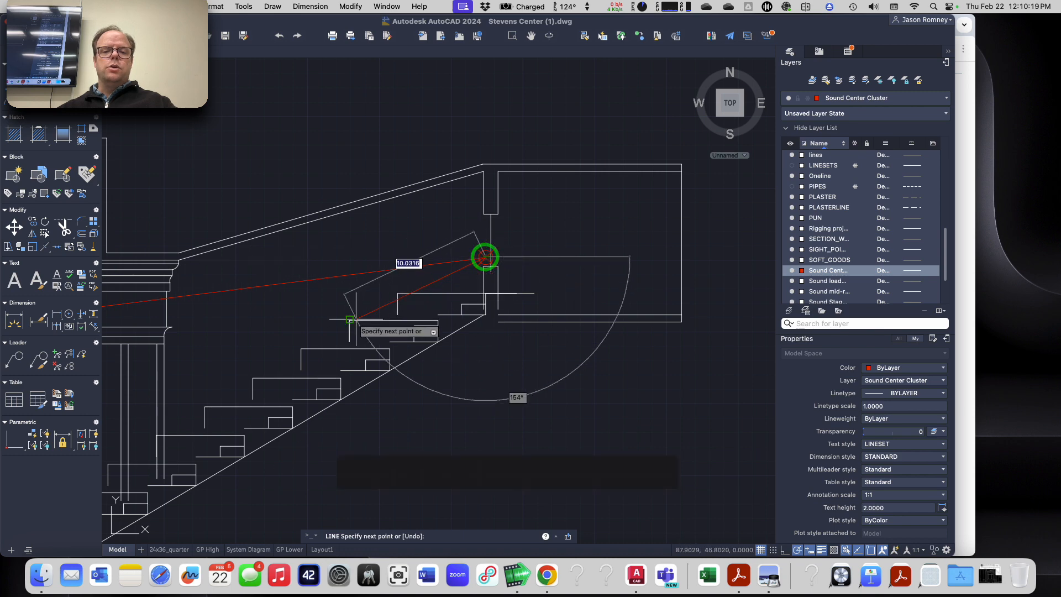
pyautogui.scroll(-2, 333, 332)
pyautogui.scroll(-5, 498, 259)
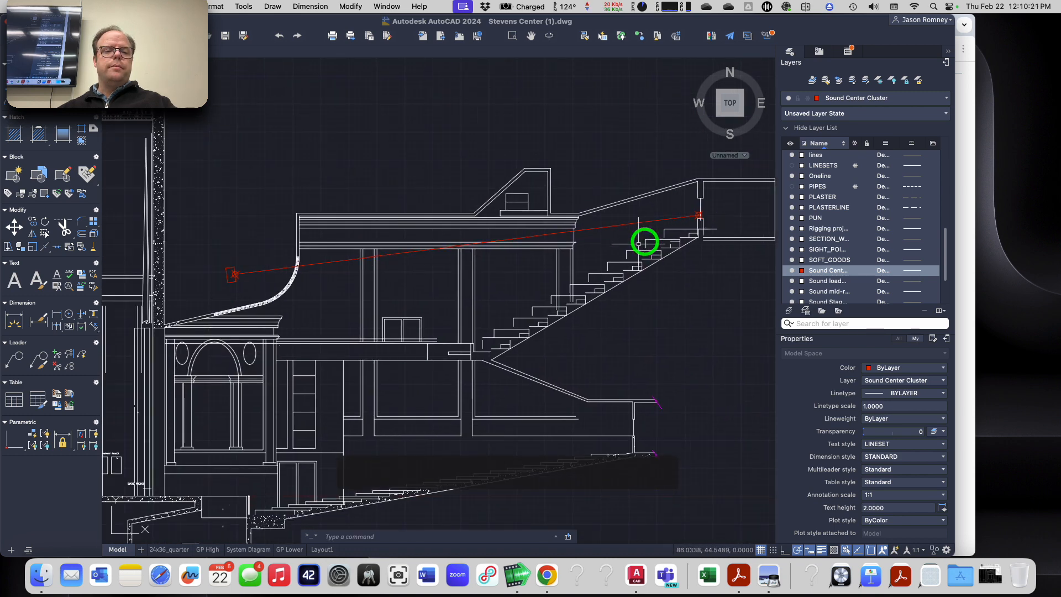
# Step: Draw a construction line from the center cluster loudspeaker's rear midpoint through its front midpoint and check it against the balcony aim point
pyautogui.scroll(5, 434, 272)
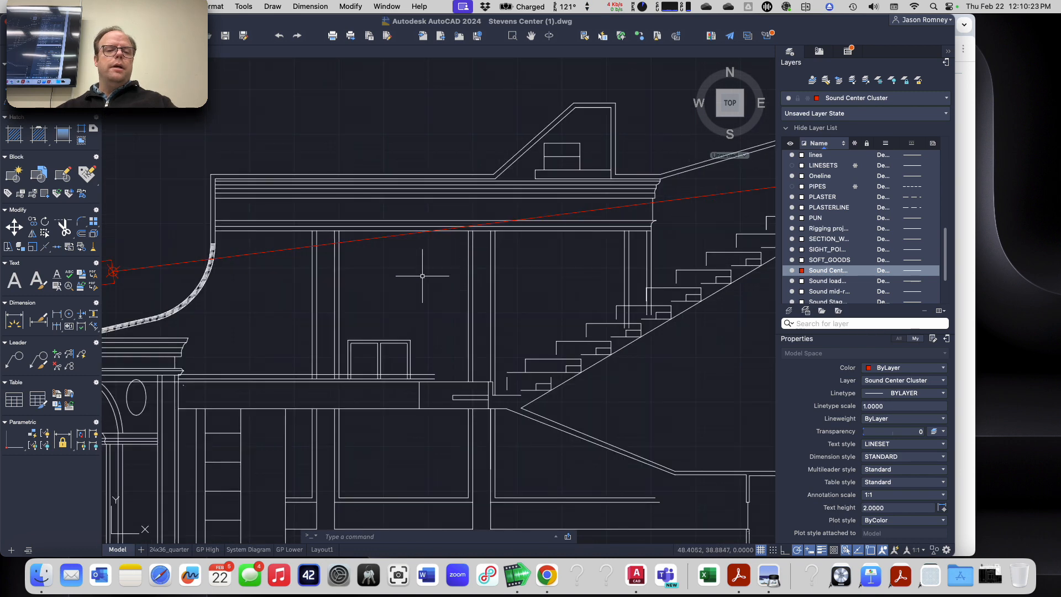
pyautogui.scroll(3, 135, 298)
pyautogui.moveTo(134, 297); pyautogui.dragTo(331, 295, button='middle')
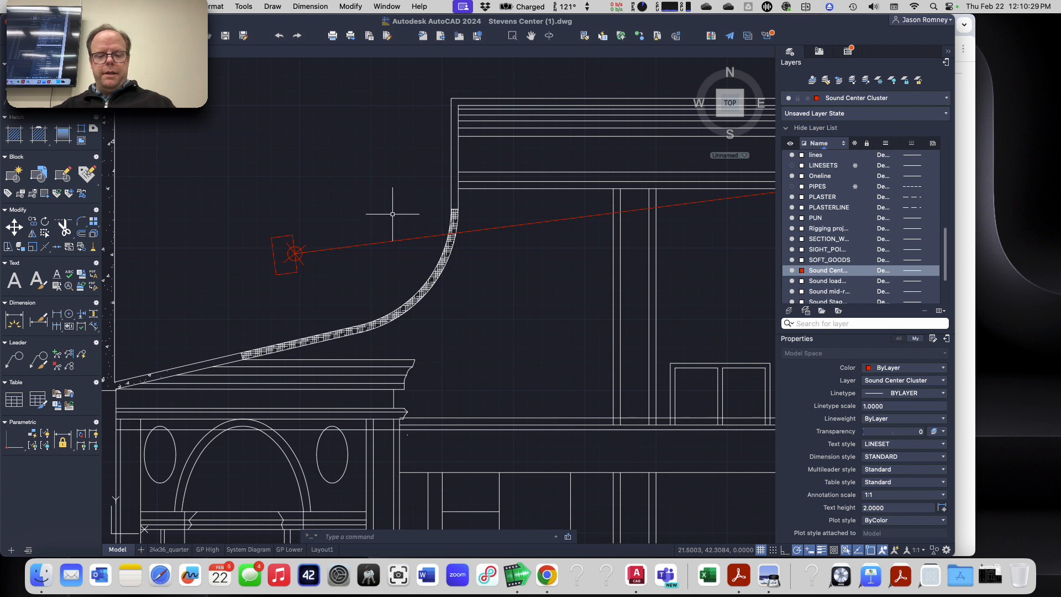
pyautogui.write('xline')
pyautogui.press('Return')
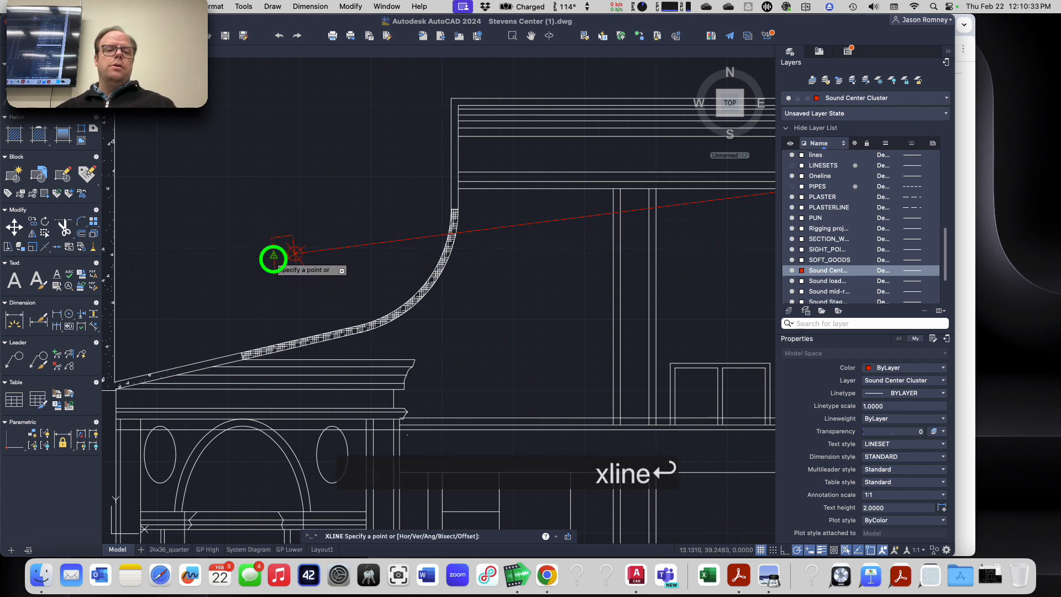
pyautogui.click(273, 258)
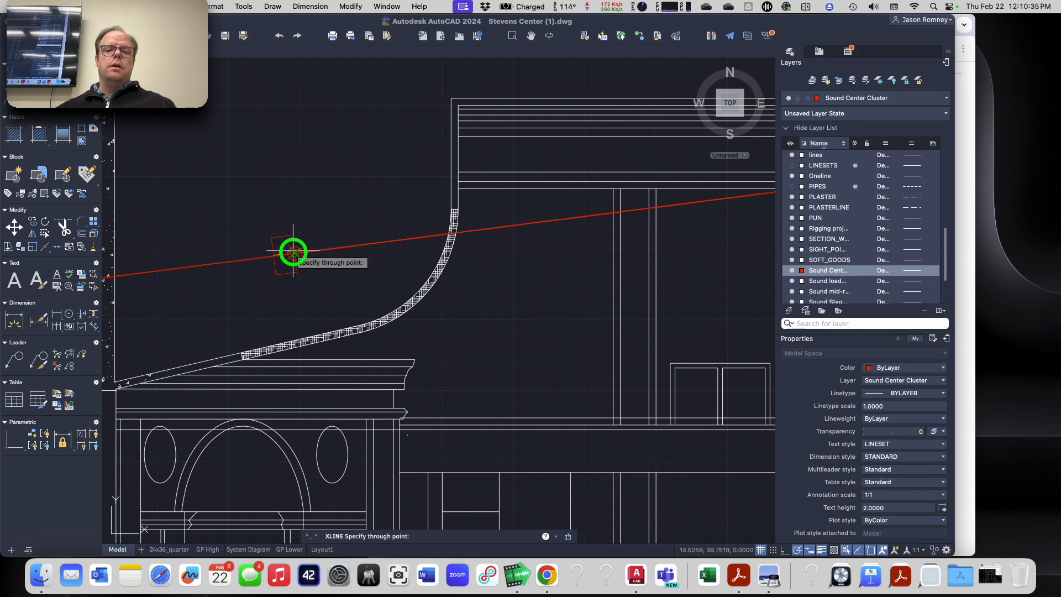
pyautogui.click(292, 252)
pyautogui.press('Return')
pyautogui.scroll(-5, 292, 249)
pyautogui.scroll(6, 509, 236)
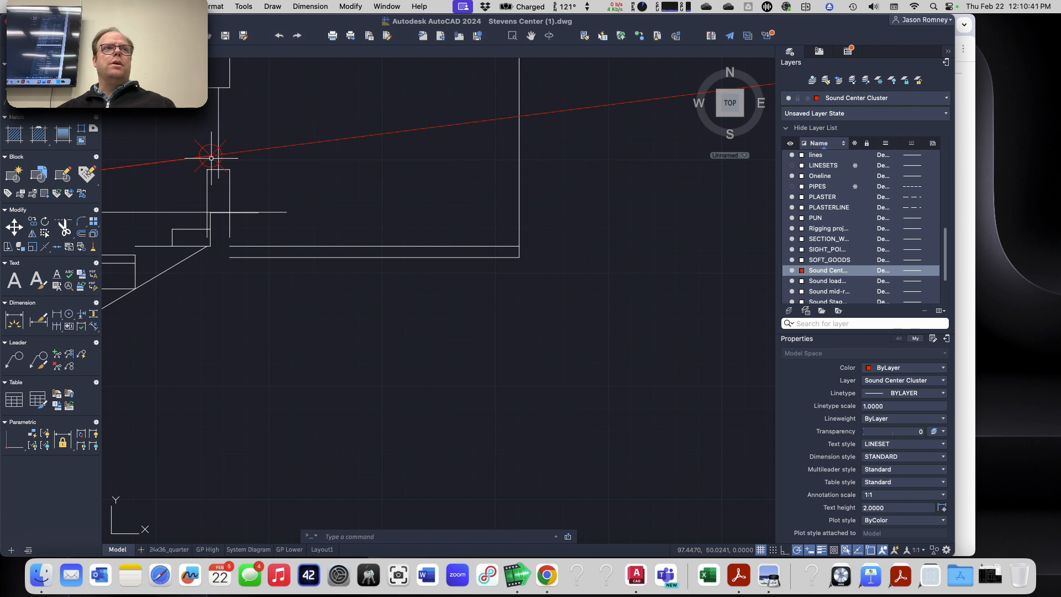
# Step: Erase the construction line that runs through the balcony aim point
pyautogui.click(361, 152)
pyautogui.click(340, 124)
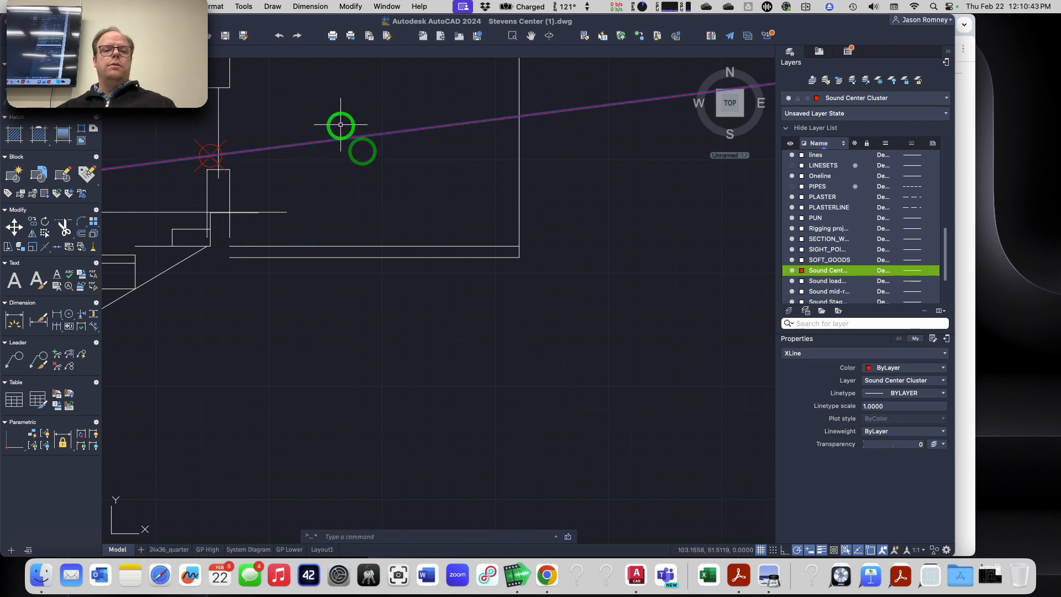
pyautogui.press('Delete')
# Step: Repeat the aim check with a new construction line through the rear and front midpoints of the center cluster loudspeaker
pyautogui.scroll(-6, 273, 201)
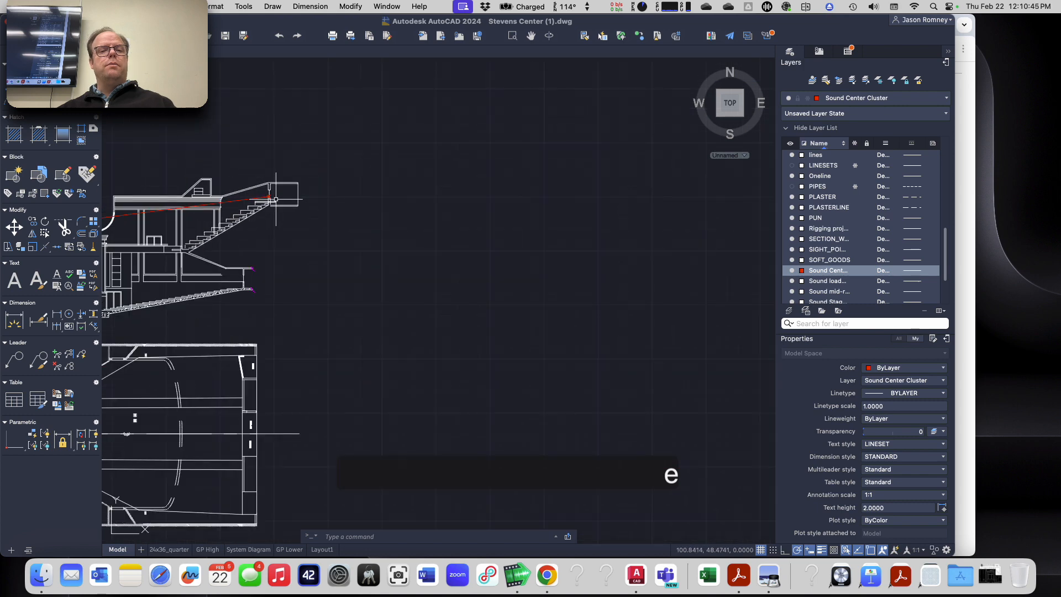
pyautogui.scroll(-3, 273, 201)
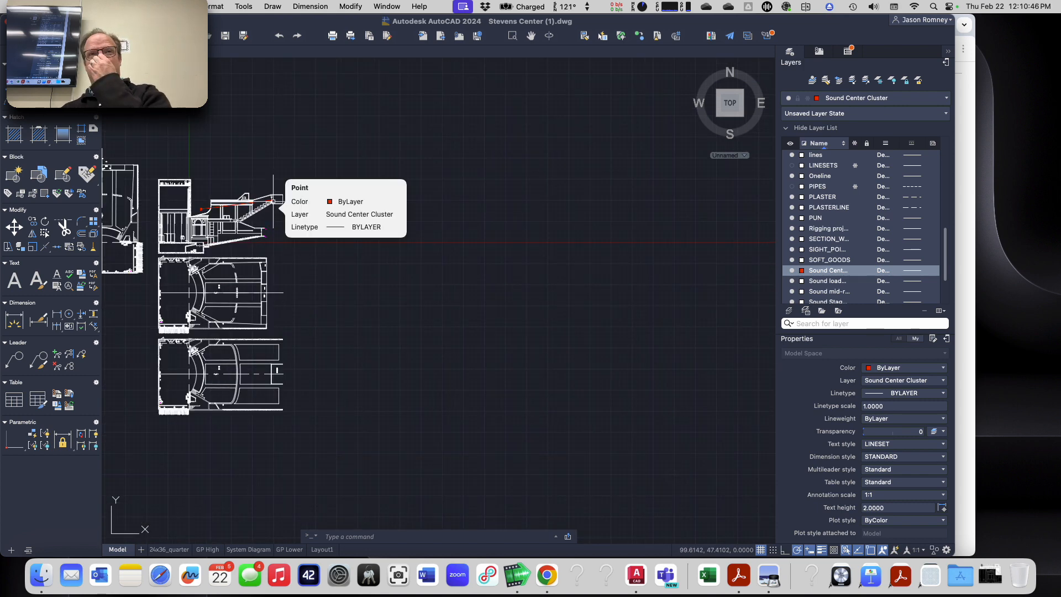
pyautogui.scroll(8, 205, 215)
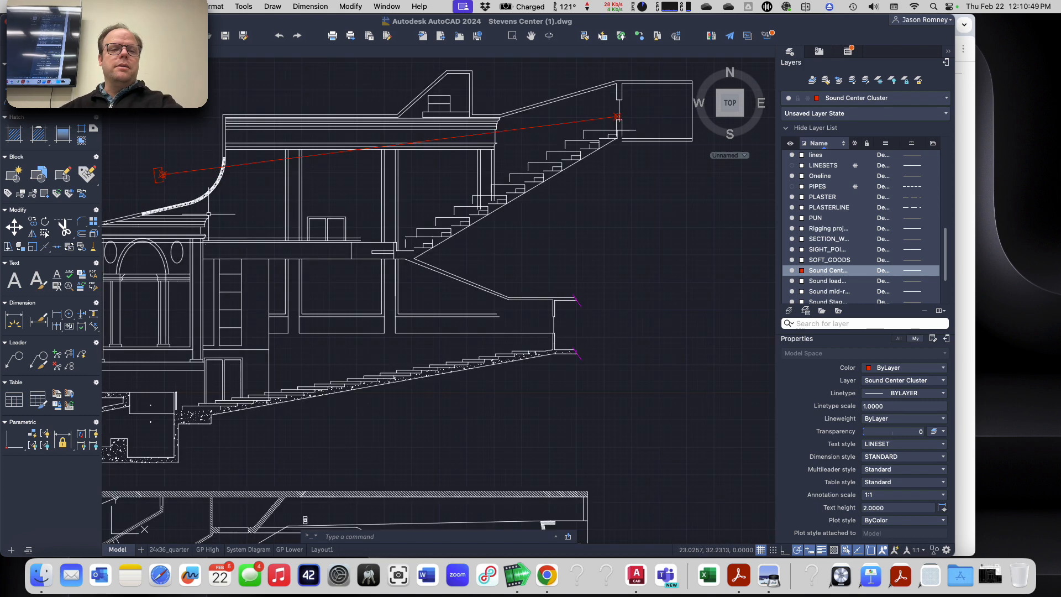
pyautogui.scroll(3, 160, 176)
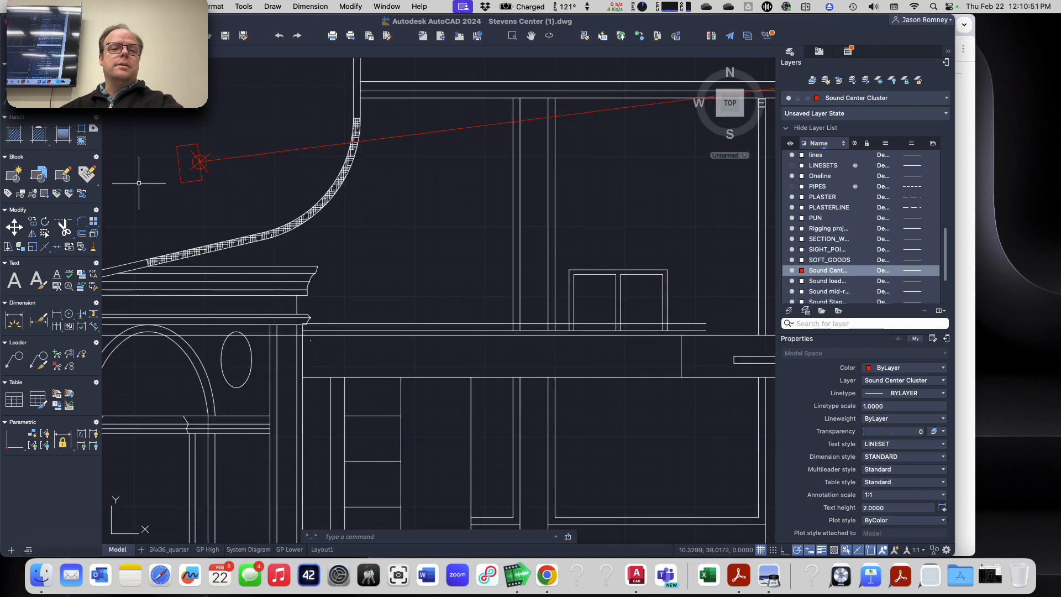
pyautogui.scroll(2, 139, 183)
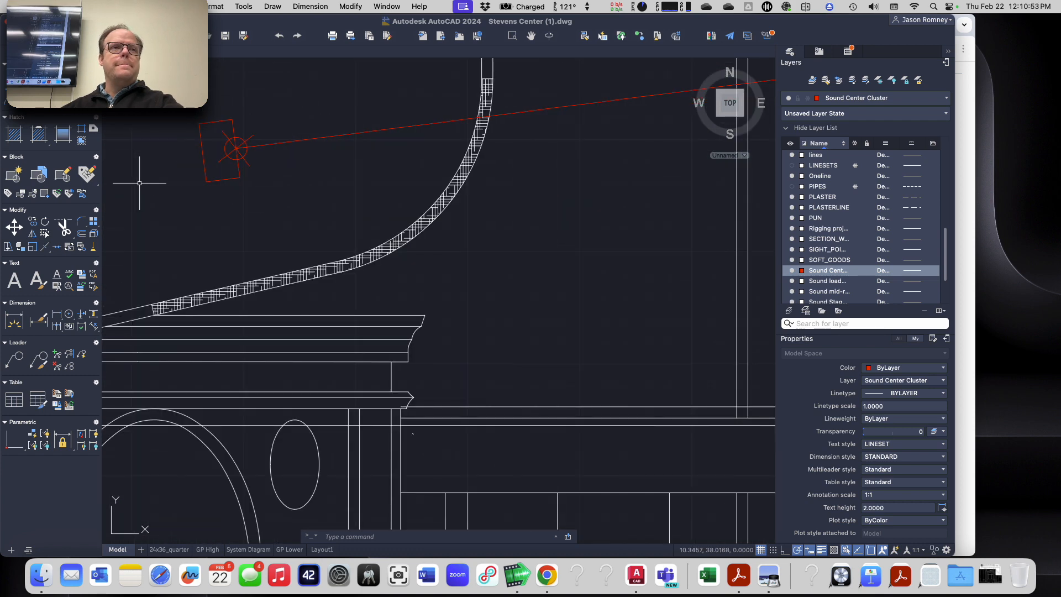
pyautogui.scroll(-2, 146, 182)
pyautogui.scroll(2, 163, 172)
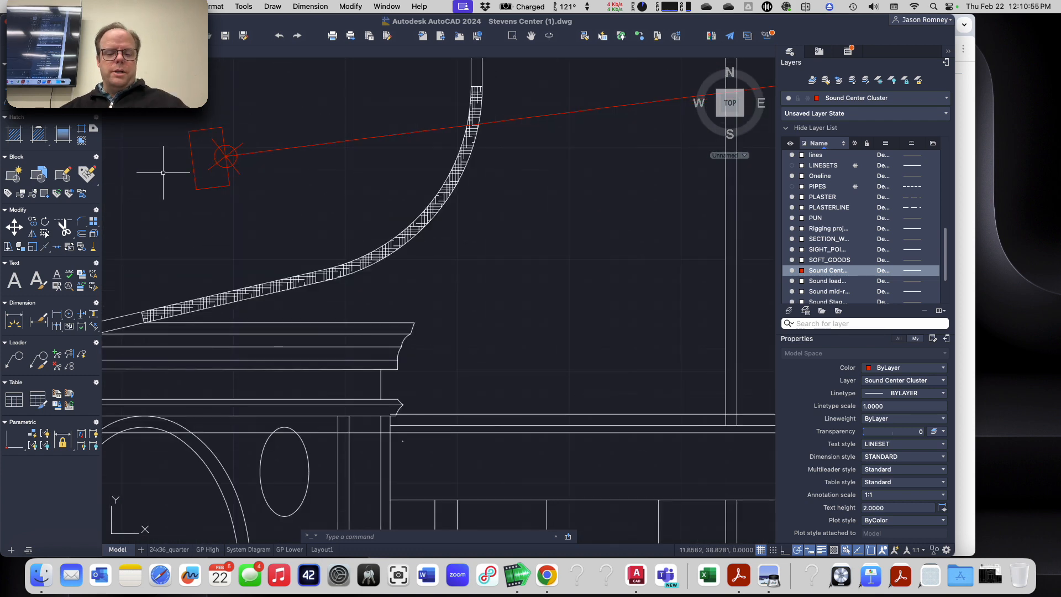
pyautogui.write('xline')
pyautogui.press('Return')
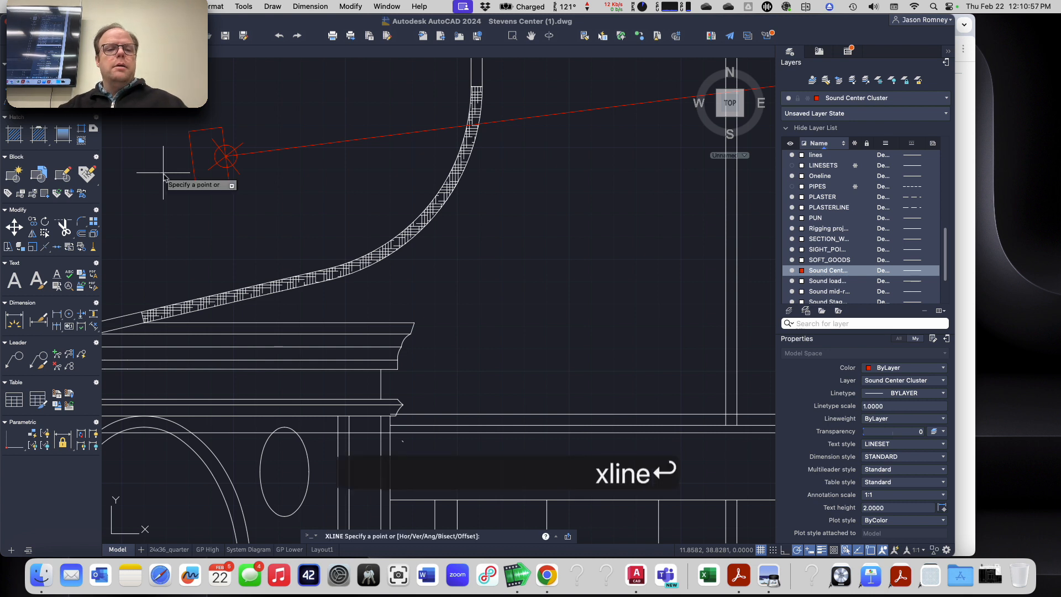
pyautogui.click(193, 159)
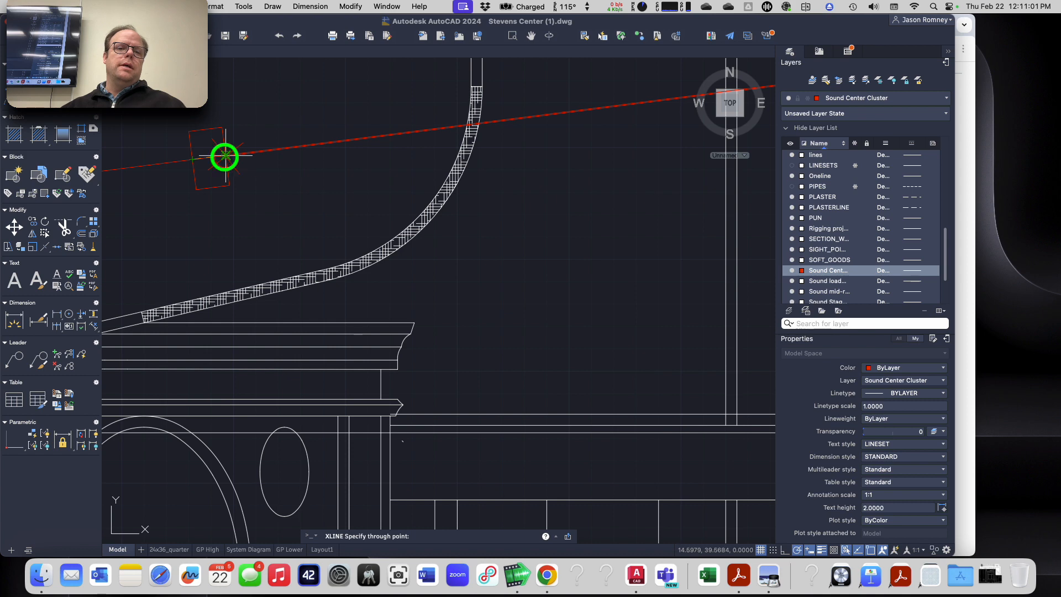
pyautogui.click(225, 156)
pyautogui.press('Escape')
pyautogui.scroll(-5, 232, 237)
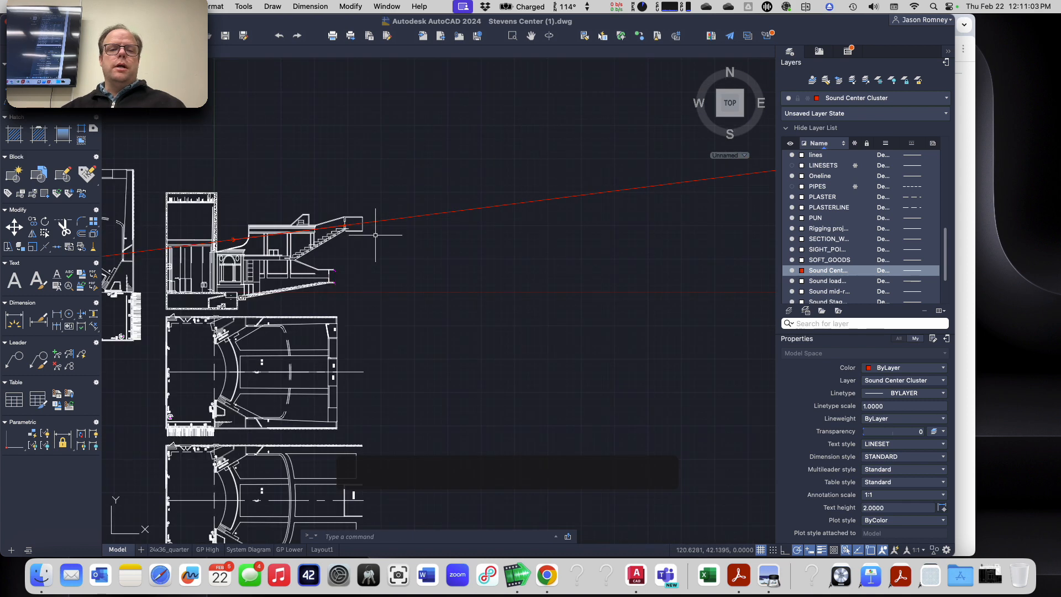
pyautogui.scroll(5, 360, 230)
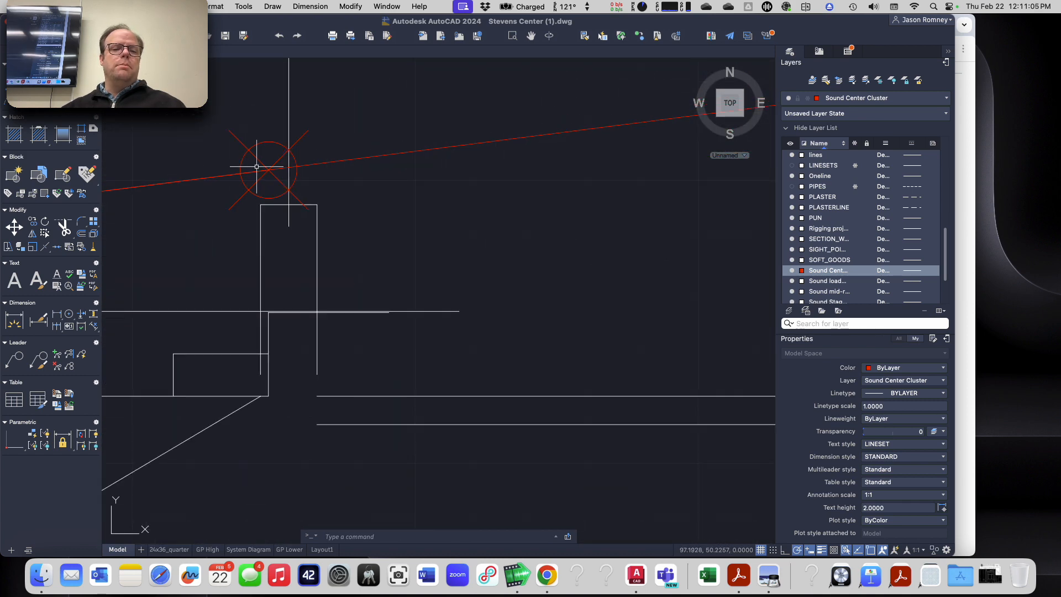
# Step: Erase the second construction line used for checking the loudspeaker's aim, keeping the aiming line
pyautogui.click(372, 162)
pyautogui.press('e')
pyautogui.press('Return')
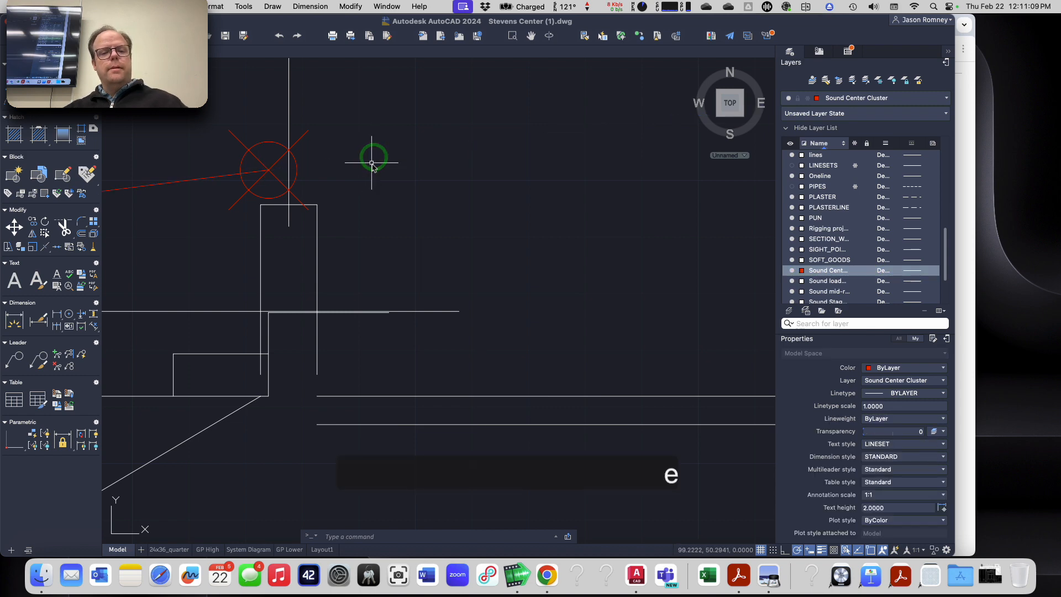
# Step: Examine the center cluster loudspeaker and its aiming line in relation to the ceiling and upper balcony in the section
pyautogui.scroll(-4, 272, 240)
pyautogui.scroll(3, 213, 273)
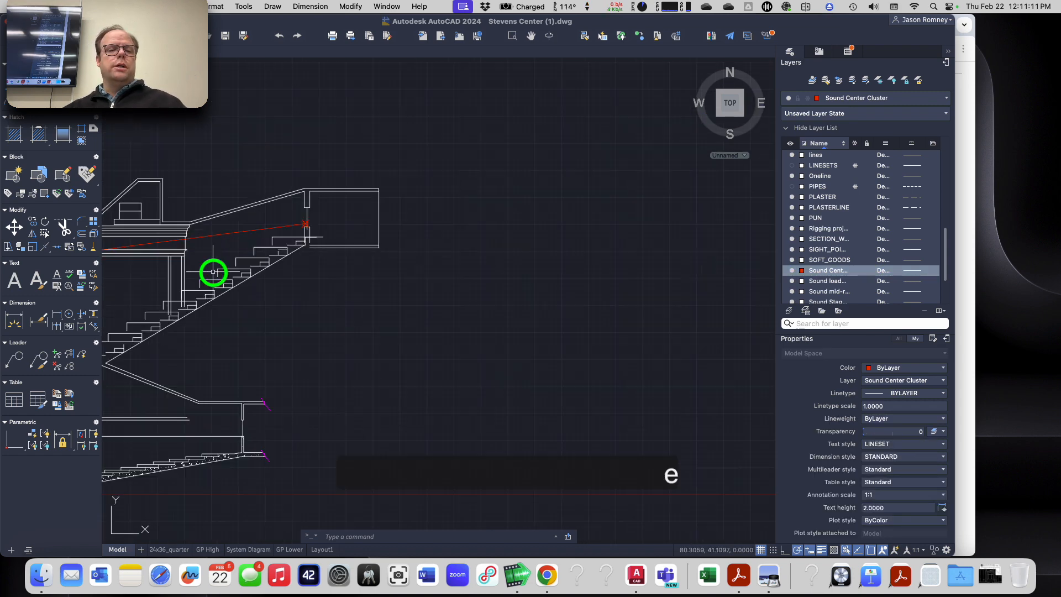
pyautogui.moveTo(214, 273); pyautogui.dragTo(506, 216, button='middle')
pyautogui.scroll(-3, 311, 266)
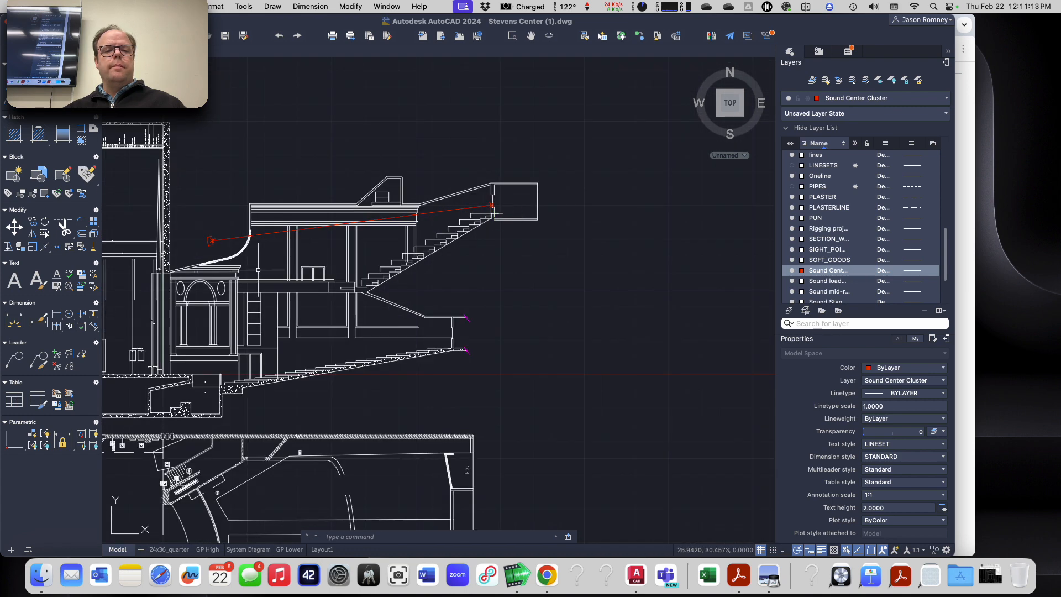
pyautogui.scroll(2, 204, 273)
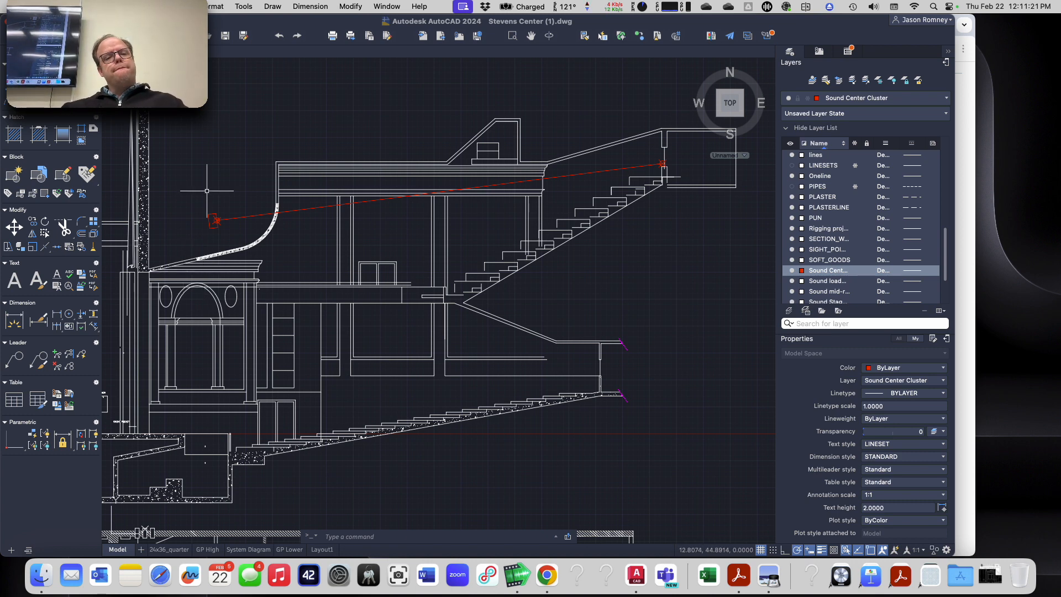
pyautogui.scroll(5, 206, 190)
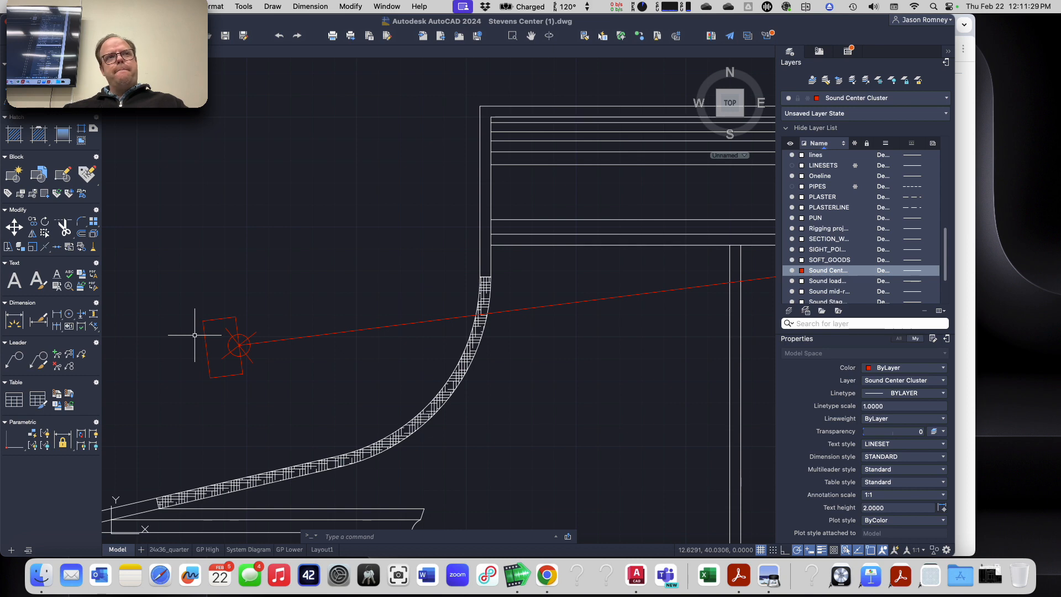
pyautogui.scroll(-3, 224, 351)
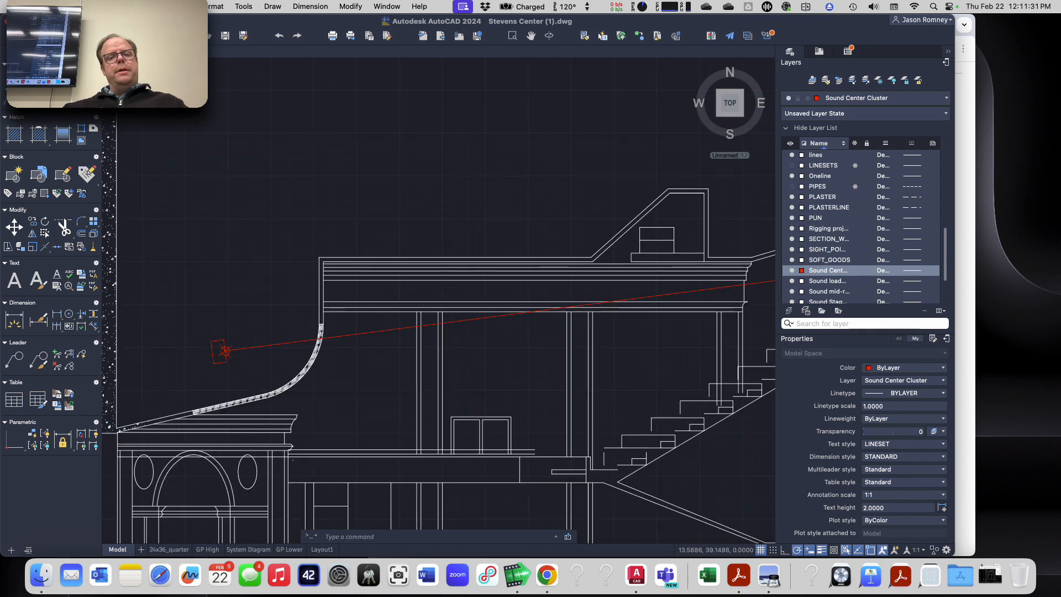
pyautogui.scroll(-2, 224, 351)
pyautogui.scroll(6, 218, 350)
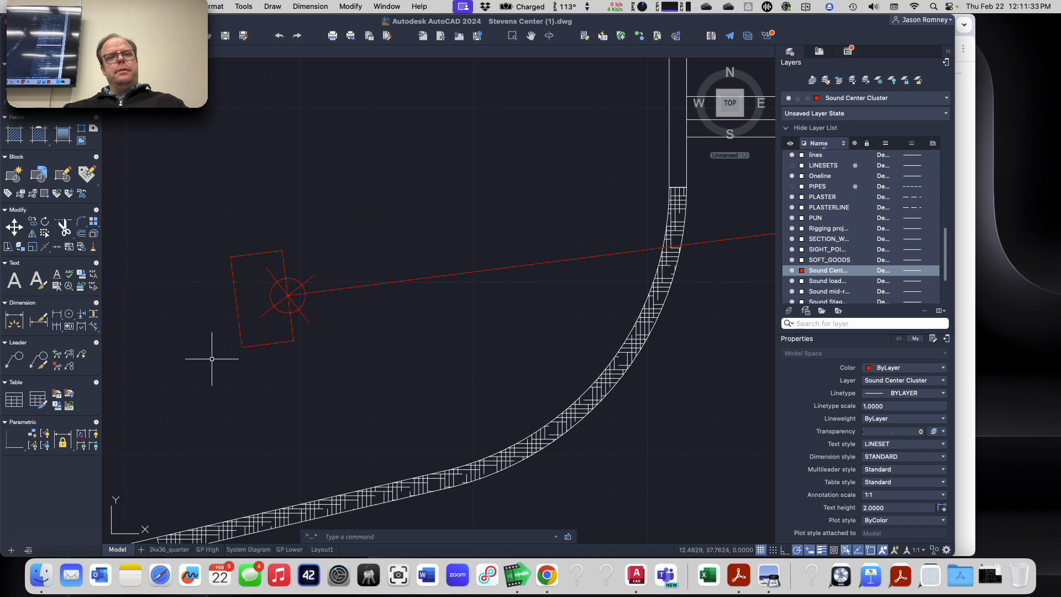
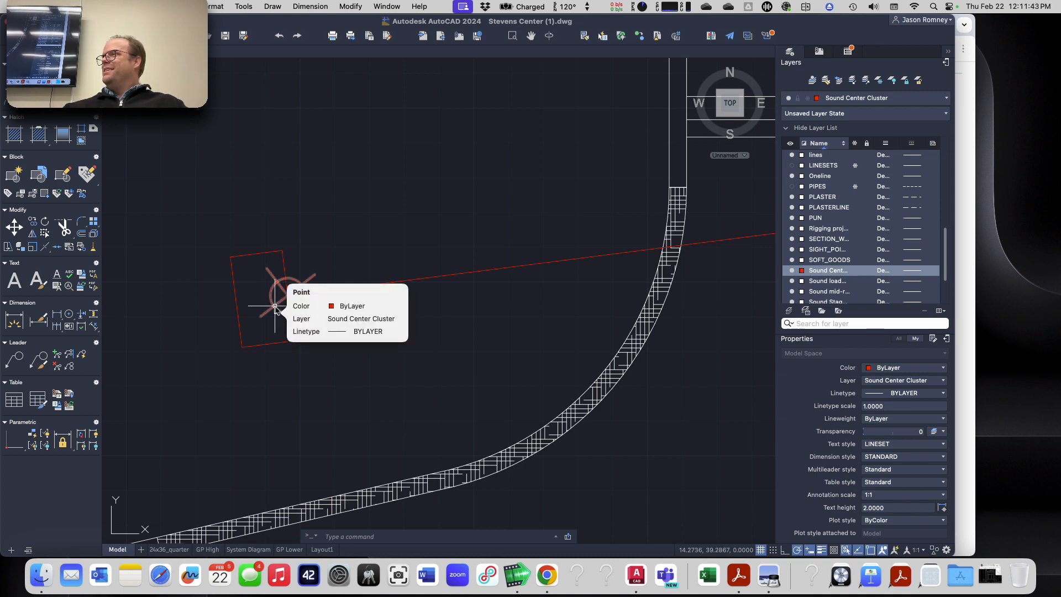
# Step: Erase the point marker on the front face of the center cluster loudspeaker
pyautogui.scroll(-2, 274, 308)
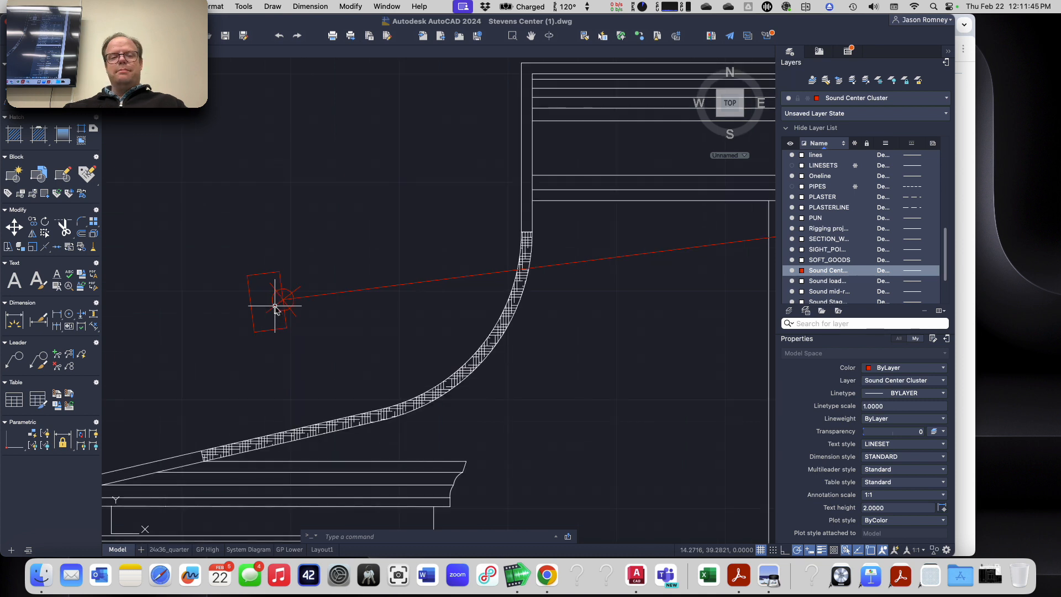
pyautogui.scroll(2, 275, 307)
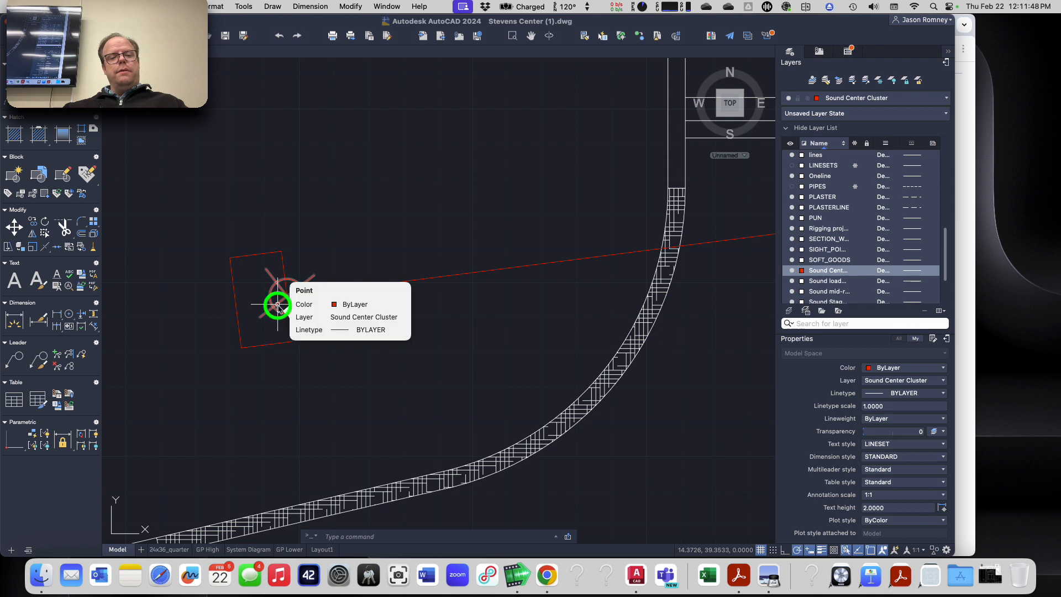
pyautogui.click(278, 304)
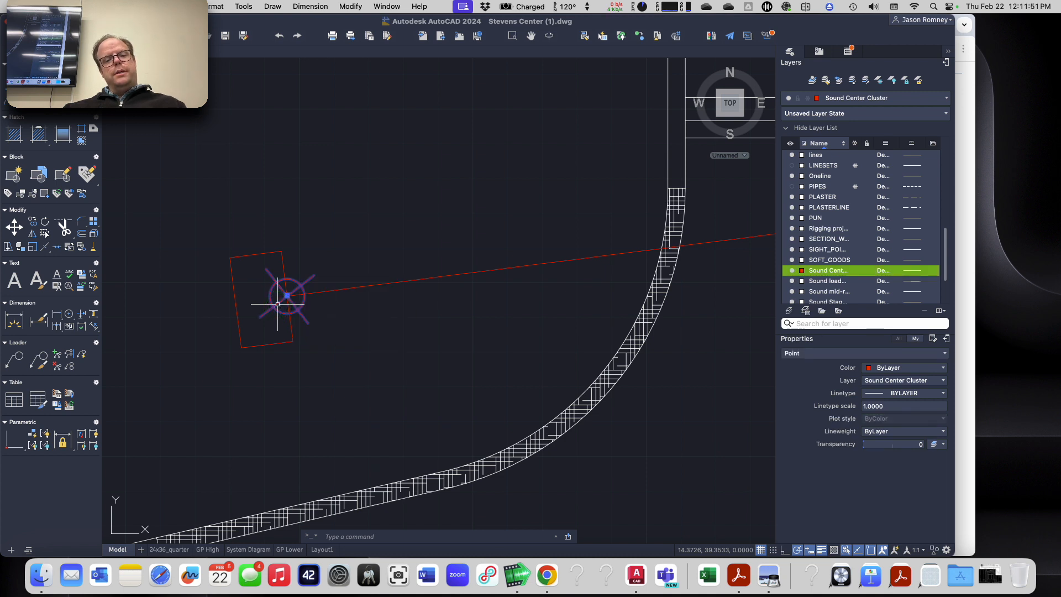
pyautogui.press('Escape')
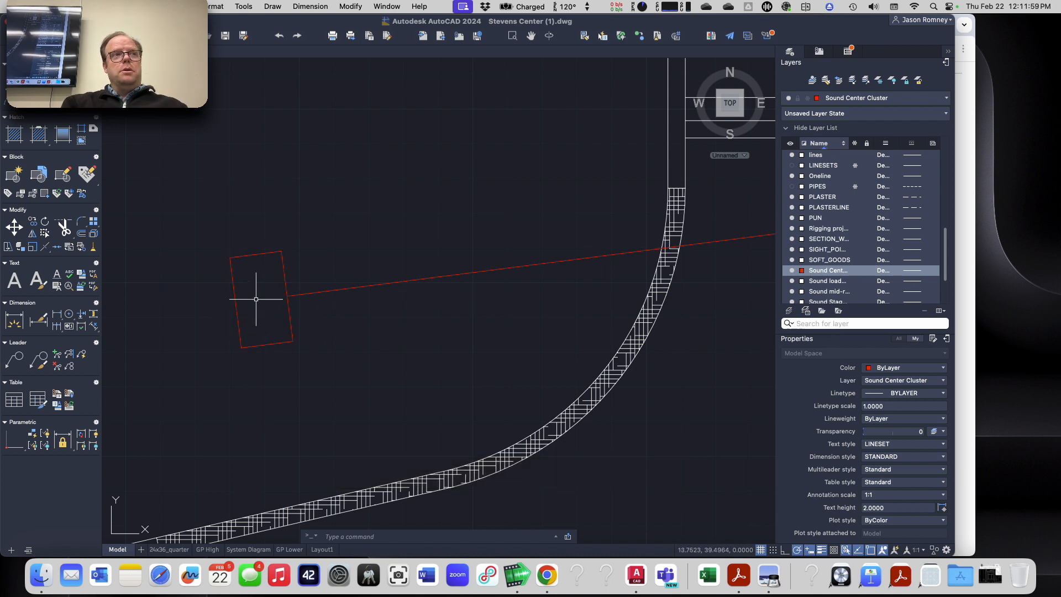
# Step: Hatch the center cluster loudspeaker's rectangle with a Solid fill colored ByLayer, using the rectangle as the boundary
pyautogui.write('hatch')
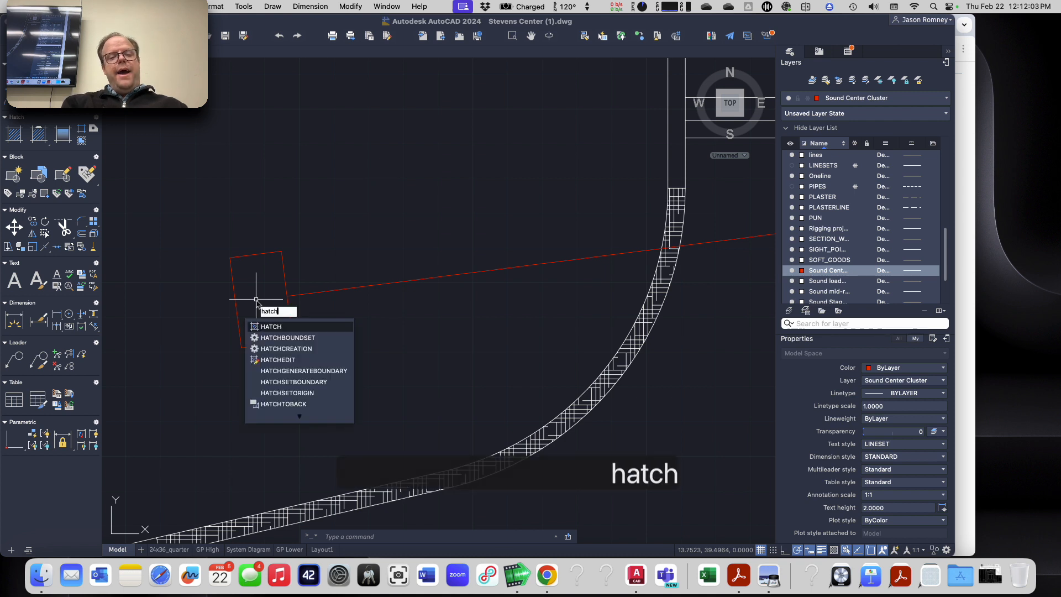
pyautogui.press('Return')
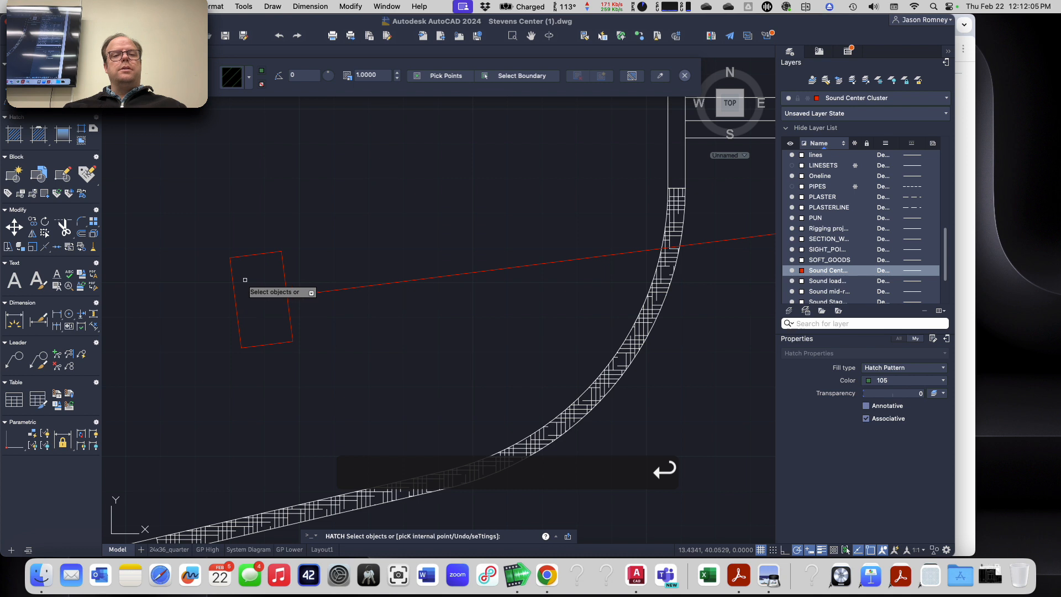
pyautogui.click(249, 82)
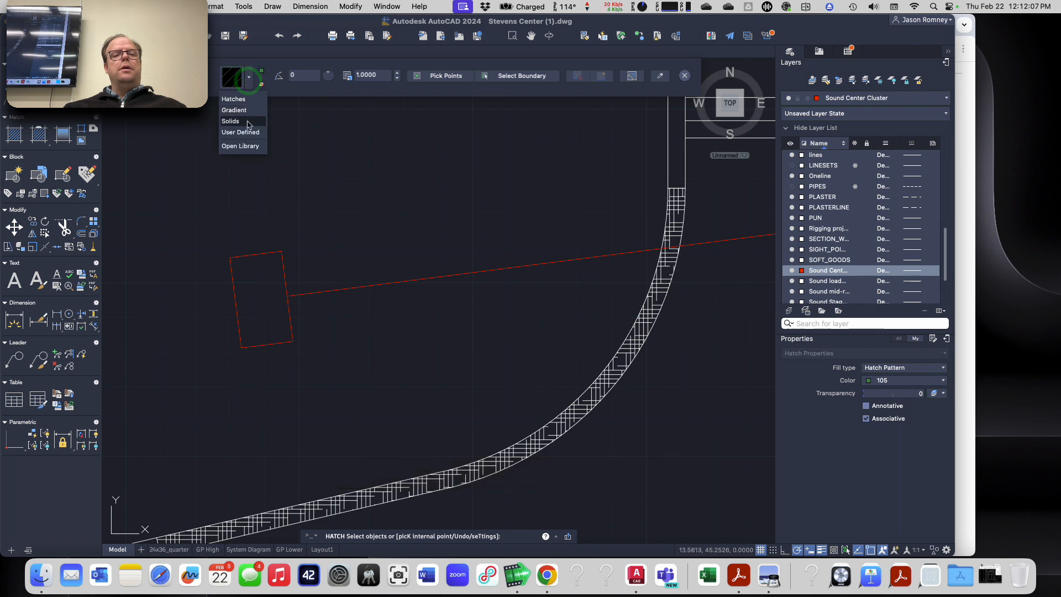
pyautogui.click(248, 120)
pyautogui.click(264, 75)
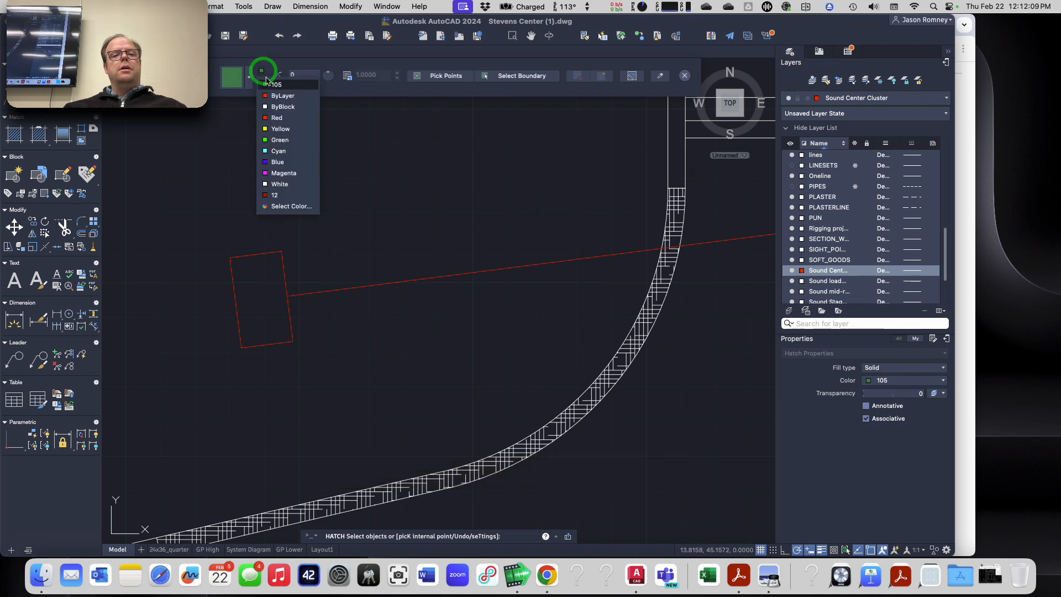
pyautogui.click(271, 96)
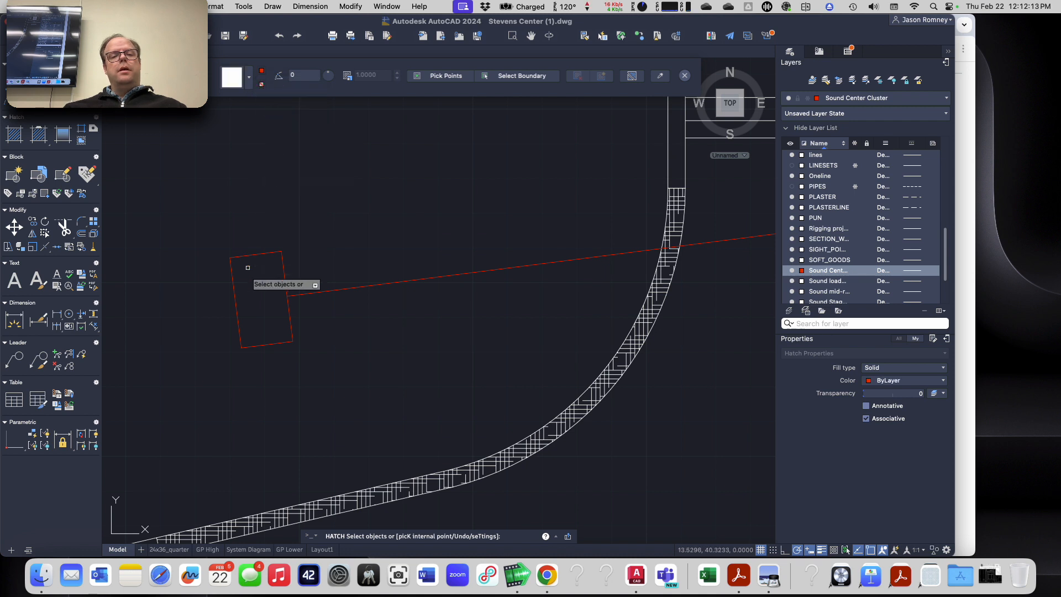
pyautogui.click(511, 79)
pyautogui.click(235, 256)
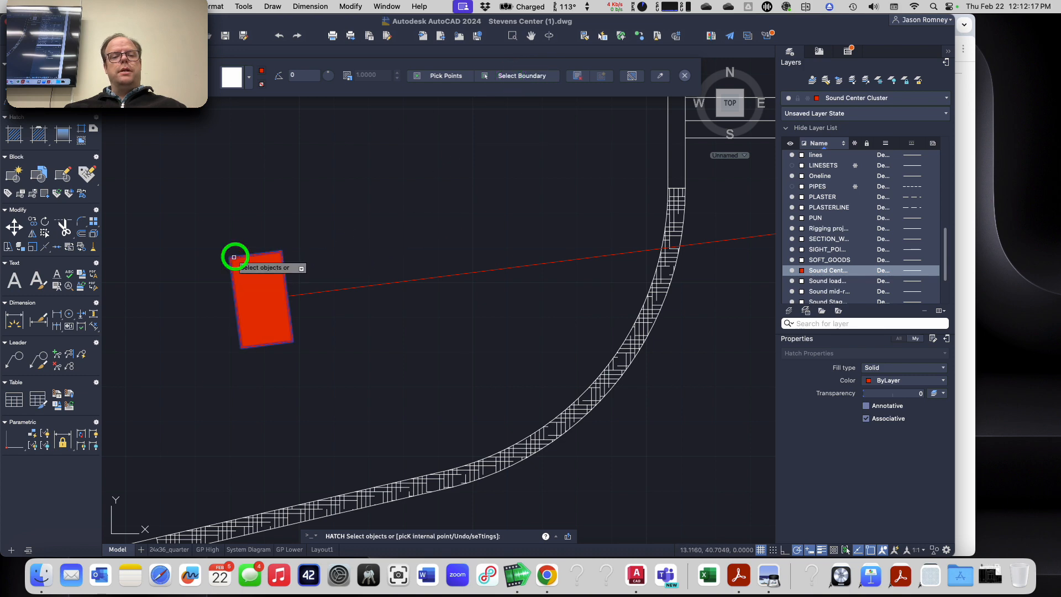
pyautogui.click(684, 75)
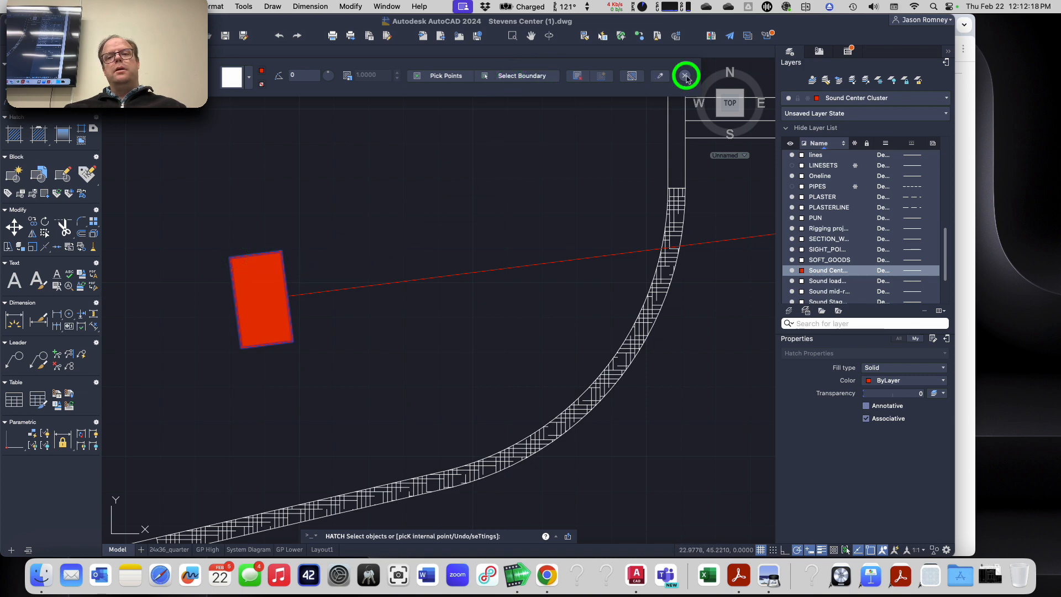
# Step: Erase the solid hatch from the center cluster loudspeaker, keeping its rectangular outline
pyautogui.scroll(-5, 348, 230)
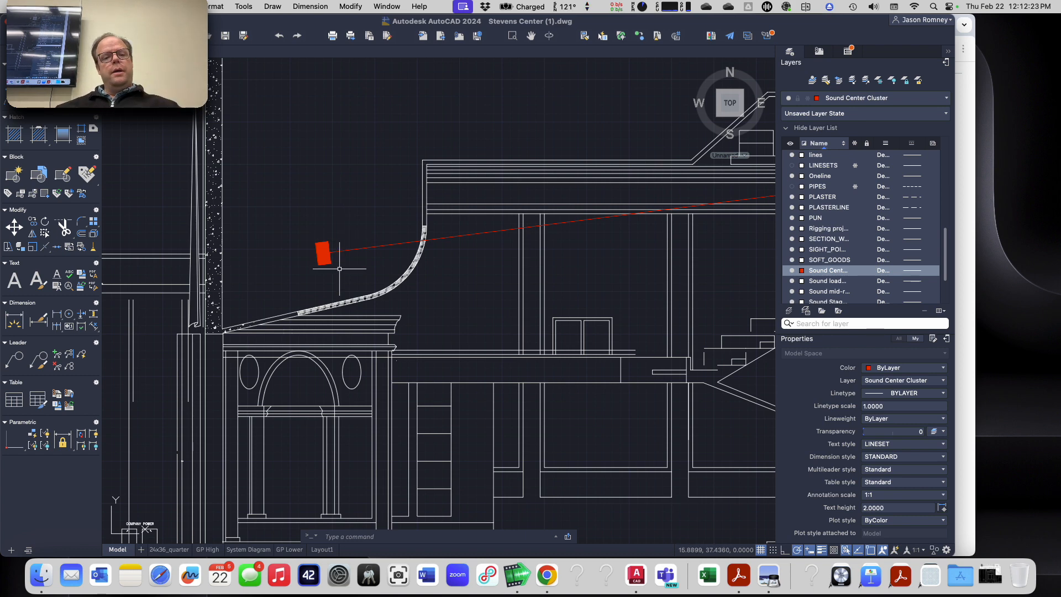
pyautogui.scroll(-4, 343, 277)
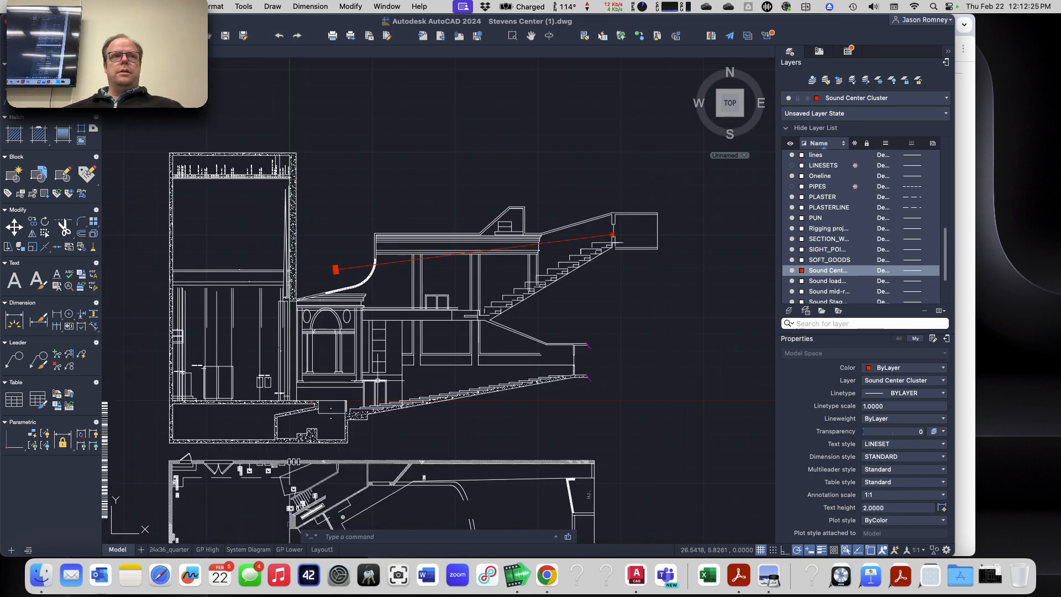
pyautogui.scroll(6, 354, 261)
pyautogui.click(264, 298)
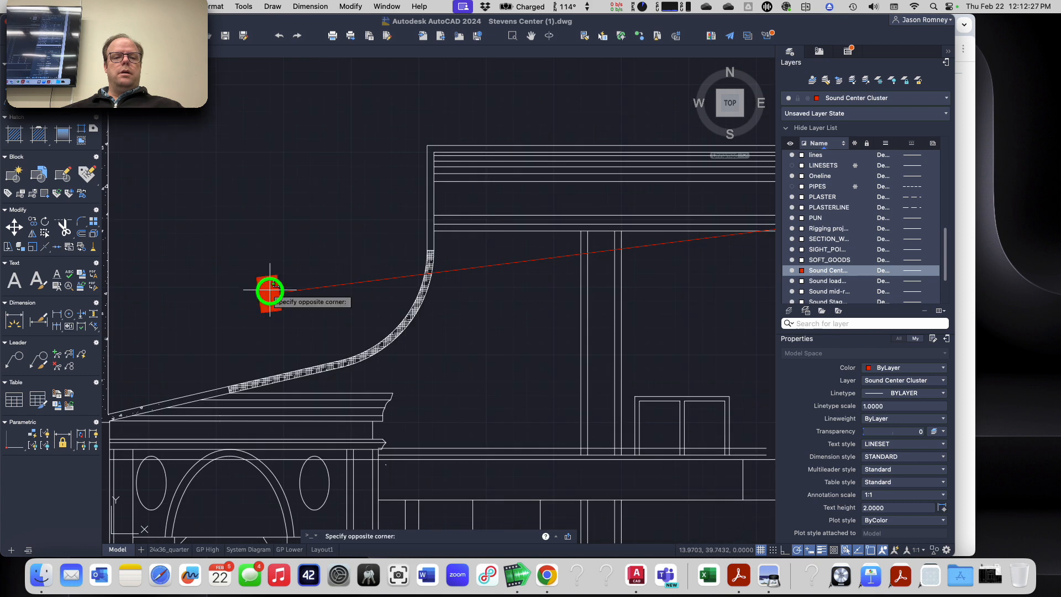
pyautogui.press('Escape')
pyautogui.press('Escape')
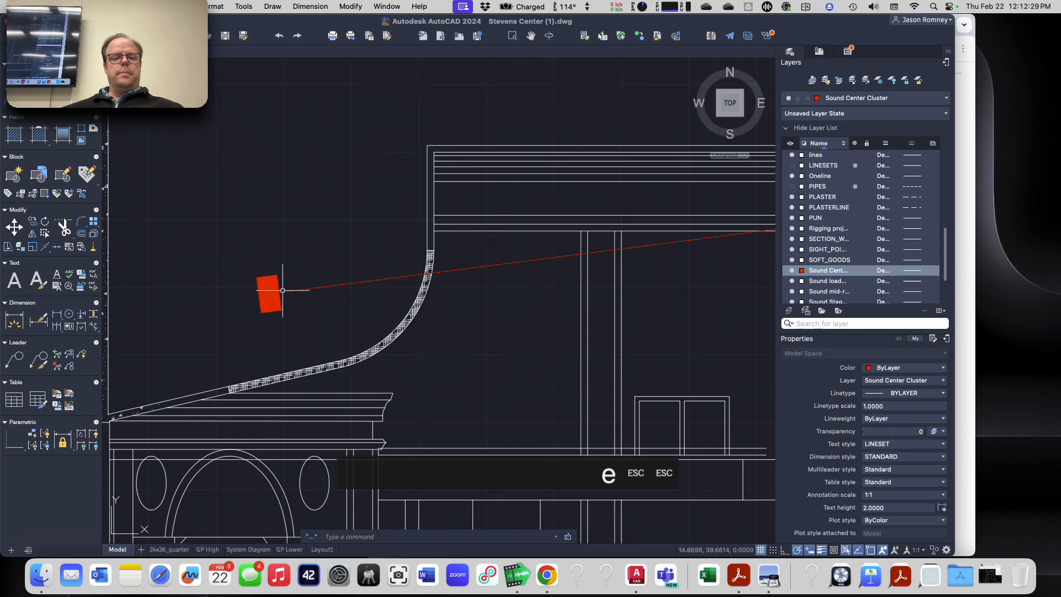
pyautogui.click(270, 294)
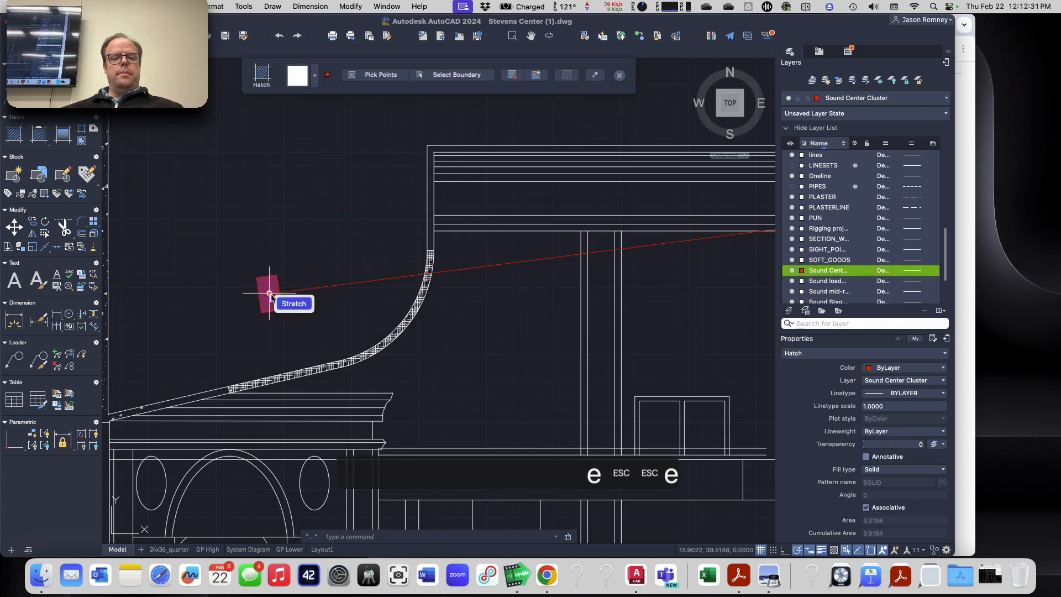
pyautogui.press('Escape')
pyautogui.click(271, 295)
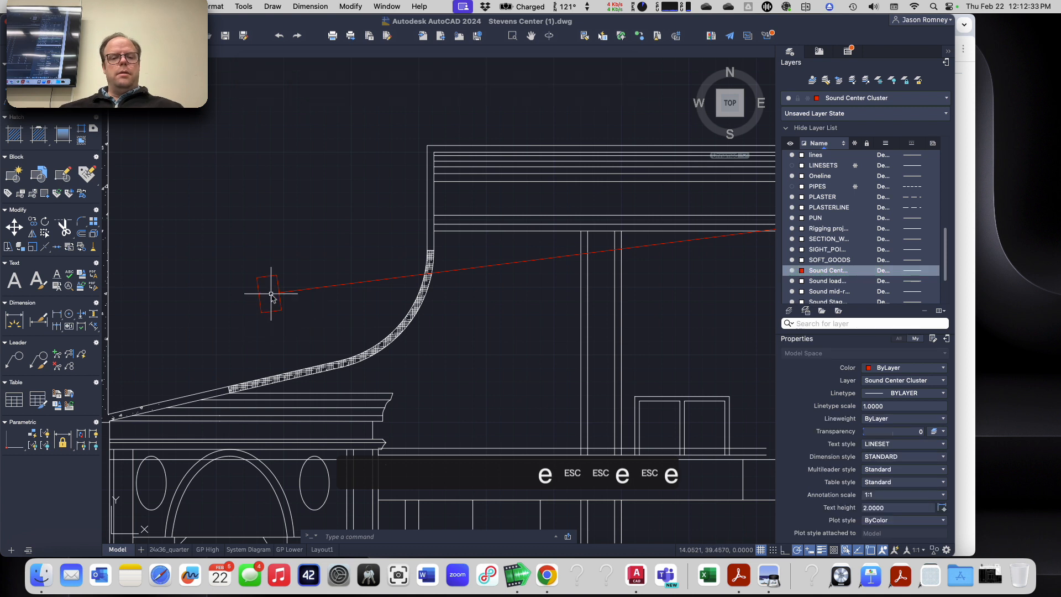
# Step: Fill the center cluster loudspeaker's outline again with a Solid hatch in ByLayer color, picking the rectangle as its boundary
pyautogui.write('hatch')
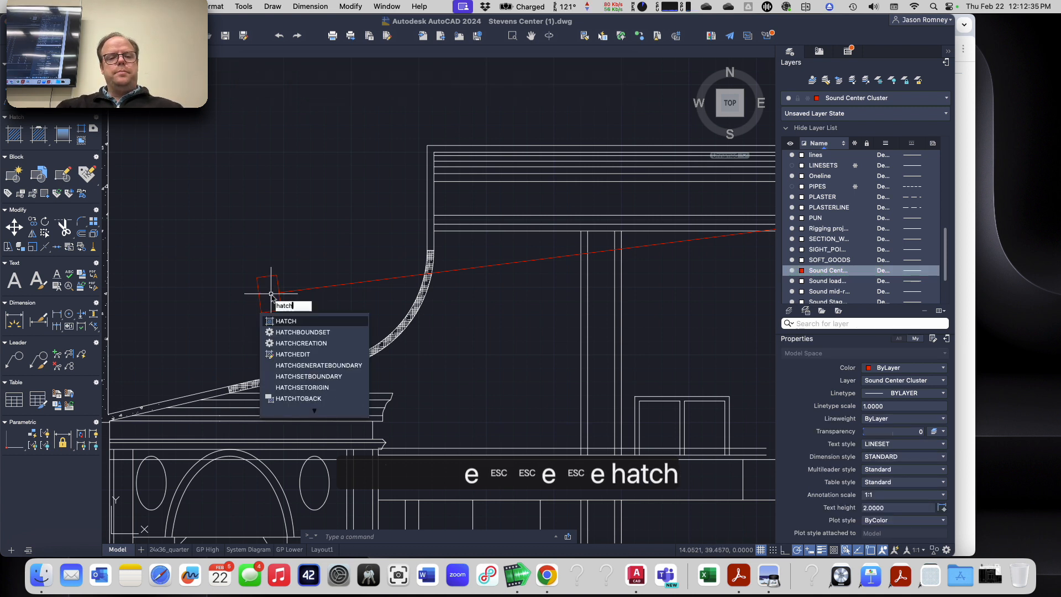
pyautogui.press('Return')
pyautogui.click(291, 76)
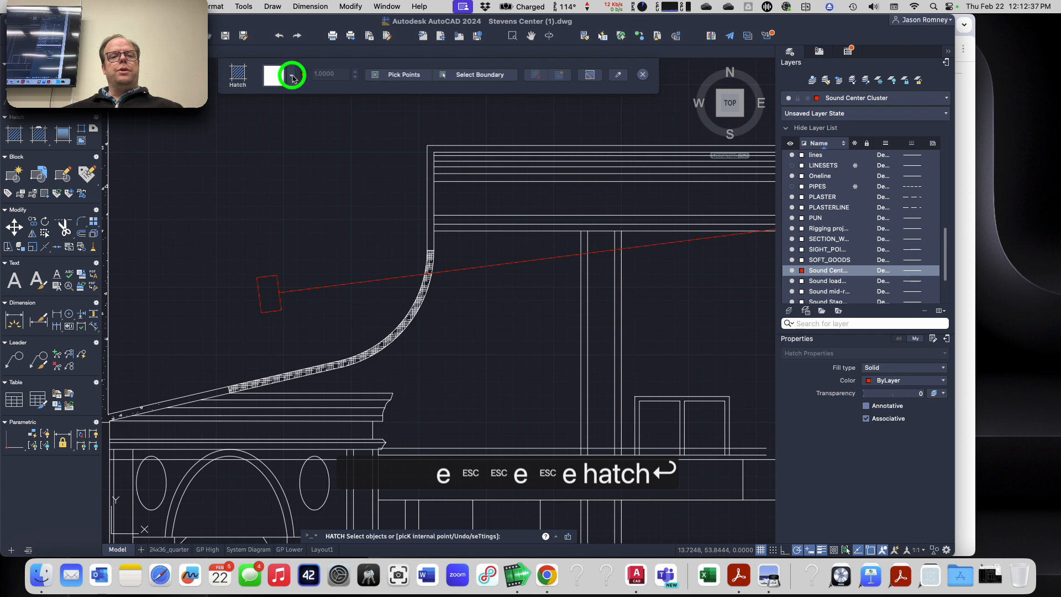
pyautogui.click(286, 120)
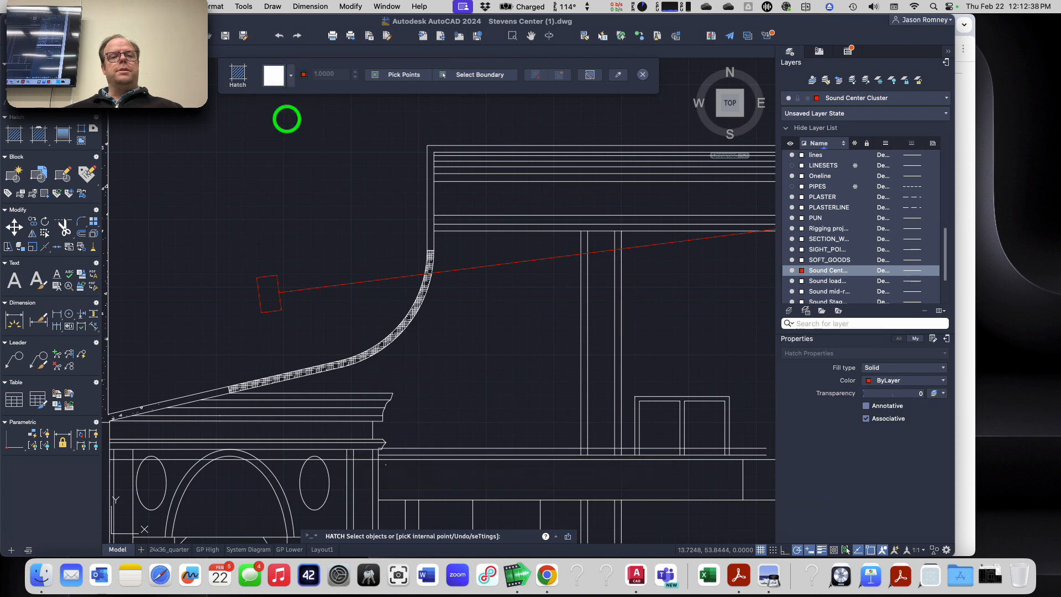
pyautogui.click(304, 75)
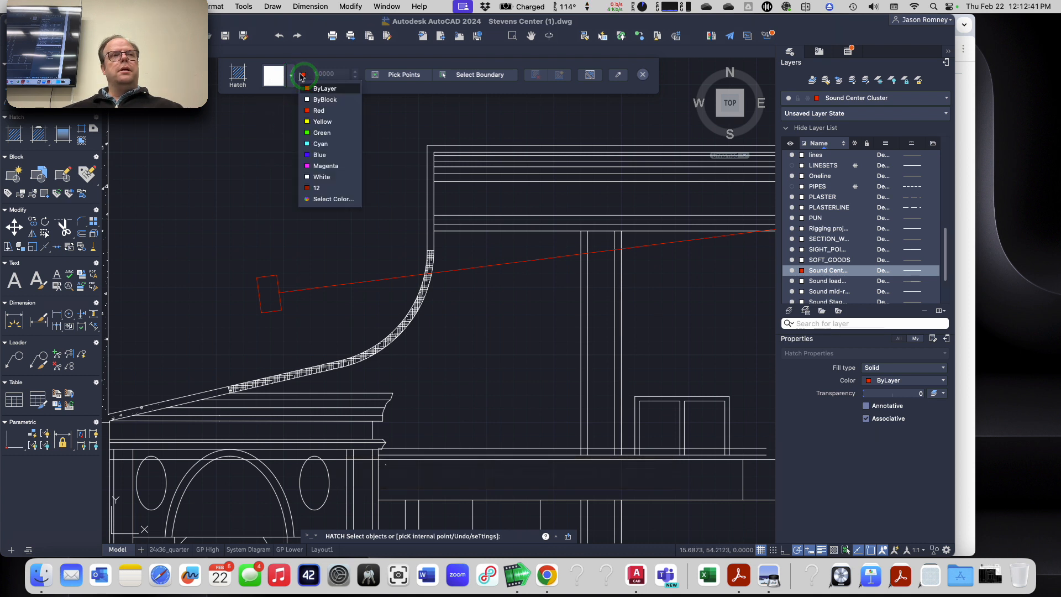
pyautogui.click(316, 90)
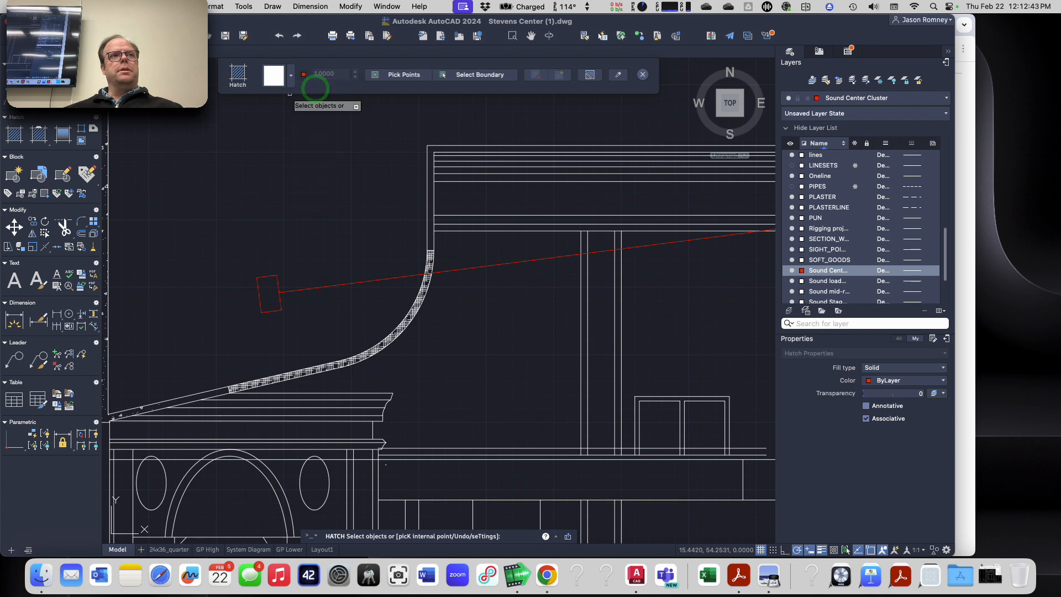
pyautogui.click(474, 75)
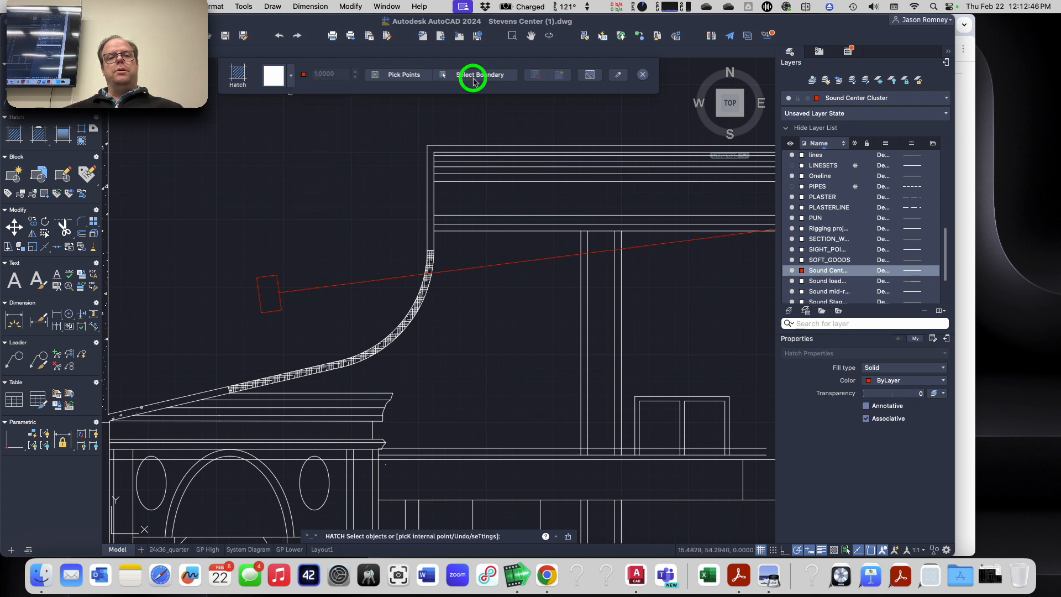
pyautogui.click(269, 276)
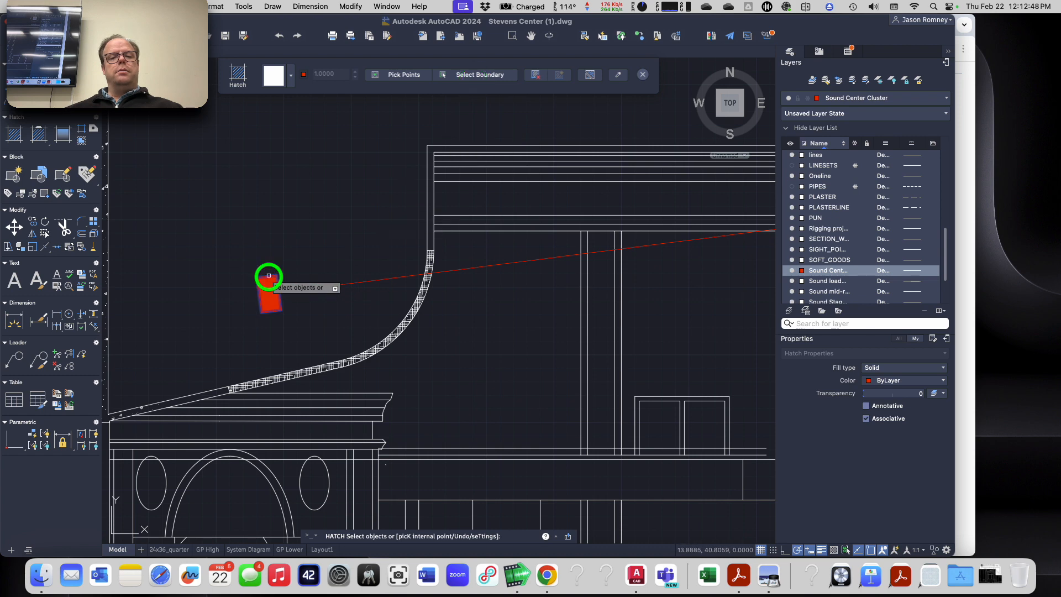
pyautogui.click(643, 75)
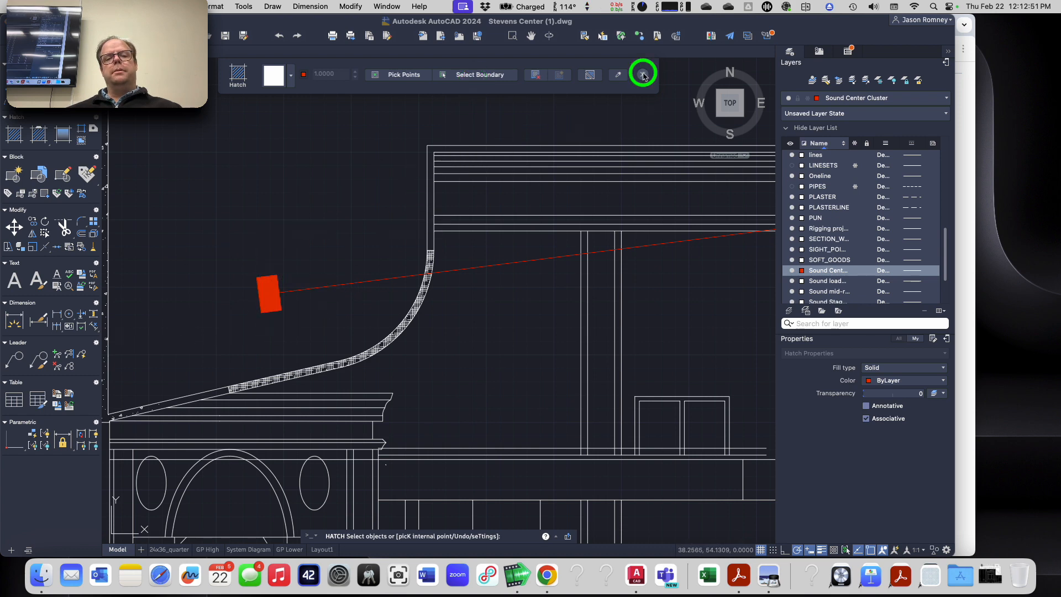
pyautogui.press('Escape')
pyautogui.press('Escape')
pyautogui.press('Escape')
# Step: Examine the two floor plans below the section and compare them with the center cluster's aiming line in the section
pyautogui.scroll(-2, 265, 254)
pyautogui.scroll(-5, 265, 255)
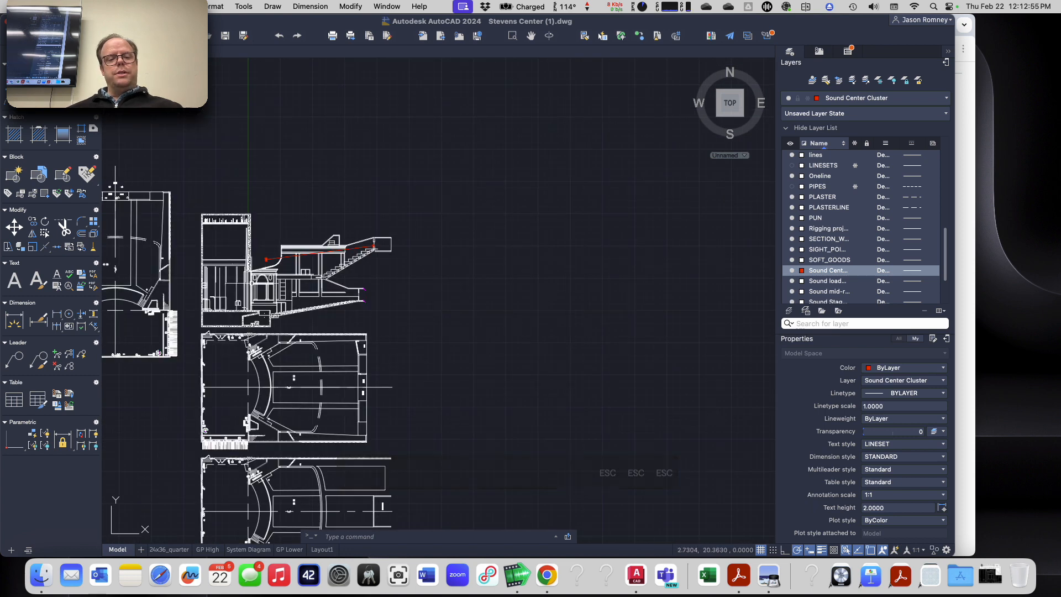
pyautogui.moveTo(302, 366); pyautogui.dragTo(363, 232, button='middle')
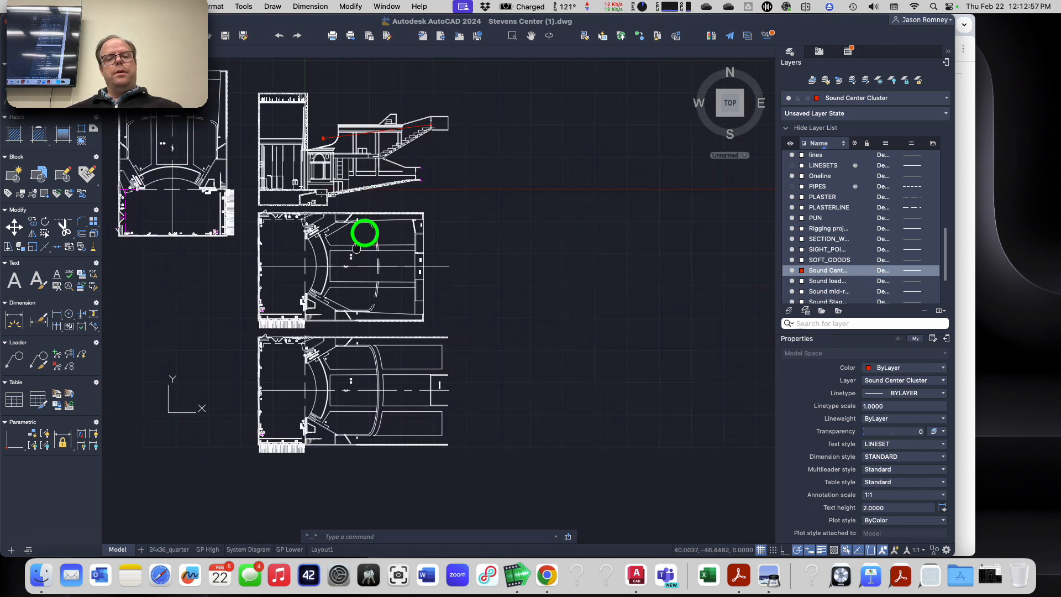
pyautogui.scroll(1, 362, 232)
pyautogui.scroll(2, 364, 231)
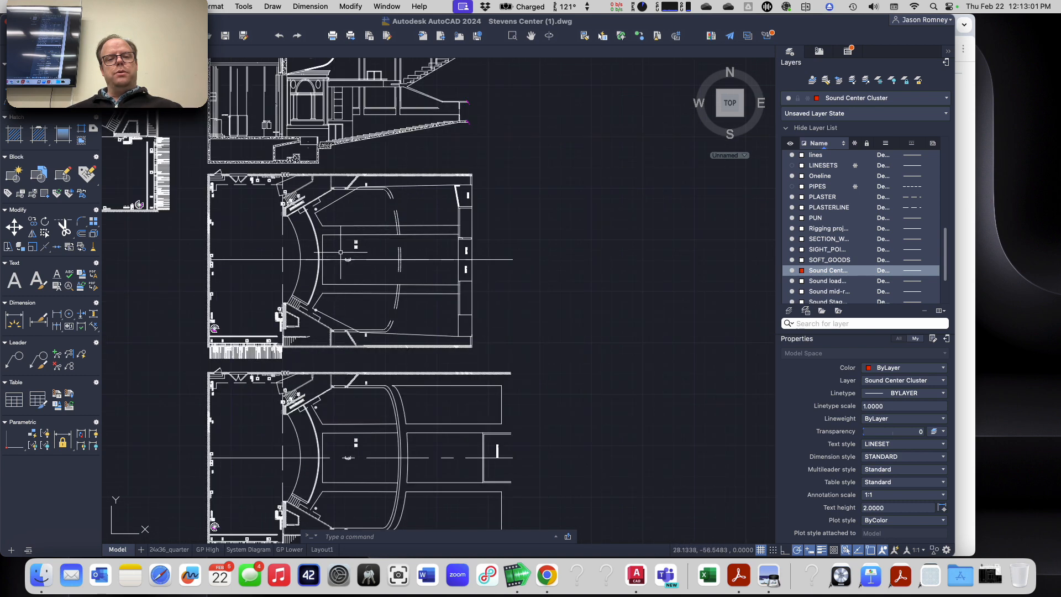
pyautogui.moveTo(340, 252); pyautogui.dragTo(311, 397, button='middle')
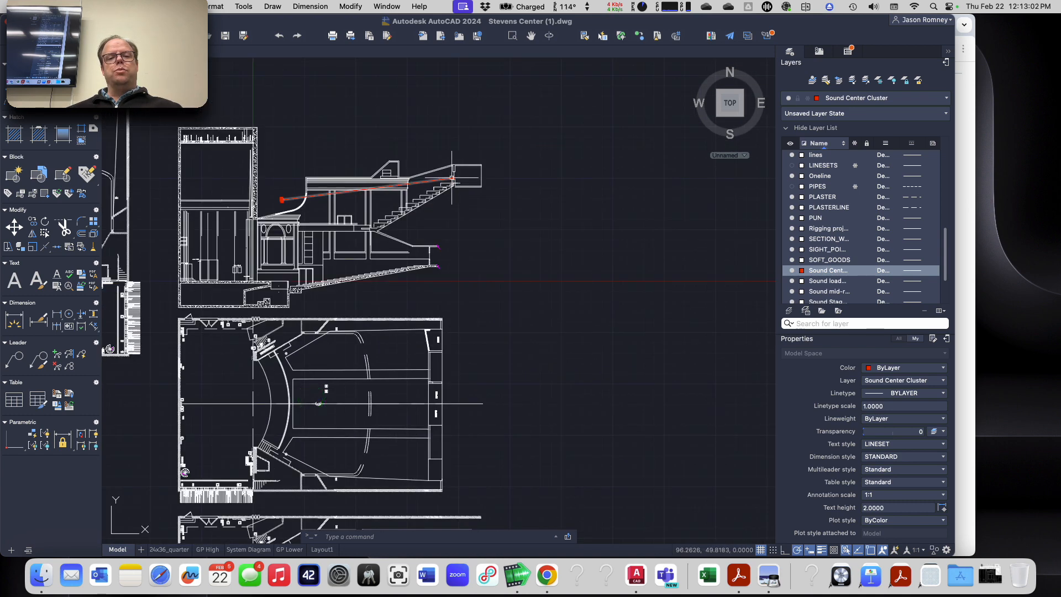
pyautogui.scroll(2, 321, 195)
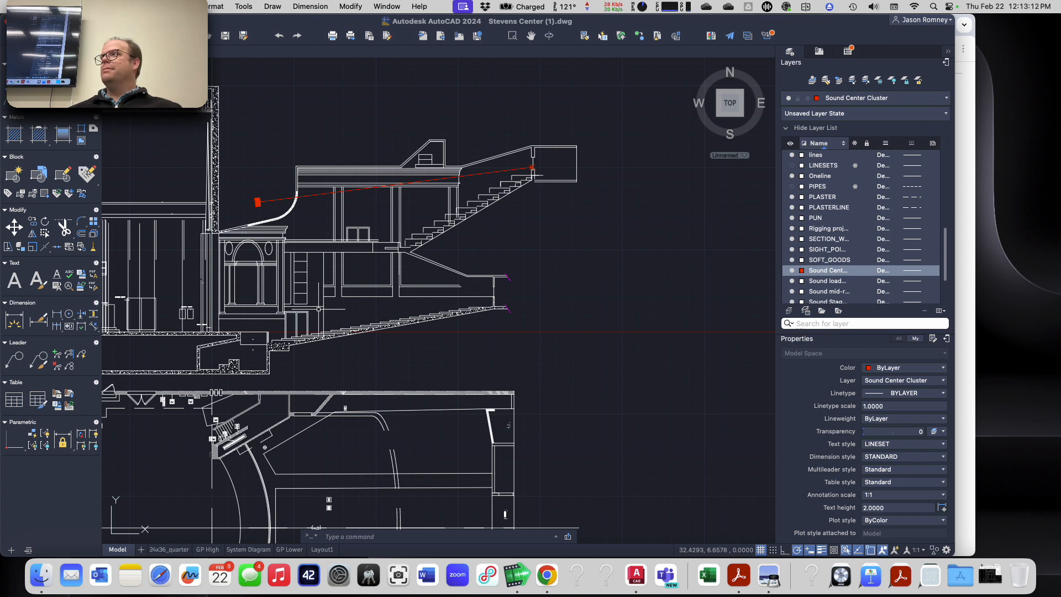
pyautogui.scroll(-3, 319, 309)
pyautogui.moveTo(347, 401)
pyautogui.mouseDown(button='middle')
pyautogui.moveTo(336, 367)
pyautogui.moveTo(357, 161)
pyautogui.mouseUp(button='middle')
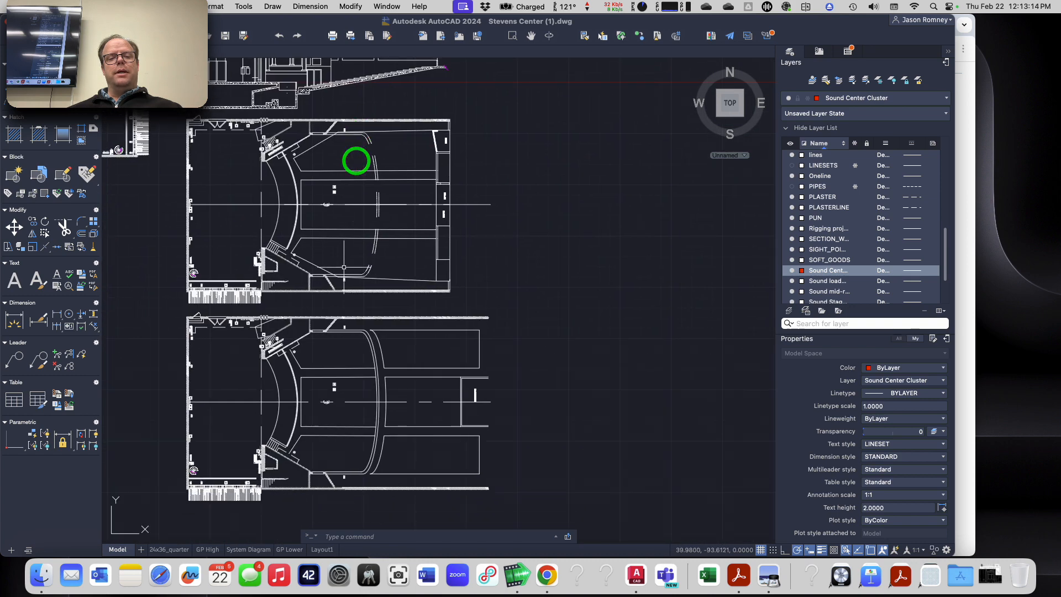
pyautogui.scroll(2, 313, 406)
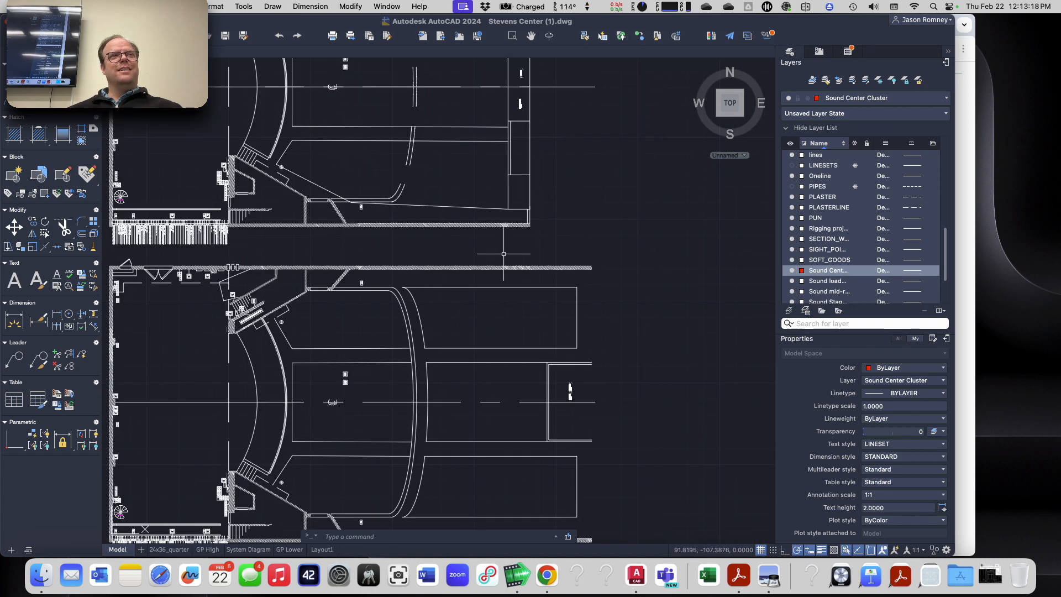
pyautogui.scroll(-4, 594, 191)
pyautogui.scroll(3, 594, 133)
pyautogui.moveTo(595, 133)
pyautogui.mouseDown(button='middle')
pyautogui.moveTo(509, 280)
pyautogui.moveTo(445, 352)
pyautogui.mouseUp(button='middle')
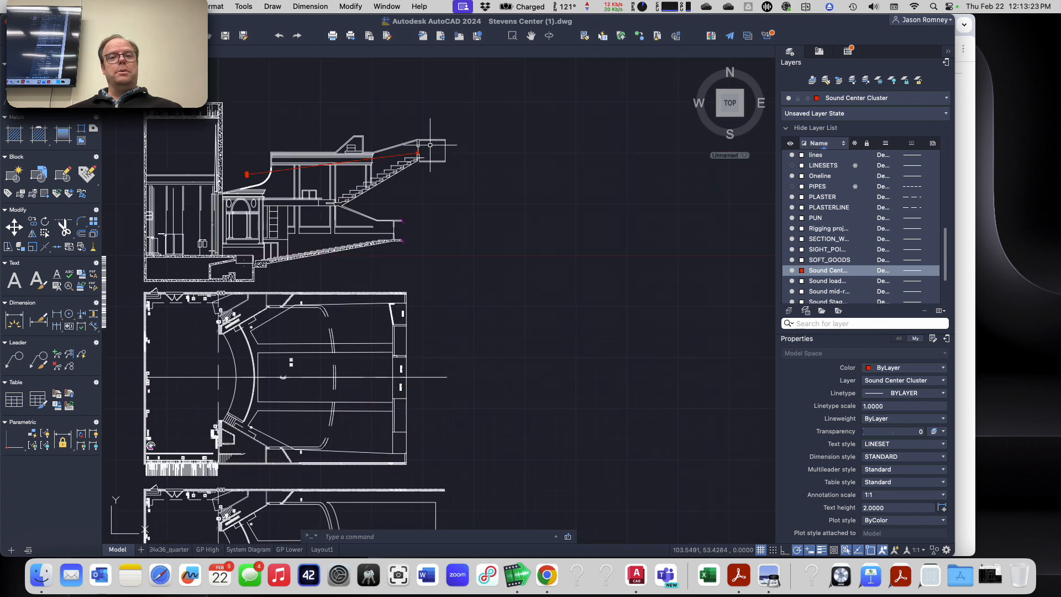
# Step: Draw a vertical construction line through the center cluster's aim point at the back of the balcony in the section
pyautogui.scroll(5, 431, 147)
pyautogui.write('xline')
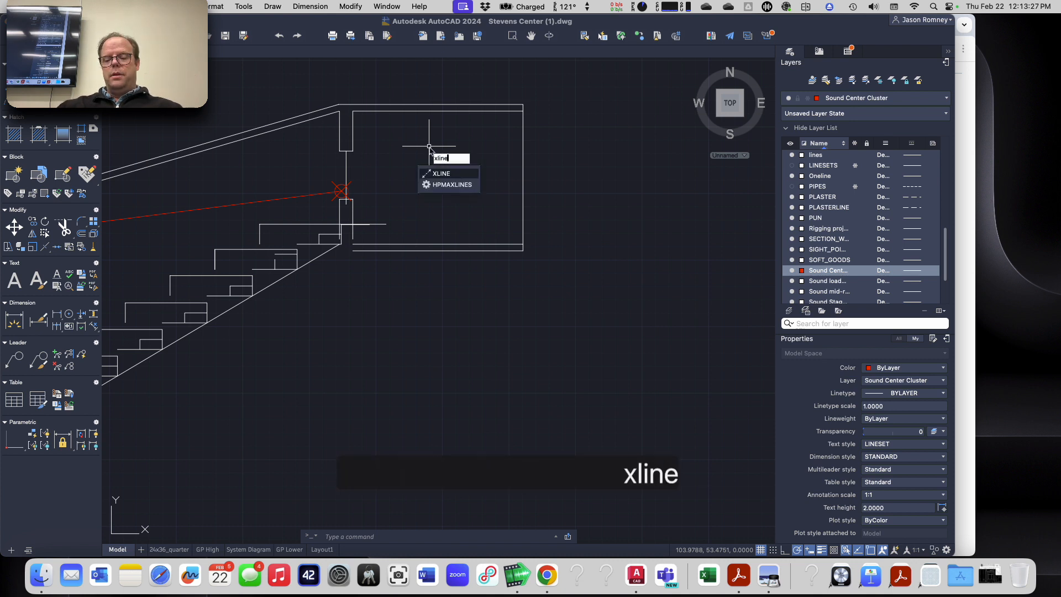
pyautogui.press('Return')
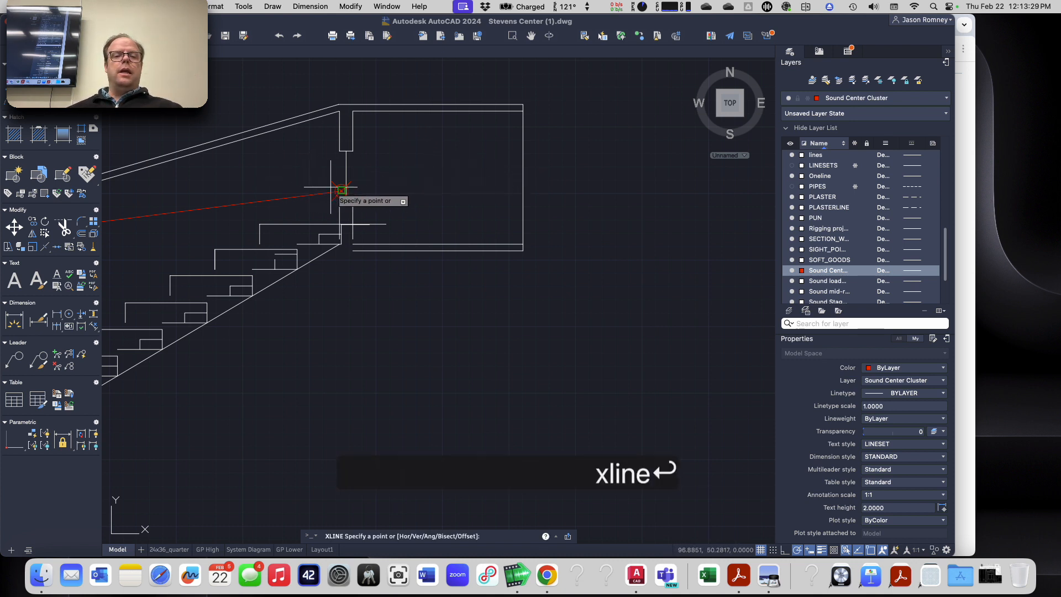
pyautogui.click(341, 190)
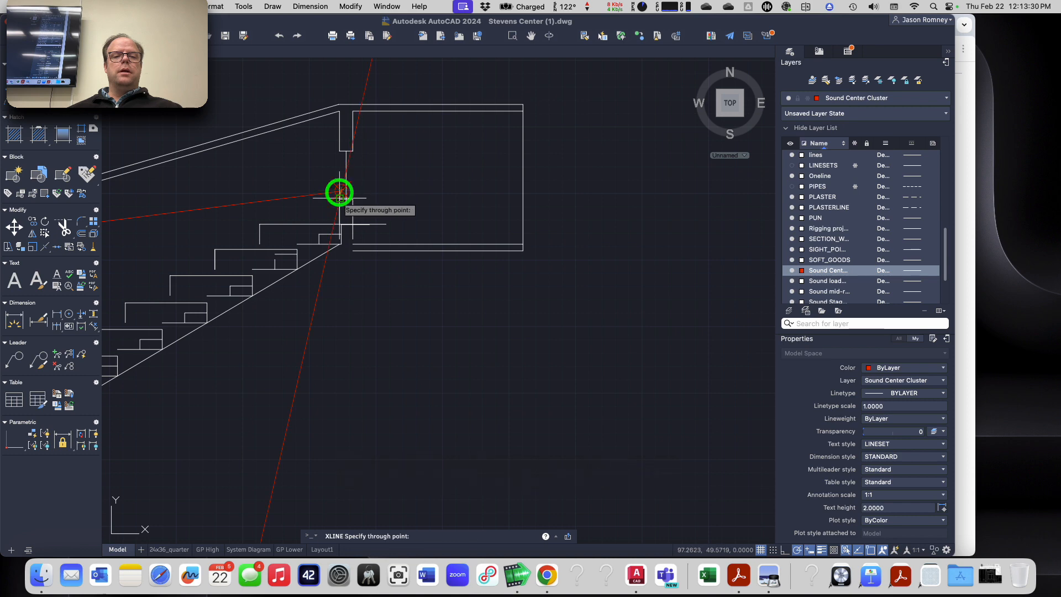
pyautogui.click(344, 304)
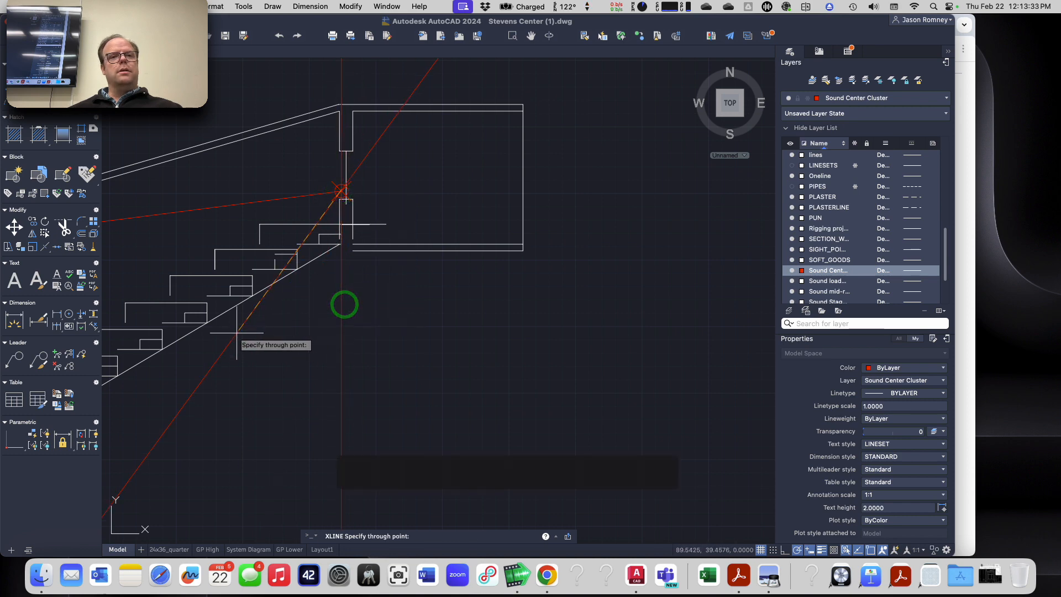
pyautogui.press('Escape')
# Step: Draw a vertical construction line through the center cluster loudspeaker's location, where its aiming line meets the front face in the section
pyautogui.scroll(-10, 242, 331)
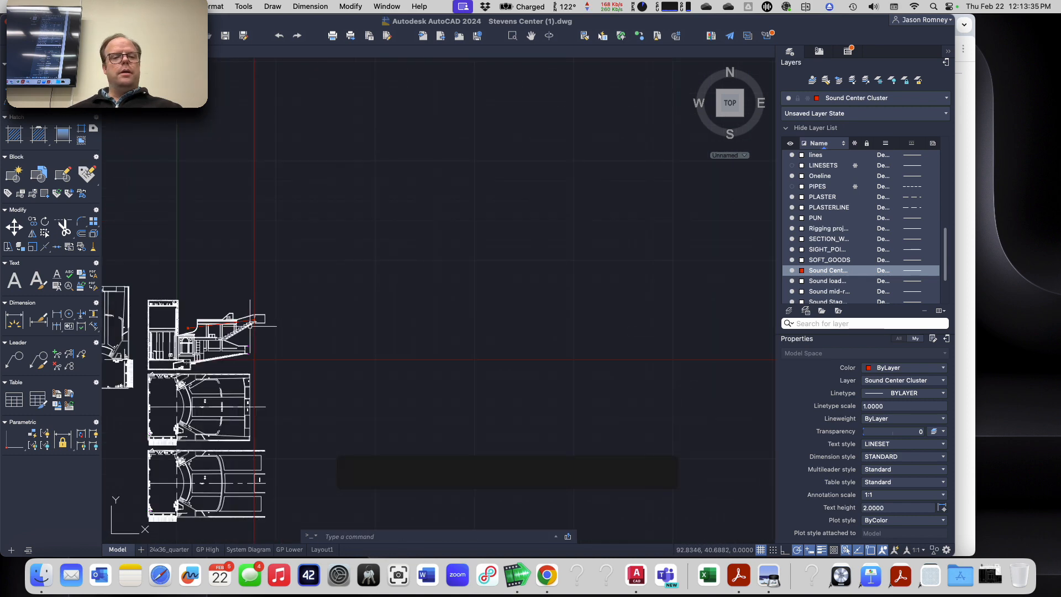
pyautogui.scroll(8, 186, 332)
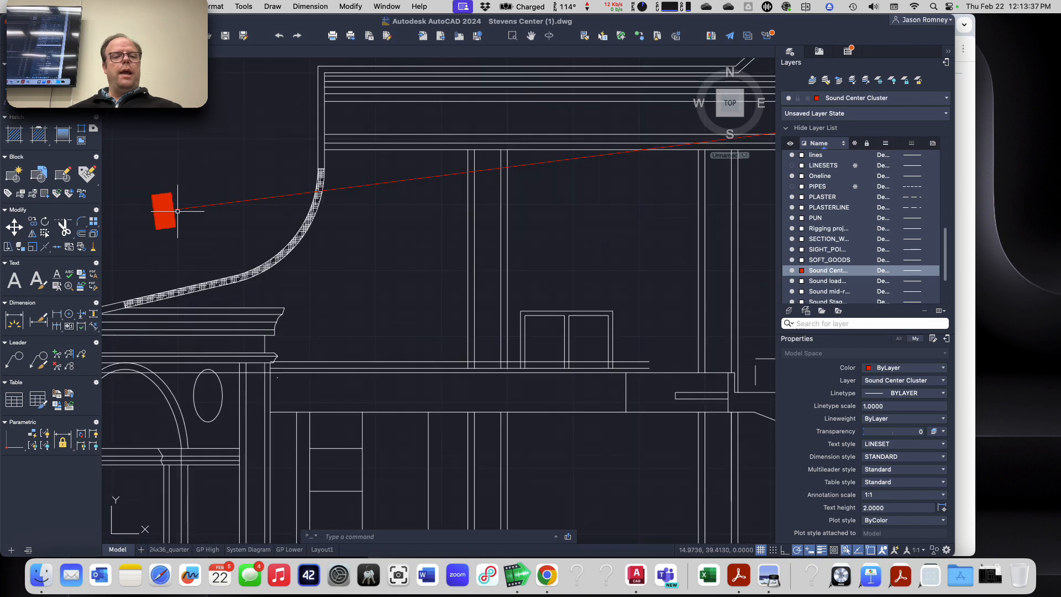
pyautogui.scroll(3, 177, 210)
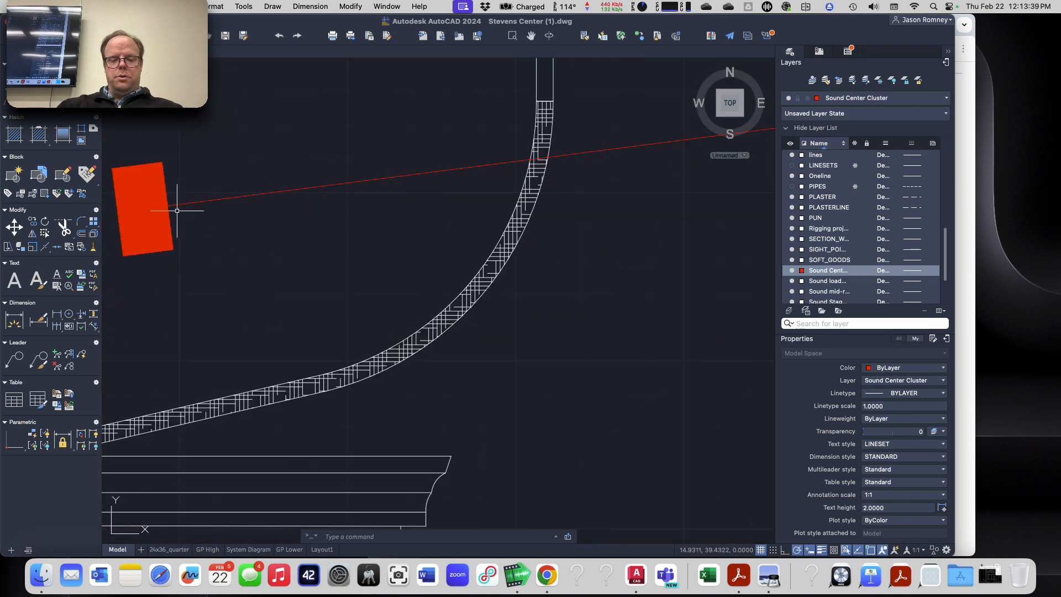
pyautogui.write('xline')
pyautogui.press('Return')
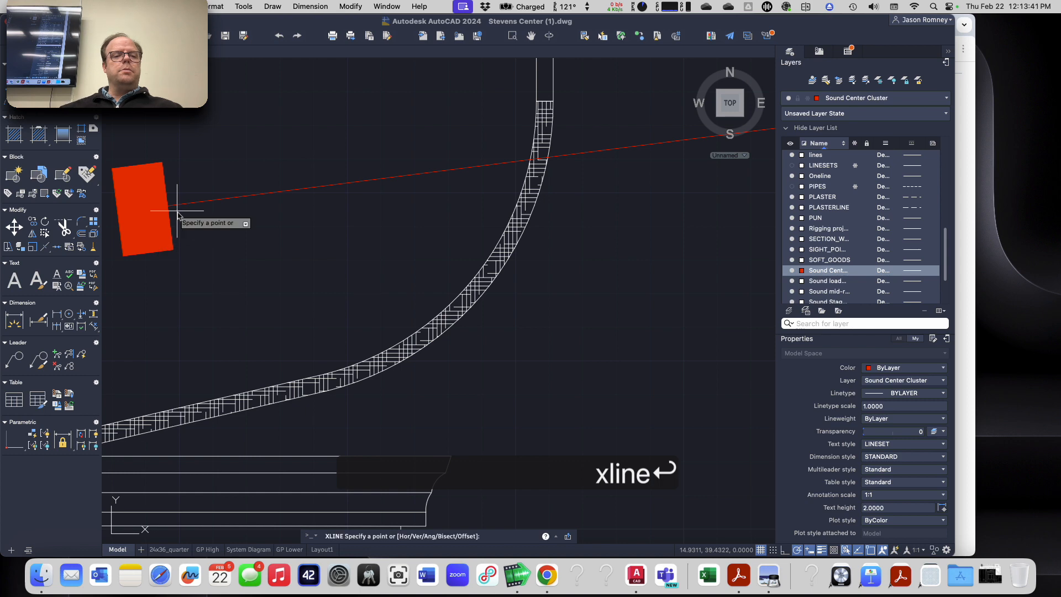
pyautogui.click(166, 204)
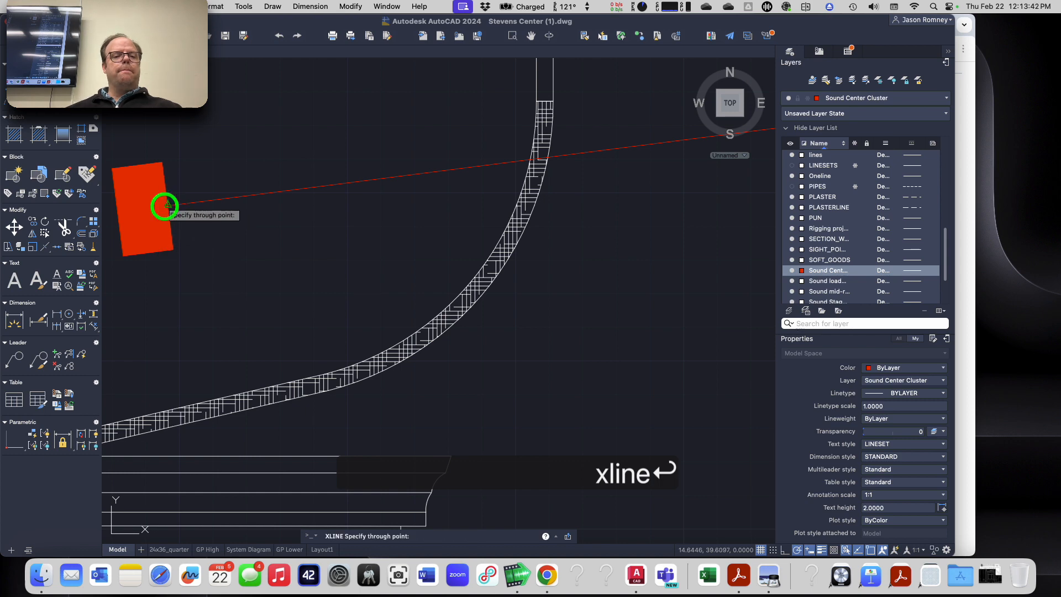
pyautogui.click(168, 157)
pyautogui.press('Escape')
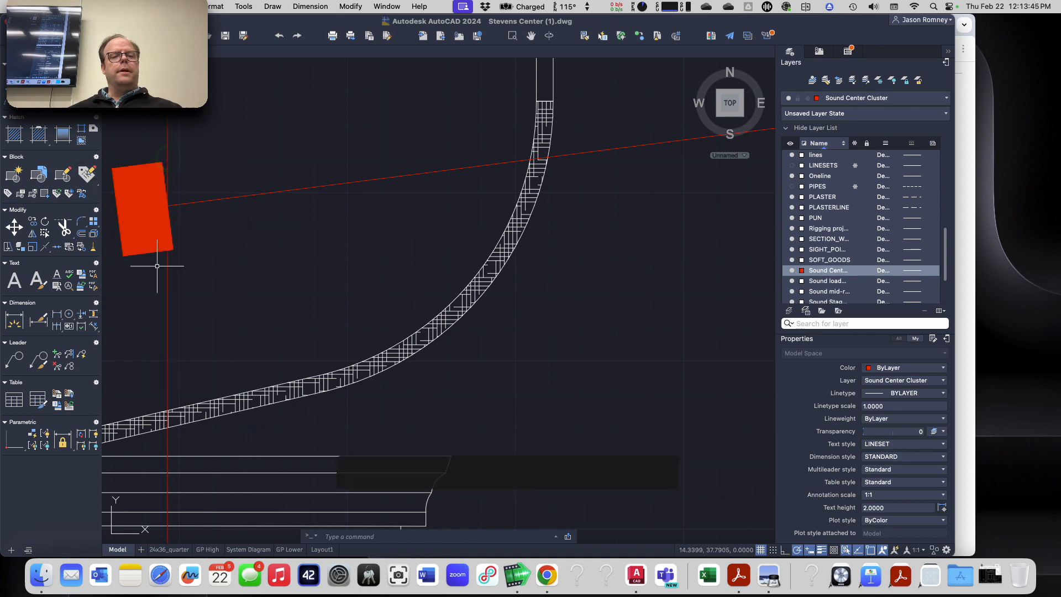
# Step: Examine where both projection lines cross the two floor plans, and check the loudspeaker coordinates on the assignment page in the browser
pyautogui.scroll(-5, 157, 263)
pyautogui.scroll(-3, 158, 254)
pyautogui.scroll(-2, 320, 326)
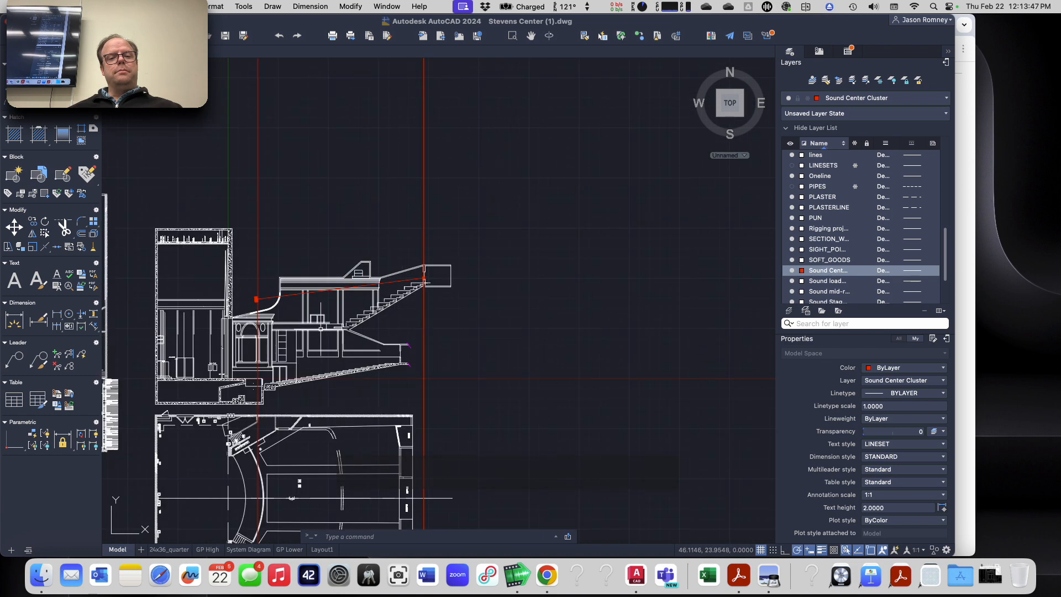
pyautogui.moveTo(327, 410); pyautogui.dragTo(430, 122, button='middle')
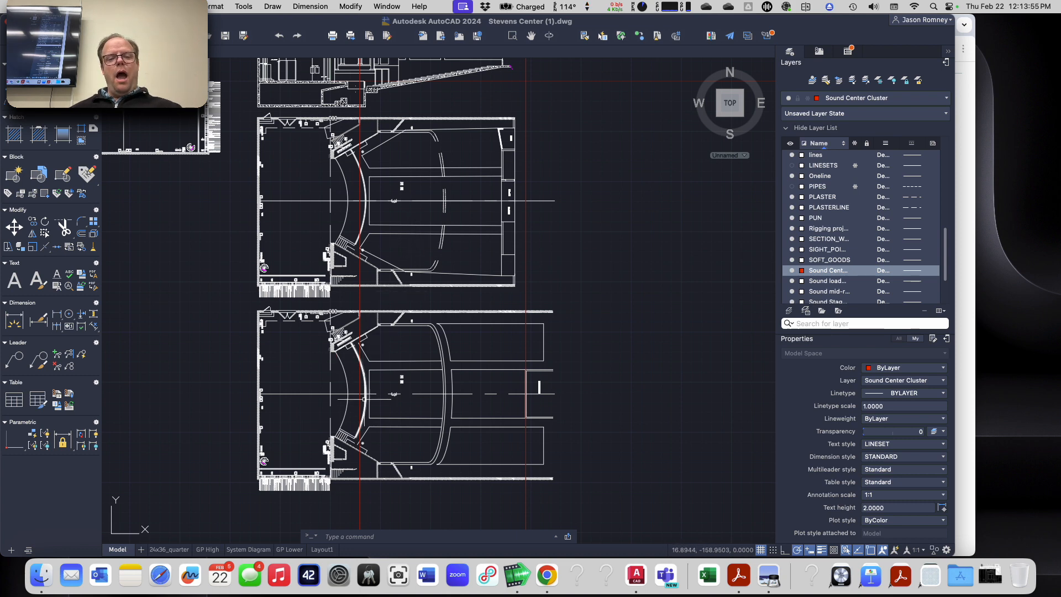
pyautogui.scroll(3, 365, 390)
pyautogui.press('super+Tab')
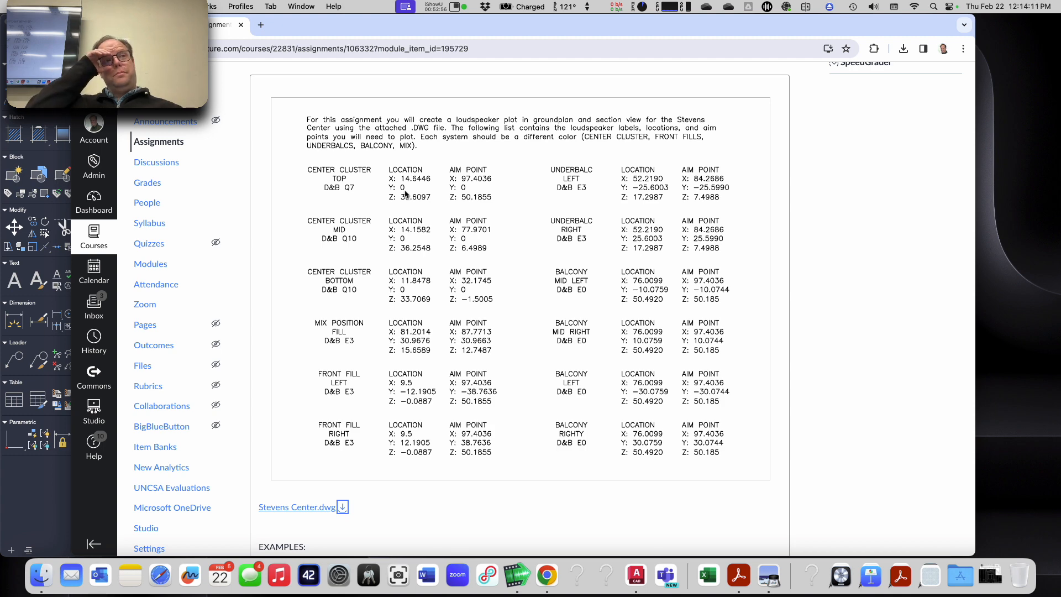
pyautogui.press('super+Tab')
pyautogui.scroll(-3, 414, 243)
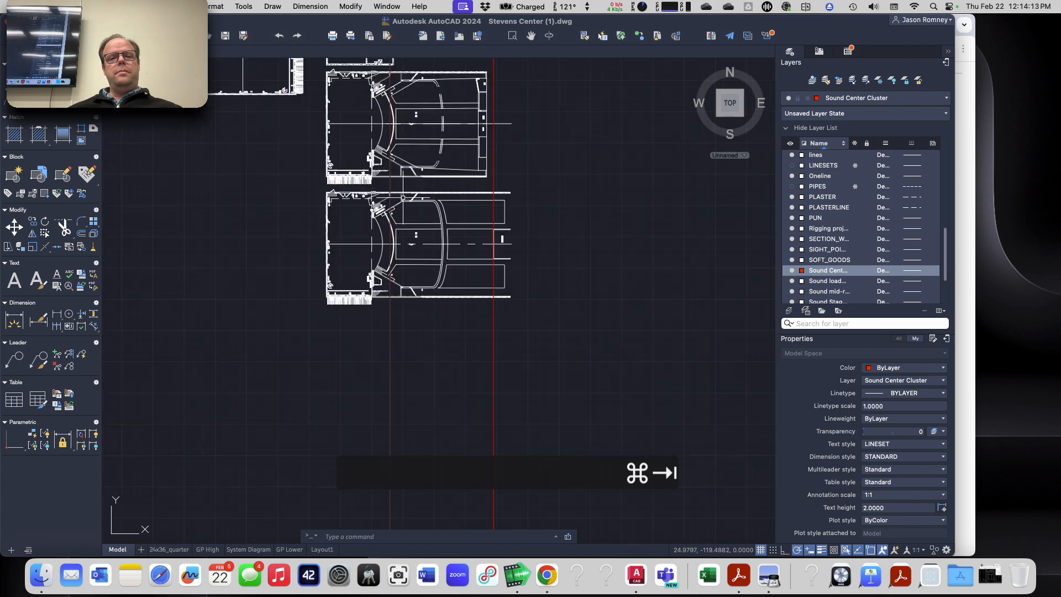
pyautogui.scroll(2, 395, 100)
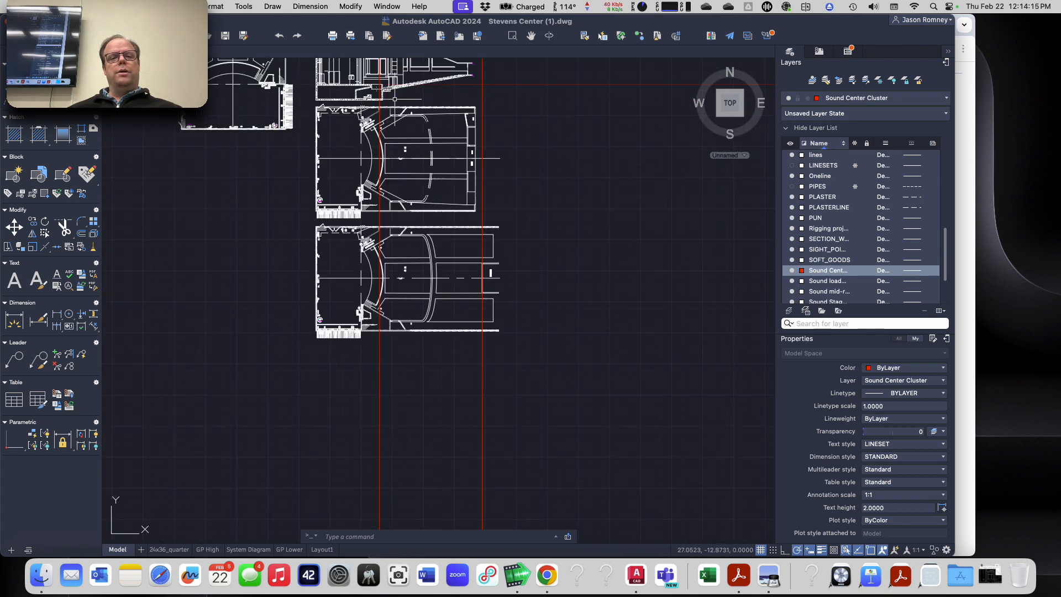
pyautogui.scroll(-3, 395, 100)
pyautogui.scroll(8, 323, 445)
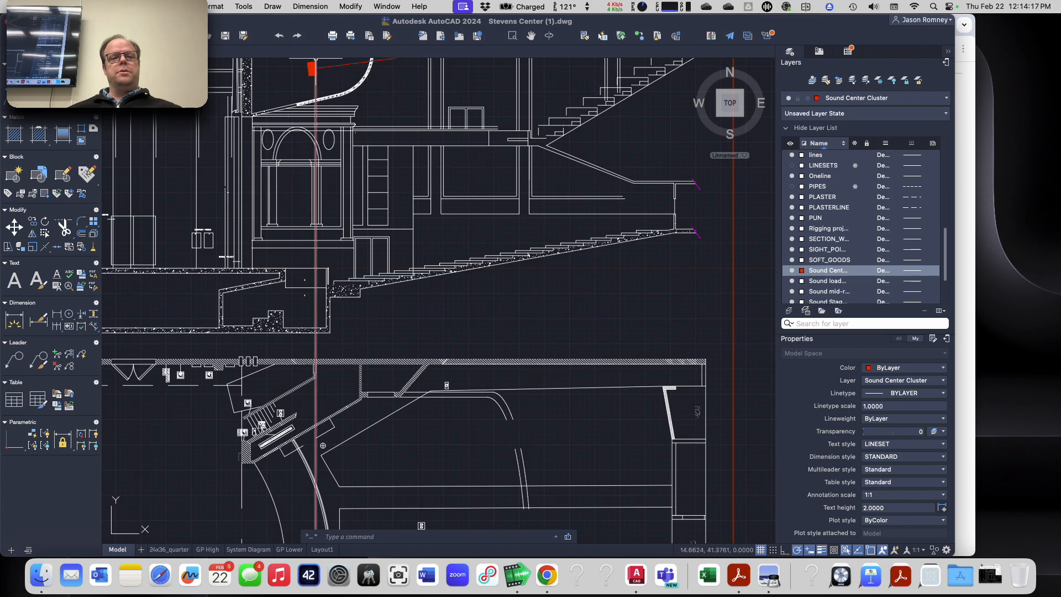
pyautogui.scroll(3, 323, 66)
pyautogui.scroll(-6, 319, 149)
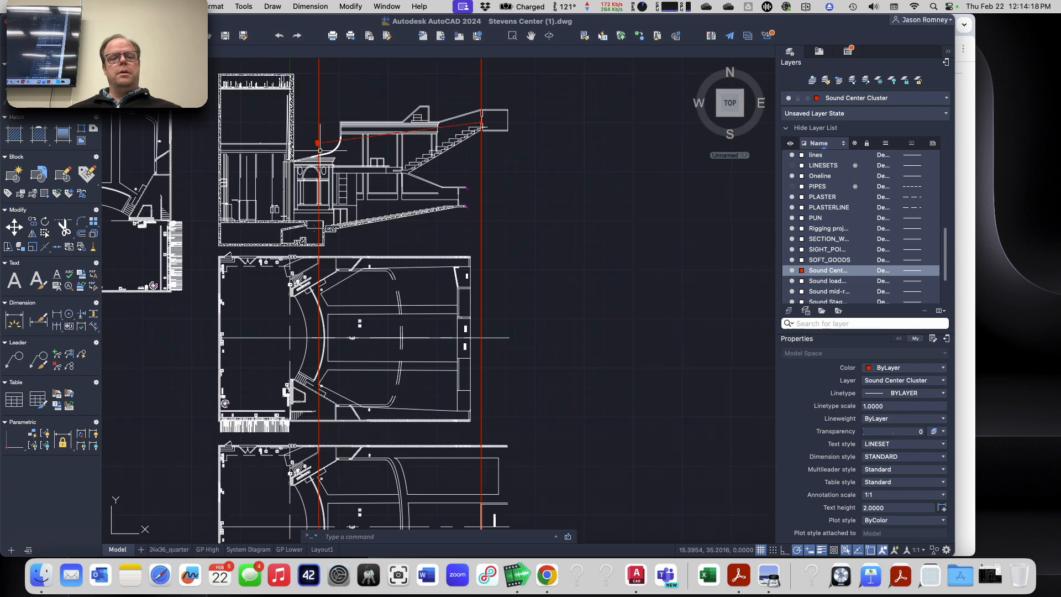
pyautogui.scroll(-2, 319, 151)
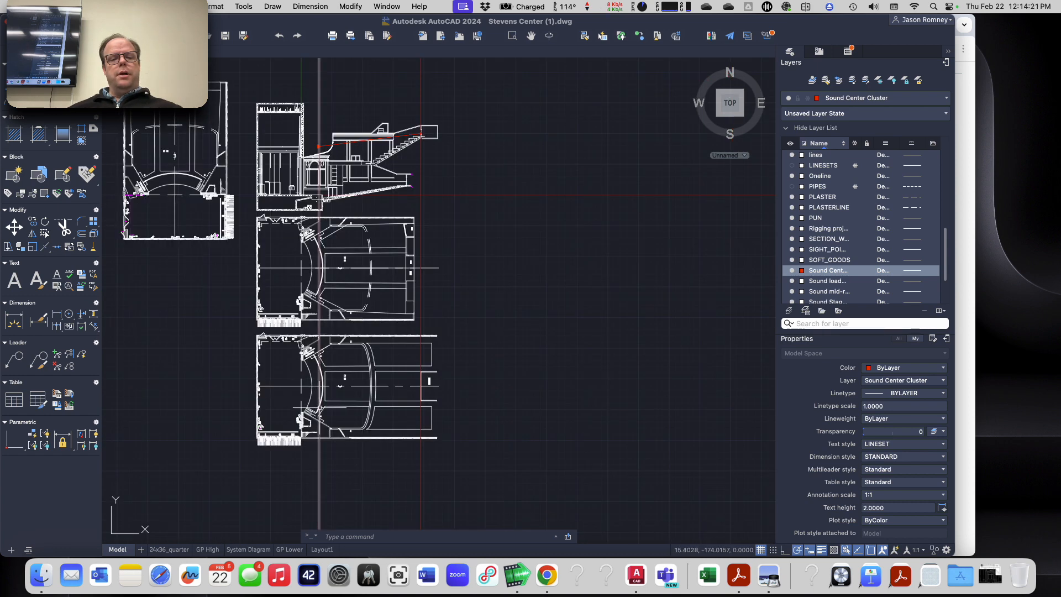
# Step: Place a point in the lower floor plan where the loudspeaker's projection line crosses the centerline
pyautogui.scroll(8, 319, 269)
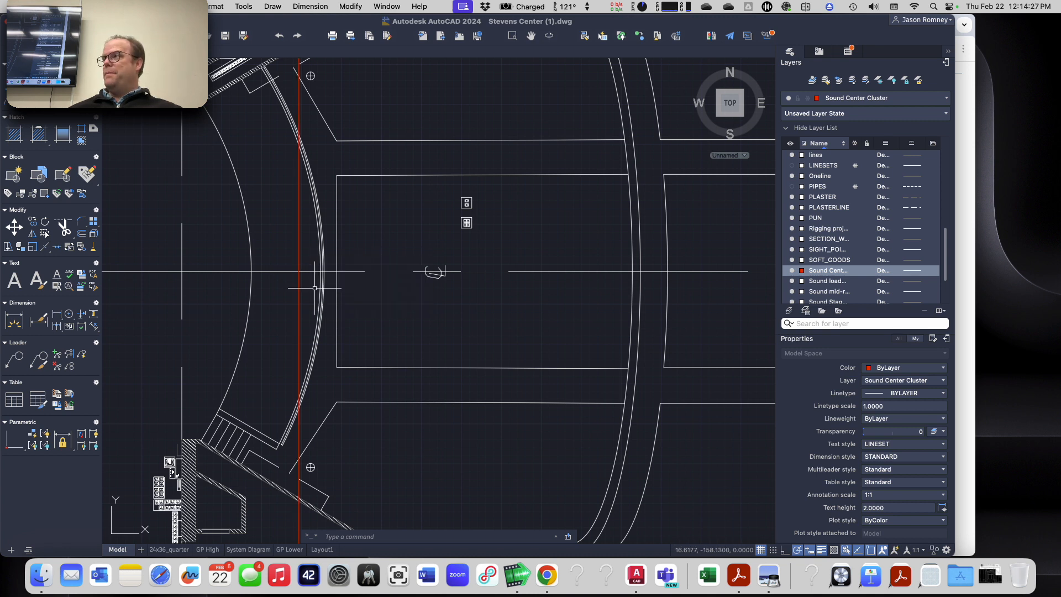
pyautogui.scroll(4, 315, 288)
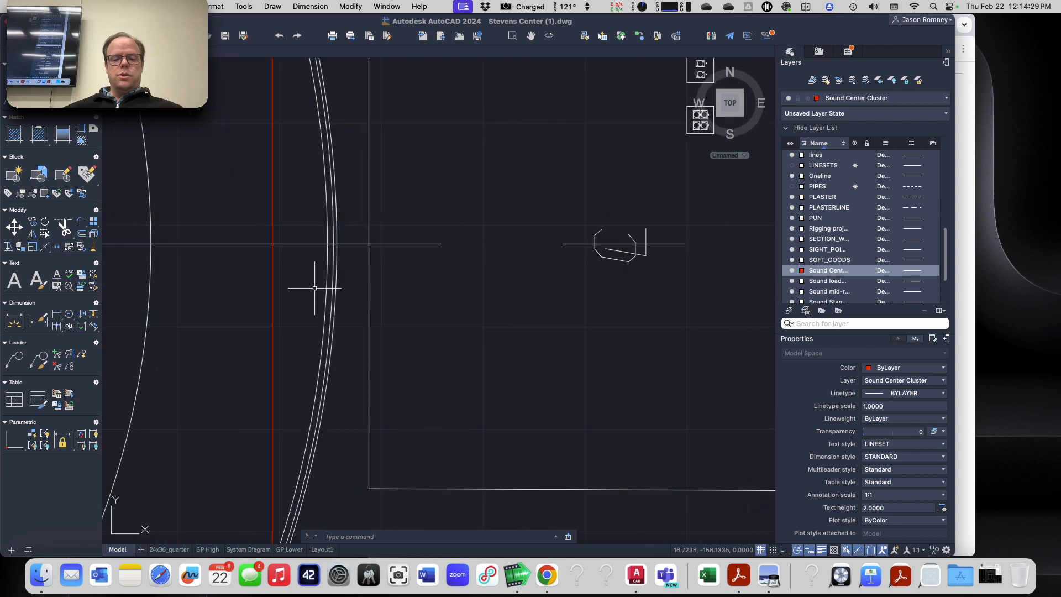
pyautogui.write('point')
pyautogui.press('Return')
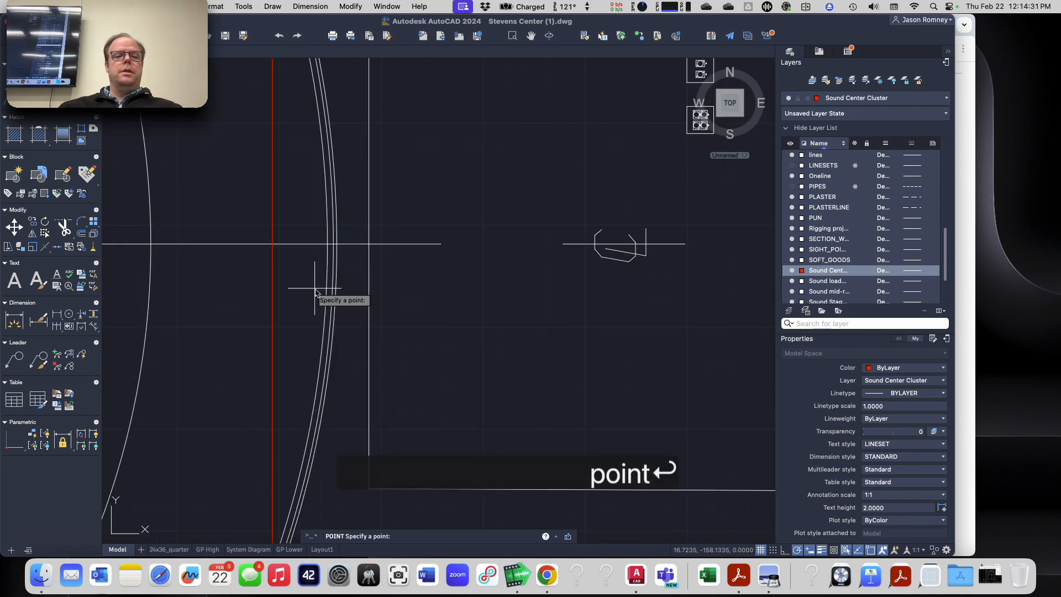
pyautogui.click(273, 244)
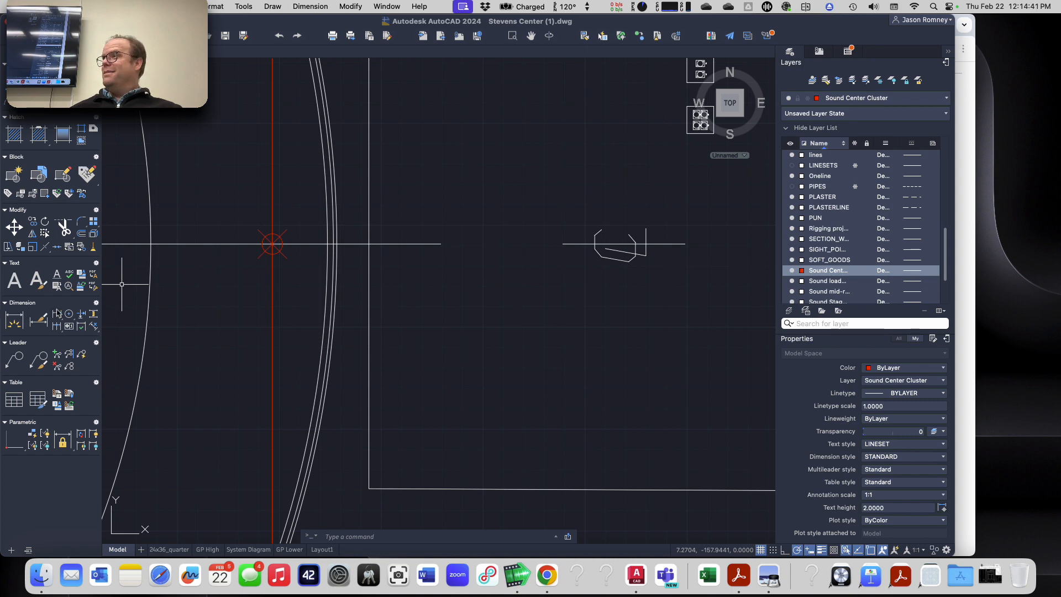
# Step: Examine the new point's position relative to the stage edge, seating and projection lines in the lower floor plan
pyautogui.scroll(-2, 236, 292)
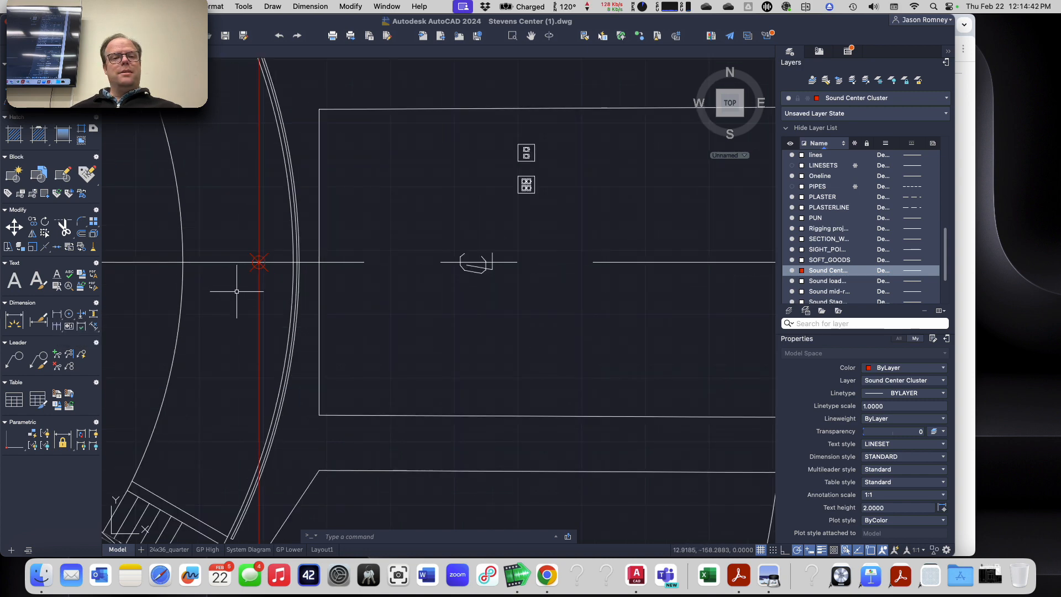
pyautogui.scroll(-2, 237, 291)
pyautogui.scroll(2, 238, 291)
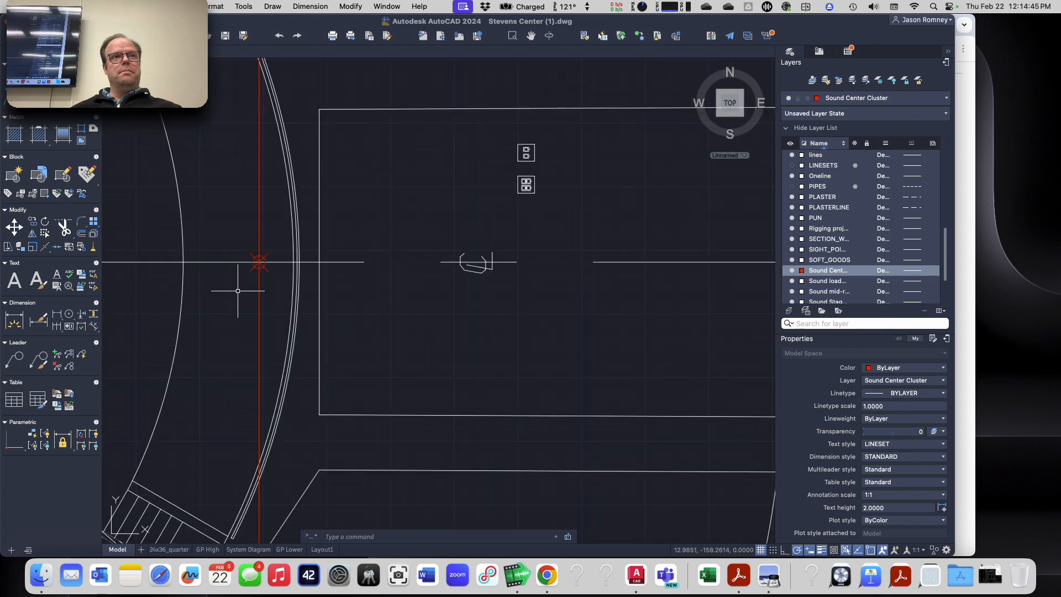
pyautogui.scroll(-3, 221, 292)
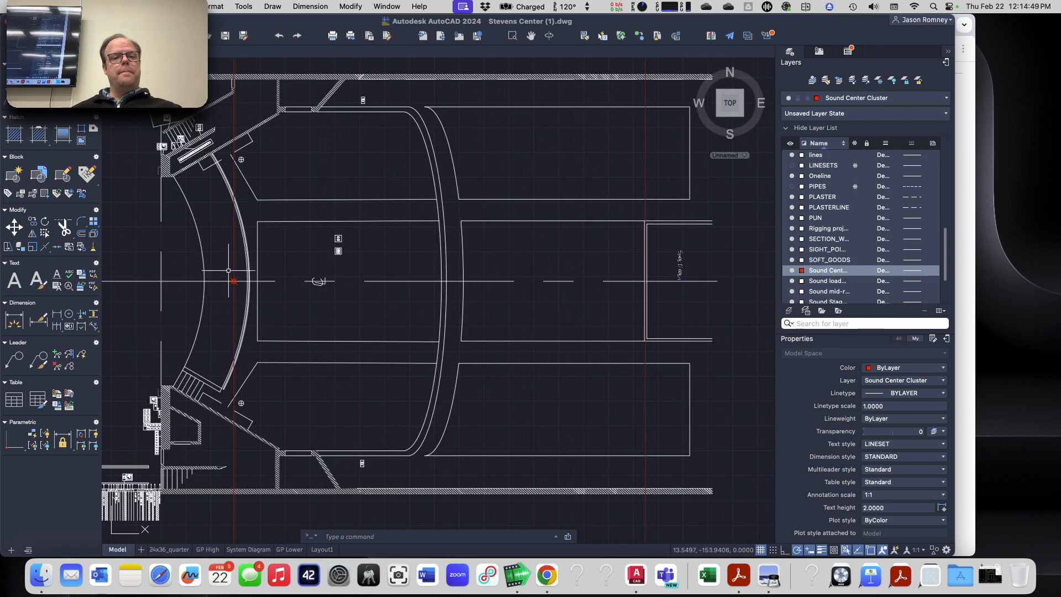
pyautogui.scroll(3, 230, 270)
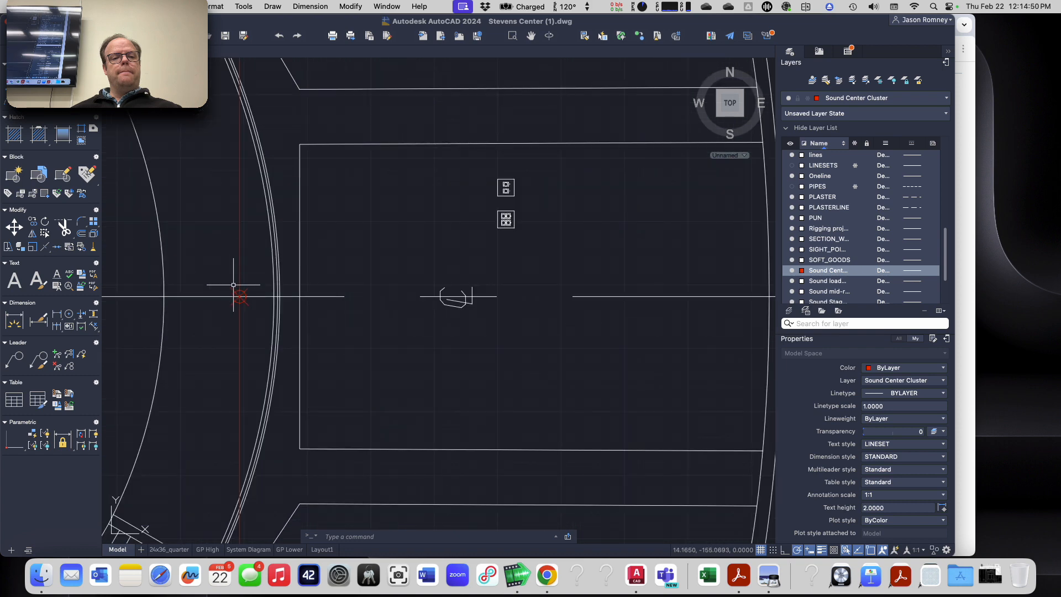
pyautogui.scroll(-2, 190, 300)
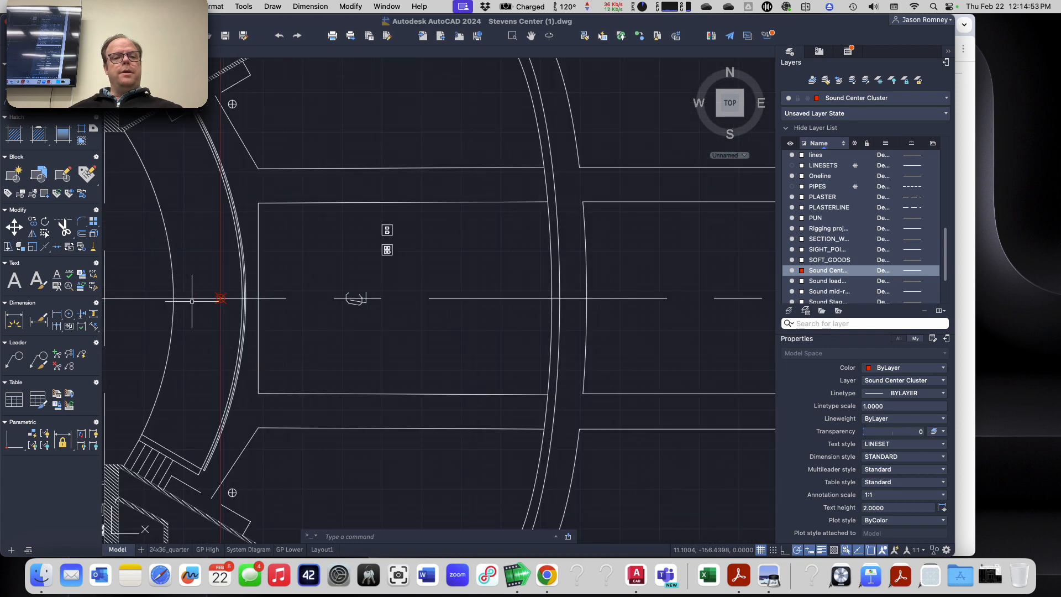
pyautogui.moveTo(195, 335); pyautogui.dragTo(323, 319, button='middle')
pyautogui.scroll(-2, 326, 317)
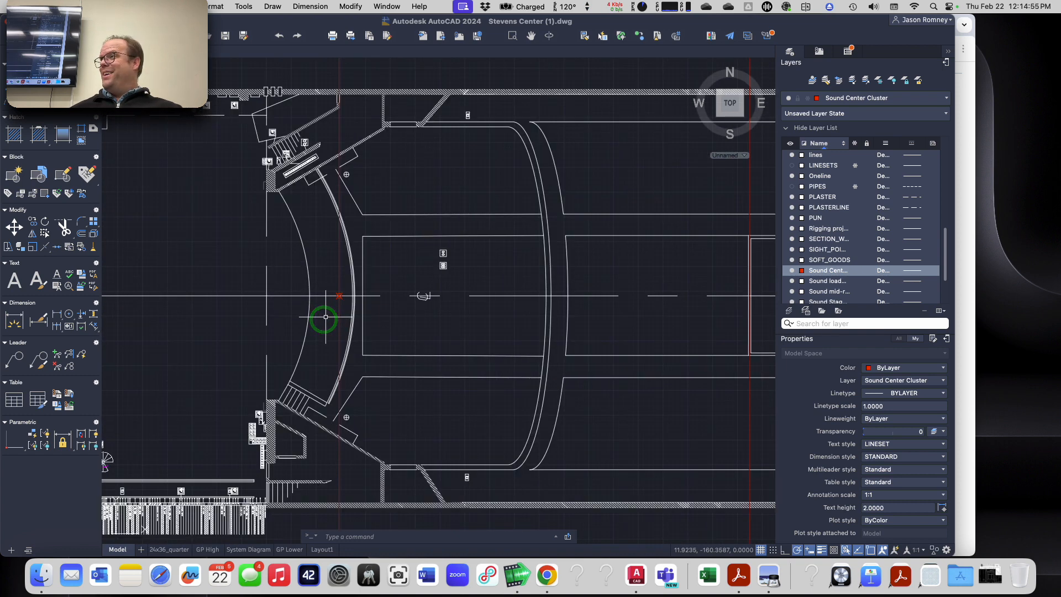
# Step: Set the UCS origin at the plaster line and centerline intersection in the lower plan, with the X axis along the centerline
pyautogui.scroll(2, 300, 270)
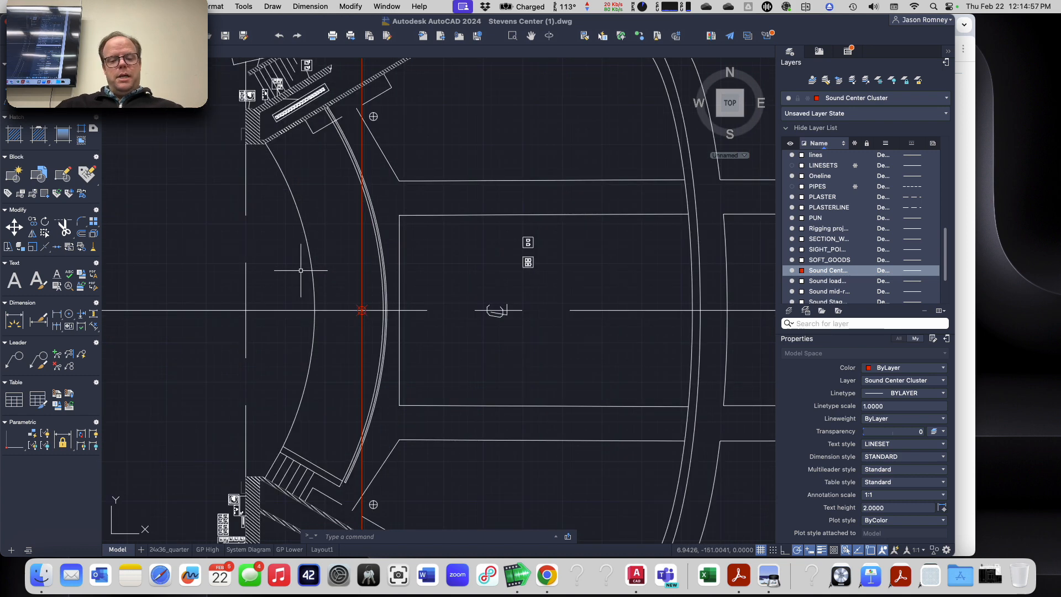
pyautogui.write('UCS')
pyautogui.press('Return')
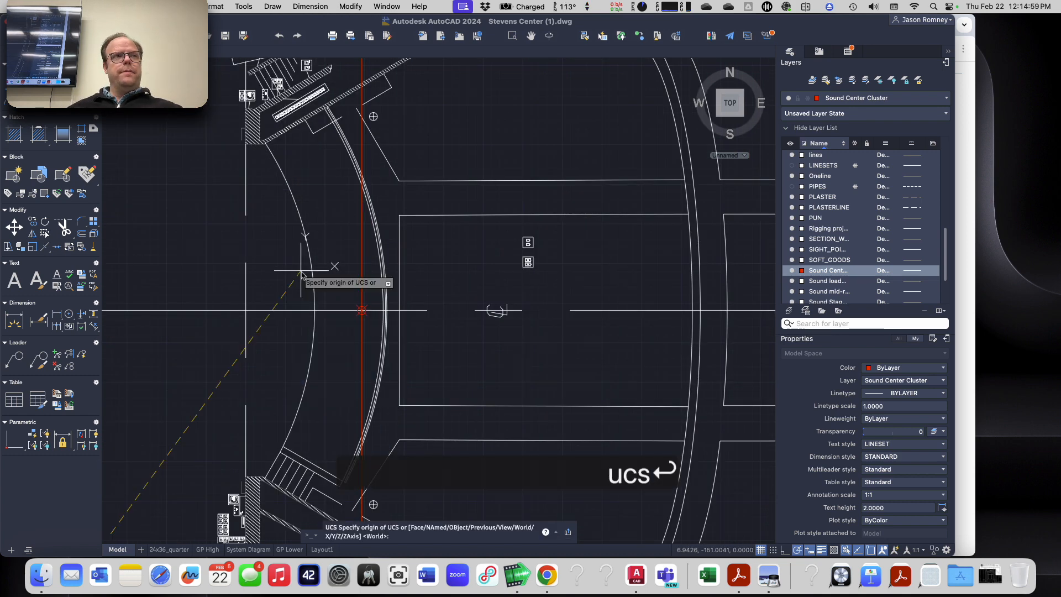
pyautogui.click(246, 309)
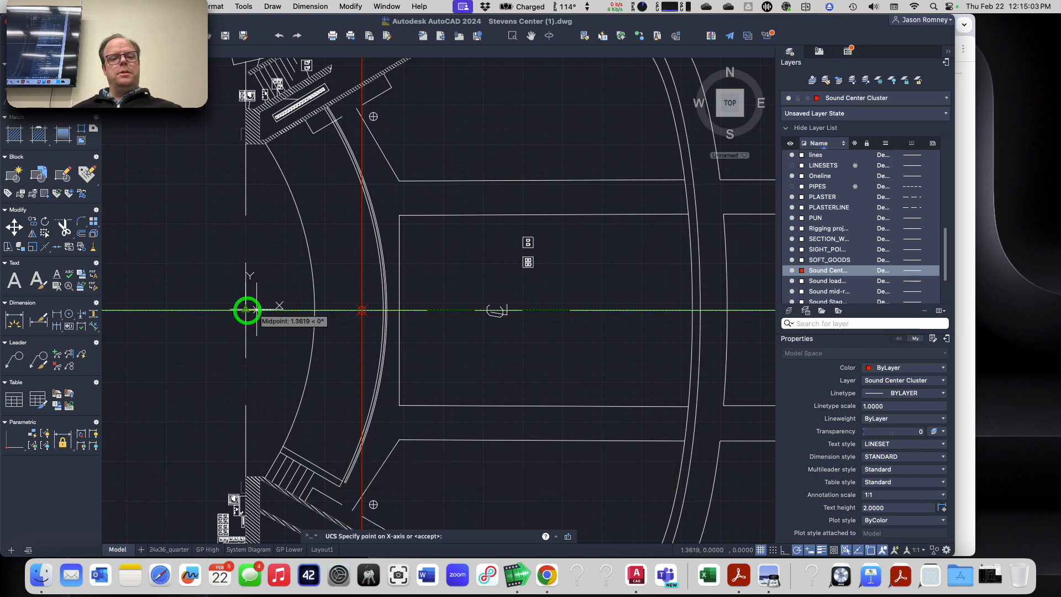
pyautogui.click(294, 310)
pyautogui.press('Return')
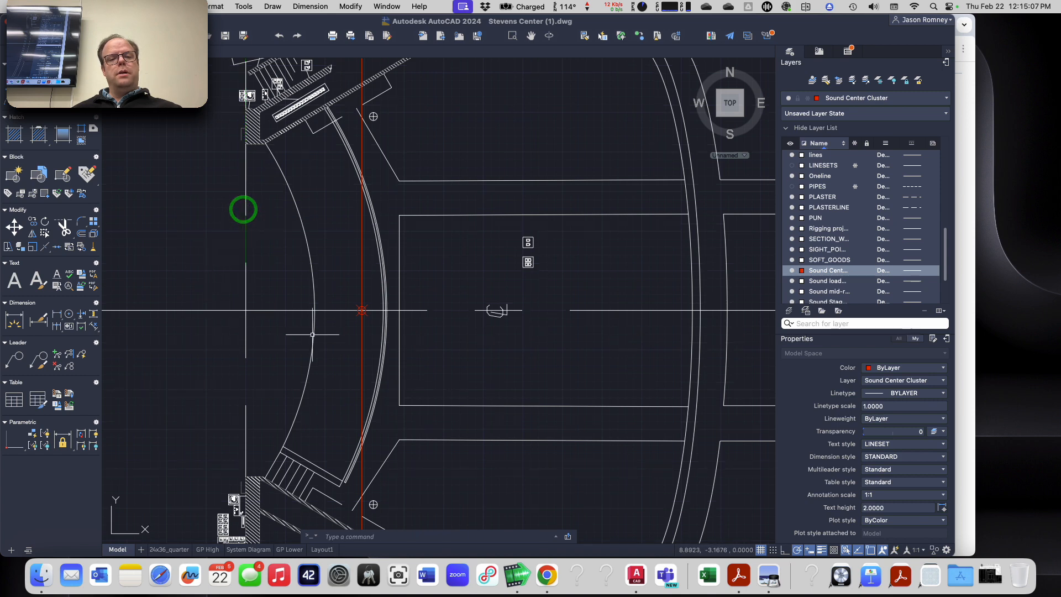
pyautogui.press('Escape')
# Step: Select the loudspeaker point in the lower plan and check its coordinates against the new origin
pyautogui.scroll(3, 367, 318)
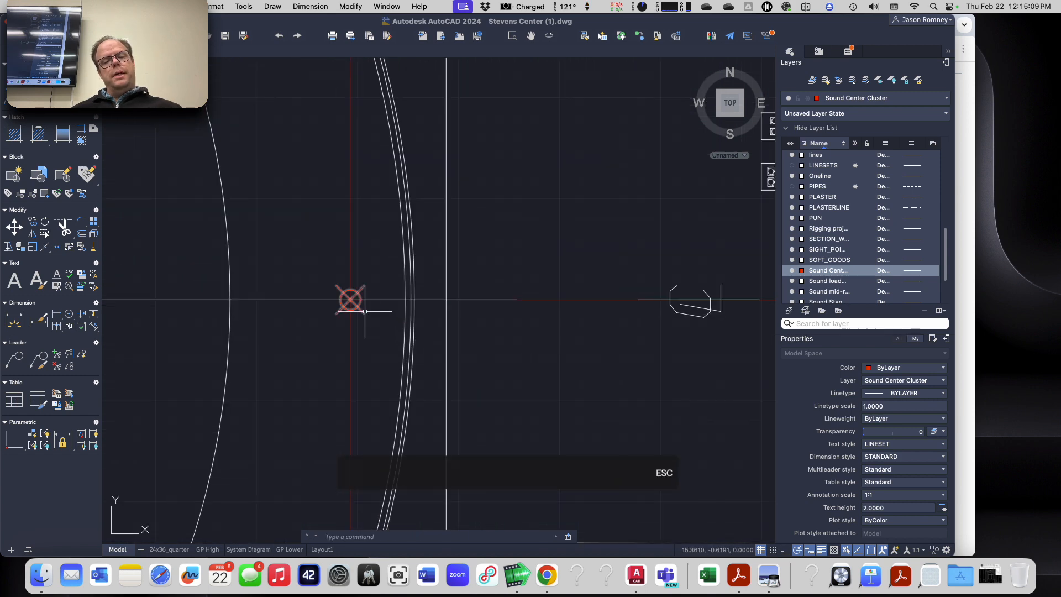
pyautogui.click(352, 299)
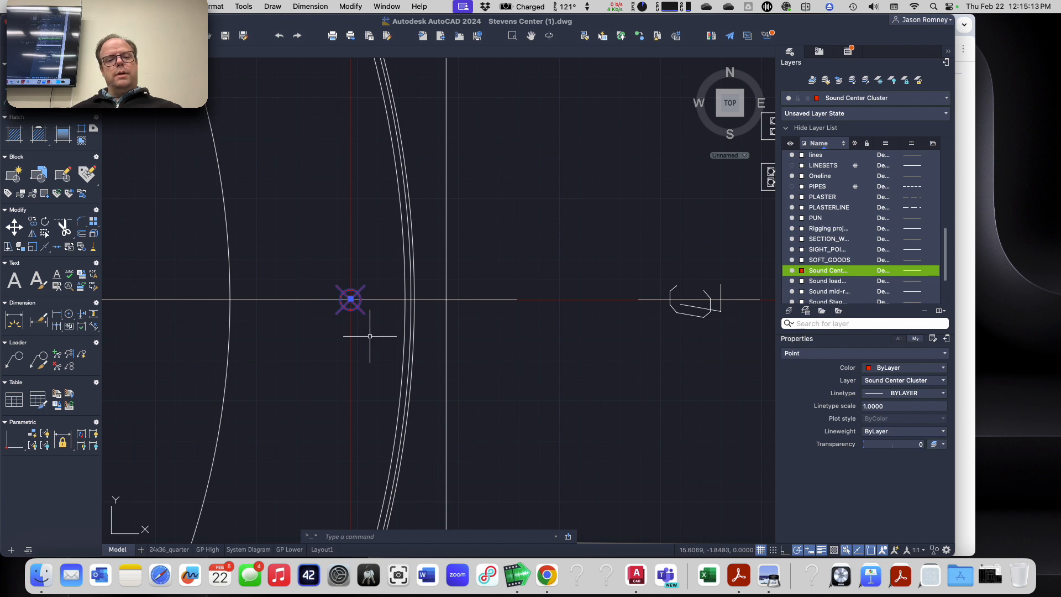
pyautogui.press('Escape')
pyautogui.press('Escape')
pyautogui.scroll(5, 362, 318)
pyautogui.click(340, 248)
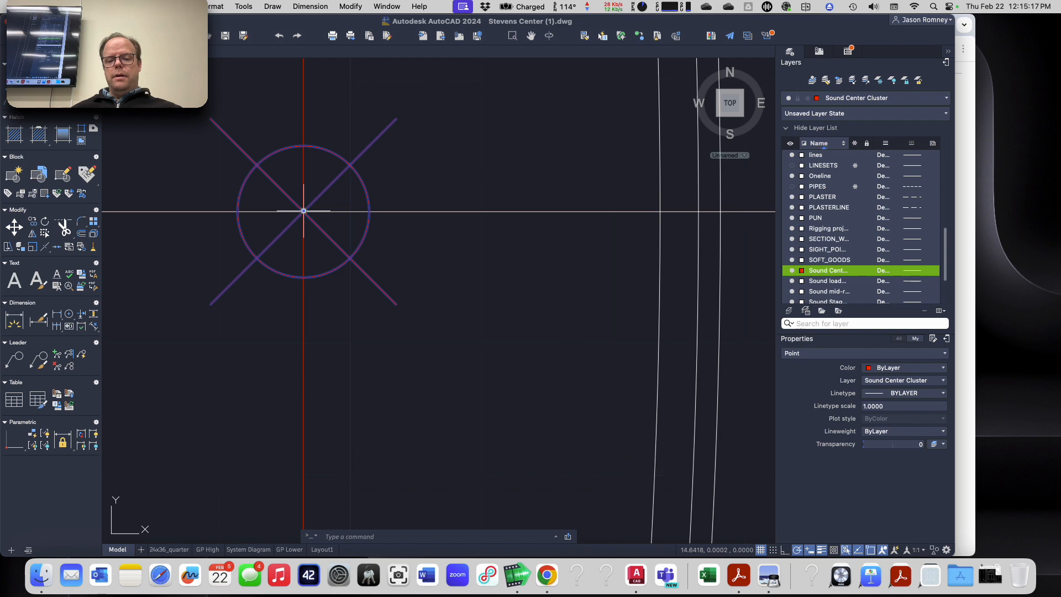
# Step: Compare the loudspeaker point's coordinates with the Center Cluster Top location on the browser's assignment page, and review its placement in the lower floor plan
pyautogui.press('super+Tab')
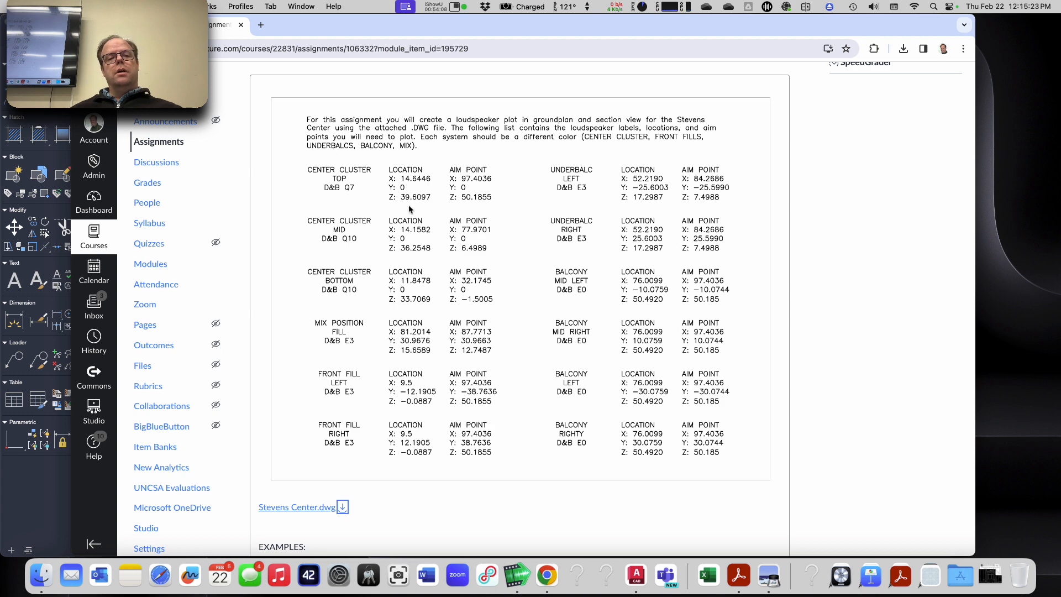
pyautogui.press('super+Tab')
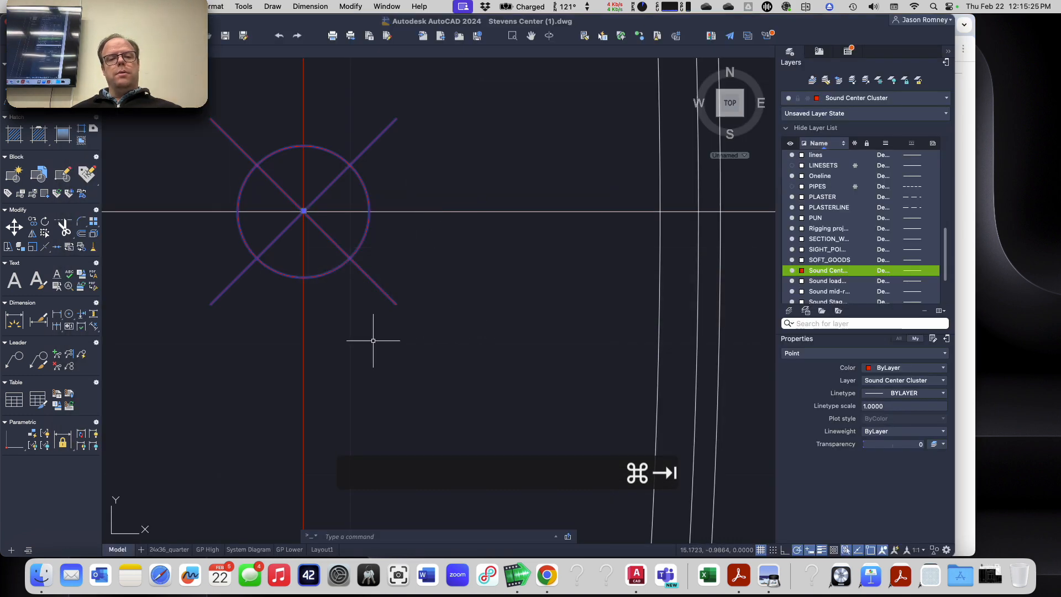
pyautogui.scroll(-5, 373, 340)
pyautogui.scroll(-5, 373, 340)
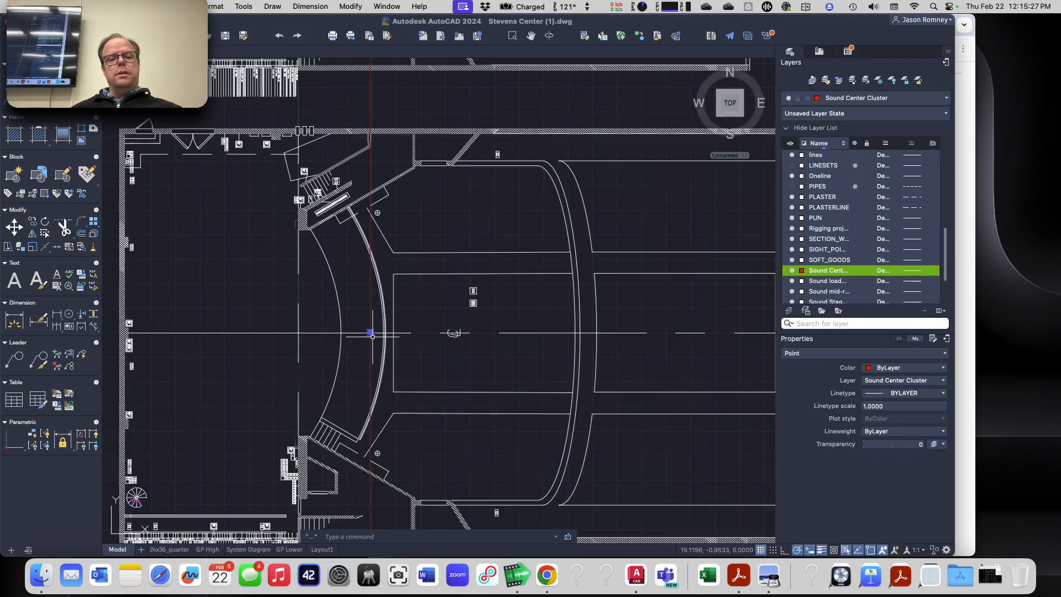
pyautogui.scroll(8, 371, 336)
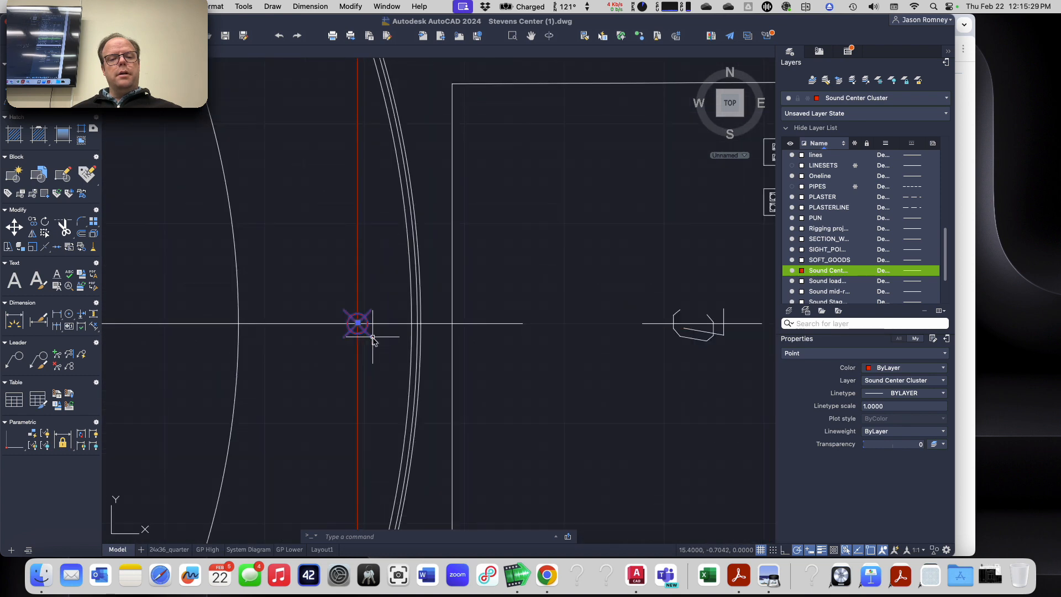
pyautogui.scroll(-4, 373, 340)
pyautogui.scroll(-4, 373, 340)
pyautogui.scroll(4, 373, 340)
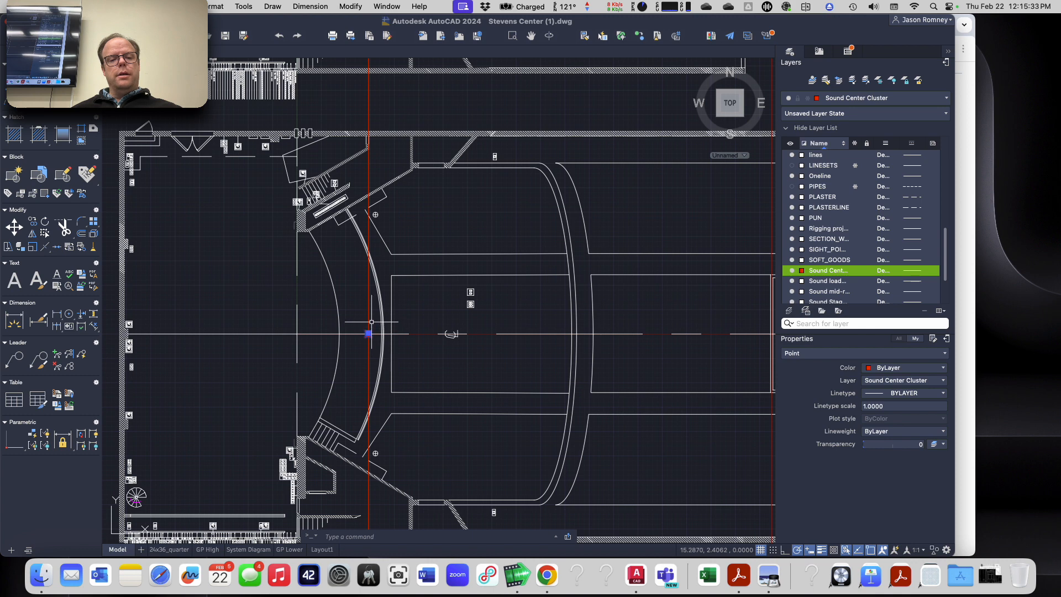
pyautogui.press('Escape')
pyautogui.press('Escape')
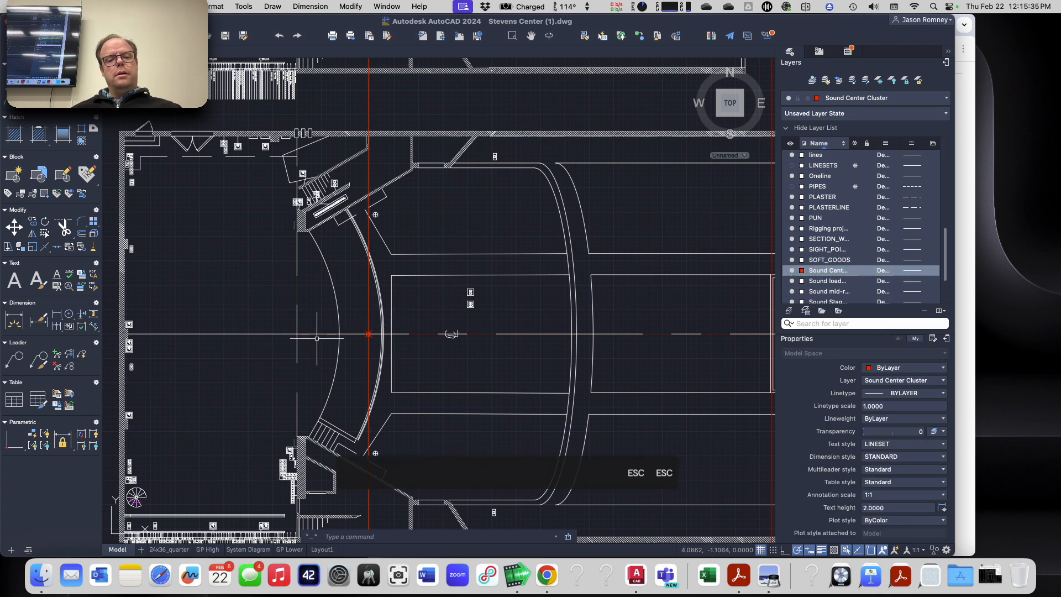
# Step: Erase the centerline running through the loudspeaker point in the lower floor plan
pyautogui.scroll(3, 316, 337)
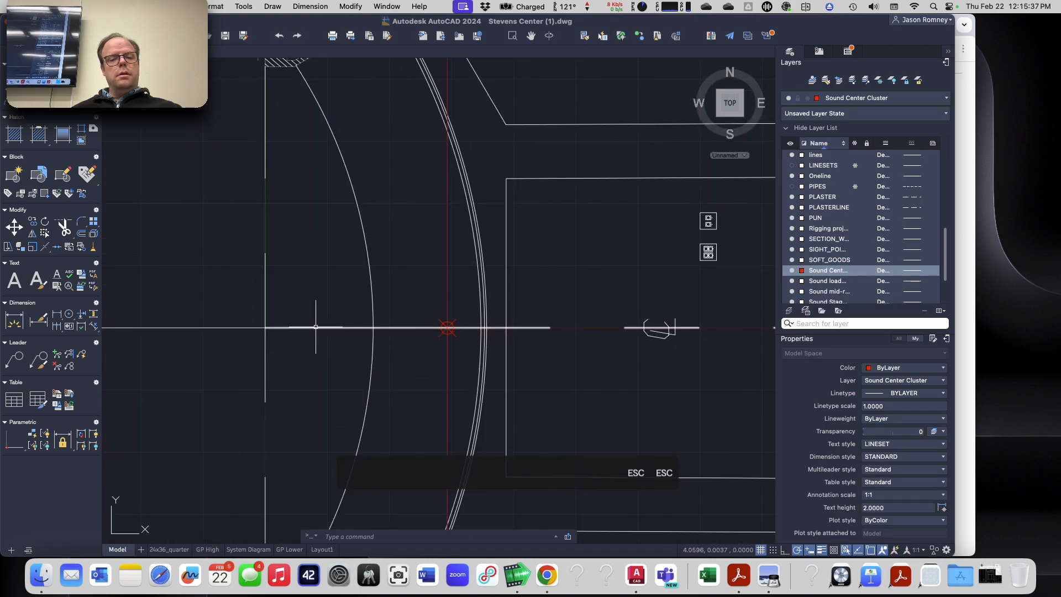
pyautogui.click(313, 328)
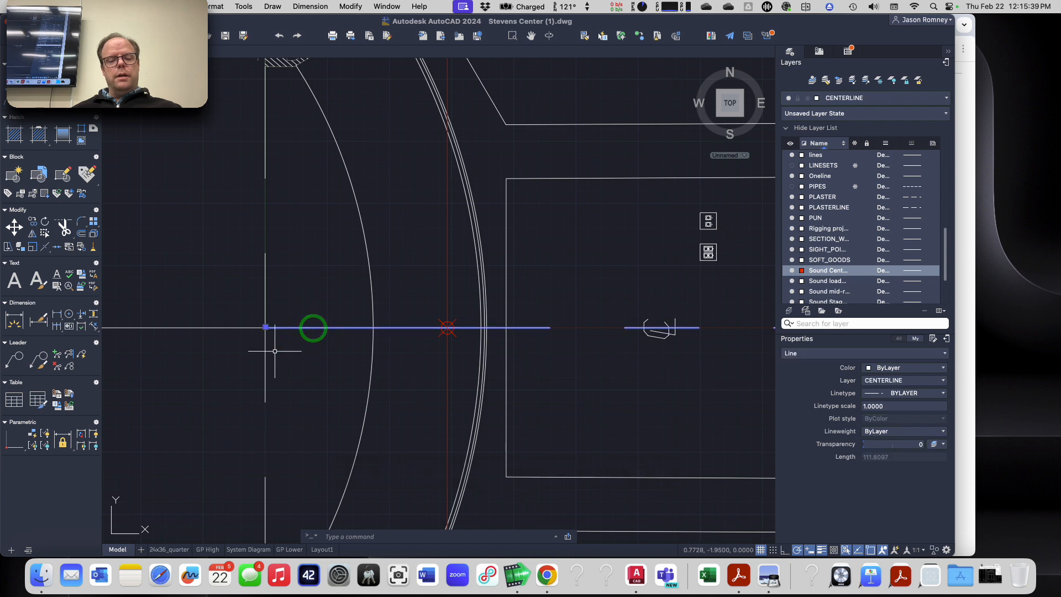
pyautogui.write('e')
pyautogui.press('Return')
pyautogui.press('super+x')
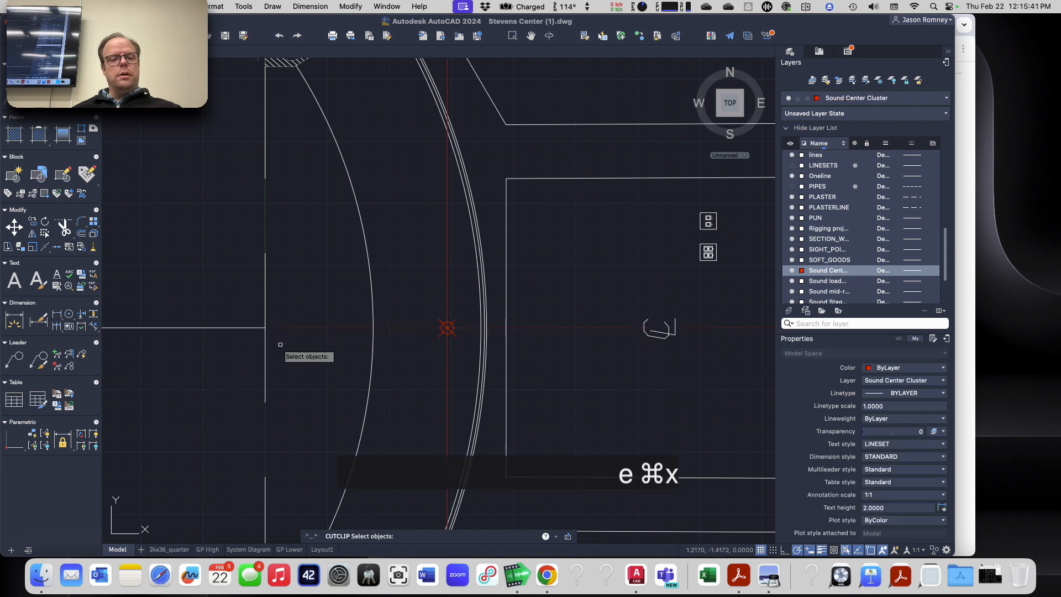
# Step: Undo the erasure of the lower floor plan's centerline and leave the active command
pyautogui.press('super+z')
pyautogui.press('super+z')
pyautogui.press('super+z')
pyautogui.press('Escape')
pyautogui.press('Escape')
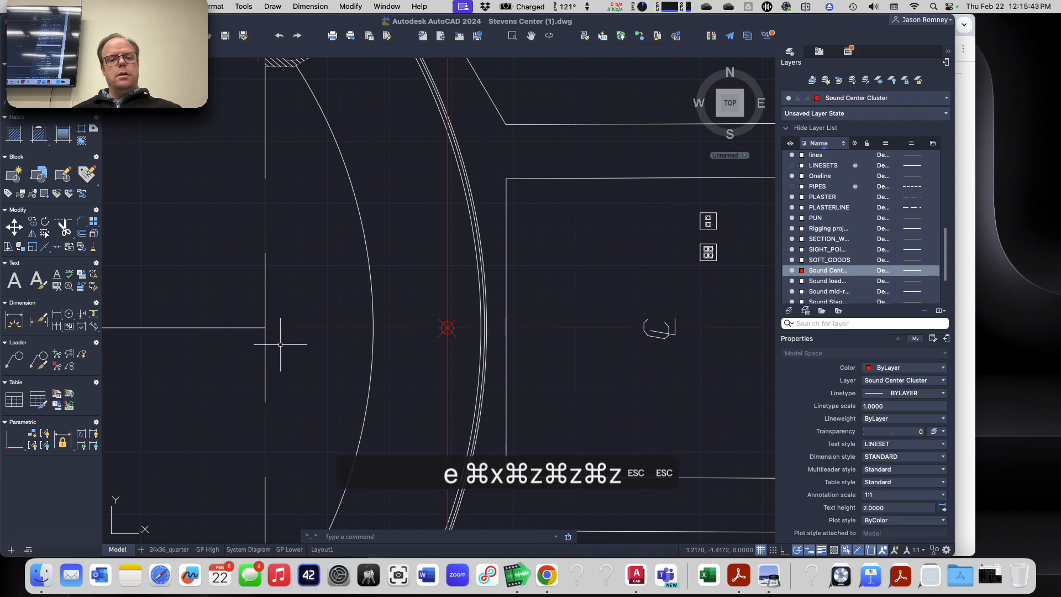
pyautogui.press('super+z')
pyautogui.press('super+z')
pyautogui.press('Escape')
pyautogui.press('Escape')
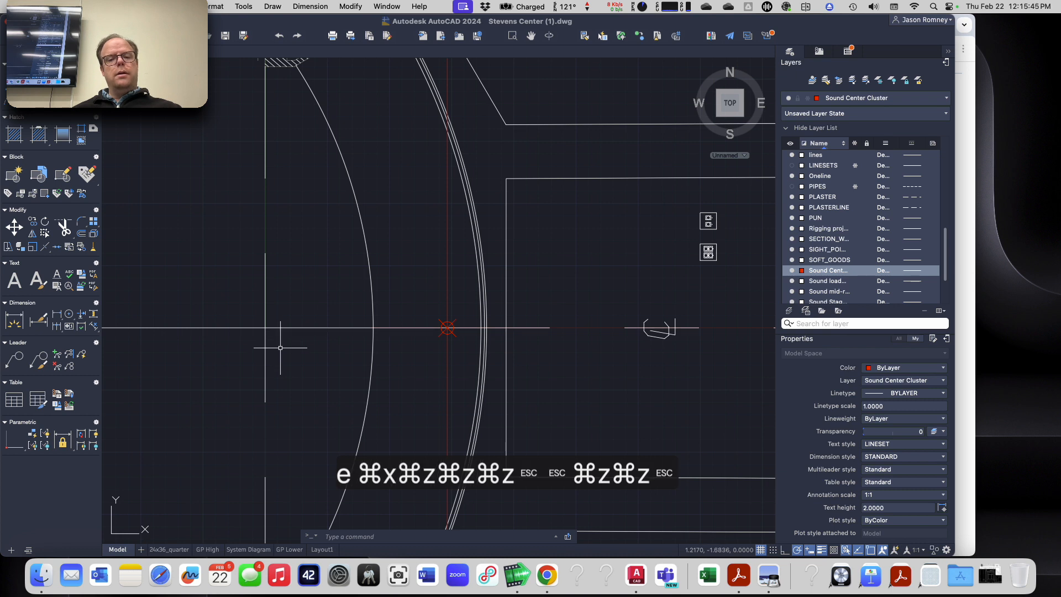
# Step: Examine the loudspeaker point's position on the centerline relative to the plaster line, stage edge and projection lines in the lower floor plan
pyautogui.click(448, 327)
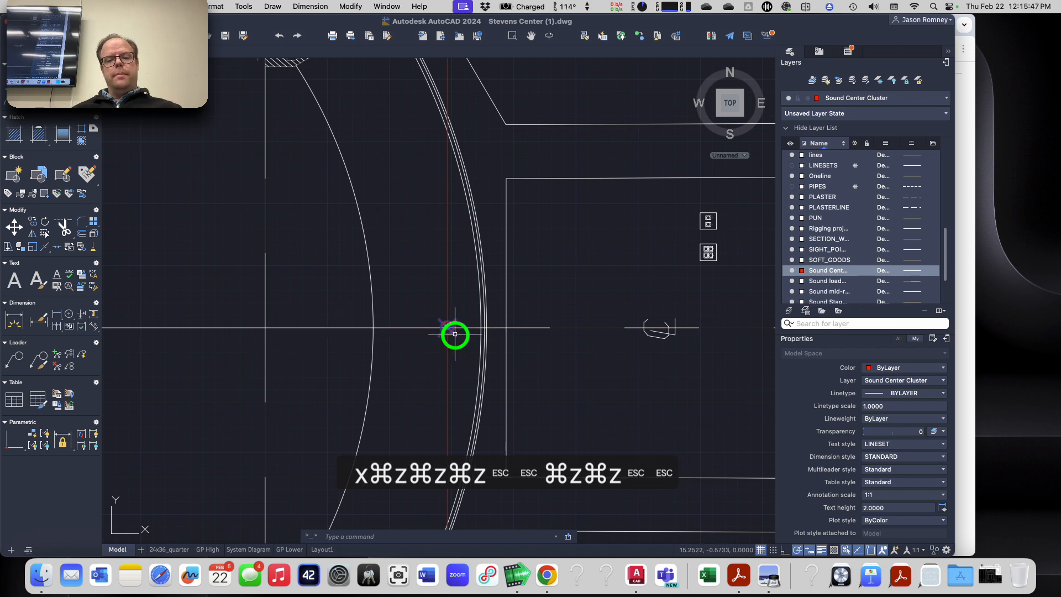
pyautogui.scroll(10, 447, 328)
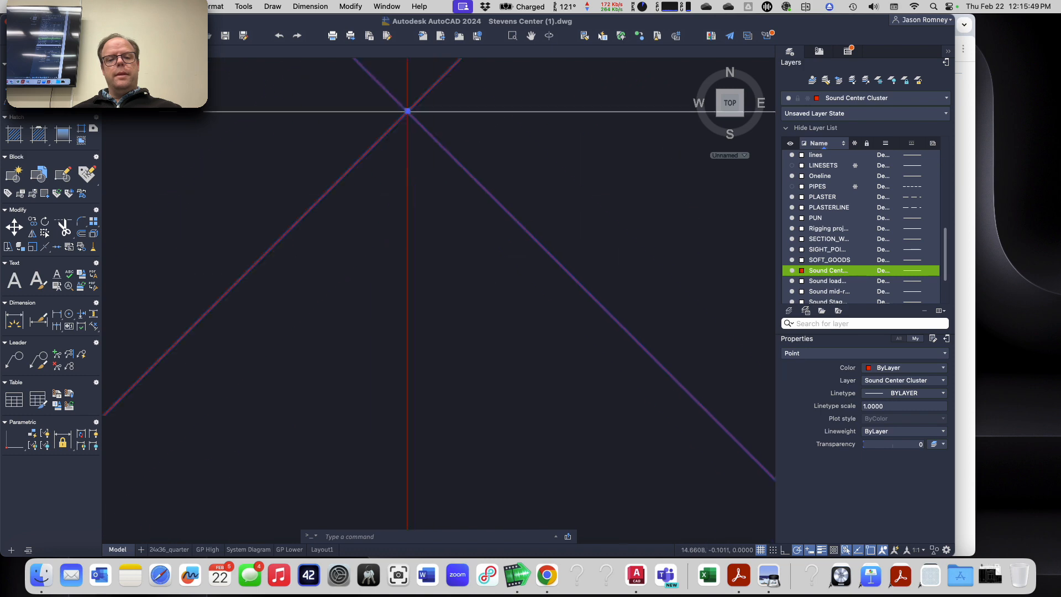
pyautogui.scroll(-10, 448, 328)
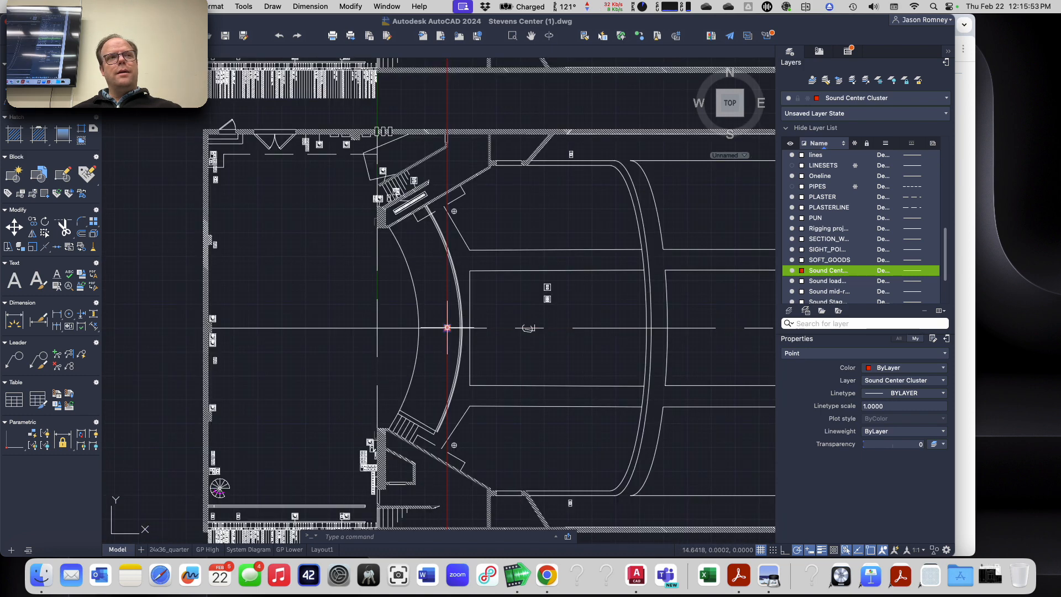
pyautogui.press('Escape')
pyautogui.press('Escape')
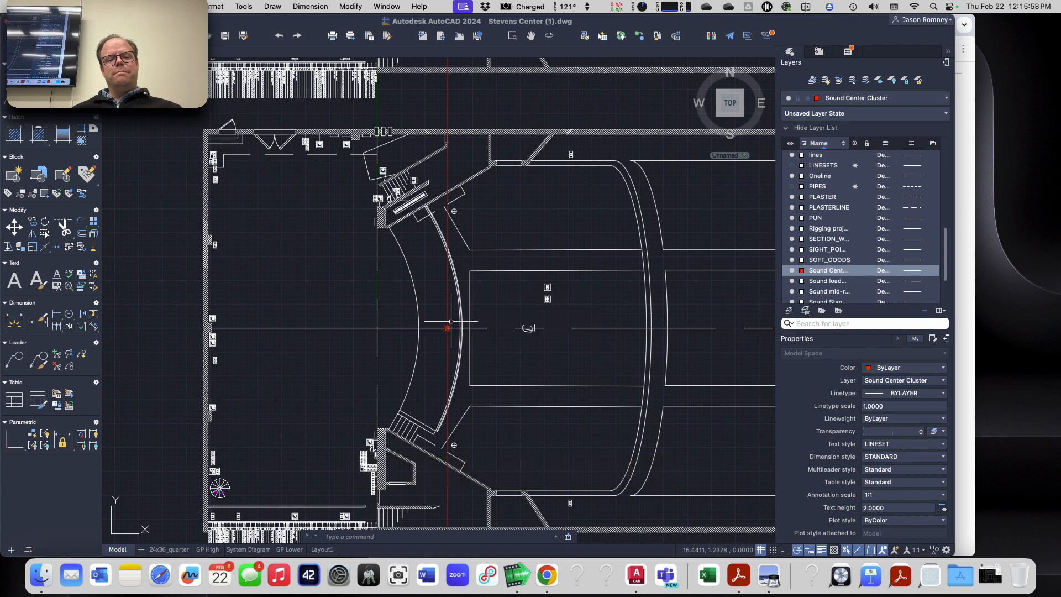
pyautogui.click(451, 323)
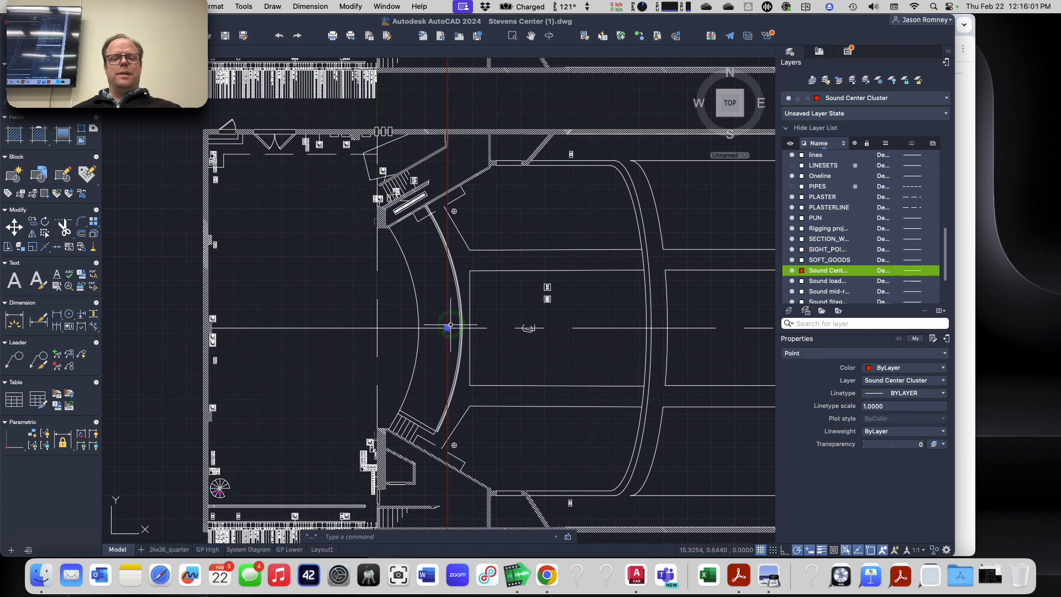
pyautogui.press('Escape')
pyautogui.press('Escape')
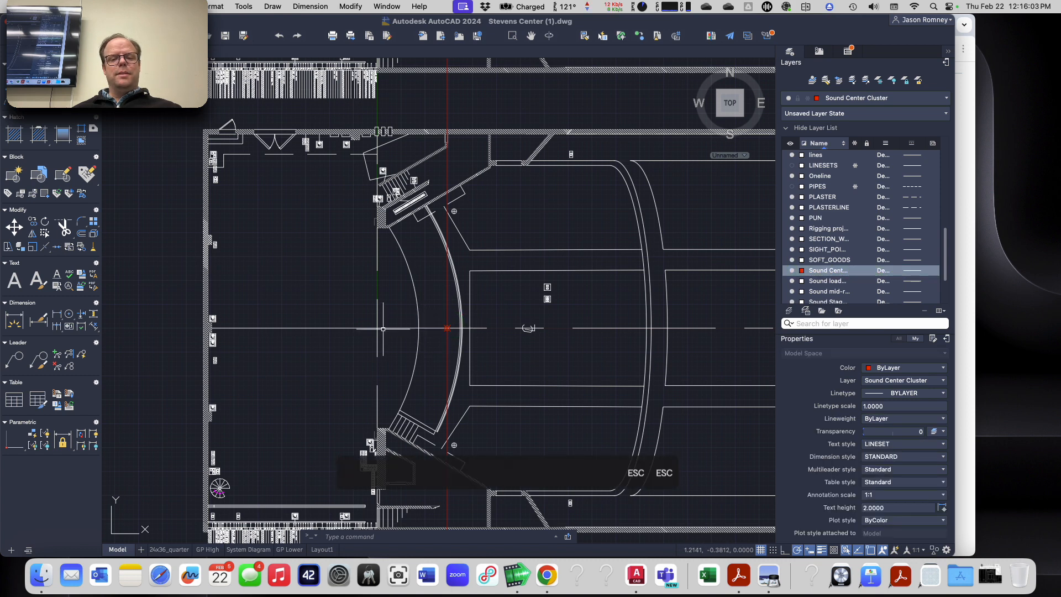
pyautogui.scroll(5, 383, 329)
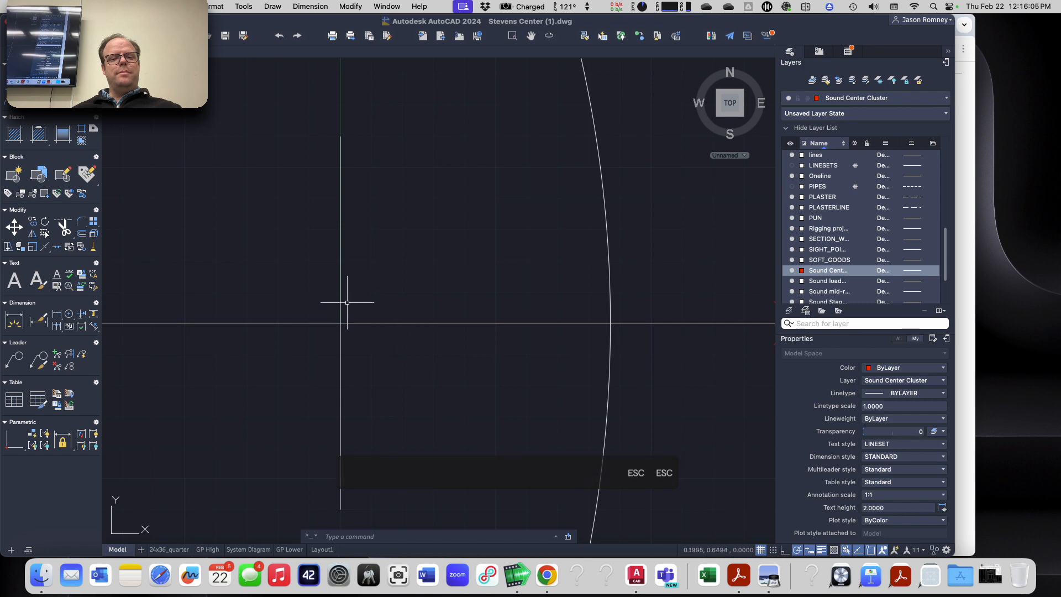
pyautogui.scroll(-3, 392, 331)
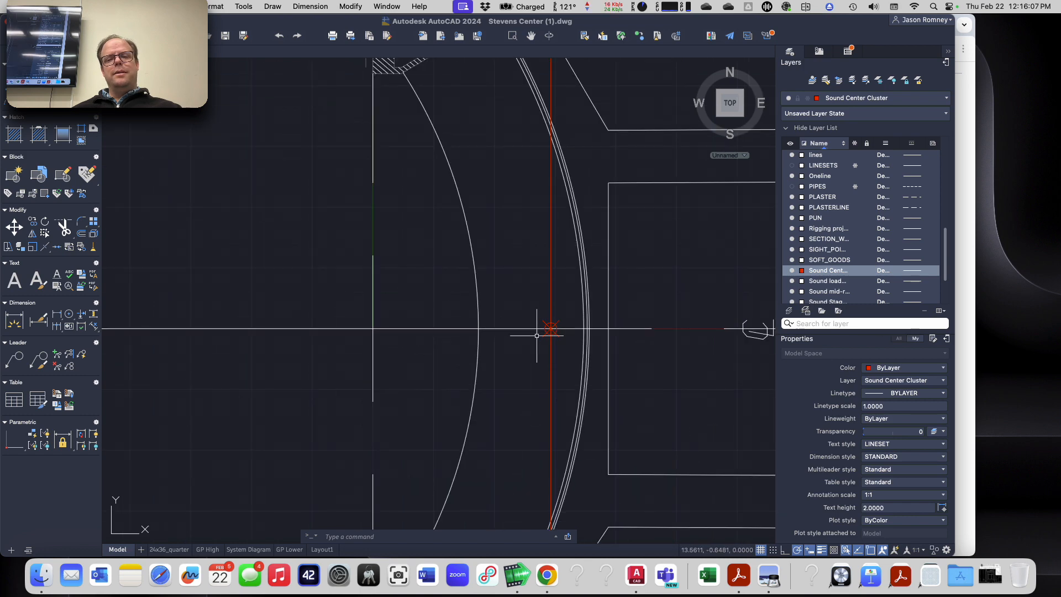
pyautogui.scroll(-3, 555, 336)
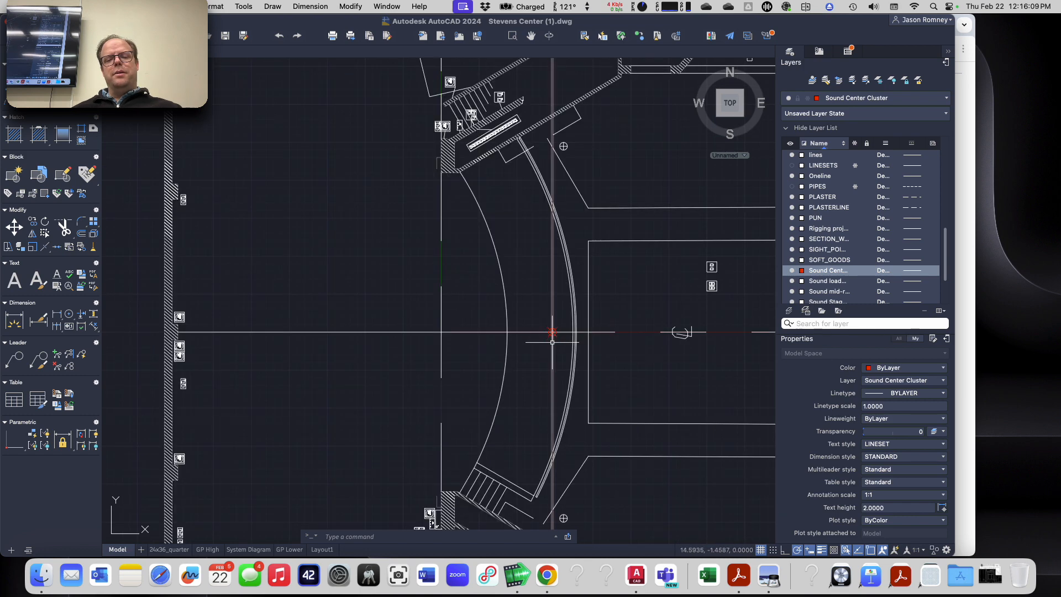
pyautogui.scroll(2, 522, 335)
pyautogui.scroll(2, 522, 334)
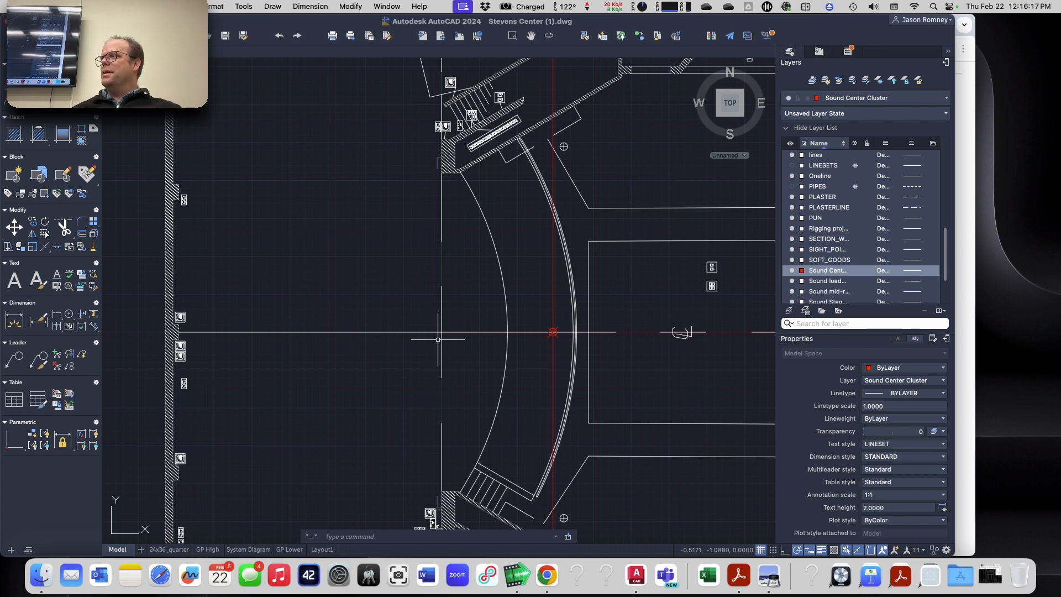
pyautogui.scroll(-5, 438, 339)
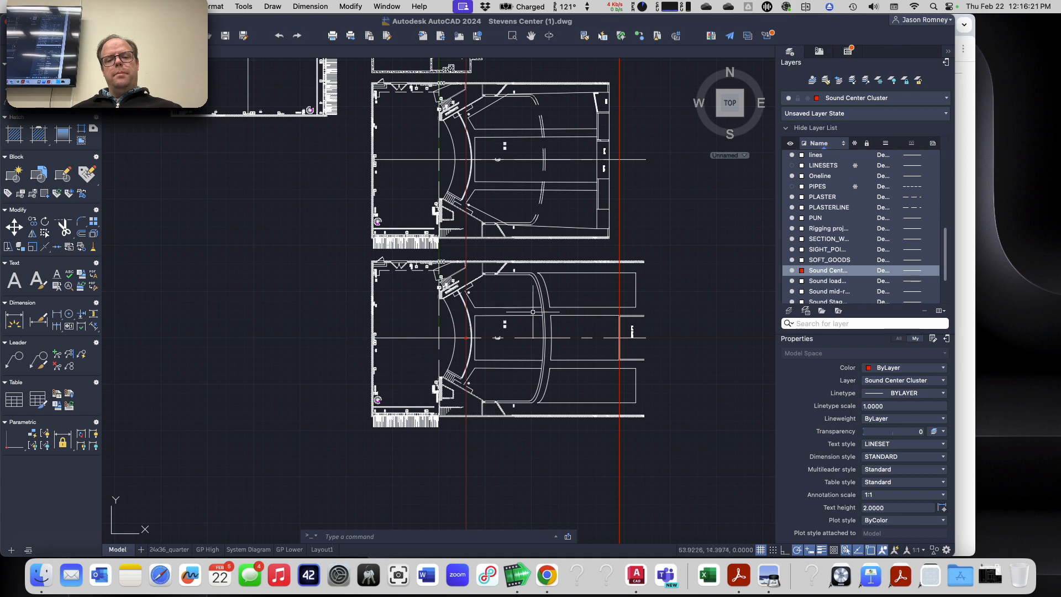
pyautogui.scroll(2, 638, 267)
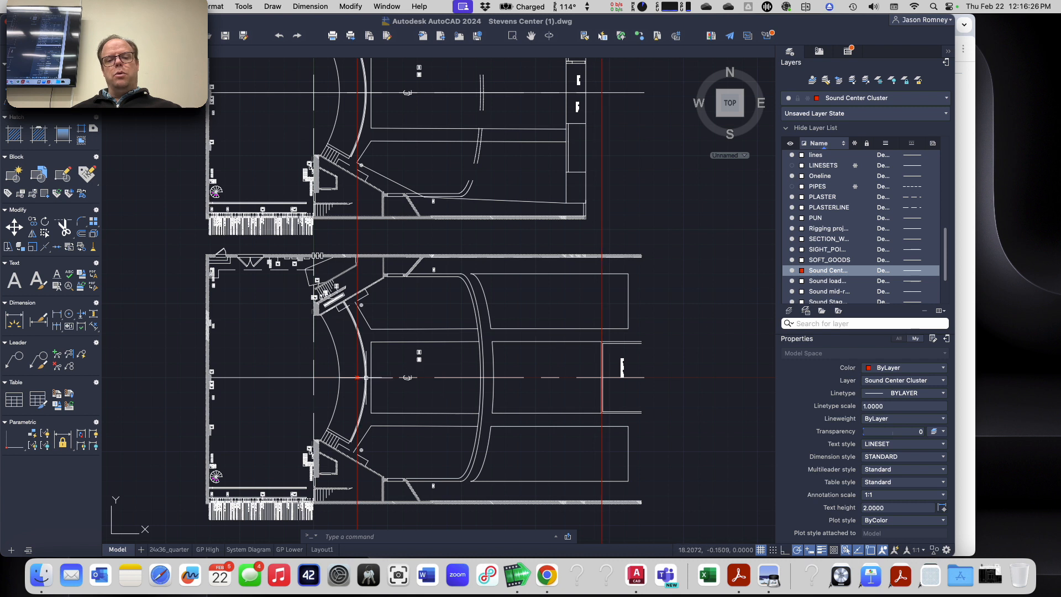
# Step: Check the Center Cluster Top aim point on the assignment page and place a point where its projection line crosses the lower plan's centerline
pyautogui.click(602, 289)
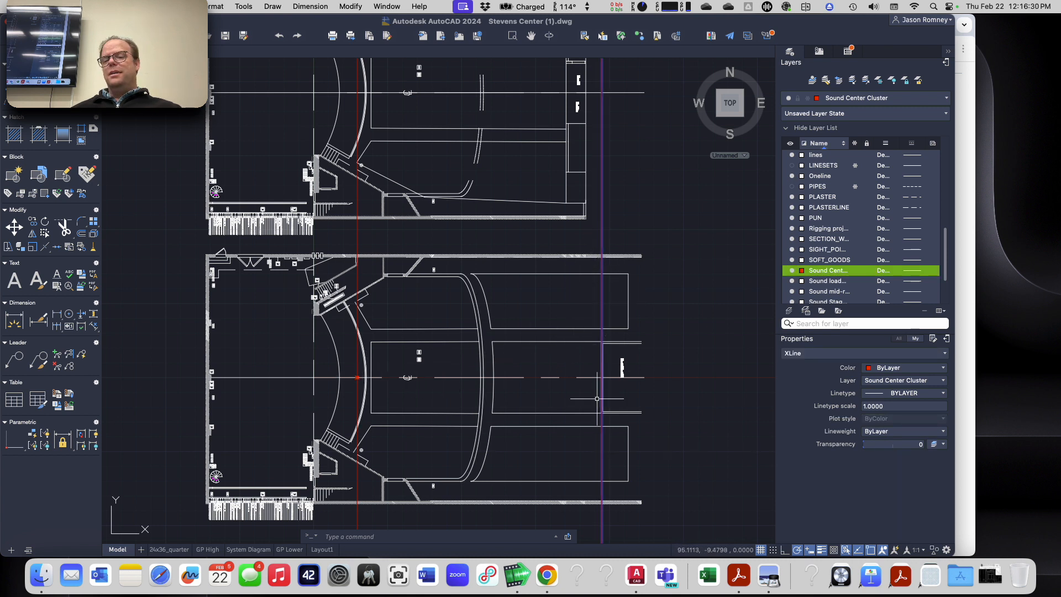
pyautogui.press('Escape')
pyautogui.press('Escape')
pyautogui.press('super+Tab')
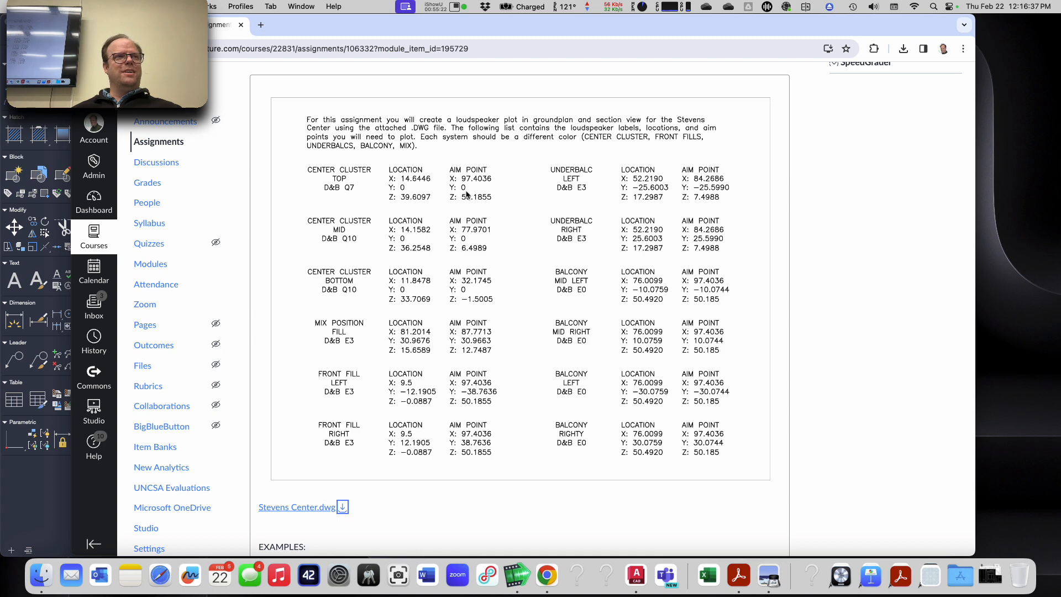
pyautogui.press('super+Tab')
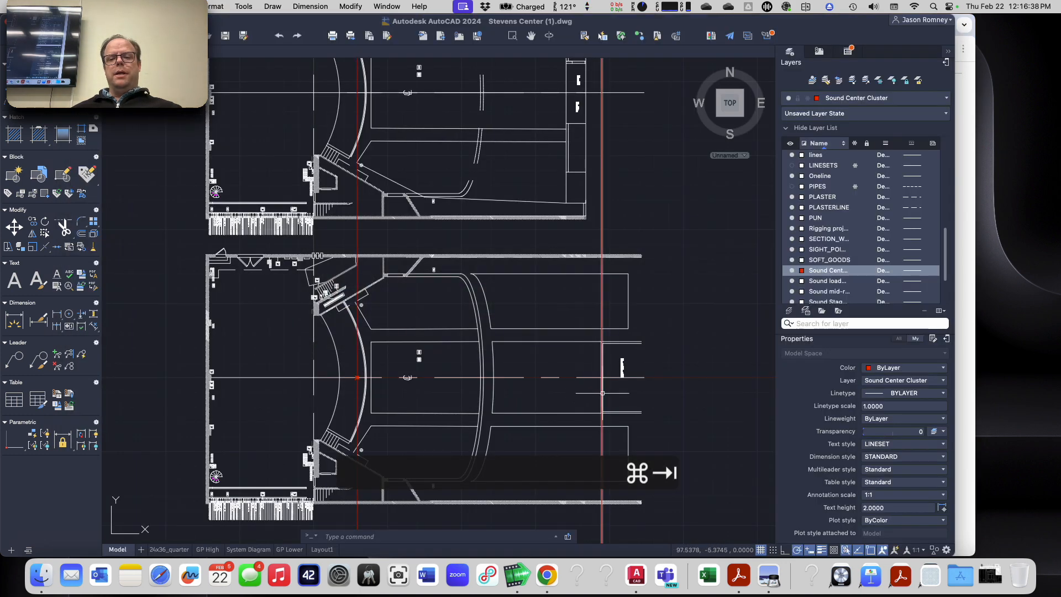
pyautogui.scroll(3, 612, 372)
pyautogui.write('point')
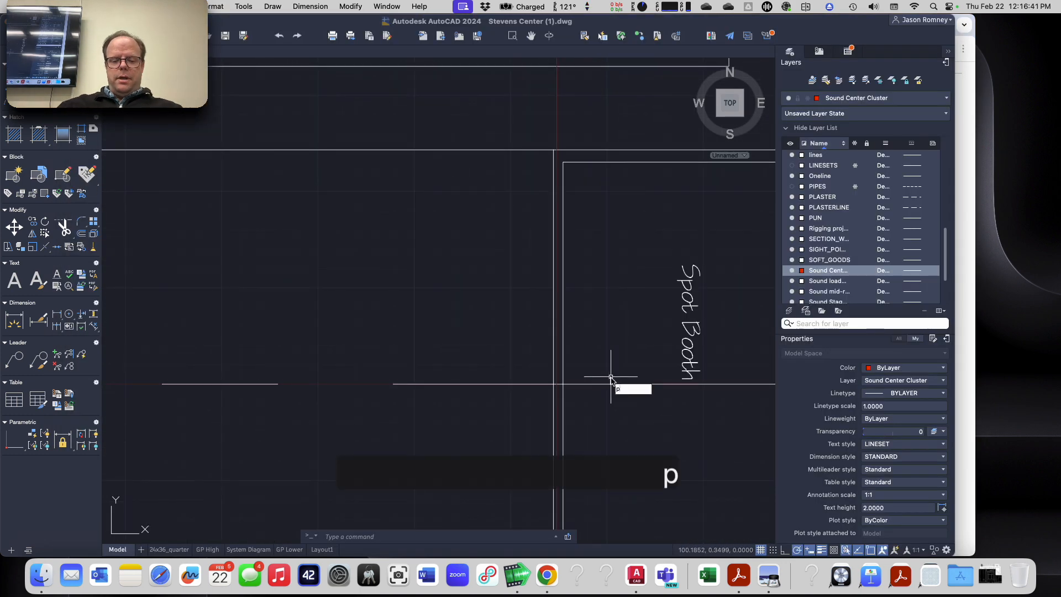
pyautogui.press('Return')
pyautogui.scroll(3, 600, 386)
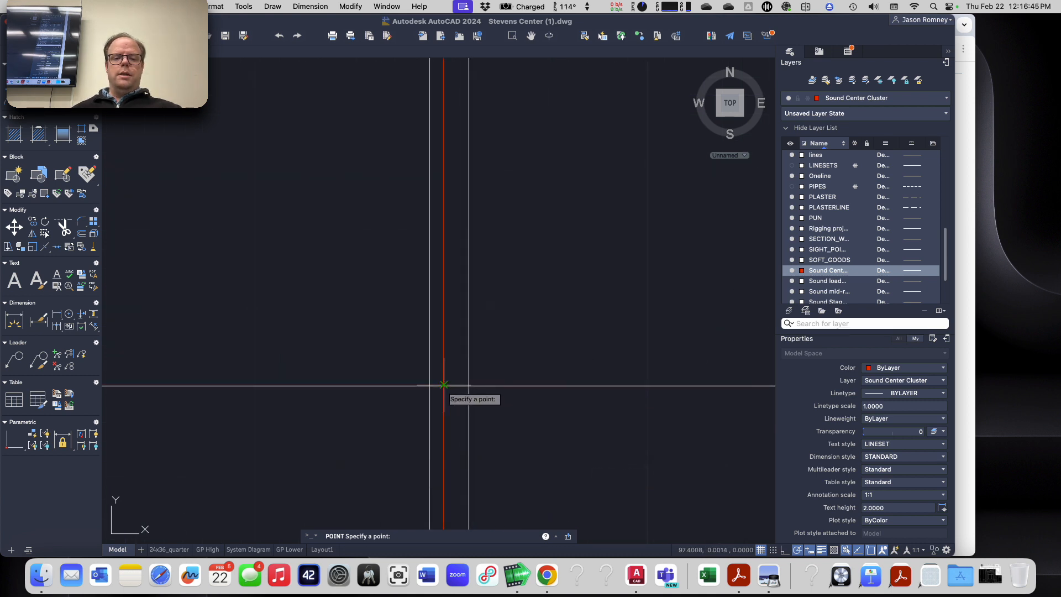
pyautogui.click(443, 385)
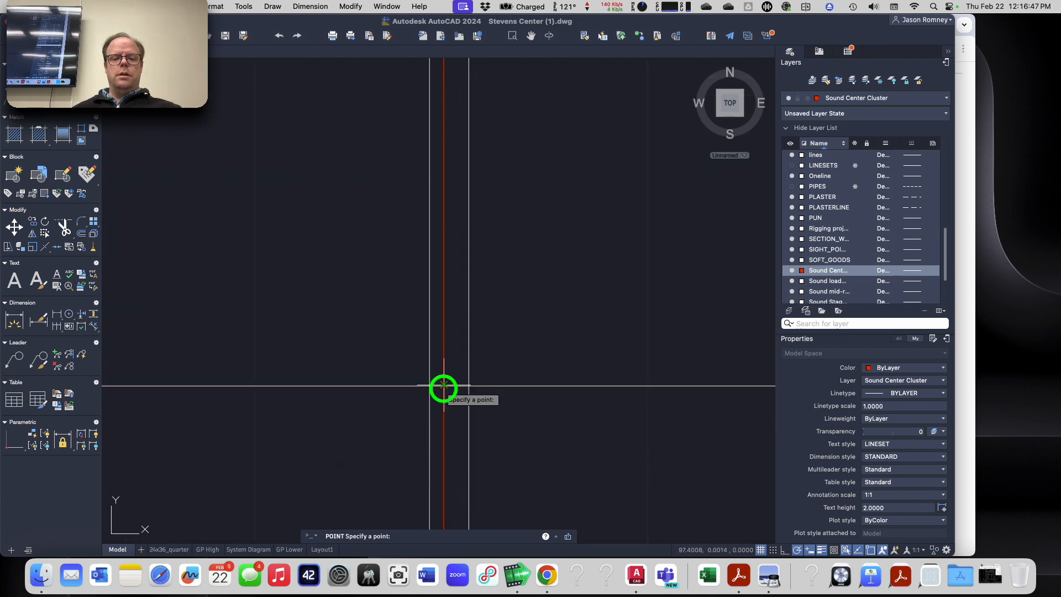
pyautogui.press('Escape')
pyautogui.scroll(-5, 362, 459)
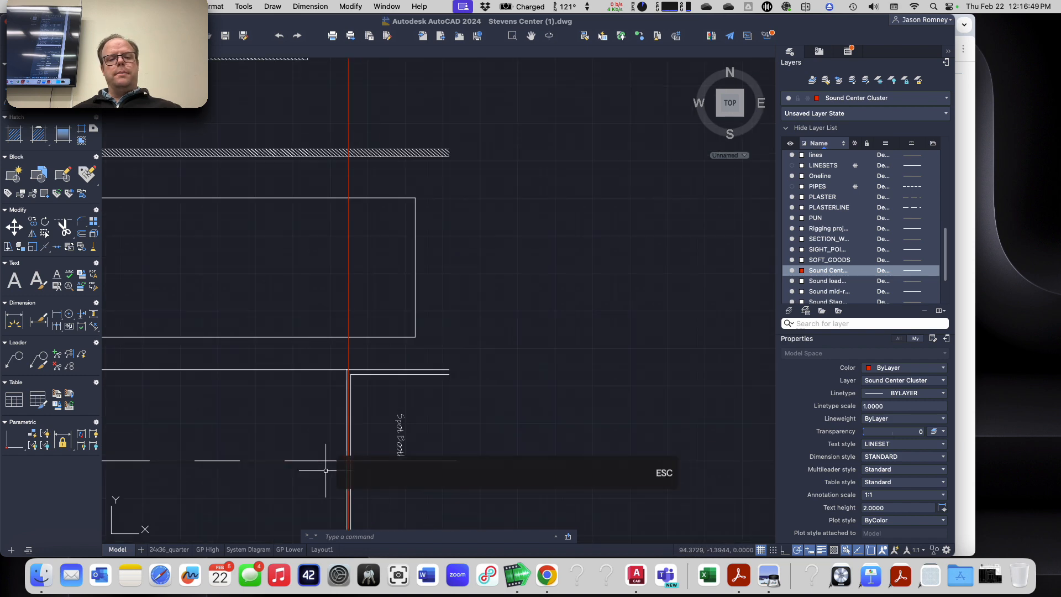
# Step: Draw a line along the lower plan's centerline from the loudspeaker point to the aim point at the spot booth
pyautogui.click(280, 480)
pyautogui.moveTo(280, 479); pyautogui.dragTo(618, 285, button='middle')
pyautogui.scroll(-3, 618, 286)
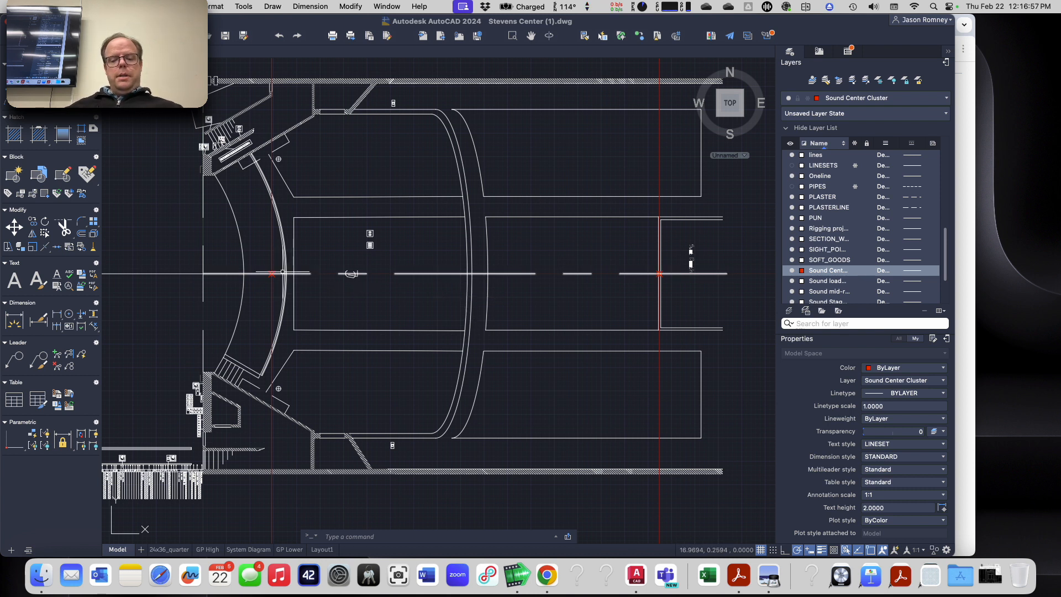
pyautogui.write('l')
pyautogui.press('Return')
pyautogui.scroll(4, 272, 273)
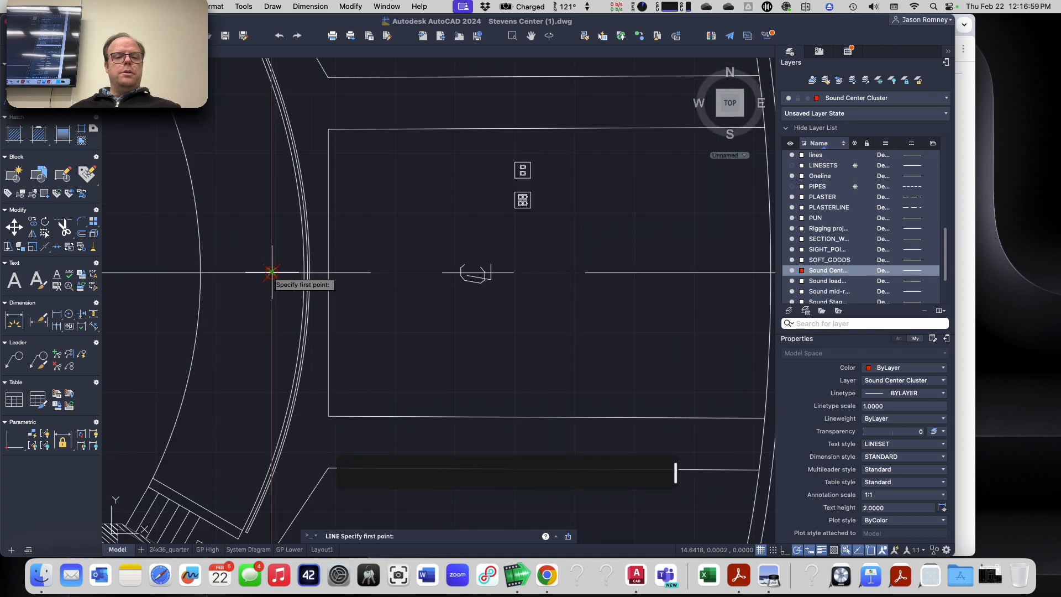
pyautogui.click(268, 273)
pyautogui.scroll(-6, 471, 268)
pyautogui.scroll(6, 471, 268)
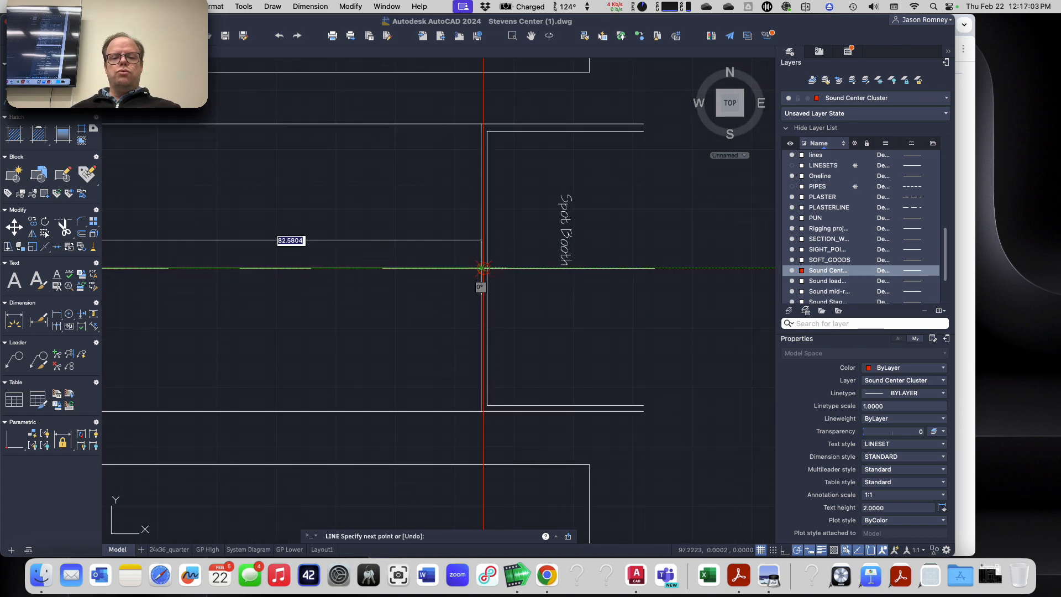
pyautogui.scroll(6, 484, 271)
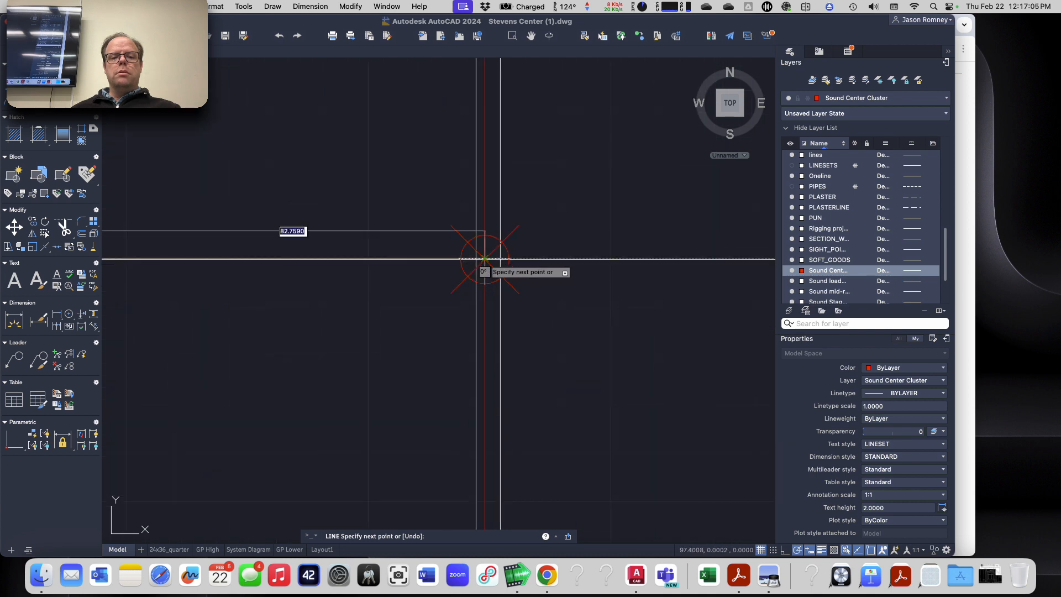
pyautogui.click(485, 258)
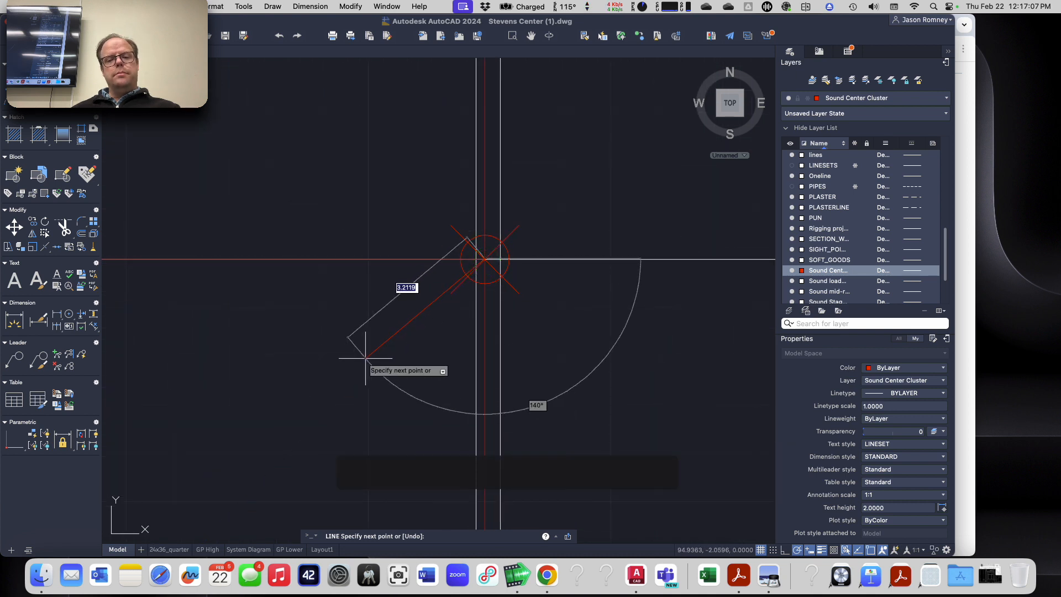
# Step: Draw a square about 1.45 units per side near the loudspeaker point in the lower floor plan
pyautogui.press('Escape')
pyautogui.scroll(-8, 364, 357)
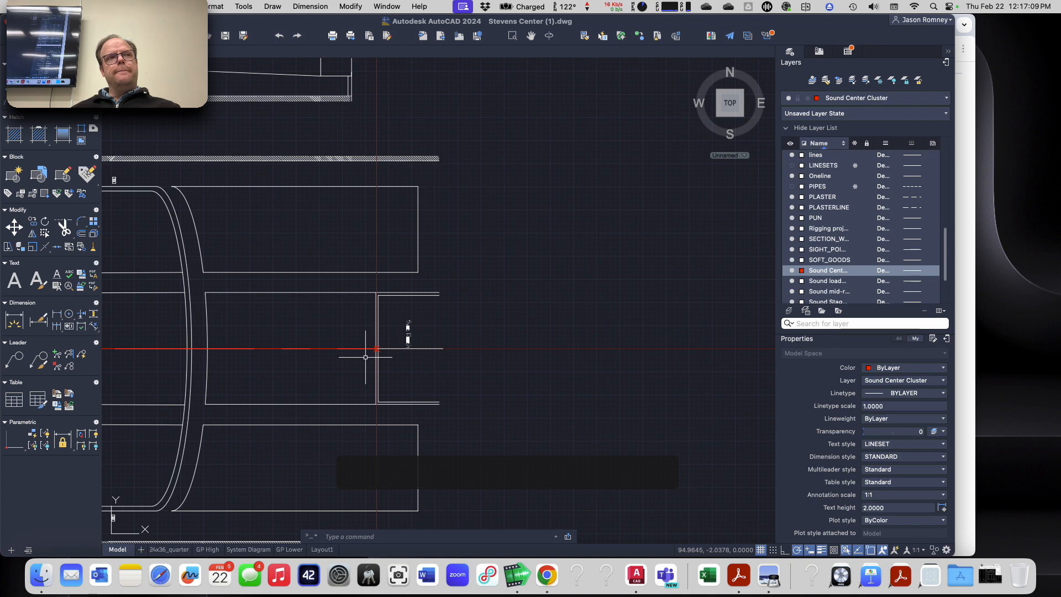
pyautogui.scroll(-3, 366, 358)
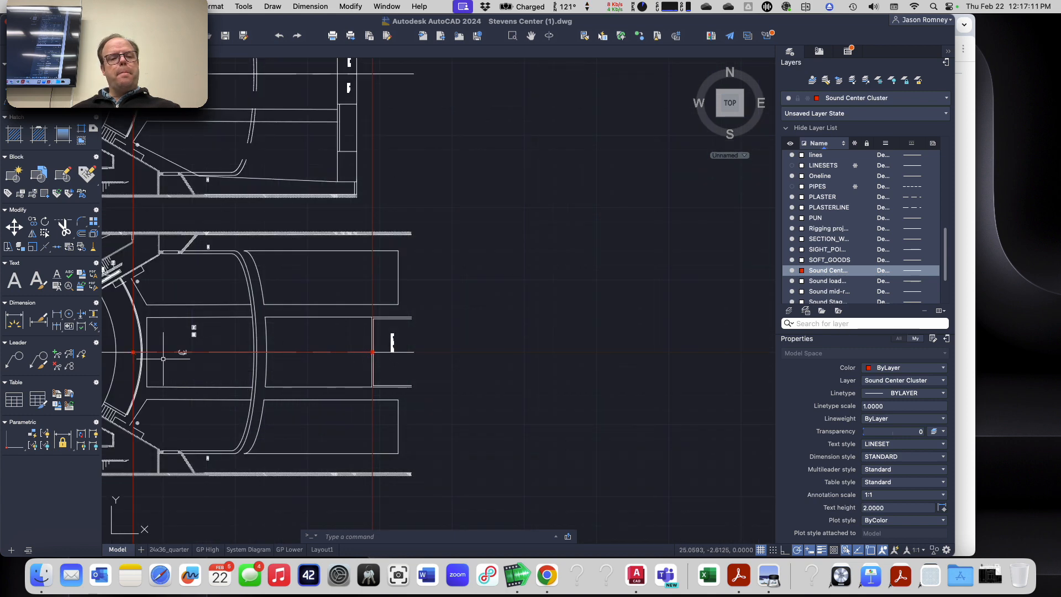
pyautogui.moveTo(164, 360); pyautogui.dragTo(359, 352, button='middle')
pyautogui.scroll(5, 334, 344)
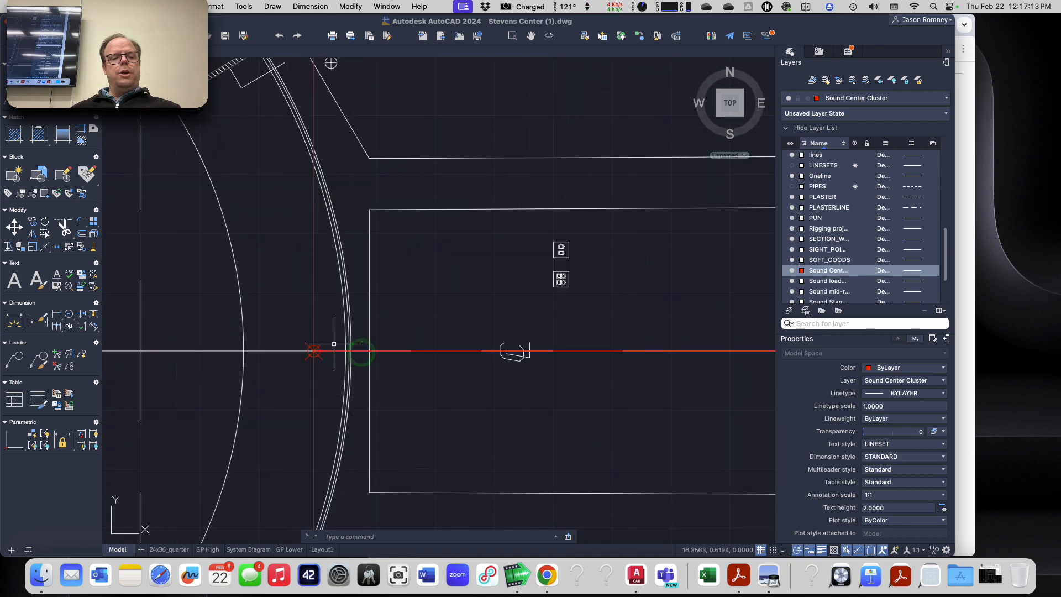
pyautogui.write('rec')
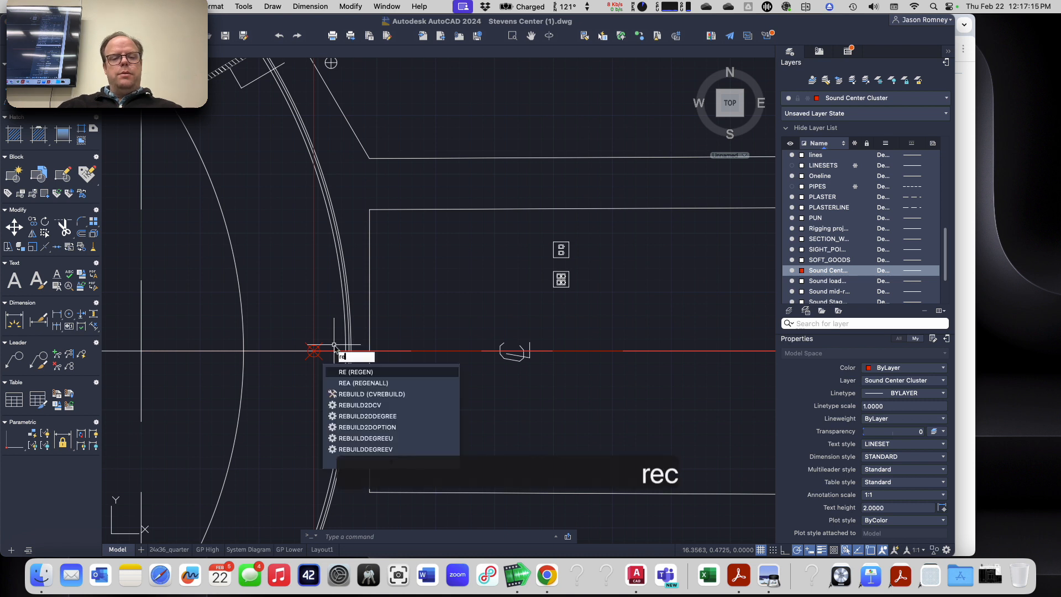
pyautogui.press('Return')
pyautogui.click(260, 265)
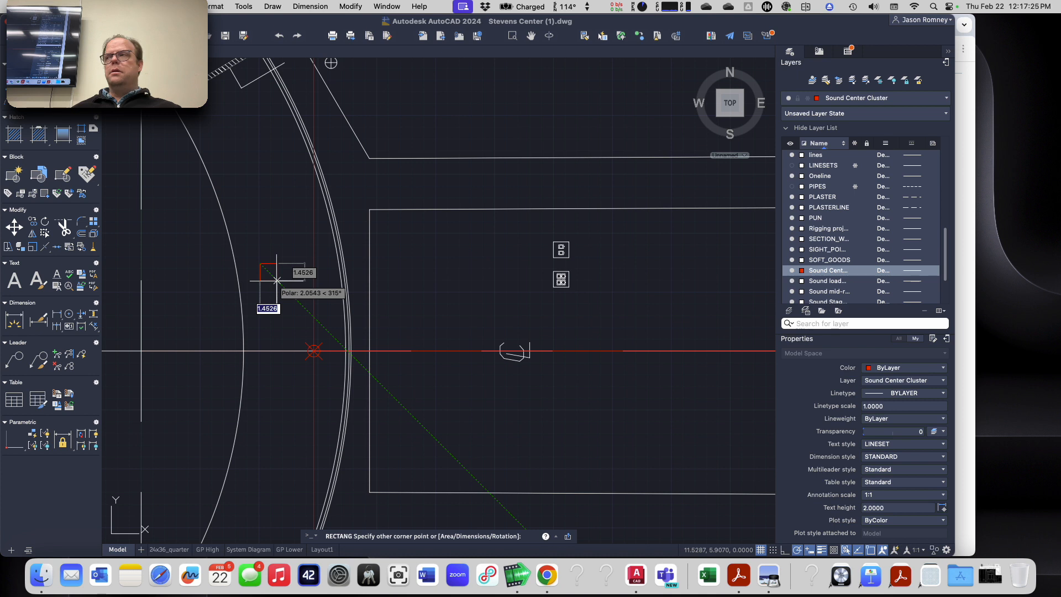
pyautogui.click(277, 281)
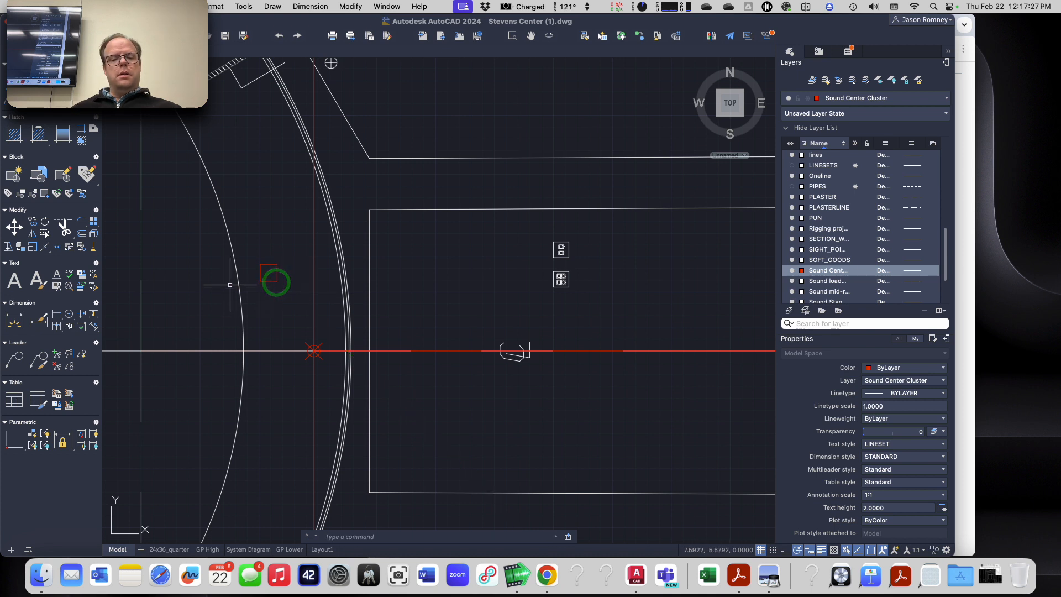
# Step: Move the square so the midpoint of its audience-side edge sits on the loudspeaker point on the centerline
pyautogui.write('m')
pyautogui.press('Return')
pyautogui.click(264, 266)
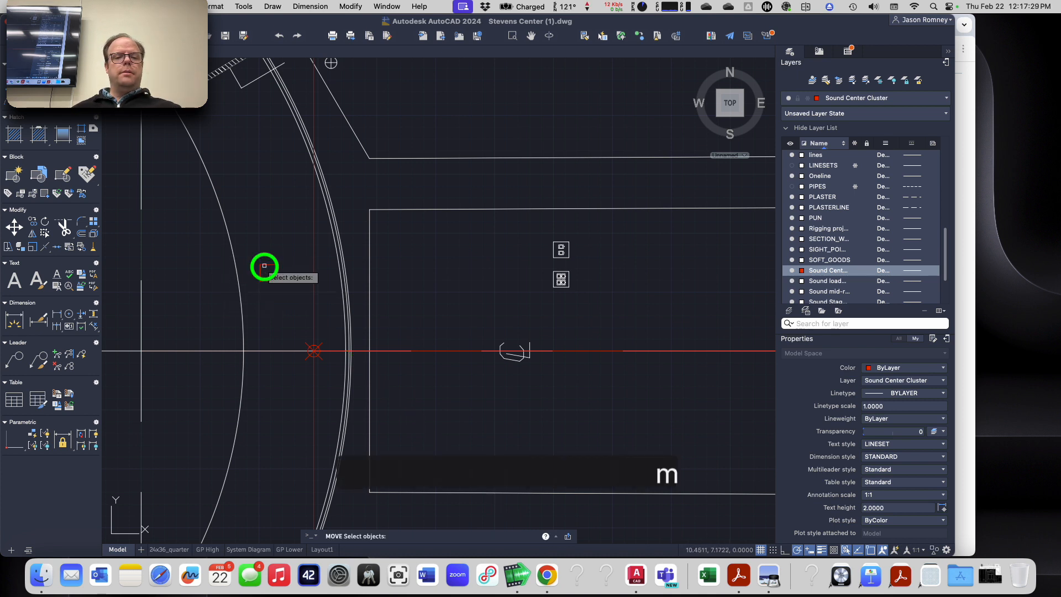
pyautogui.click(265, 265)
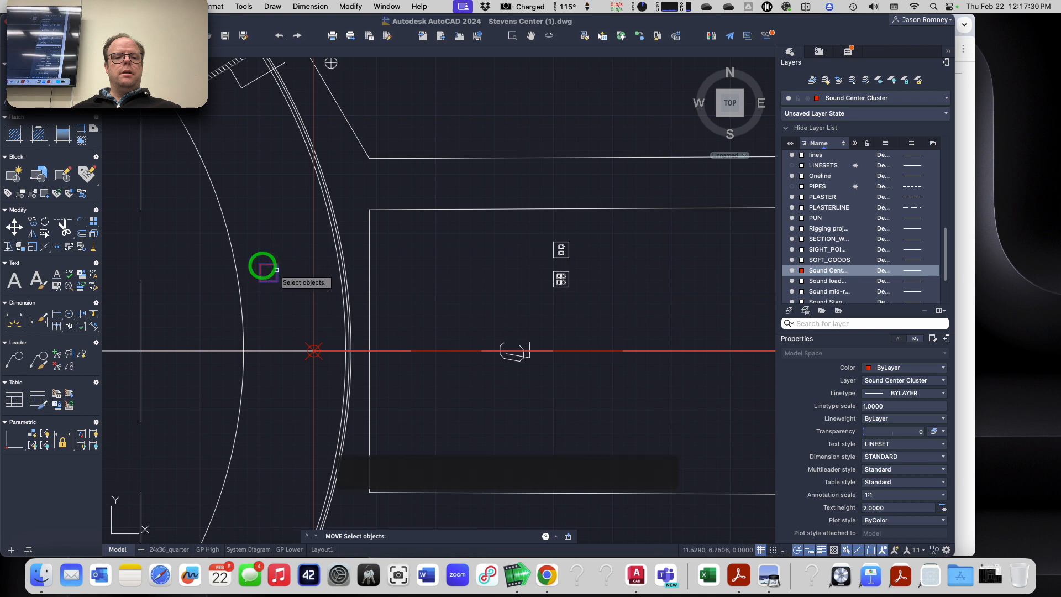
pyautogui.press('Return')
pyautogui.click(266, 266)
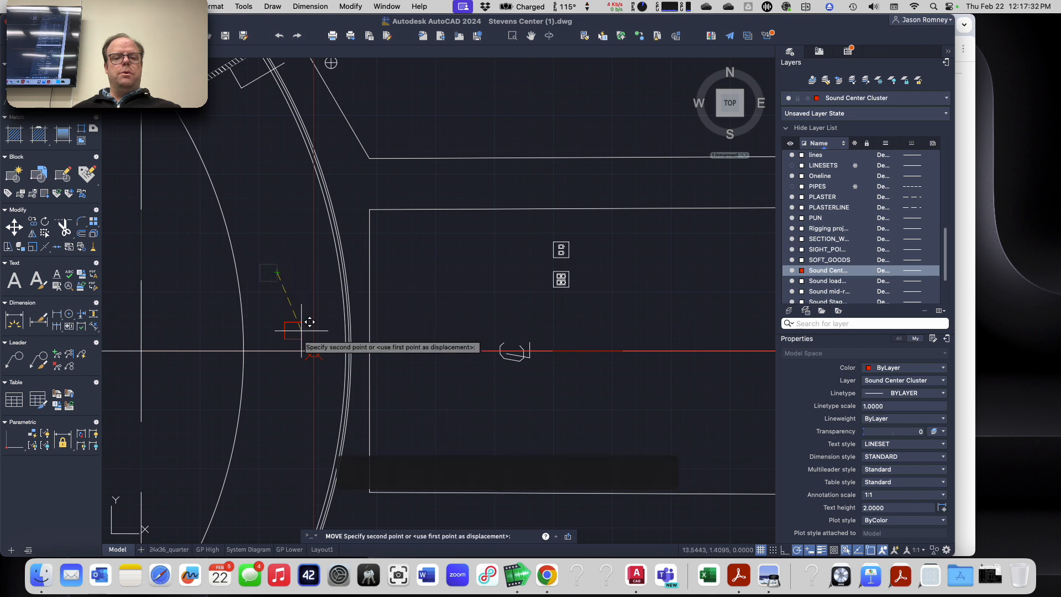
pyautogui.click(314, 350)
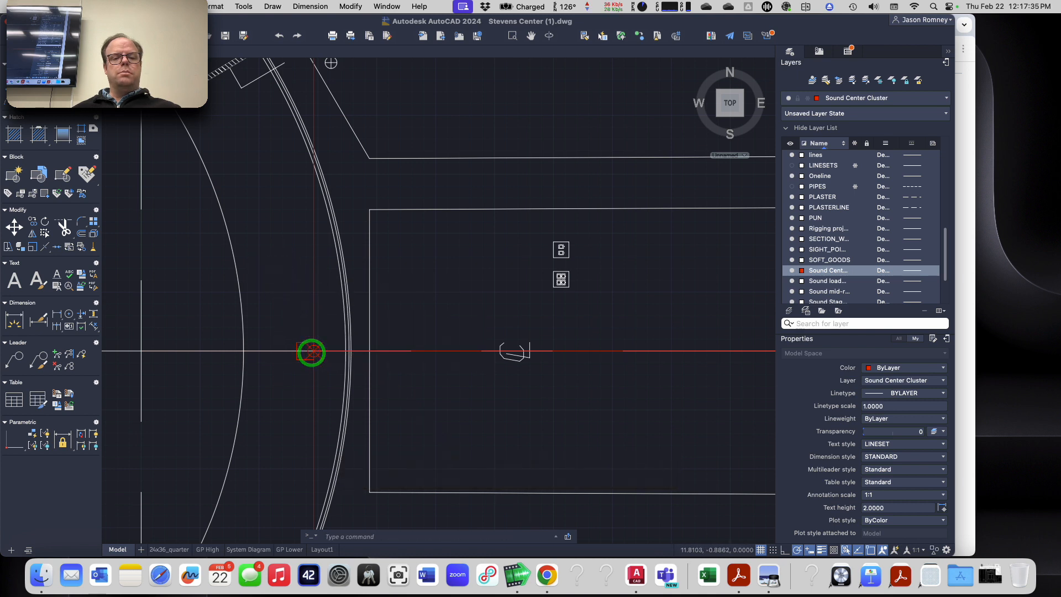
# Step: Fill the loudspeaker square with a solid hatch using its outline as the boundary
pyautogui.scroll(5, 280, 359)
pyautogui.write('hatch')
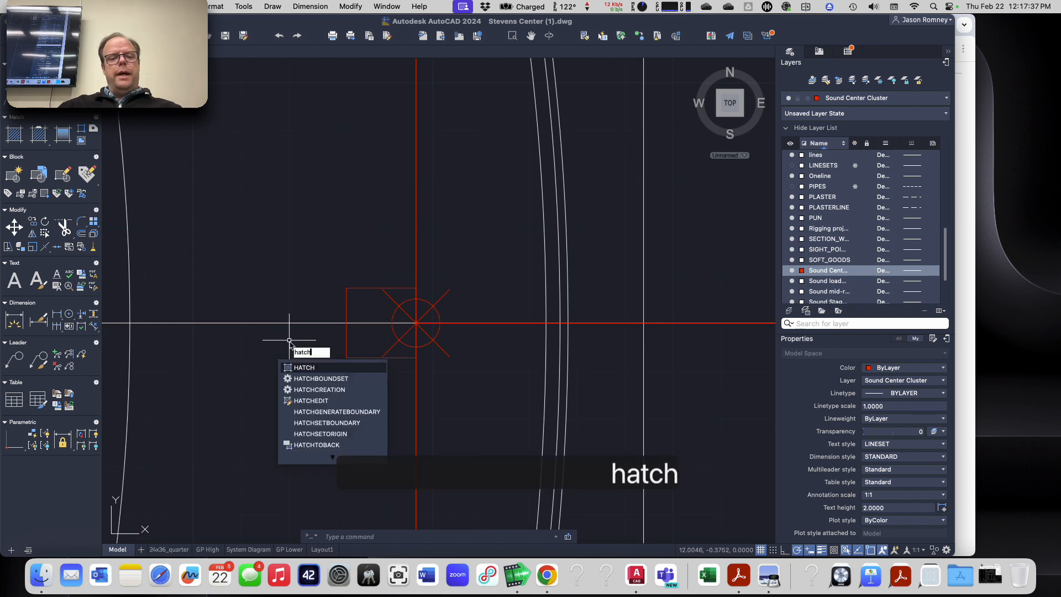
pyautogui.press('Return')
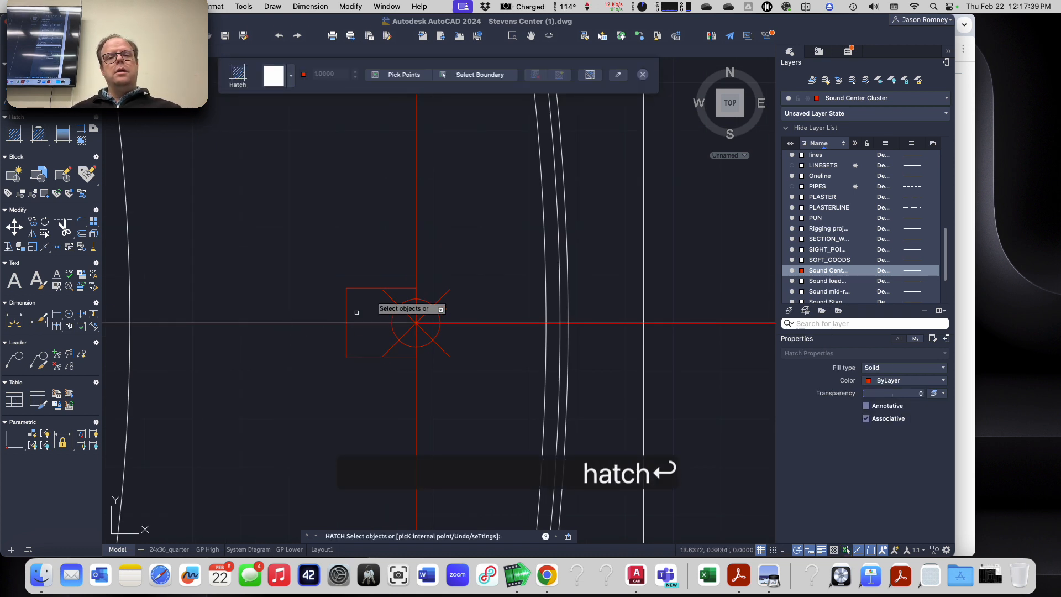
pyautogui.click(491, 74)
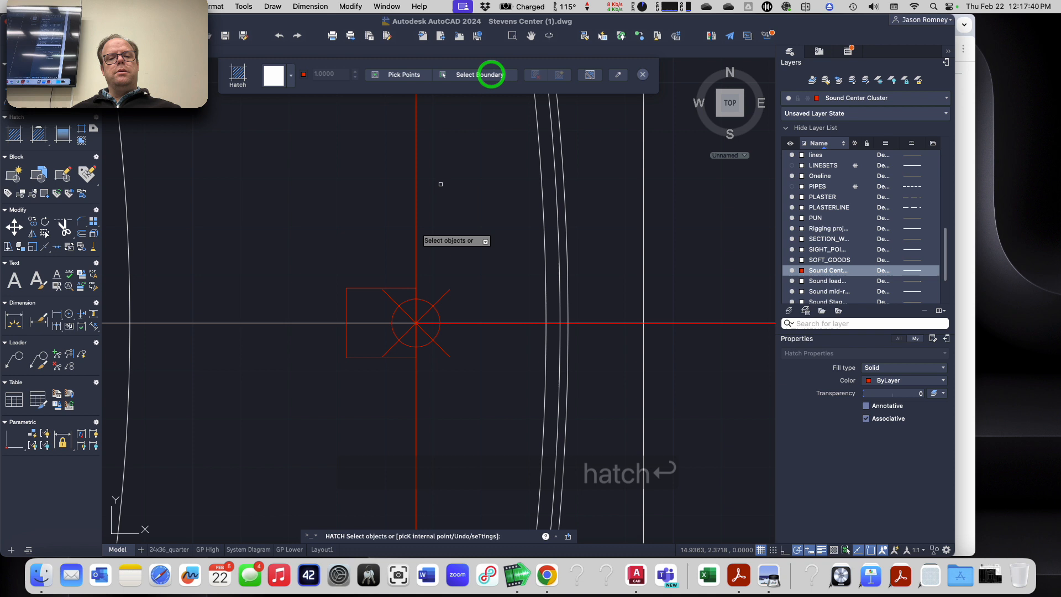
pyautogui.click(368, 288)
pyautogui.press('Escape')
pyautogui.press('Escape')
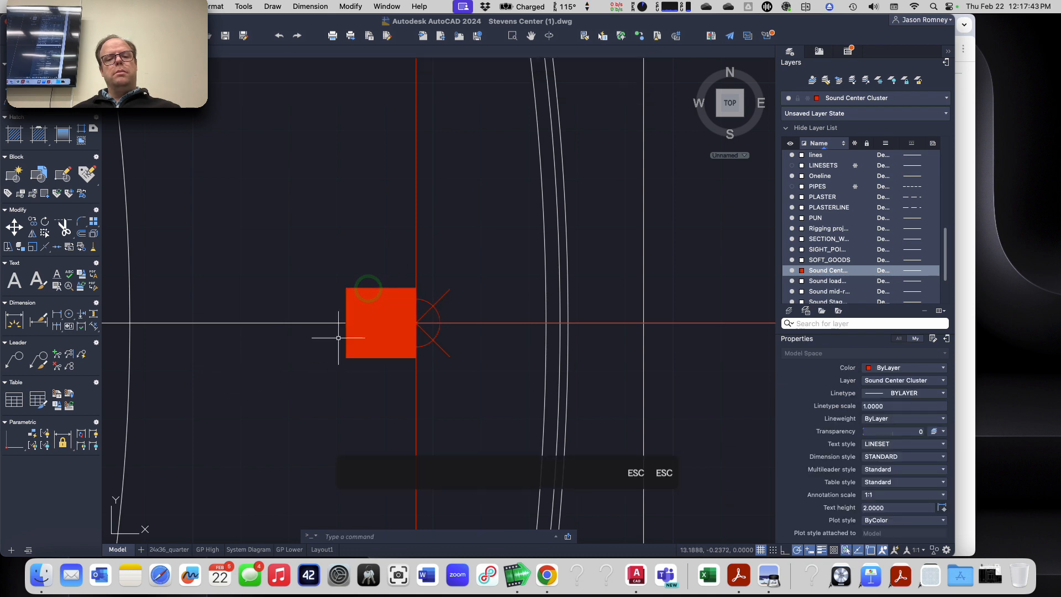
# Step: Erase the point marker at the front of the filled loudspeaker square
pyautogui.click(444, 294)
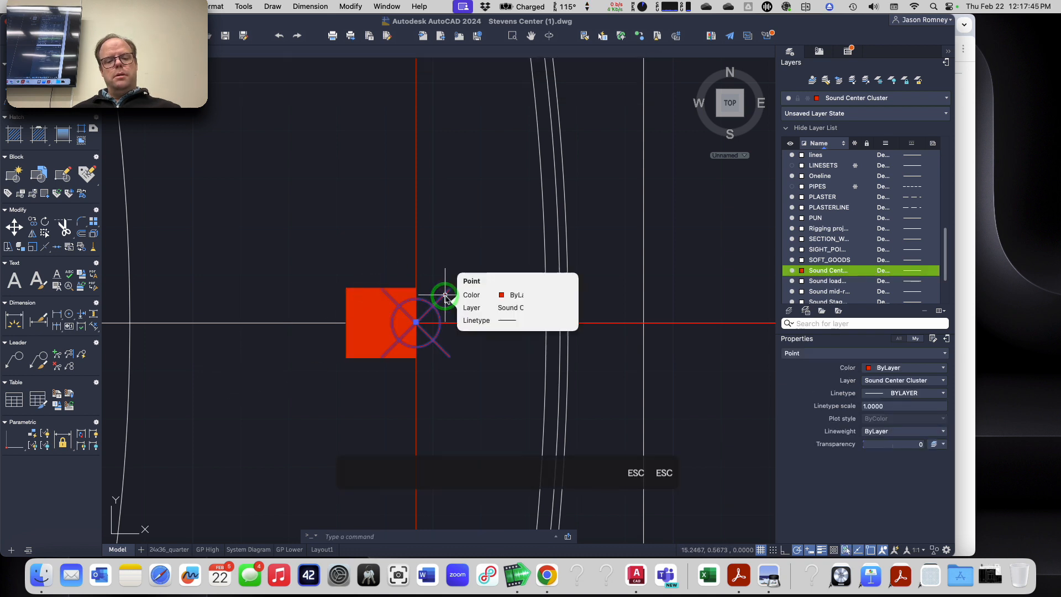
pyautogui.write('e')
pyautogui.press('space')
pyautogui.scroll(-4, 429, 321)
pyautogui.scroll(-5, 428, 321)
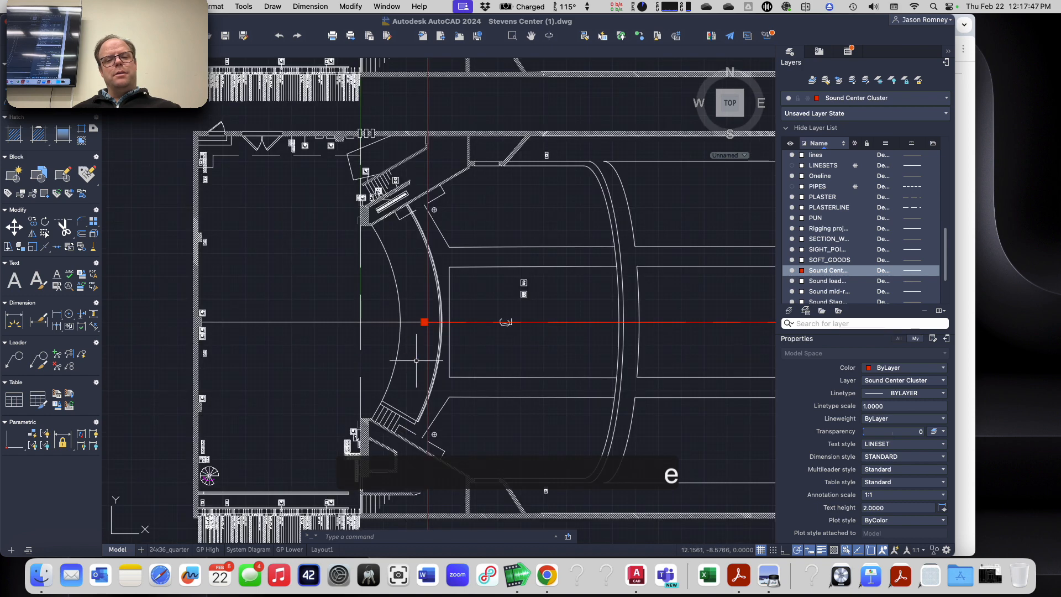
# Step: Examine the center cluster loudspeaker, its aim line and the aim point at the spot booth in the lower floor plan
pyautogui.scroll(3, 450, 344)
pyautogui.moveTo(450, 344); pyautogui.dragTo(303, 346, button='middle')
pyautogui.scroll(-2, 303, 346)
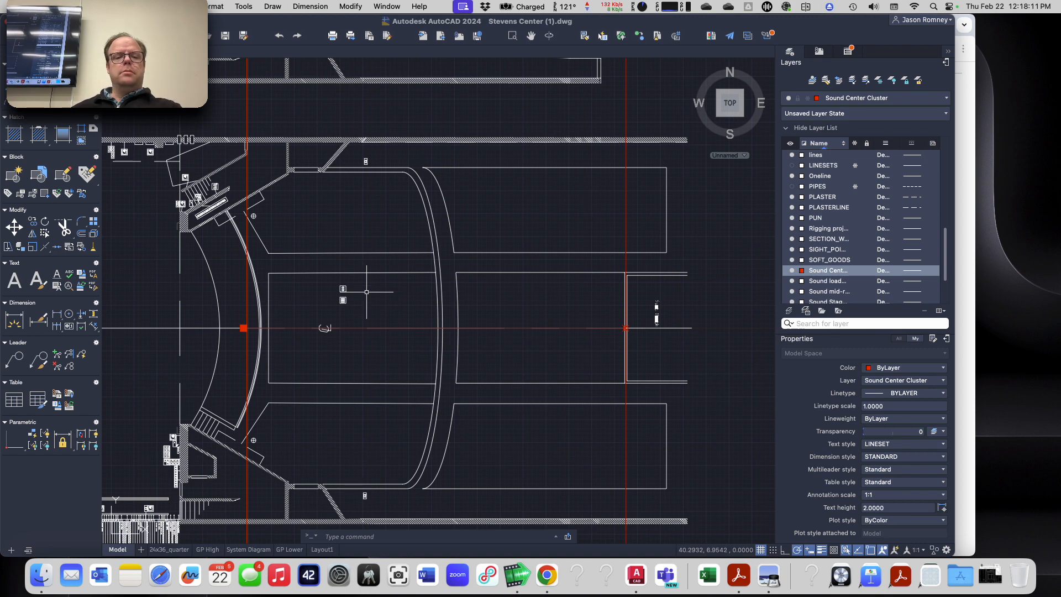
pyautogui.scroll(3, 246, 329)
pyautogui.scroll(-1, 277, 338)
pyautogui.scroll(-2, 329, 351)
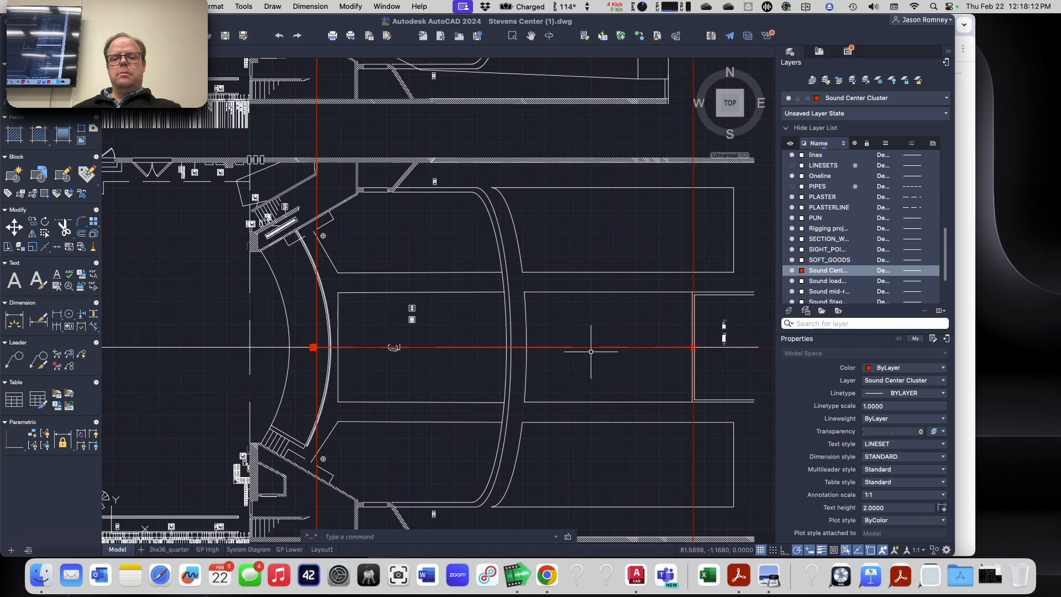
pyautogui.scroll(6, 695, 350)
pyautogui.scroll(-4, 495, 389)
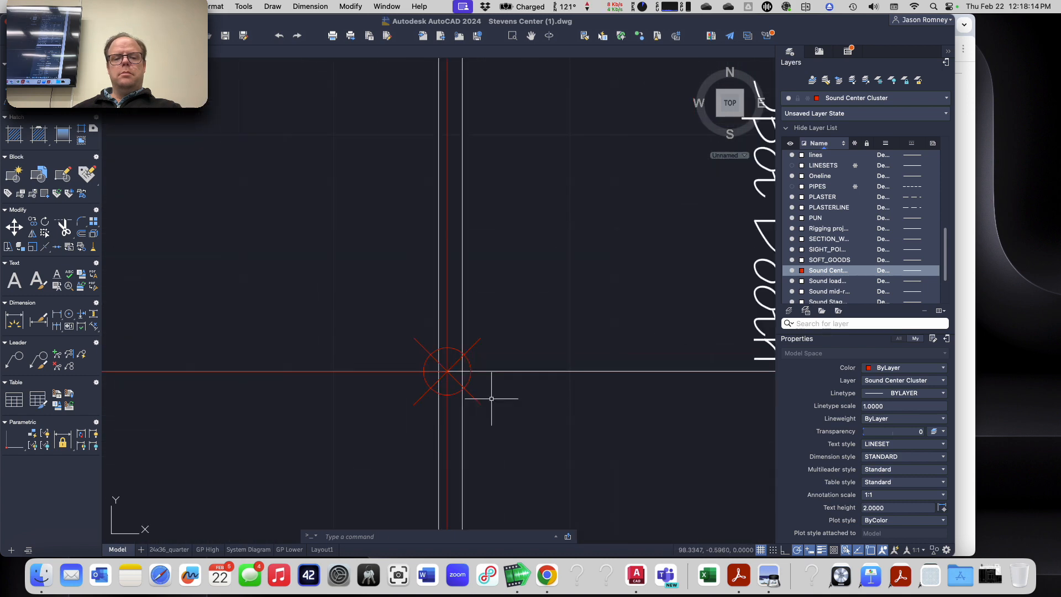
pyautogui.scroll(-2, 417, 394)
pyautogui.scroll(-2, 308, 421)
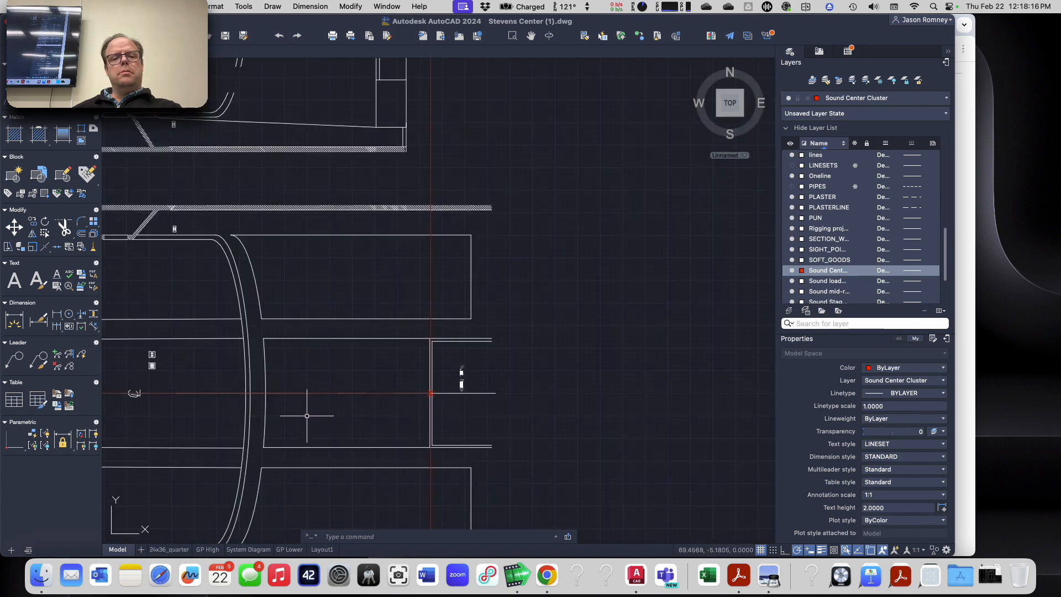
pyautogui.scroll(-2, 308, 416)
pyautogui.moveTo(308, 414); pyautogui.dragTo(497, 382, button='middle')
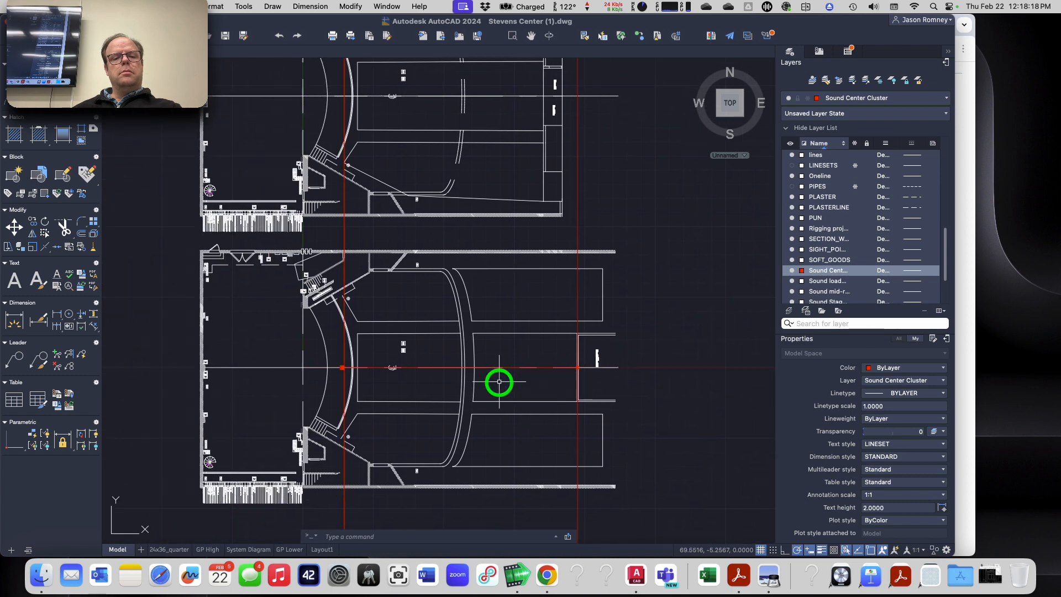
pyautogui.scroll(2, 500, 382)
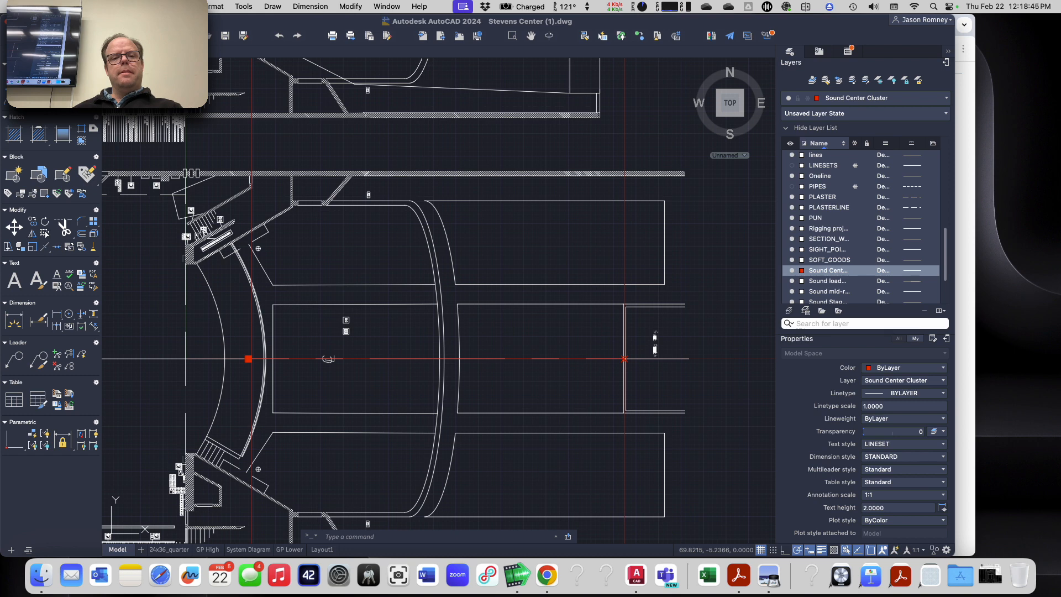
pyautogui.scroll(-4, 497, 376)
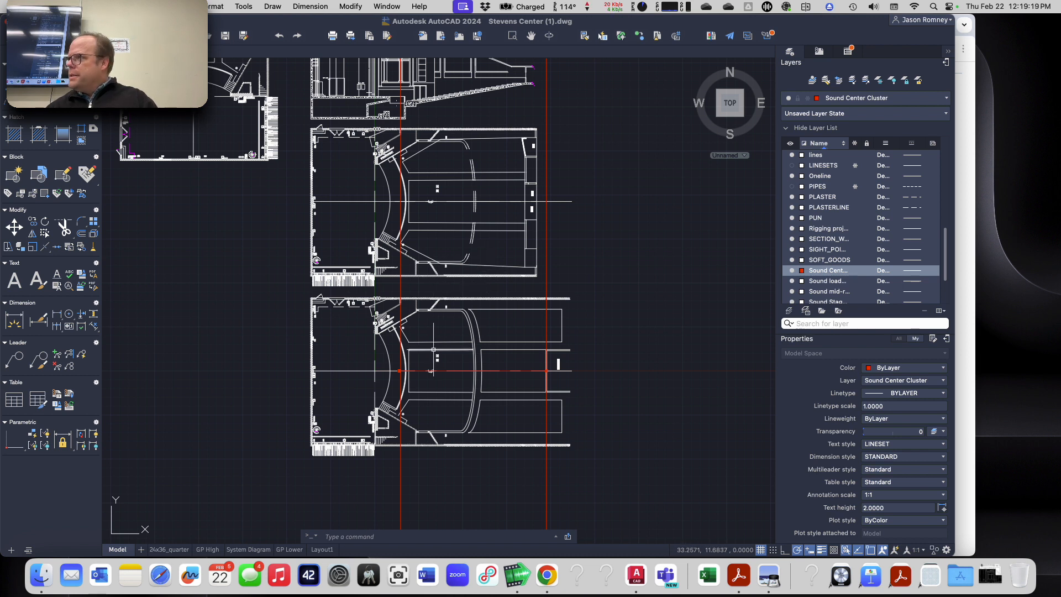
pyautogui.moveTo(434, 351)
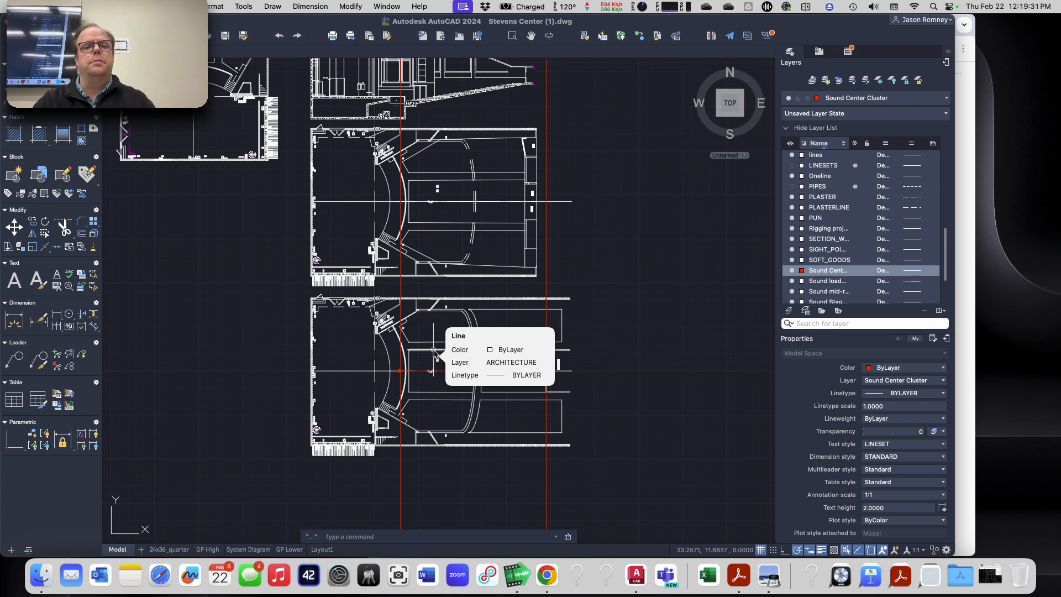
pyautogui.scroll(-2, 389, 233)
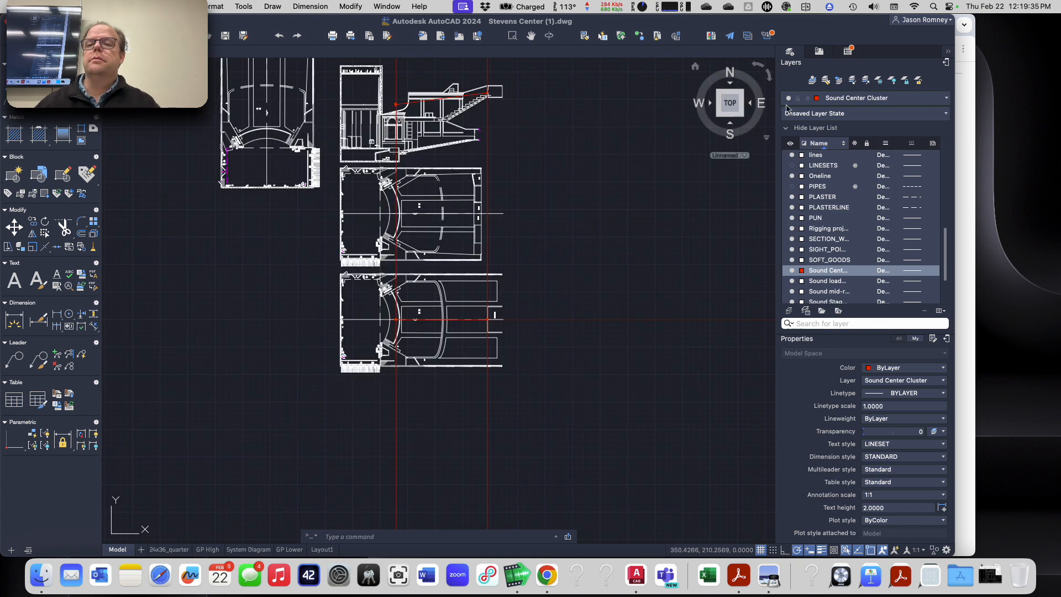
# Step: Create a layer named Sound Front Fills and set its color to green
pyautogui.click(789, 310)
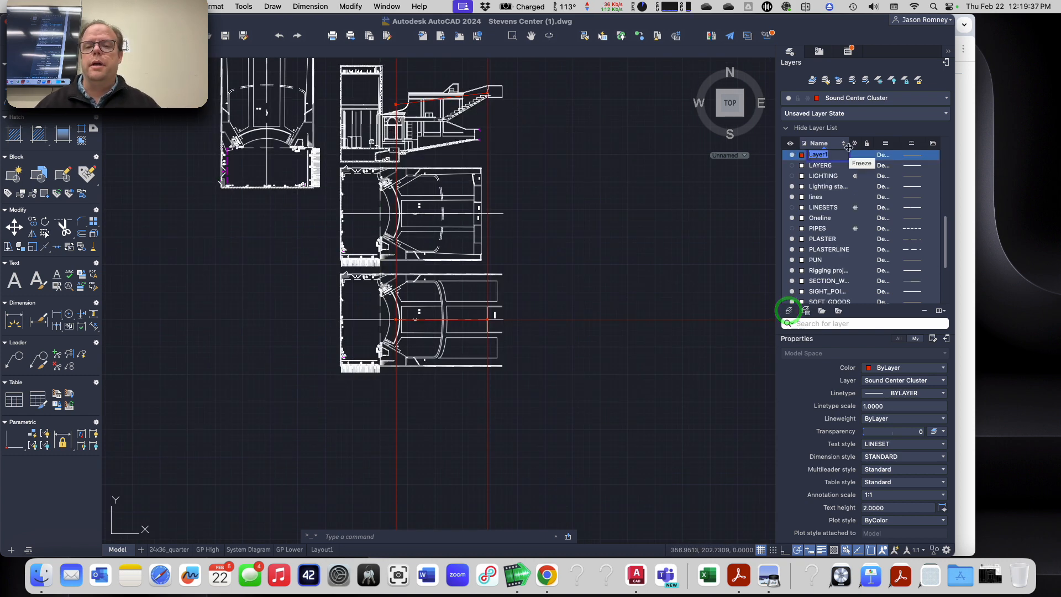
pyautogui.write('Sound')
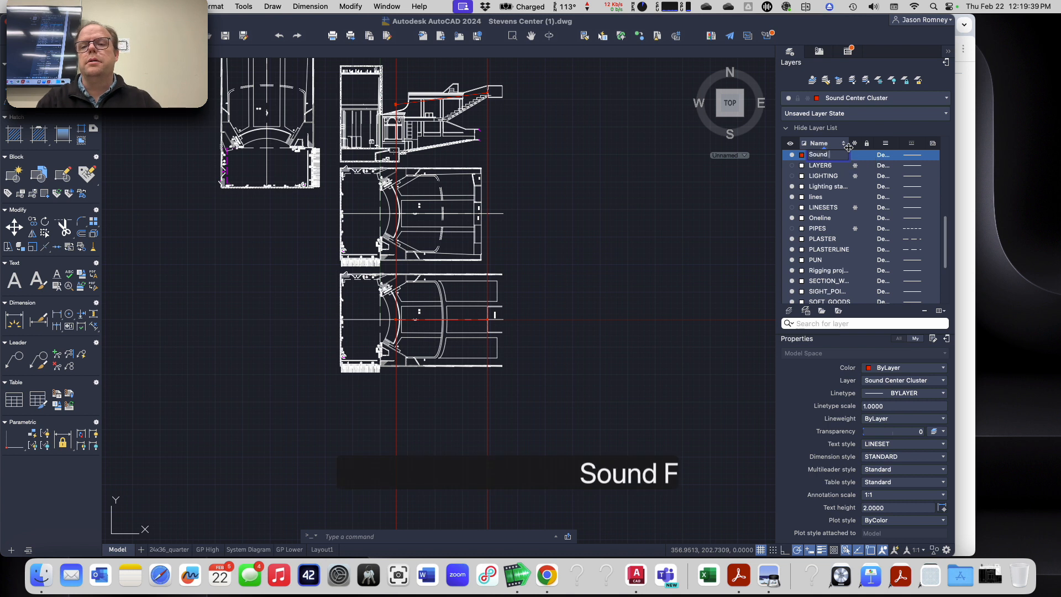
pyautogui.write(' Front Fills')
pyautogui.press('Return')
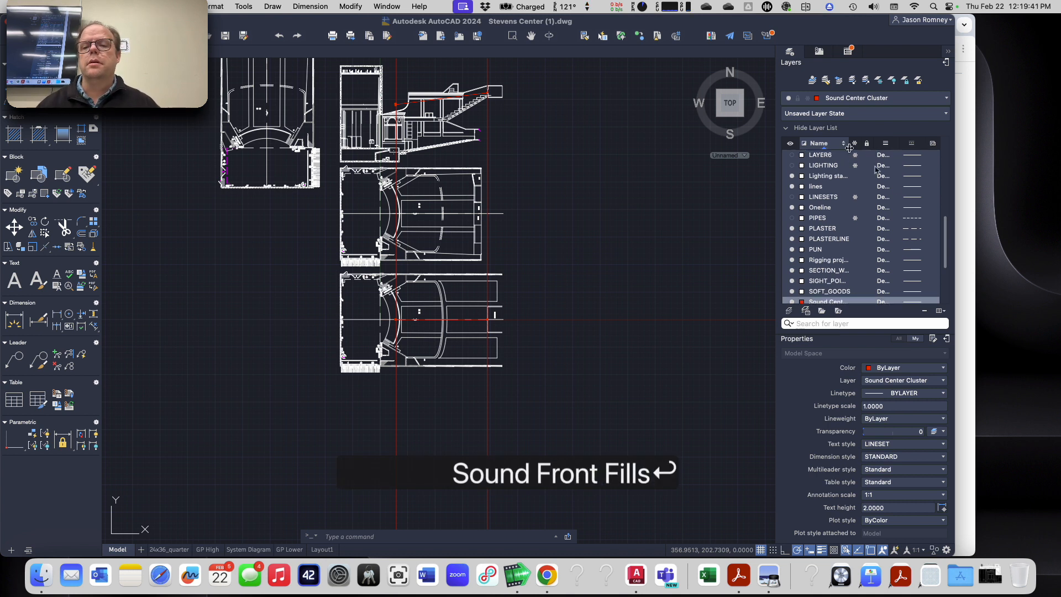
pyautogui.scroll(-2, 823, 274)
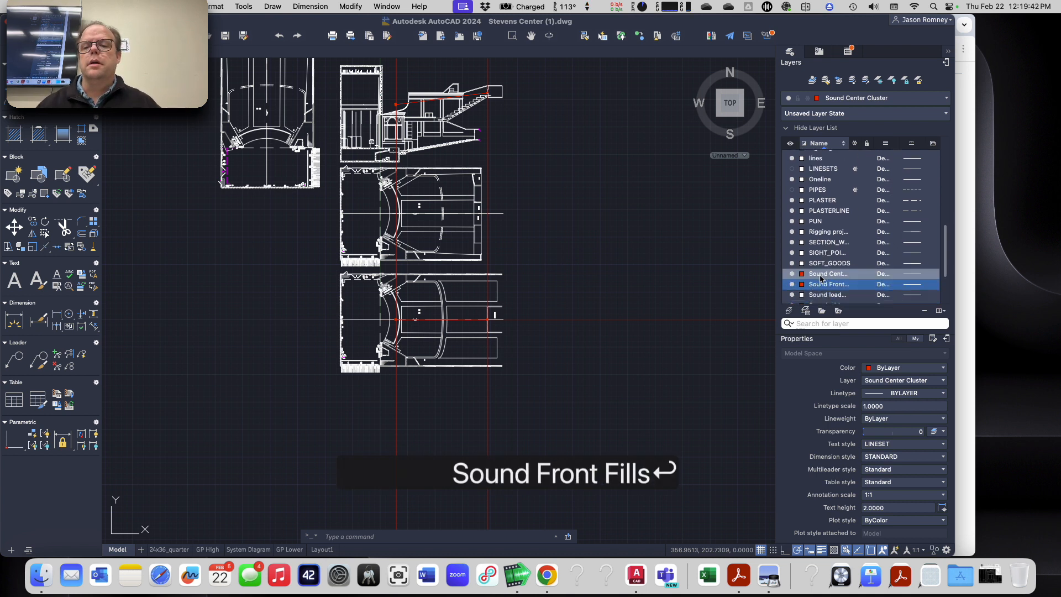
pyautogui.click(803, 284)
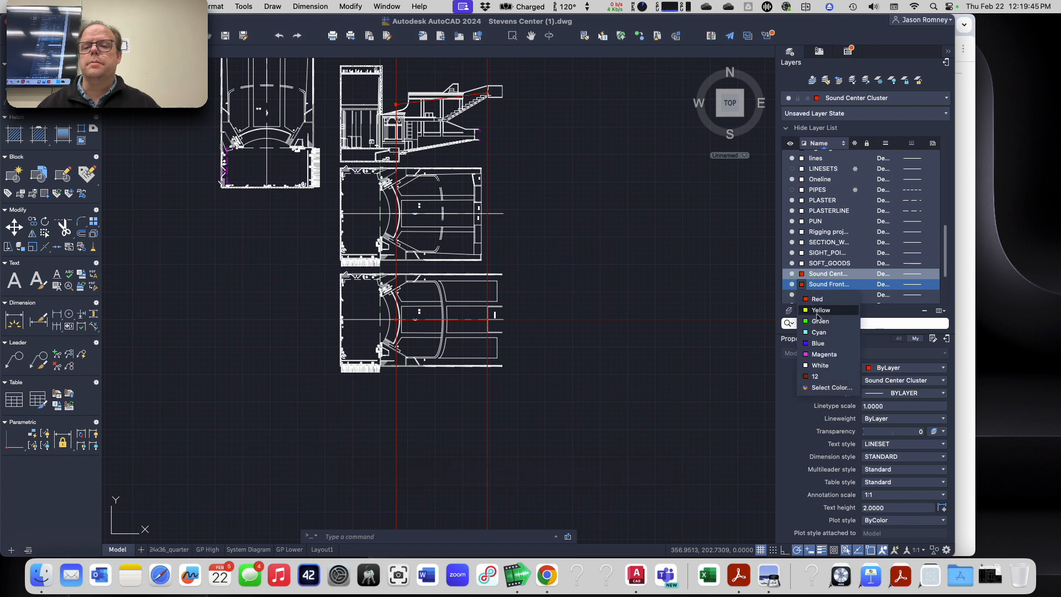
pyautogui.click(819, 320)
# Step: Make Sound Front Fills the current layer
pyautogui.click(859, 99)
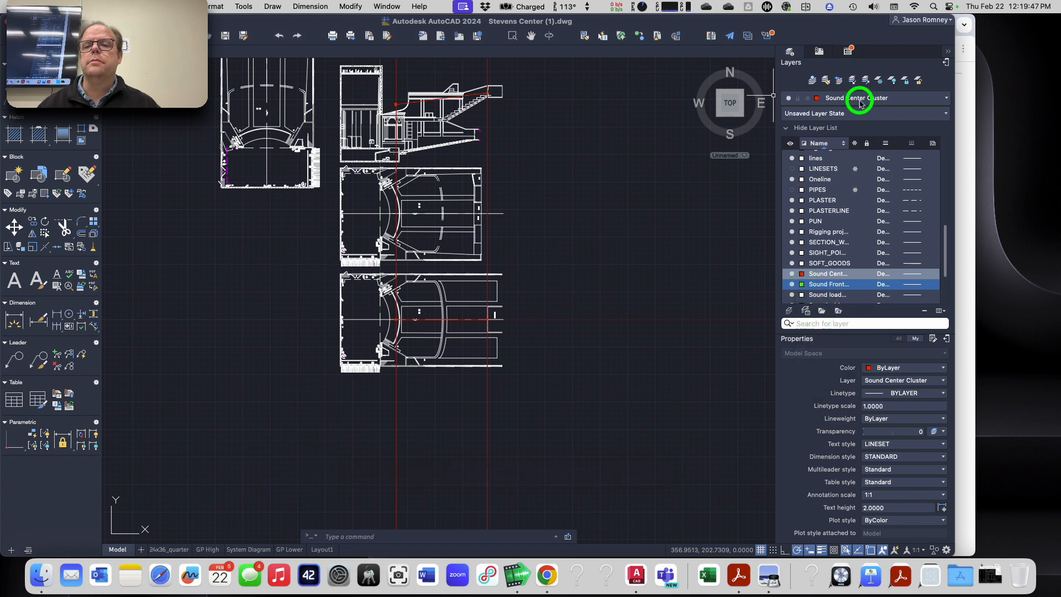
pyautogui.click(851, 499)
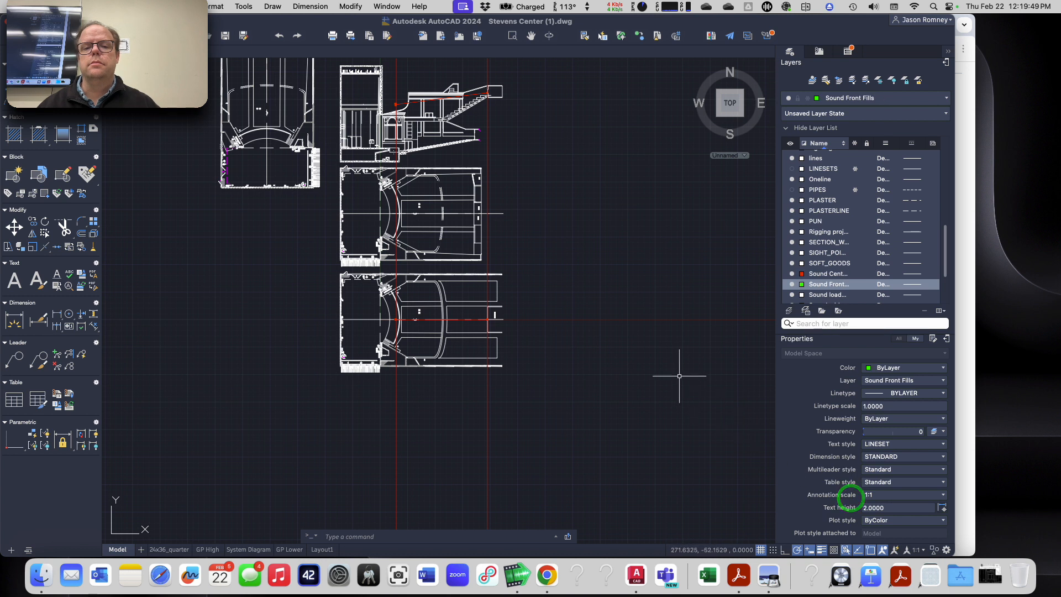
pyautogui.press('Escape')
pyautogui.press('Escape')
pyautogui.press('Escape')
pyautogui.press('Escape')
pyautogui.press('Escape')
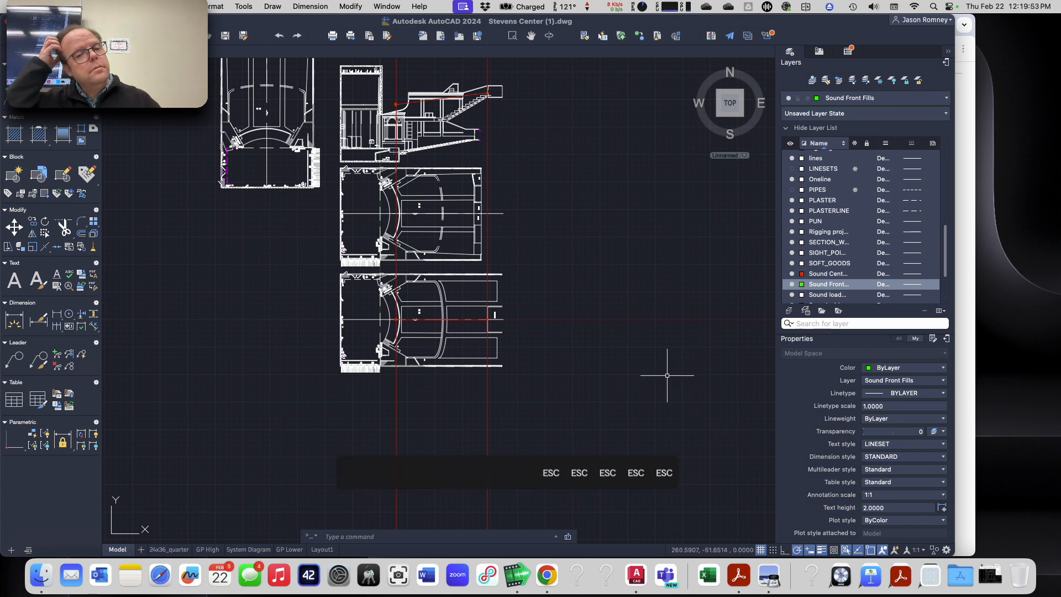
pyautogui.scroll(4, 463, 329)
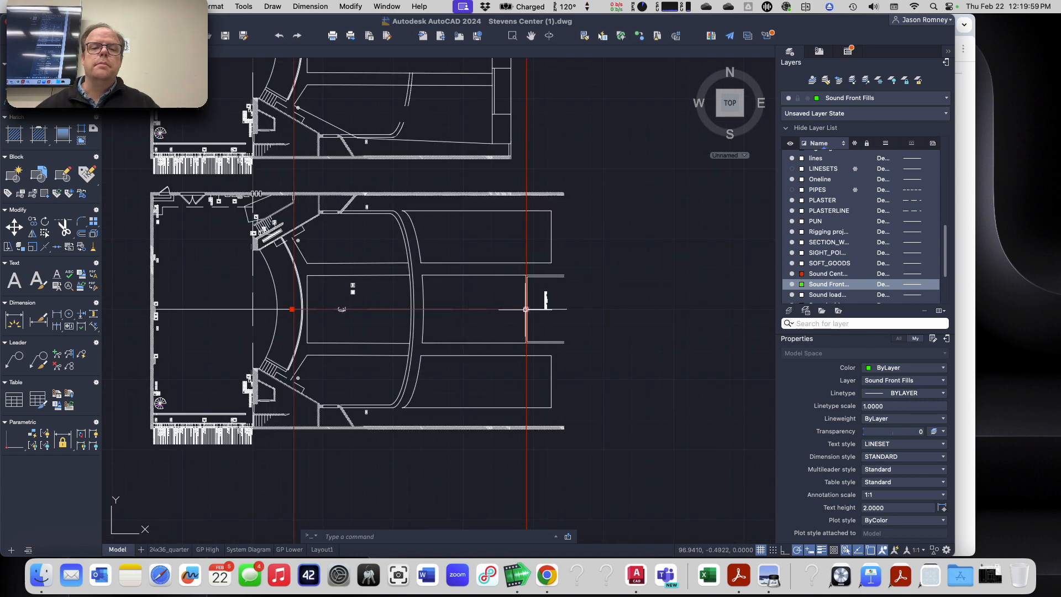
pyautogui.moveTo(526, 310)
pyautogui.scroll(4, 526, 311)
pyautogui.scroll(-2, 526, 310)
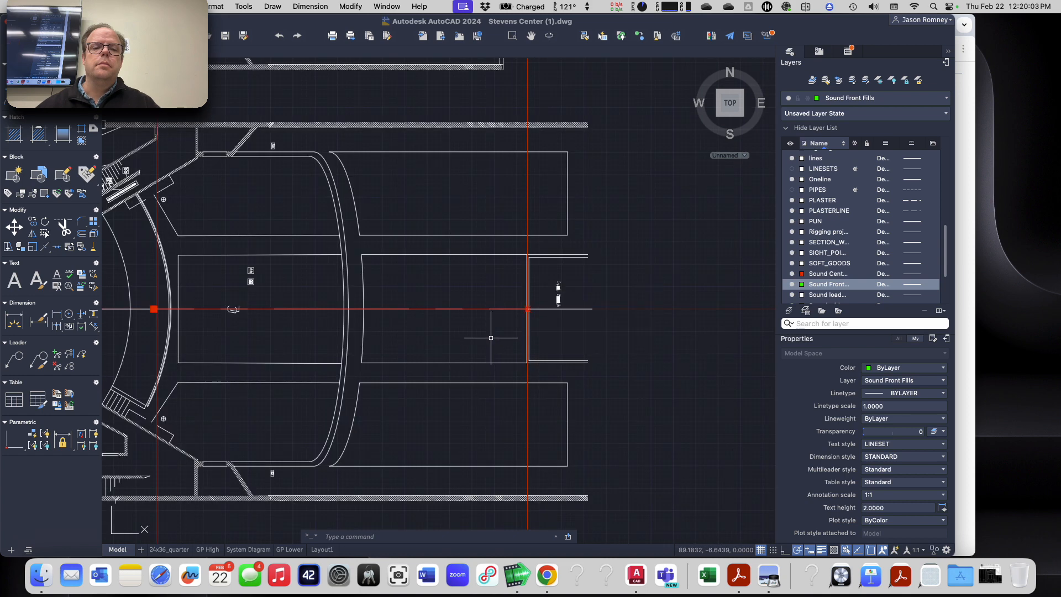
# Step: Set the UCS origin on the stage floor beside the smoke pocket in the section, with X along the floor and Y upward
pyautogui.scroll(-5, 491, 337)
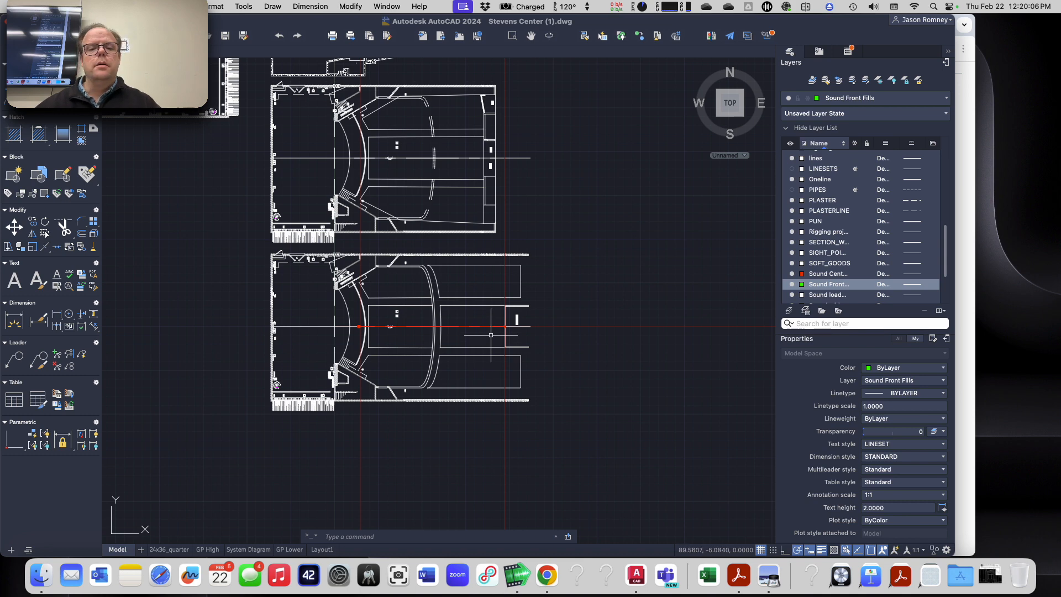
pyautogui.scroll(4, 491, 335)
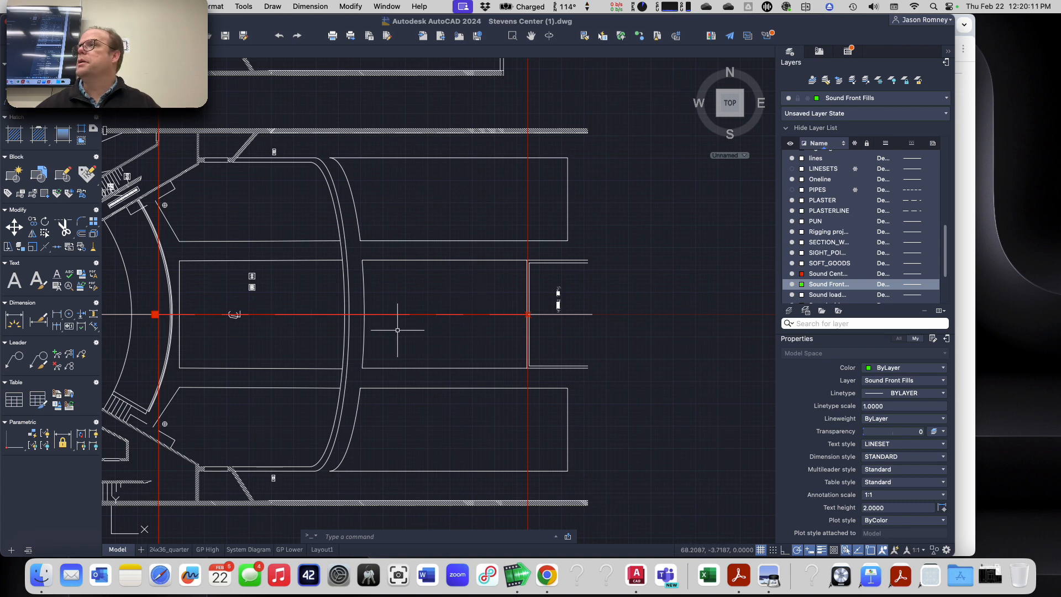
pyautogui.scroll(-2, 397, 331)
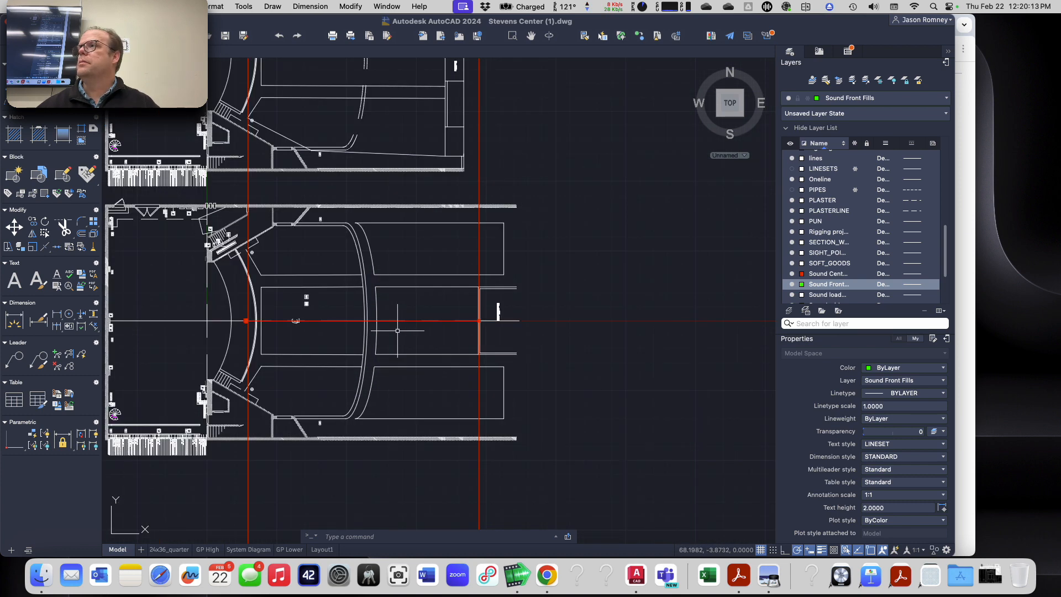
pyautogui.scroll(-5, 397, 331)
pyautogui.scroll(5, 354, 287)
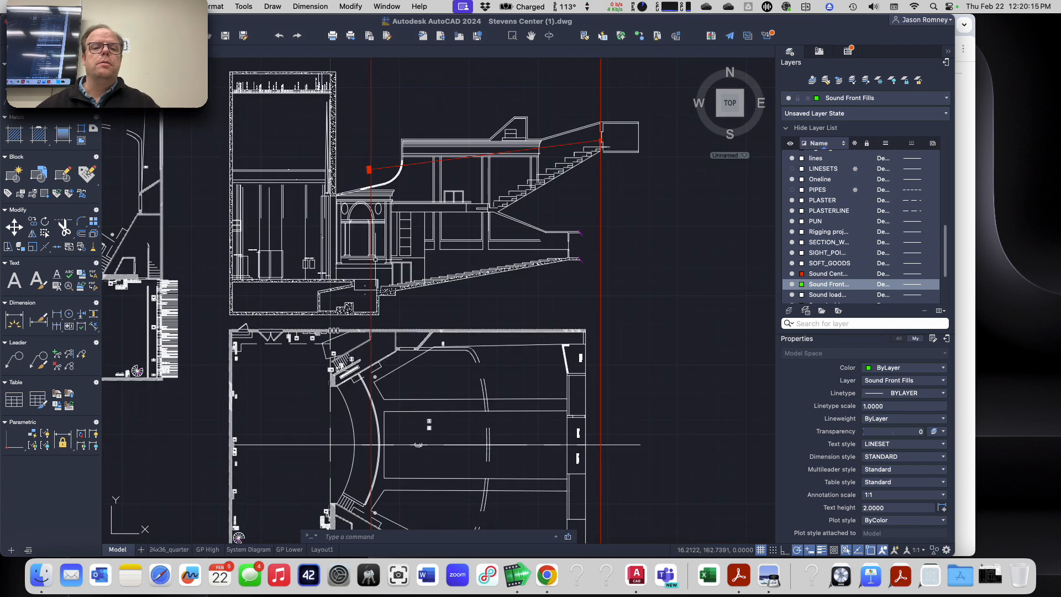
pyautogui.scroll(2, 347, 271)
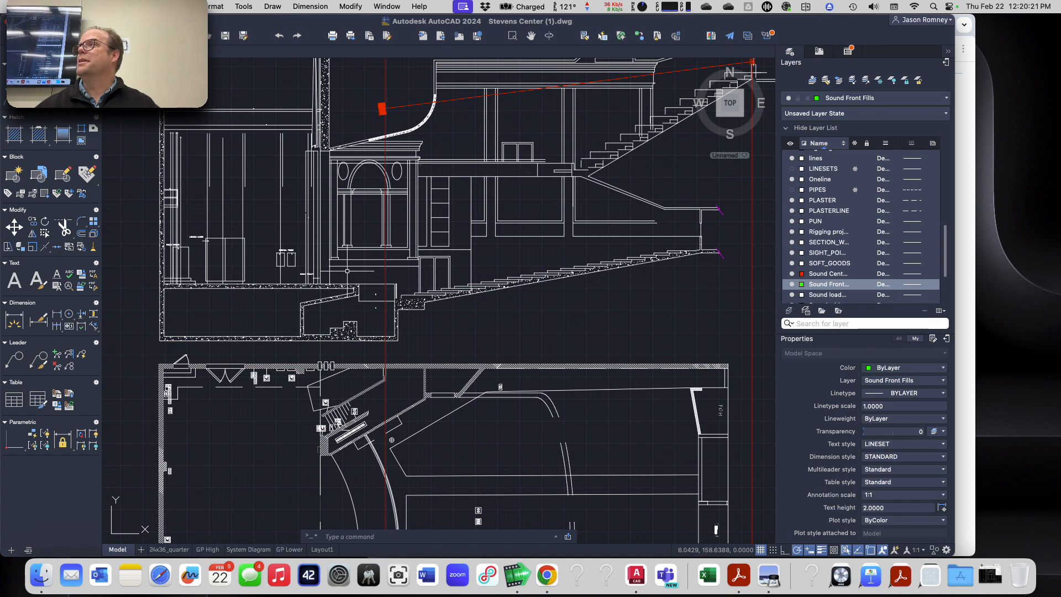
pyautogui.scroll(2, 286, 239)
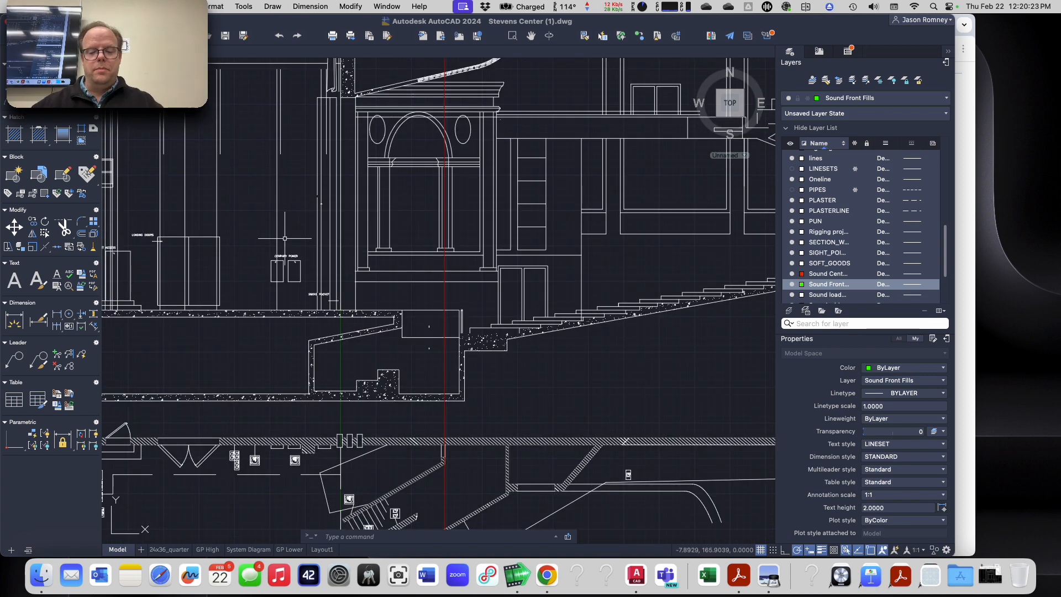
pyautogui.write('ucs')
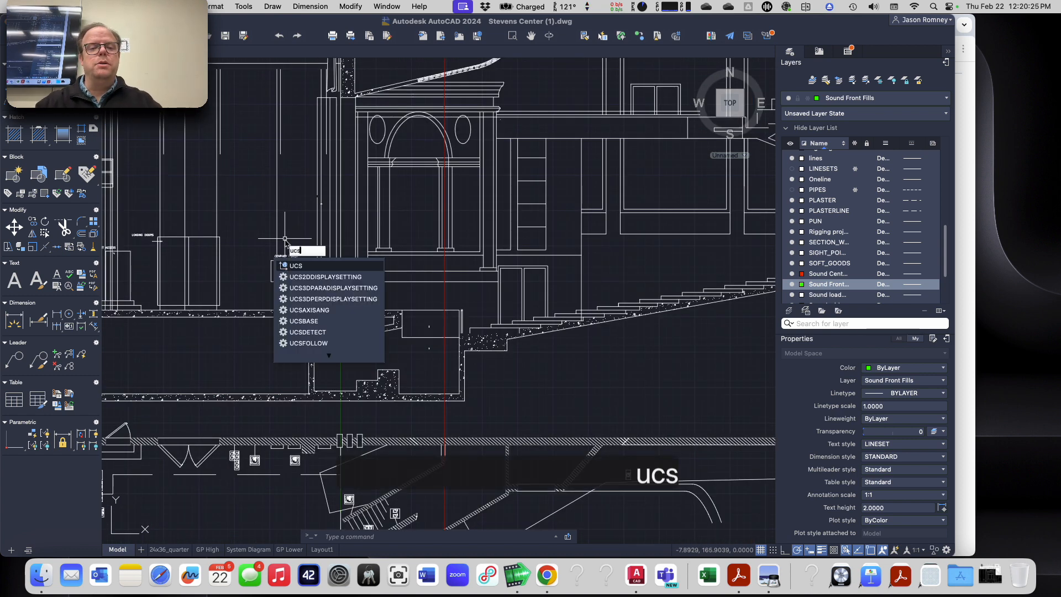
pyautogui.press('Return')
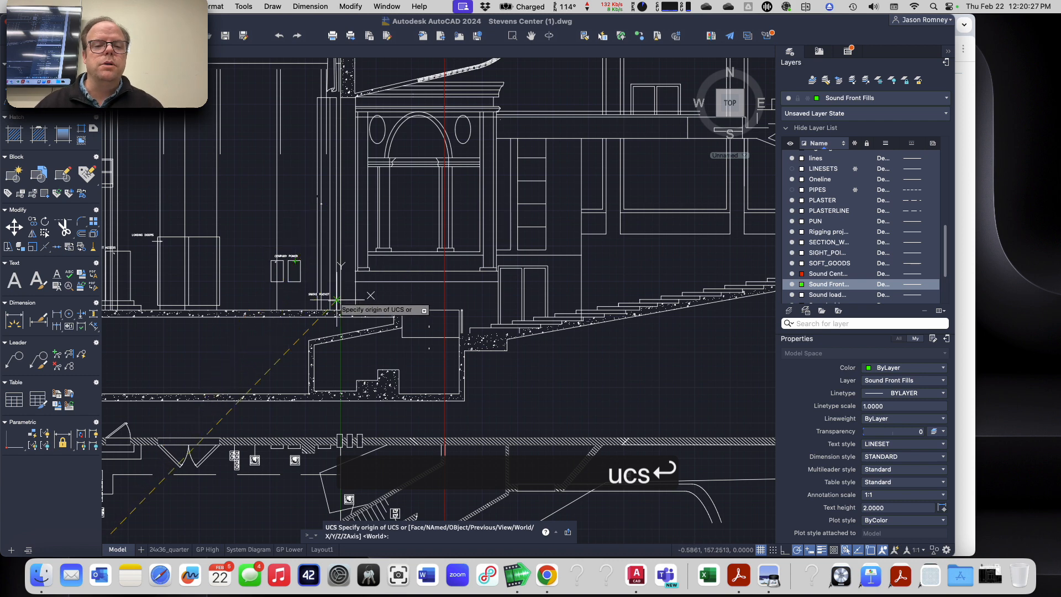
pyautogui.scroll(3, 336, 300)
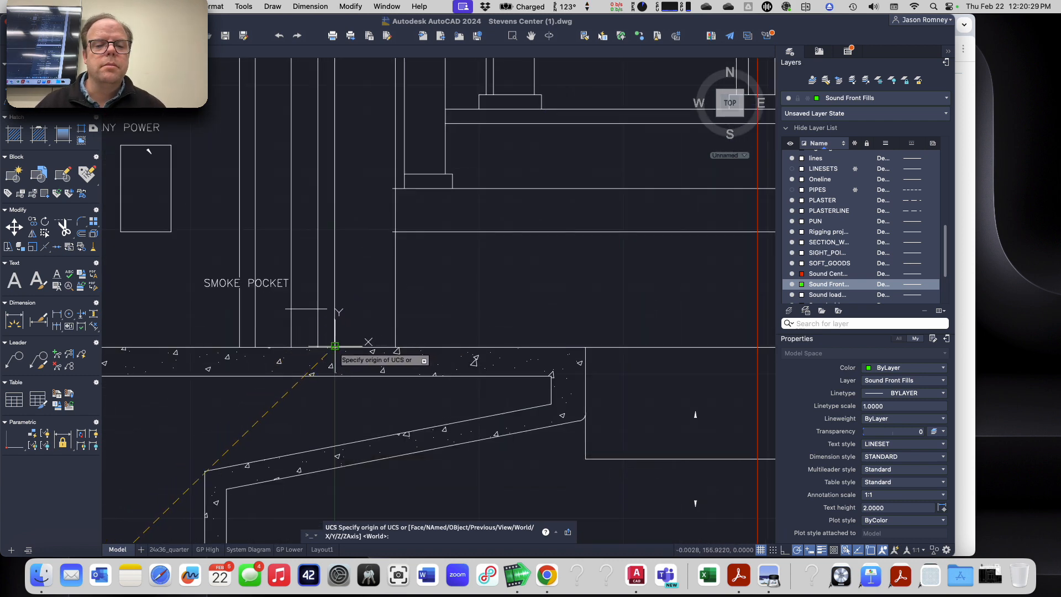
pyautogui.click(334, 347)
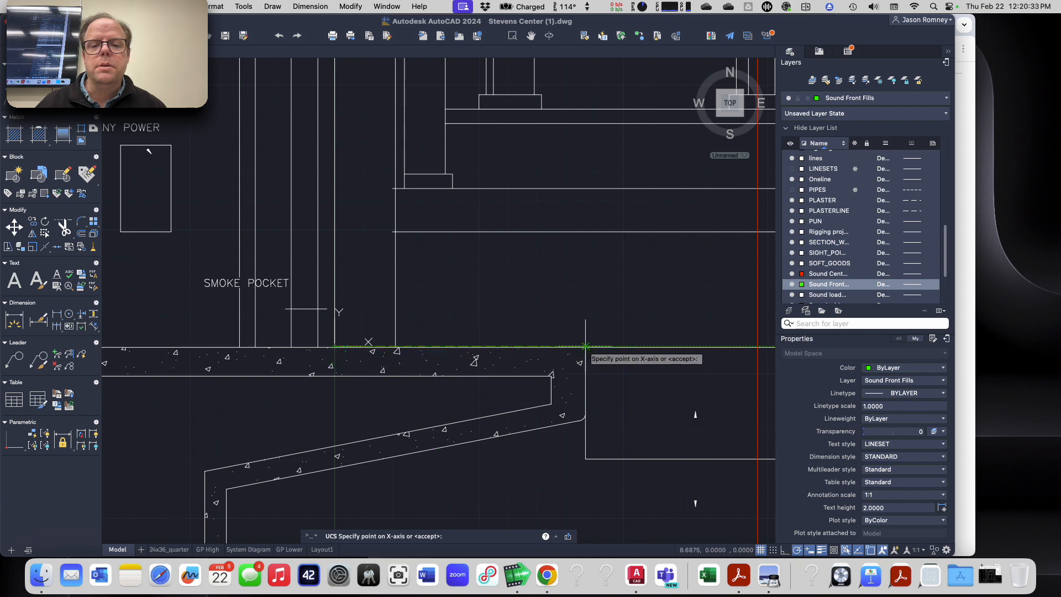
pyautogui.click(586, 347)
pyautogui.click(334, 177)
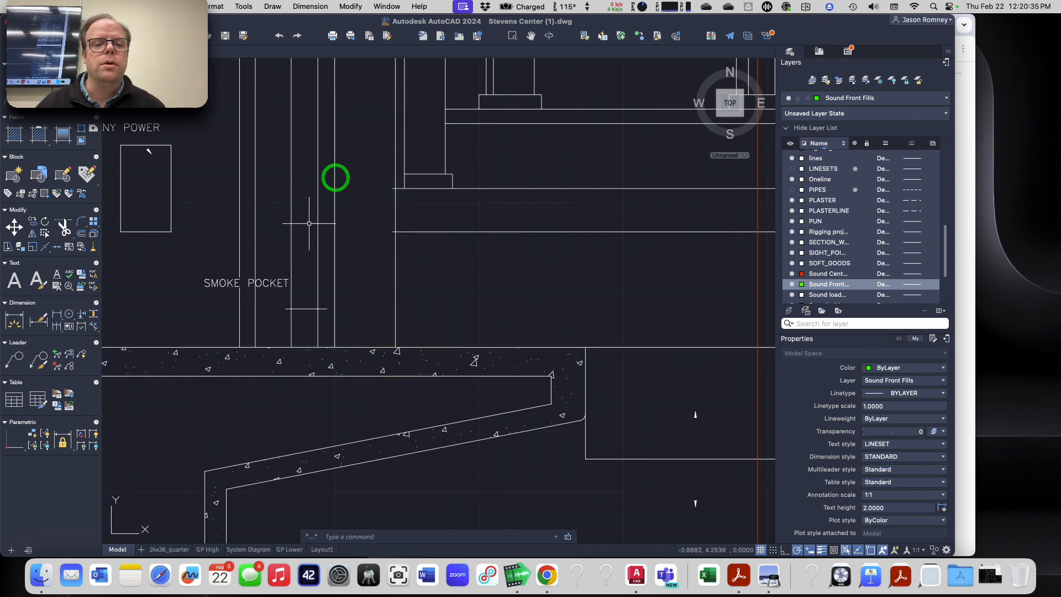
# Step: Look up the left front fill location in the Chrome assignment list and place its point at 9.5,-.0887 in the AutoCAD section
pyautogui.scroll(-6, 321, 227)
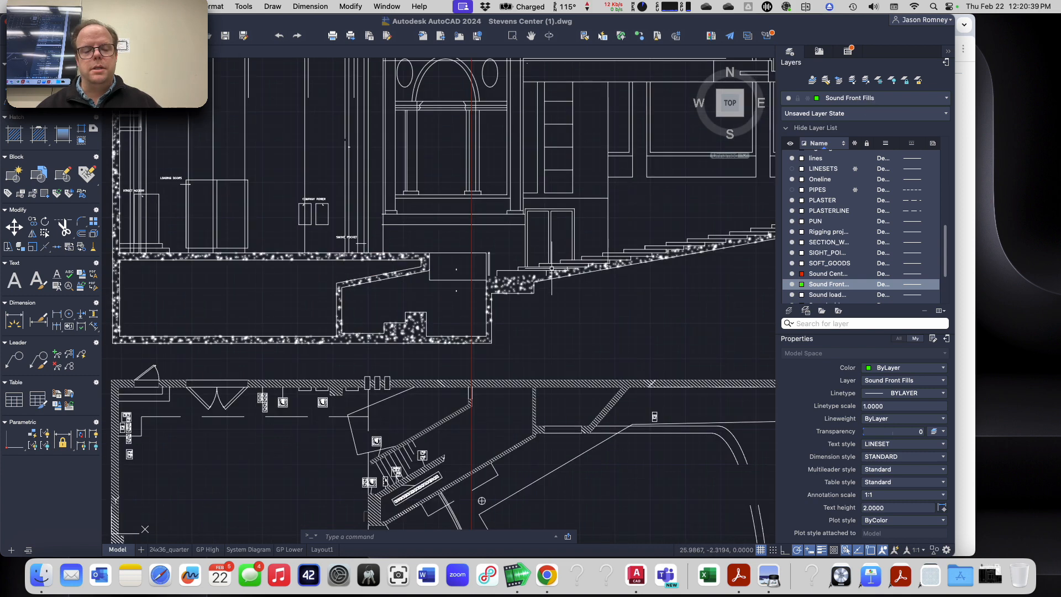
pyautogui.press('super+Tab')
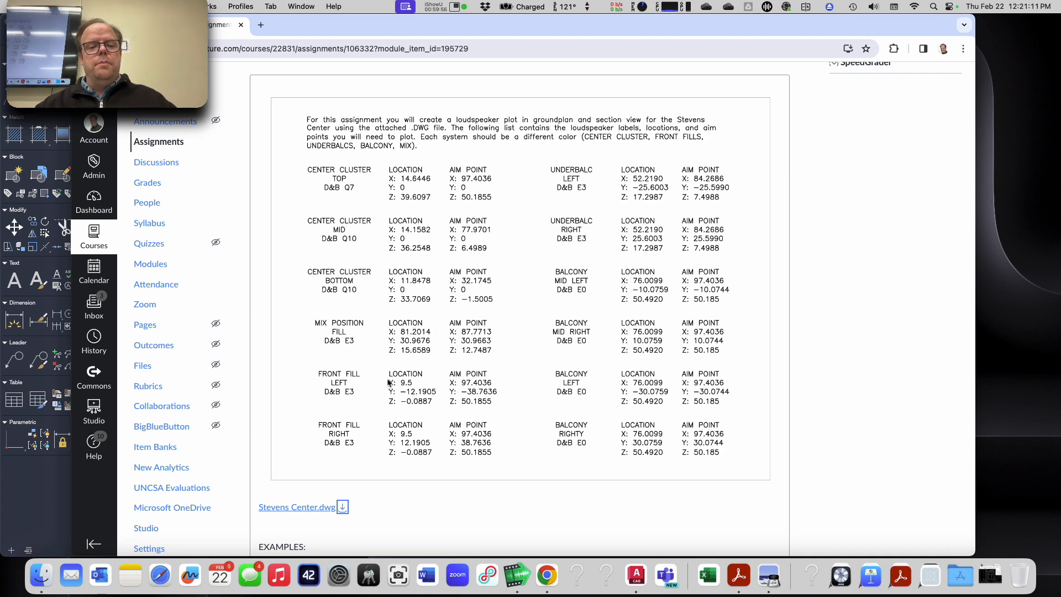
pyautogui.press('super+Tab')
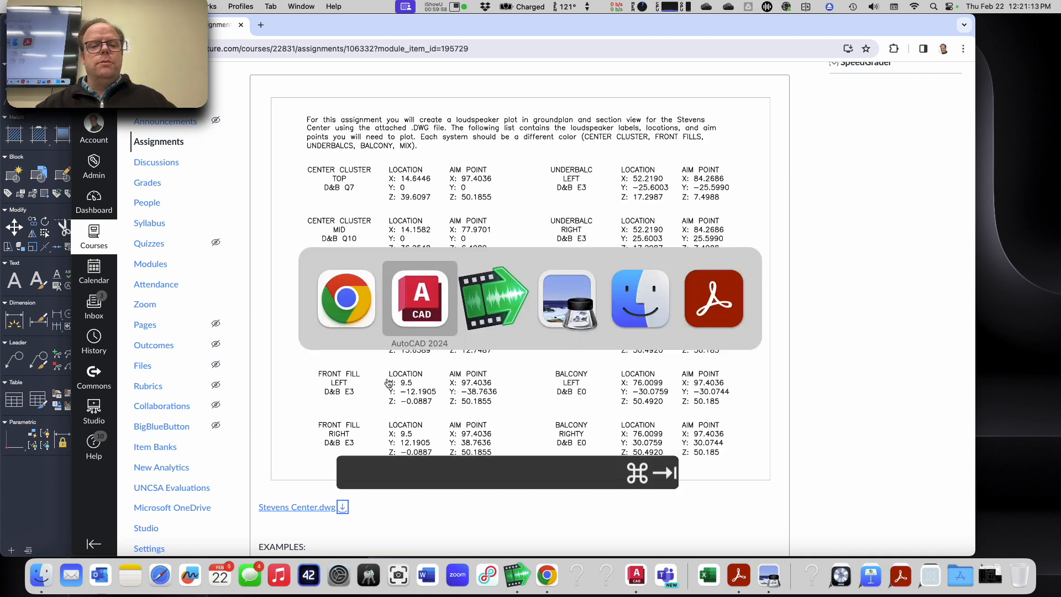
pyautogui.write('point')
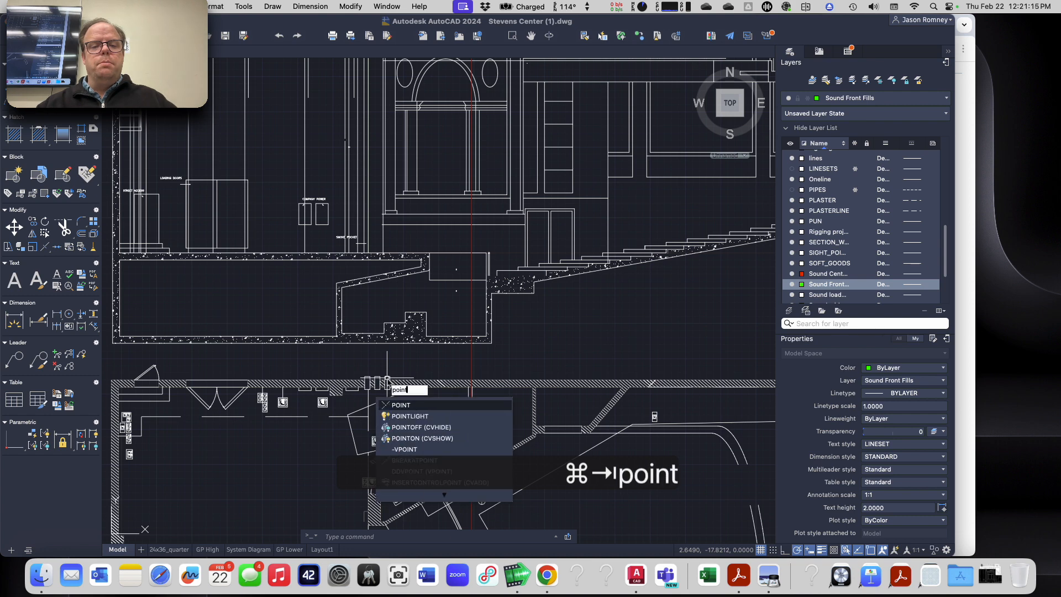
pyautogui.press('Return')
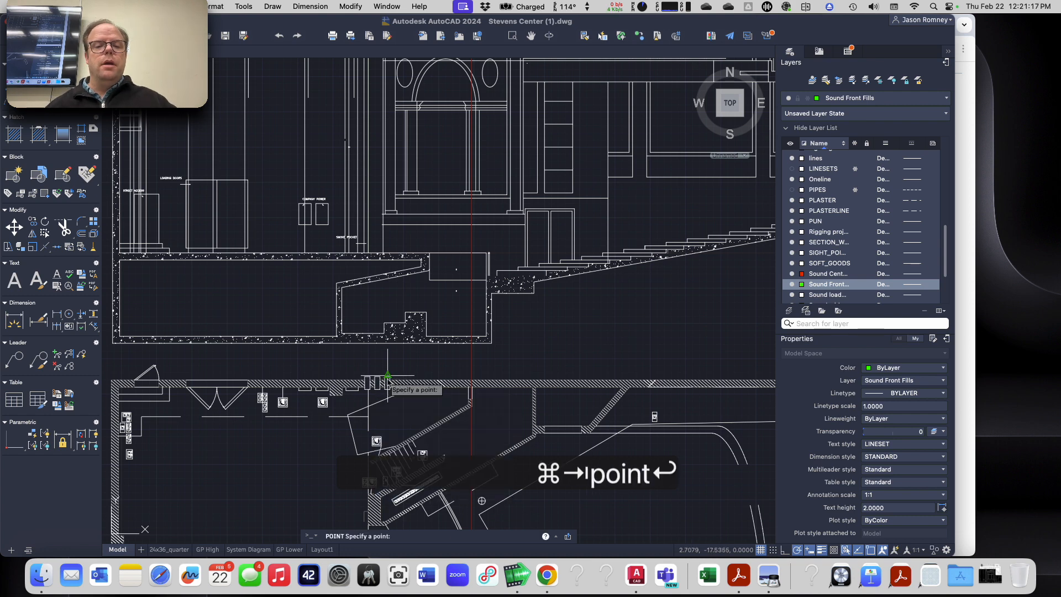
pyautogui.press('super+Tab')
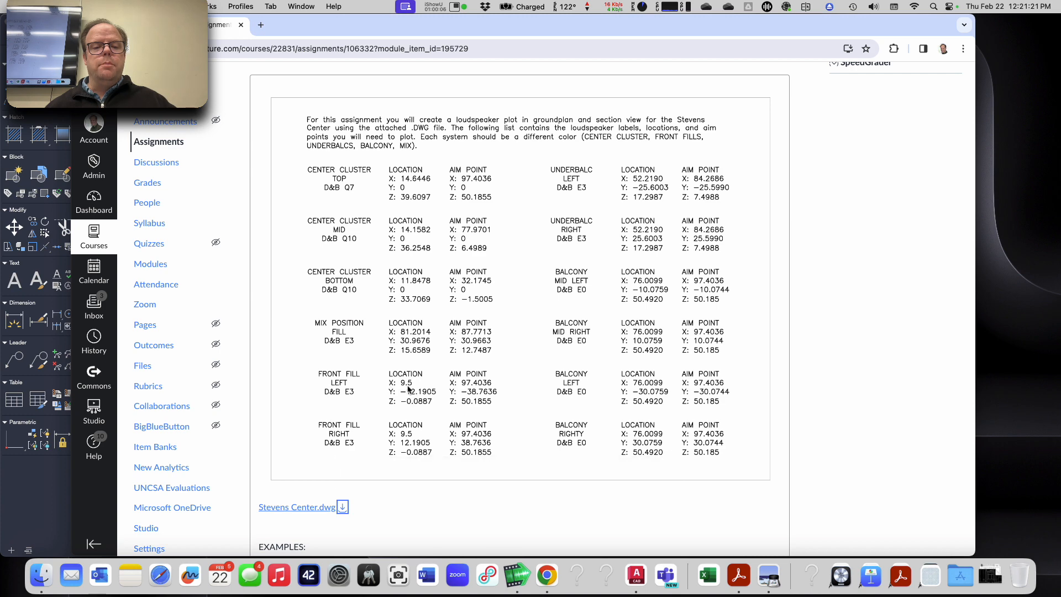
pyautogui.press('super+Tab')
pyautogui.write('9')
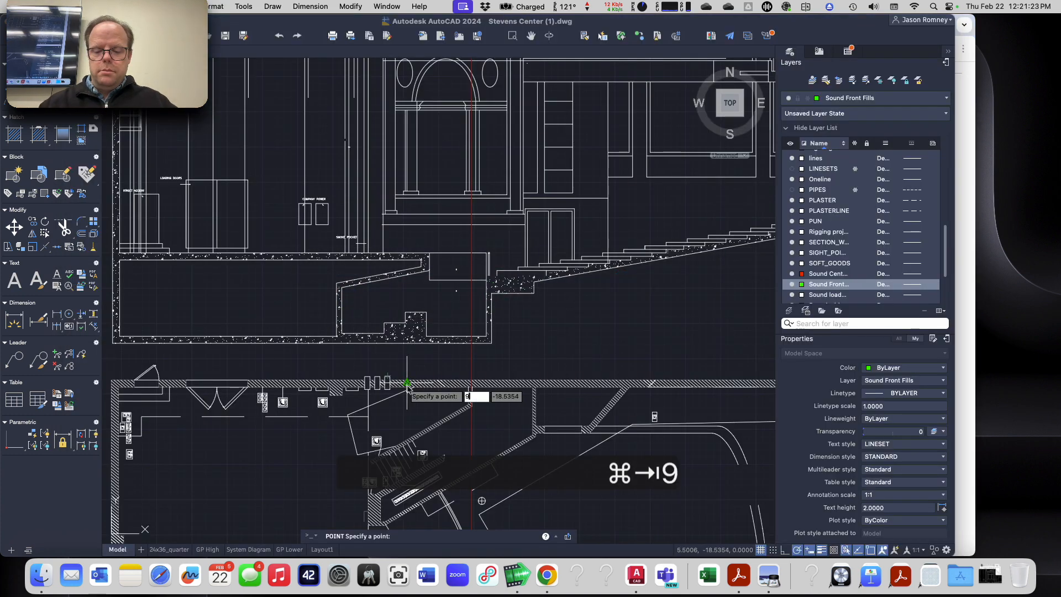
pyautogui.write('.5')
pyautogui.press('super+Tab')
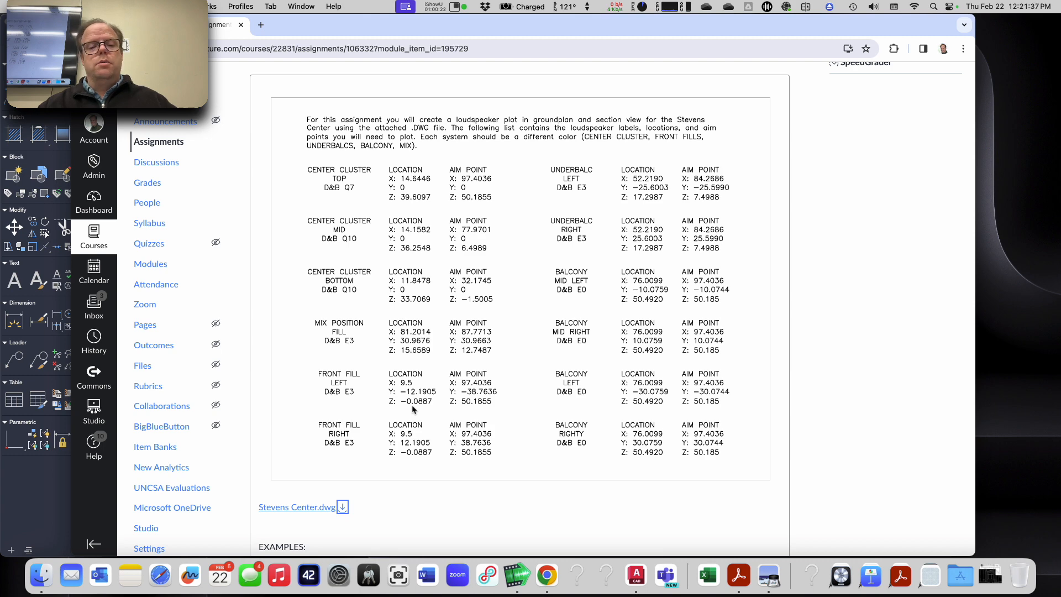
pyautogui.press('super+Tab')
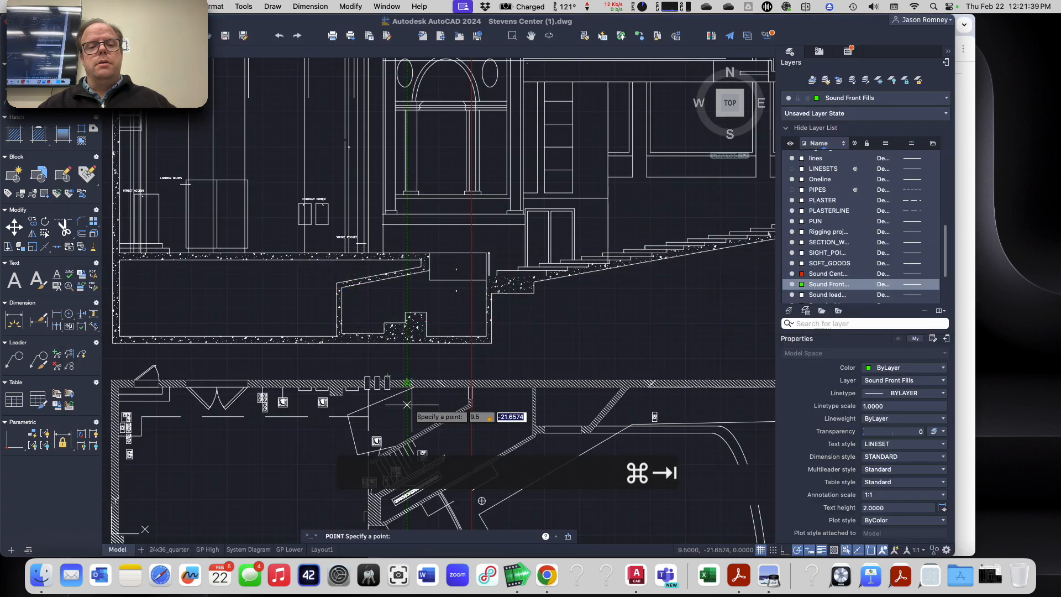
pyautogui.write('9.5,-')
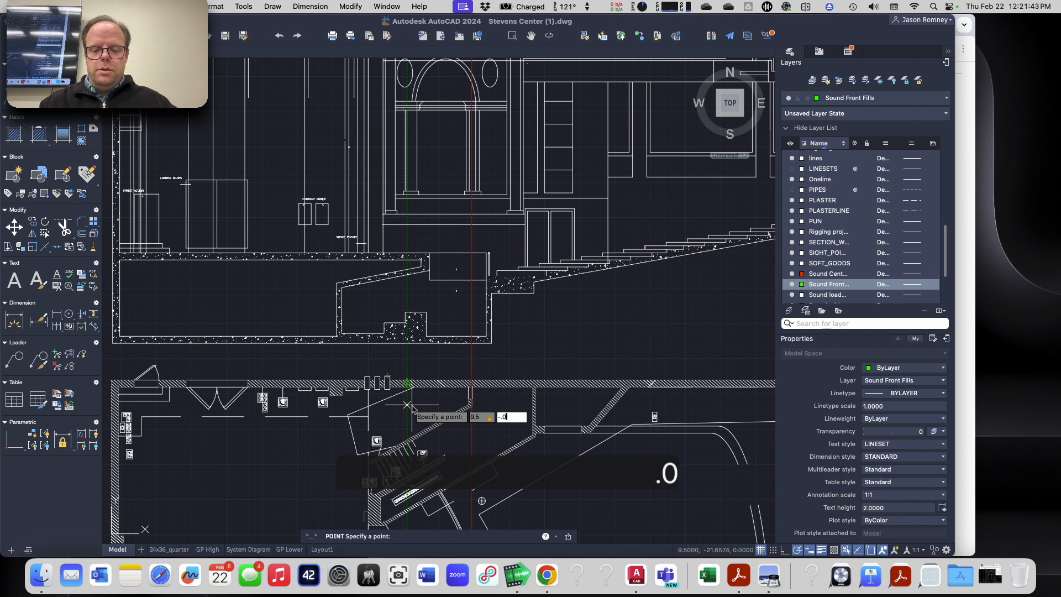
pyautogui.write('.0887')
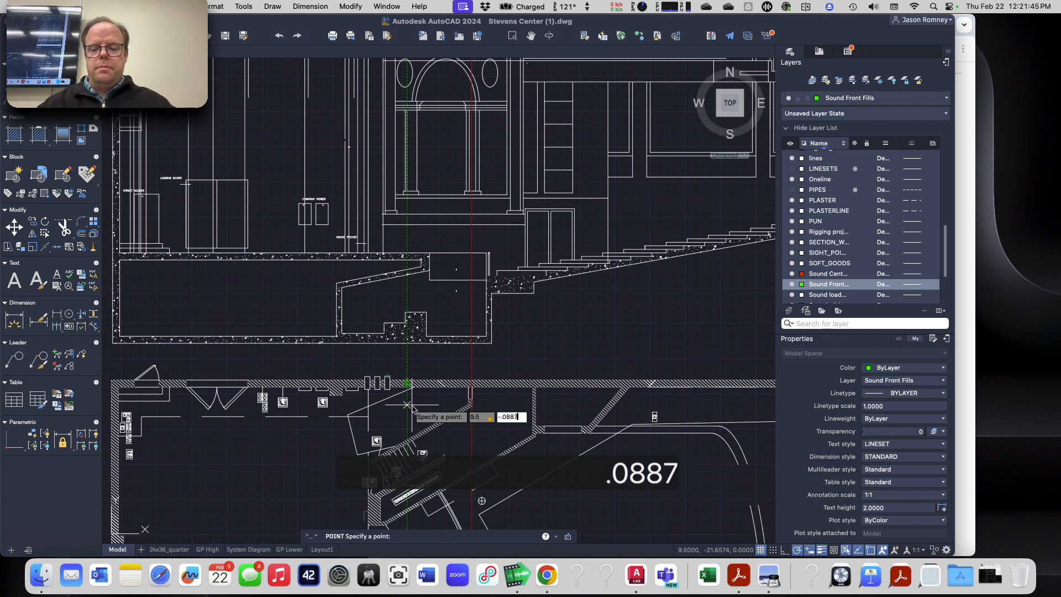
pyautogui.press('Return')
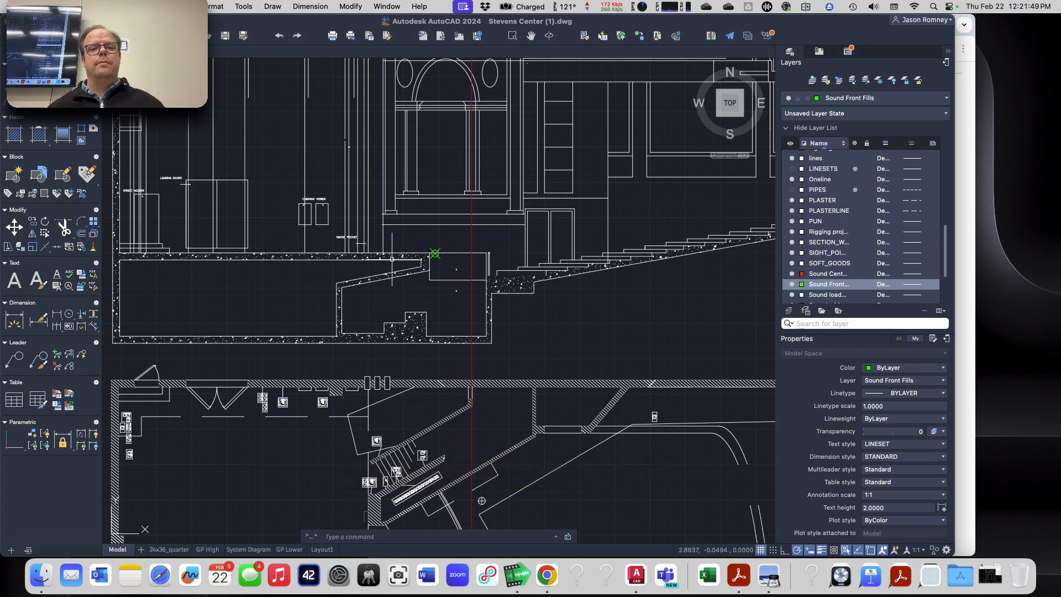
# Step: Examine the front fill location point at the stage edge and its relation to the seating in the section
pyautogui.scroll(4, 429, 242)
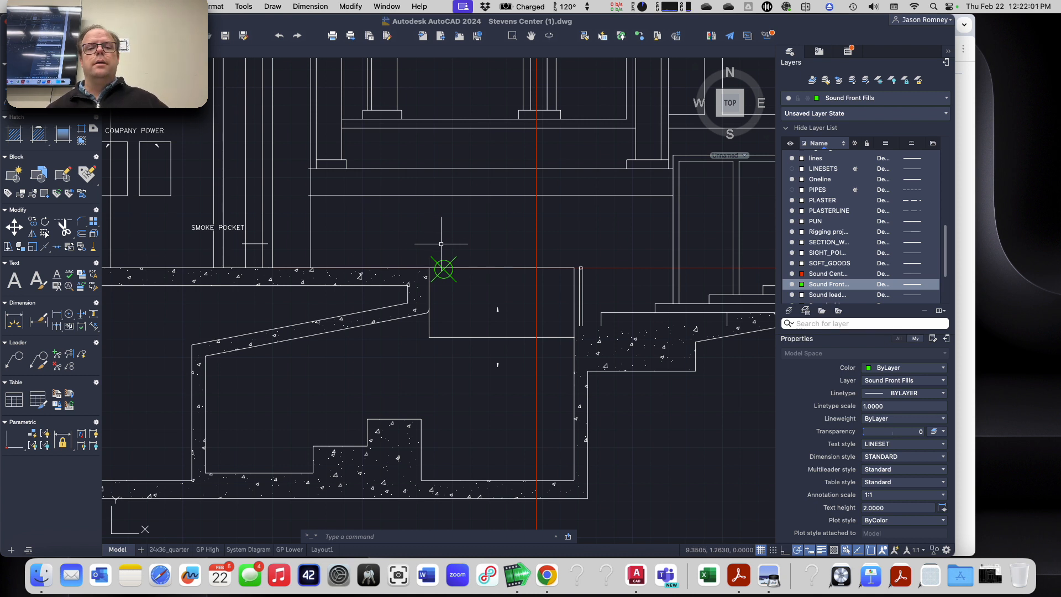
pyautogui.scroll(2, 441, 244)
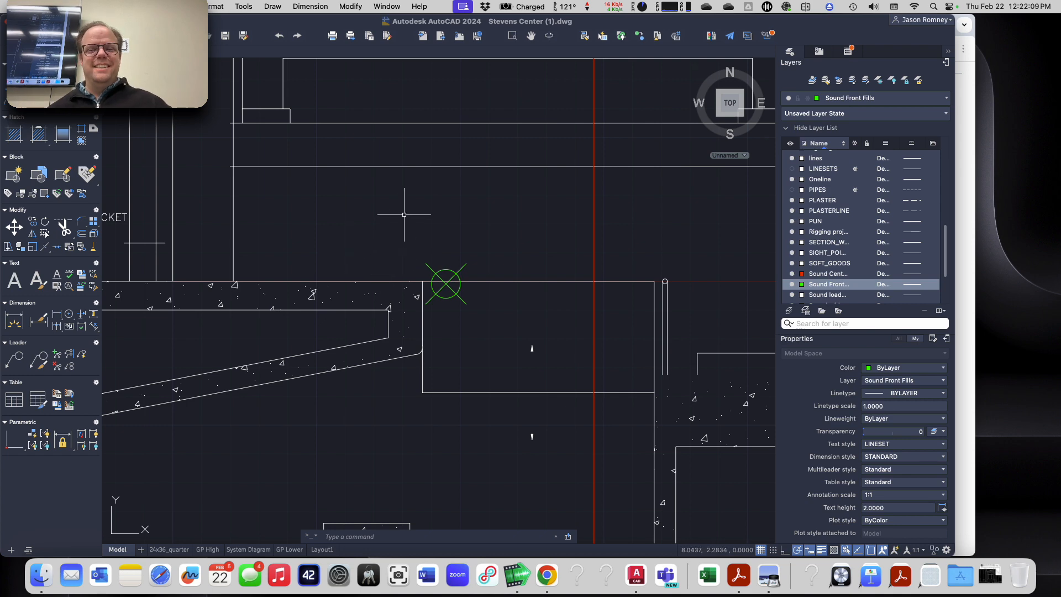
pyautogui.scroll(-5, 405, 214)
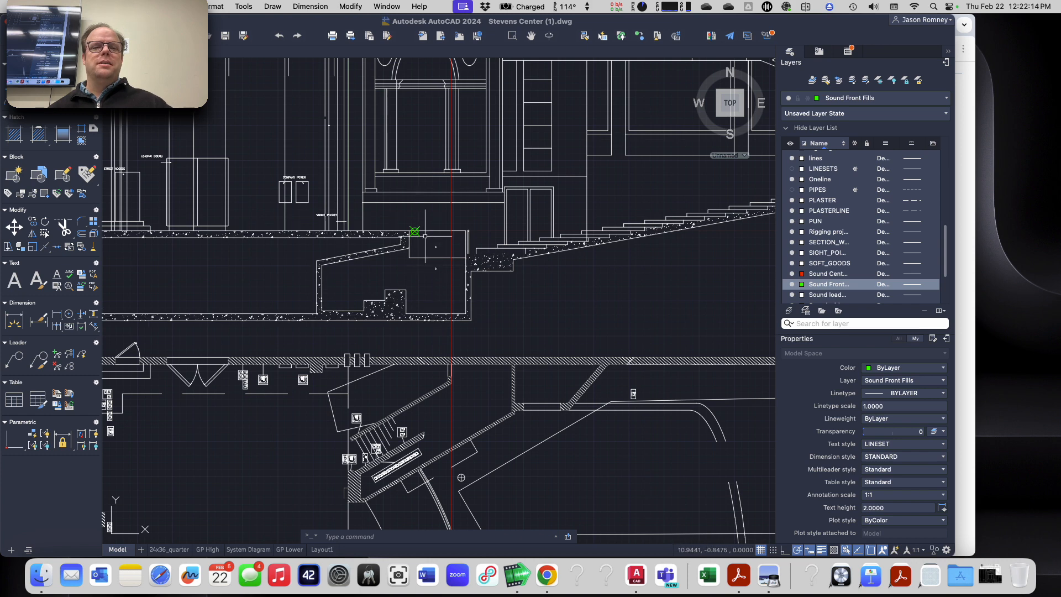
pyautogui.scroll(2, 424, 232)
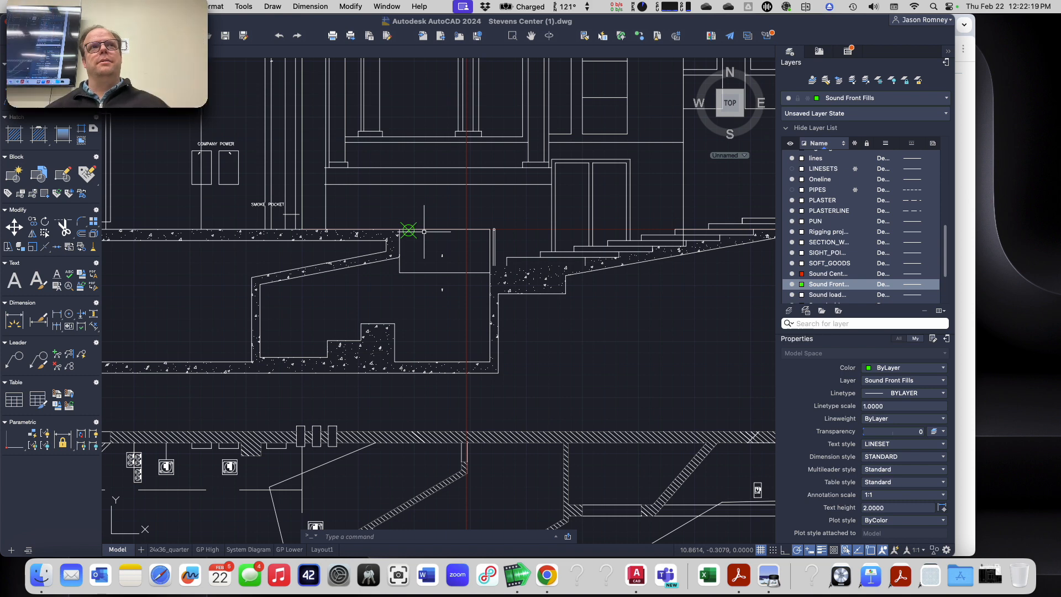
pyautogui.scroll(-3, 430, 232)
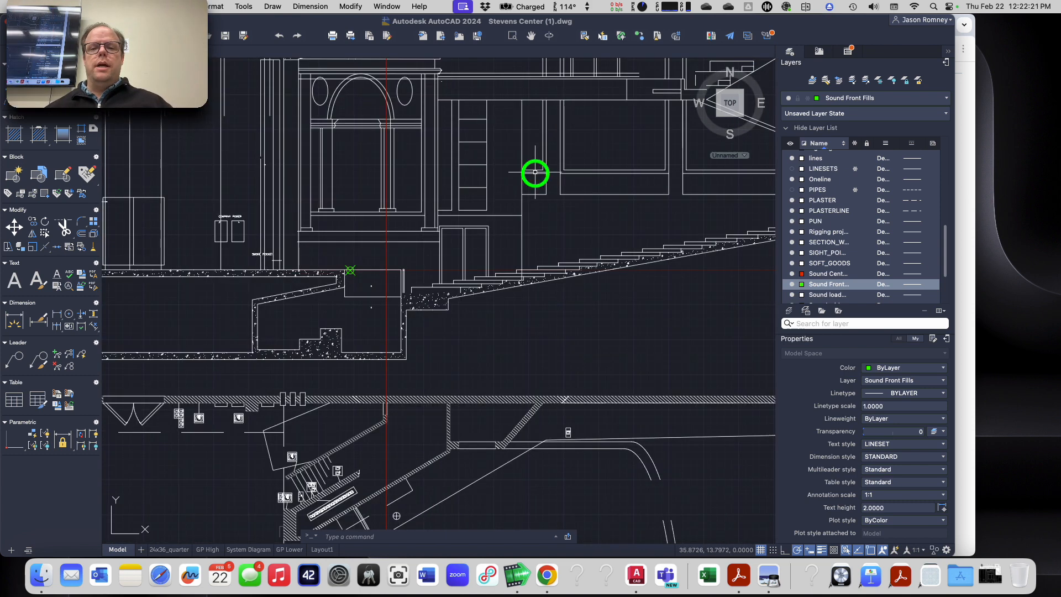
pyautogui.moveTo(535, 170); pyautogui.dragTo(414, 256, button='middle')
pyautogui.scroll(-3, 415, 256)
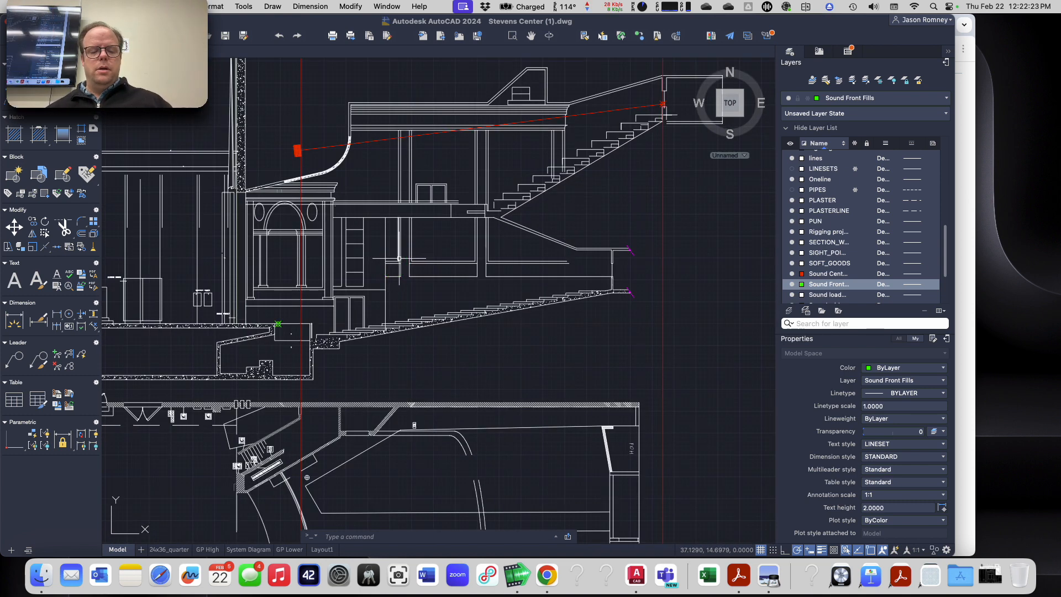
# Step: Check the loudspeaker aim point coordinates in the Chrome assignment list and examine the existing center cluster aim point in the AutoCAD section
pyautogui.press('super+Tab')
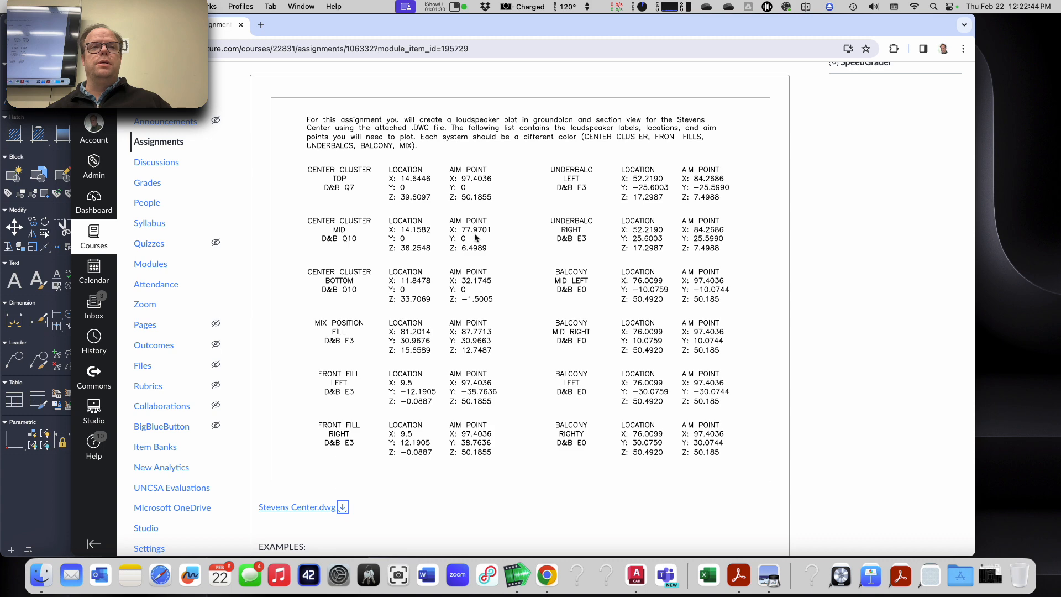
pyautogui.press('super+Tab')
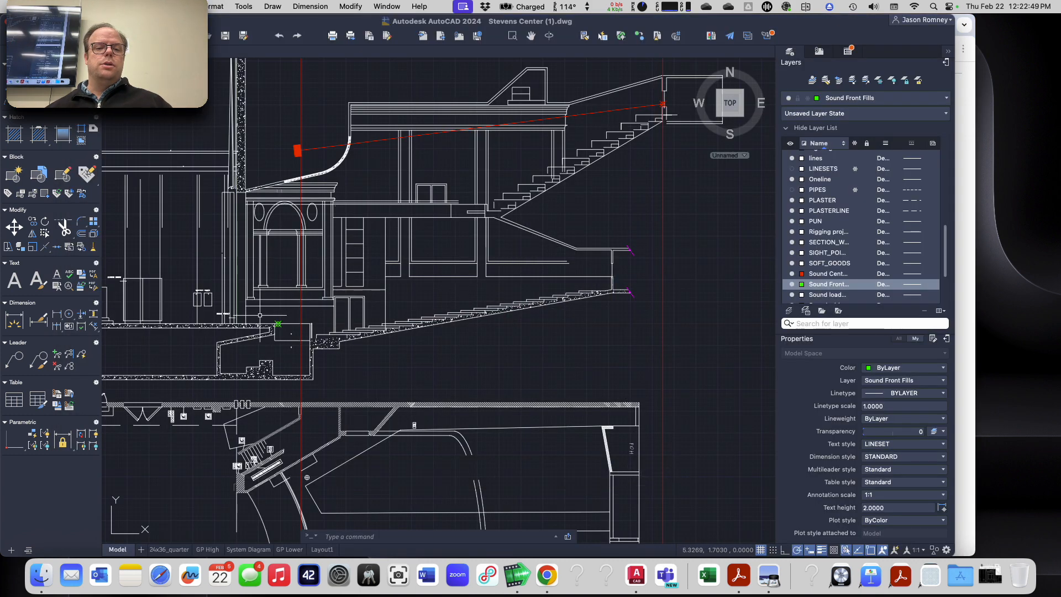
pyautogui.scroll(5, 260, 316)
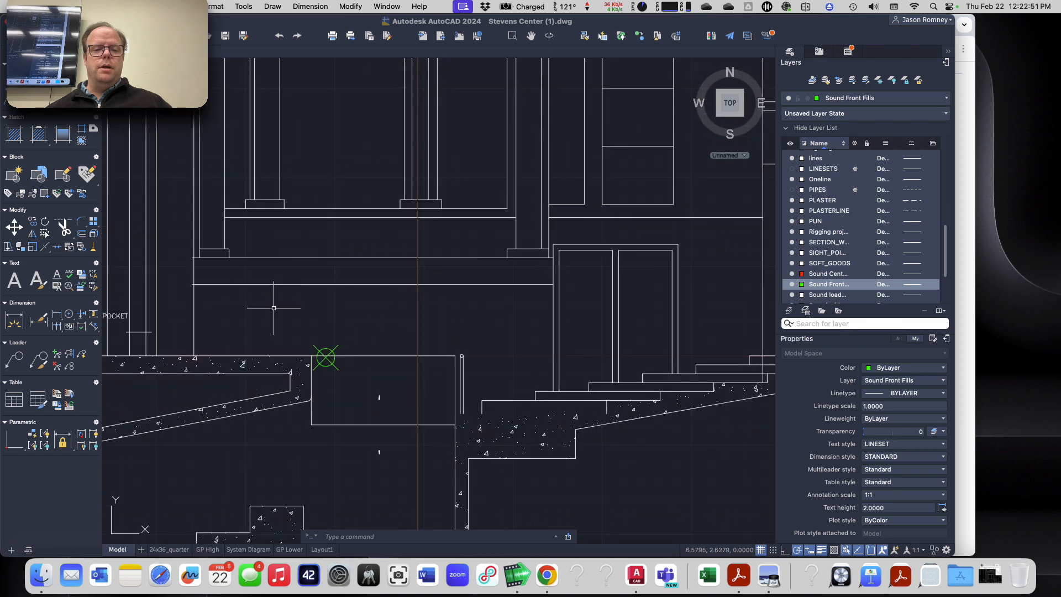
pyautogui.scroll(-10, 481, 260)
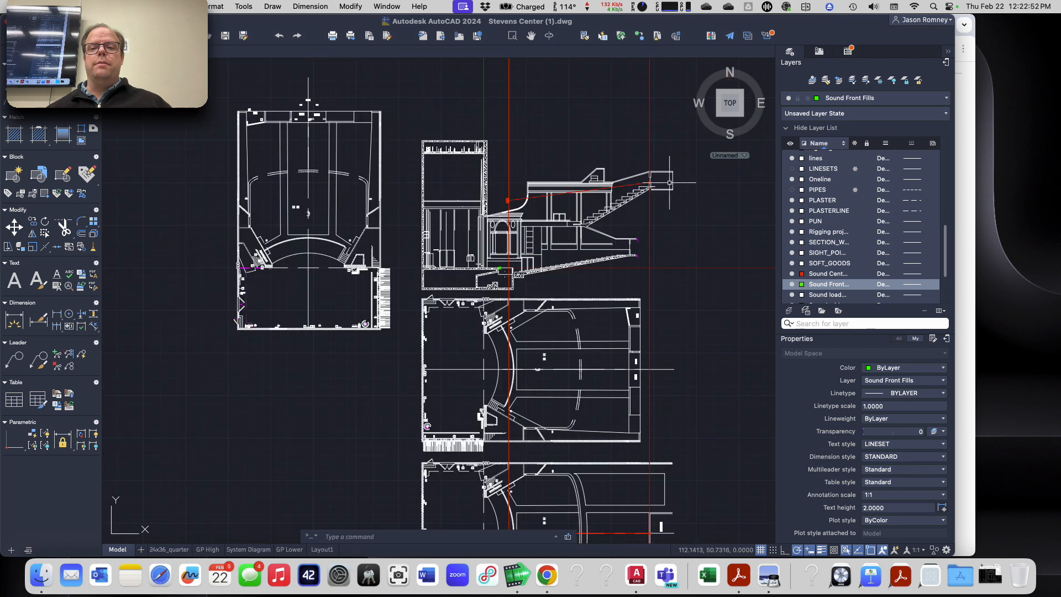
pyautogui.scroll(6, 666, 182)
pyautogui.scroll(2, 588, 180)
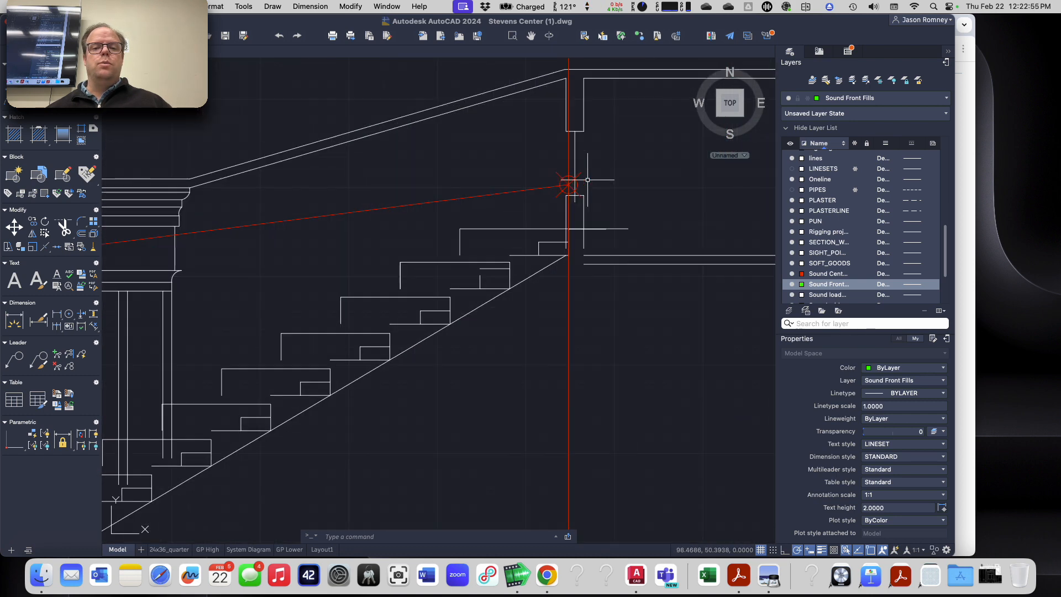
pyautogui.scroll(-3, 588, 180)
pyautogui.scroll(5, 347, 319)
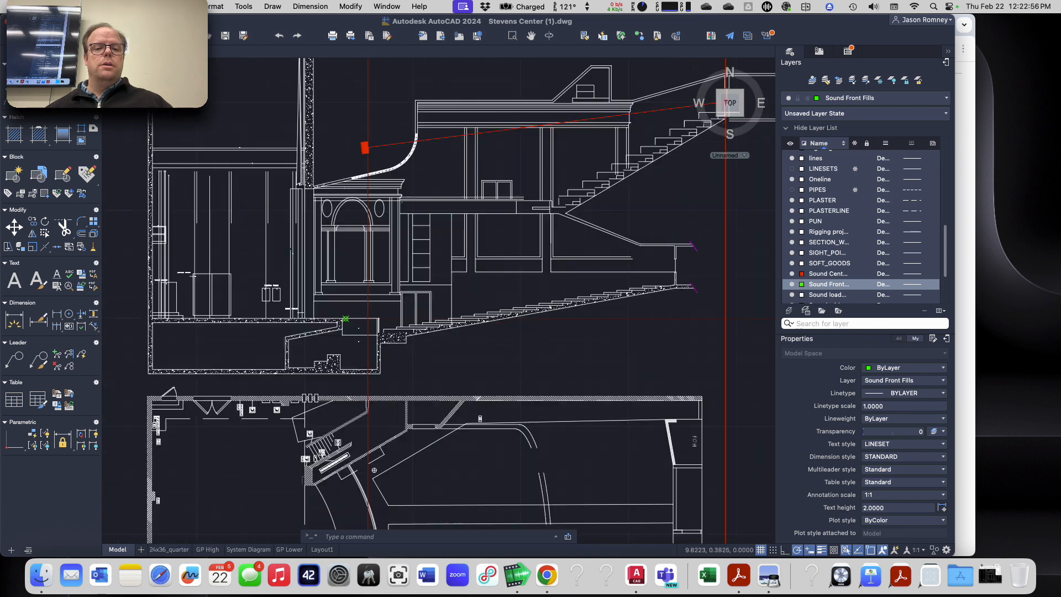
# Step: Draw a square about 0.9 units wide above the stage floor, near the front fill location point in the section
pyautogui.write('rec')
pyautogui.press('Return')
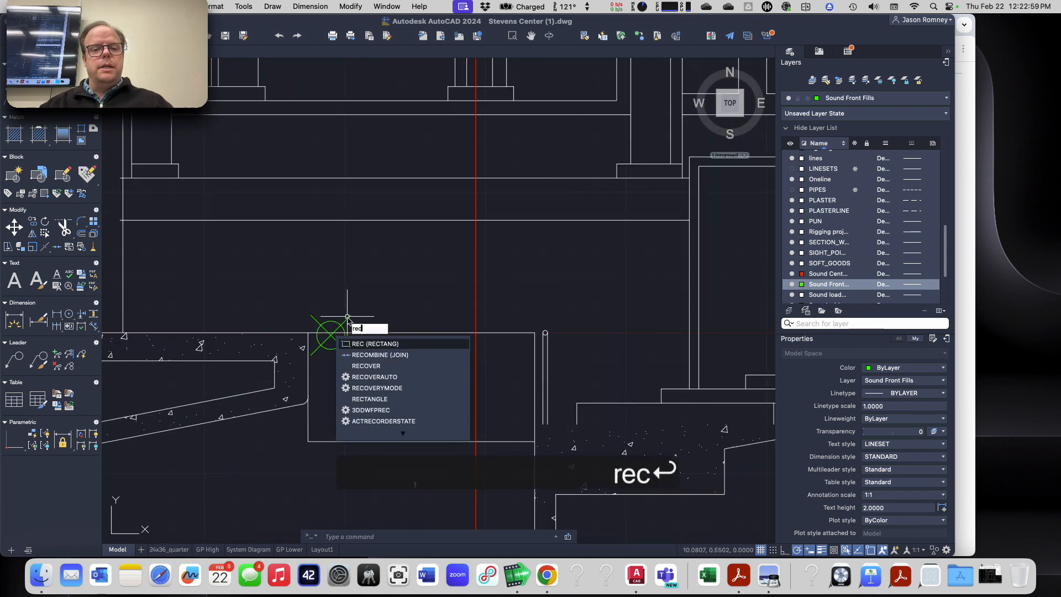
pyautogui.click(235, 258)
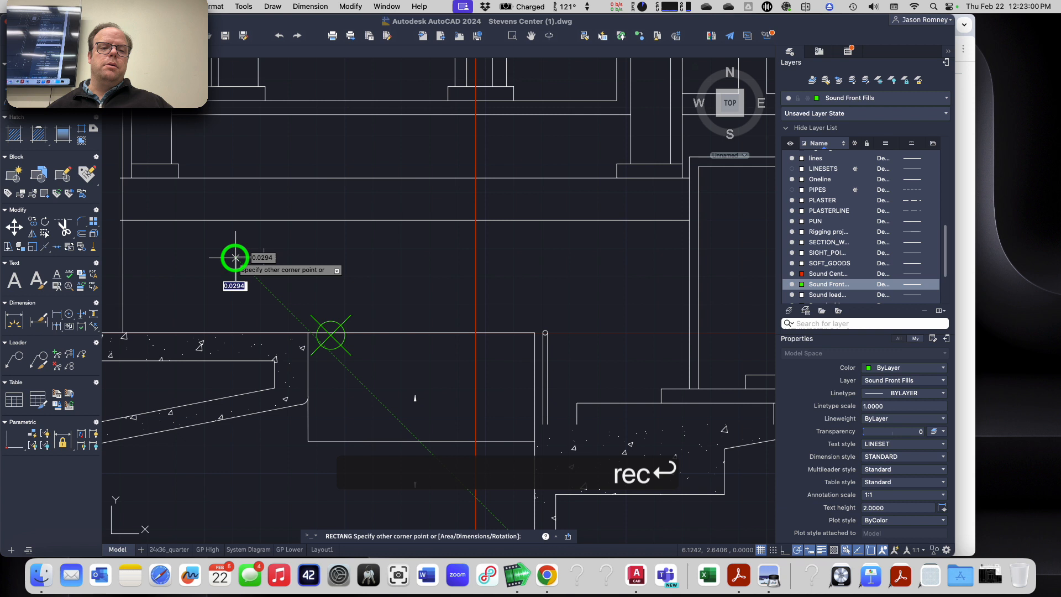
pyautogui.click(259, 283)
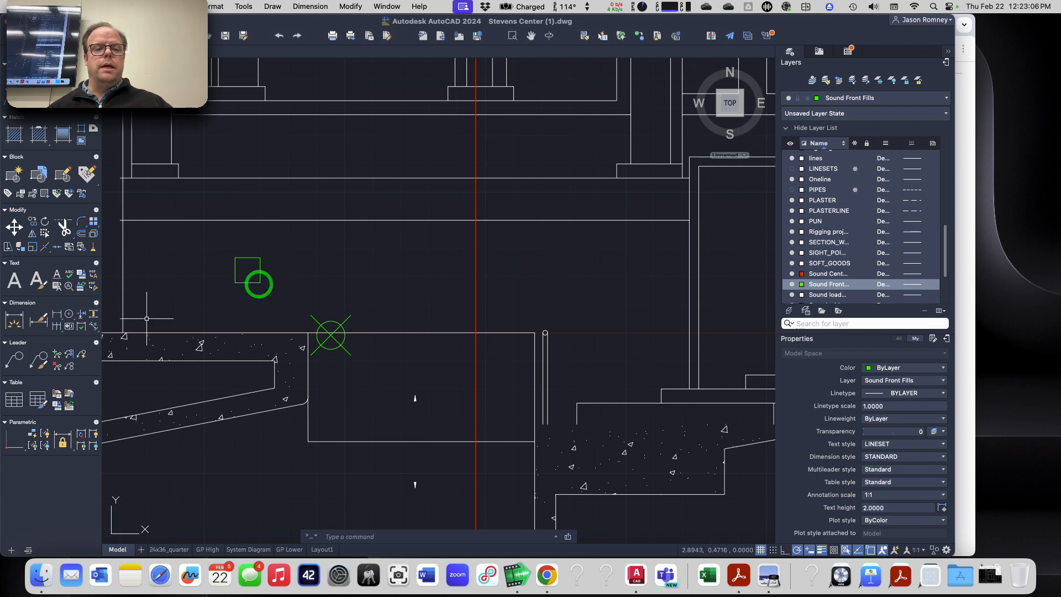
# Step: Move the square by the midpoint of its audience-facing side onto the front fill location point
pyautogui.write('m')
pyautogui.press('Return')
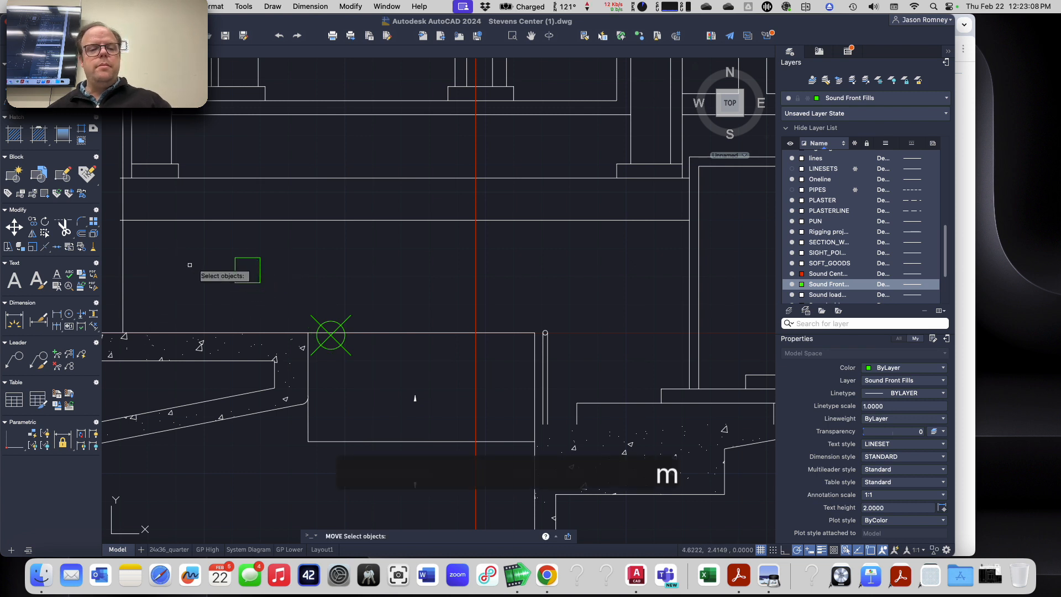
pyautogui.click(261, 267)
pyautogui.press('Return')
pyautogui.click(260, 270)
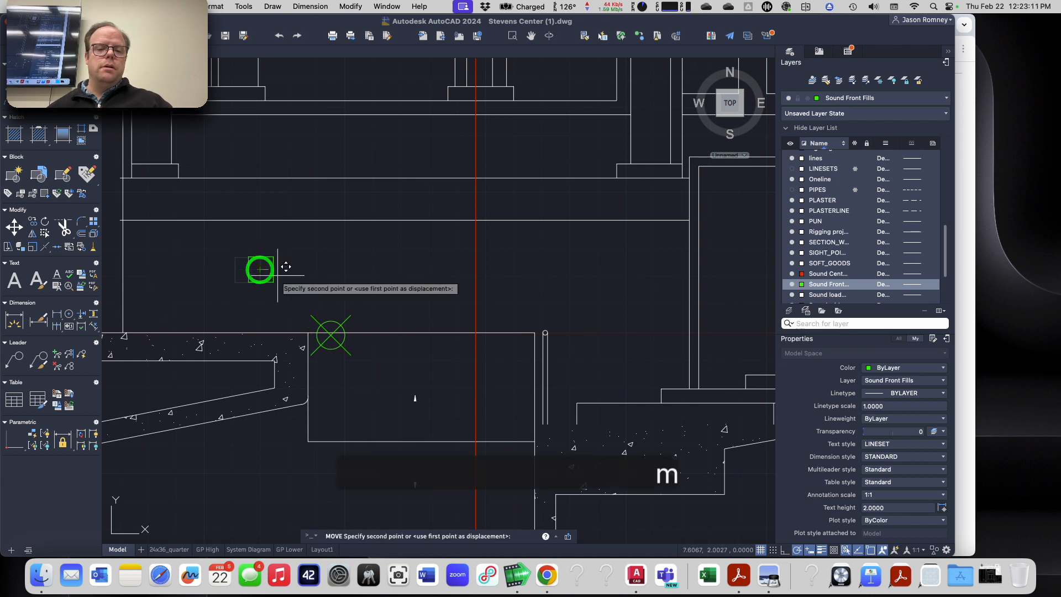
pyautogui.scroll(5, 331, 329)
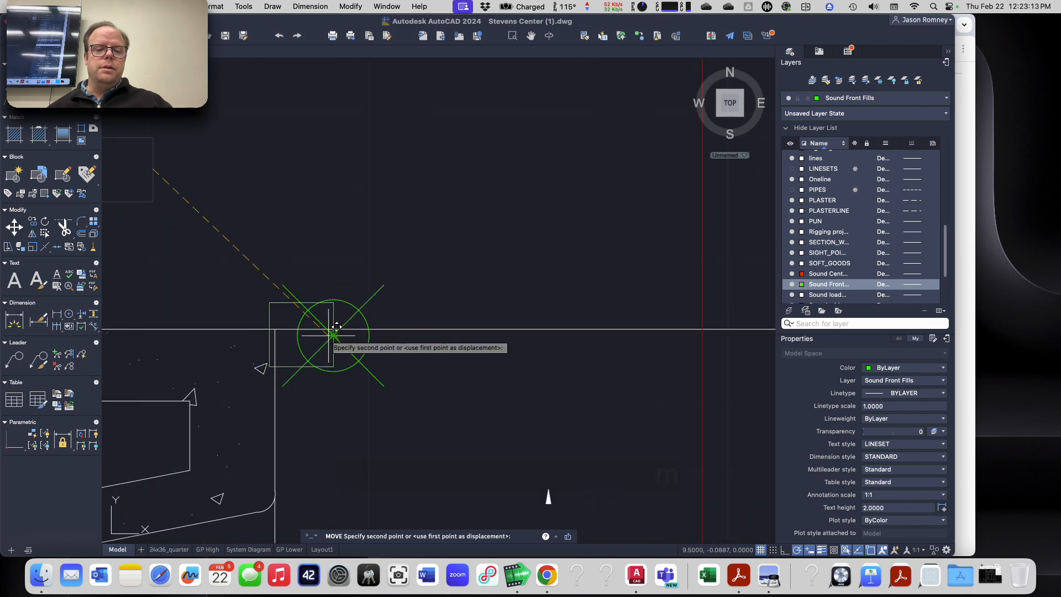
pyautogui.click(333, 334)
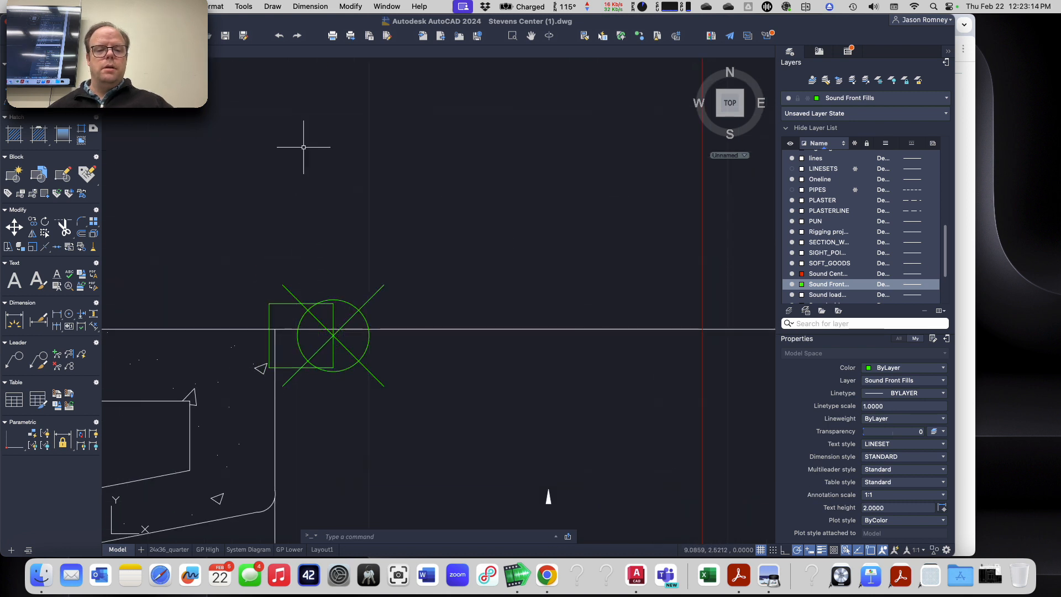
# Step: Rotate the front fill square about the location point, using its horizontal center axis as reference, to face the center cluster's rear aim point
pyautogui.write('ro')
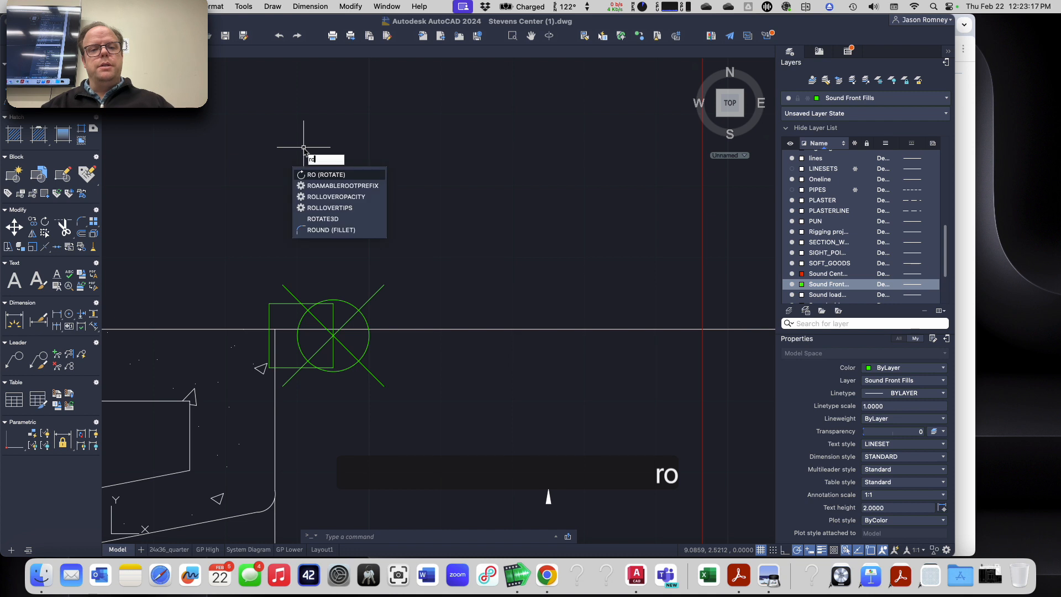
pyautogui.press('Return')
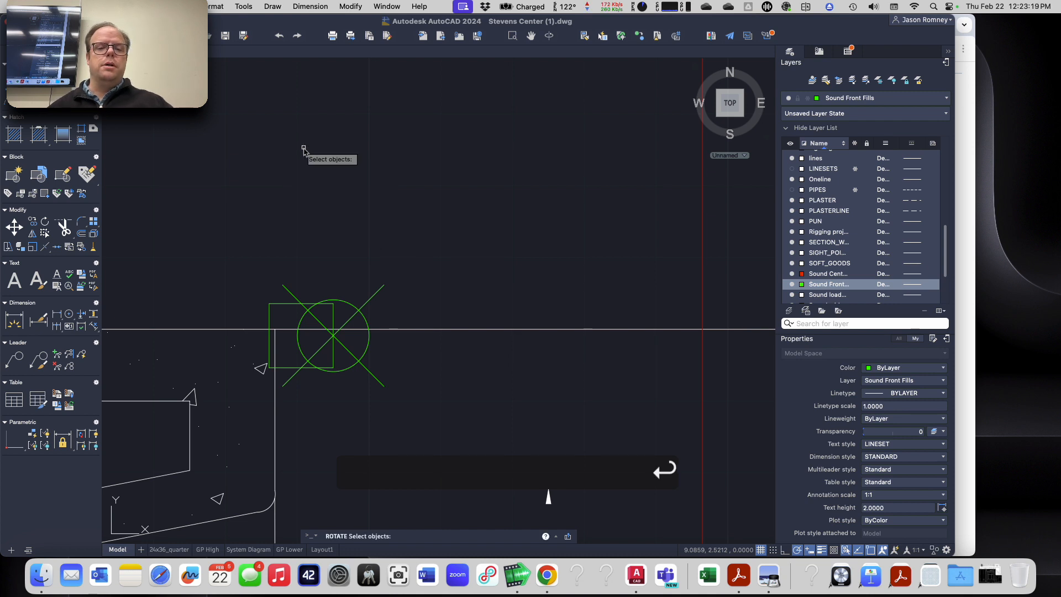
pyautogui.click(283, 303)
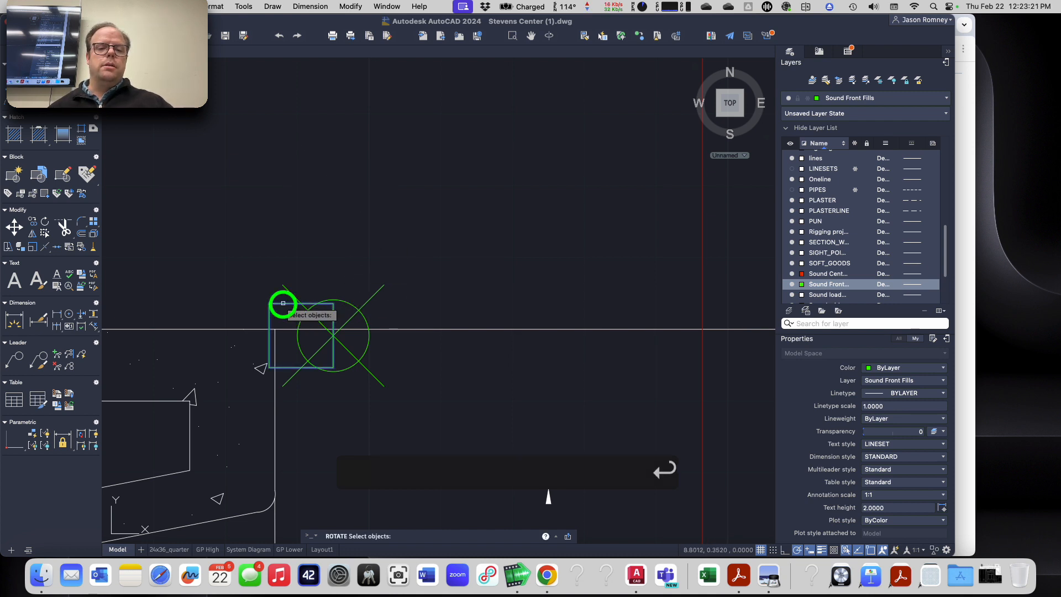
pyautogui.press('Return')
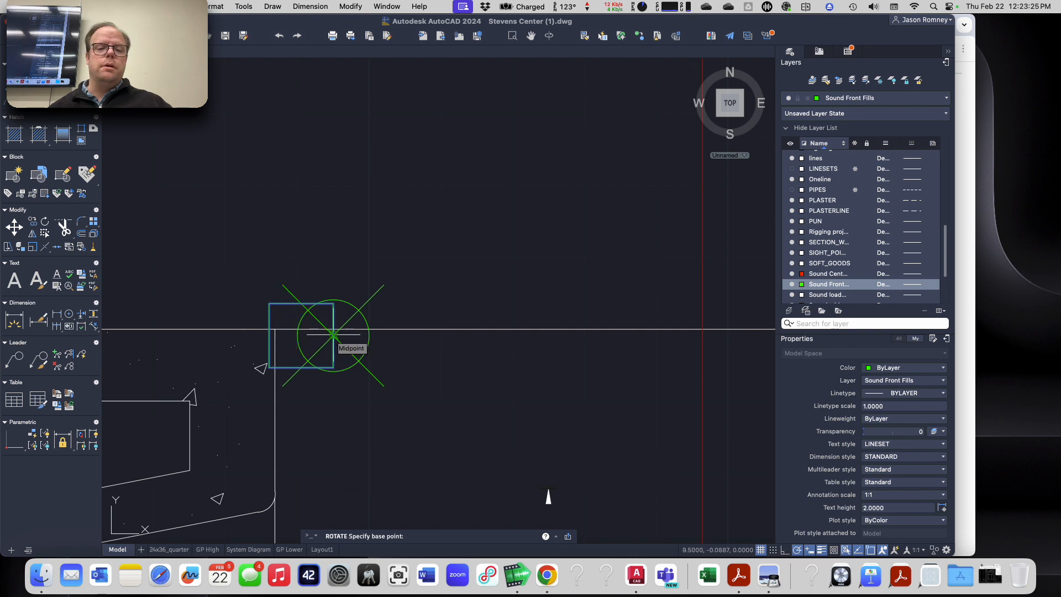
pyautogui.click(333, 335)
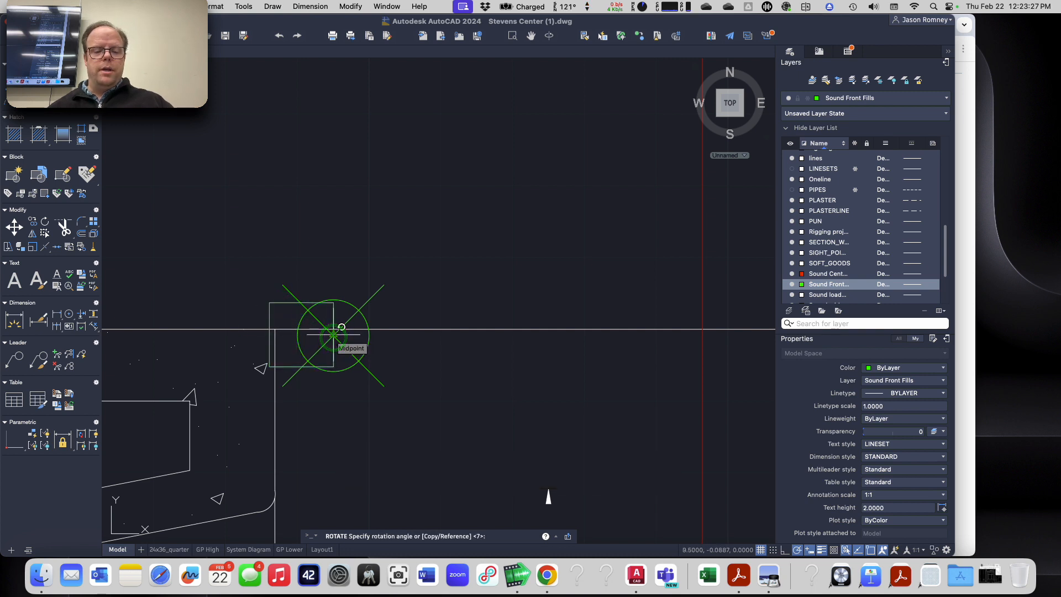
pyautogui.write('r')
pyautogui.press('Return')
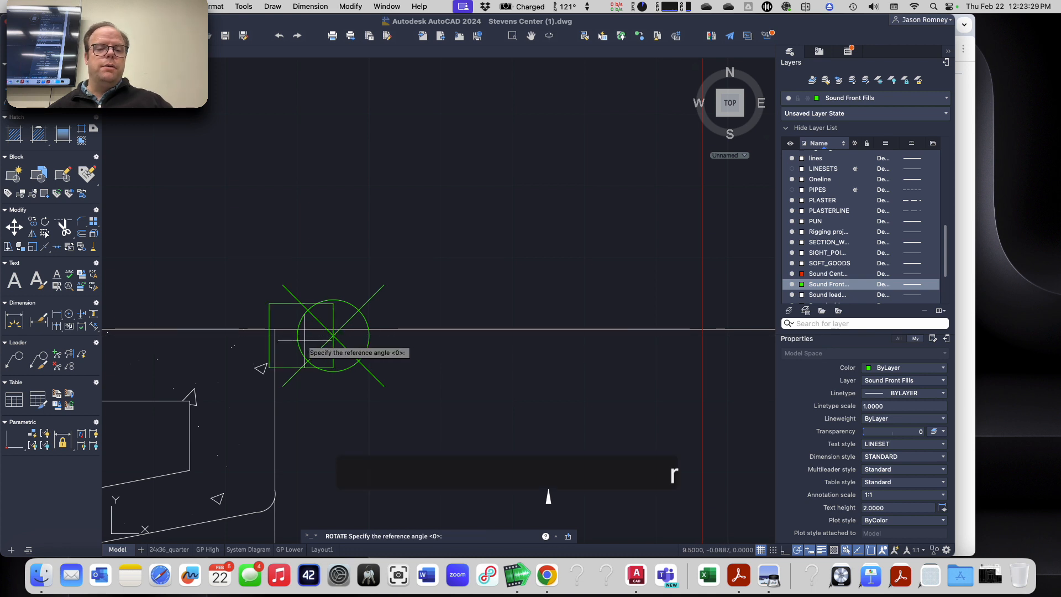
pyautogui.click(268, 334)
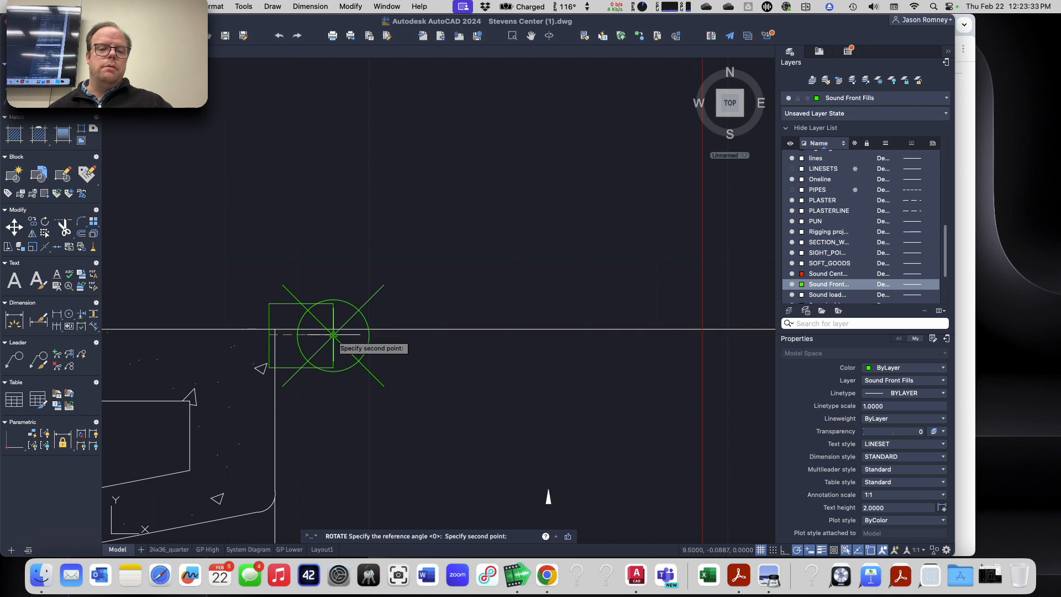
pyautogui.click(333, 334)
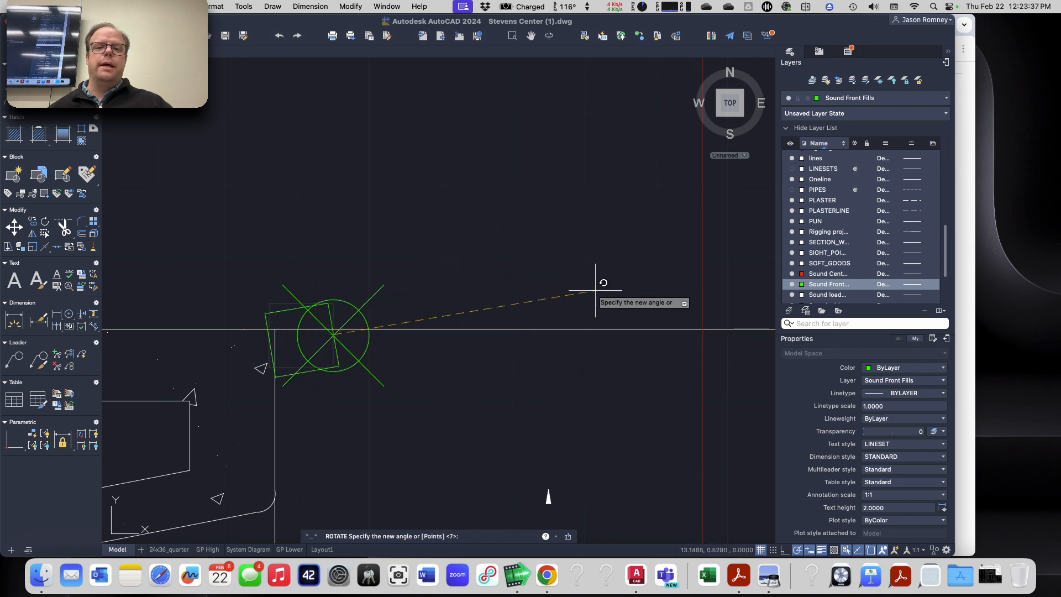
pyautogui.scroll(5, 595, 288)
pyautogui.scroll(-8, 595, 290)
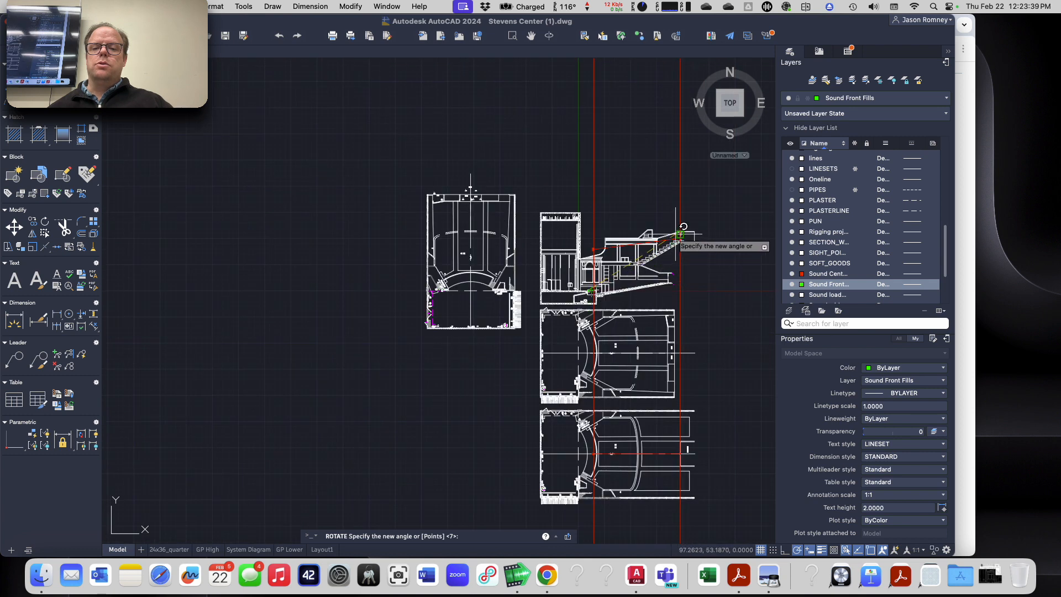
pyautogui.scroll(5, 683, 236)
pyautogui.scroll(6, 682, 236)
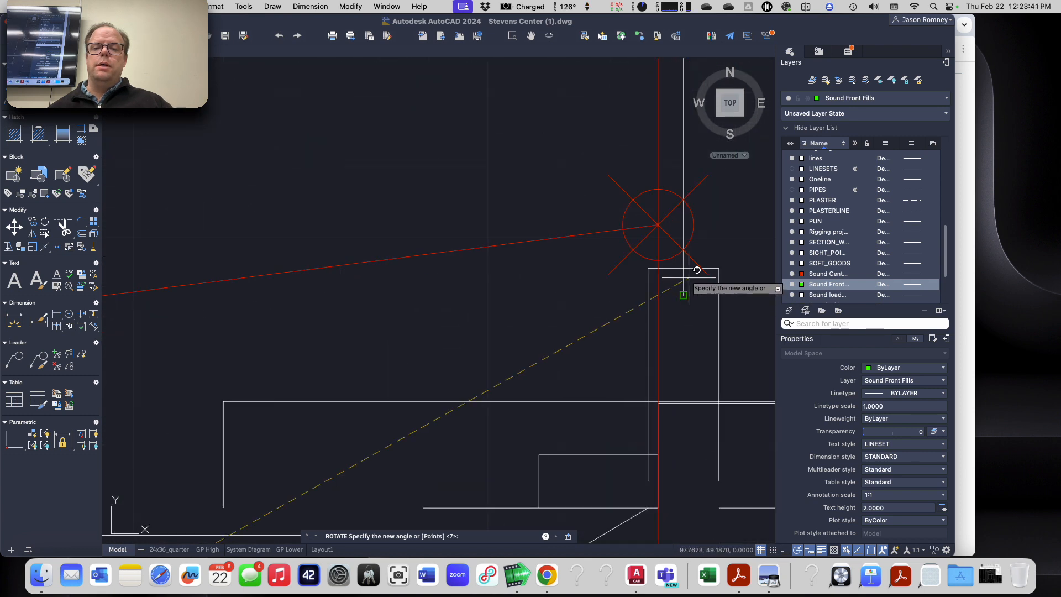
pyautogui.click(658, 223)
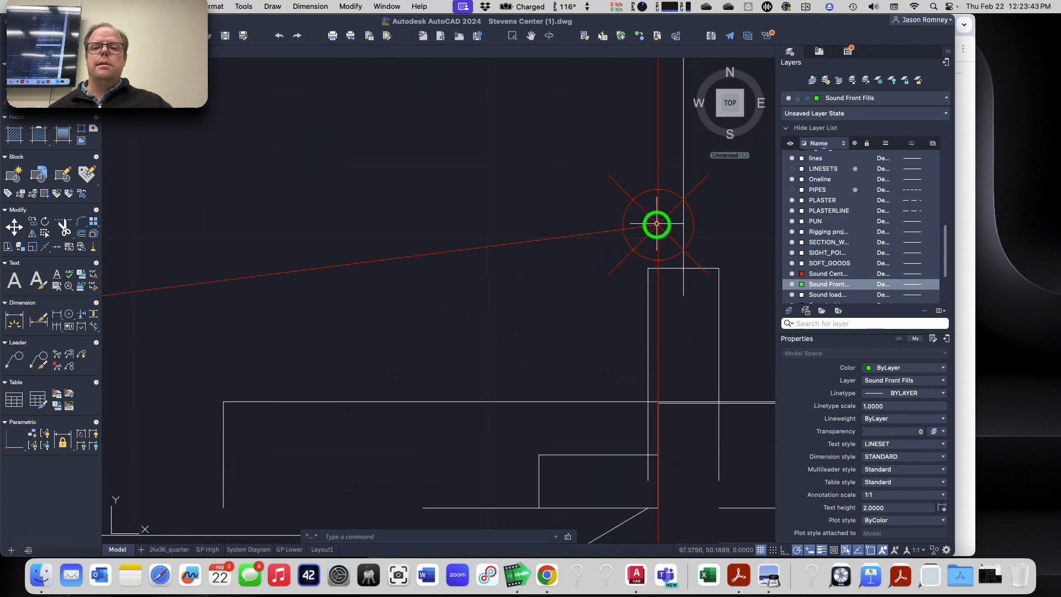
# Step: Draw the aim line from the front fill location point to the existing red aim point at the top of the balcony
pyautogui.scroll(-6, 317, 439)
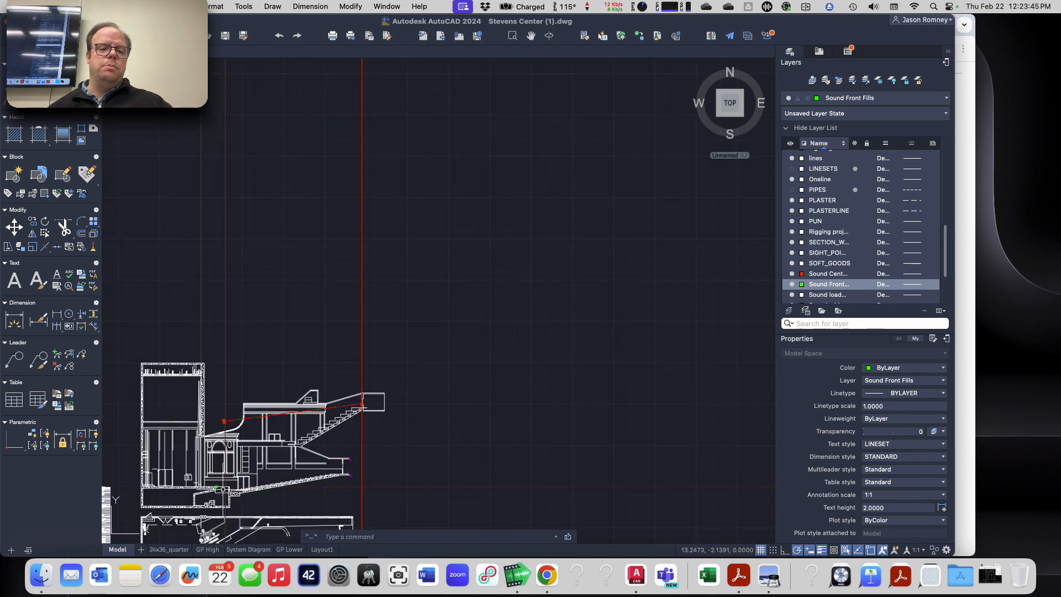
pyautogui.scroll(8, 219, 490)
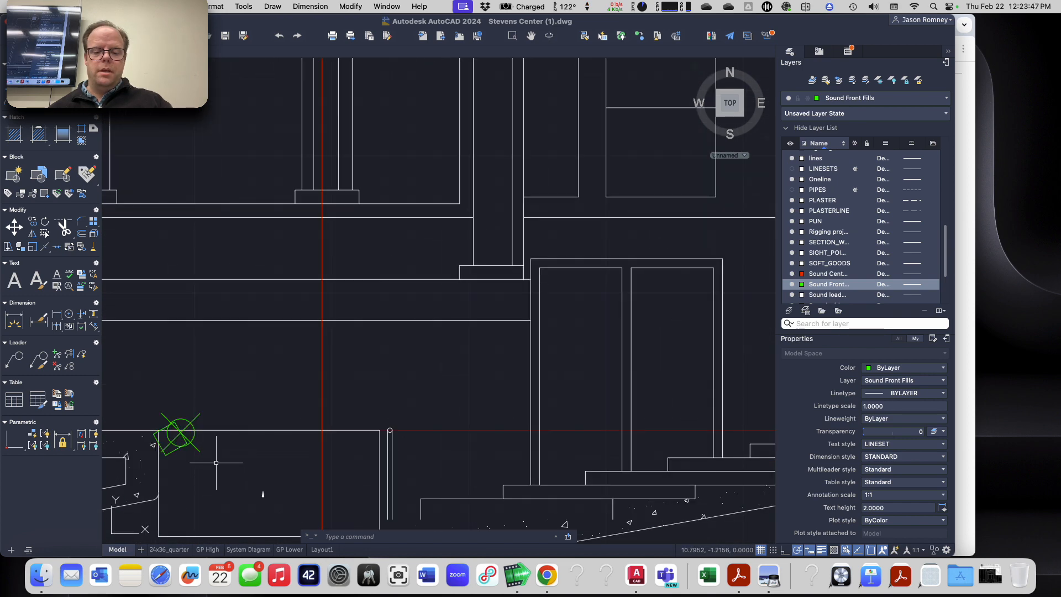
pyautogui.write('l')
pyautogui.press('Return')
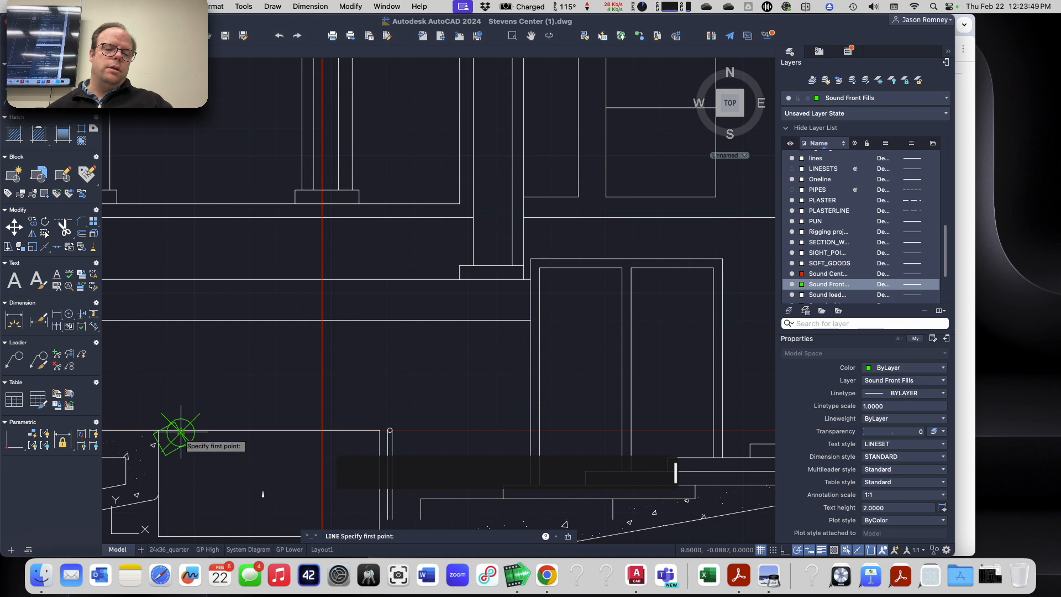
pyautogui.click(181, 431)
pyautogui.scroll(-5, 253, 420)
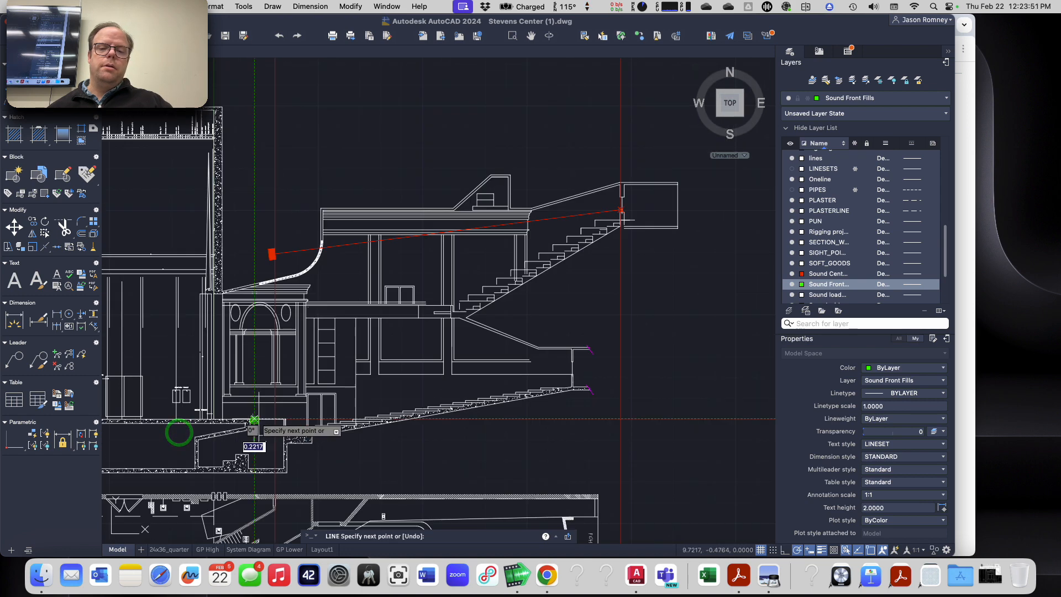
pyautogui.scroll(5, 623, 211)
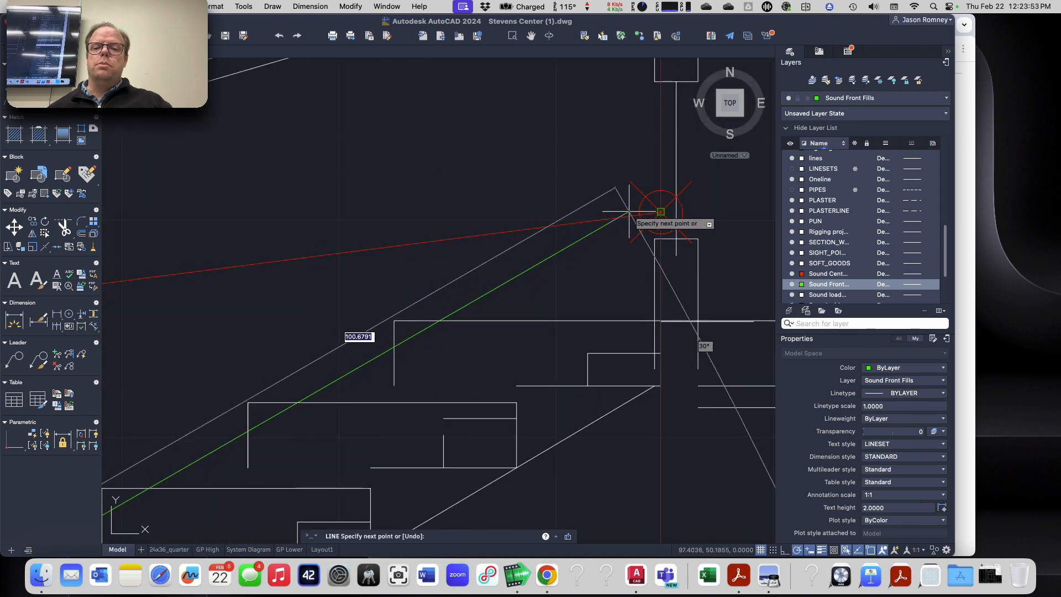
pyautogui.click(661, 212)
pyautogui.press('Escape')
# Step: Fill the rotated front fill square with a solid hatch, using the square as the boundary
pyautogui.scroll(-5, 441, 355)
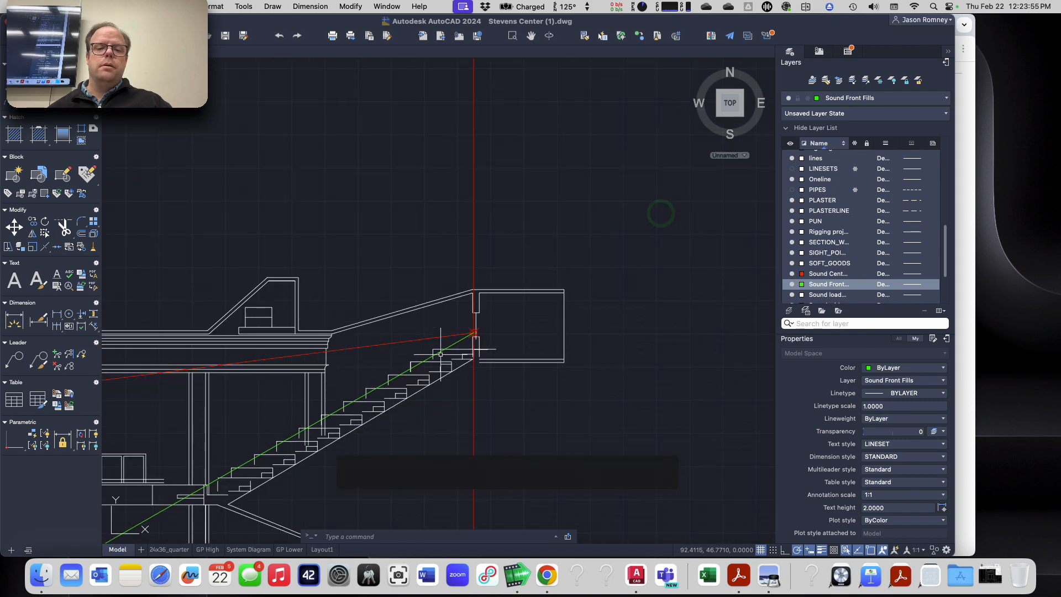
pyautogui.scroll(-5, 274, 448)
pyautogui.scroll(5, 174, 508)
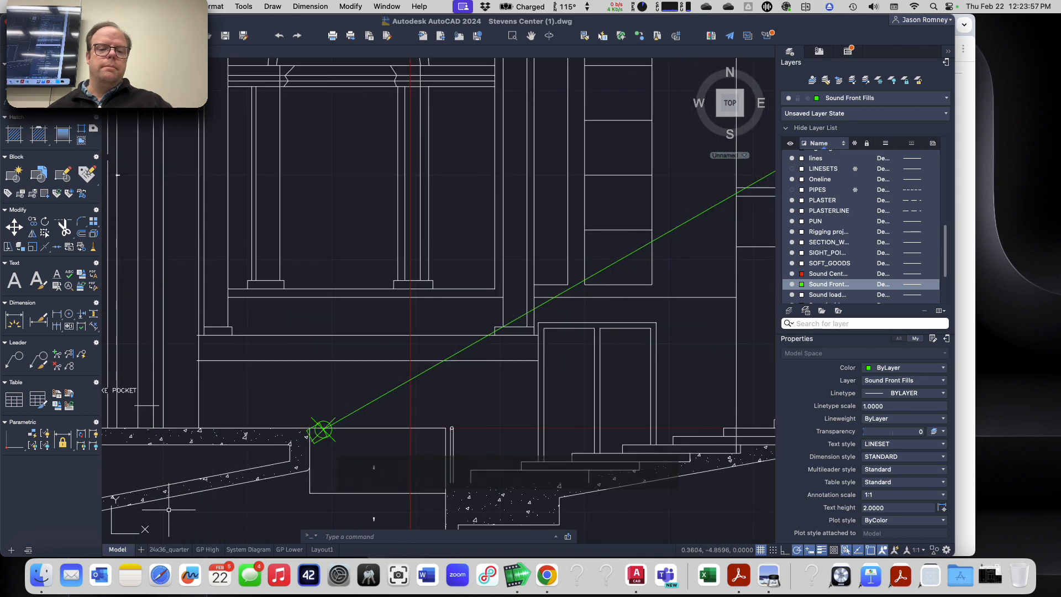
pyautogui.write('heat')
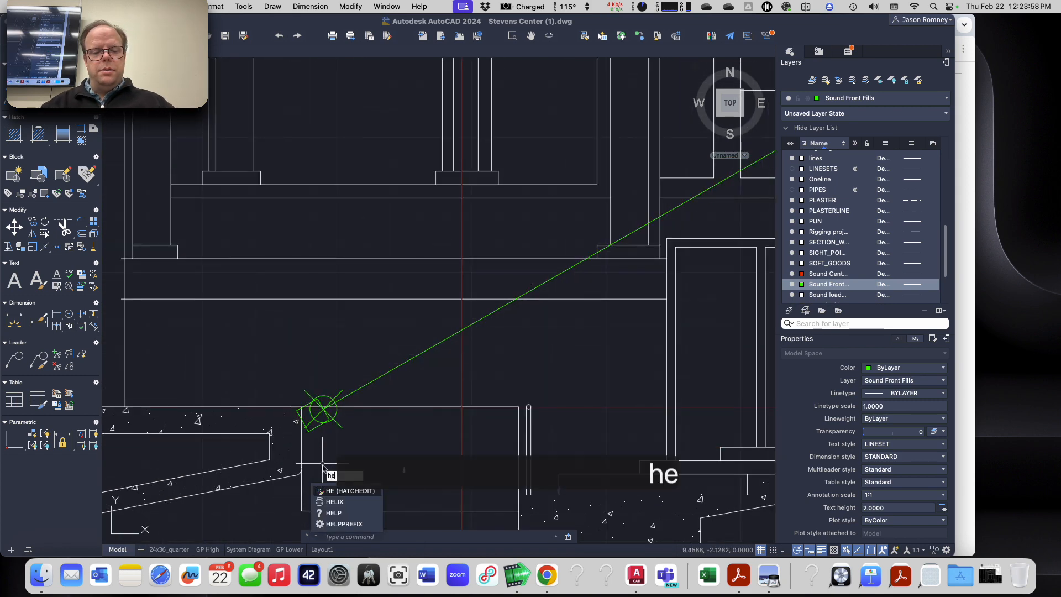
pyautogui.press('BackSpace')
pyautogui.press('BackSpace')
pyautogui.press('BackSpace')
pyautogui.write('atch')
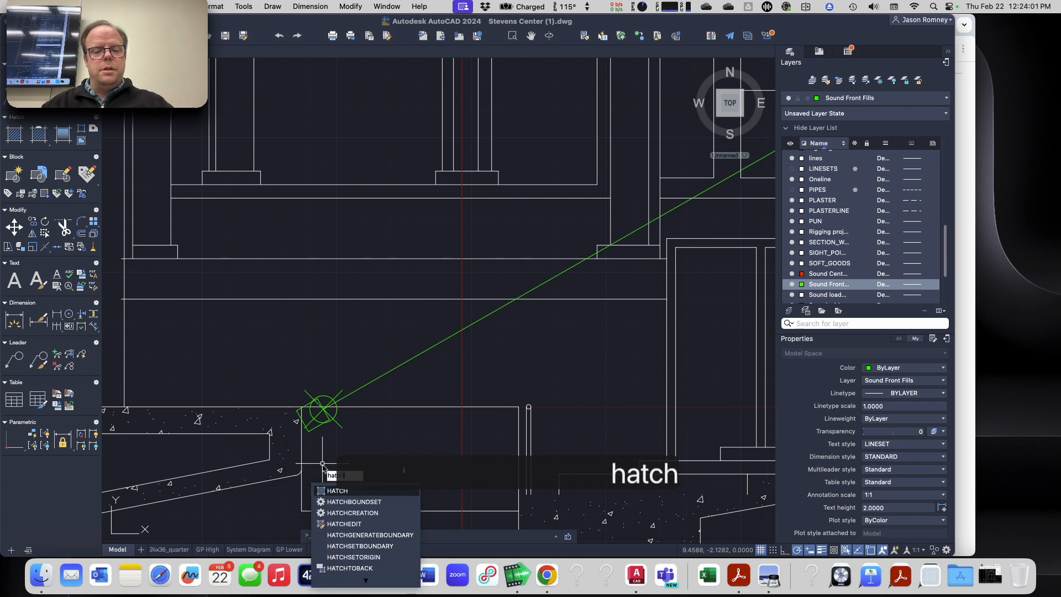
pyautogui.press('Return')
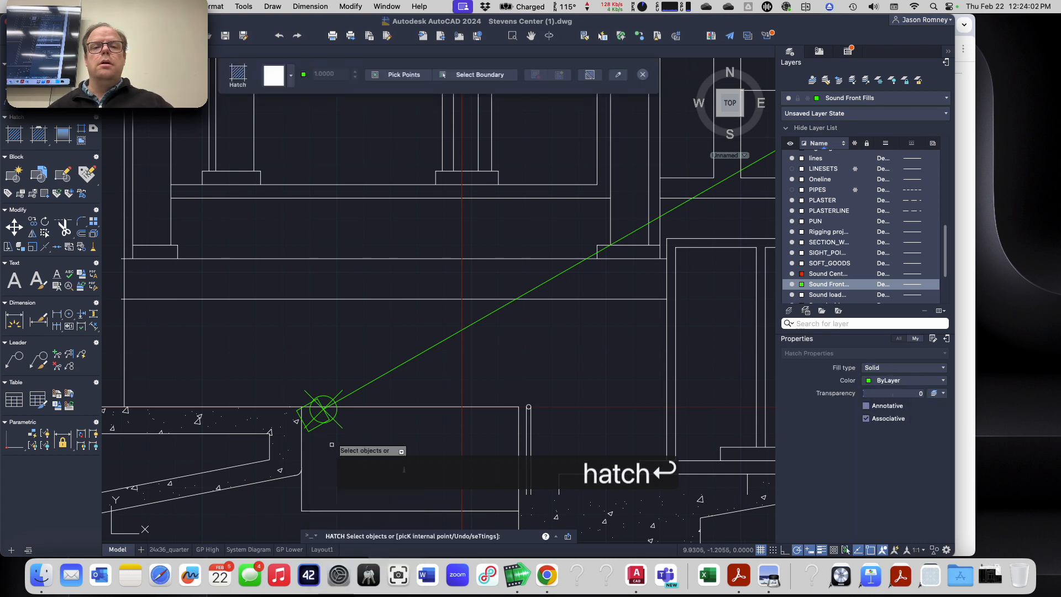
pyautogui.click(476, 74)
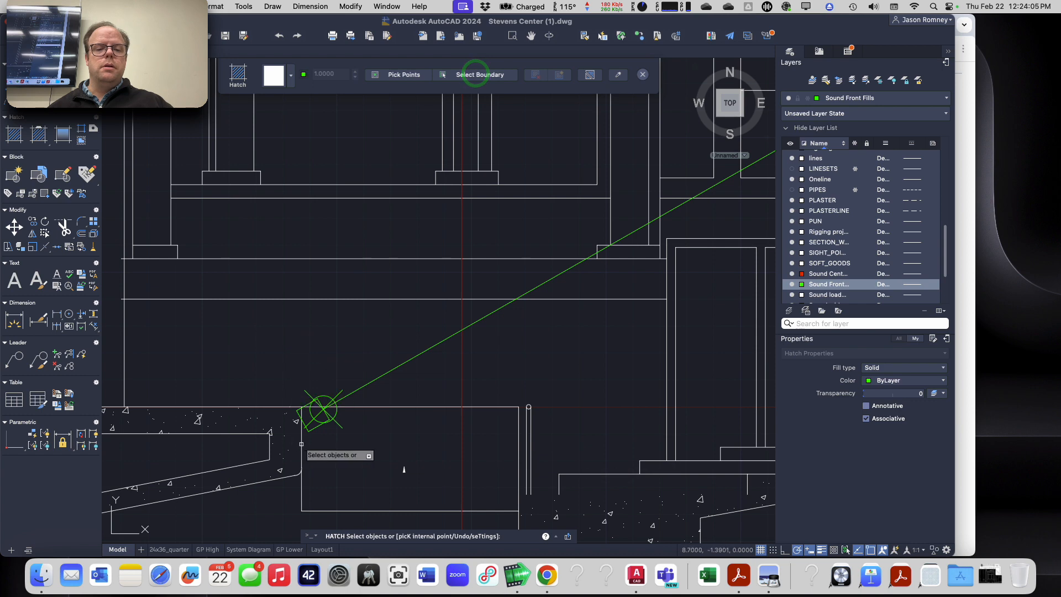
pyautogui.click(317, 428)
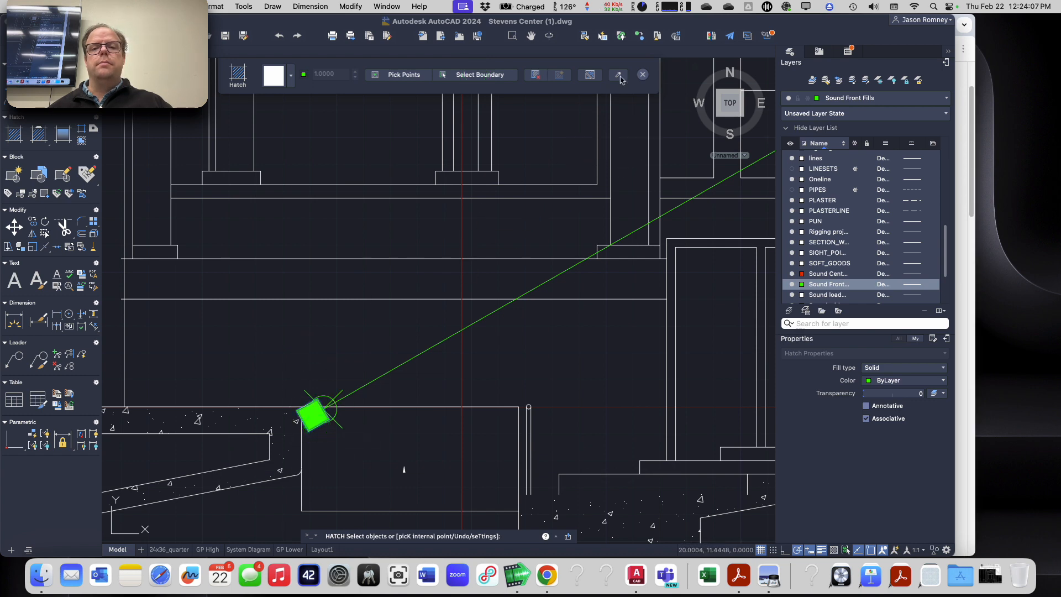
pyautogui.click(643, 76)
pyautogui.press('Escape')
pyautogui.press('Escape')
# Step: Draw a vertical construction line through the front fill location point in the section, extending down across the floor plans
pyautogui.scroll(-4, 370, 302)
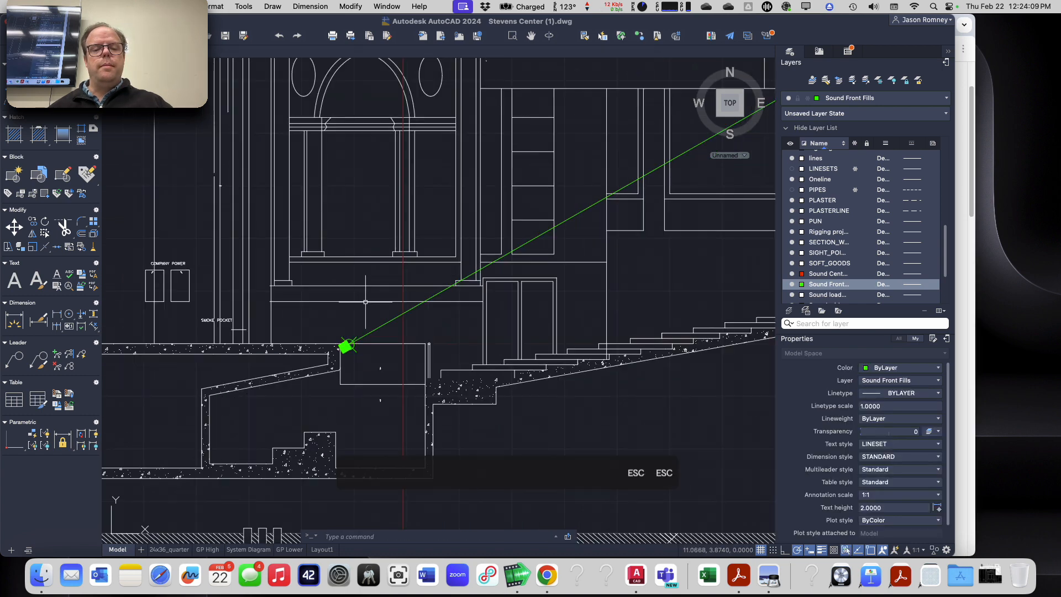
pyautogui.scroll(-3, 359, 364)
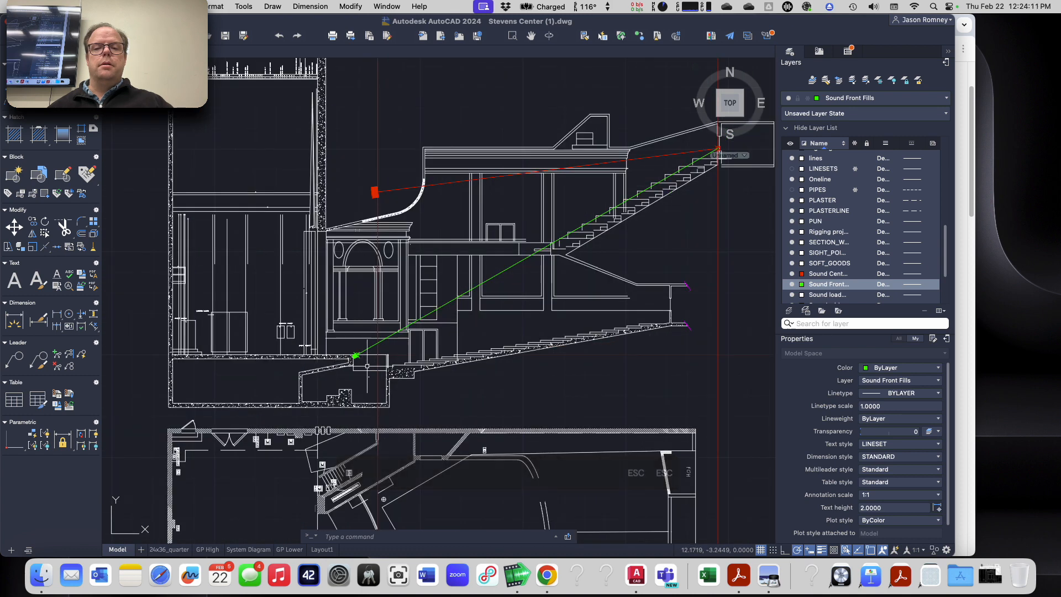
pyautogui.moveTo(403, 338); pyautogui.dragTo(476, 225, button='middle')
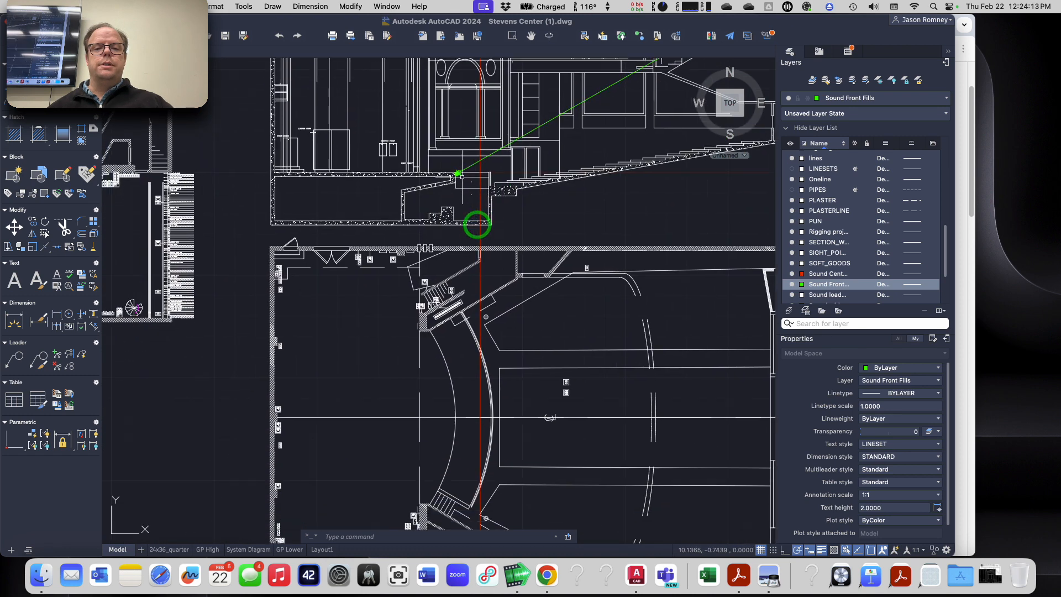
pyautogui.scroll(2, 478, 223)
pyautogui.scroll(2, 459, 148)
pyautogui.write('xline')
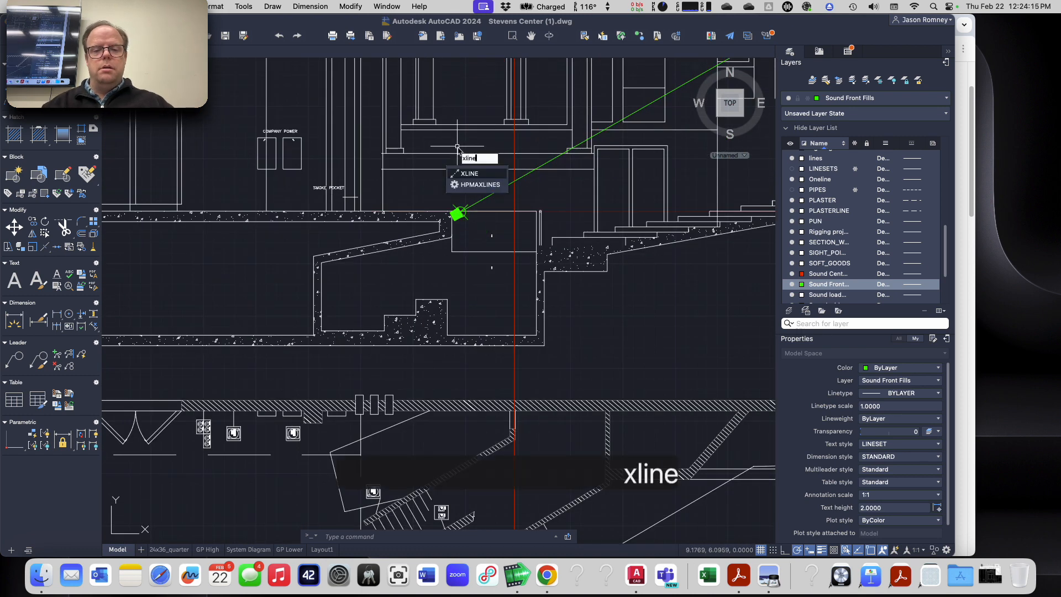
pyautogui.press('Return')
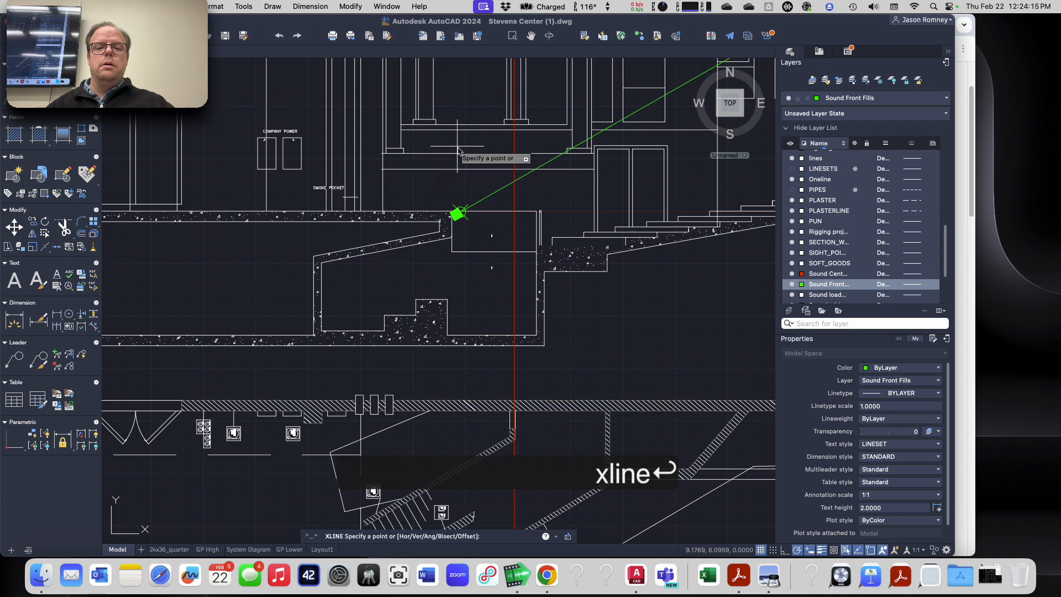
pyautogui.scroll(2, 461, 217)
pyautogui.scroll(2, 463, 212)
pyautogui.click(458, 213)
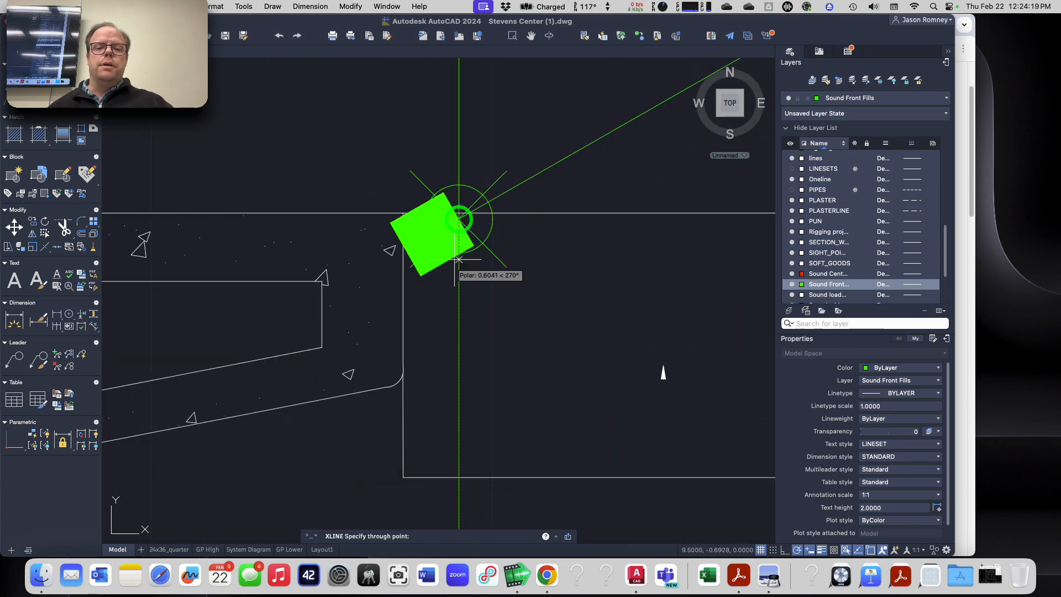
pyautogui.click(458, 327)
pyautogui.press('Escape')
# Step: Follow the green construction line through both floor plans and check the front fill coordinates on the assignment page in Google Chrome
pyautogui.scroll(-6, 459, 328)
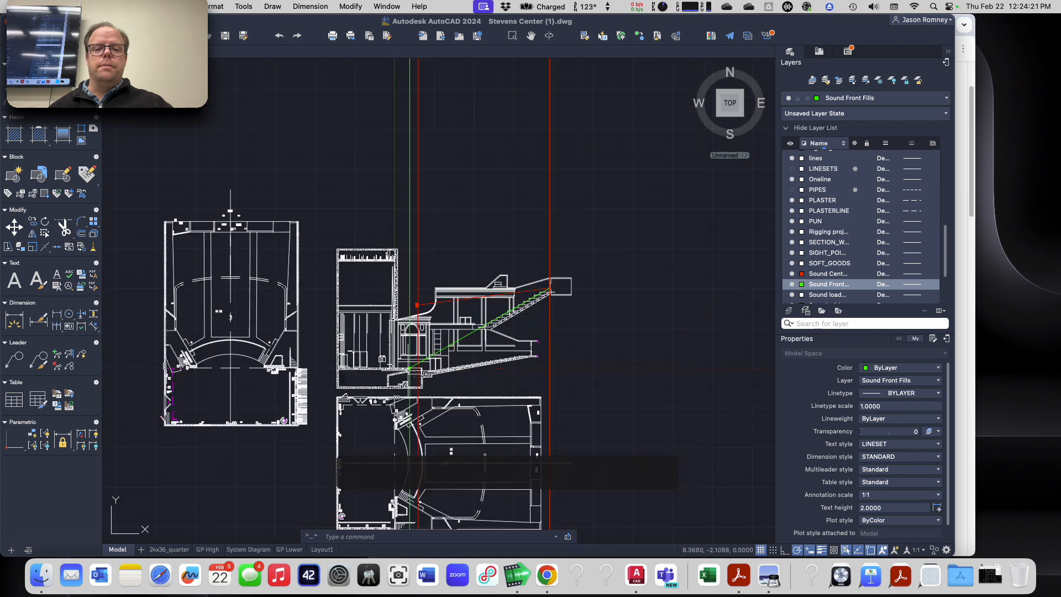
pyautogui.moveTo(453, 316)
pyautogui.mouseDown(button='middle')
pyautogui.moveTo(476, 289)
pyautogui.moveTo(546, 25)
pyautogui.mouseUp(button='middle')
pyautogui.scroll(2, 478, 285)
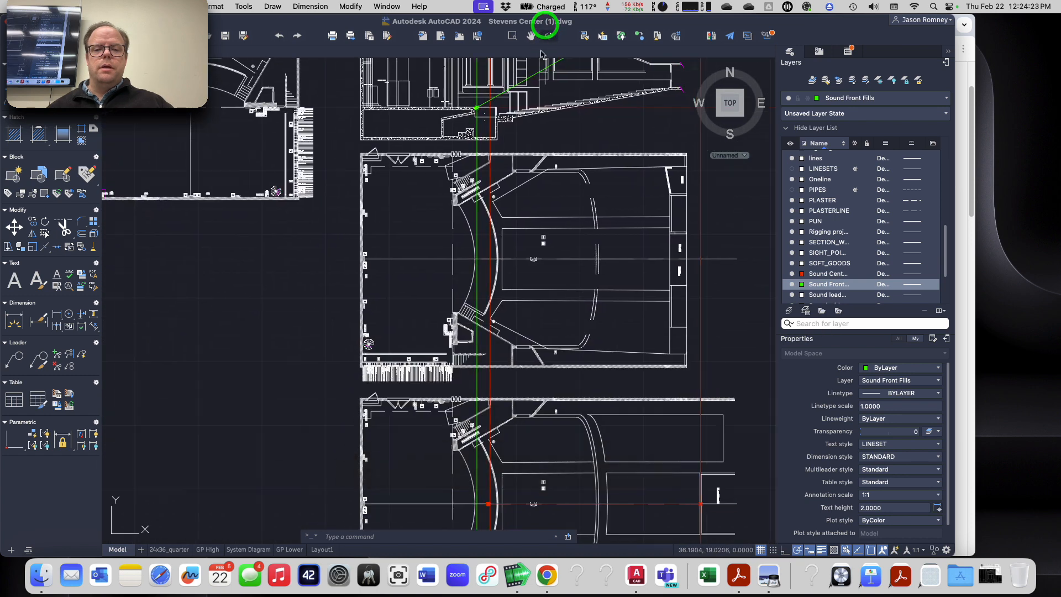
pyautogui.scroll(2, 507, 405)
pyautogui.moveTo(507, 405); pyautogui.dragTo(508, 128, button='middle')
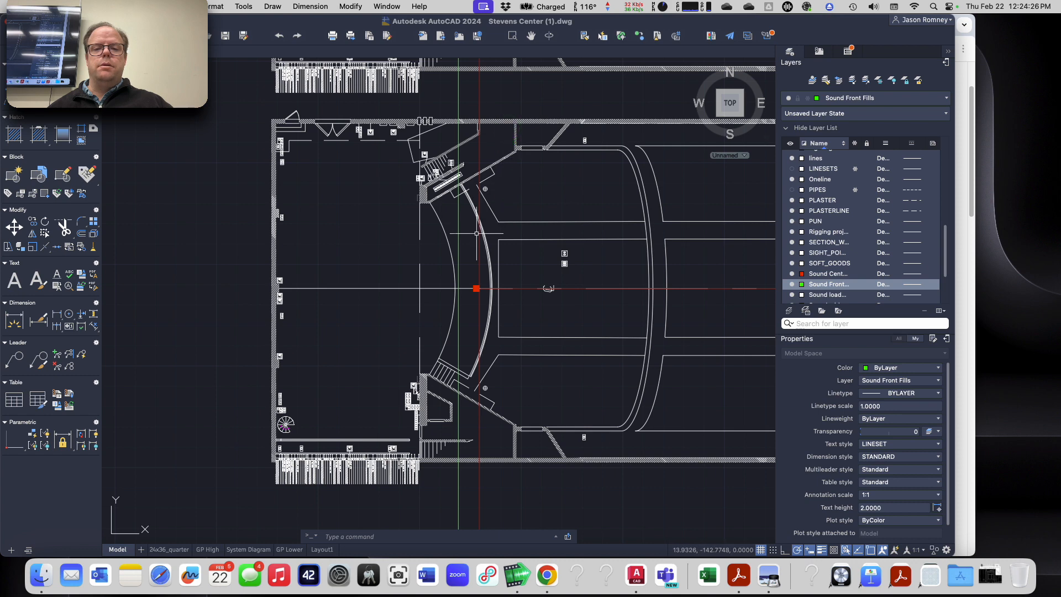
pyautogui.scroll(4, 458, 228)
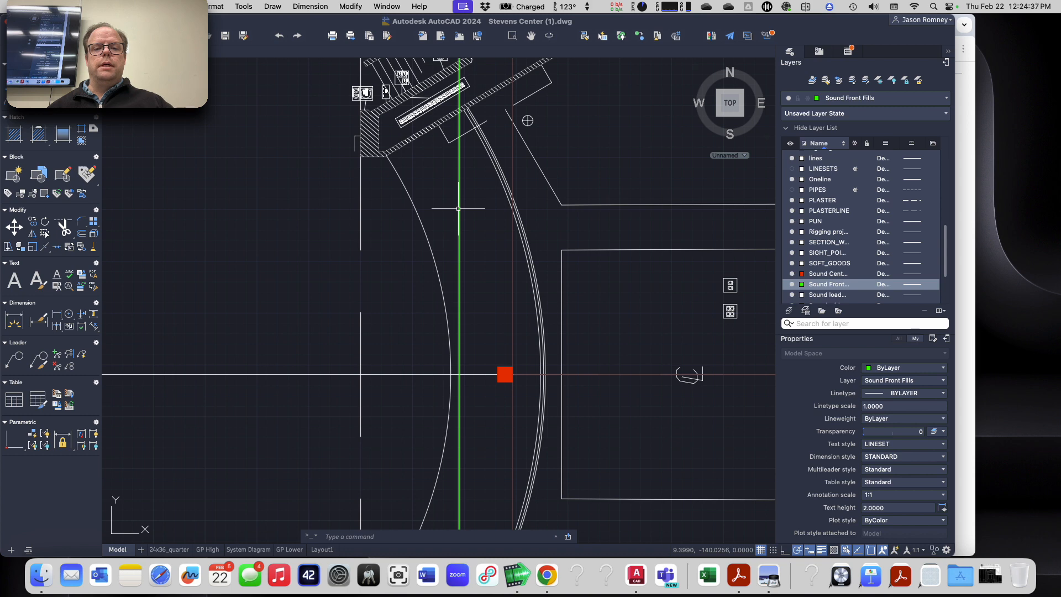
pyautogui.scroll(-5, 456, 392)
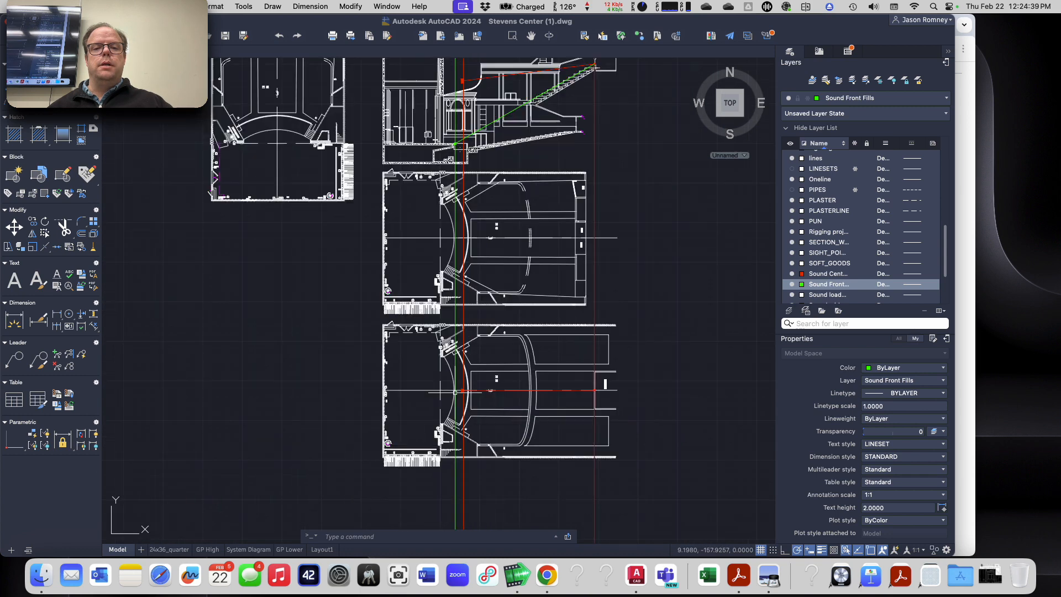
pyautogui.scroll(6, 456, 392)
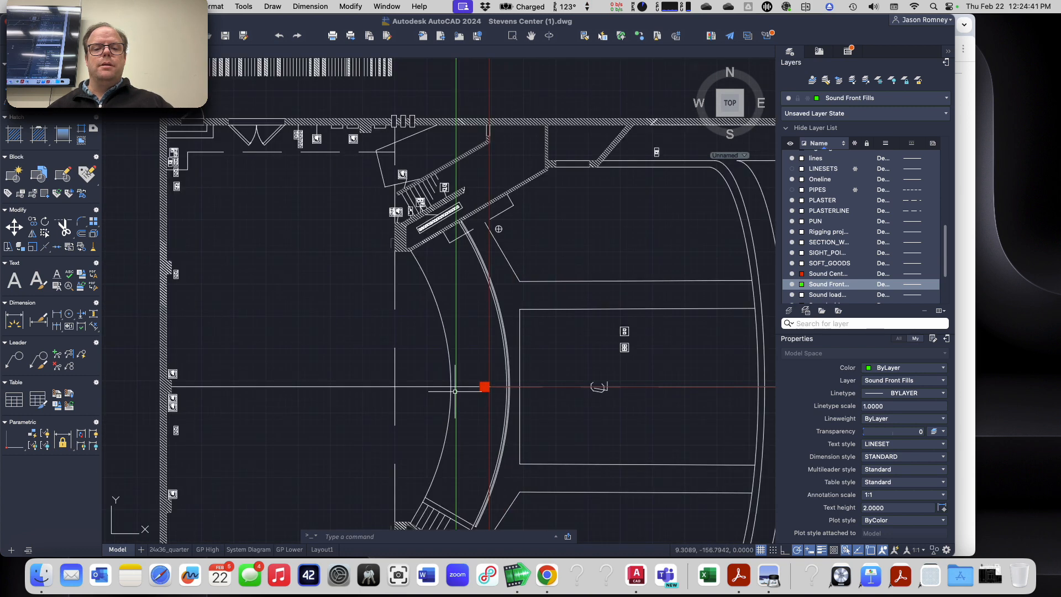
pyautogui.press('super+Tab')
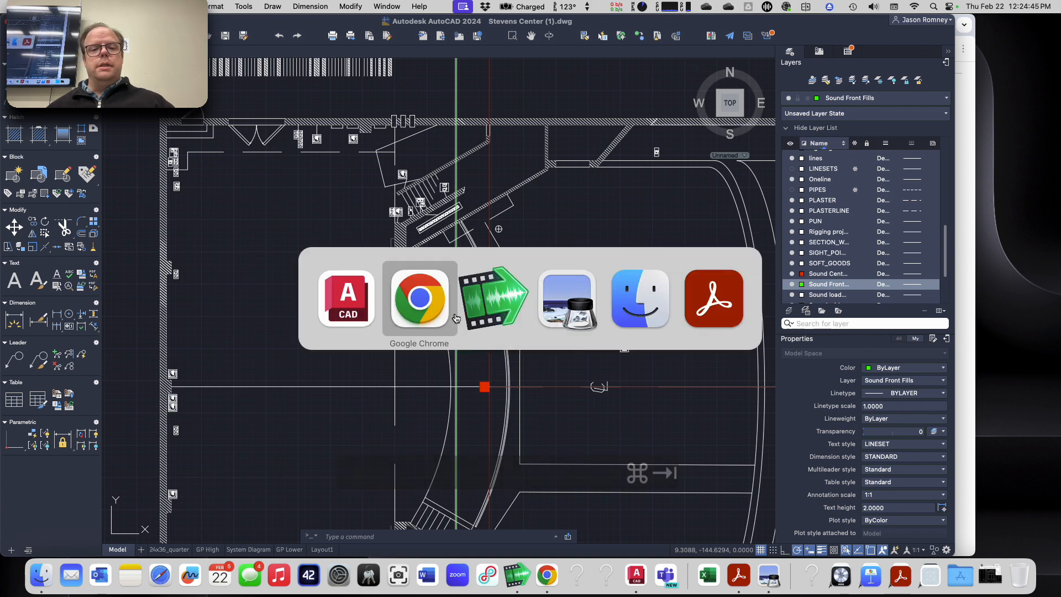
pyautogui.click(456, 318)
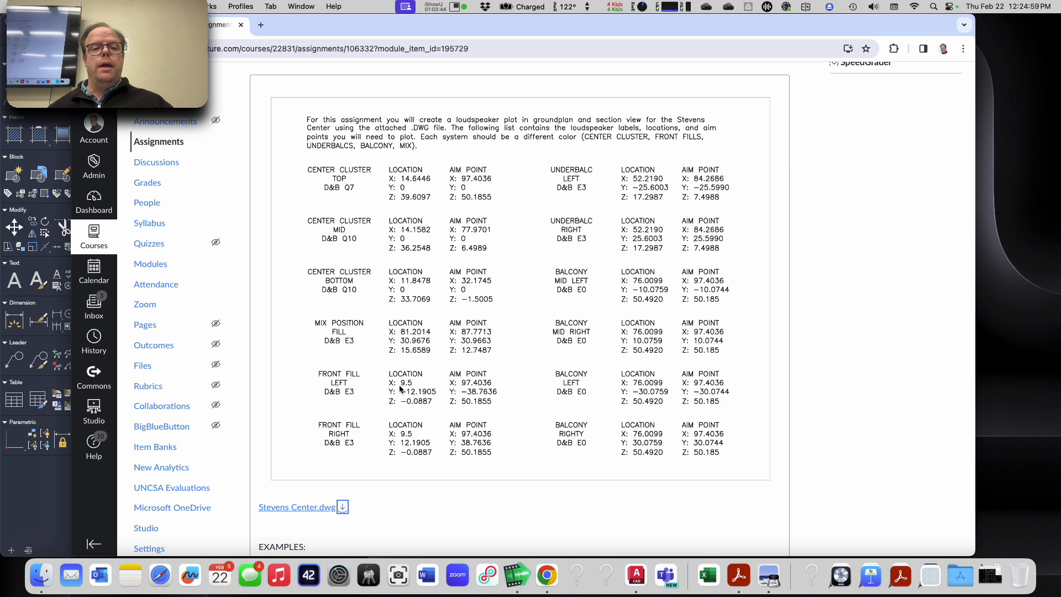
pyautogui.press('super+Tab')
pyautogui.press('Escape')
pyautogui.press('Escape')
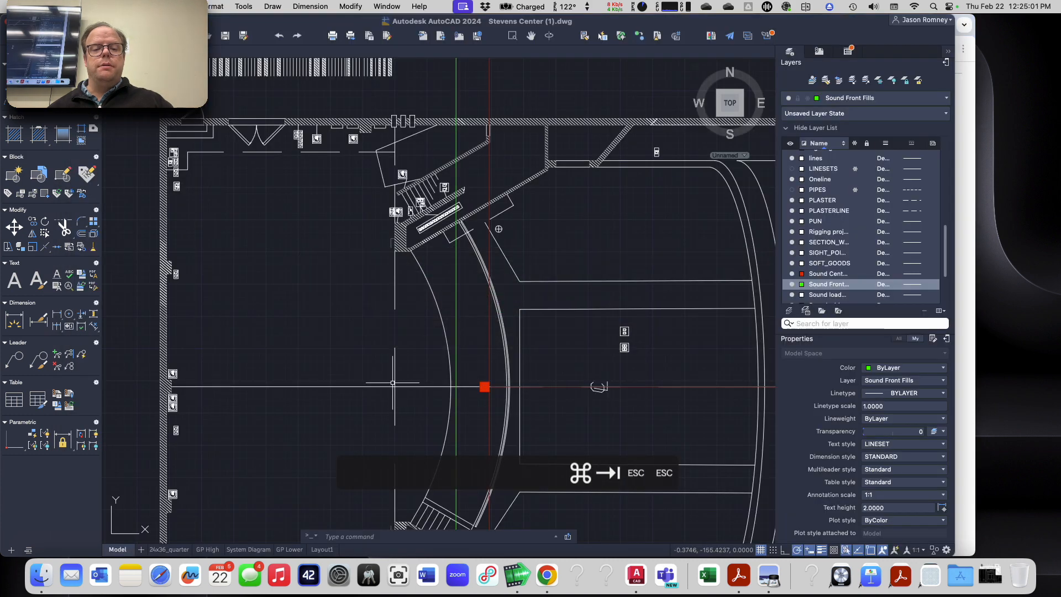
# Step: Try to set the UCS origin at the intersection of centerline and plaster line in the lower floor plan, with X along the centerline
pyautogui.write('ucs')
pyautogui.press('Return')
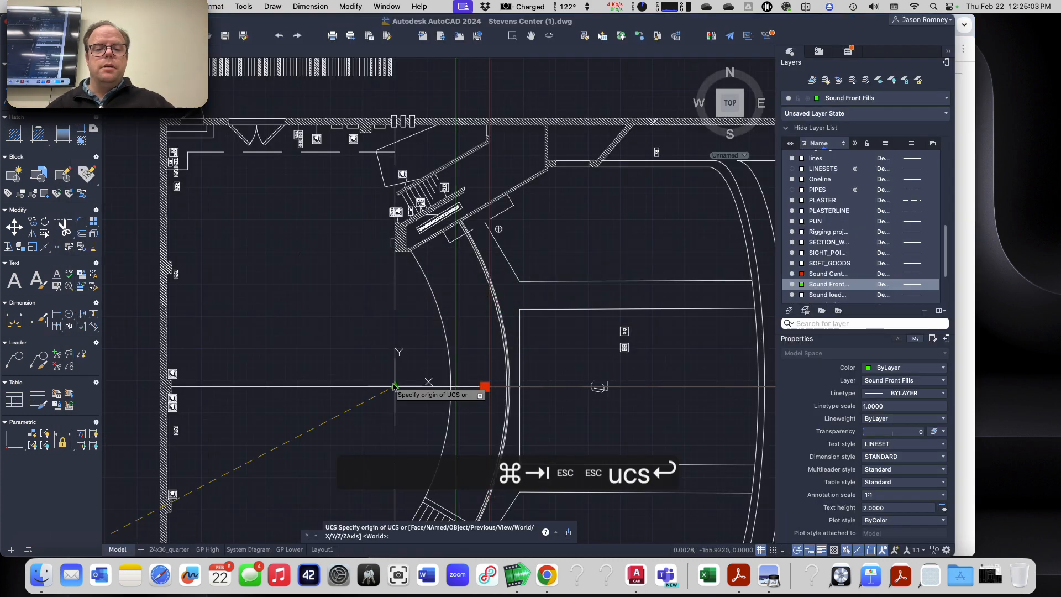
pyautogui.scroll(5, 393, 386)
pyautogui.click(400, 398)
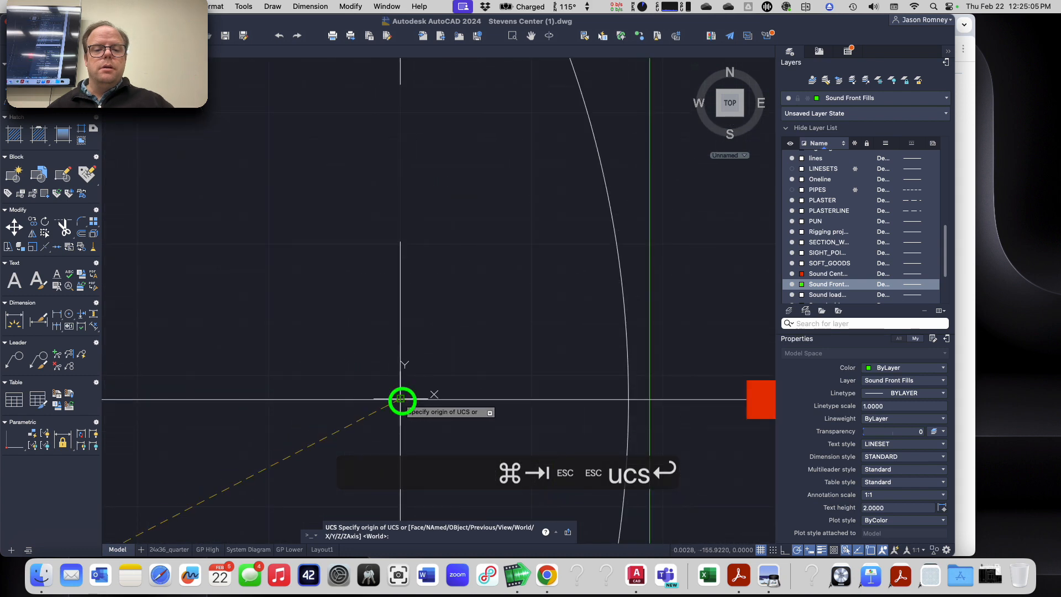
pyautogui.click(459, 400)
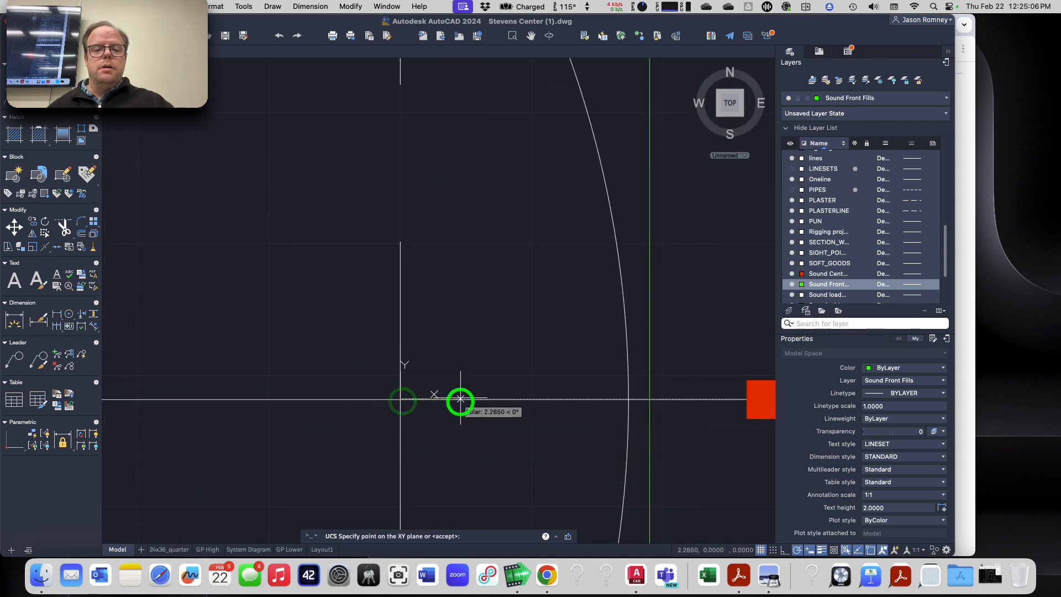
pyautogui.click(405, 255)
# Step: Redefine the UCS at the lower plan's centerline and plaster line intersection, with X along the centerline and Y along the plaster line
pyautogui.press('Return')
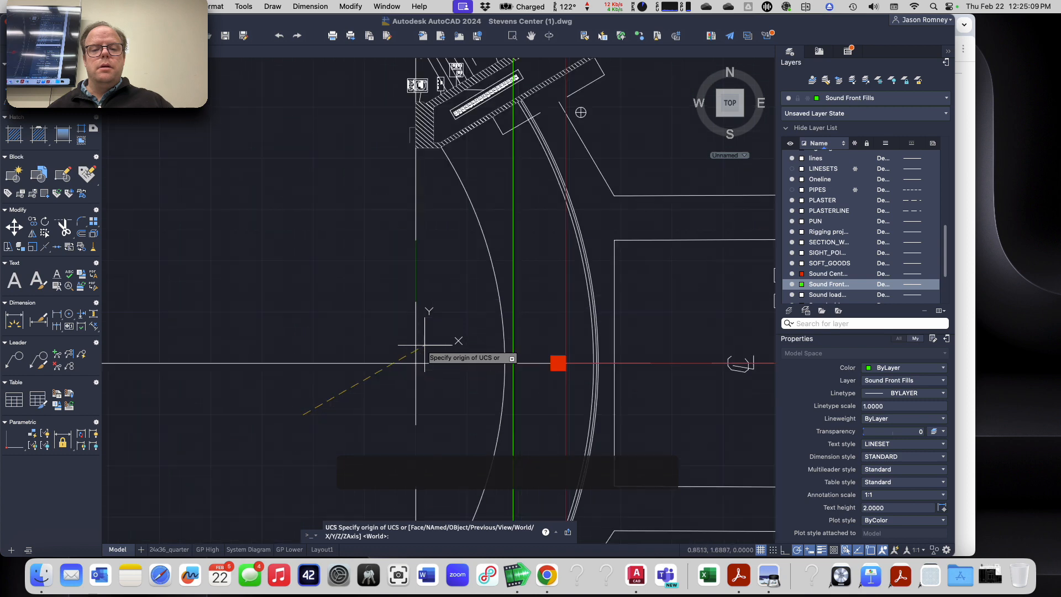
pyautogui.click(418, 363)
pyautogui.click(449, 361)
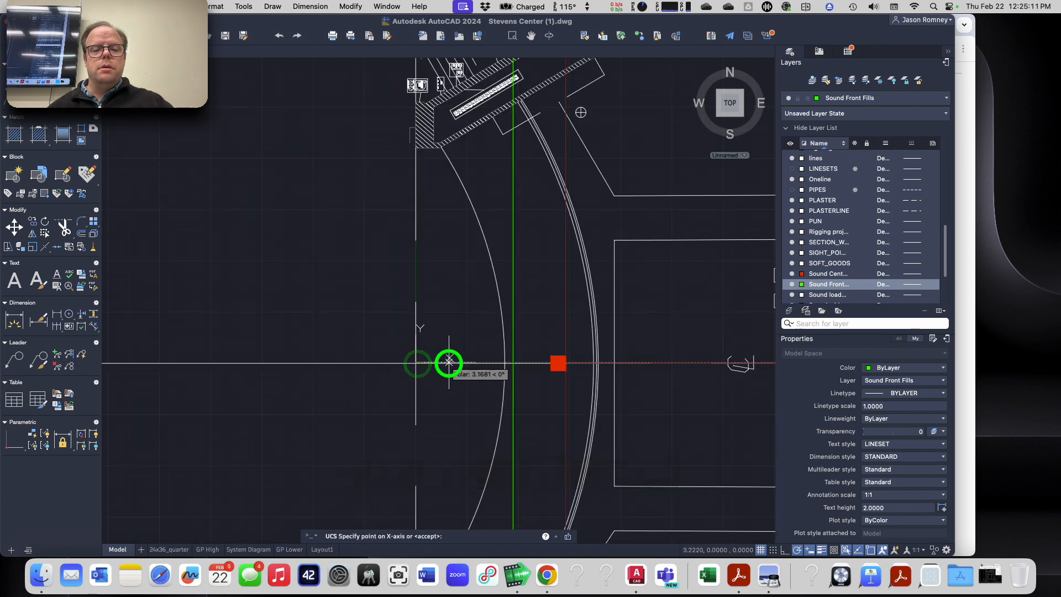
pyautogui.click(414, 271)
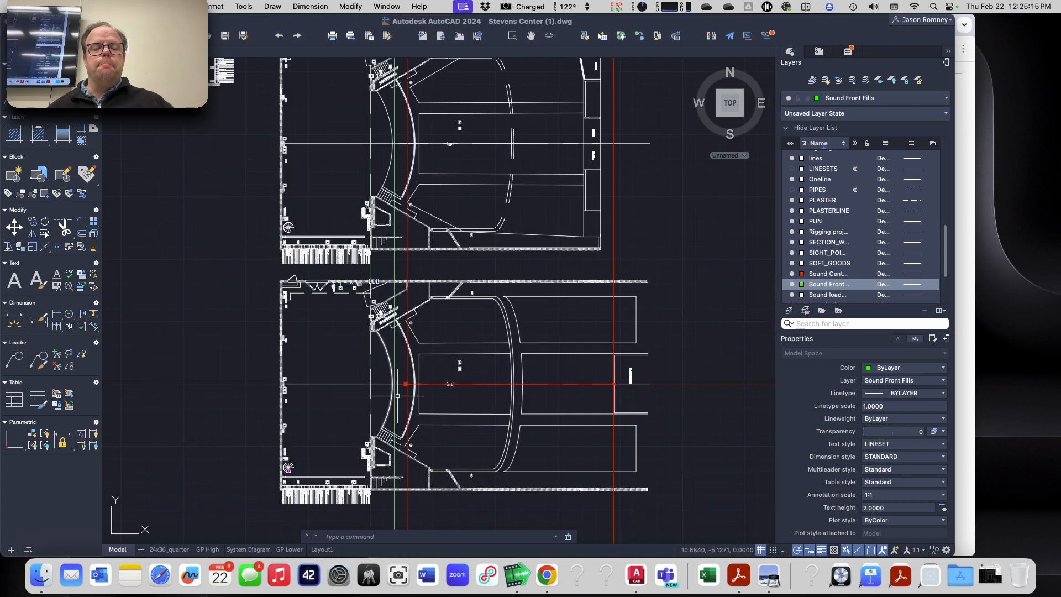
# Step: Read the Front Fill Left and Right location and aim point coordinates on the assignment page in Google Chrome, and return to AutoCAD
pyautogui.scroll(4, 398, 396)
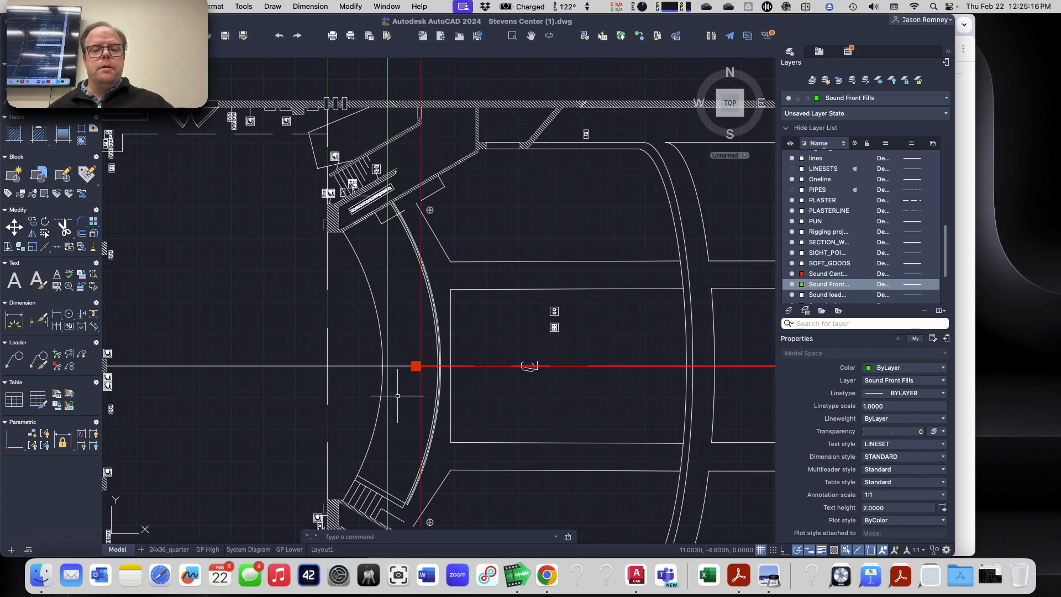
pyautogui.press('super+Tab')
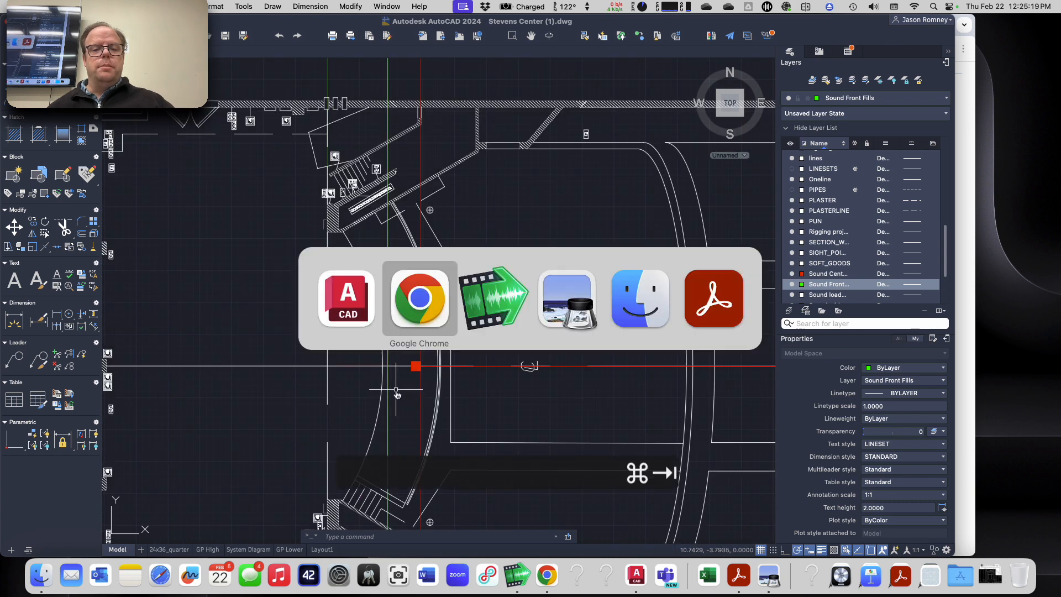
pyautogui.press('super+shift+Tab')
pyautogui.press('super+Tab')
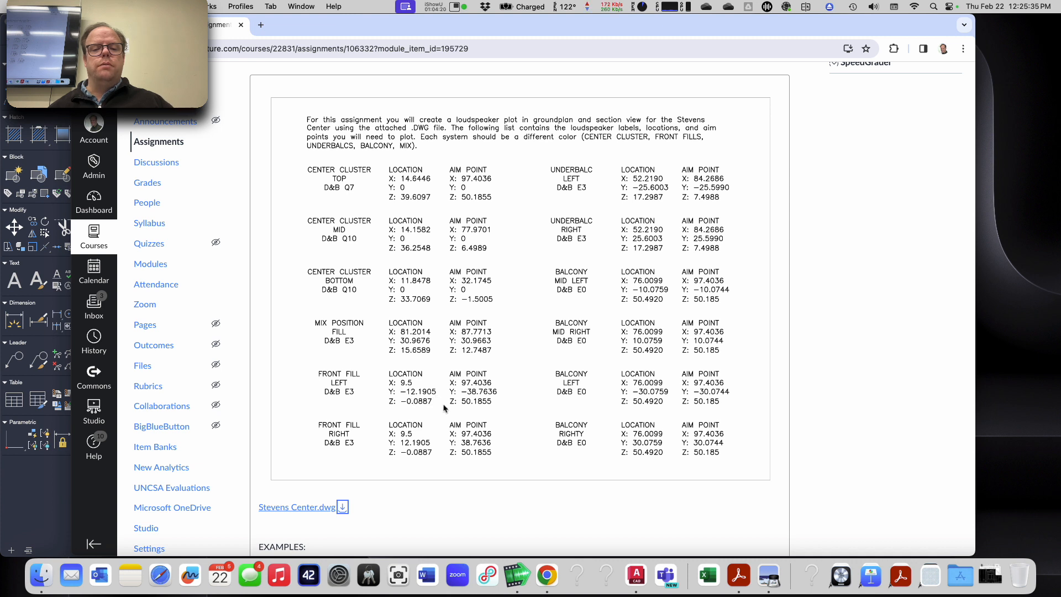
pyautogui.press('super+Tab')
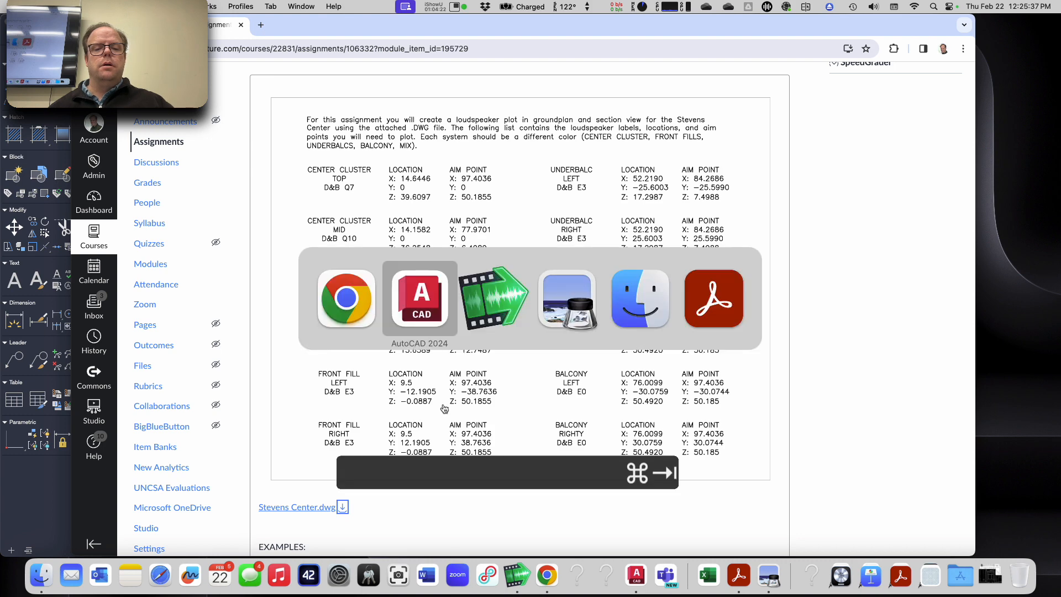
pyautogui.press('super+shift+Tab')
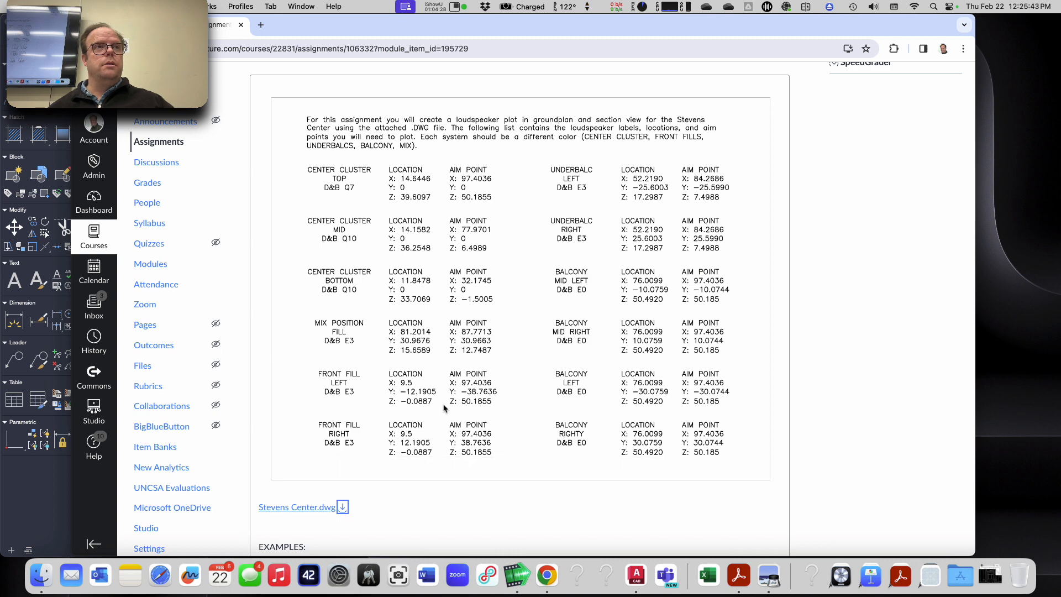
pyautogui.press('super+Tab')
pyautogui.press('super+Tab')
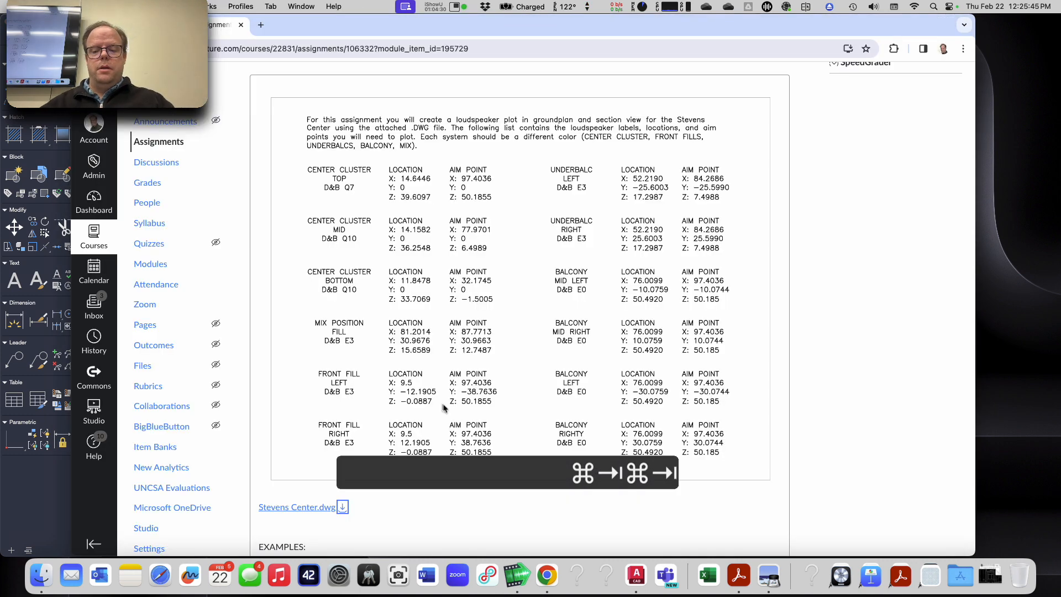
pyautogui.press('super+Tab')
# Step: Place the Front Fill Left location point at 9.5,-12.1905 in the lower floor plan, taking the coordinates from the assignment page in Google Chrome
pyautogui.write('point')
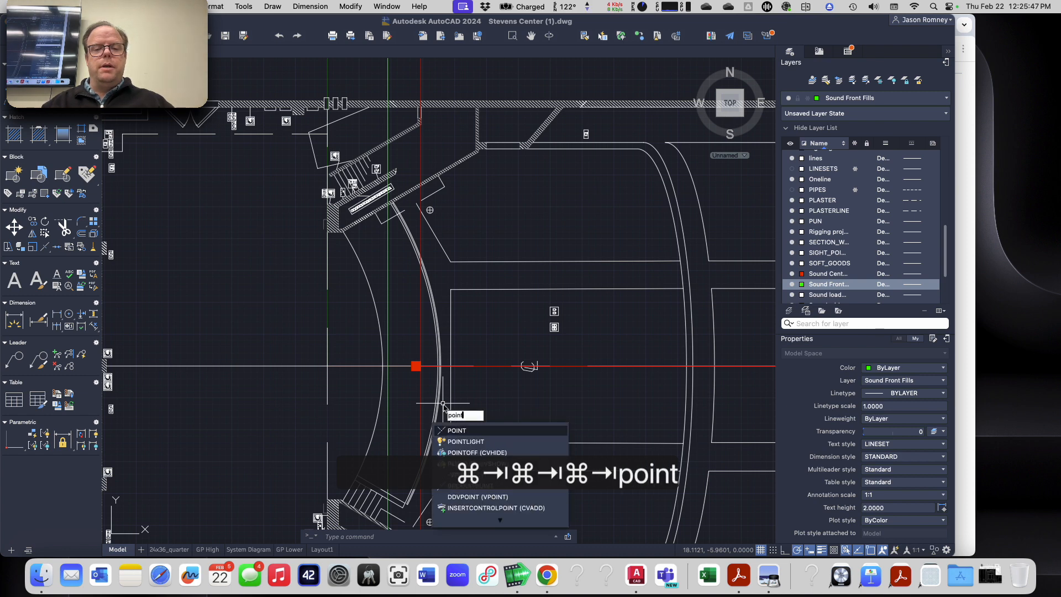
pyautogui.press('Return')
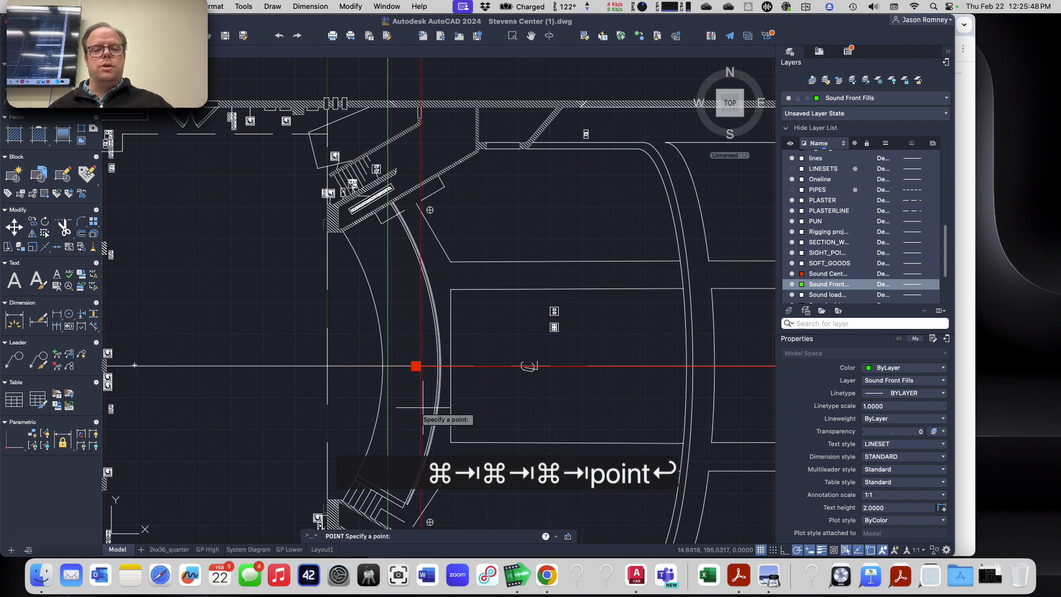
pyautogui.press('super+Tab')
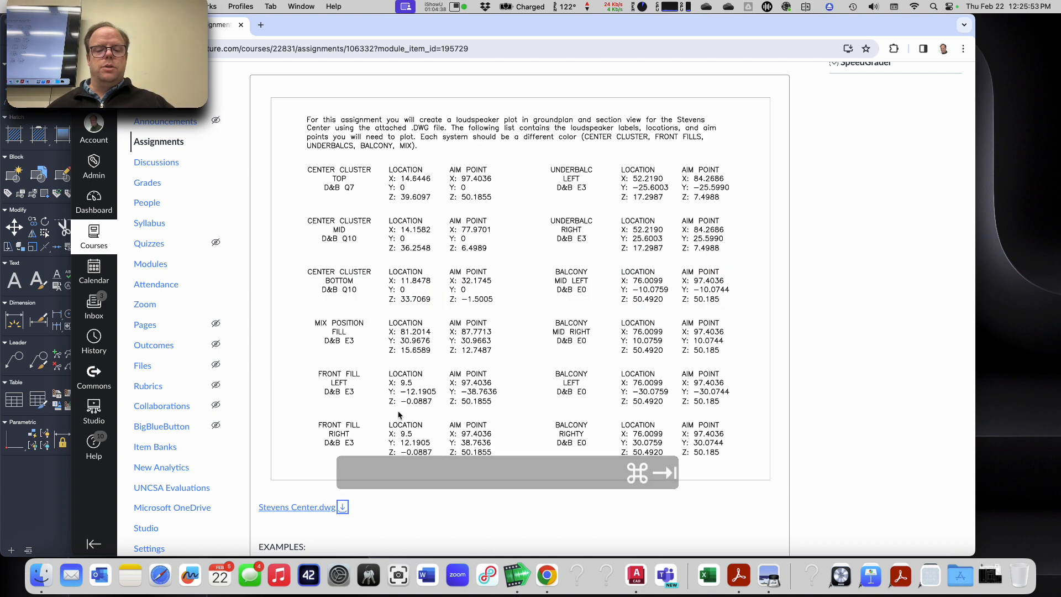
pyautogui.press('super+Tab')
pyautogui.write('9.5,')
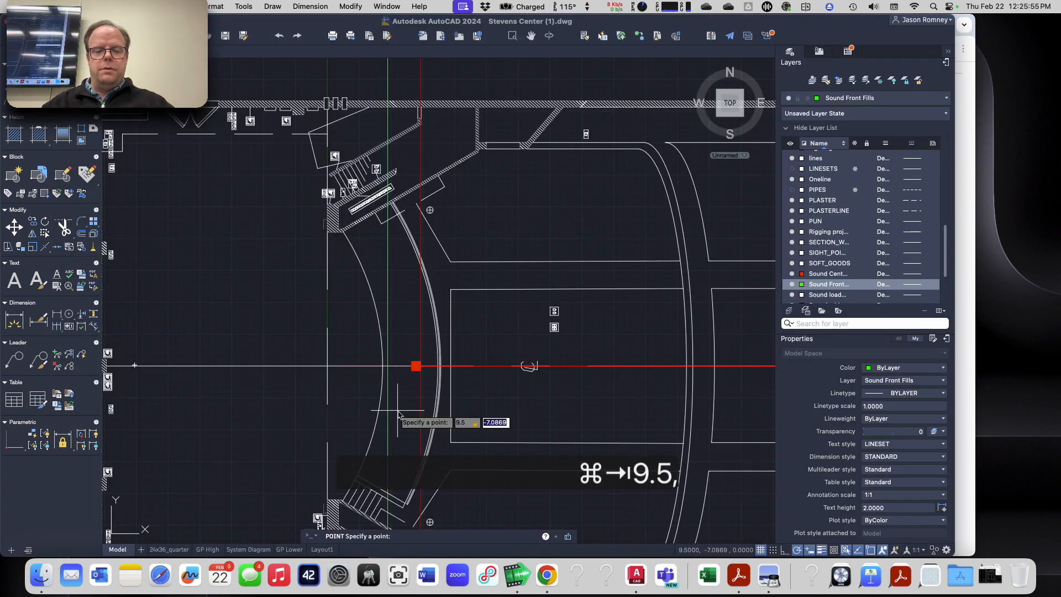
pyautogui.press('super+Tab')
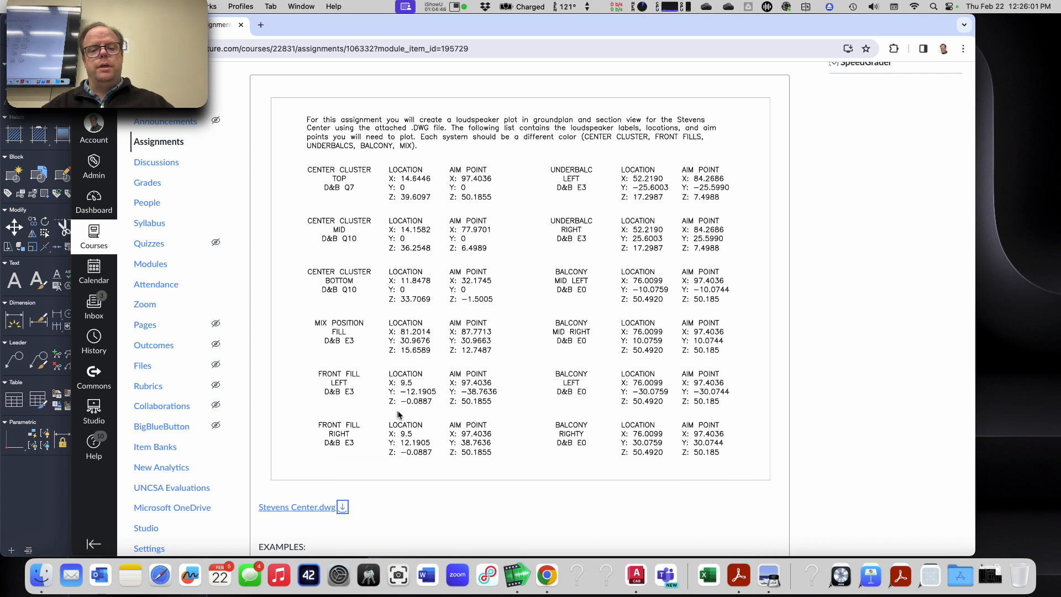
pyautogui.press('super+Tab')
pyautogui.write('-12')
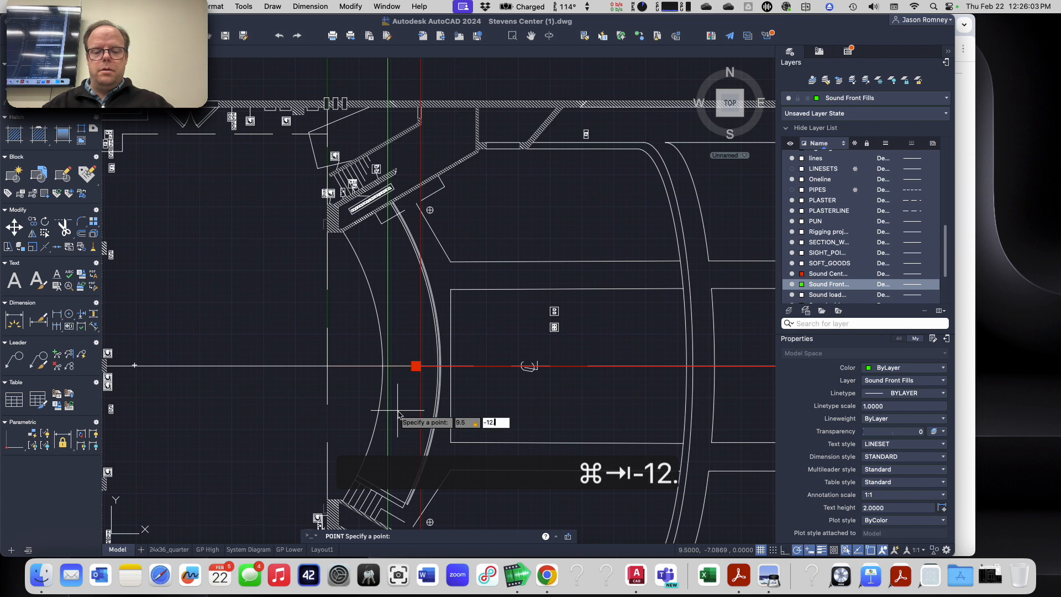
pyautogui.write('.9105')
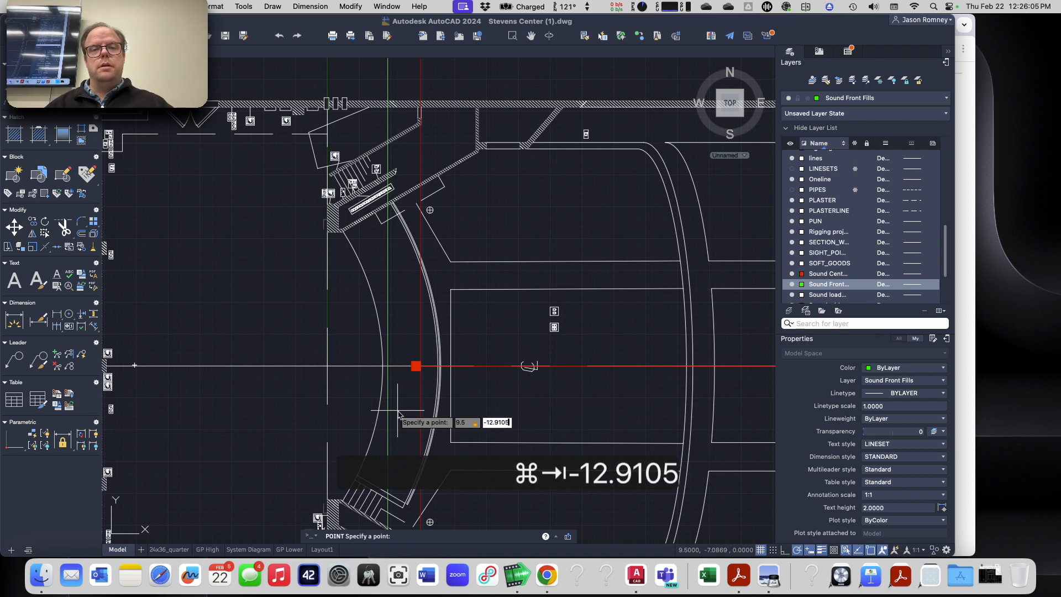
pyautogui.press('super+Tab')
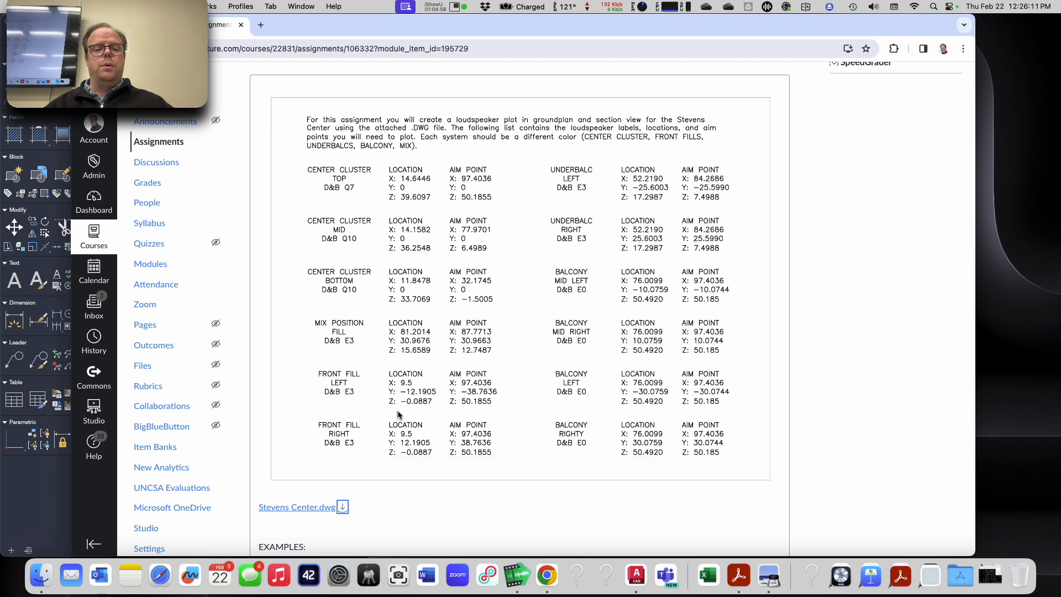
pyautogui.press('super+Tab')
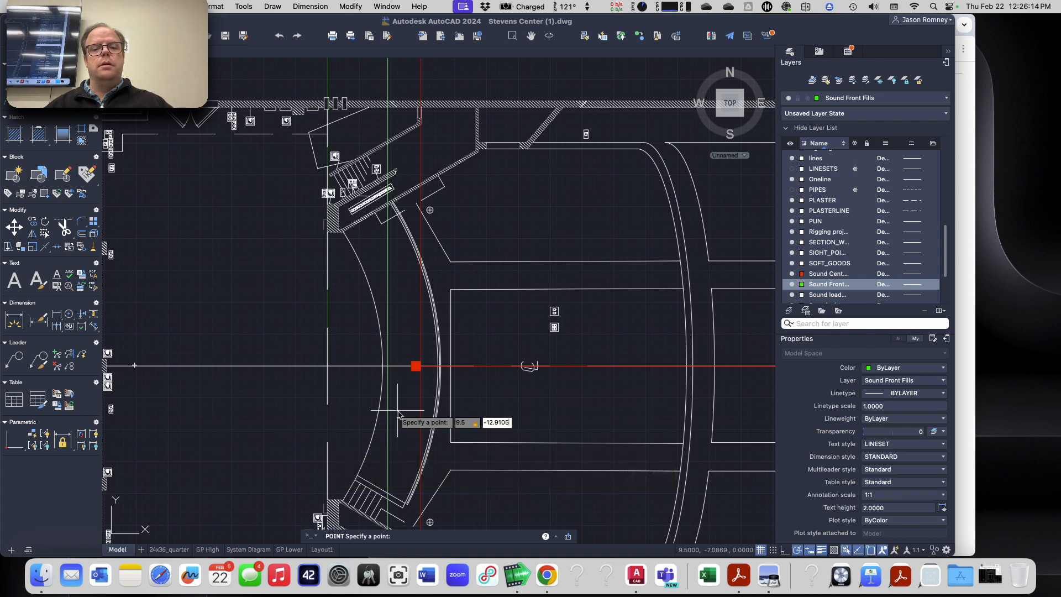
pyautogui.press('super+Tab')
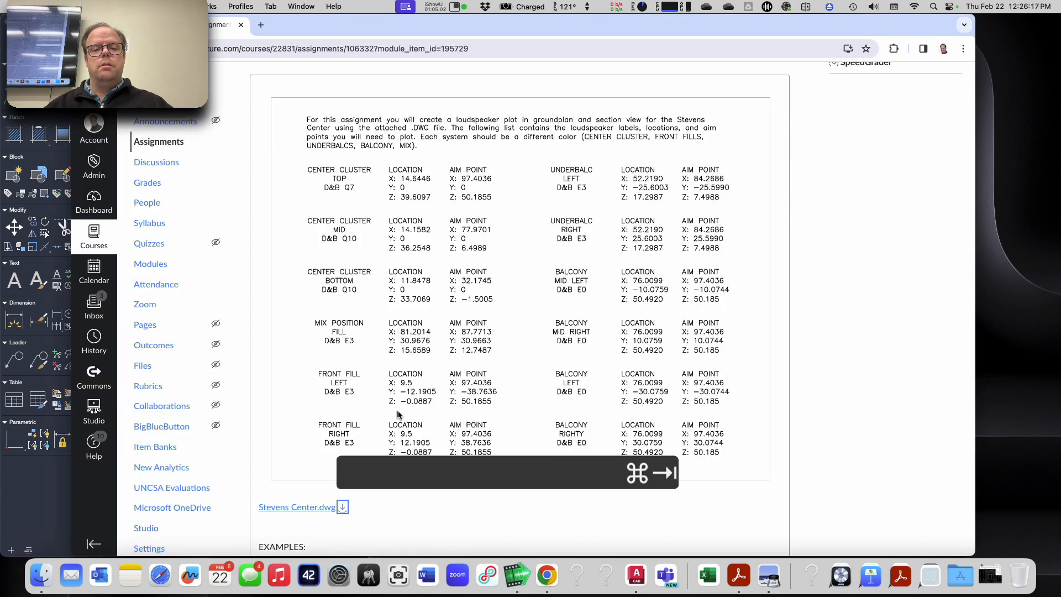
pyautogui.press('super+Tab')
pyautogui.press('BackSpace')
pyautogui.press('BackSpace')
pyautogui.press('BackSpace')
pyautogui.press('BackSpace')
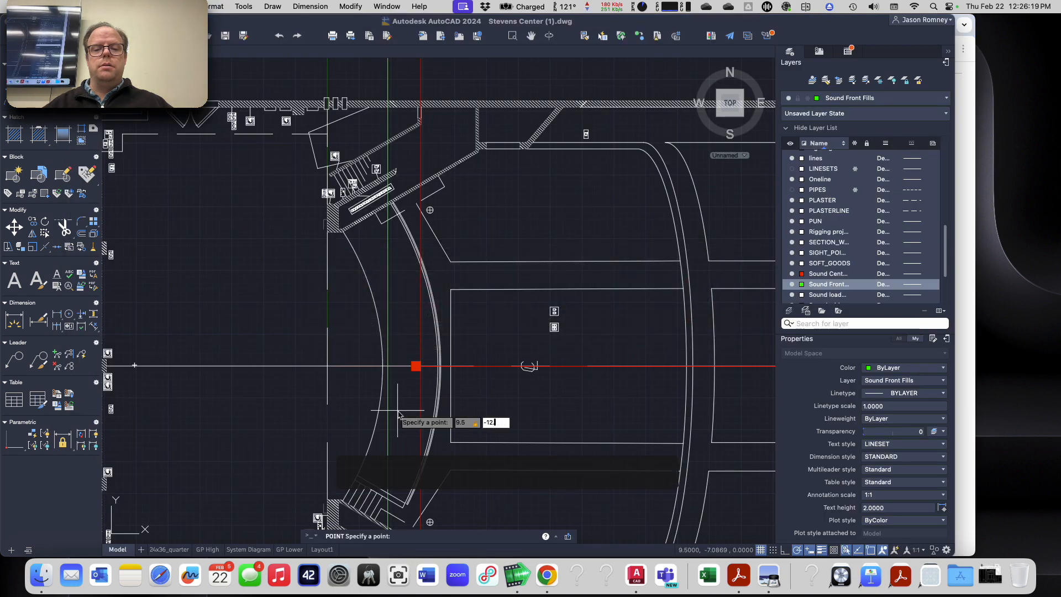
pyautogui.write('.1905')
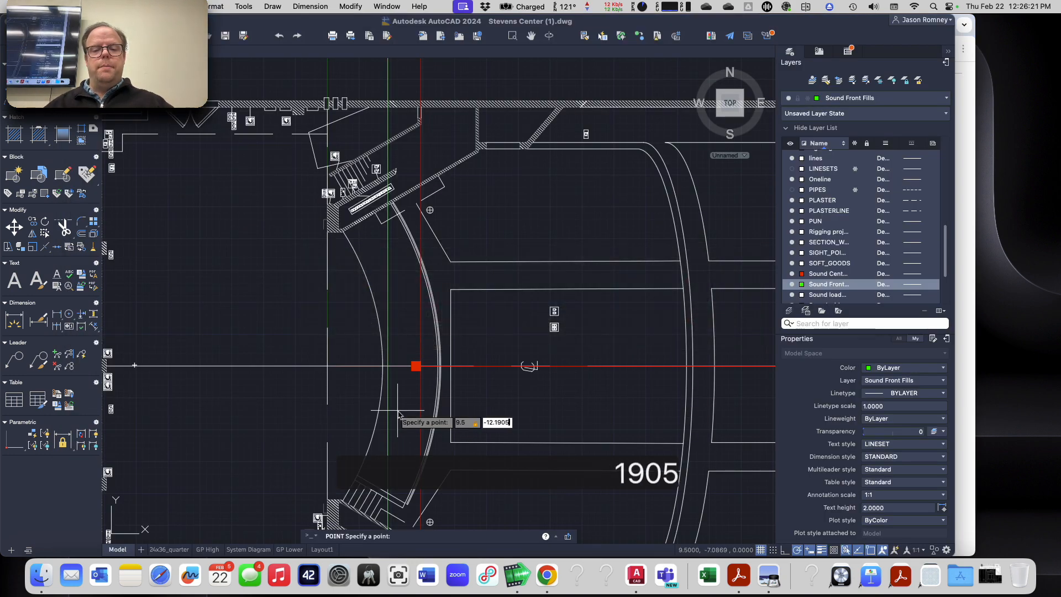
pyautogui.press('Return')
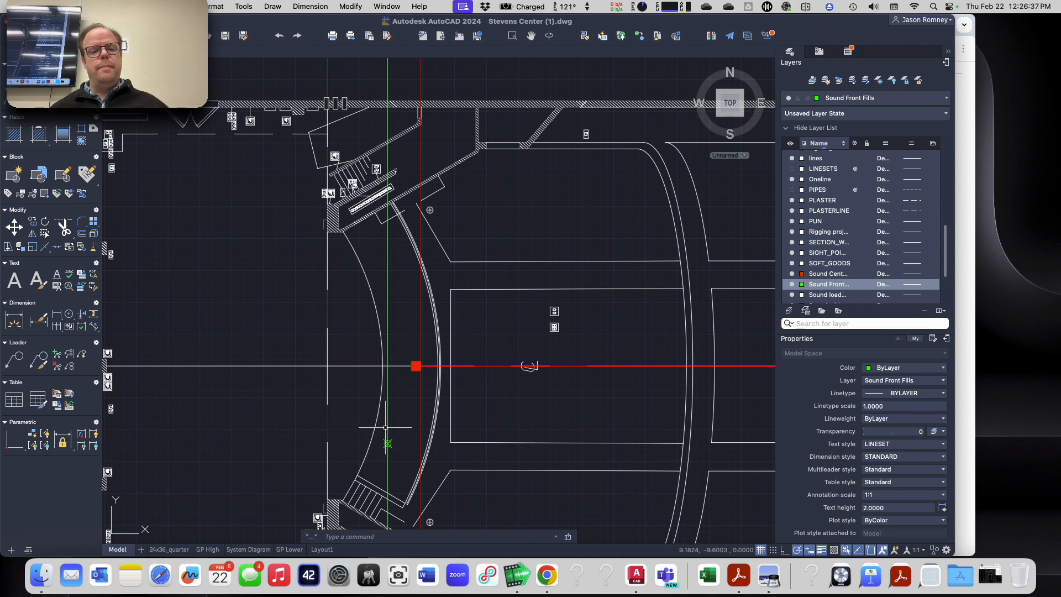
# Step: Compare the new Front Fill Left point in the lower floor plan with the green construction line and the front fill in the section
pyautogui.scroll(5, 387, 420)
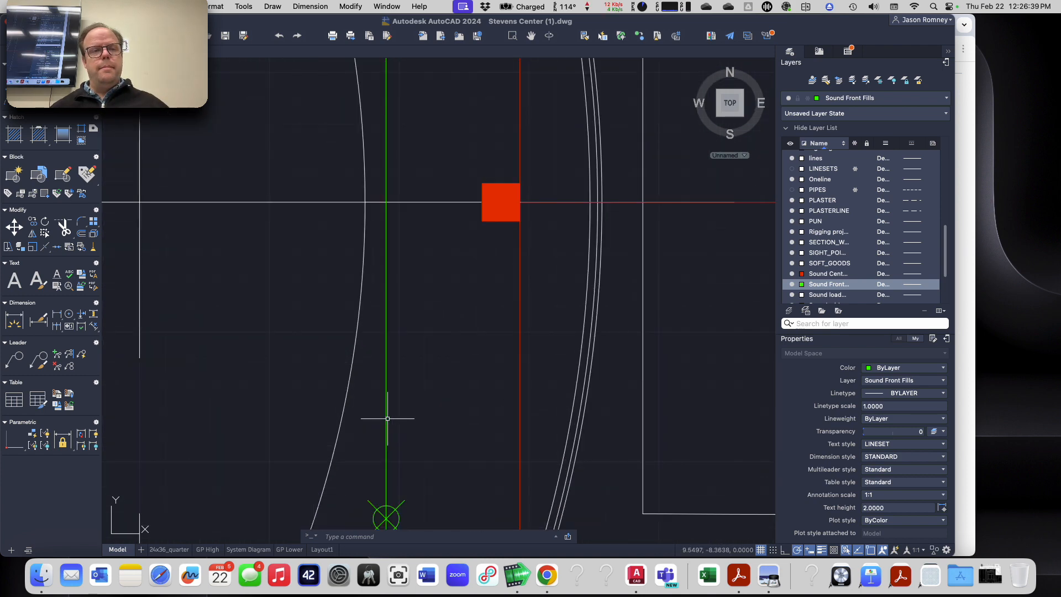
pyautogui.scroll(-2, 387, 419)
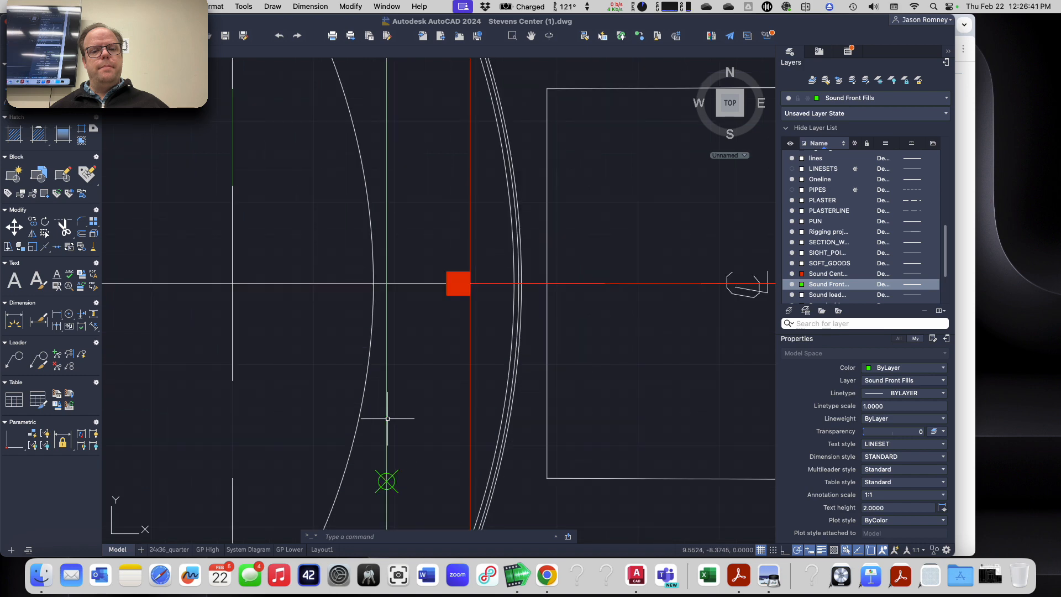
pyautogui.scroll(-5, 388, 419)
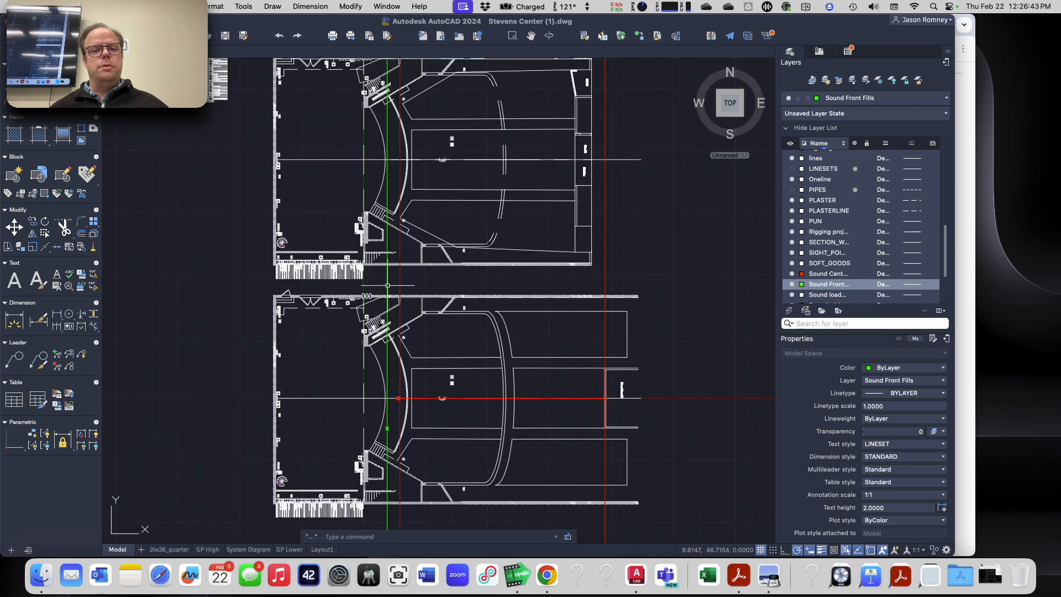
pyautogui.moveTo(406, 172); pyautogui.dragTo(377, 526, button='middle')
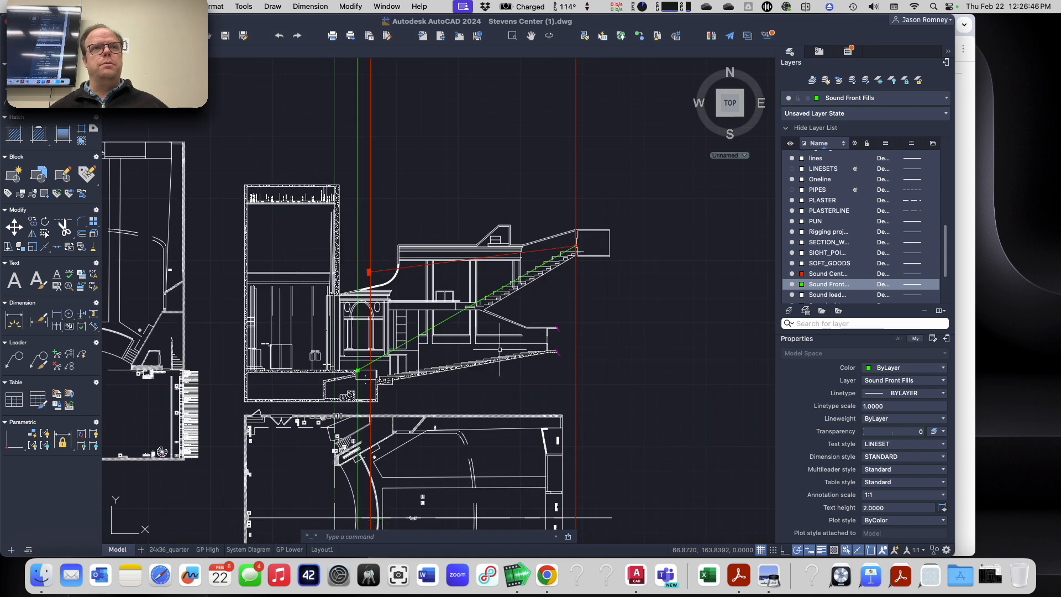
pyautogui.scroll(-2, 344, 425)
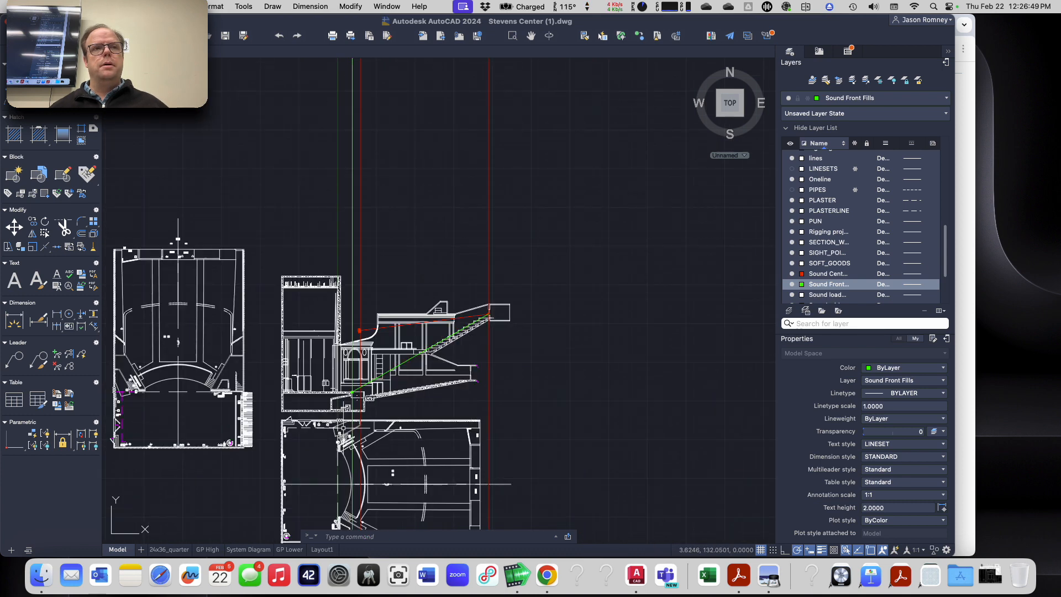
pyautogui.scroll(-2, 345, 420)
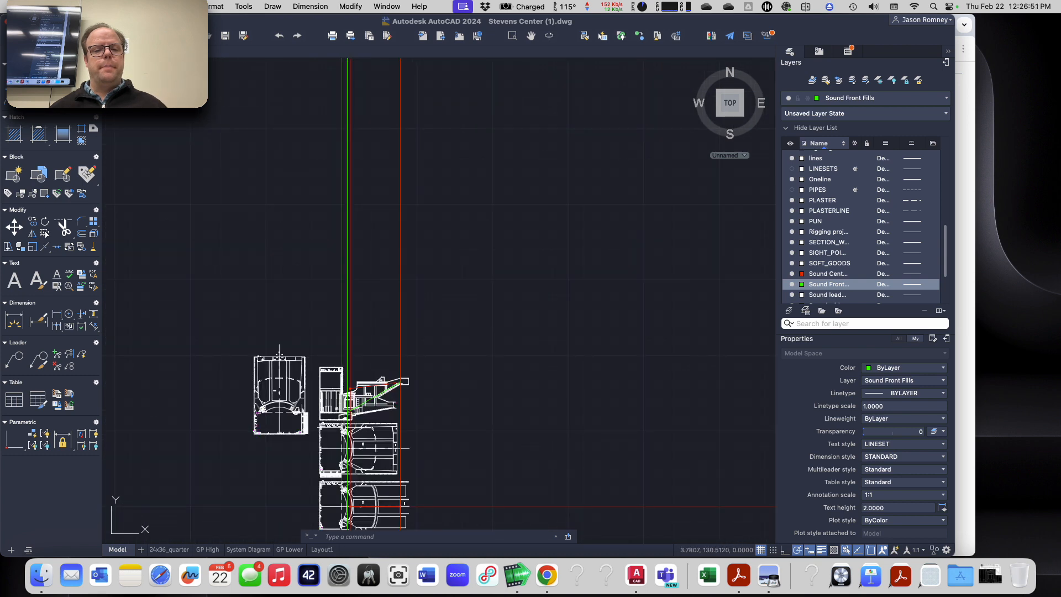
pyautogui.scroll(6, 347, 409)
pyautogui.scroll(-8, 330, 470)
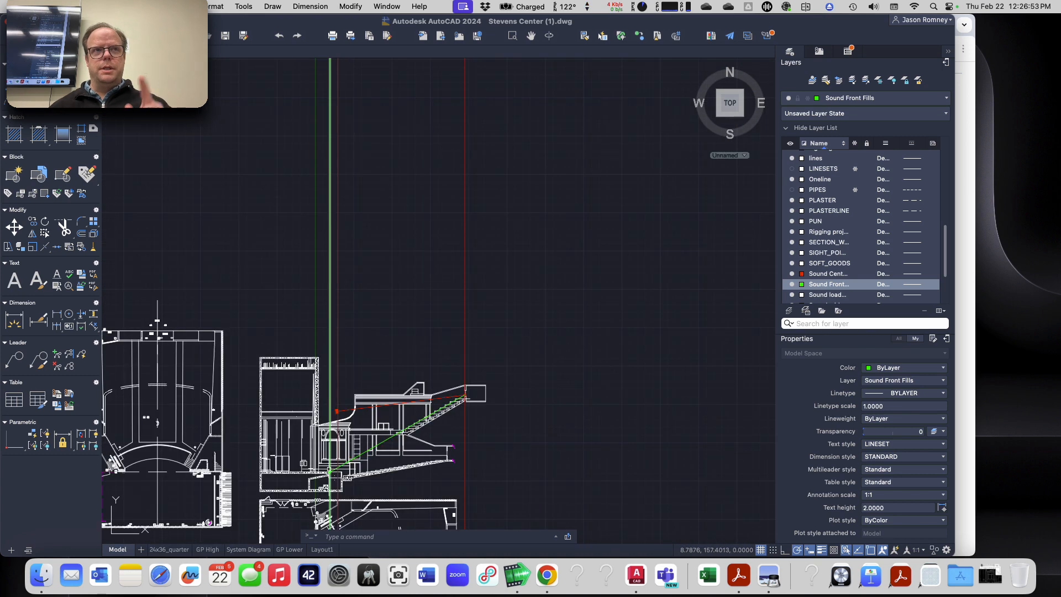
pyautogui.moveTo(329, 466); pyautogui.dragTo(393, 233, button='middle')
pyautogui.rightClick(393, 233)
pyautogui.press('Escape')
pyautogui.press('Escape')
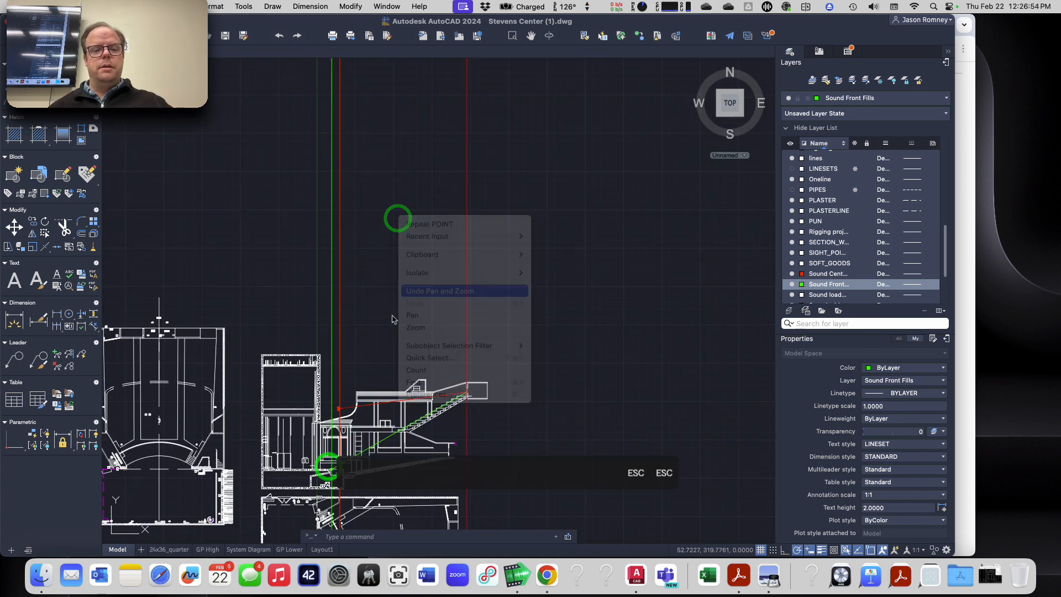
pyautogui.moveTo(357, 382); pyautogui.dragTo(483, 66, button='middle')
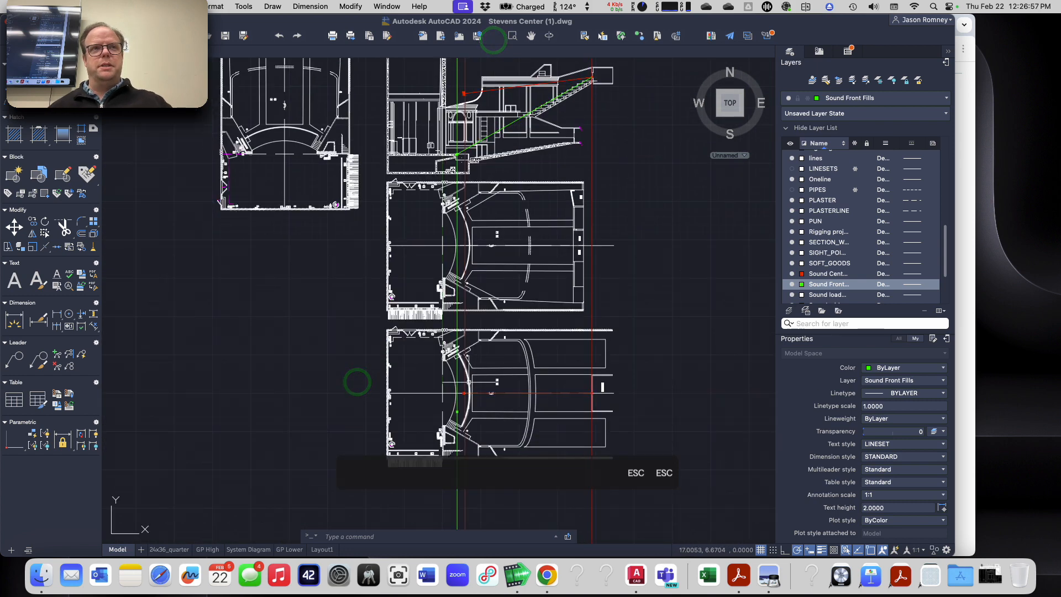
pyautogui.press('Escape')
pyautogui.scroll(6, 457, 393)
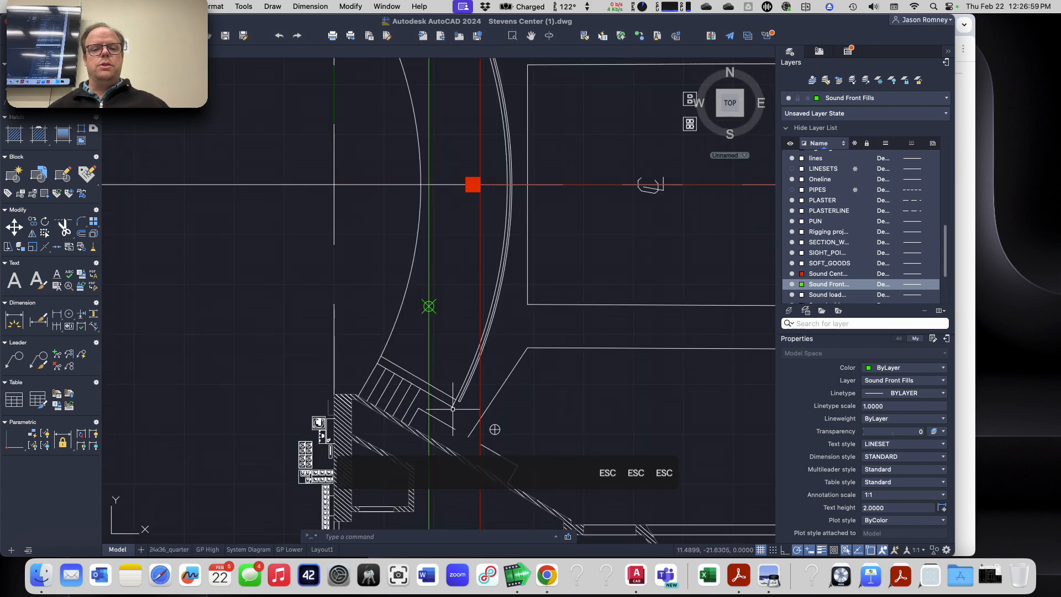
pyautogui.scroll(-5, 416, 294)
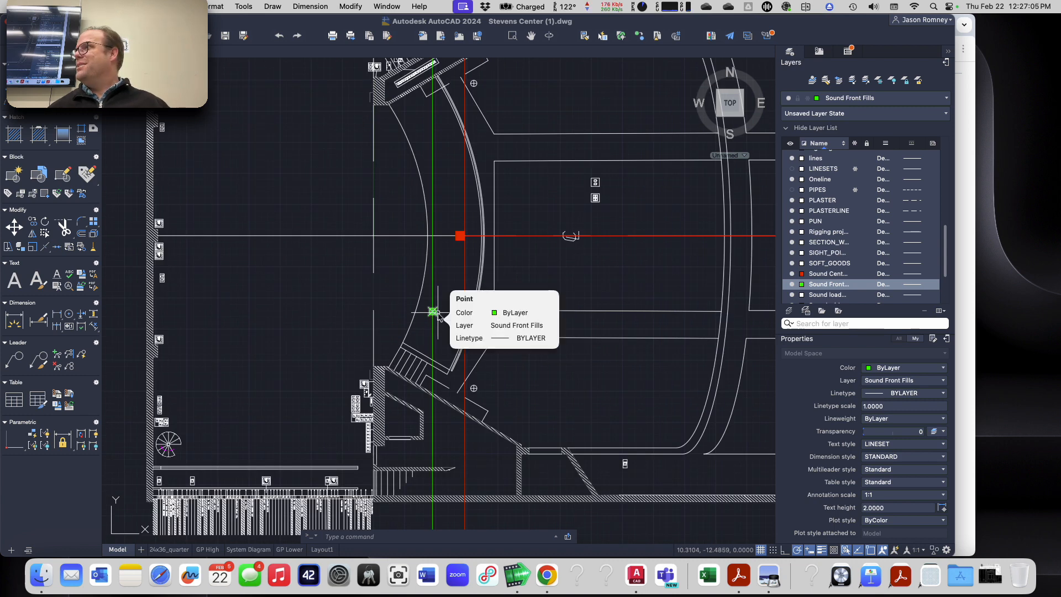
# Step: Examine the green front fill loudspeaker symbol at the stage edge in the section view
pyautogui.press('Escape')
pyautogui.press('Escape')
pyautogui.scroll(-5, 436, 320)
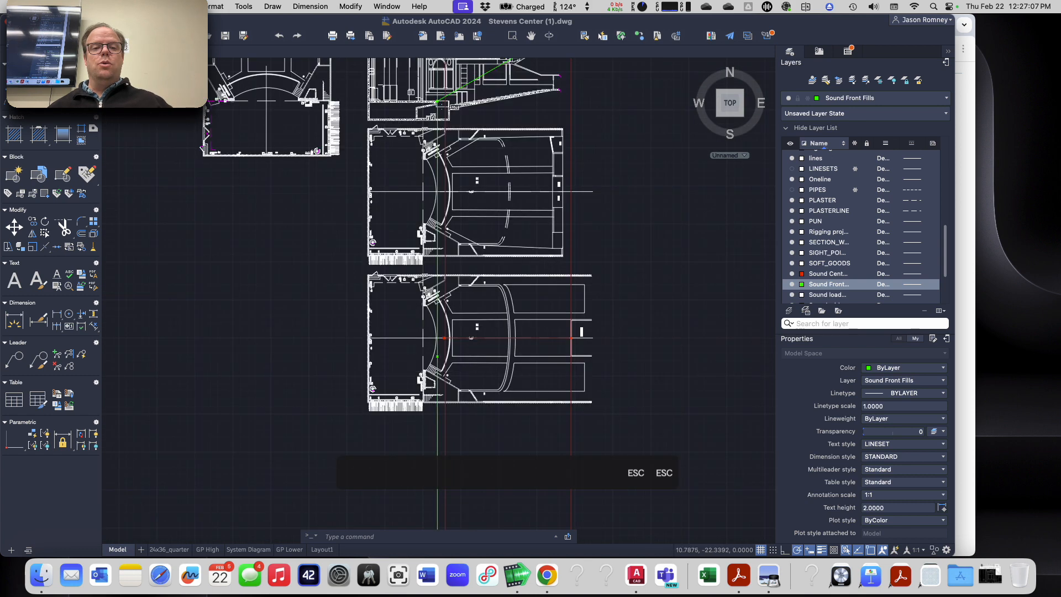
pyautogui.scroll(-5, 438, 365)
pyautogui.scroll(10, 438, 256)
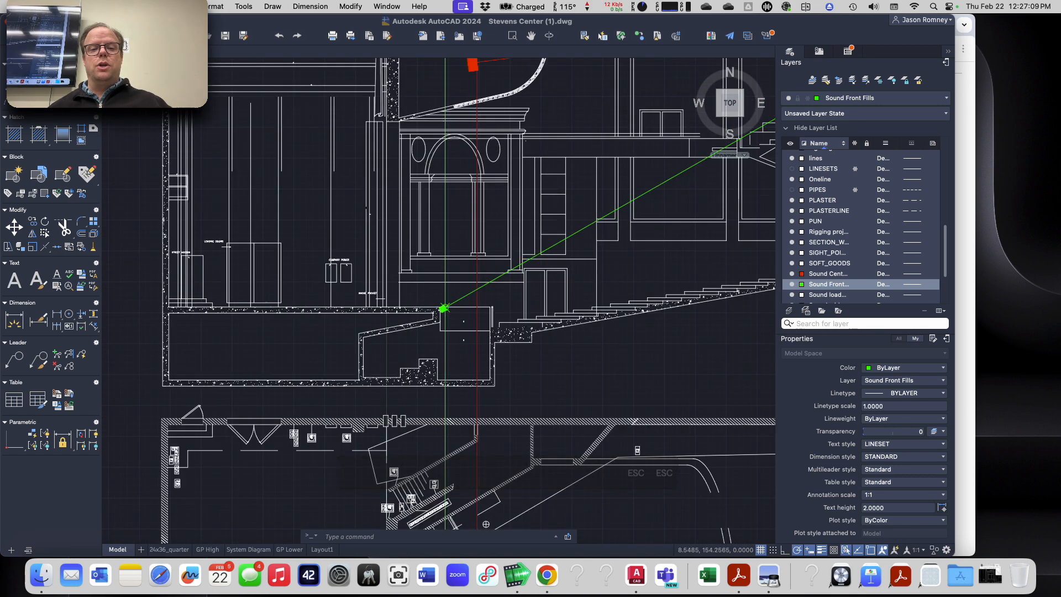
pyautogui.scroll(5, 444, 308)
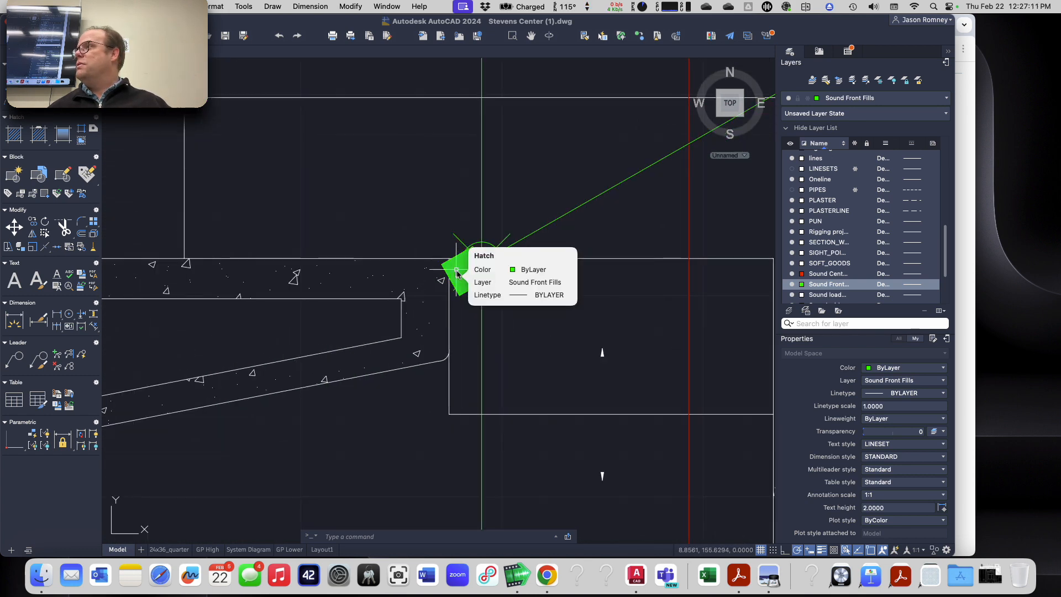
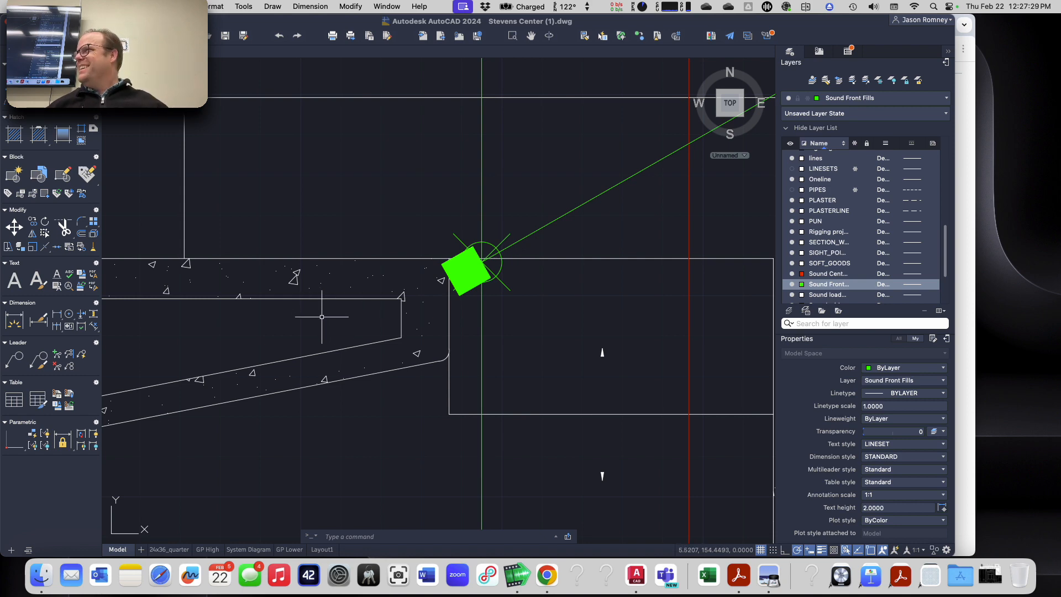
# Step: Draw a horizontal construction line through the Front Fill Left location point in the lower floor plan
pyautogui.scroll(-12, 321, 317)
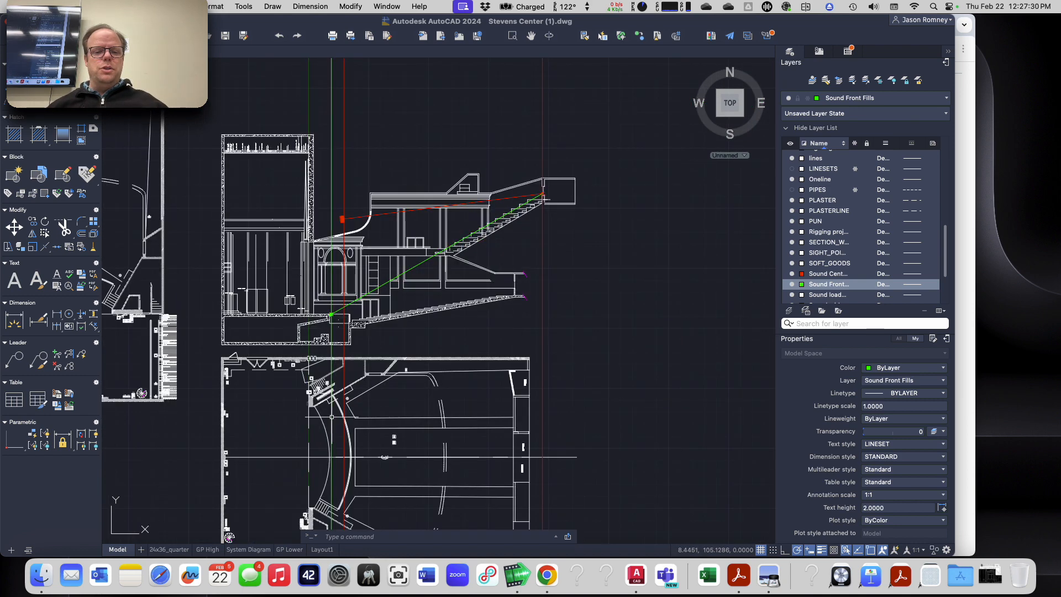
pyautogui.moveTo(344, 480); pyautogui.dragTo(462, 260, button='middle')
pyautogui.scroll(10, 442, 511)
pyautogui.press('Escape')
pyautogui.press('Escape')
pyautogui.press('Escape')
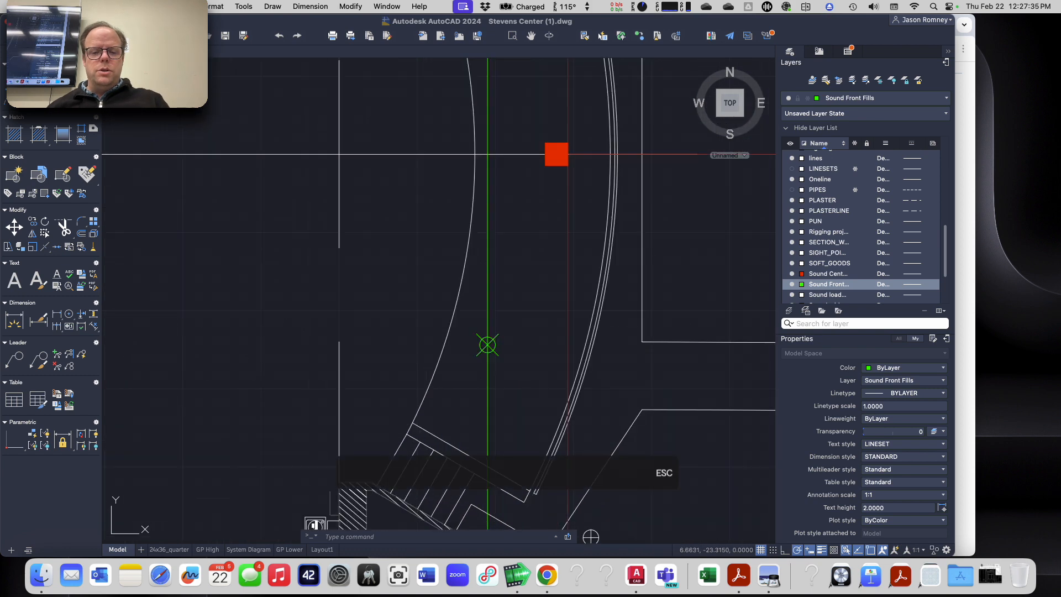
pyautogui.write('xline')
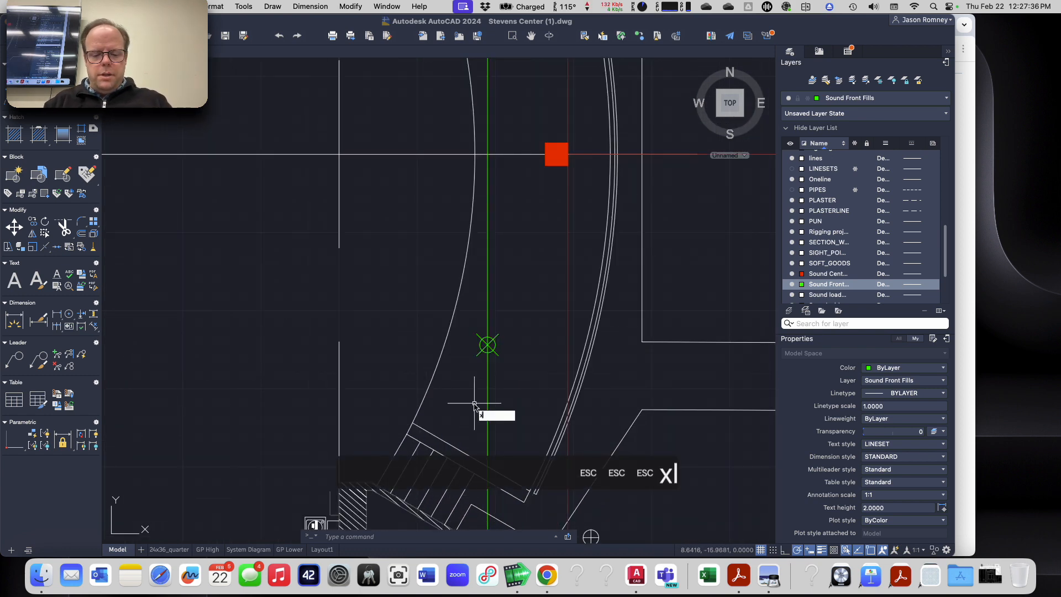
pyautogui.press('Return')
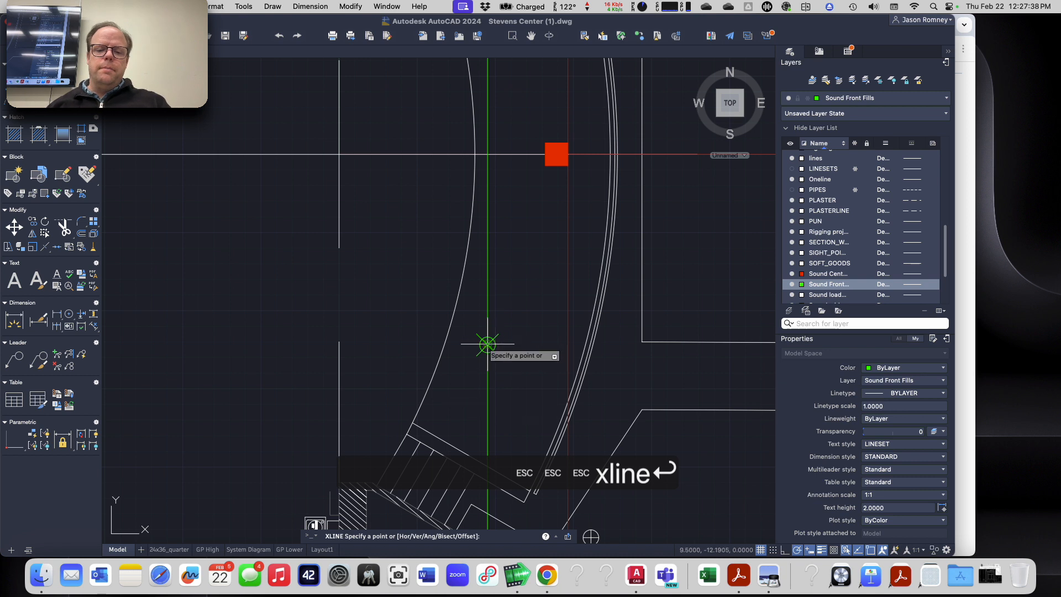
pyautogui.click(487, 345)
pyautogui.click(413, 345)
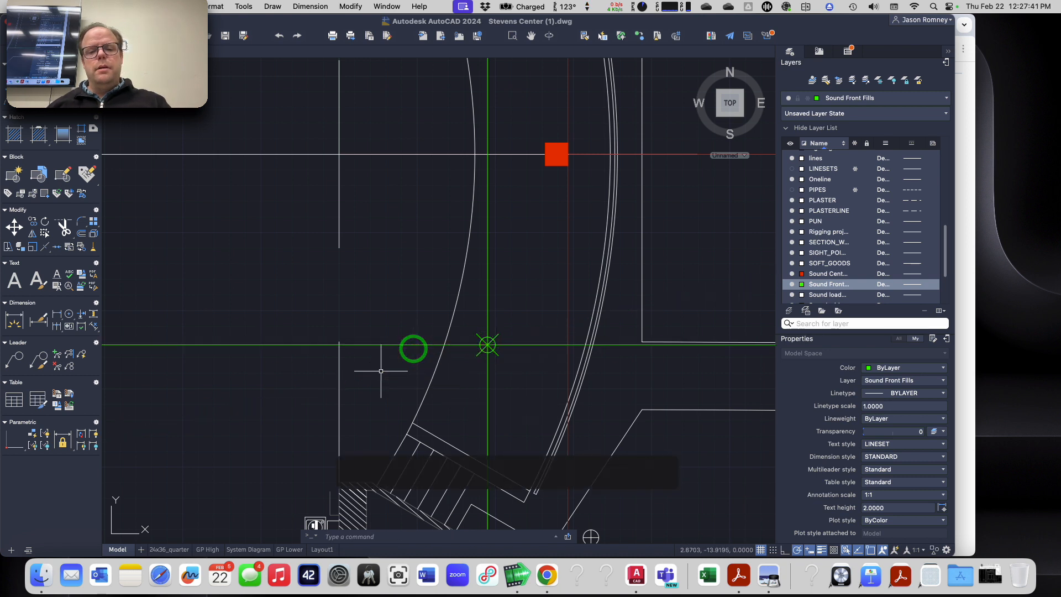
pyautogui.press('Escape')
# Step: Copy the Front Fill Left point about 2.6 units horizontally along the construction line onto the curved stage edge
pyautogui.scroll(3, 407, 362)
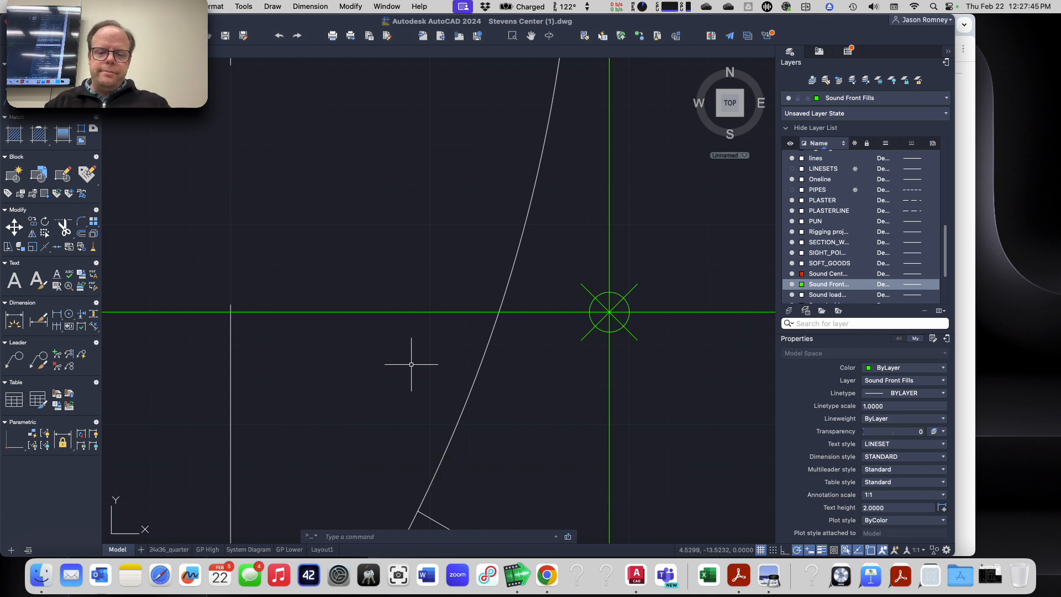
pyautogui.write('co')
pyautogui.press('Return')
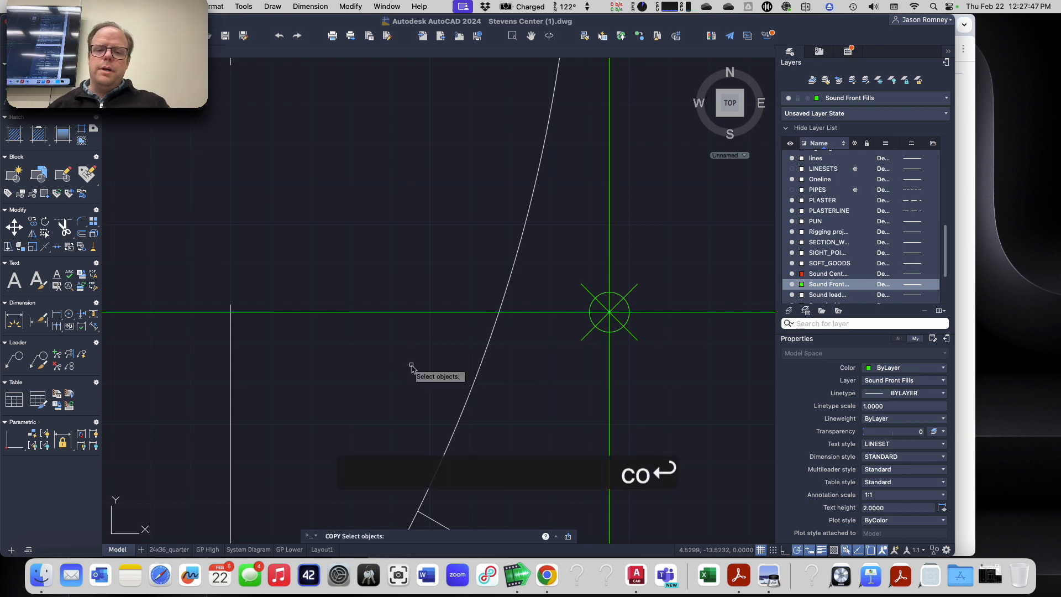
pyautogui.click(617, 303)
pyautogui.press('space')
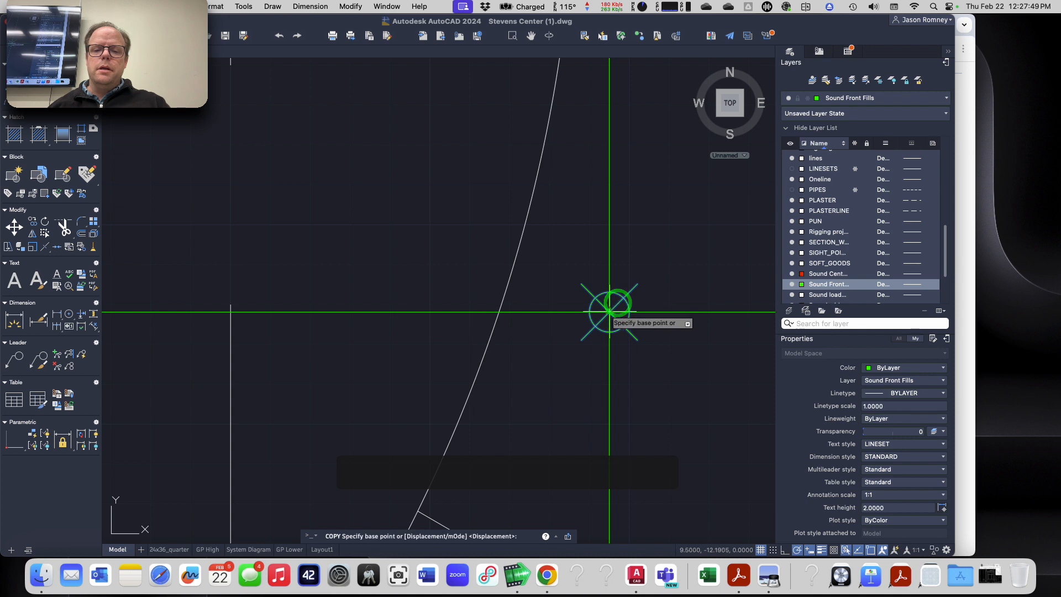
pyautogui.click(618, 308)
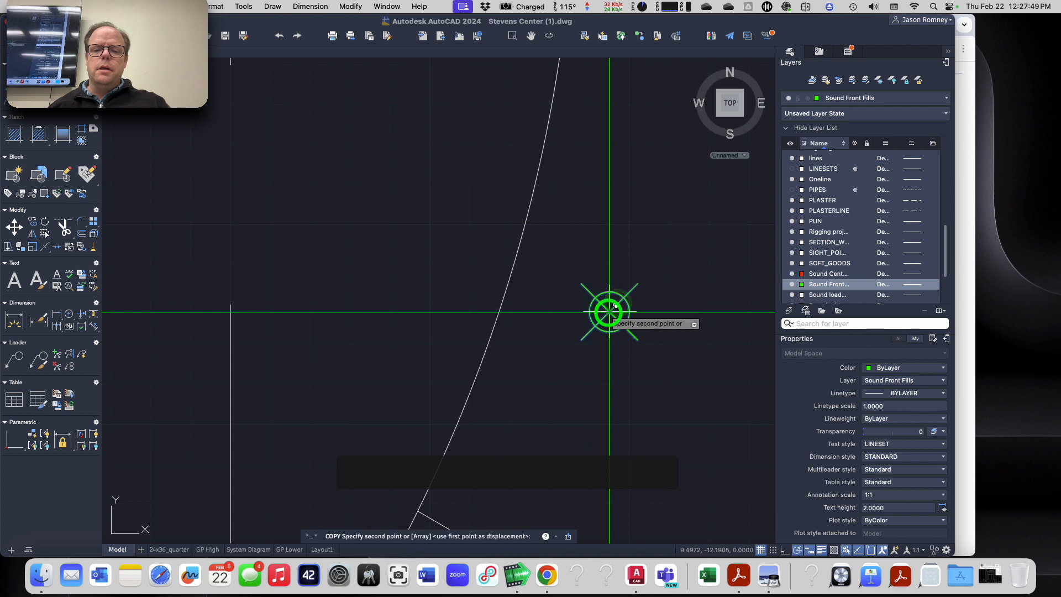
pyautogui.click(509, 312)
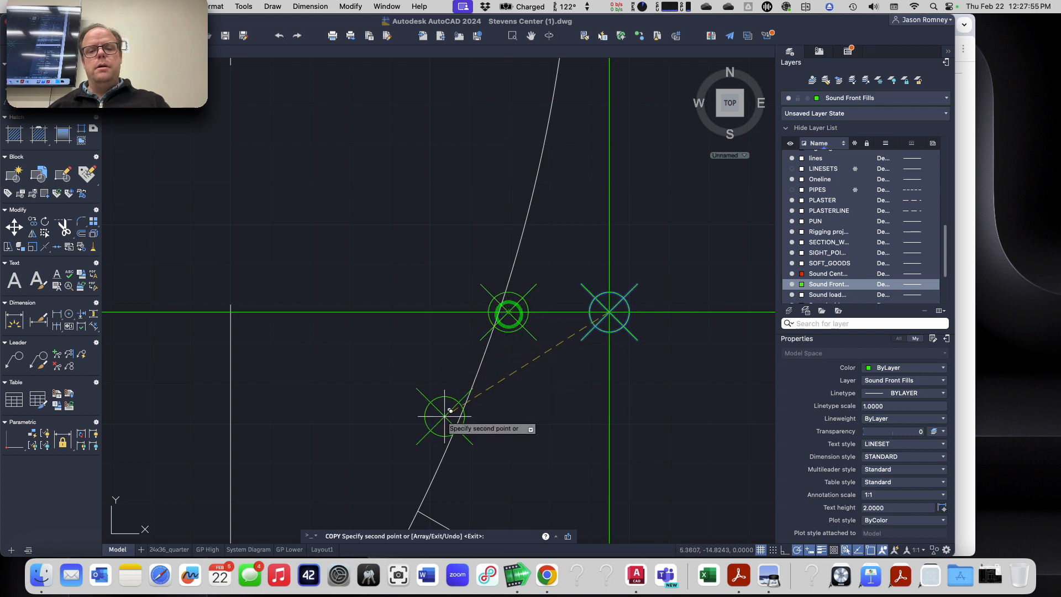
pyautogui.press('Escape')
pyautogui.press('Escape')
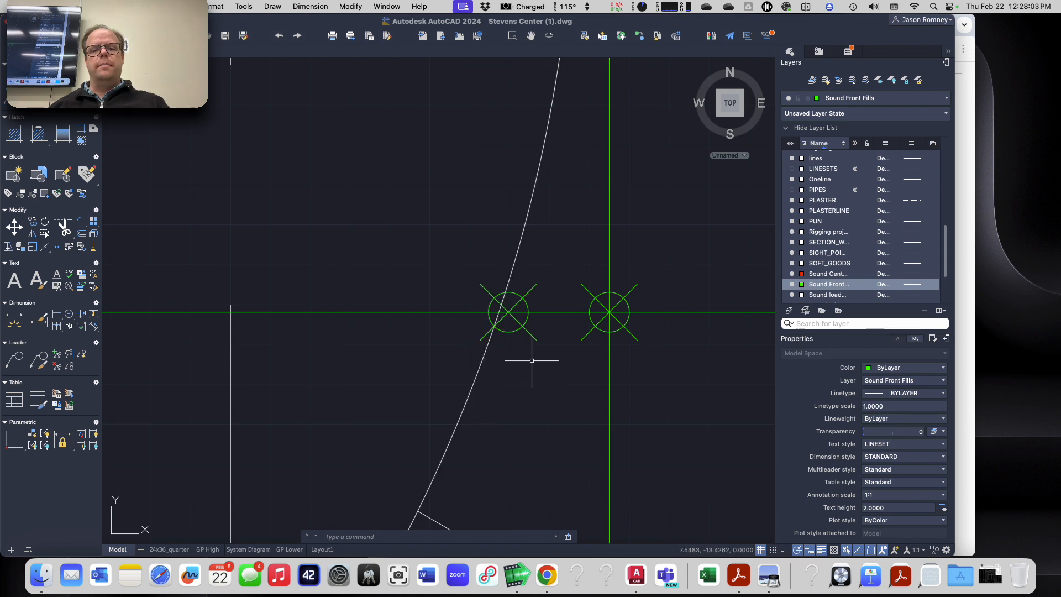
# Step: Erase the original Front Fill Left point at the crossing of the two green construction lines
pyautogui.click(621, 295)
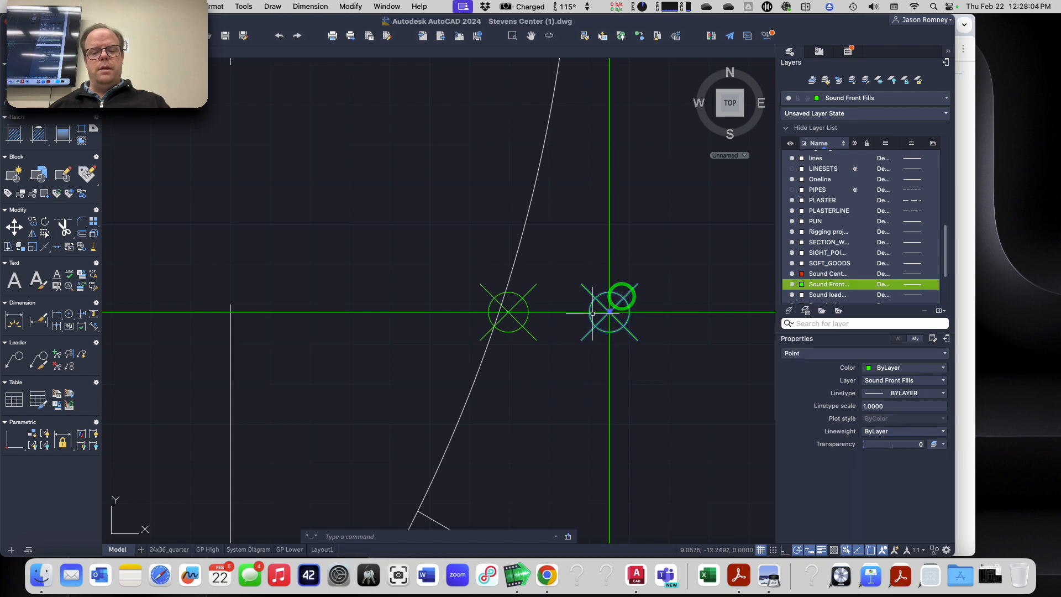
pyautogui.press('e')
pyautogui.press('Return')
# Step: Examine the copied Front Fill Left point against the curved stage edge, the green construction lines and the center line in the lower floor plan
pyautogui.scroll(-5, 502, 405)
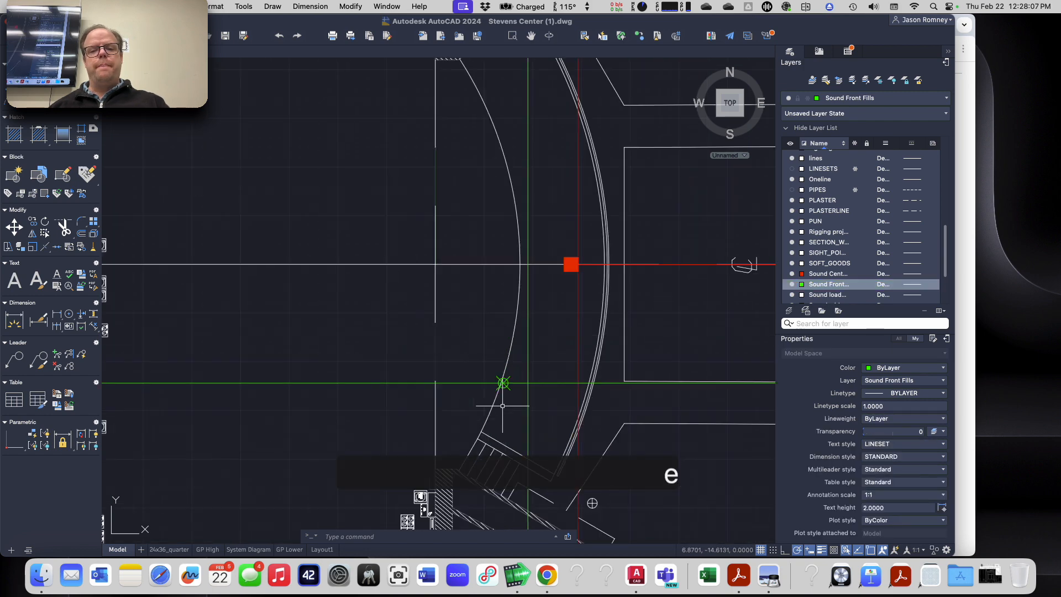
pyautogui.moveTo(616, 351); pyautogui.dragTo(419, 335, button='middle')
pyautogui.scroll(5, 300, 386)
pyautogui.scroll(4, 300, 386)
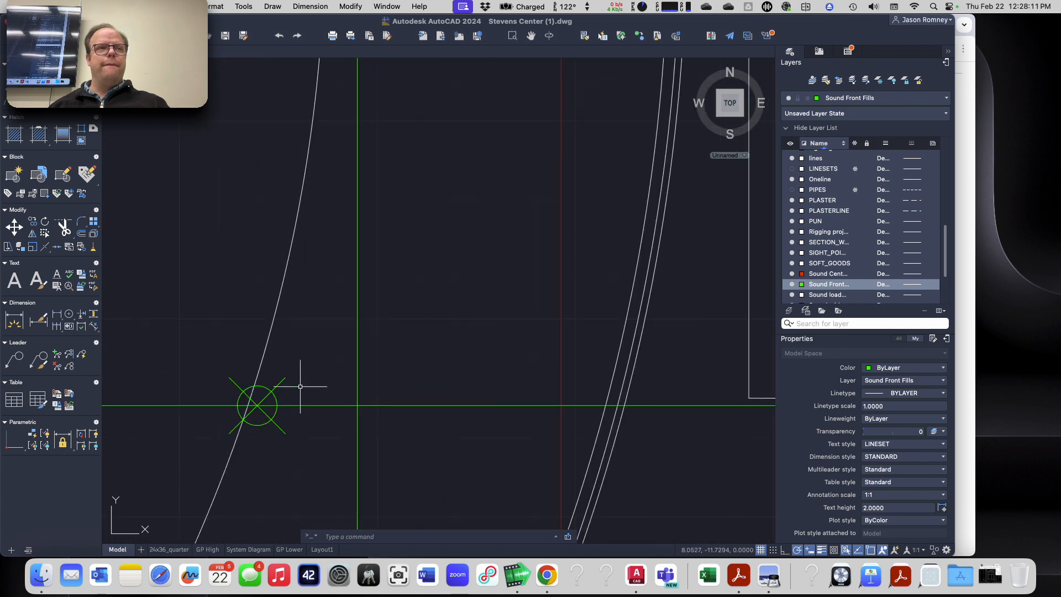
pyautogui.scroll(-5, 303, 372)
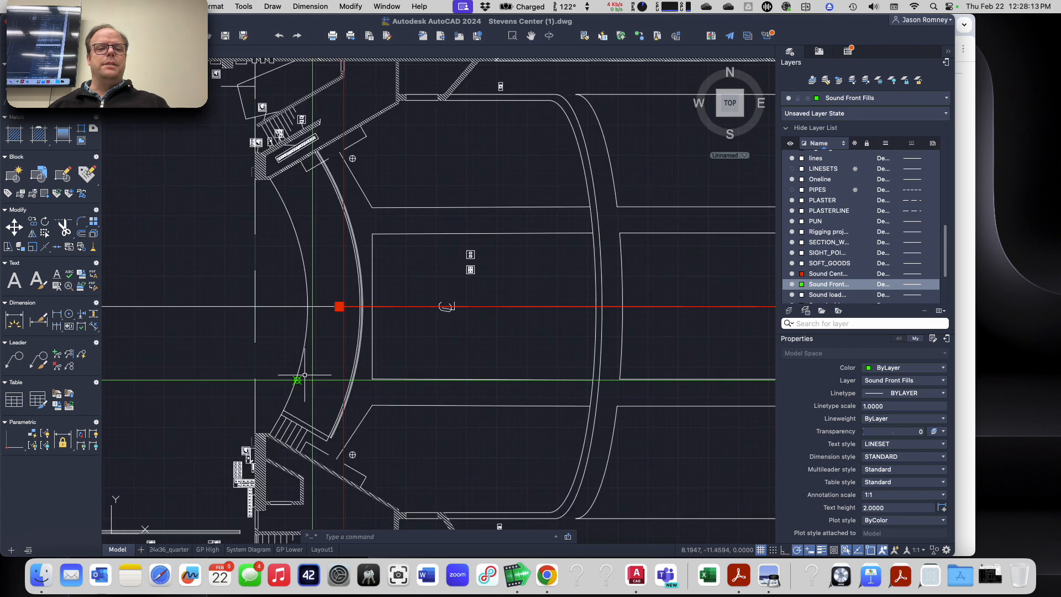
pyautogui.scroll(8, 310, 300)
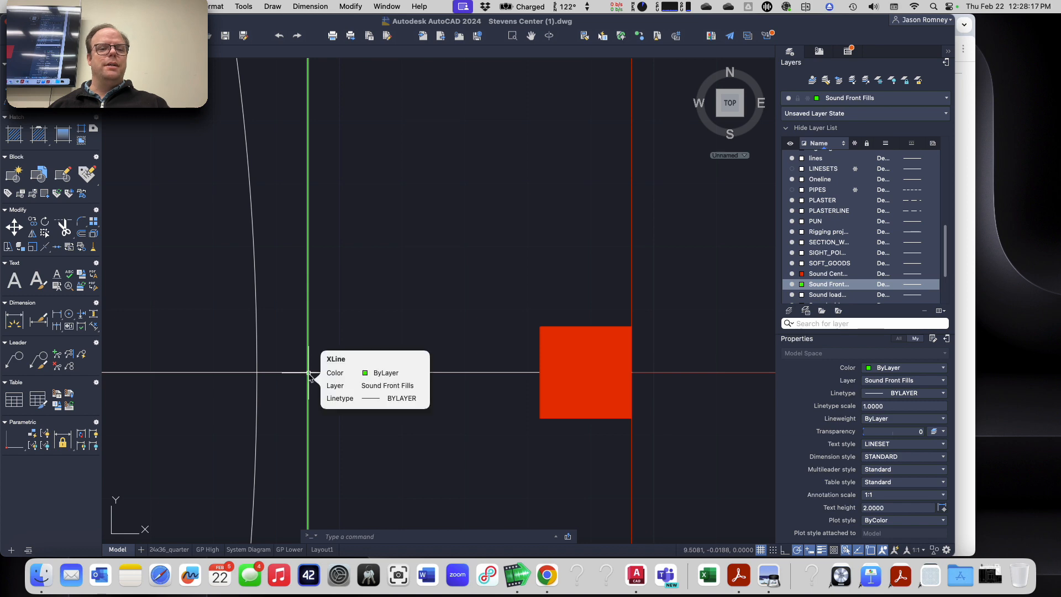
pyautogui.scroll(-10, 308, 373)
pyautogui.scroll(10, 301, 423)
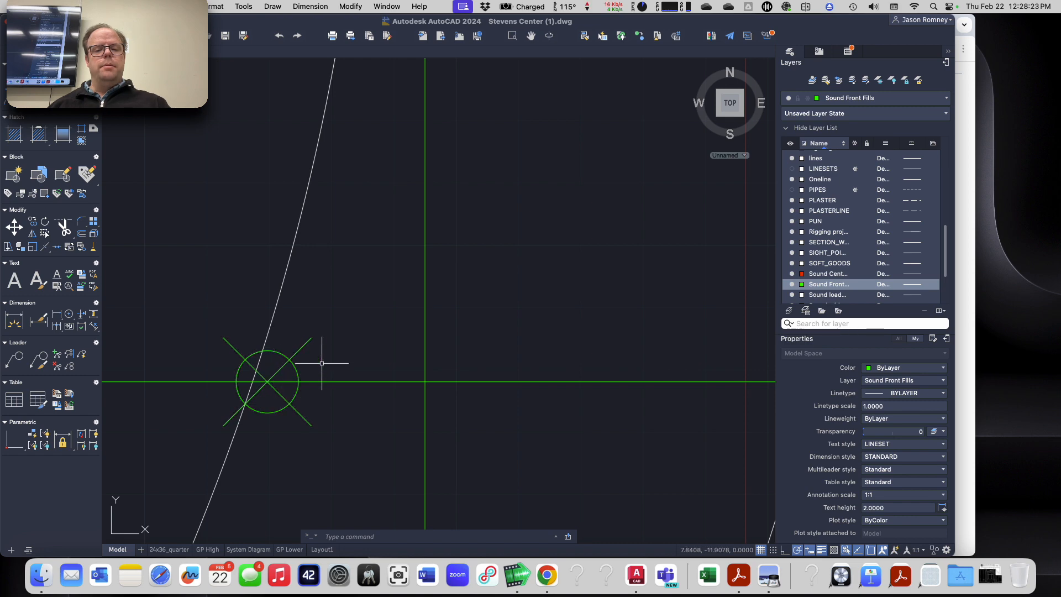
pyautogui.scroll(-4, 321, 363)
pyautogui.scroll(-4, 321, 363)
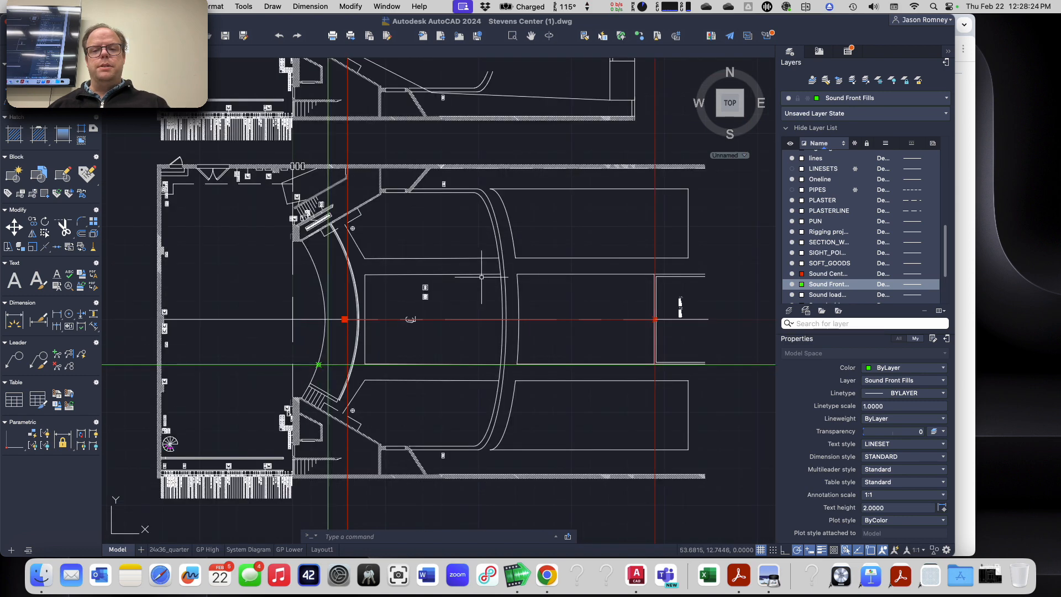
# Step: Place the Front Fill Left aim point at 97.4036,-38.7636 in the lower floor plan, taking the coordinates from the assignment page in Google Chrome
pyautogui.press('super+Tab')
pyautogui.press('shift+super+Tab')
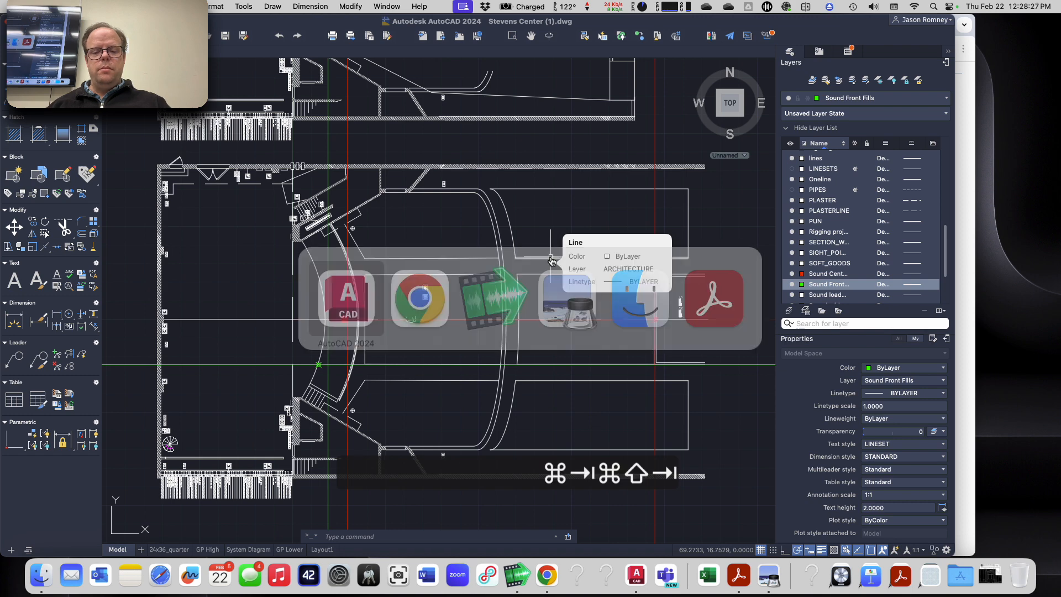
pyautogui.write('point')
pyautogui.press('Return')
pyautogui.press('super+Tab')
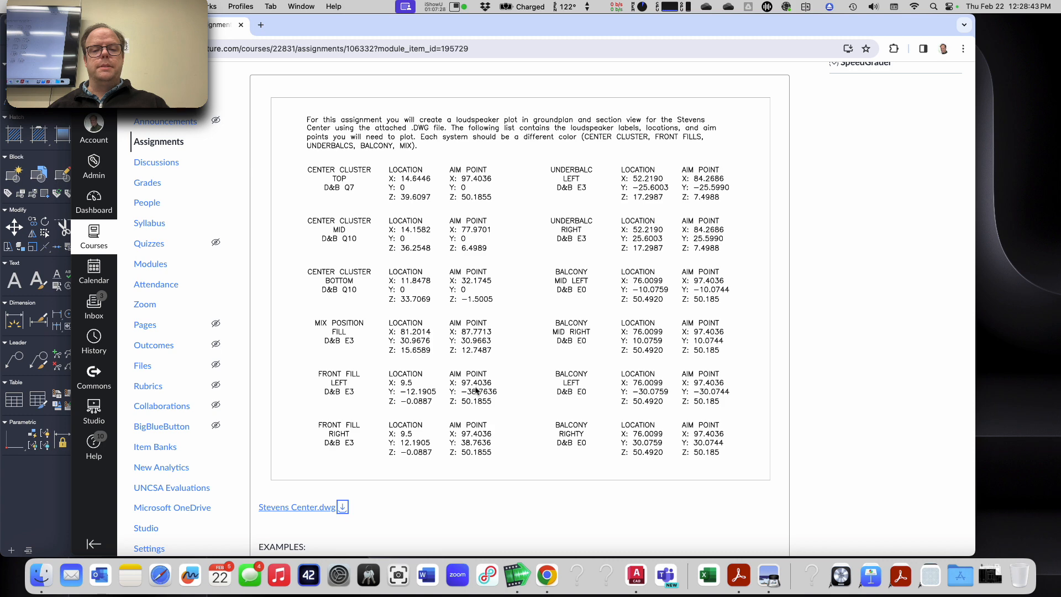
pyautogui.press('super+Tab')
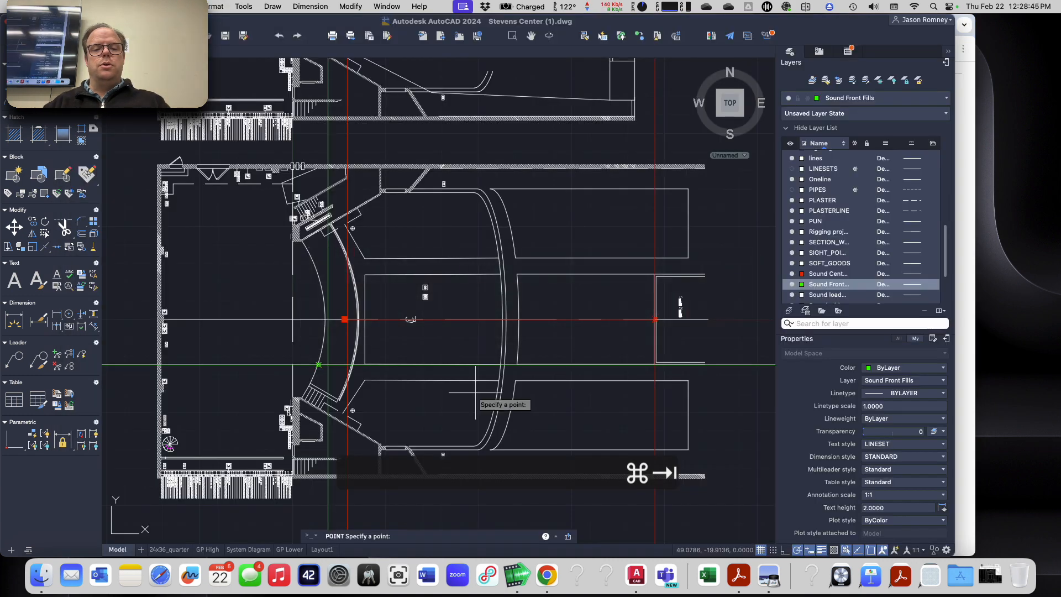
pyautogui.write('97.')
pyautogui.press('super+Tab')
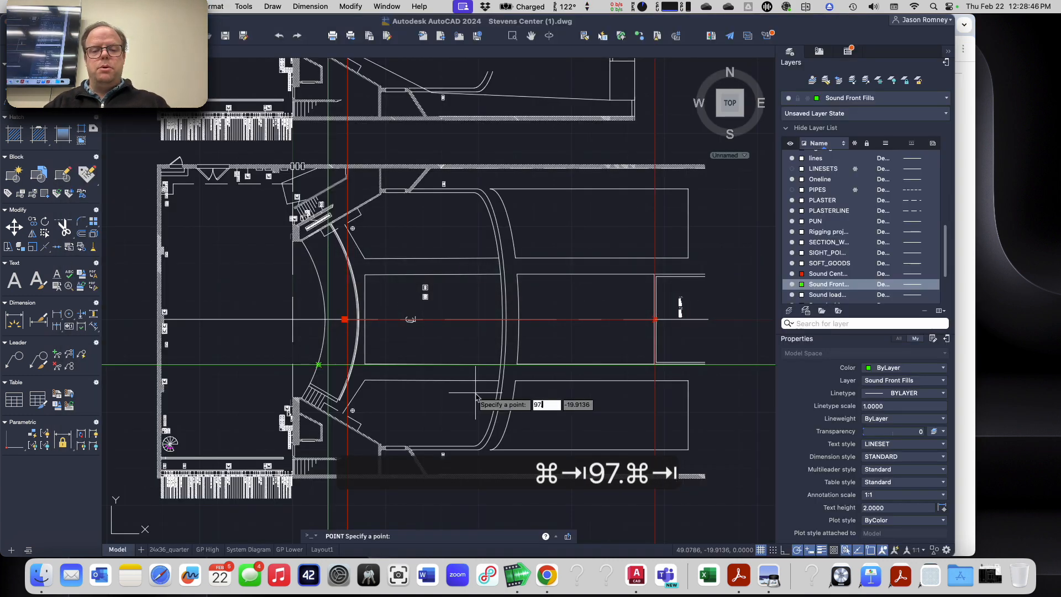
pyautogui.press('super+Tab')
pyautogui.write('40')
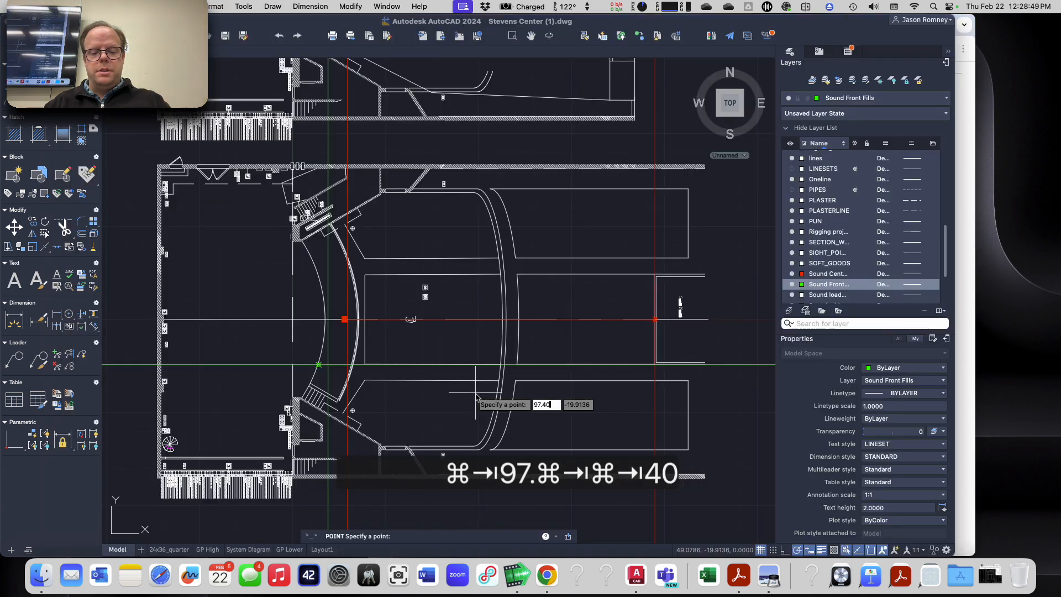
pyautogui.write('36,')
pyautogui.press('super+Tab')
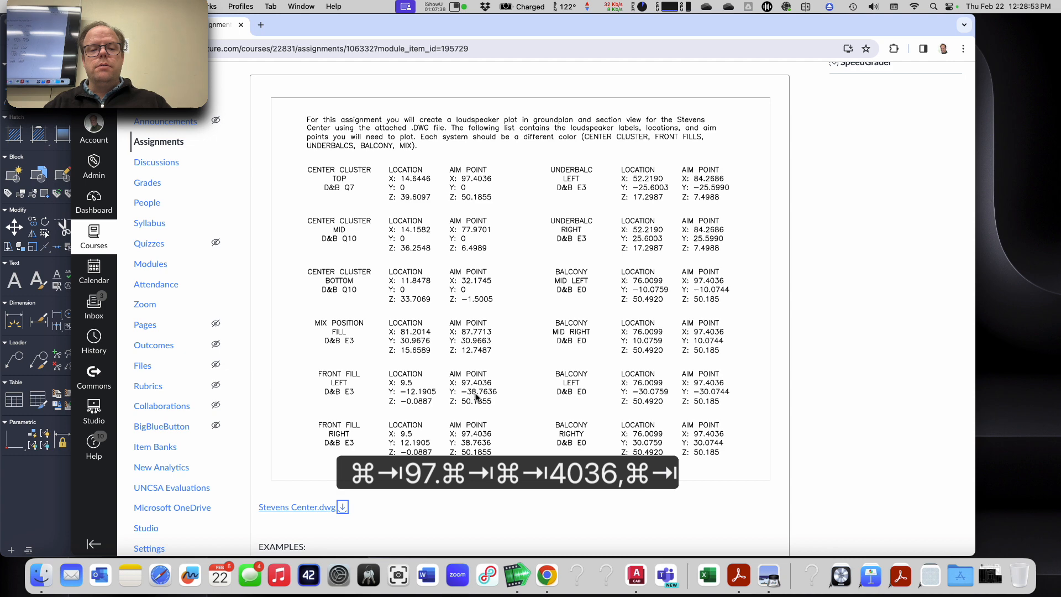
pyautogui.press('super+Tab')
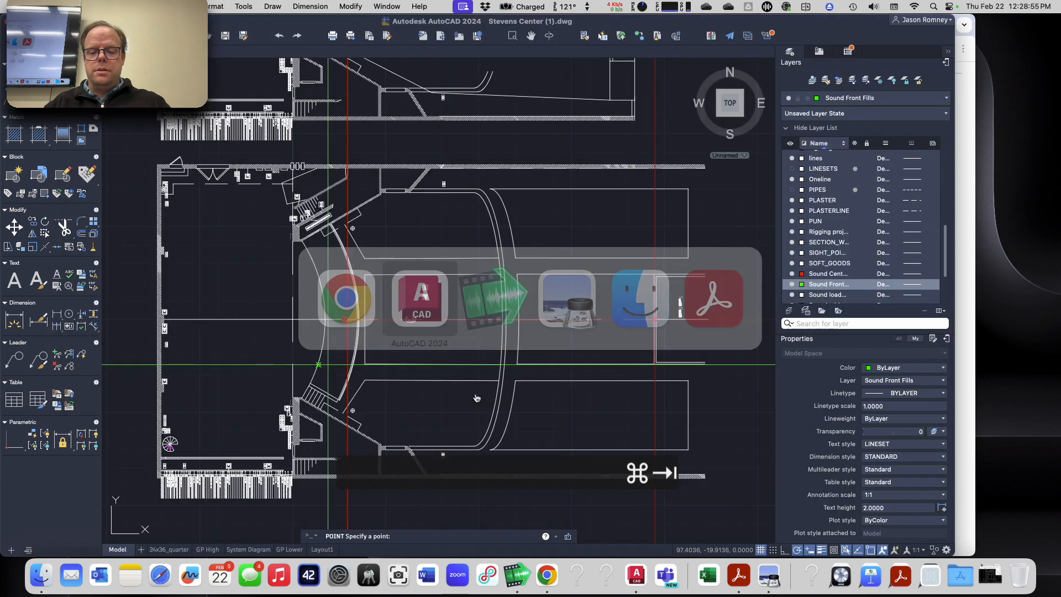
pyautogui.write('-38')
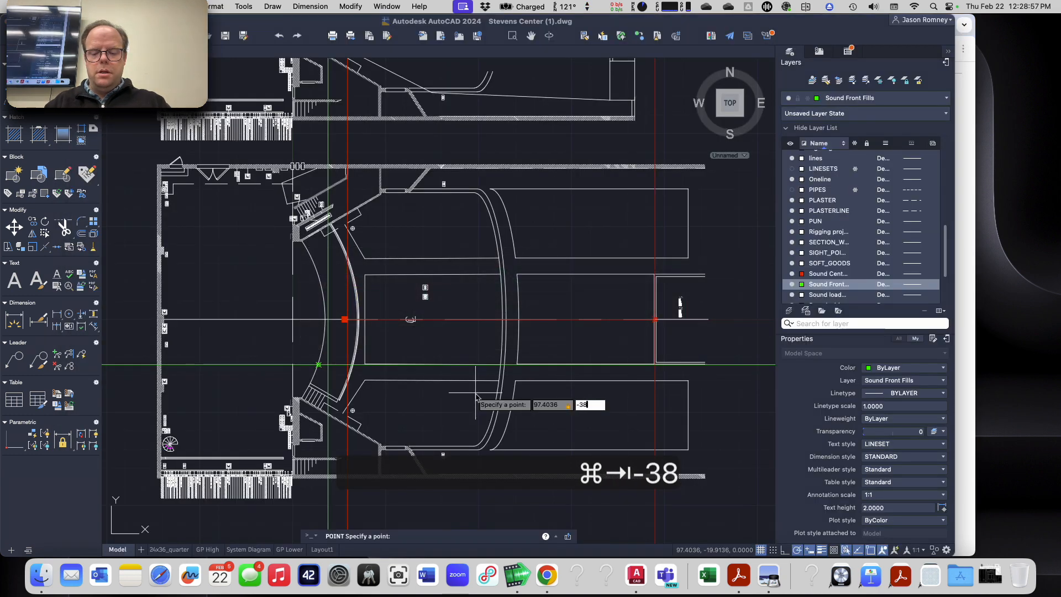
pyautogui.write('.7636')
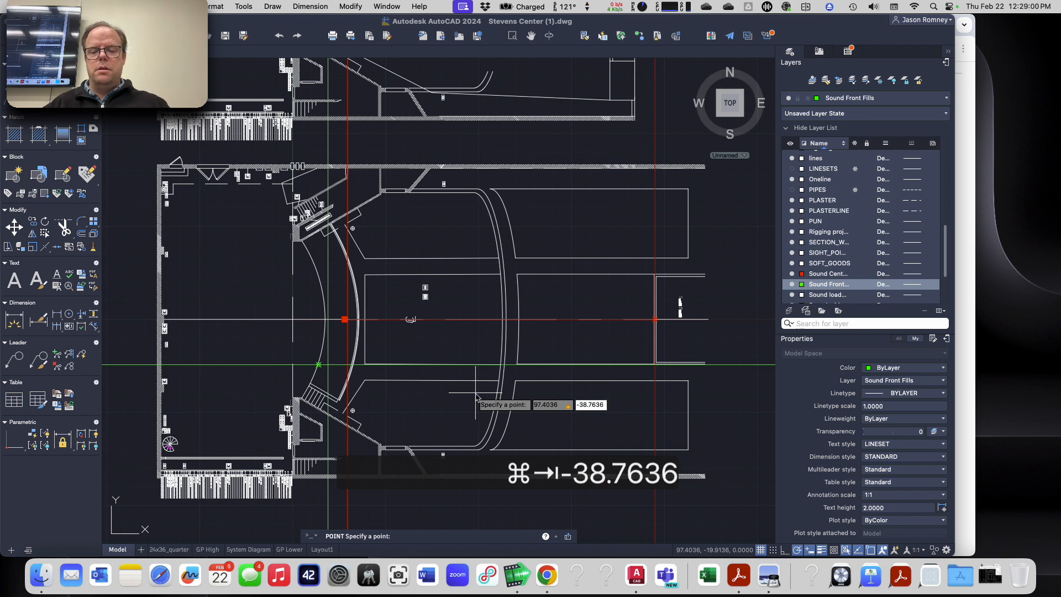
pyautogui.press('Return')
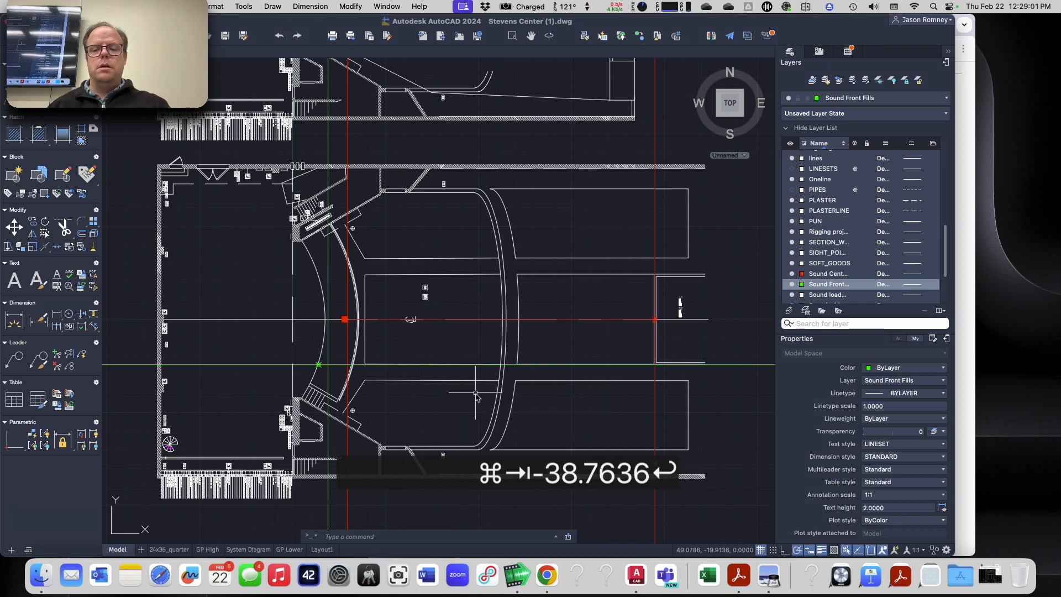
# Step: Draw the aim line from the Front Fill Left point on the stage edge to its aim point in the lower floor plan
pyautogui.scroll(5, 665, 480)
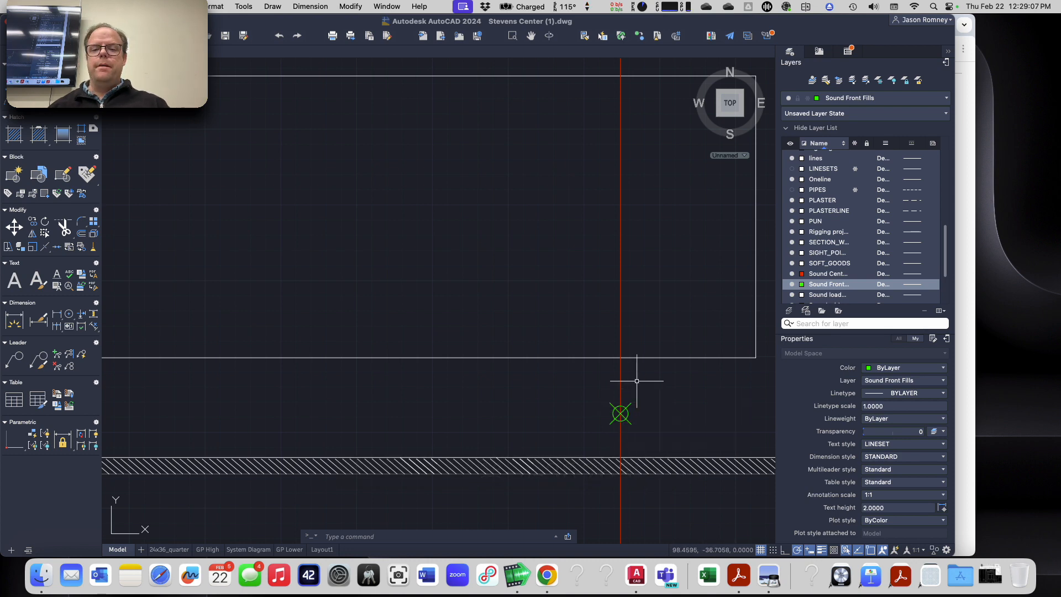
pyautogui.scroll(-2, 631, 415)
pyautogui.scroll(-3, 631, 415)
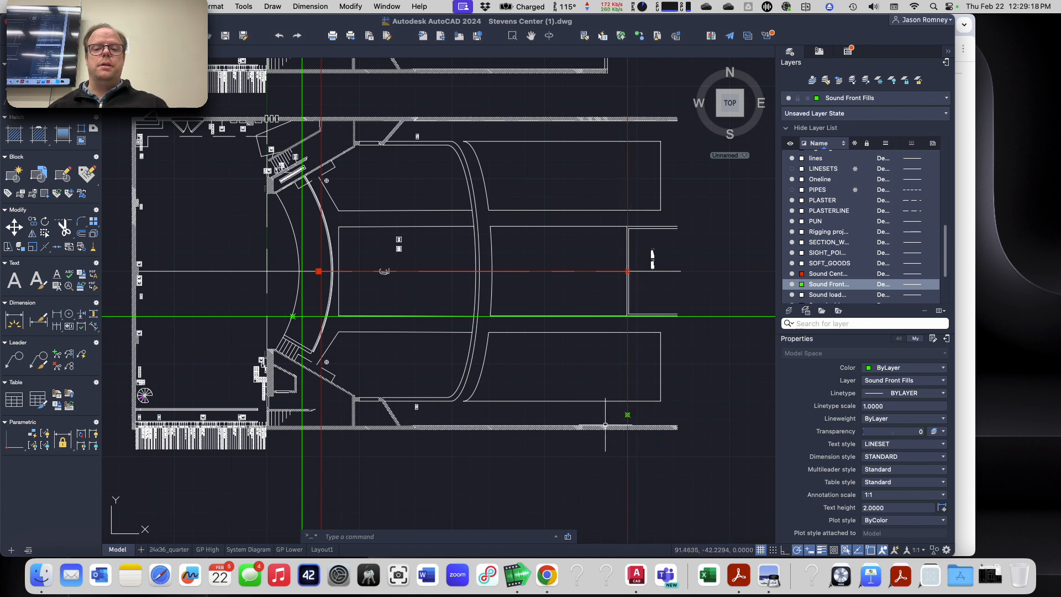
pyautogui.write('l')
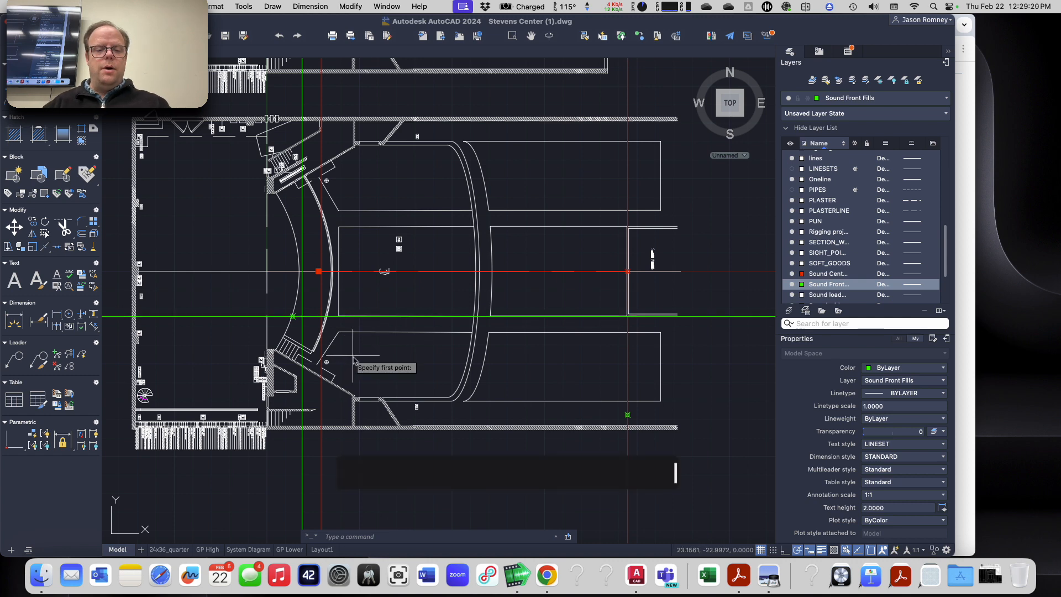
pyautogui.press('Return')
pyautogui.scroll(6, 305, 326)
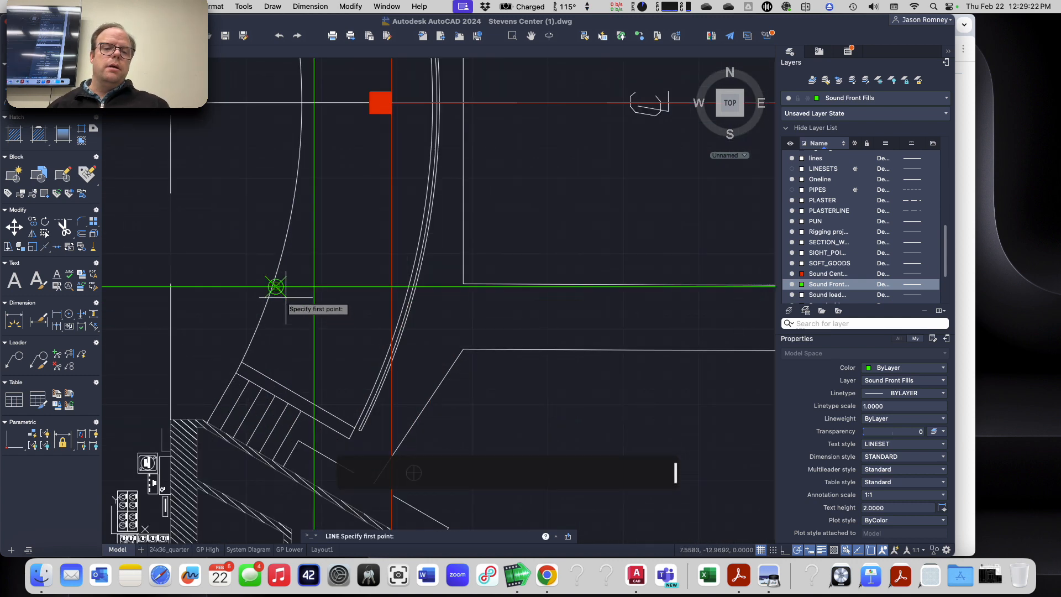
pyautogui.click(293, 316)
pyautogui.scroll(-8, 484, 391)
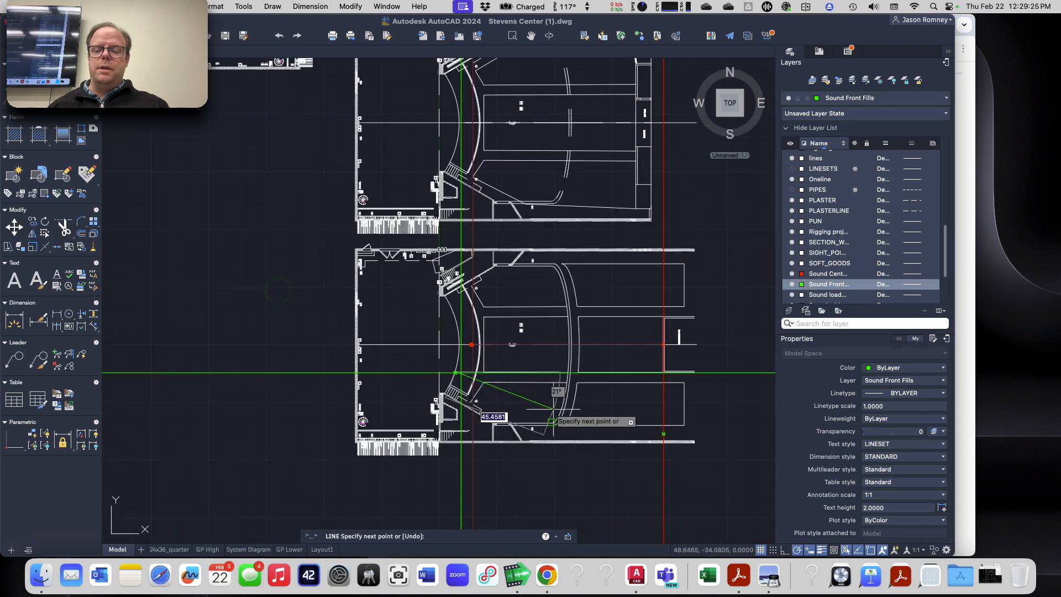
pyautogui.scroll(4, 668, 442)
pyautogui.scroll(4, 668, 442)
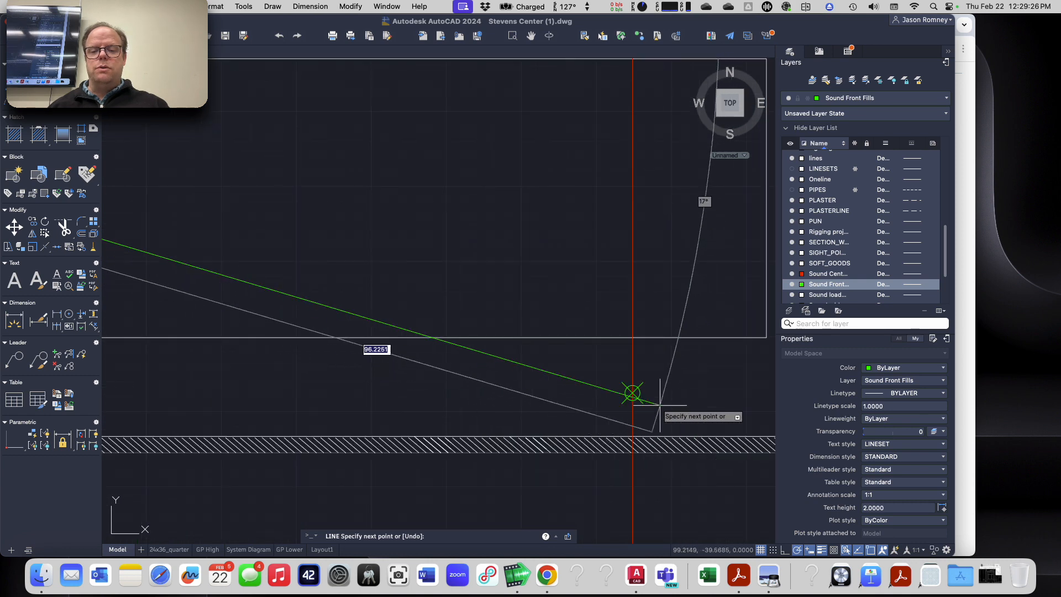
pyautogui.click(633, 393)
pyautogui.press('Escape')
pyautogui.scroll(-5, 422, 415)
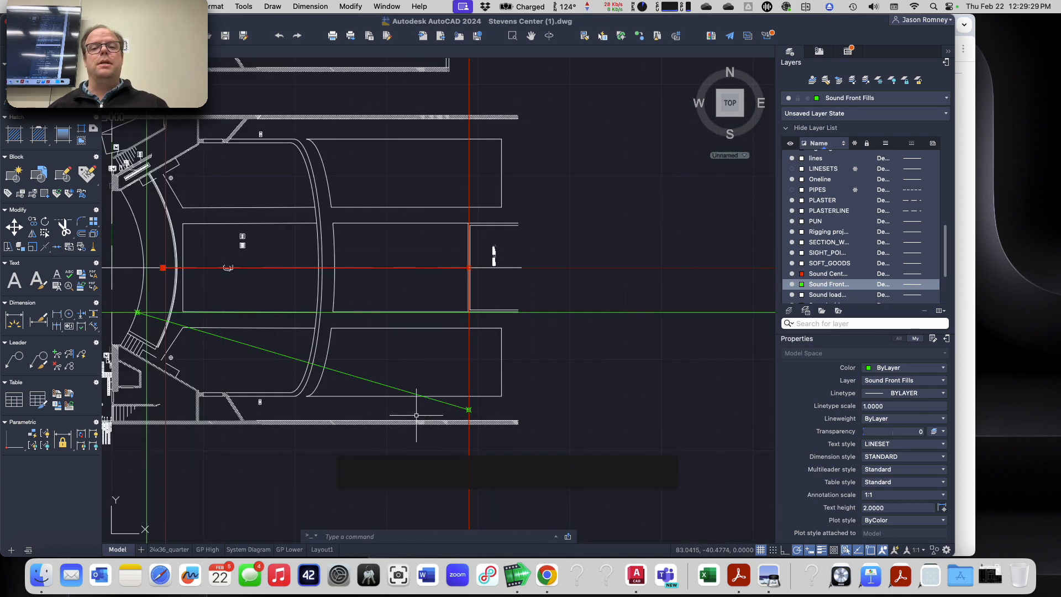
# Step: Compare the Front Fill aim point at the balcony in the section with the Front Fill Left aim point in the lower floor plan
pyautogui.scroll(-5, 417, 415)
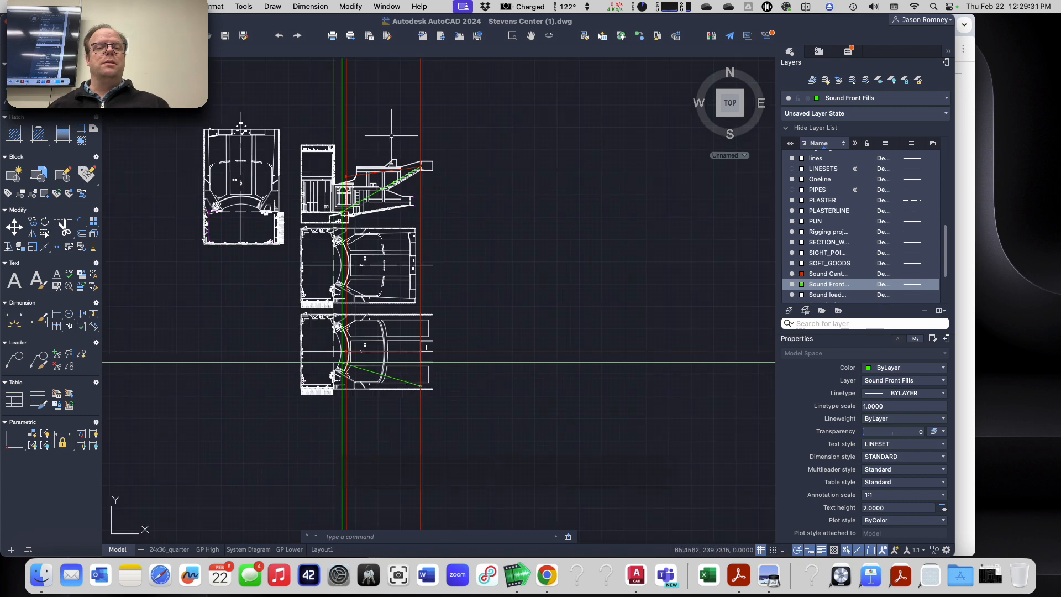
pyautogui.scroll(5, 393, 136)
pyautogui.scroll(2, 451, 196)
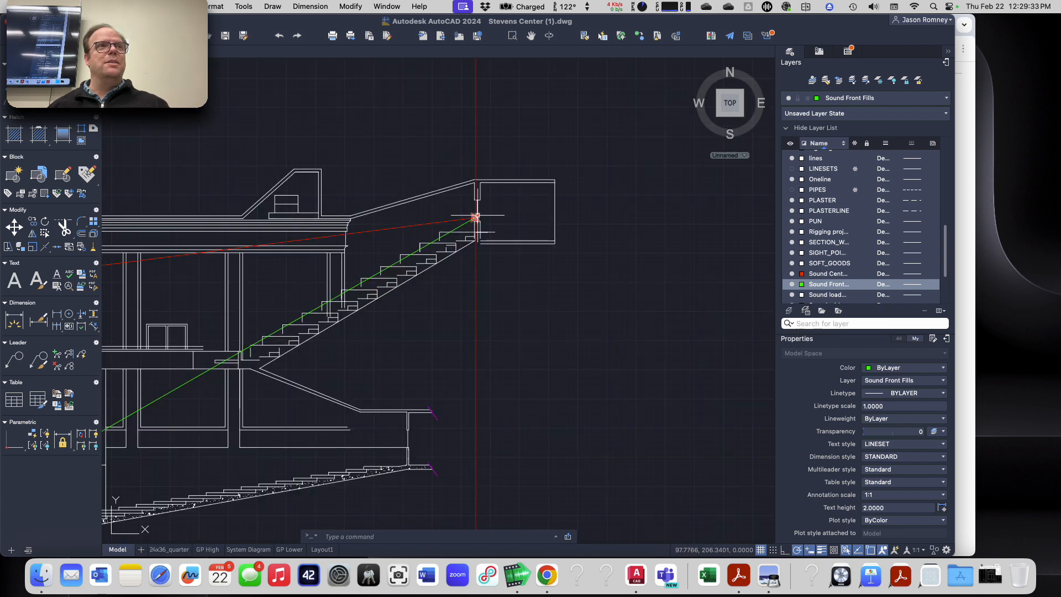
pyautogui.scroll(-8, 475, 217)
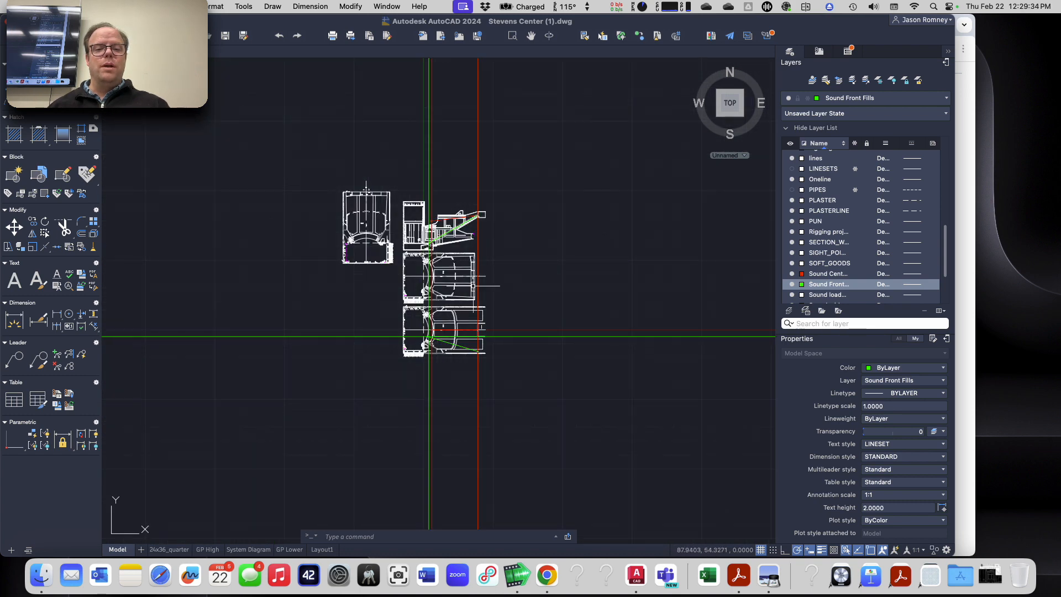
pyautogui.scroll(8, 479, 354)
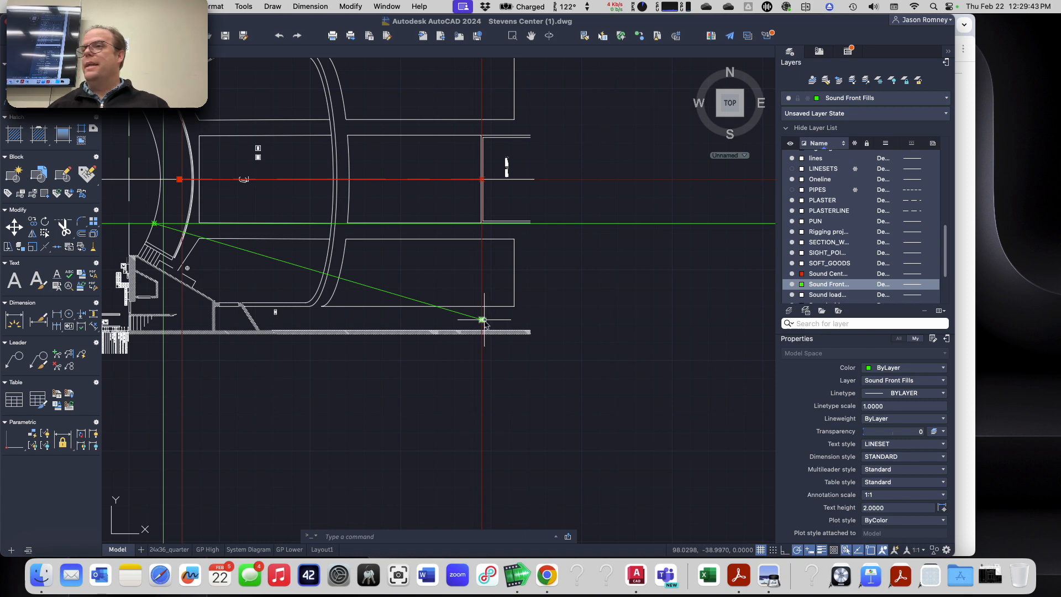
pyautogui.scroll(-5, 483, 322)
# Step: Draw a square about 1 unit wide beside the Front Fill Left point at the stage edge in the lower floor plan
pyautogui.scroll(8, 269, 259)
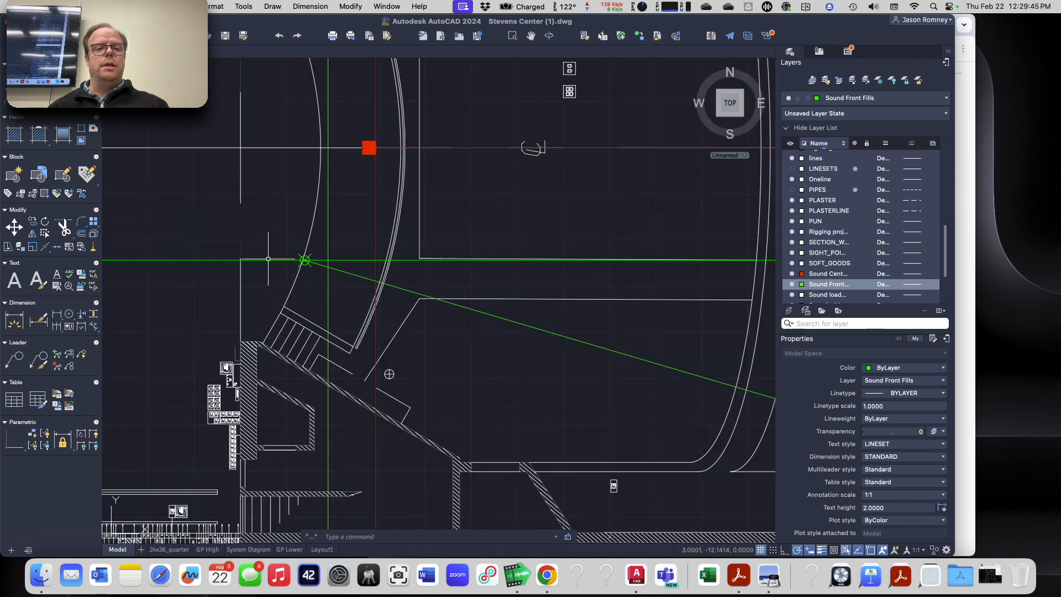
pyautogui.scroll(4, 269, 259)
pyautogui.write('rec')
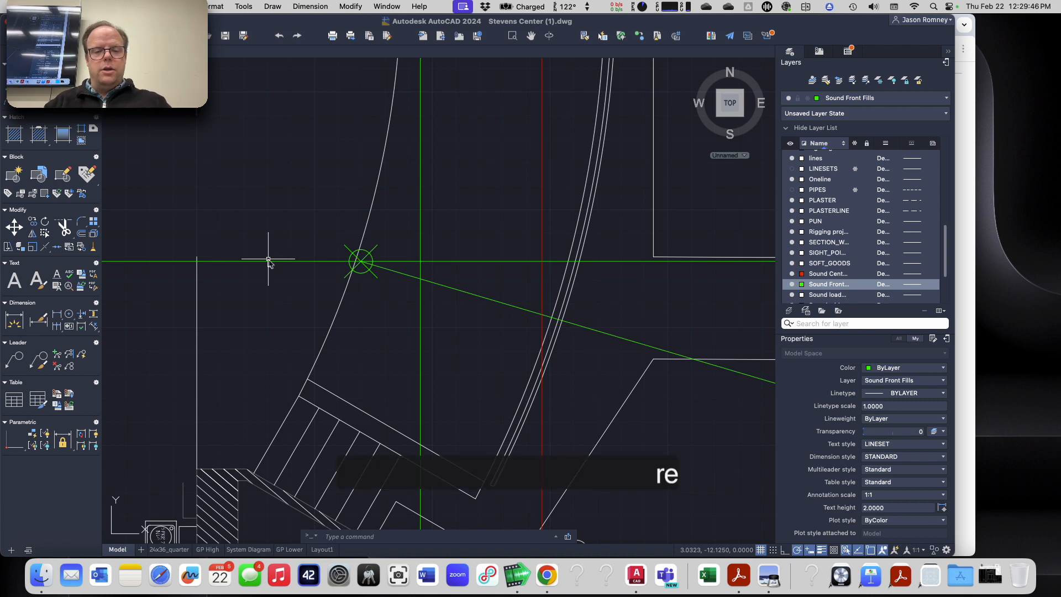
pyautogui.press('Return')
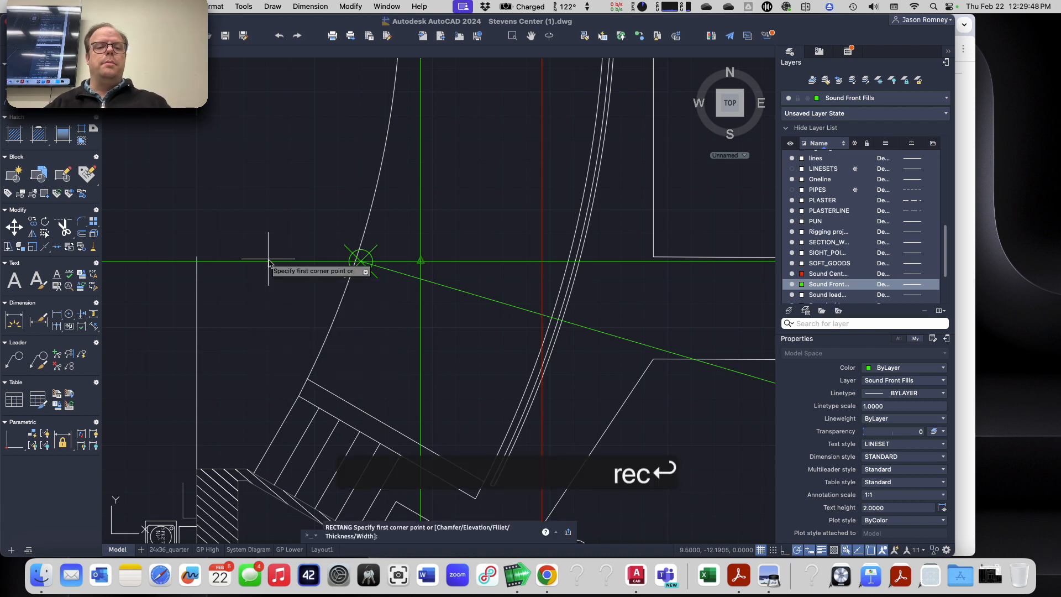
pyautogui.click(267, 205)
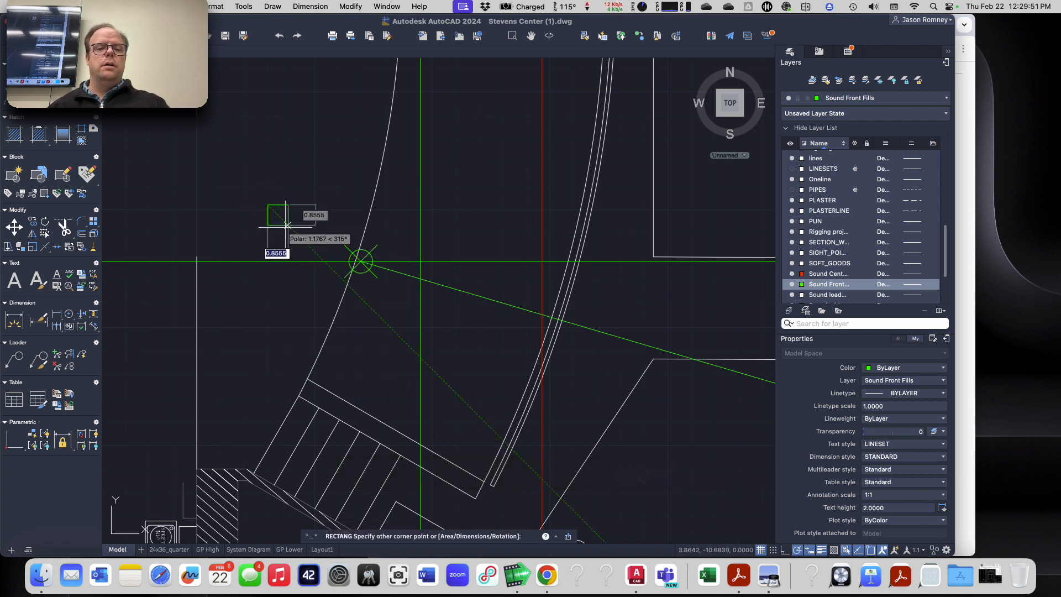
pyautogui.click(288, 229)
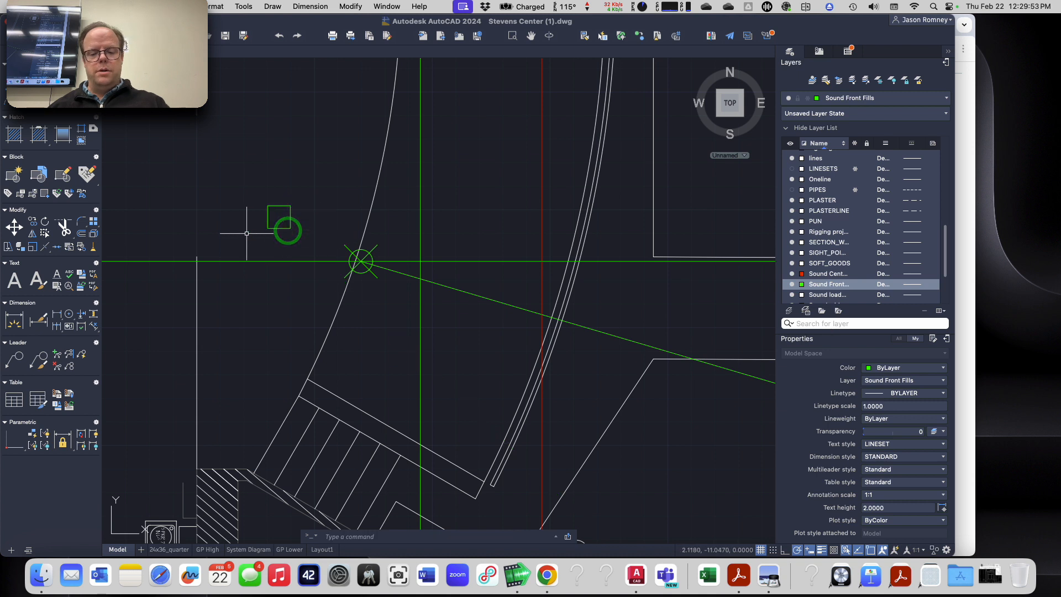
# Step: Move the square by the midpoint of its audience-side edge onto the Front Fill Left point
pyautogui.write('m')
pyautogui.press('Return')
pyautogui.click(289, 211)
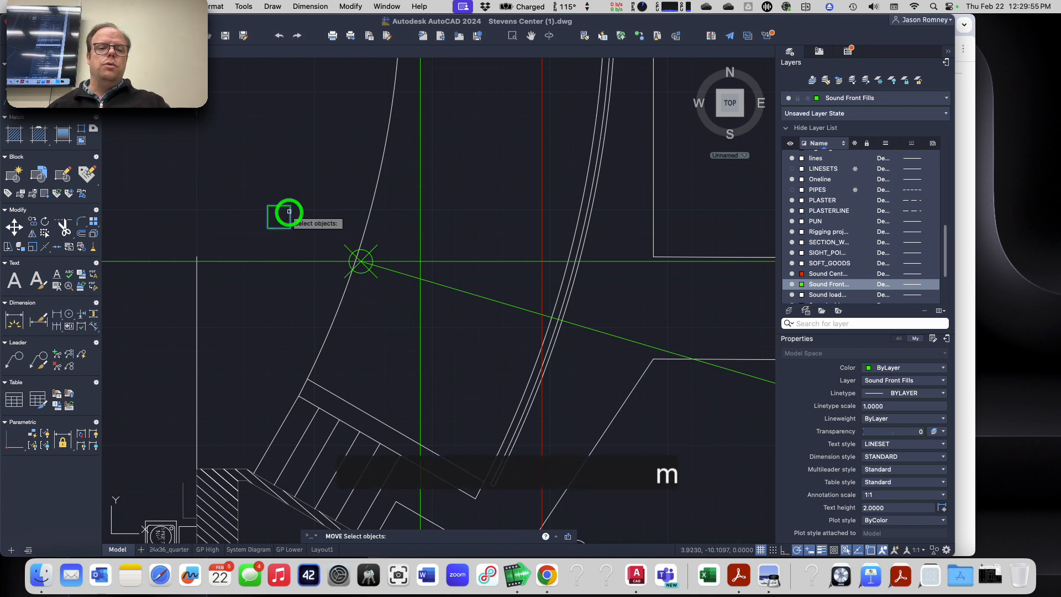
pyautogui.press('Return')
pyautogui.click(290, 217)
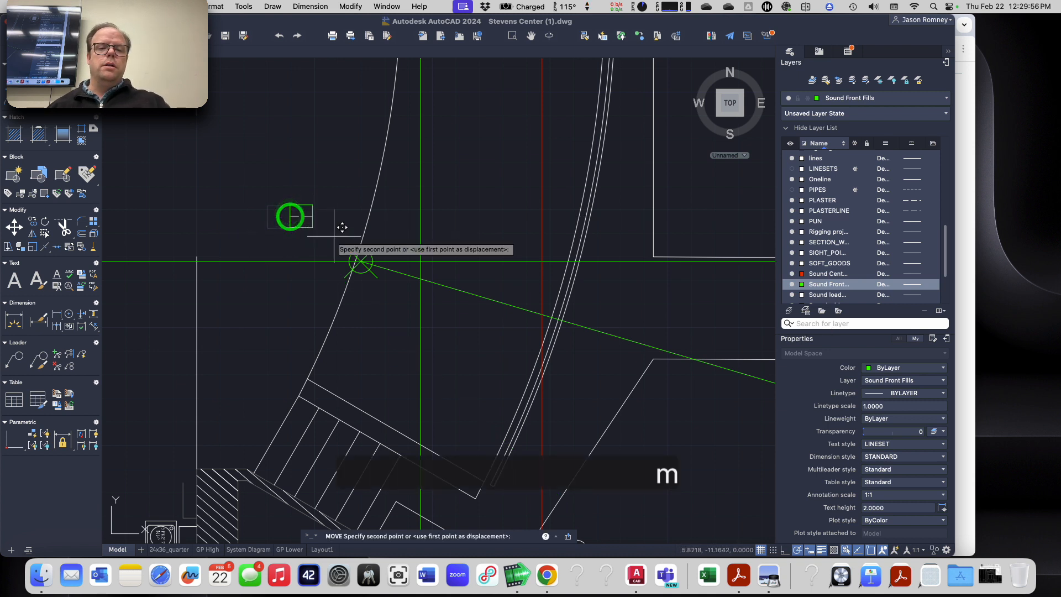
pyautogui.click(360, 260)
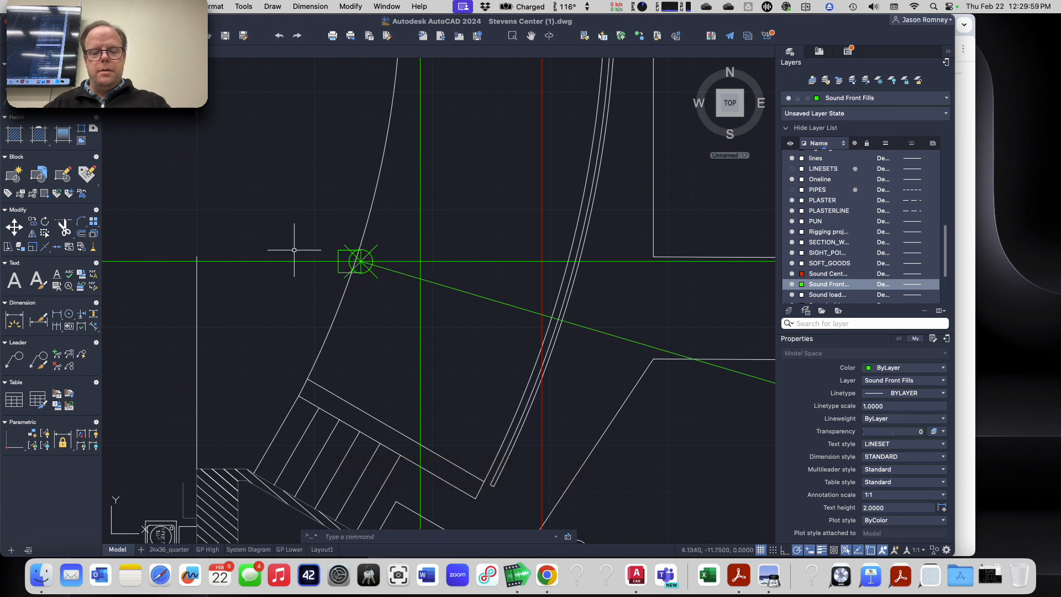
# Step: Rotate the square about the Front Fill Left point, using its horizontal axis as reference, to align it with the aim line
pyautogui.write('ro')
pyautogui.press('Return')
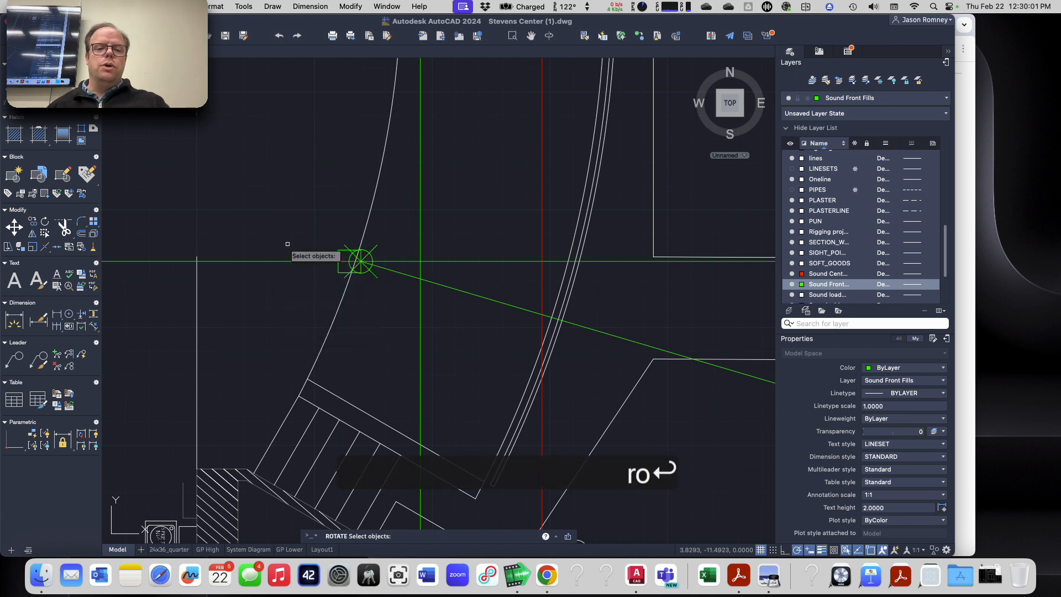
pyautogui.click(338, 254)
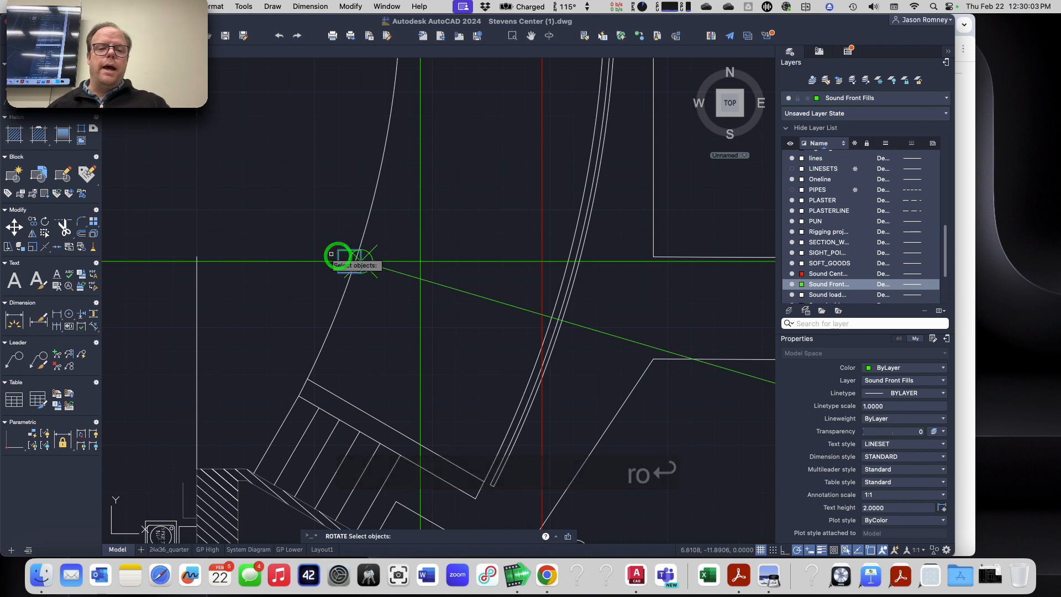
pyautogui.press('Return')
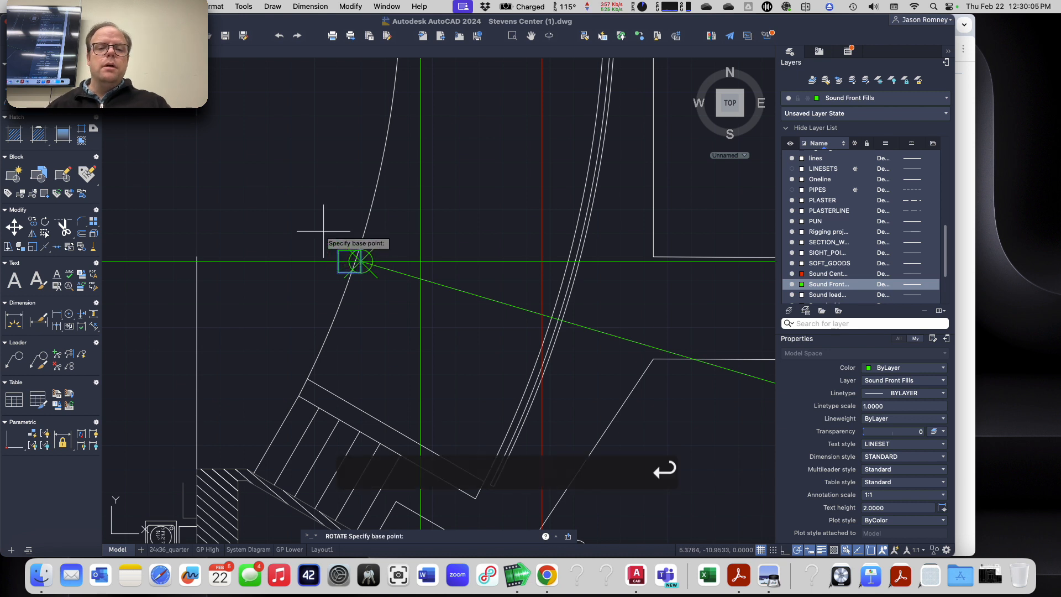
pyautogui.click(360, 260)
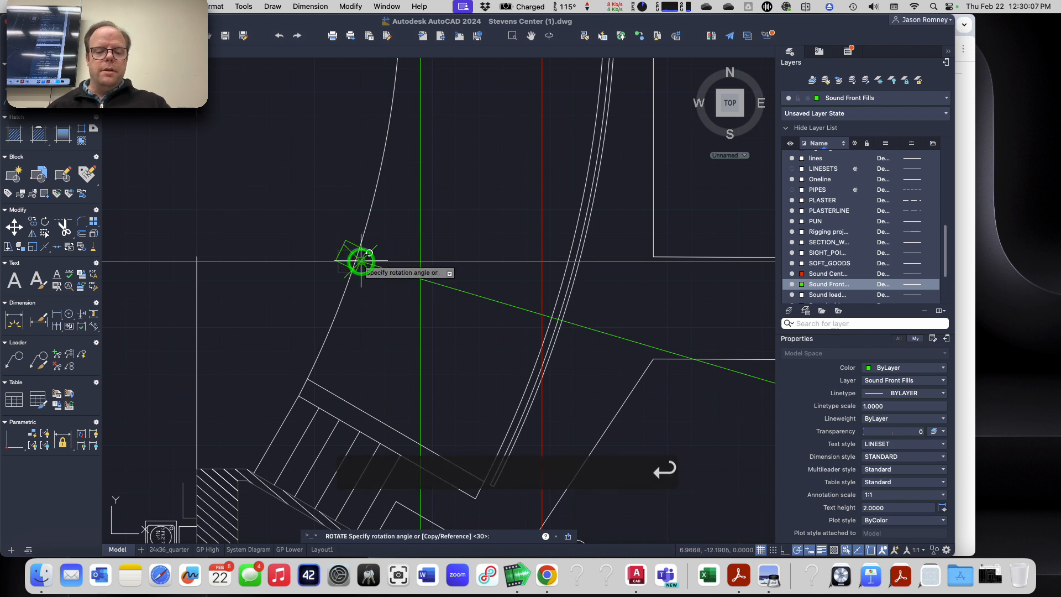
pyautogui.write('r')
pyautogui.press('space')
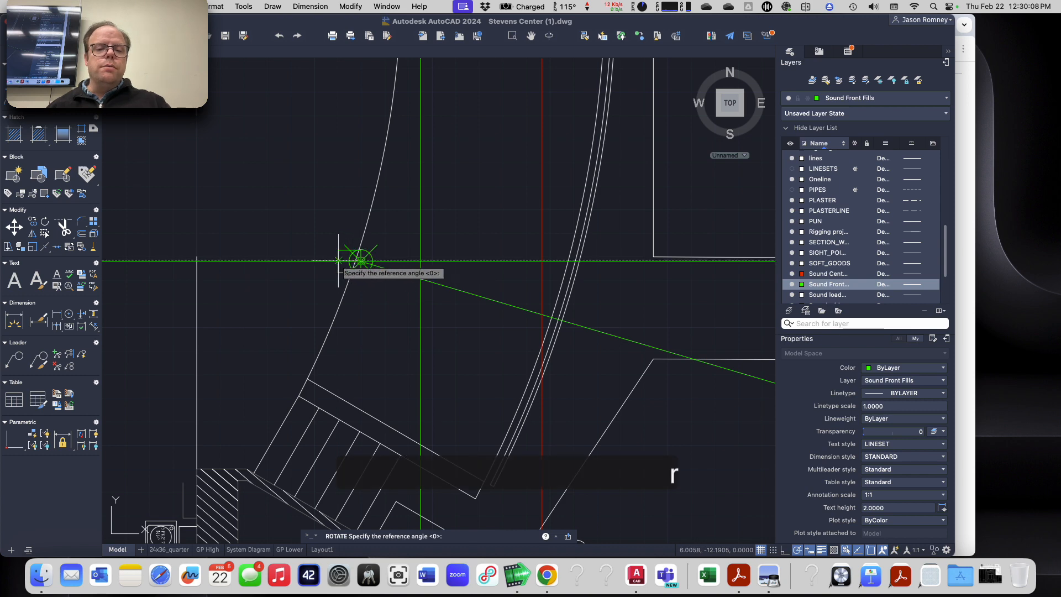
pyautogui.click(340, 261)
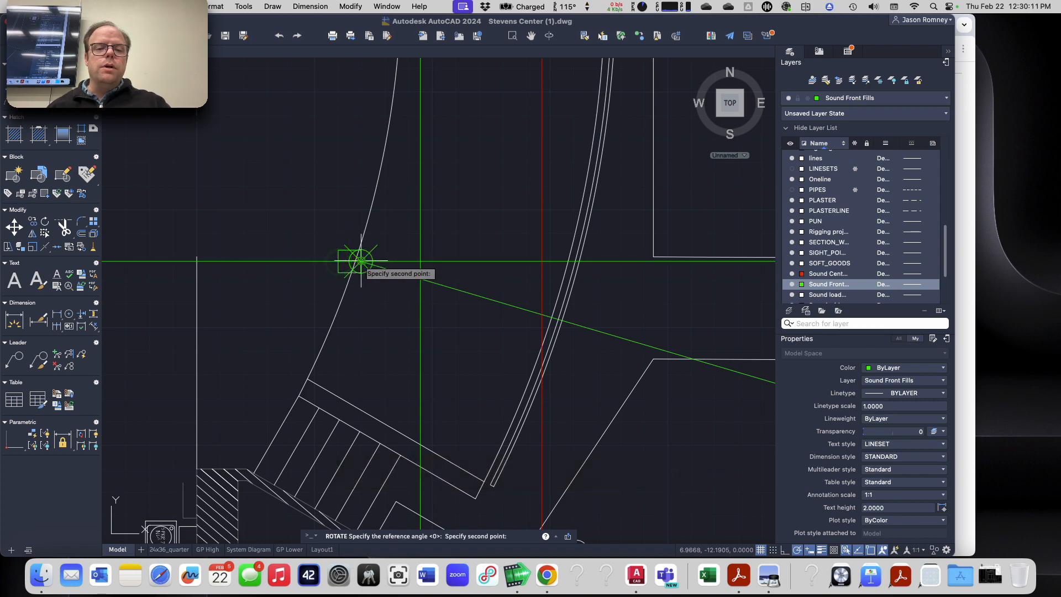
pyautogui.click(521, 356)
pyautogui.scroll(-8, 525, 358)
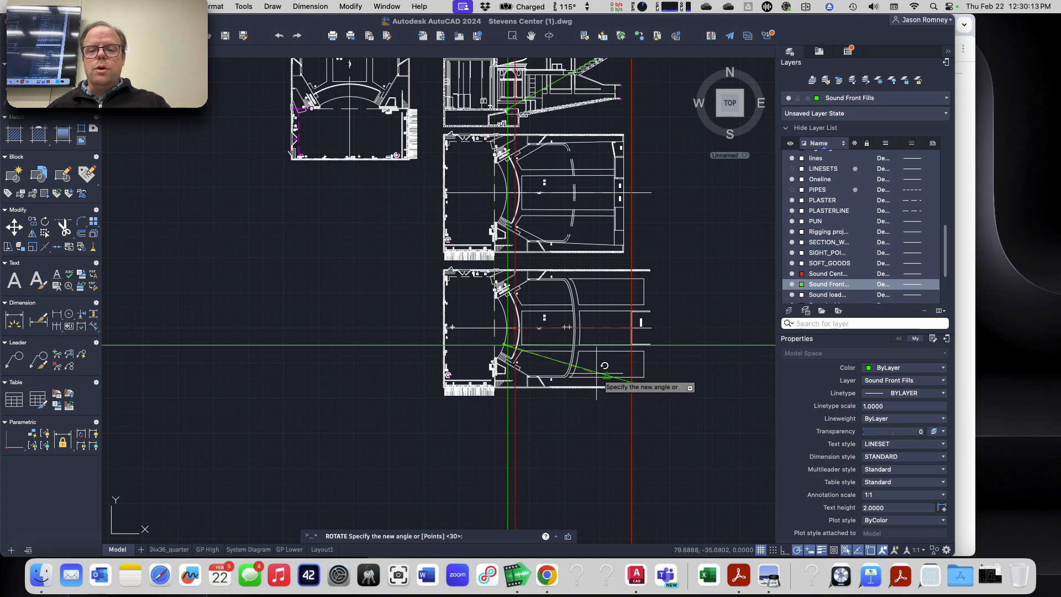
pyautogui.scroll(8, 597, 381)
pyautogui.click(536, 249)
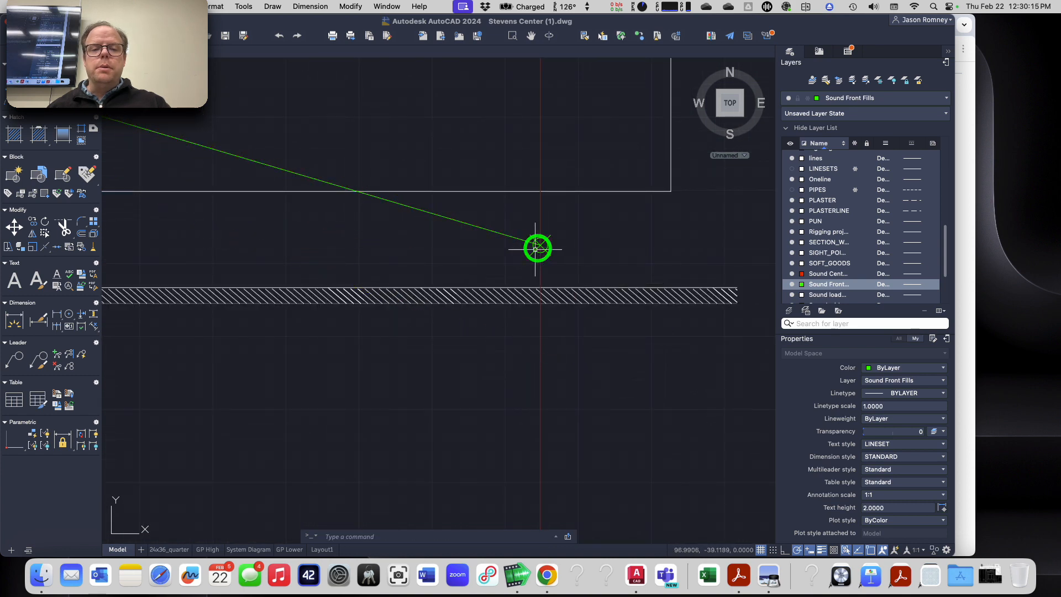
# Step: Fill the rotated Front Fill Left square with a solid ByLayer hatch, selecting the square as boundary
pyautogui.scroll(-10, 422, 289)
pyautogui.scroll(6, 306, 250)
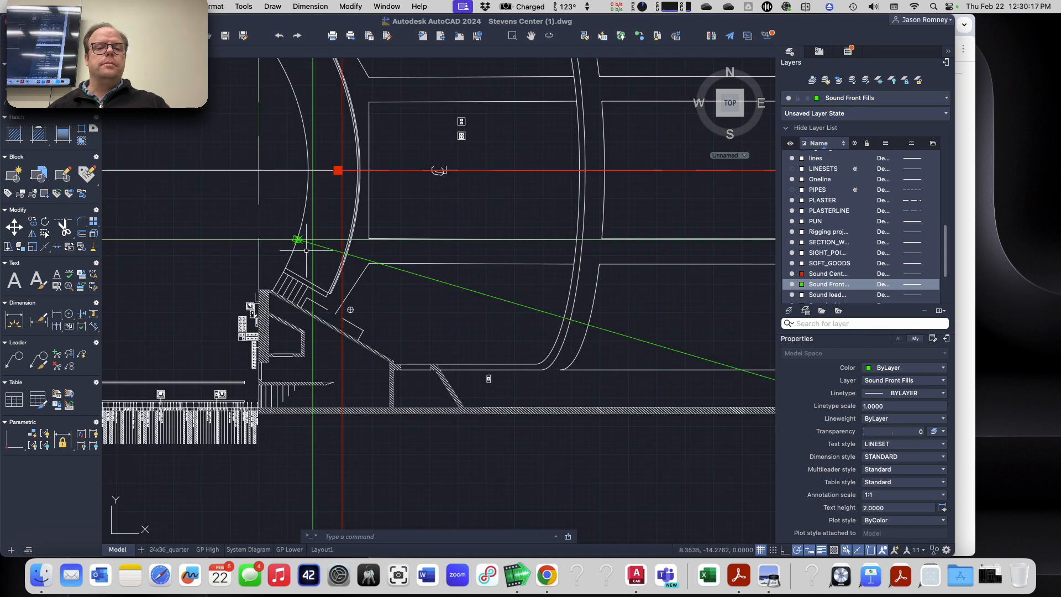
pyautogui.scroll(5, 306, 250)
pyautogui.write('hatch')
pyautogui.press('Return')
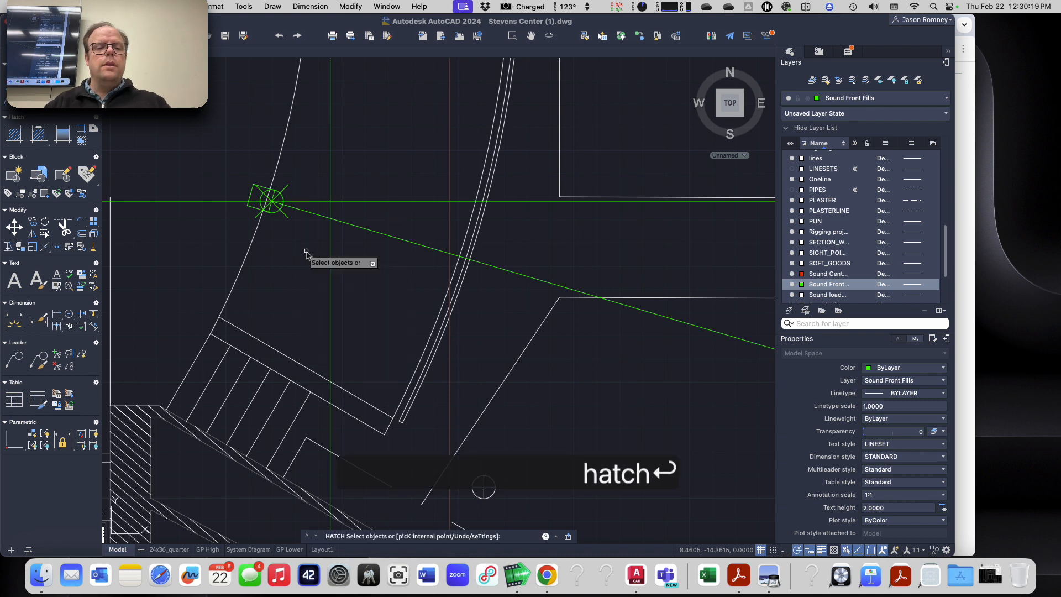
pyautogui.click(474, 77)
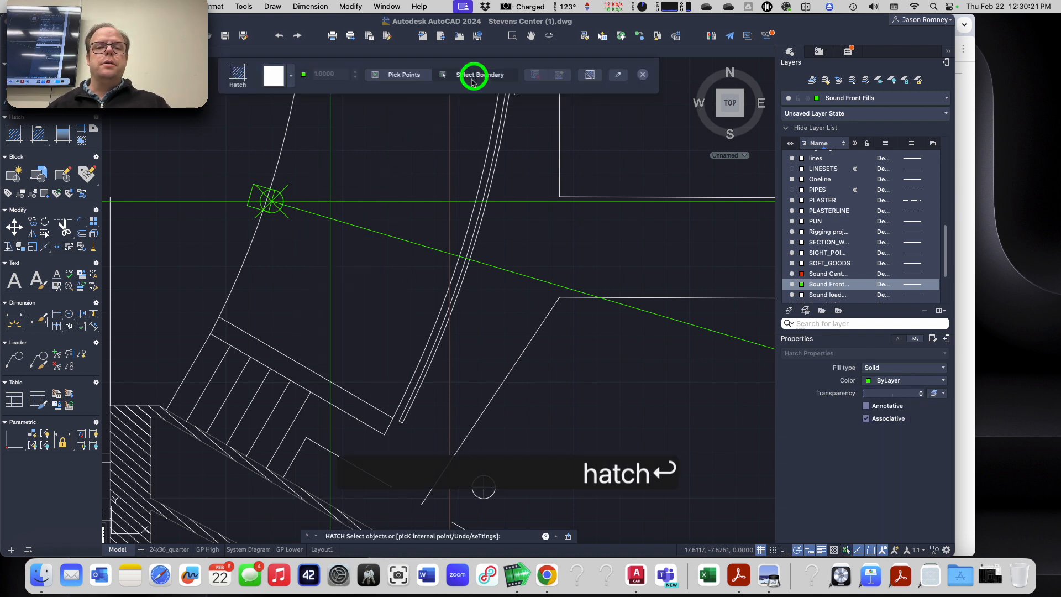
pyautogui.click(249, 194)
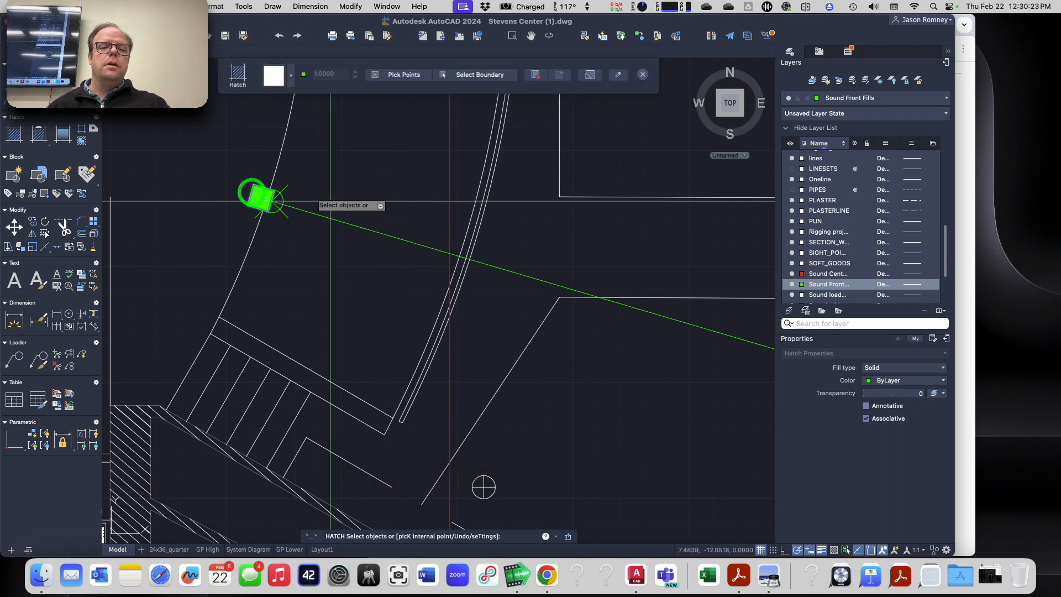
pyautogui.click(643, 76)
pyautogui.press('Escape')
pyautogui.press('Escape')
# Step: Switch to Google Chrome and examine the example plan plots, including the symbol, label and aim line of Front Fill Left
pyautogui.scroll(-10, 505, 239)
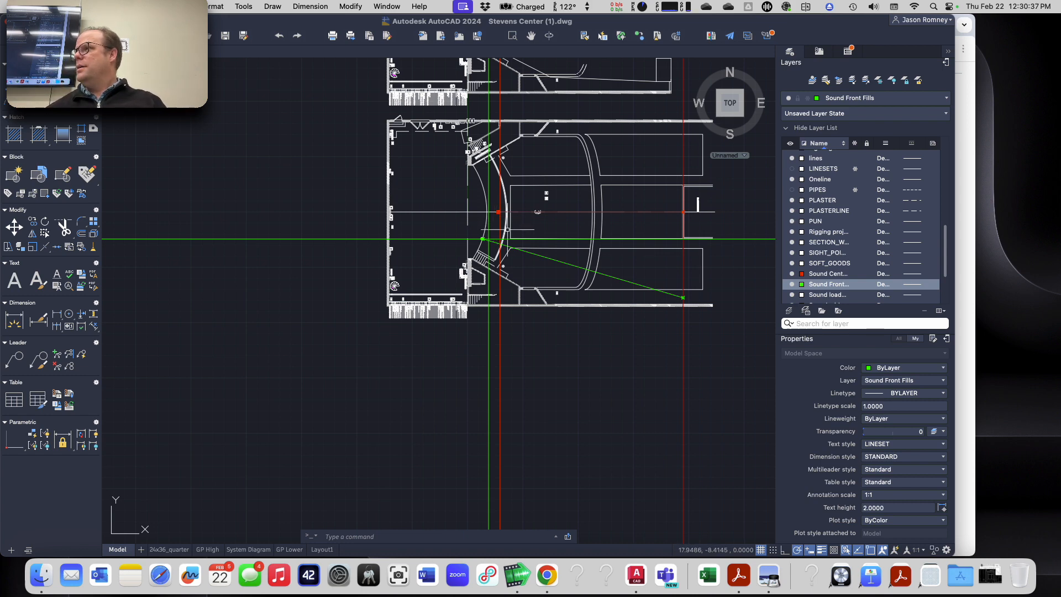
pyautogui.press('super+Tab')
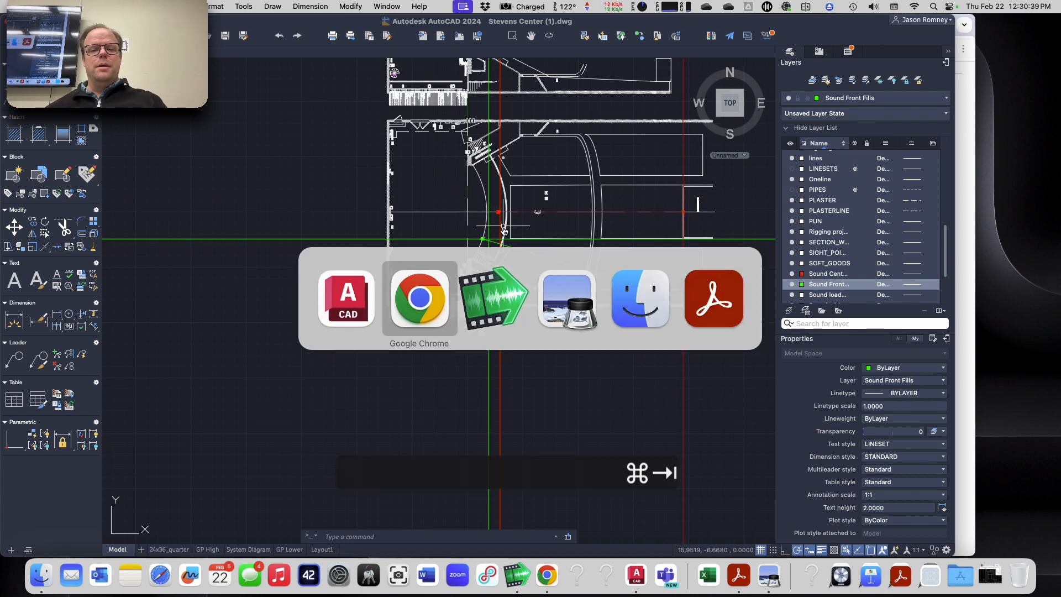
pyautogui.scroll(2, 441, 363)
pyautogui.scroll(-15, 440, 362)
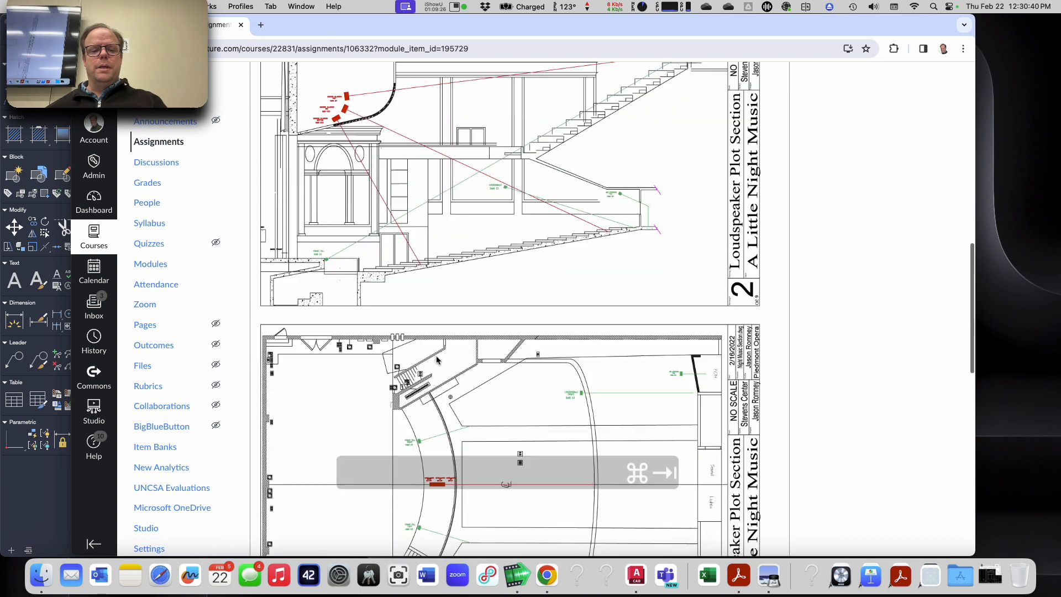
pyautogui.scroll(-2, 437, 360)
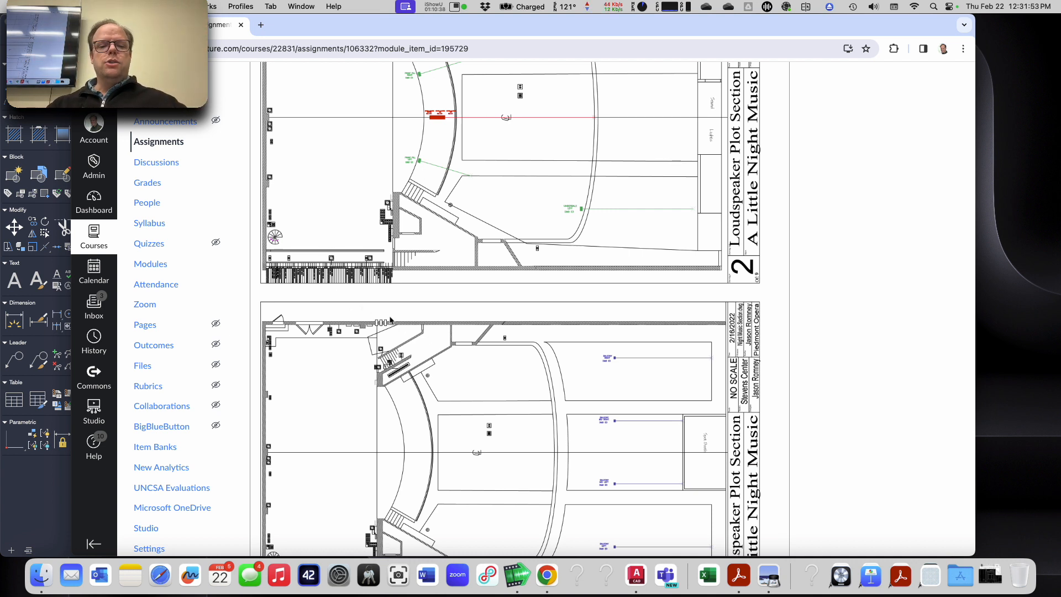
pyautogui.scroll(1, 390, 320)
pyautogui.scroll(4, 390, 319)
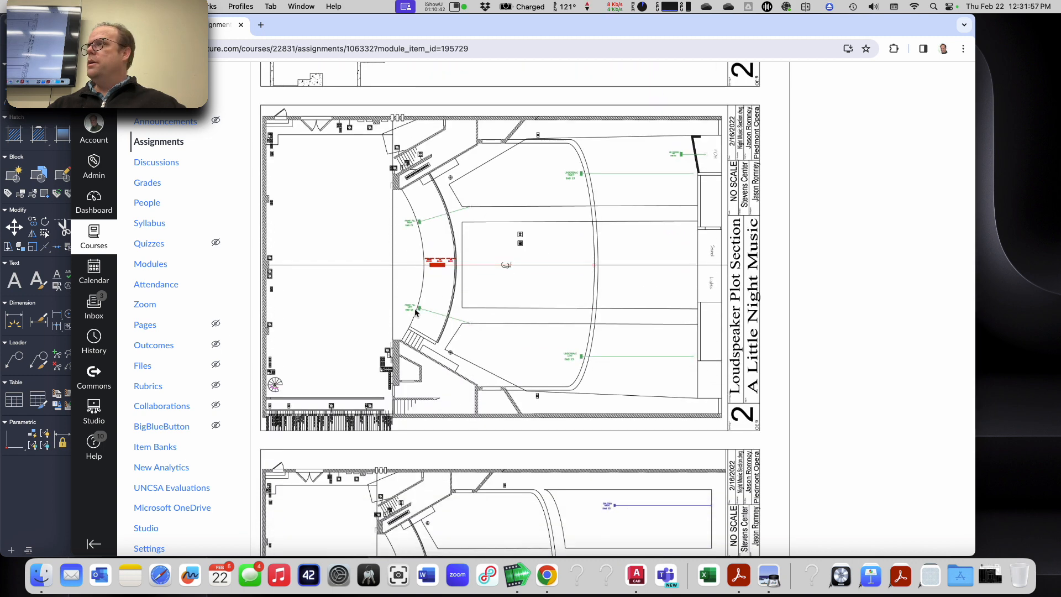
pyautogui.keyDown('ctrl'); pyautogui.scroll(5, 416, 312); pyautogui.keyUp('ctrl')
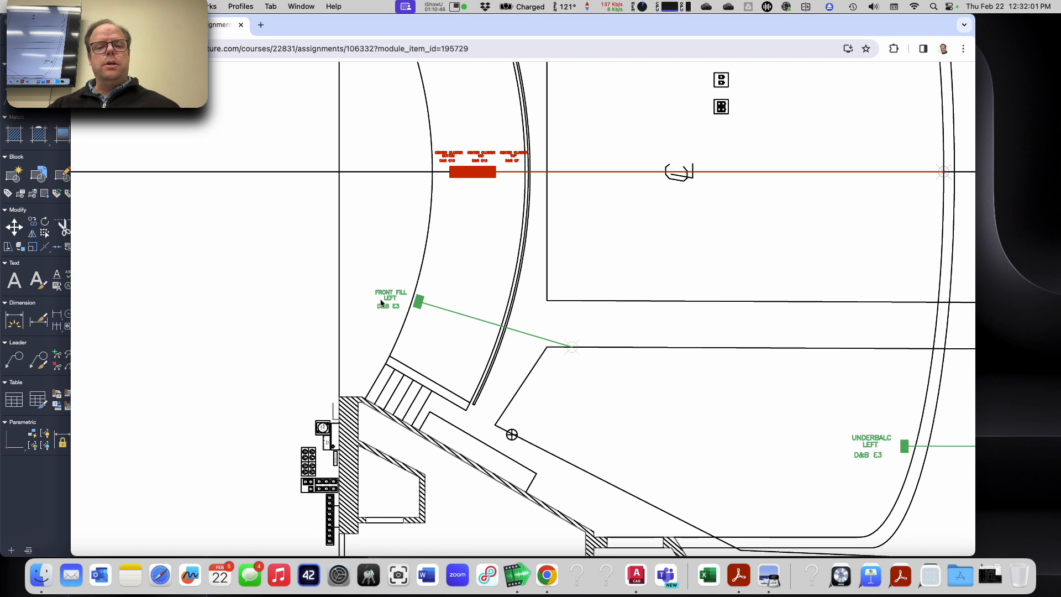
# Step: Review the listed loudspeaker locations and aim points on the assignment page, and switch back to AutoCAD
pyautogui.press('super+Tab')
pyautogui.press('super+Tab')
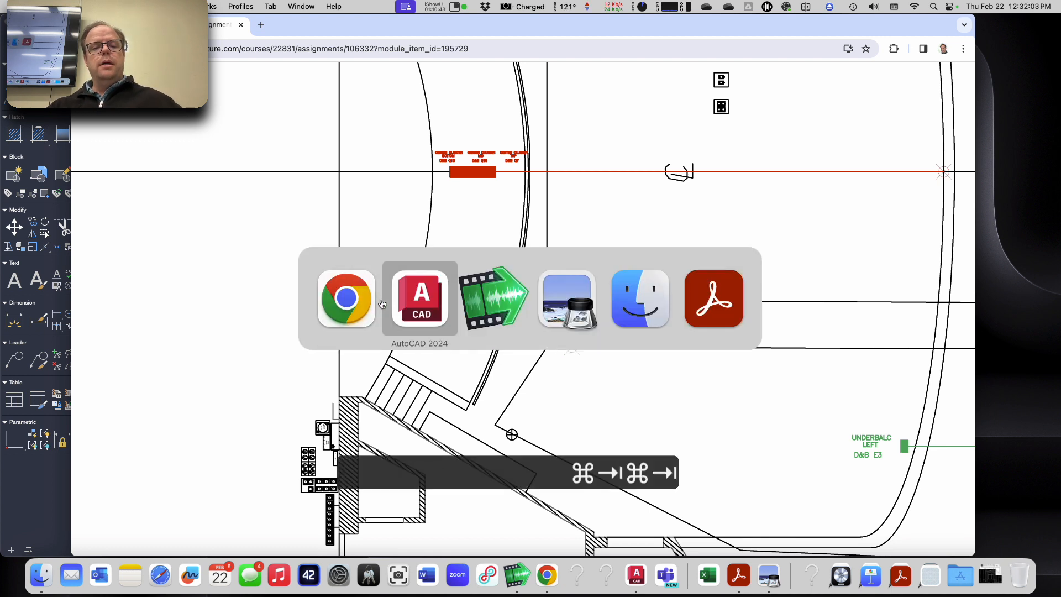
pyautogui.press('super+shift+Tab')
pyautogui.keyDown('ctrl'); pyautogui.scroll(-5, 381, 302); pyautogui.keyUp('ctrl')
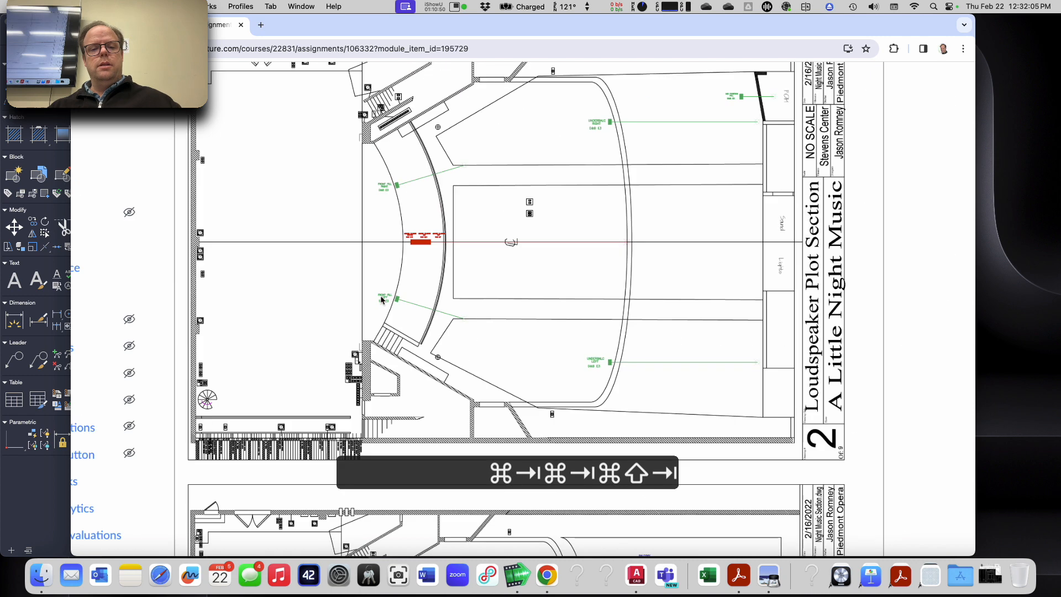
pyautogui.scroll(15, 381, 301)
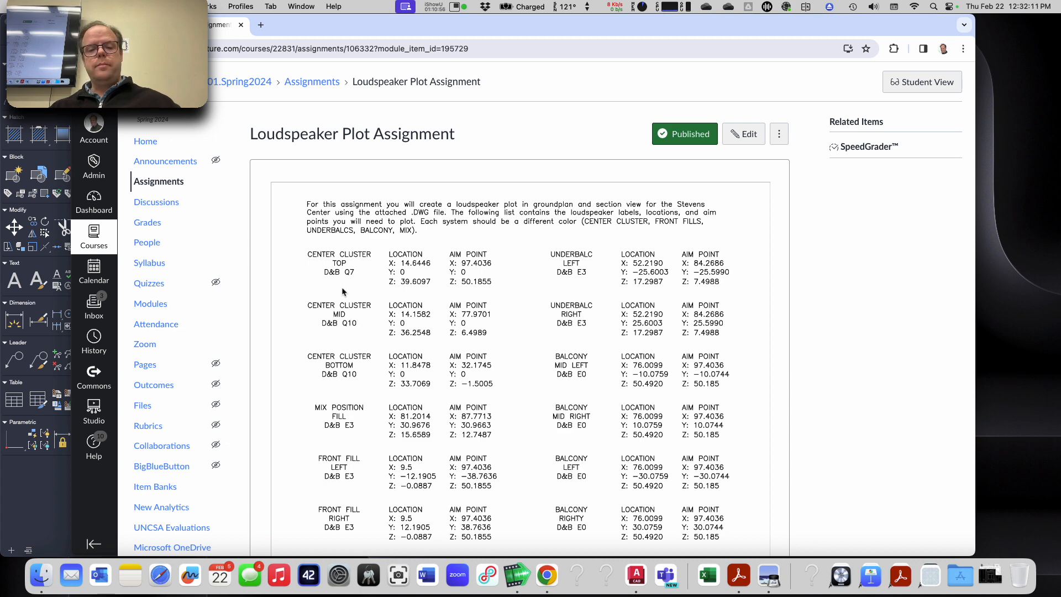
pyautogui.scroll(-2, 342, 291)
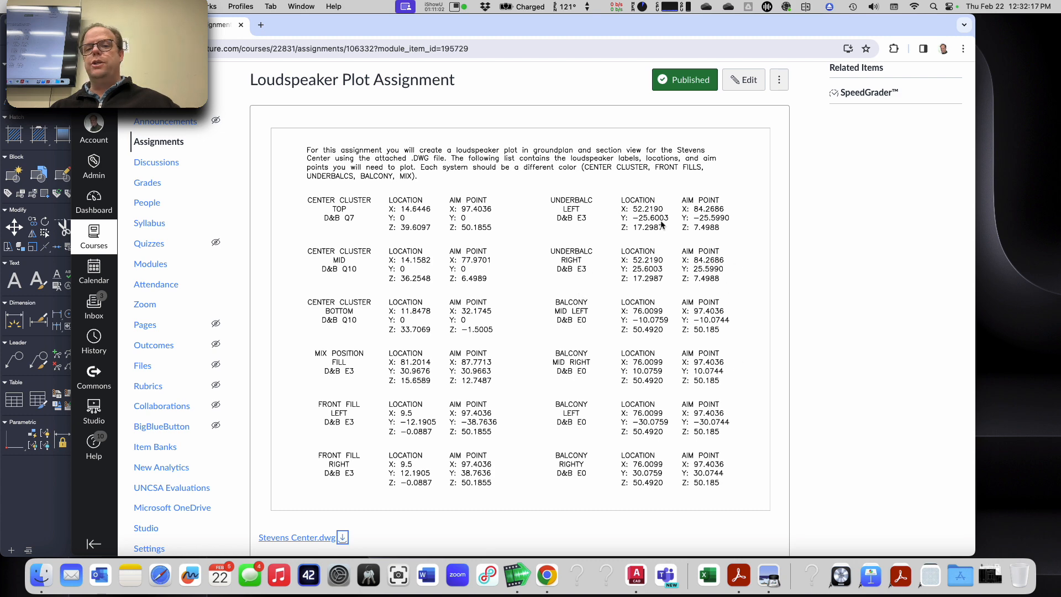
pyautogui.press('super+Tab')
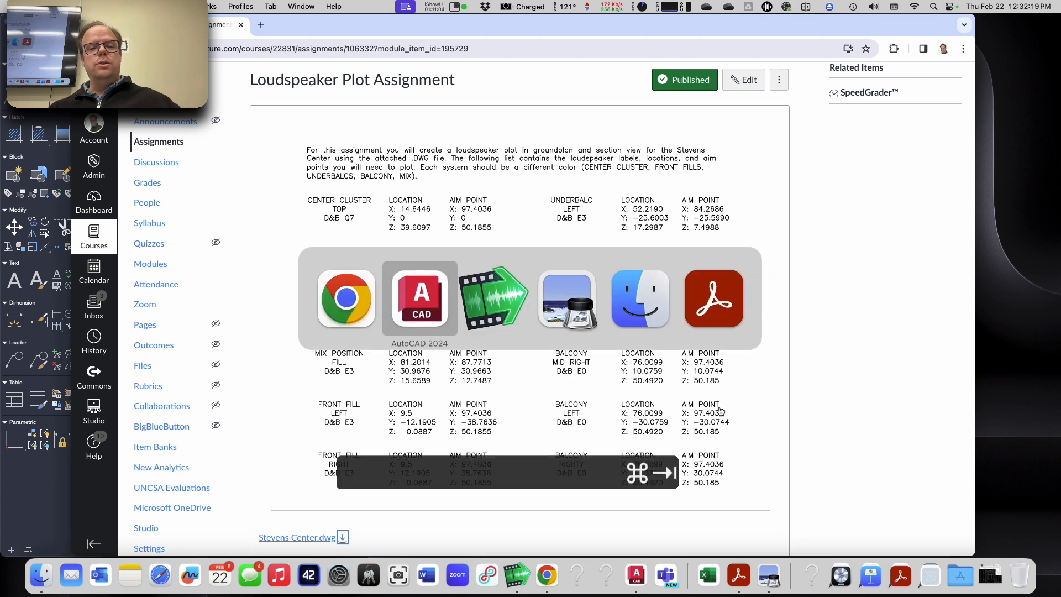
# Step: Switch to Google Chrome and review the assignment's loudspeaker coordinate list and the main-floor example plan
pyautogui.press('super+Tab')
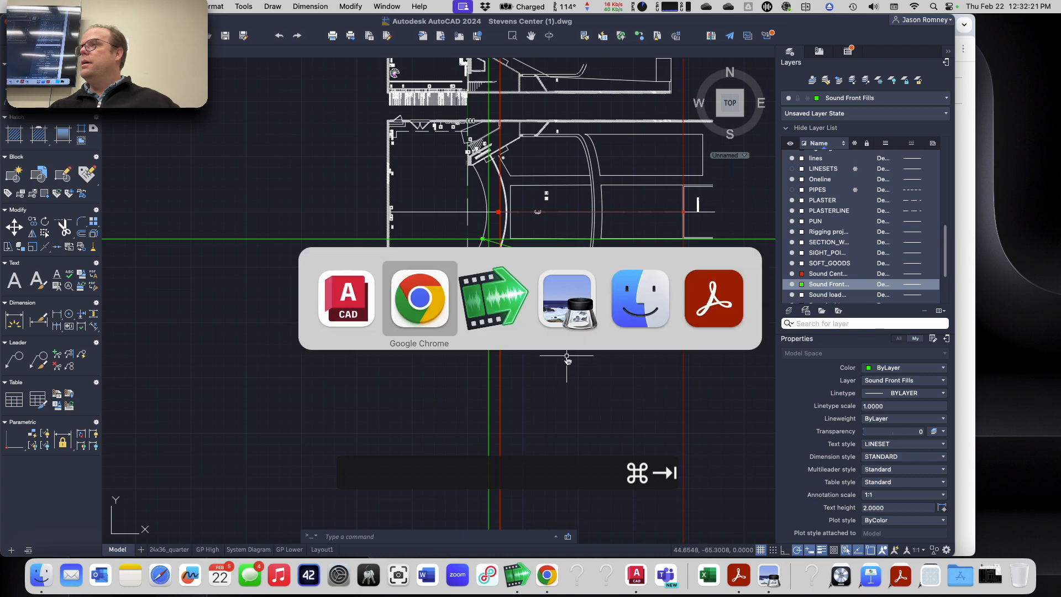
pyautogui.scroll(-15, 532, 376)
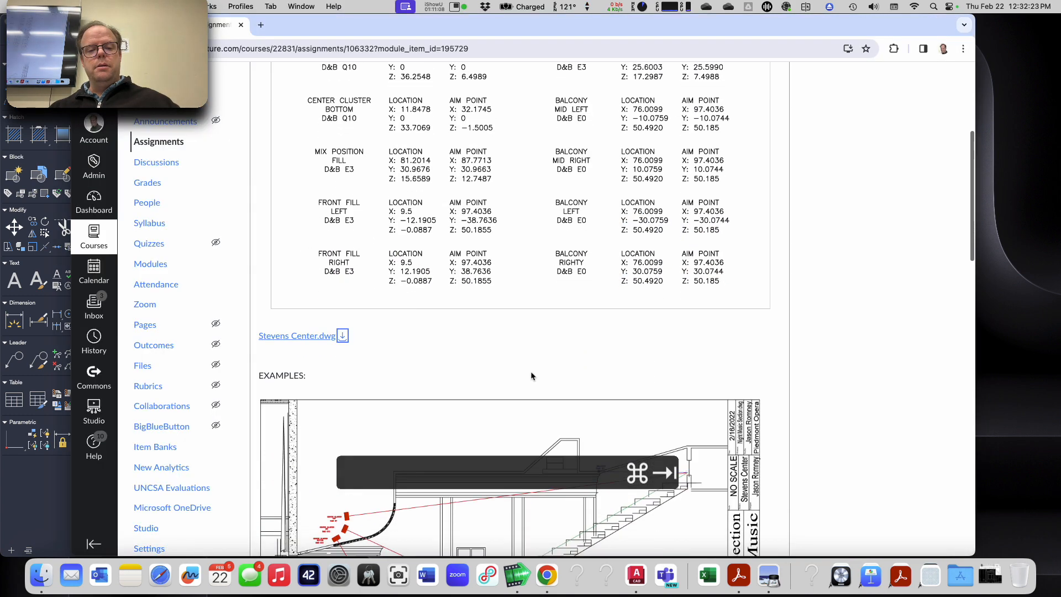
pyautogui.scroll(-3, 531, 376)
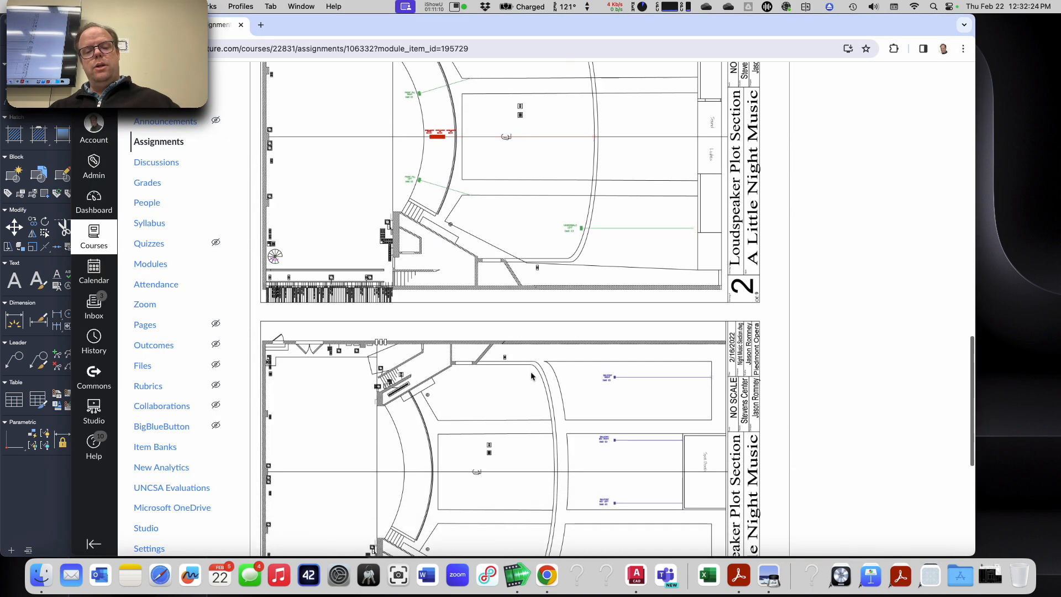
pyautogui.scroll(15, 532, 377)
pyautogui.scroll(10, 532, 377)
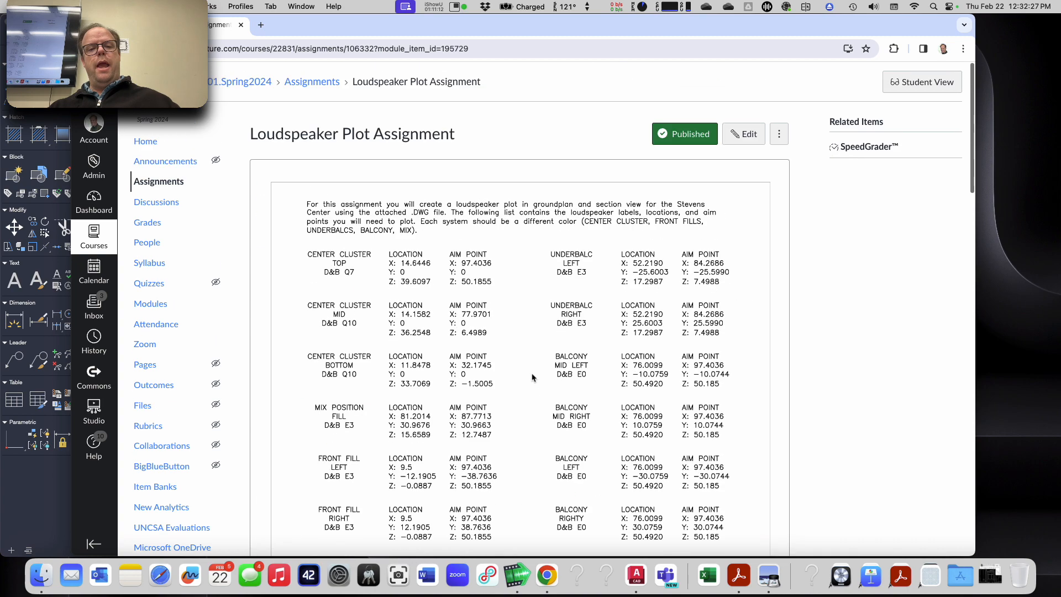
pyautogui.scroll(-20, 531, 377)
pyautogui.scroll(10, 532, 377)
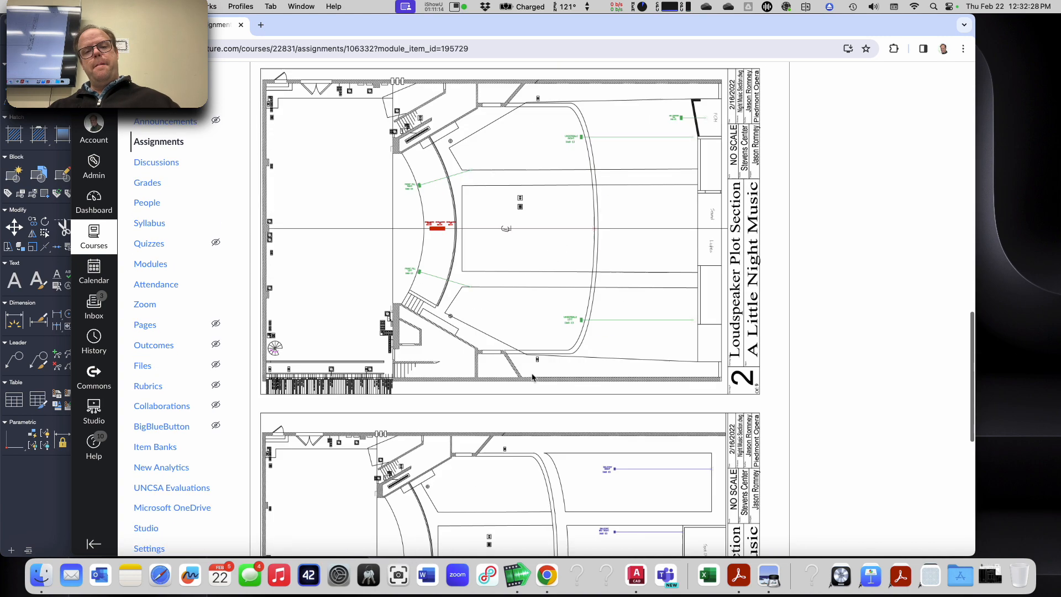
pyautogui.scroll(1, 493, 306)
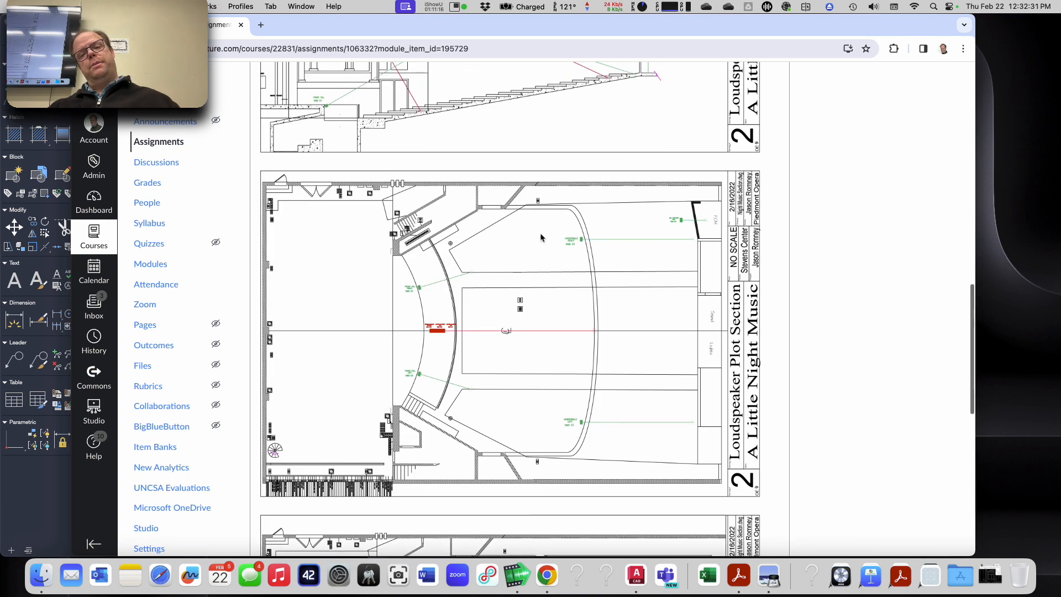
pyautogui.scroll(1, 550, 437)
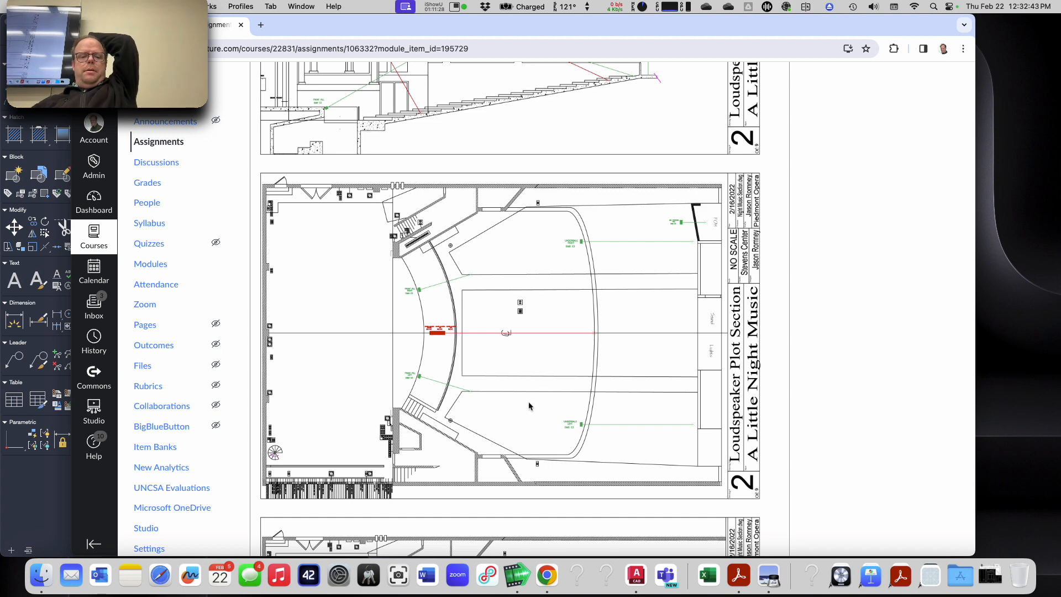
# Step: Examine the example section plot up close, including the symbols, labels and aim lines of the center cluster, front fill, underbalcony and mix position
pyautogui.scroll(-10, 528, 402)
pyautogui.scroll(-3, 529, 405)
pyautogui.scroll(10, 529, 406)
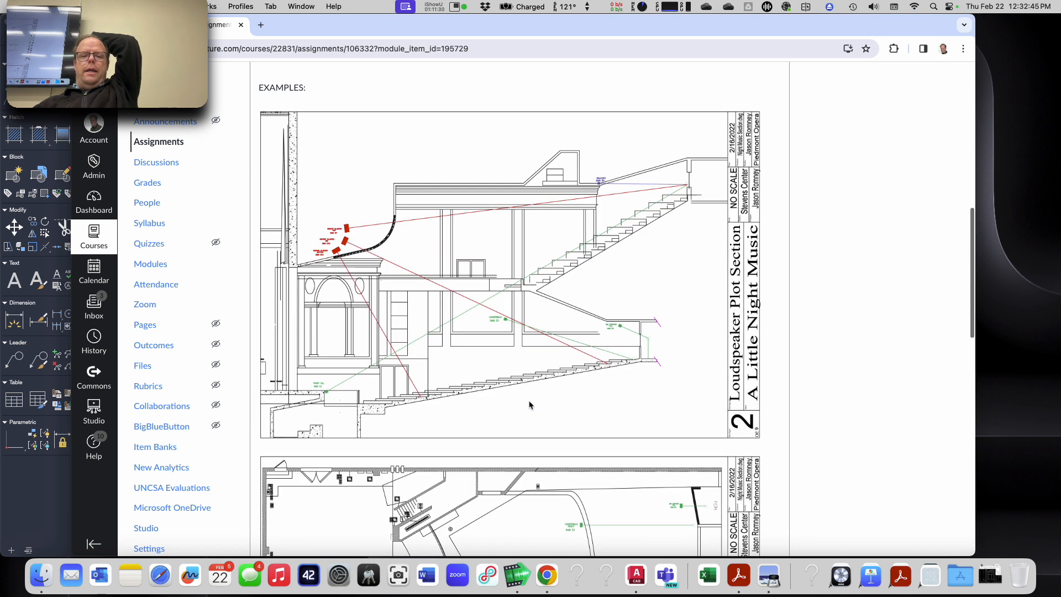
pyautogui.scroll(-1, 529, 405)
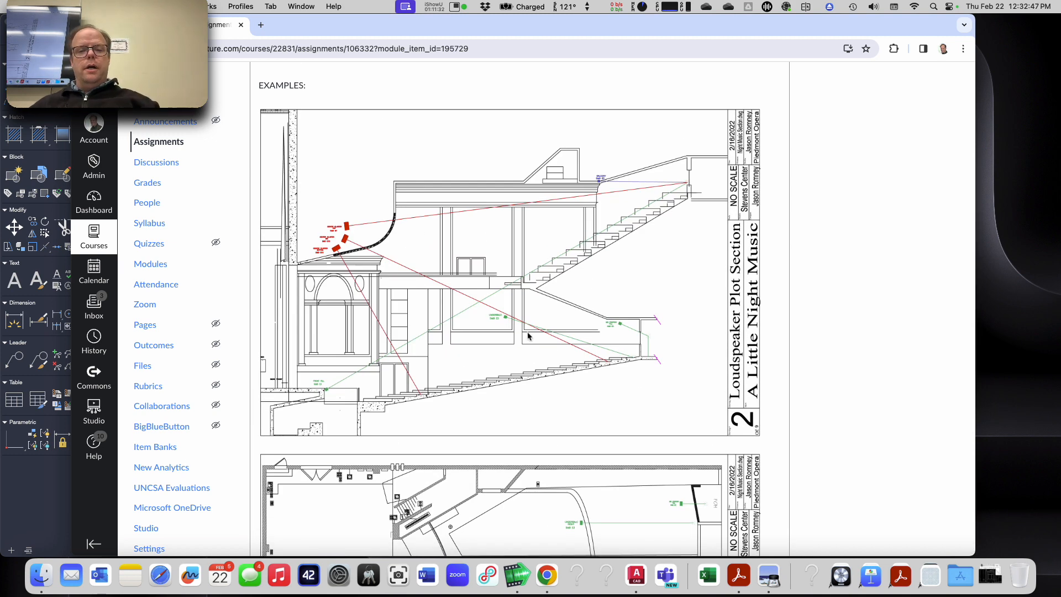
pyautogui.keyDown('ctrl'); pyautogui.scroll(5, 525, 338); pyautogui.keyUp('ctrl')
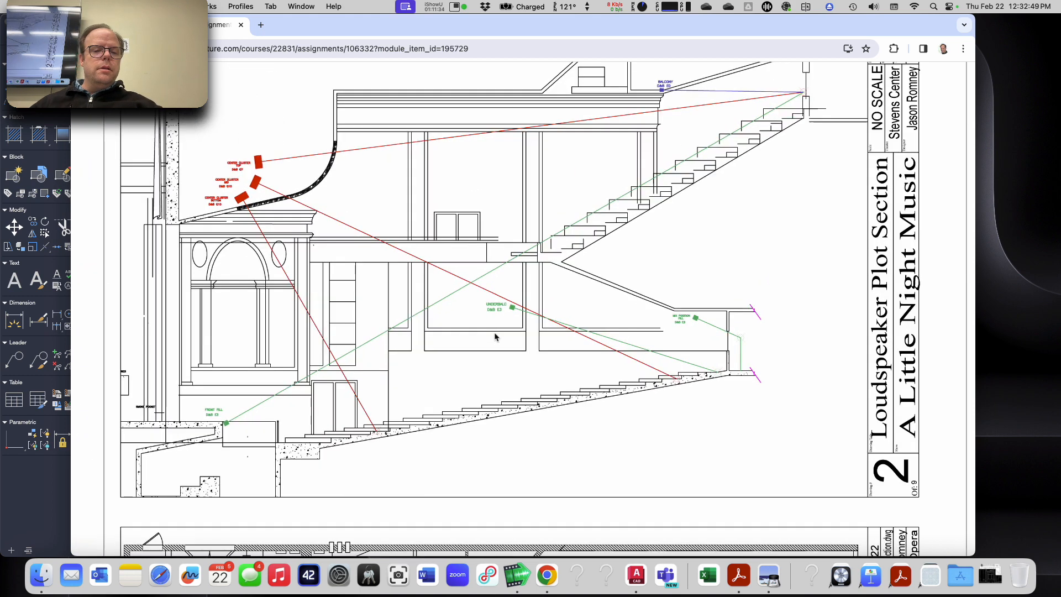
pyautogui.keyDown('ctrl'); pyautogui.scroll(3, 495, 337); pyautogui.keyUp('ctrl')
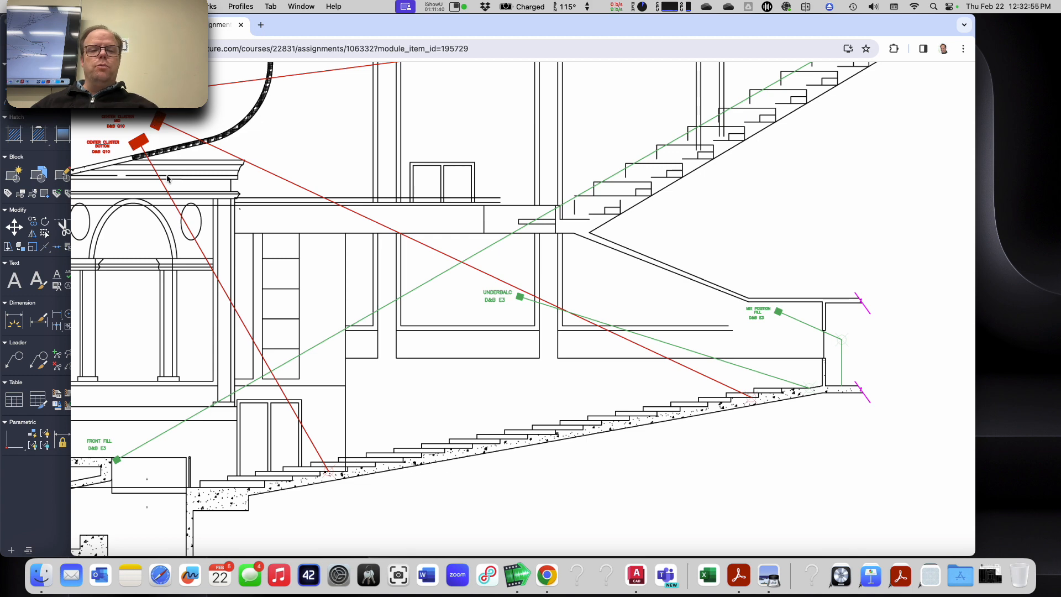
pyautogui.keyDown('ctrl'); pyautogui.scroll(-2, 487, 326); pyautogui.keyUp('ctrl')
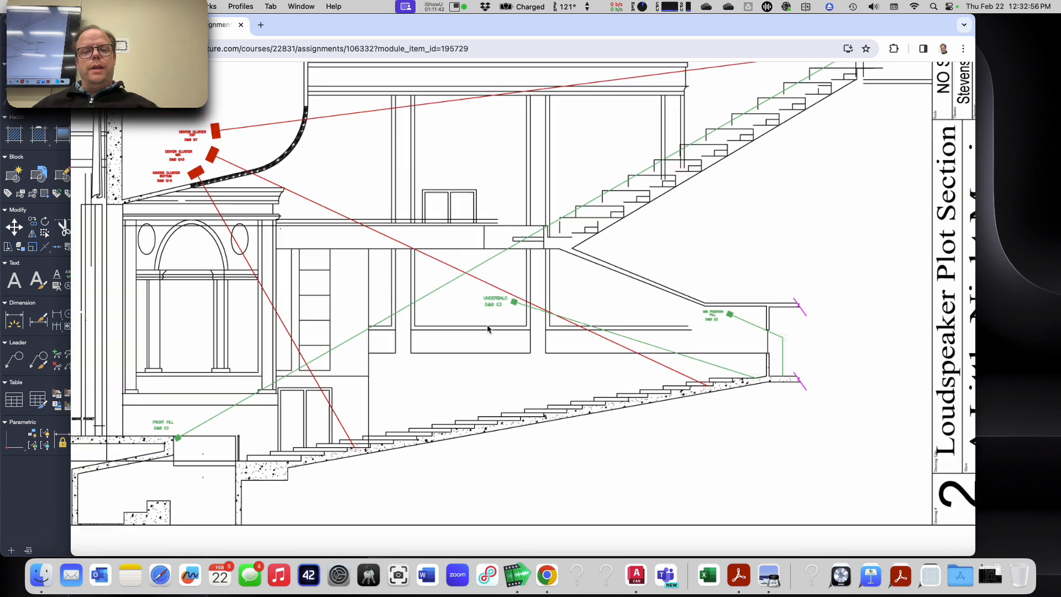
# Step: Examine the main-floor and balcony example plans, including the balcony loudspeakers' symbols, labels, aim points and aim lines
pyautogui.keyDown('ctrl'); pyautogui.scroll(-2, 487, 329); pyautogui.keyUp('ctrl')
pyautogui.scroll(-10, 514, 362)
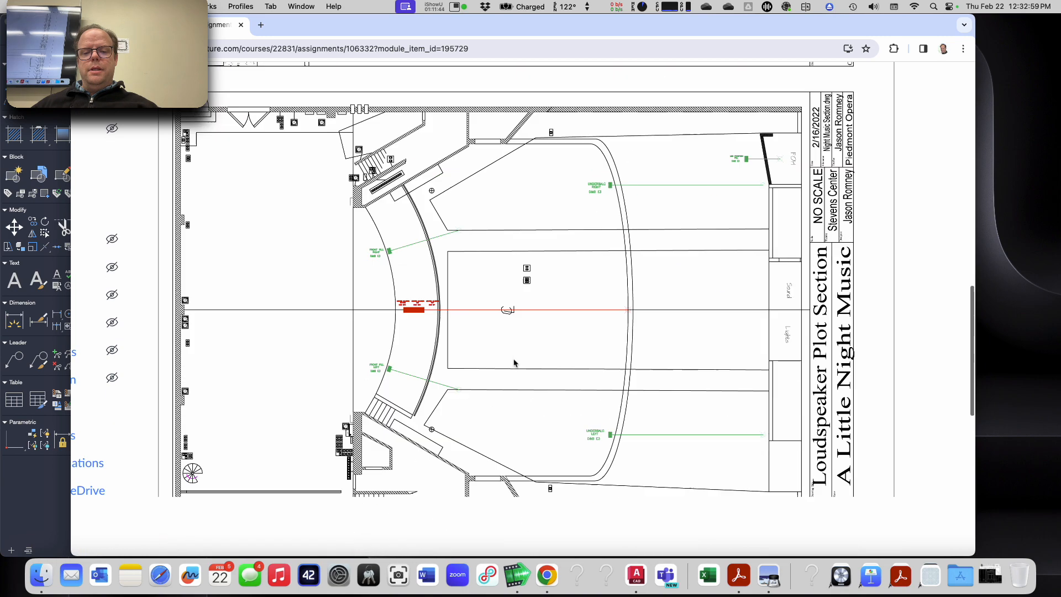
pyautogui.scroll(-9, 647, 307)
pyautogui.keyDown('ctrl'); pyautogui.scroll(1, 646, 309); pyautogui.keyUp('ctrl')
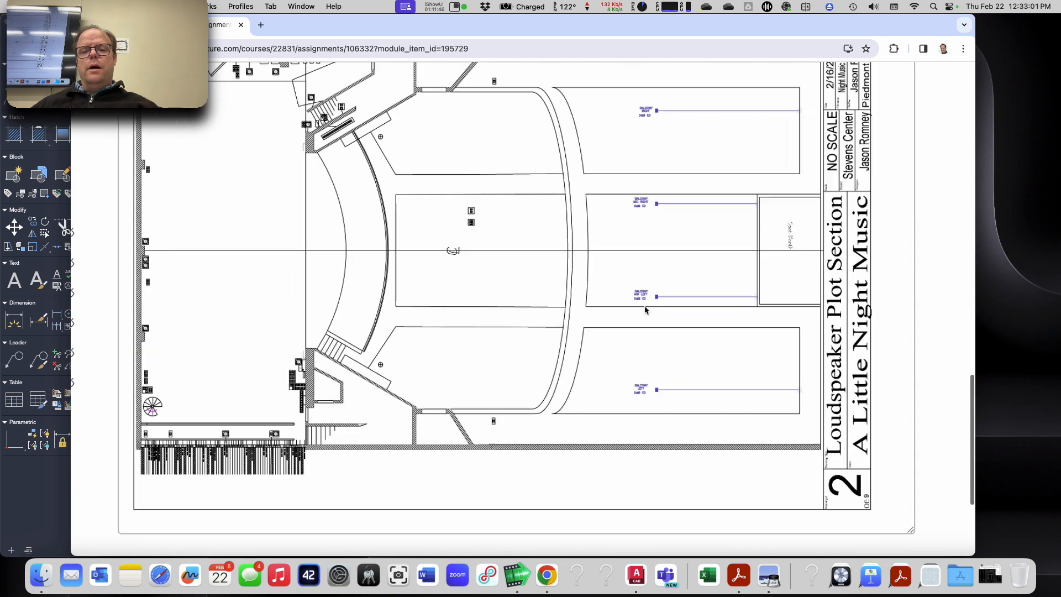
pyautogui.keyDown('ctrl'); pyautogui.scroll(3, 647, 308); pyautogui.keyUp('ctrl')
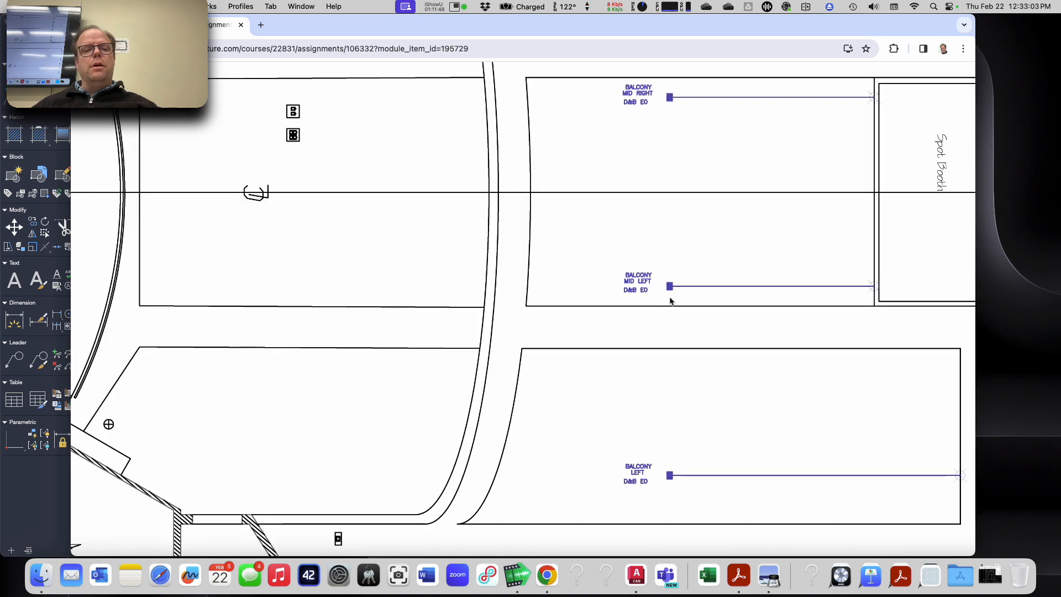
pyautogui.keyDown('ctrl'); pyautogui.scroll(-3, 670, 301); pyautogui.keyUp('ctrl')
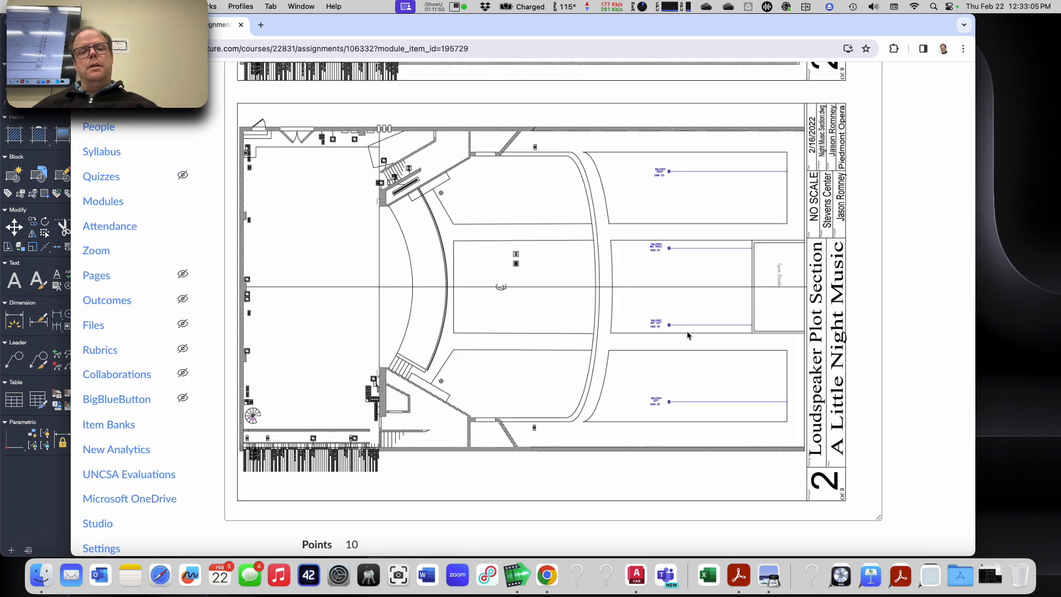
pyautogui.keyDown('ctrl'); pyautogui.scroll(-2, 686, 331); pyautogui.keyUp('ctrl')
# Step: Compare the example section and plan plots with the loudspeaker locations and aim points listed in the assignment
pyautogui.scroll(10, 628, 308)
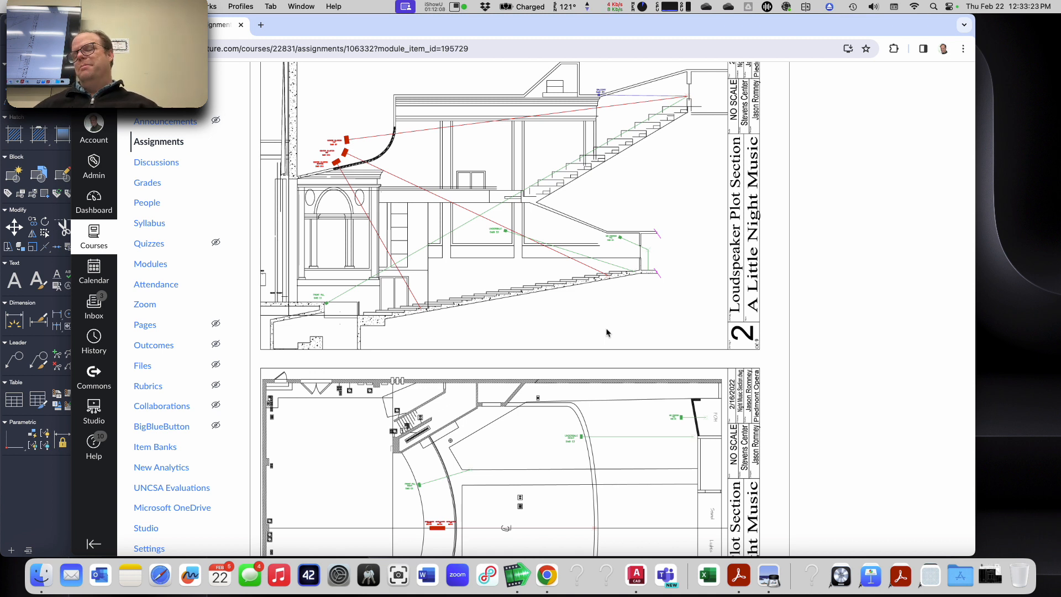
pyautogui.scroll(10, 606, 332)
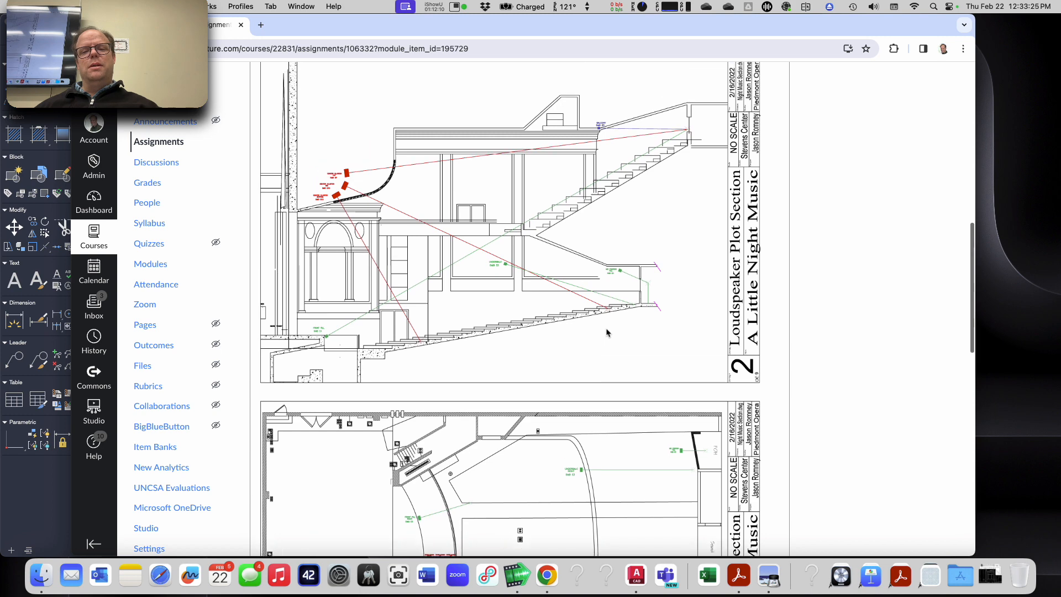
pyautogui.scroll(-5, 606, 332)
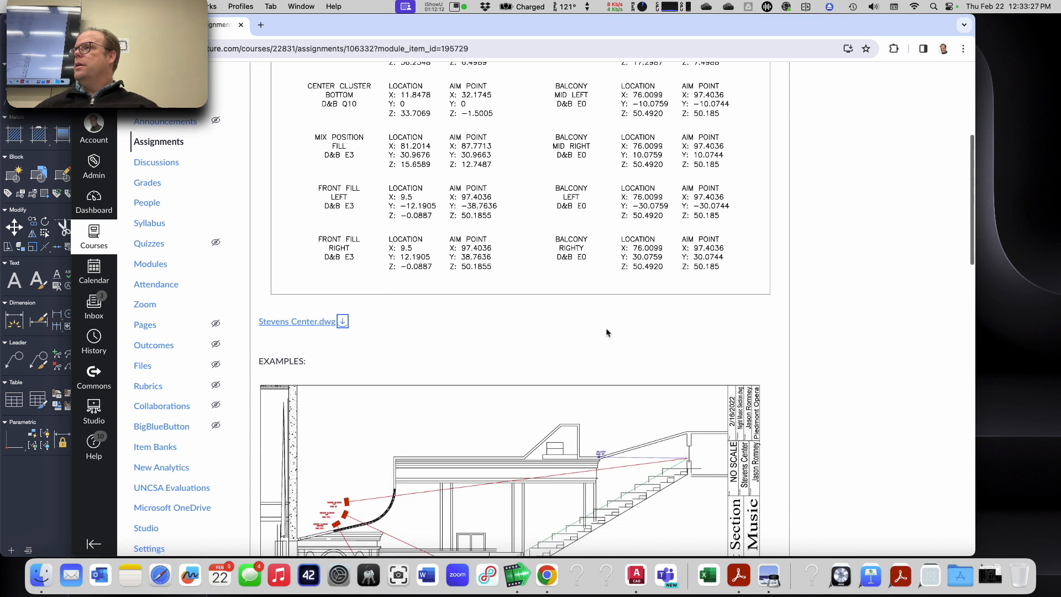
pyautogui.scroll(-5, 606, 332)
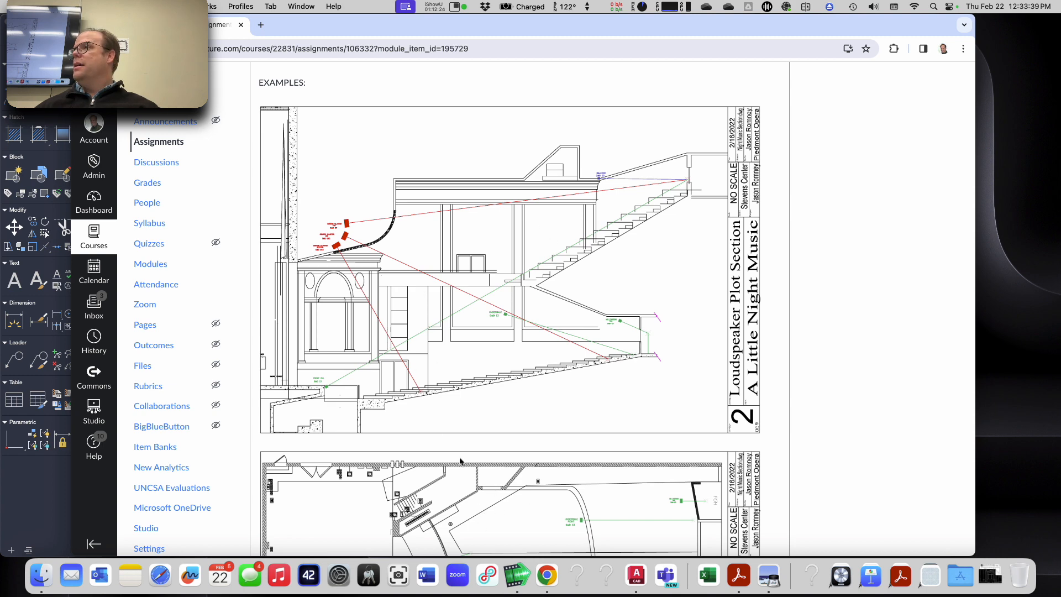
pyautogui.scroll(1, 461, 462)
pyautogui.scroll(-10, 462, 461)
pyautogui.scroll(20, 462, 462)
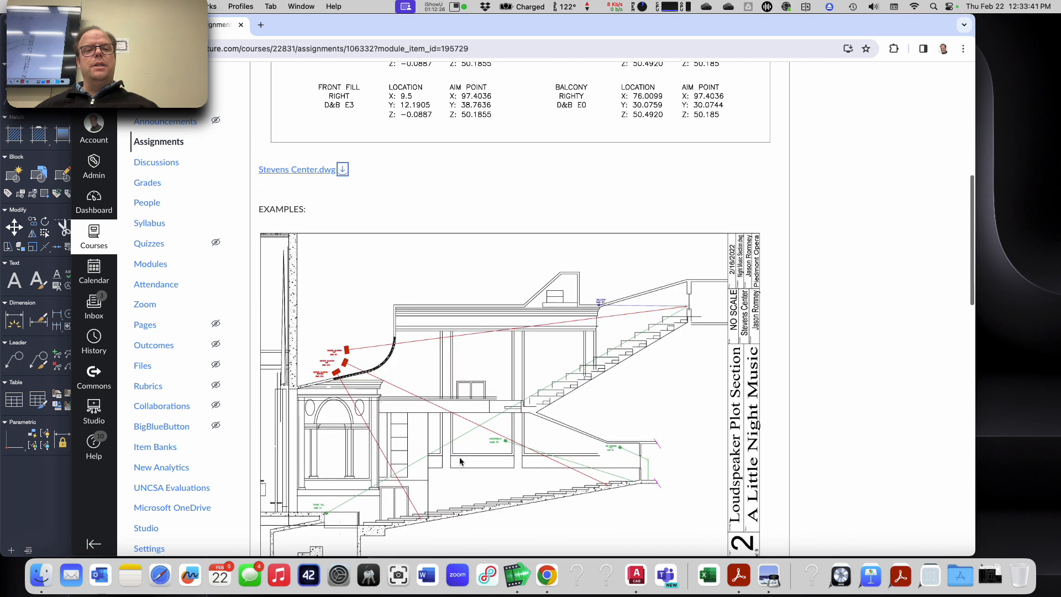
pyautogui.scroll(-3, 461, 461)
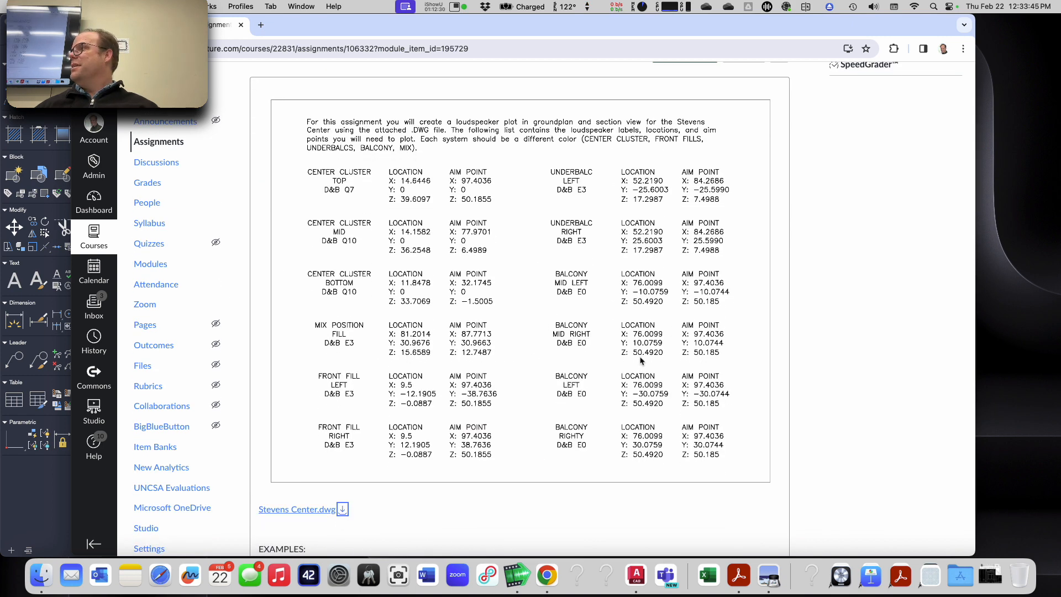
pyautogui.scroll(-10, 605, 387)
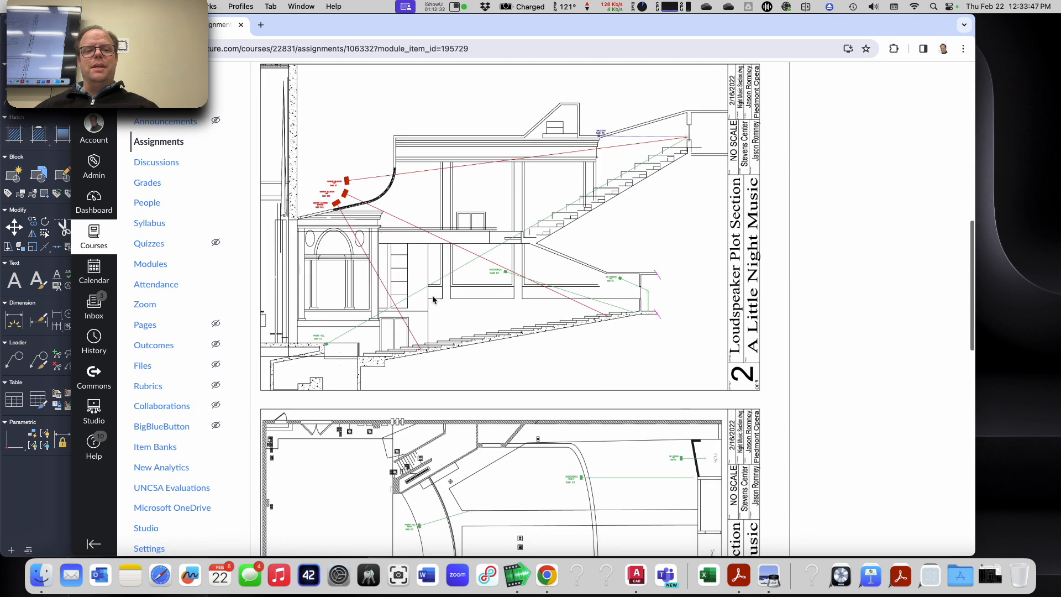
pyautogui.scroll(-3, 479, 430)
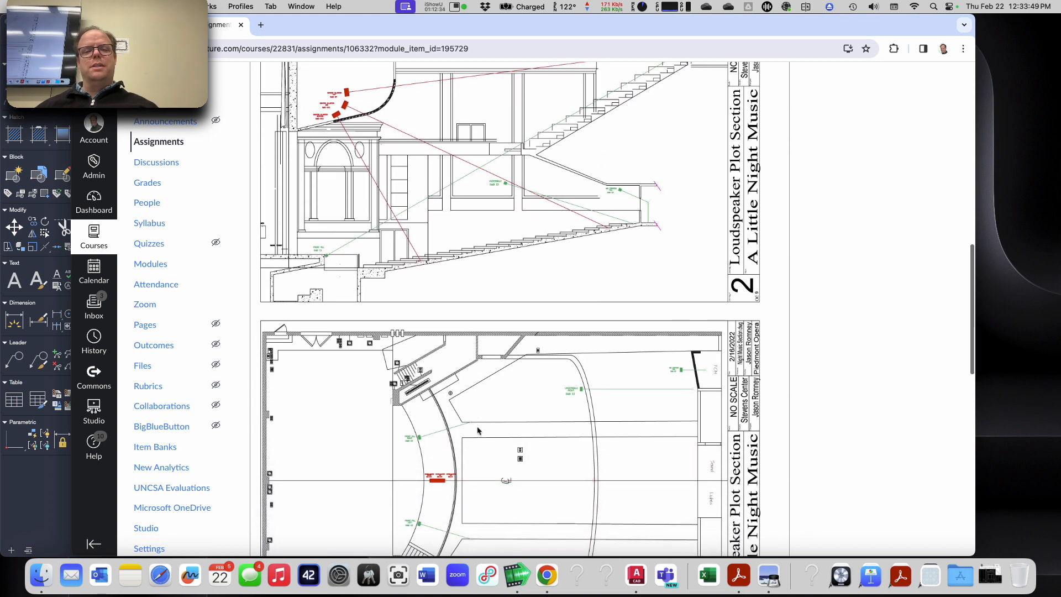
pyautogui.scroll(-1, 478, 430)
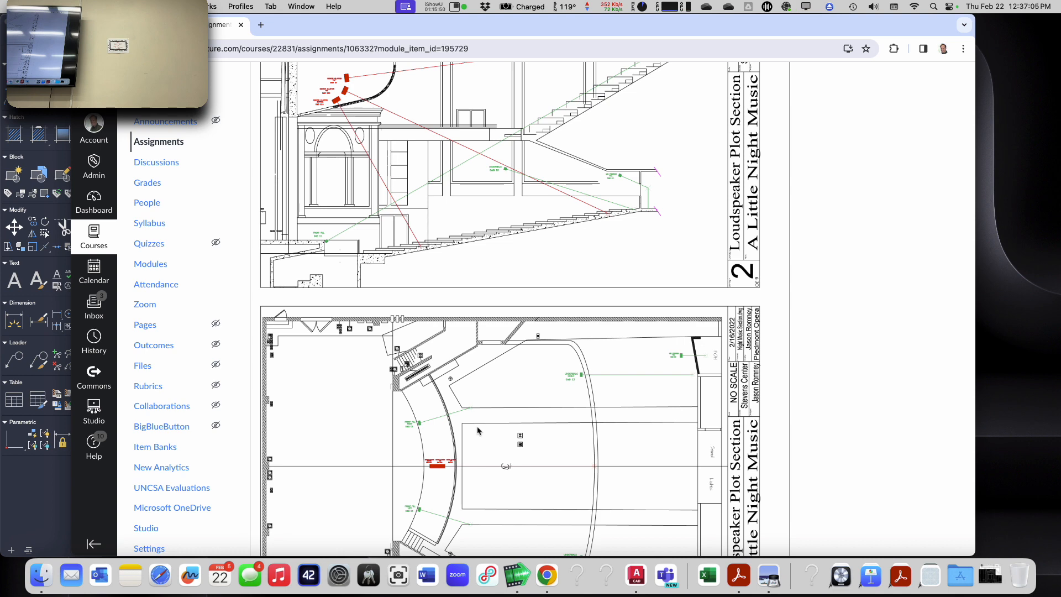
pyautogui.scroll(-1, 478, 430)
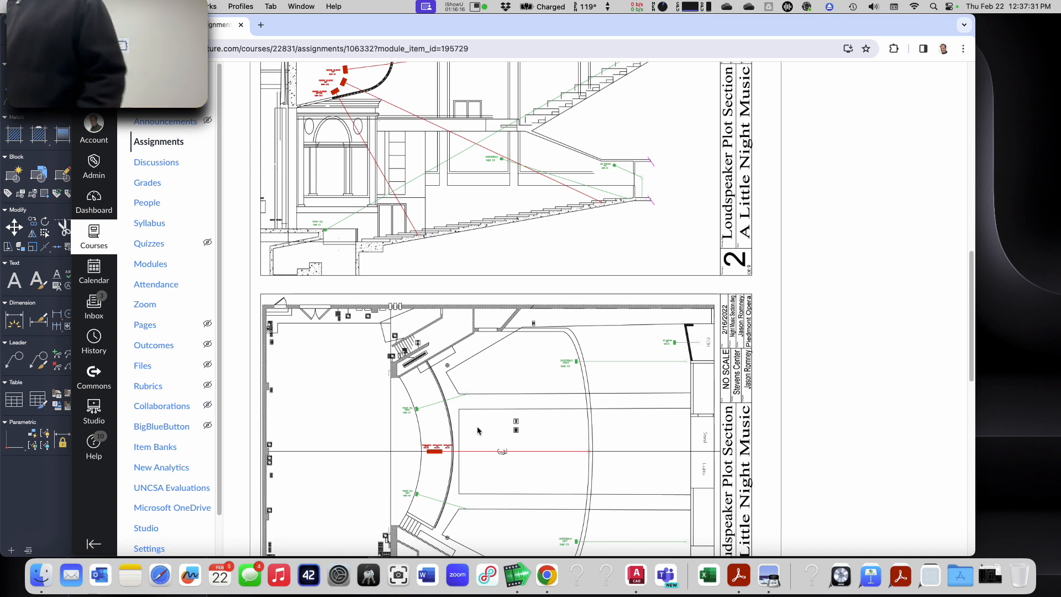
pyautogui.click(454, 5)
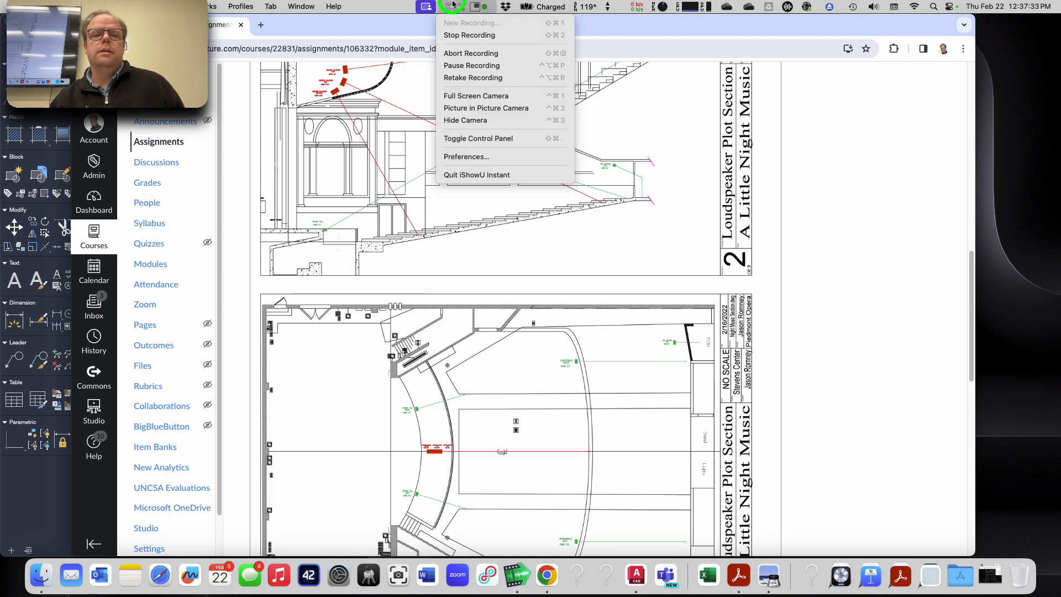